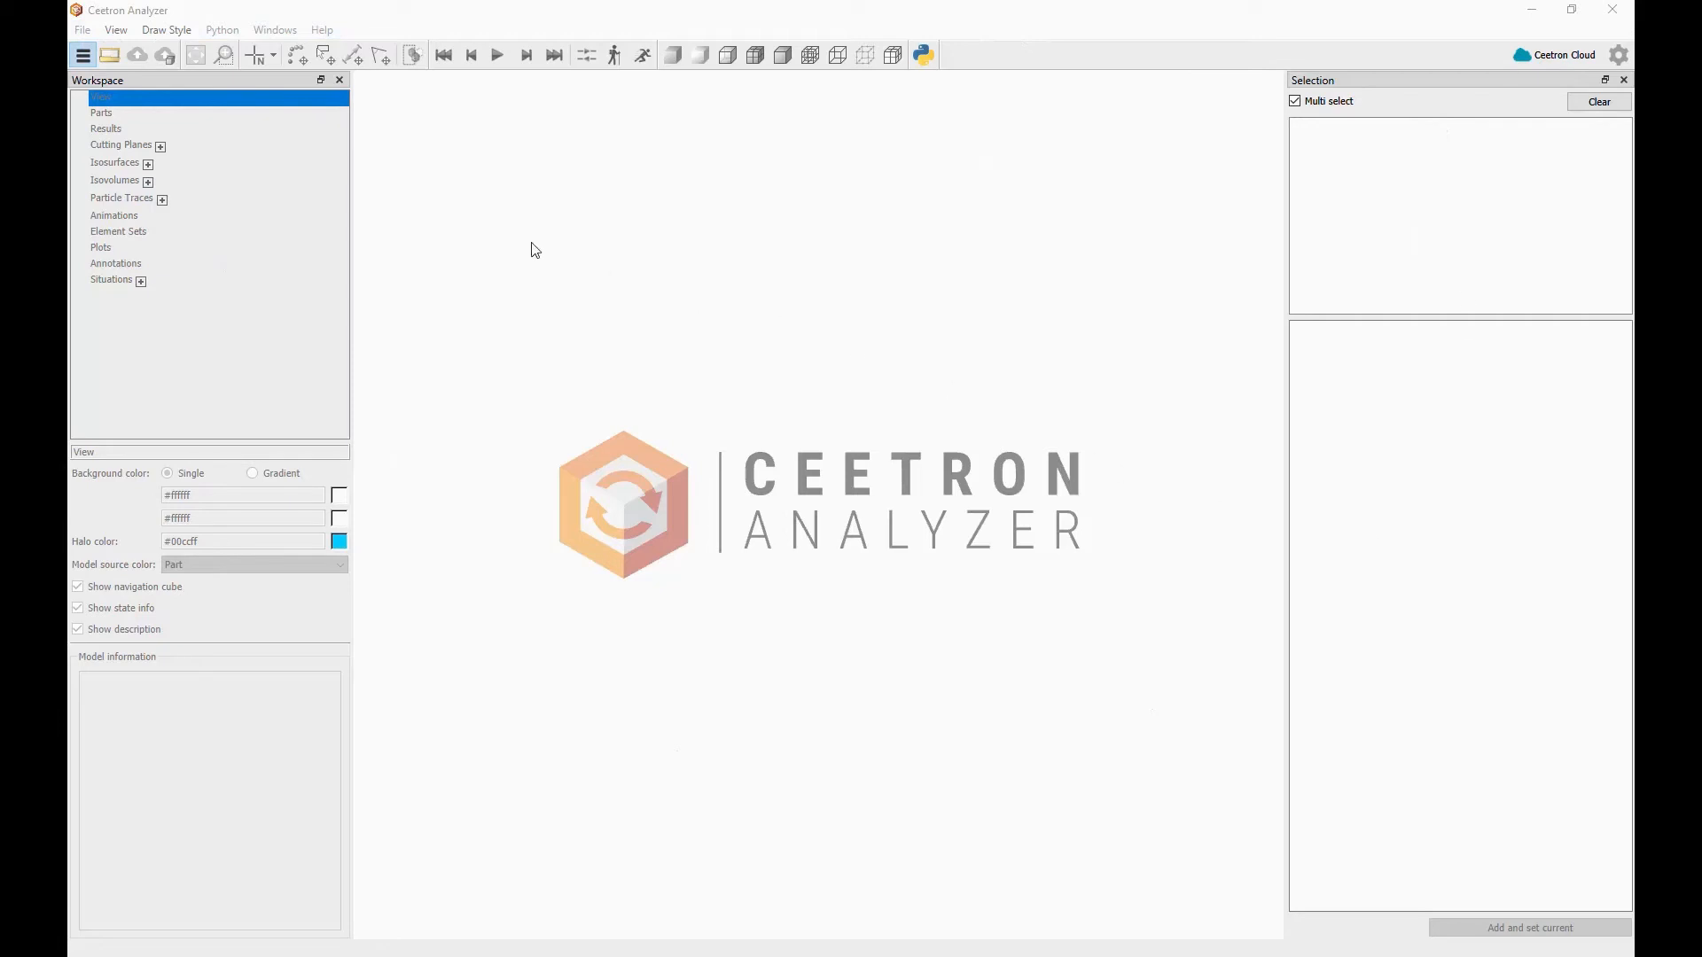
# - Reopen the last used file, the manifold model, in the 3D view
pyautogui.click(84, 33)
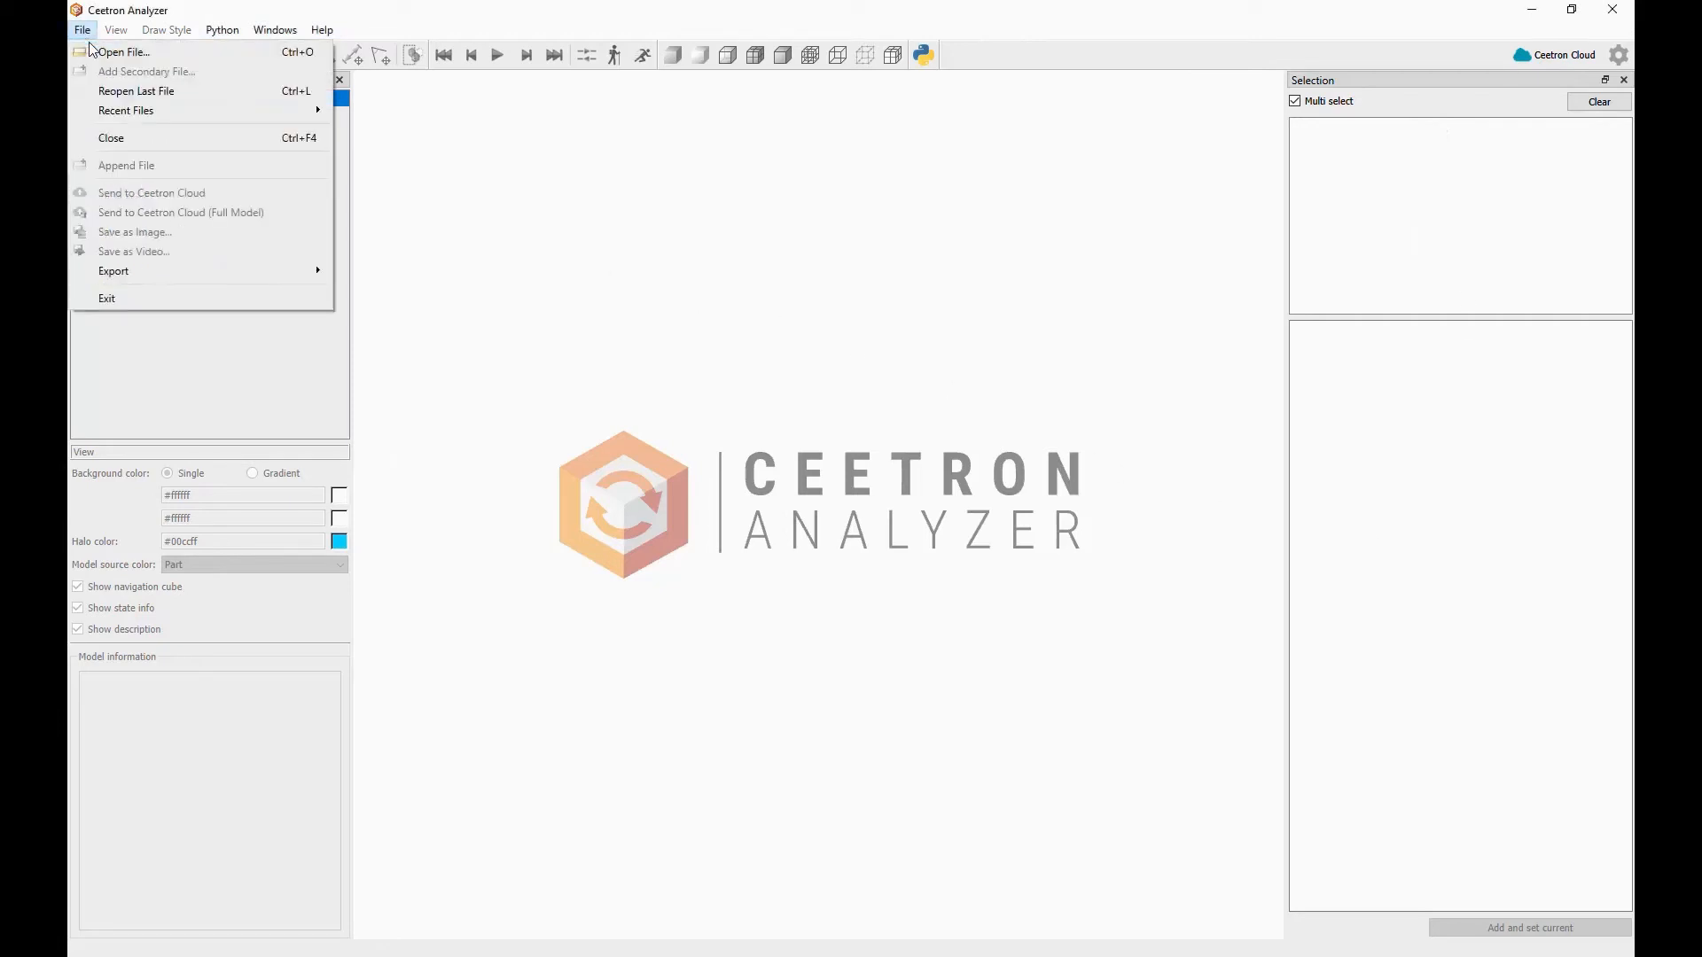
pyautogui.click(104, 92)
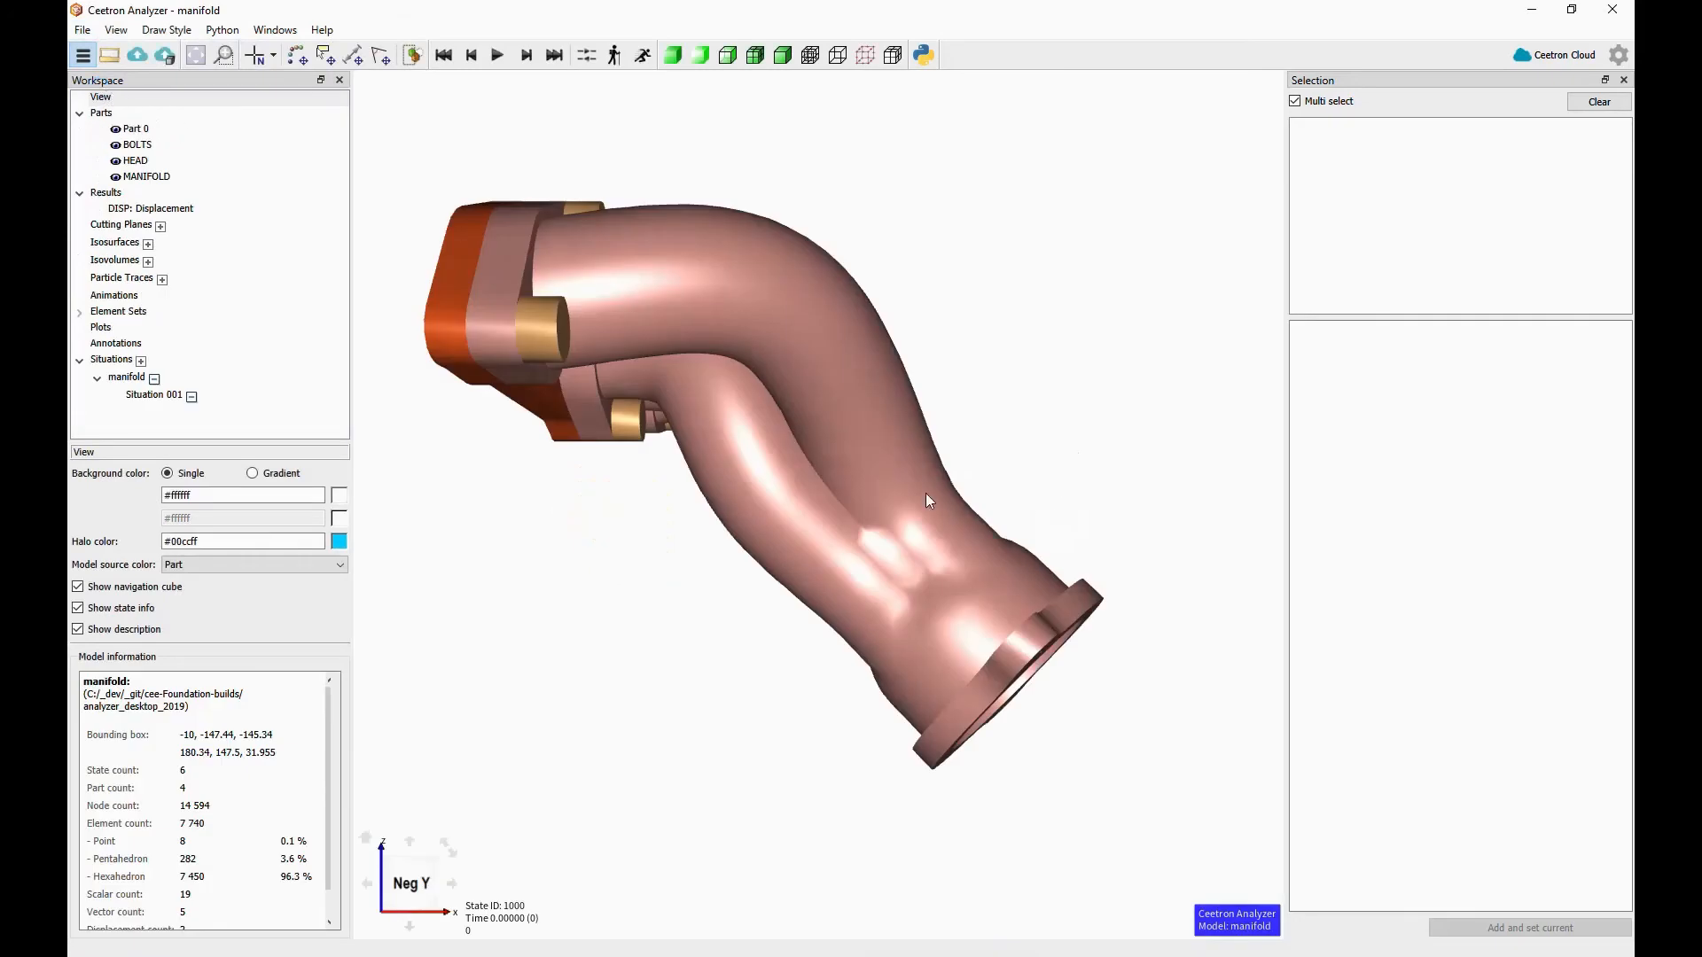
pyautogui.moveTo(978, 507); pyautogui.dragTo(437, 140)
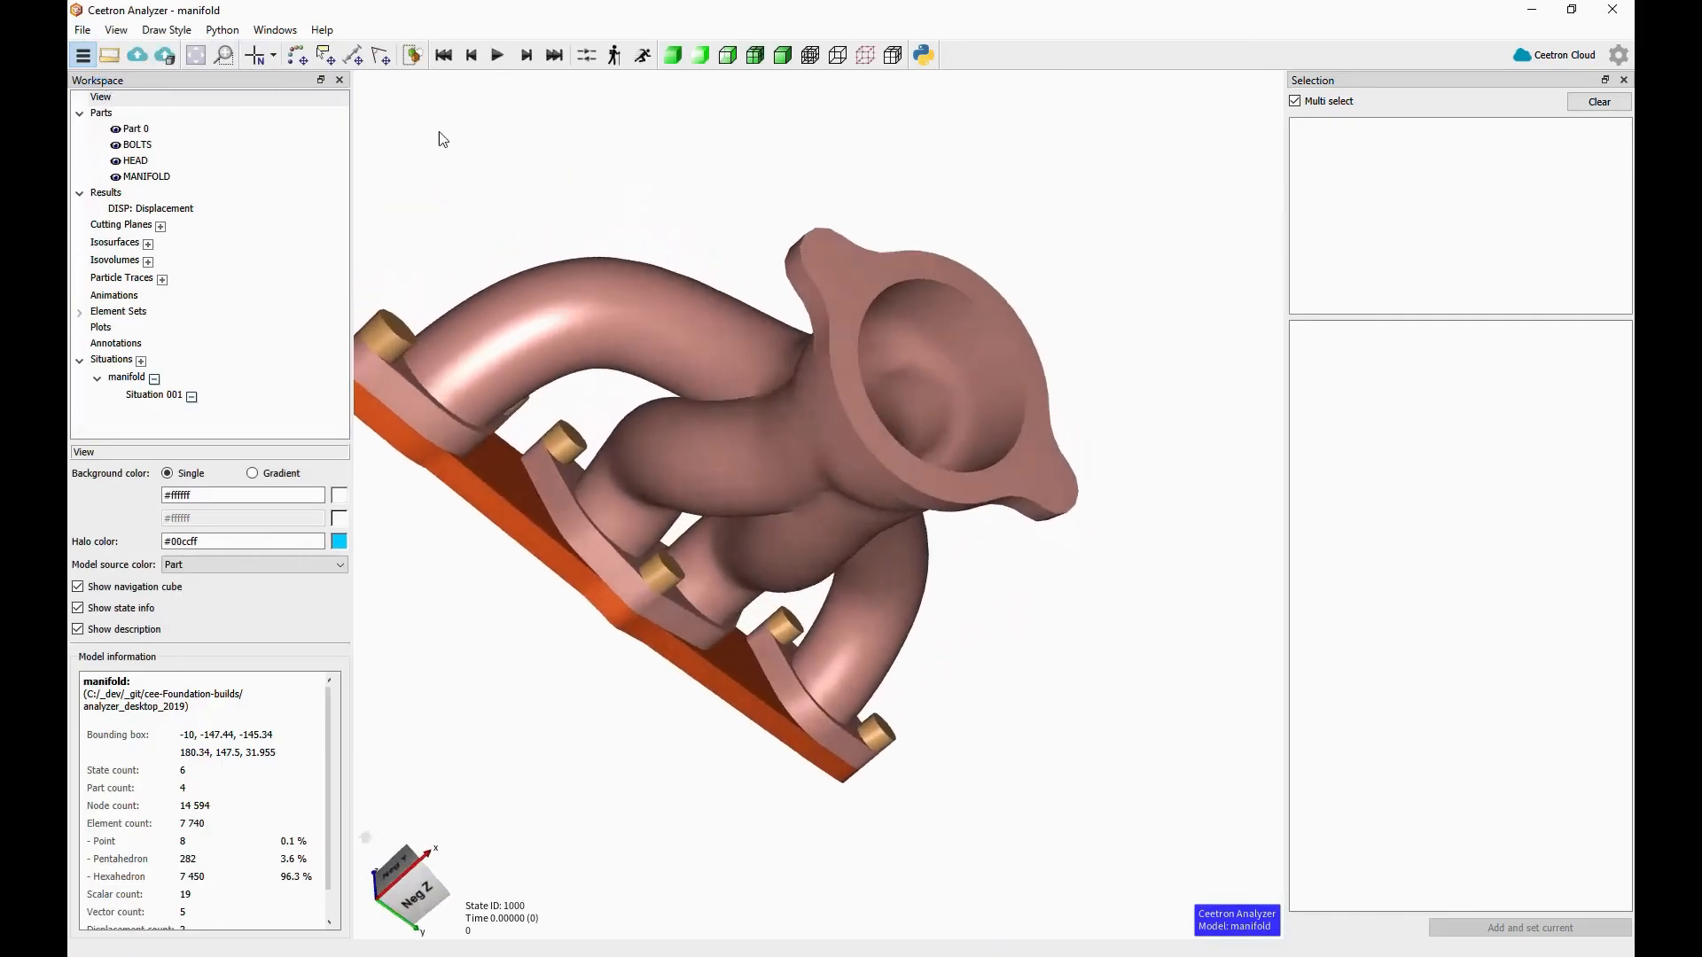
# - Toggle a docked window's display off and back on
pyautogui.click(284, 33)
pyautogui.click(293, 53)
pyautogui.click(282, 31)
pyautogui.click(292, 52)
# - Switch the pick mode to Node and pick two nodes on the MANIFOLD part, one on a pipe and one at the outlet flange
pyautogui.moveTo(883, 378); pyautogui.dragTo(1076, 472)
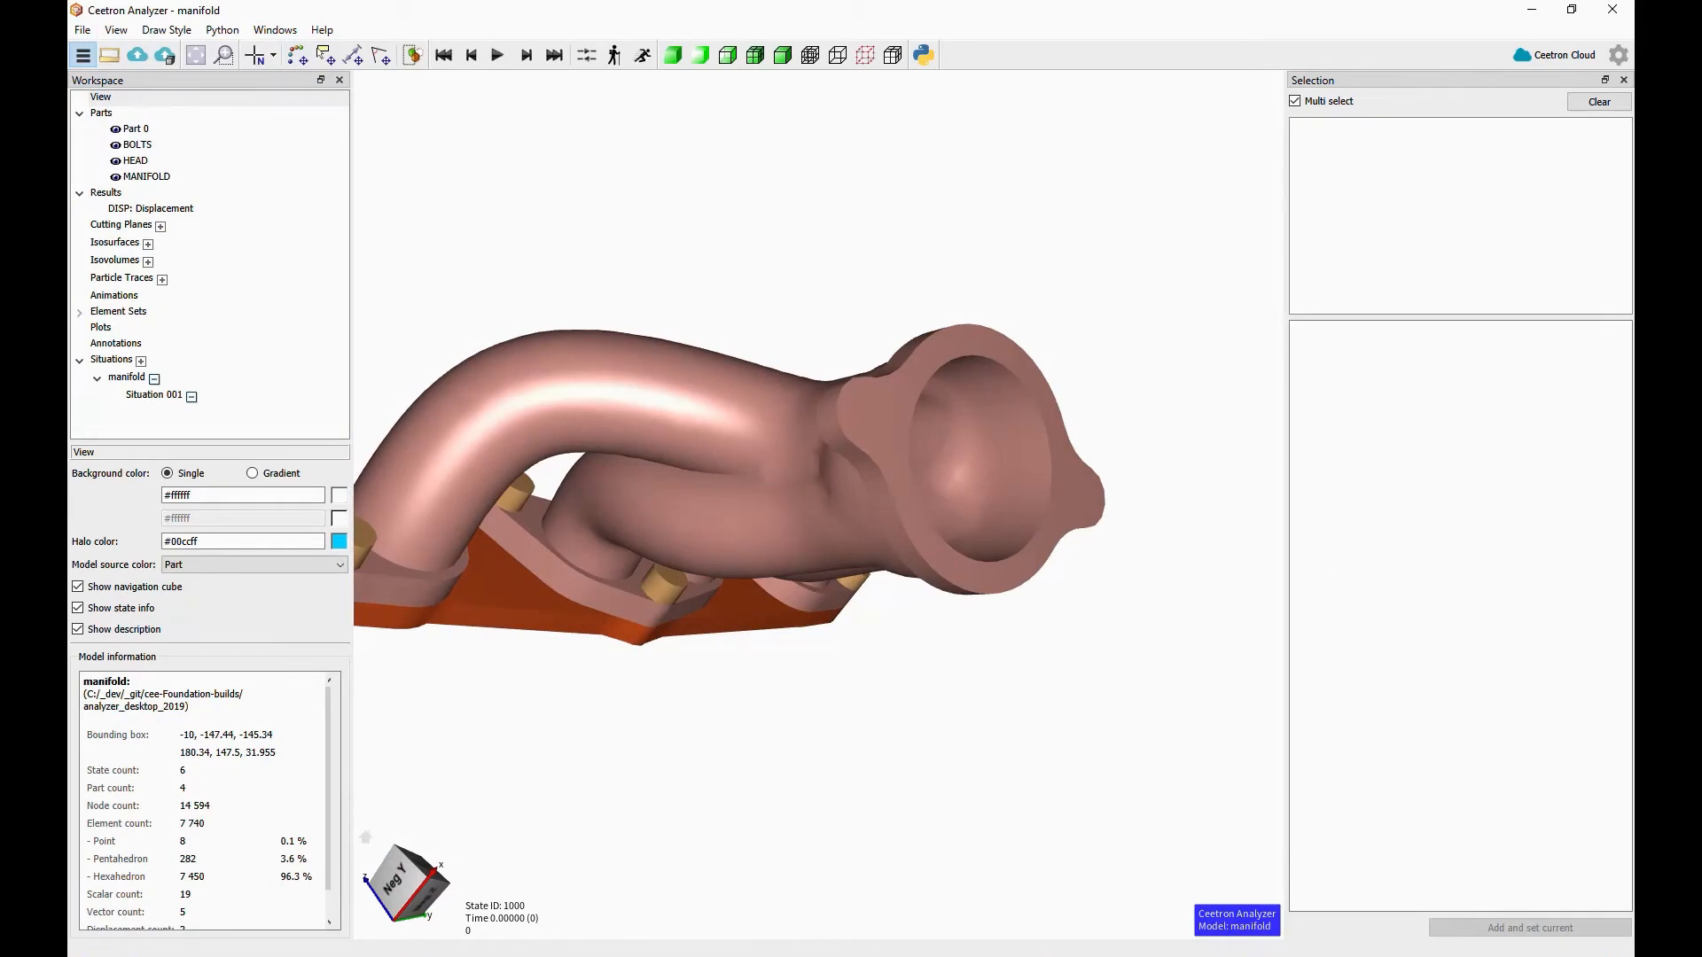
pyautogui.rightClick(1110, 158)
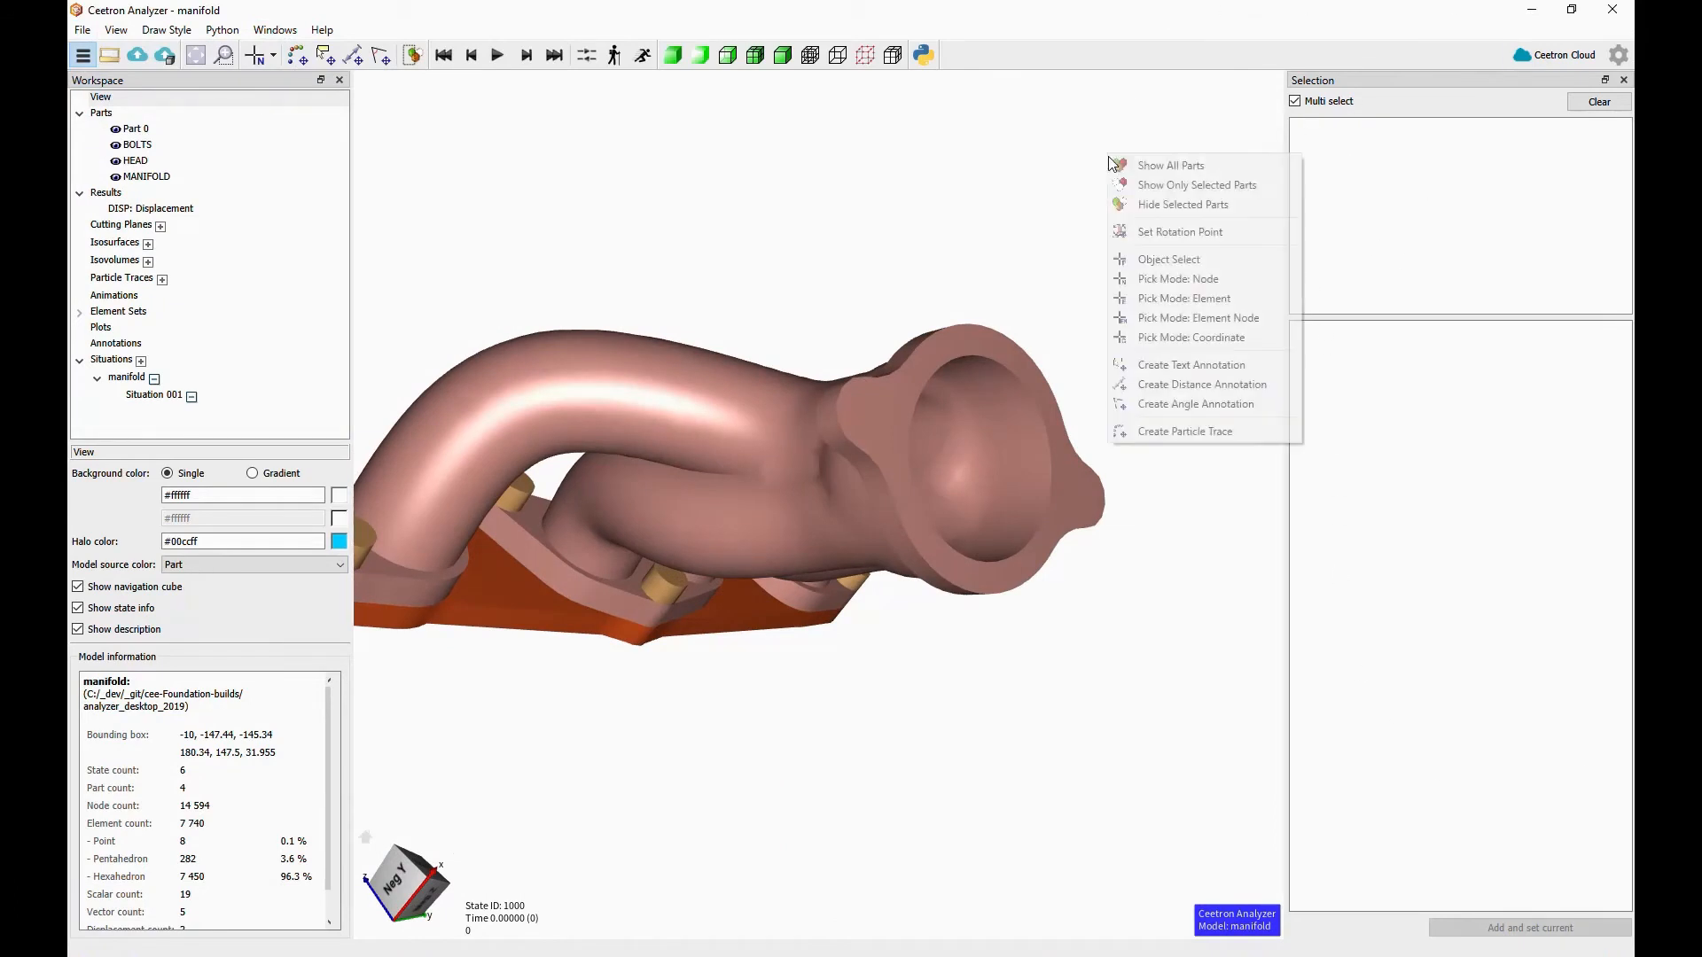
pyautogui.click(1158, 280)
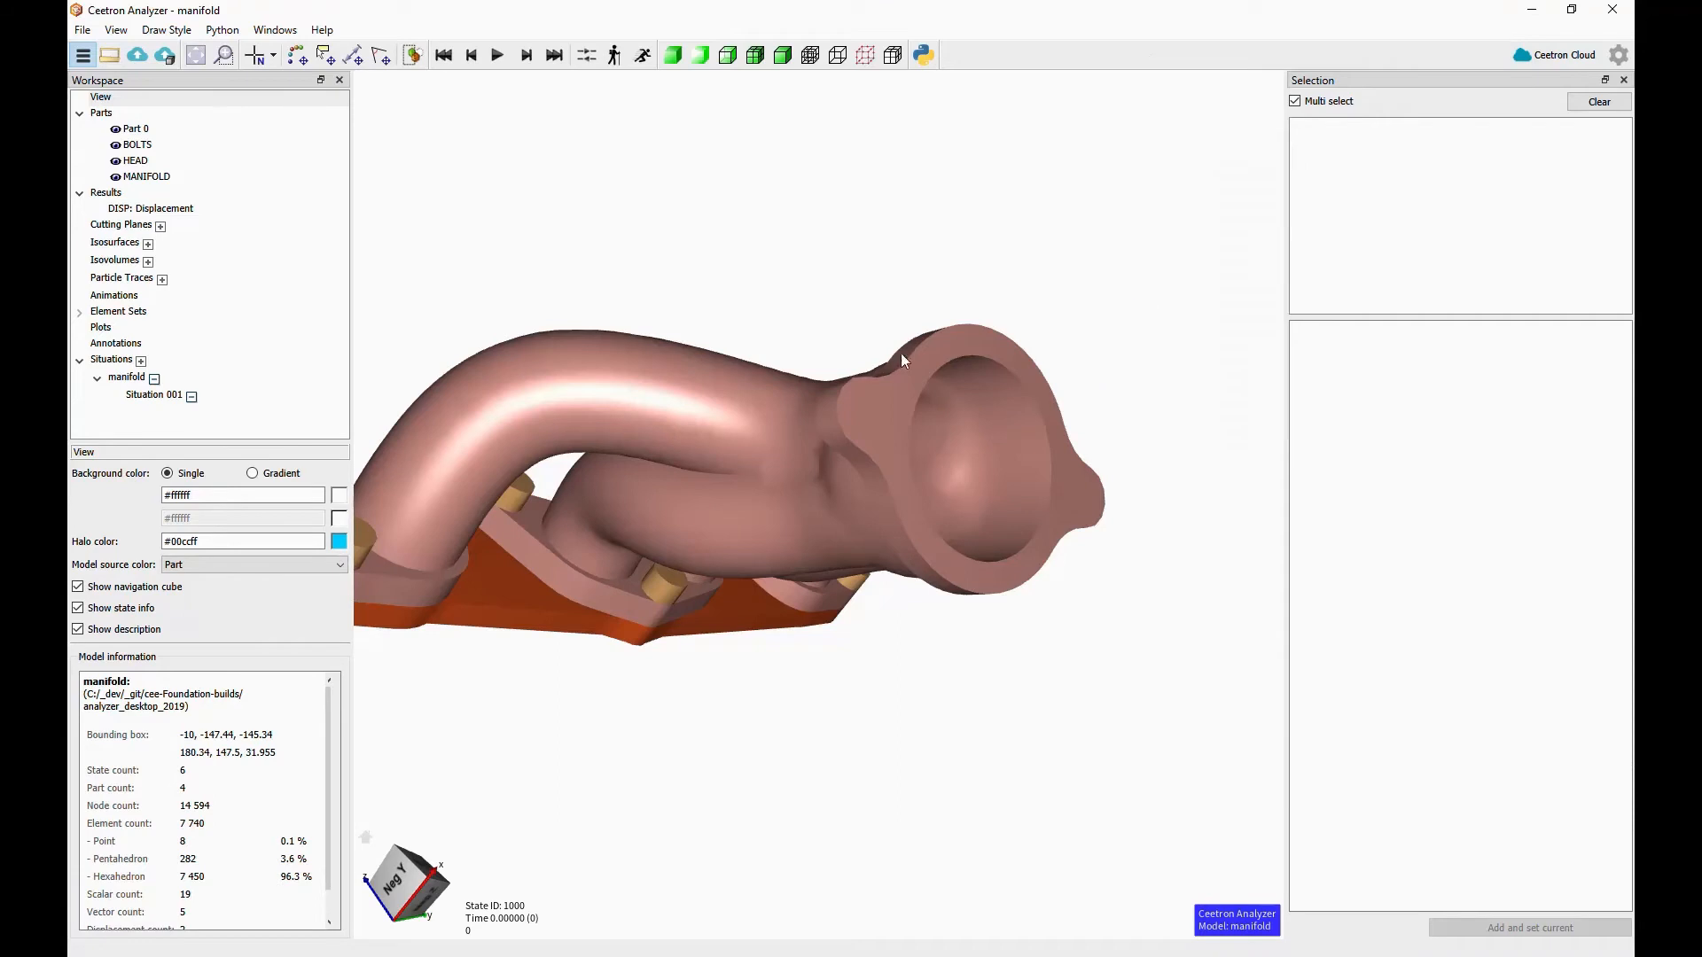
pyautogui.click(745, 399)
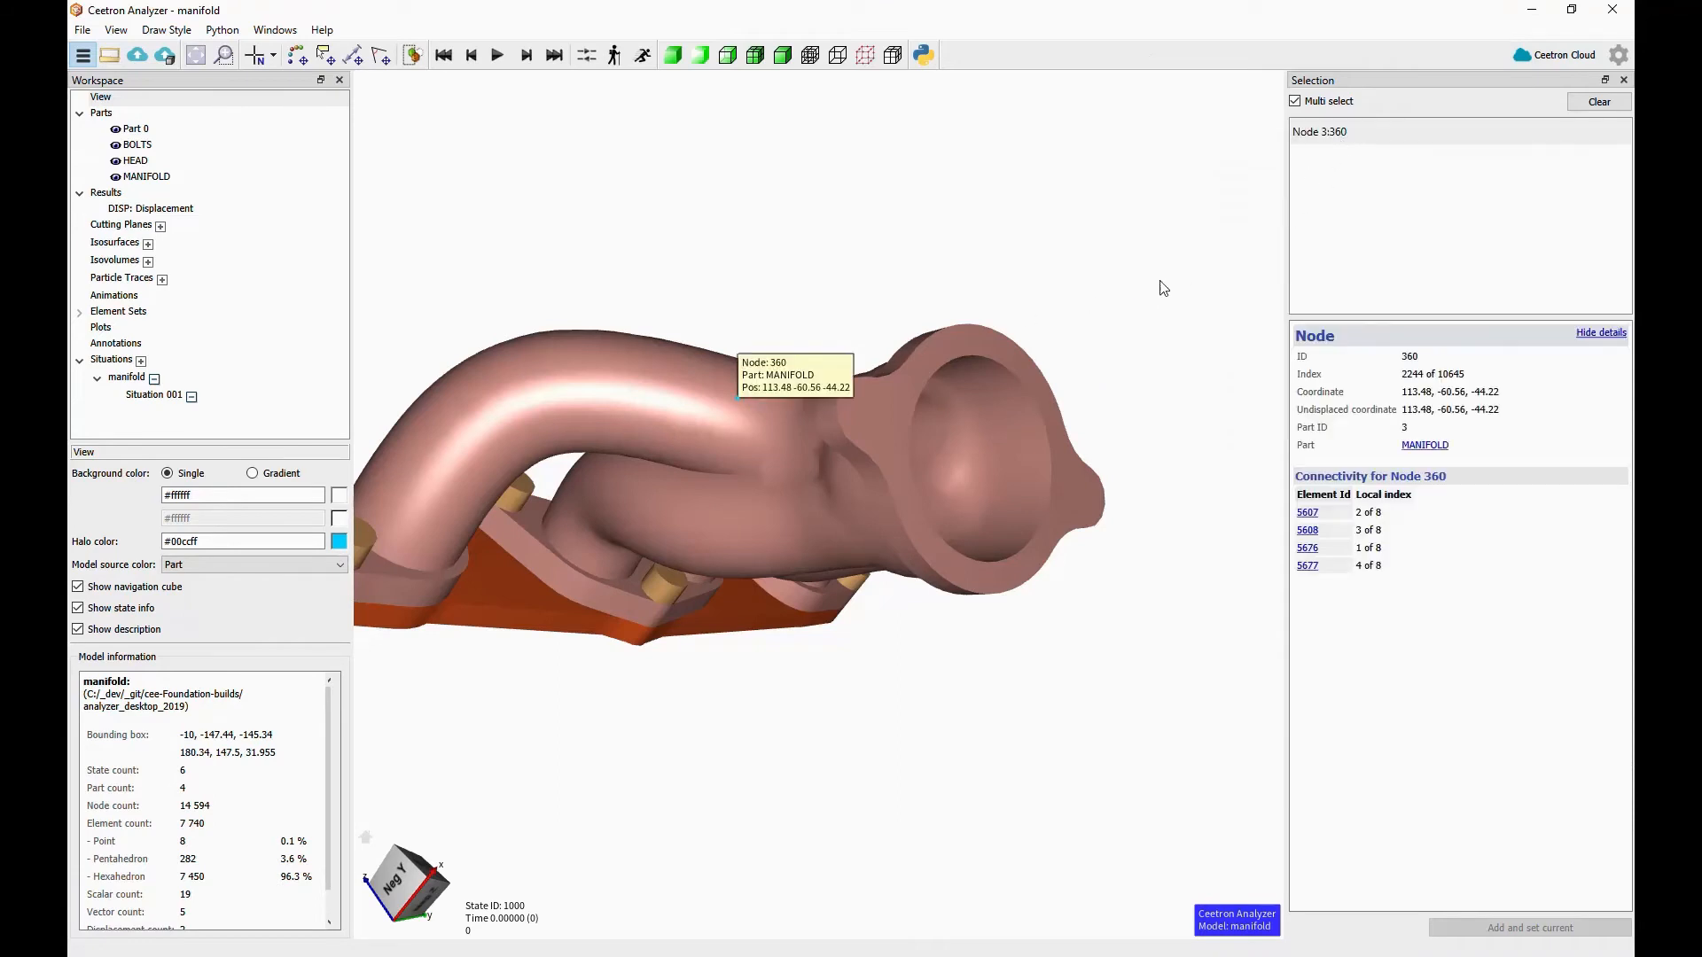
pyautogui.click(1029, 417)
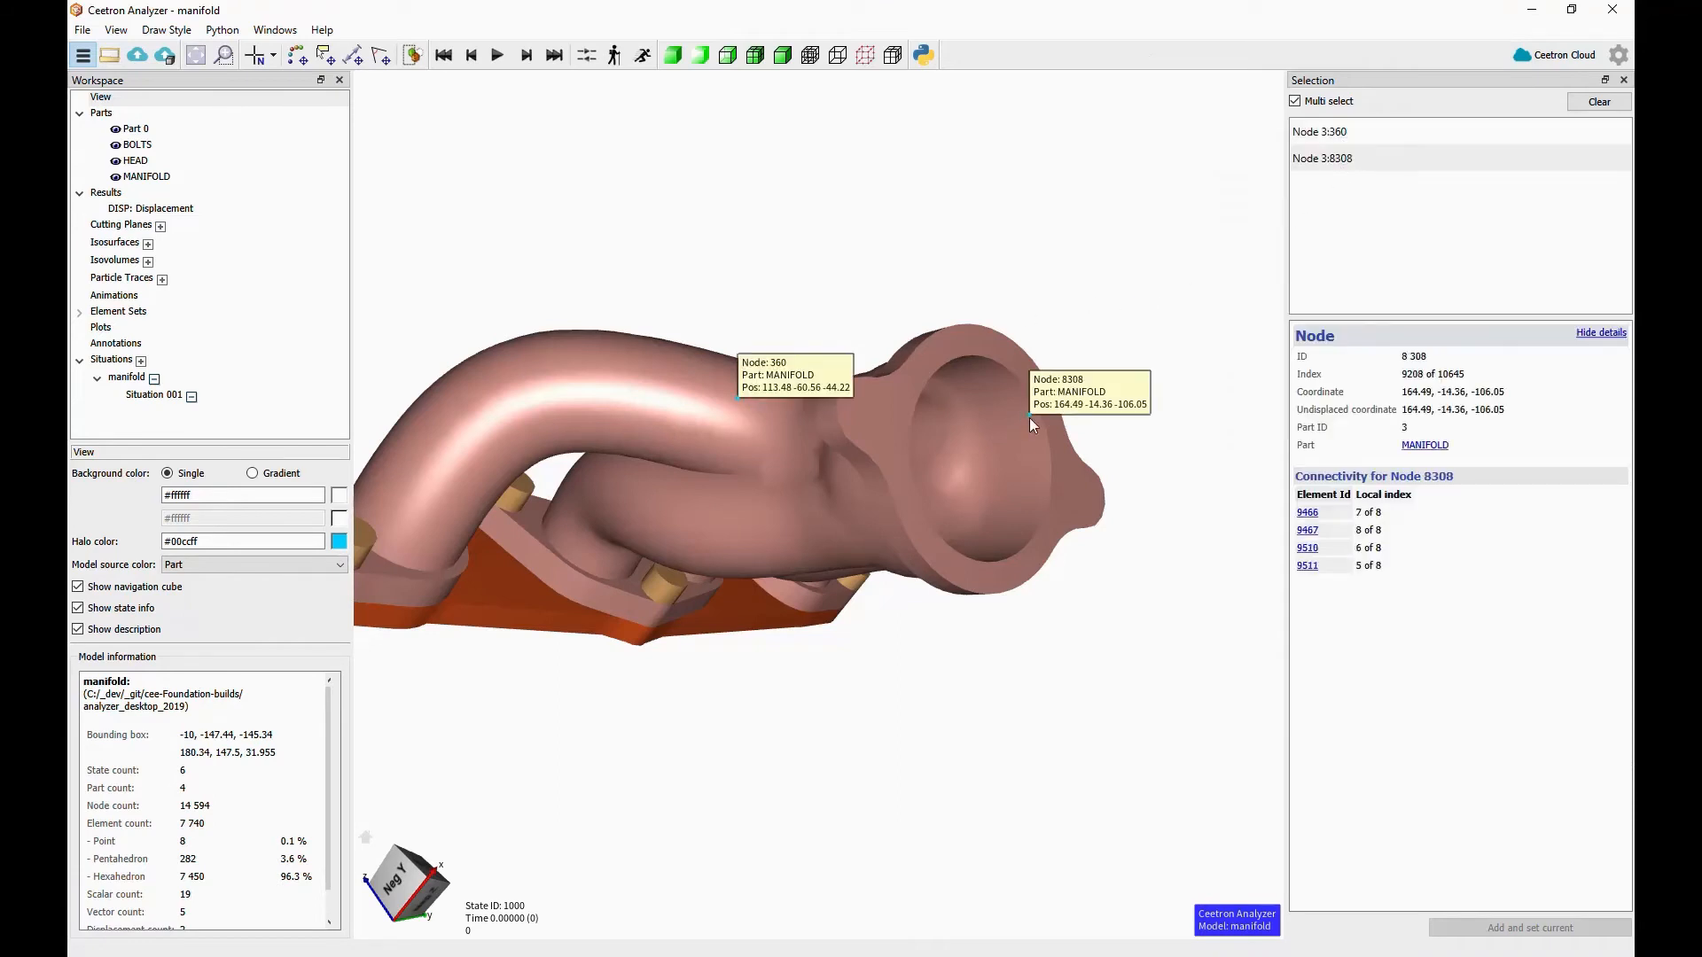
# - Review the details of both picked nodes, and clear the selection
pyautogui.click(1365, 135)
pyautogui.click(1356, 157)
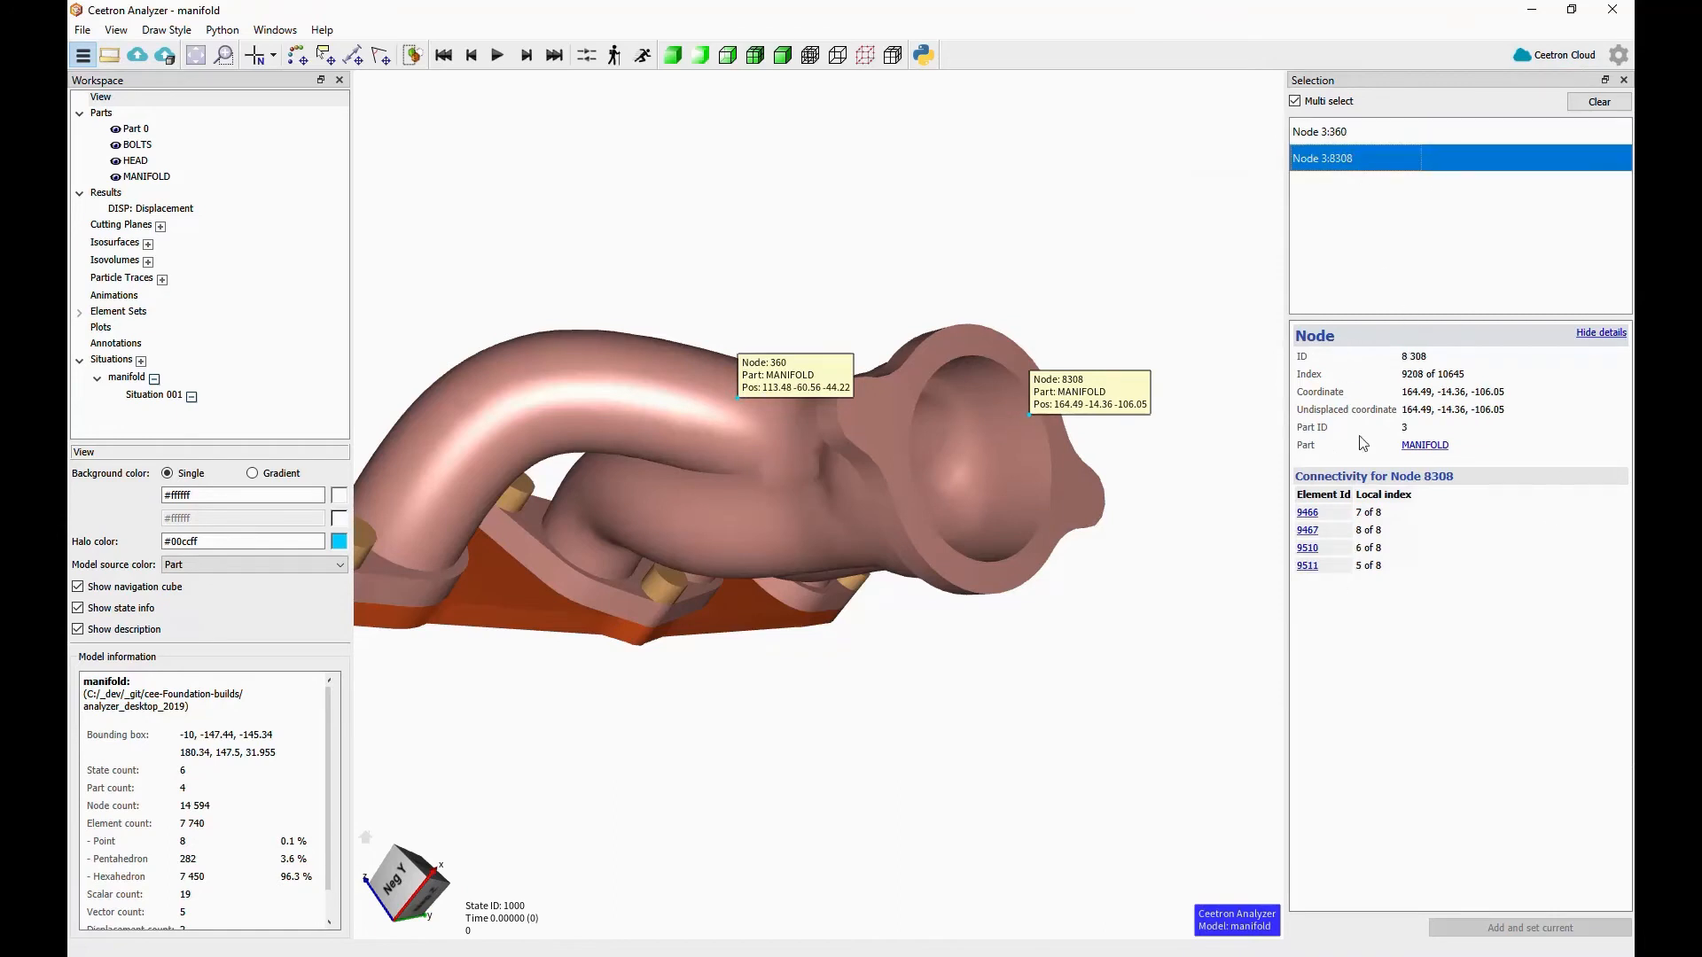
pyautogui.click(1615, 105)
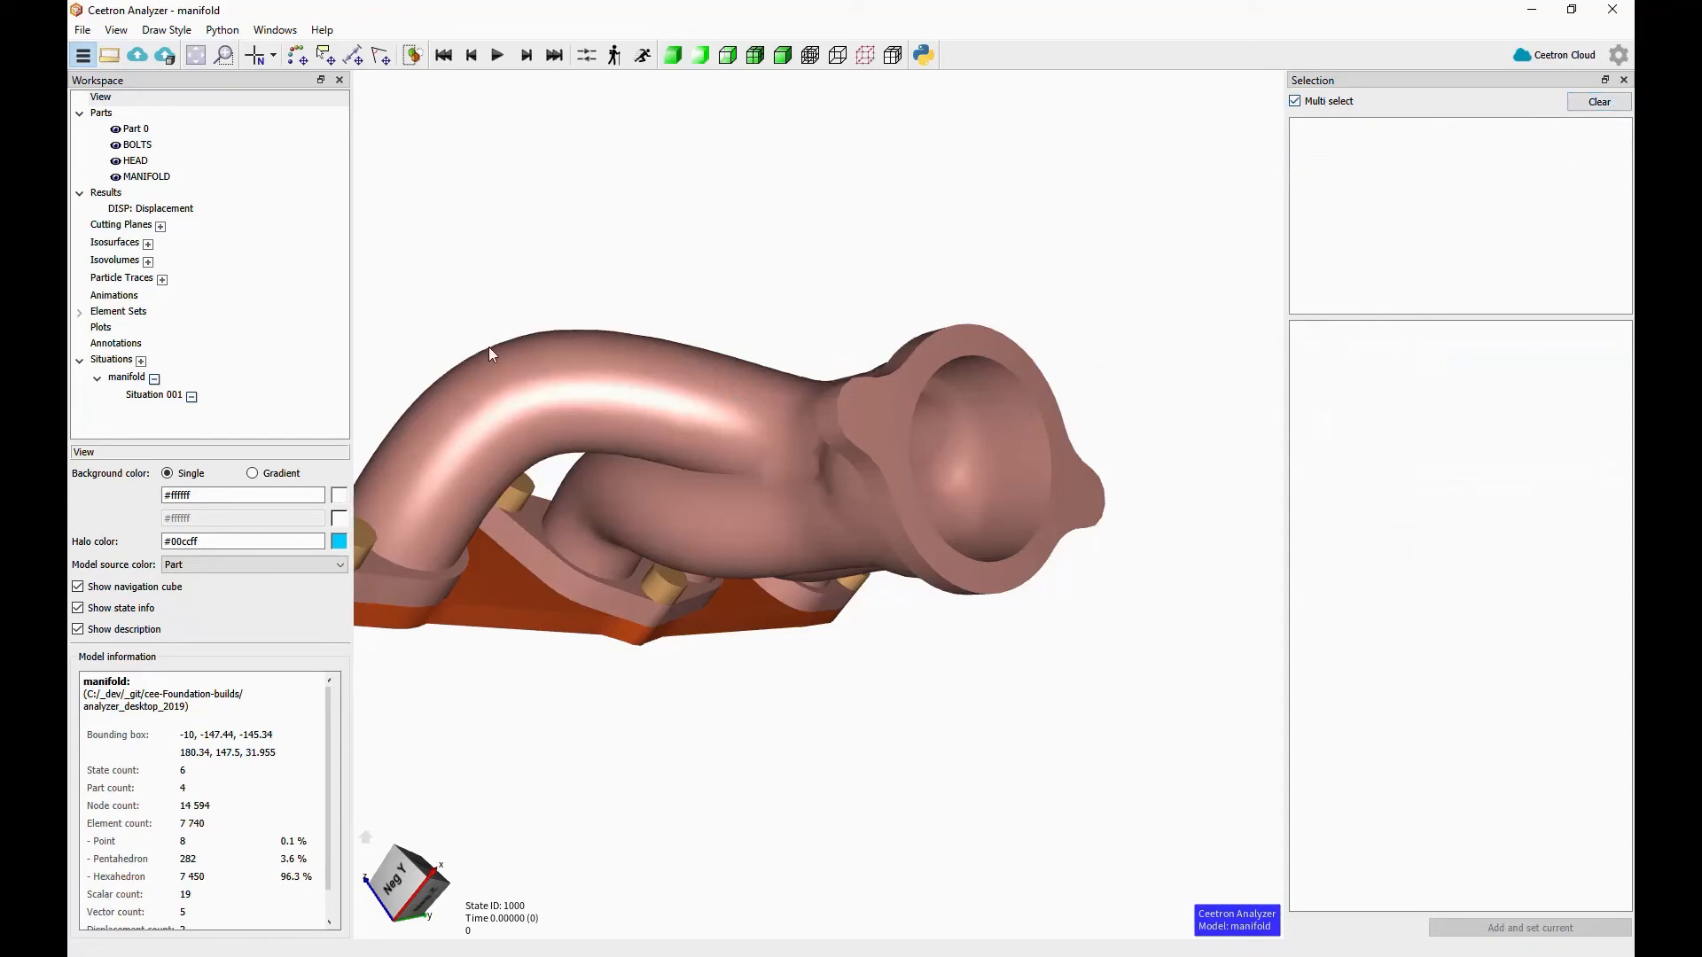
# - Examine the workspace settings for the parts, view, results, cutting planes and animations
pyautogui.moveTo(461, 606); pyautogui.dragTo(1059, 734)
pyautogui.scroll(-5, 871, 455)
pyautogui.moveTo(872, 456); pyautogui.dragTo(1076, 369)
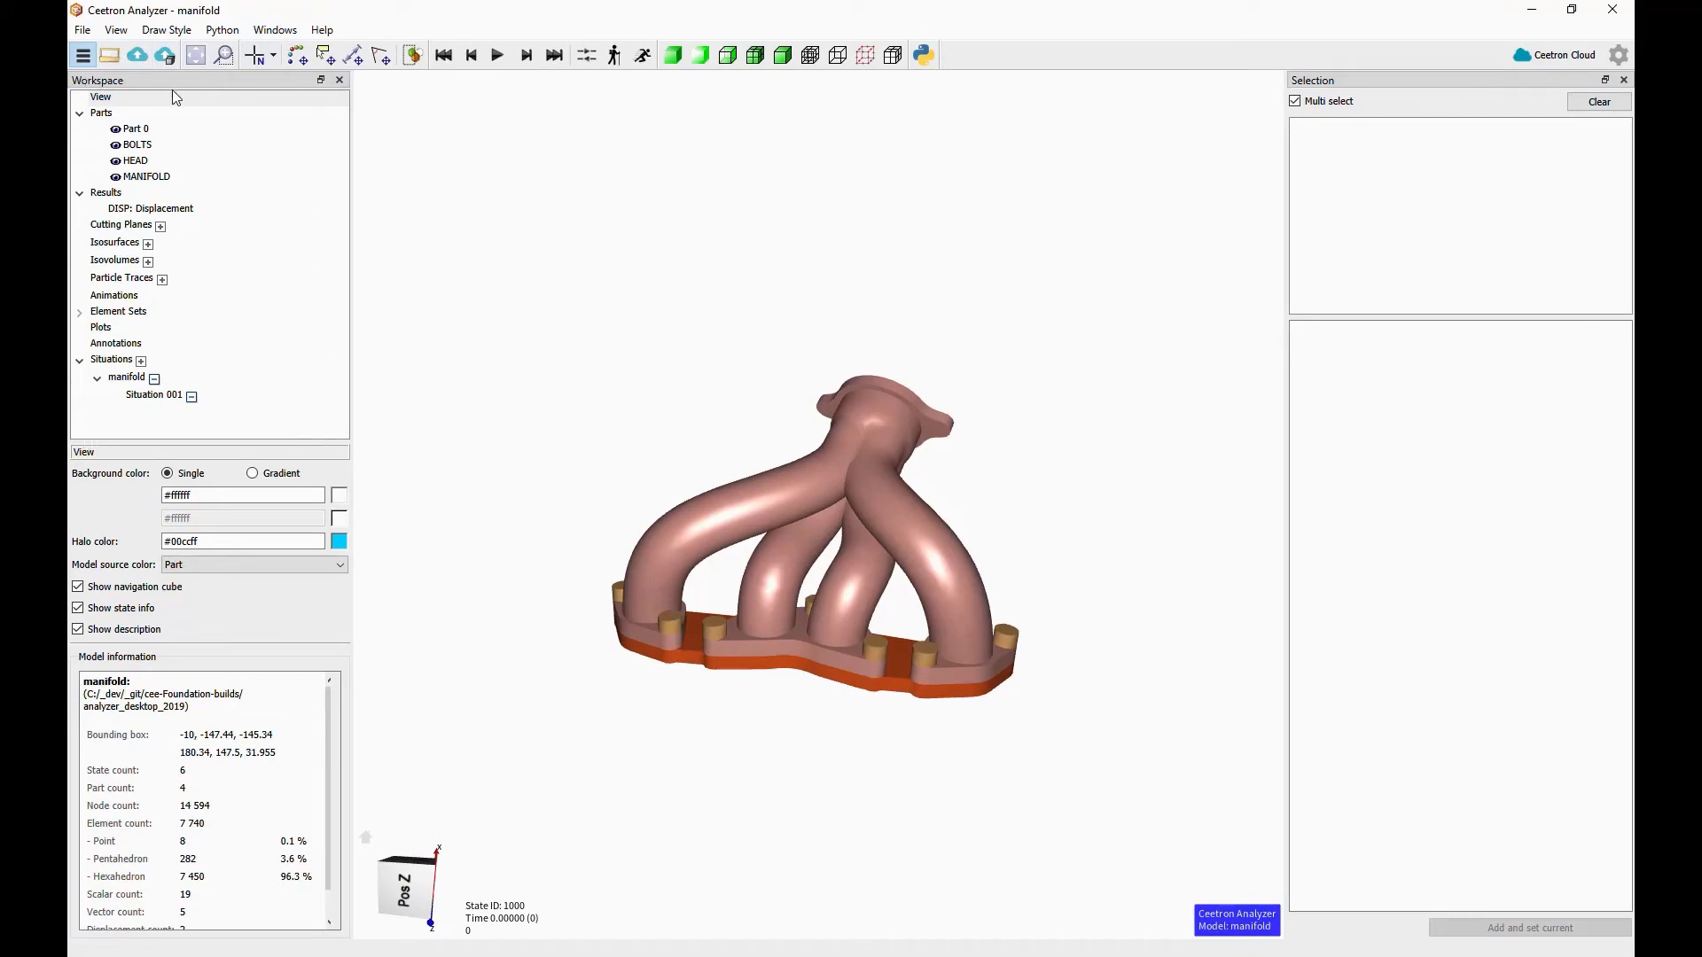
pyautogui.click(100, 115)
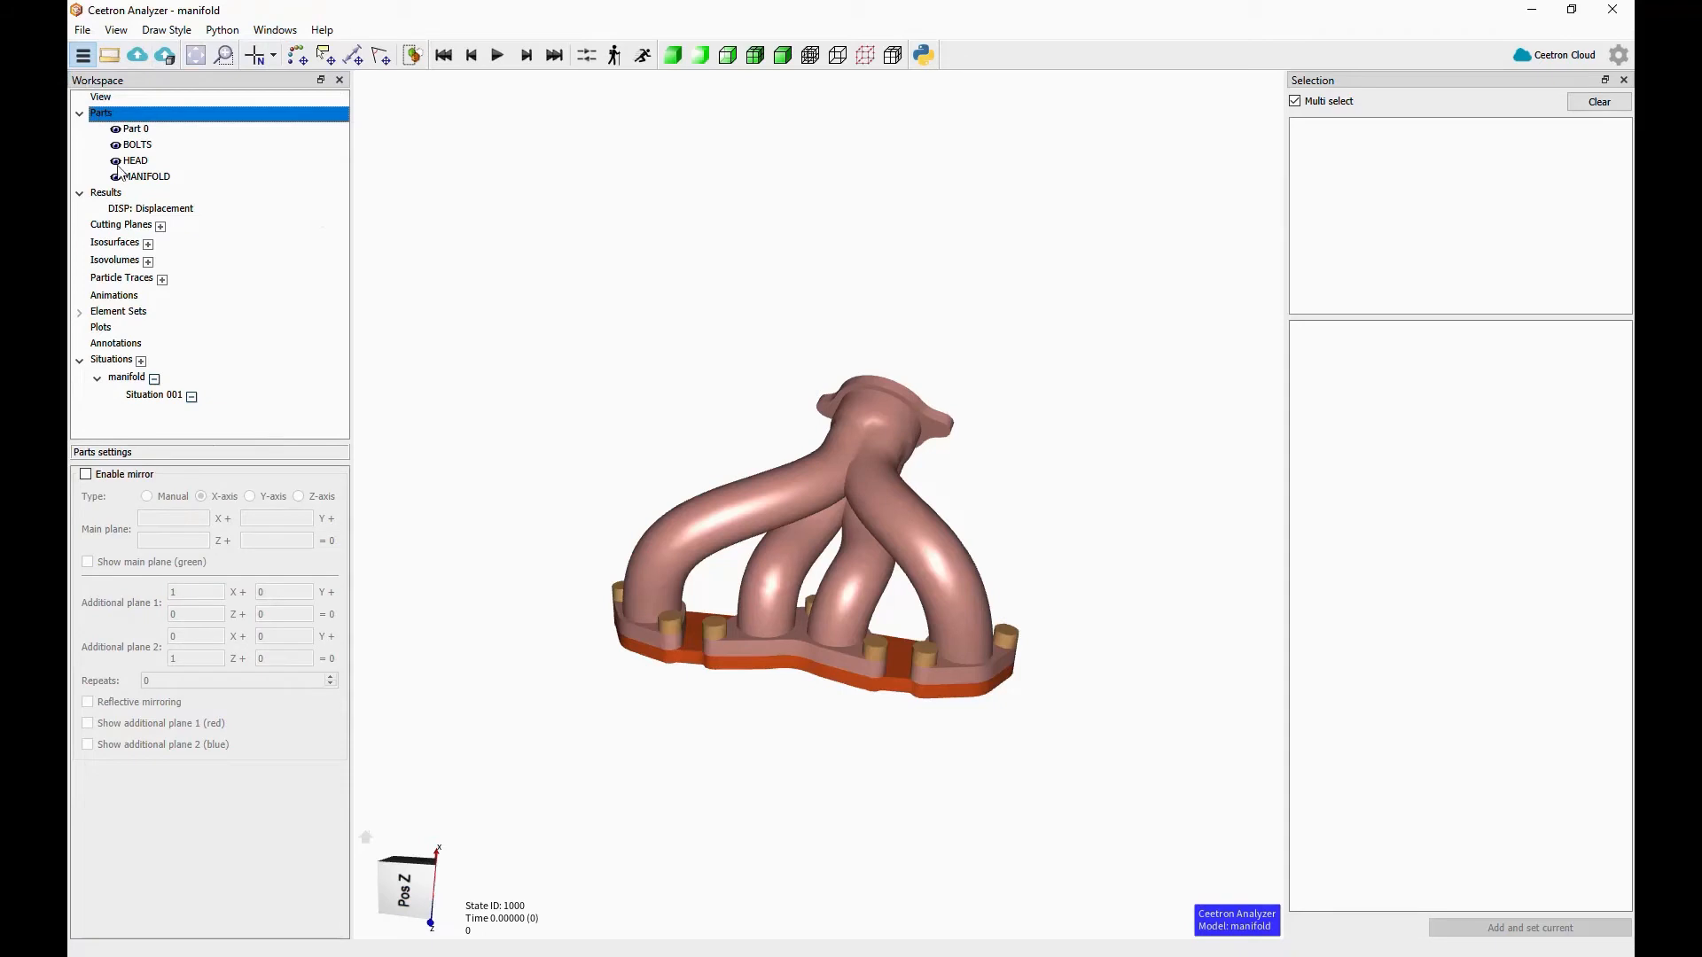
pyautogui.click(99, 101)
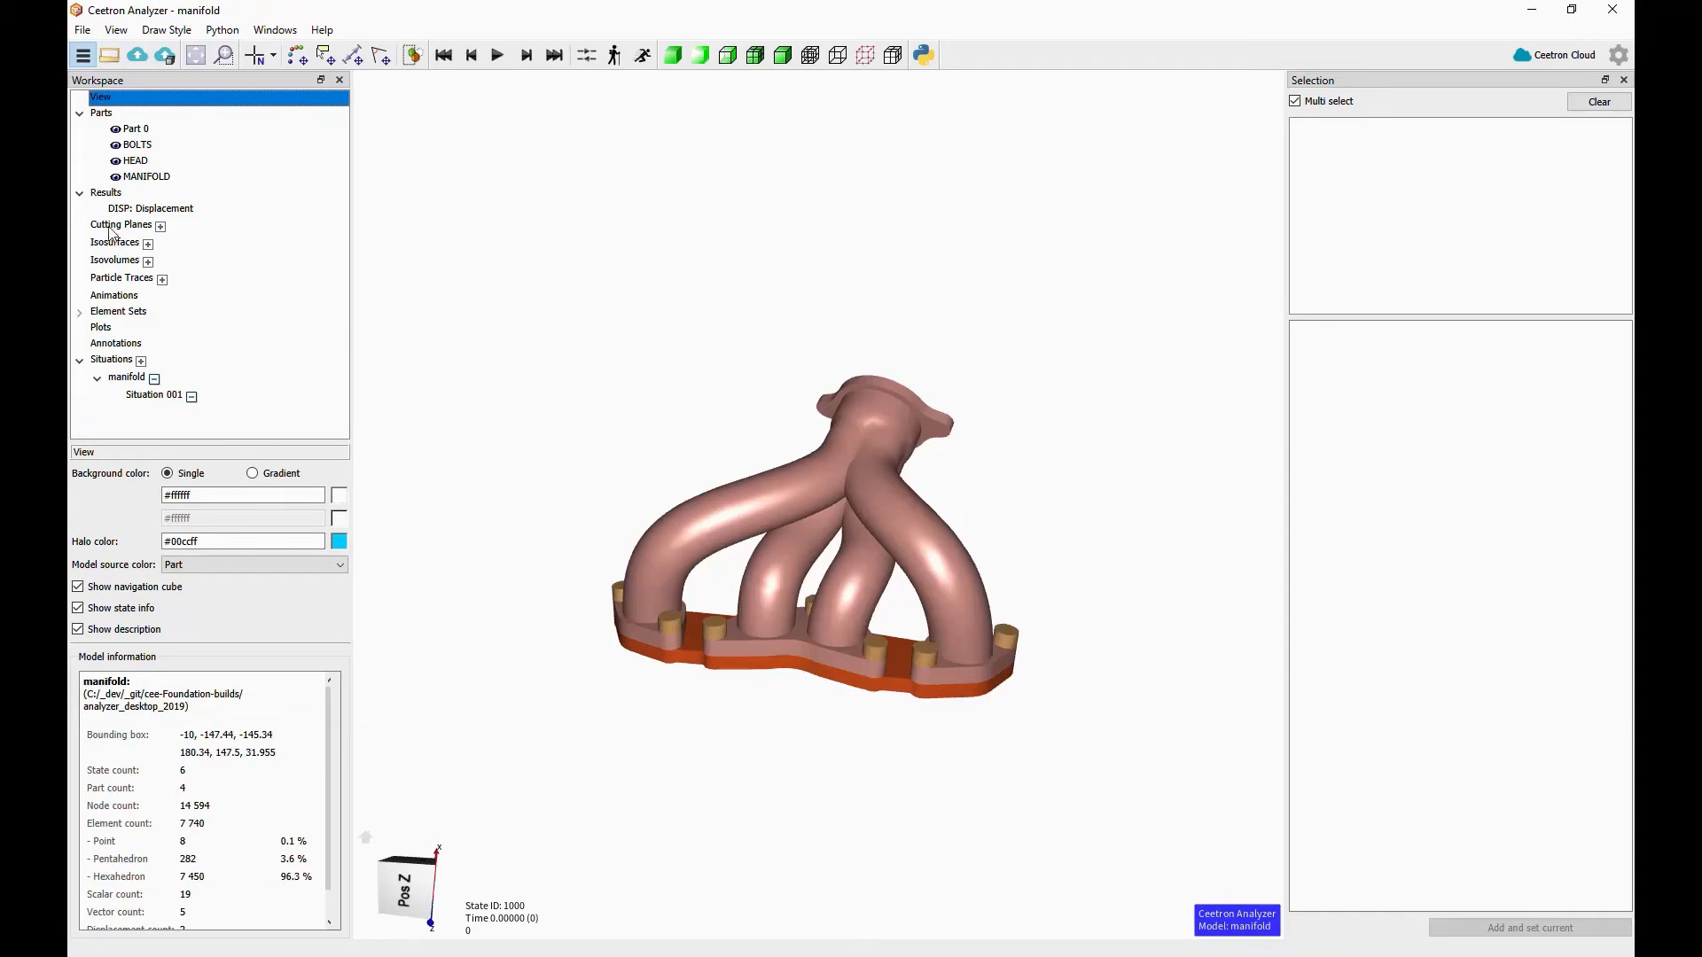
pyautogui.click(113, 197)
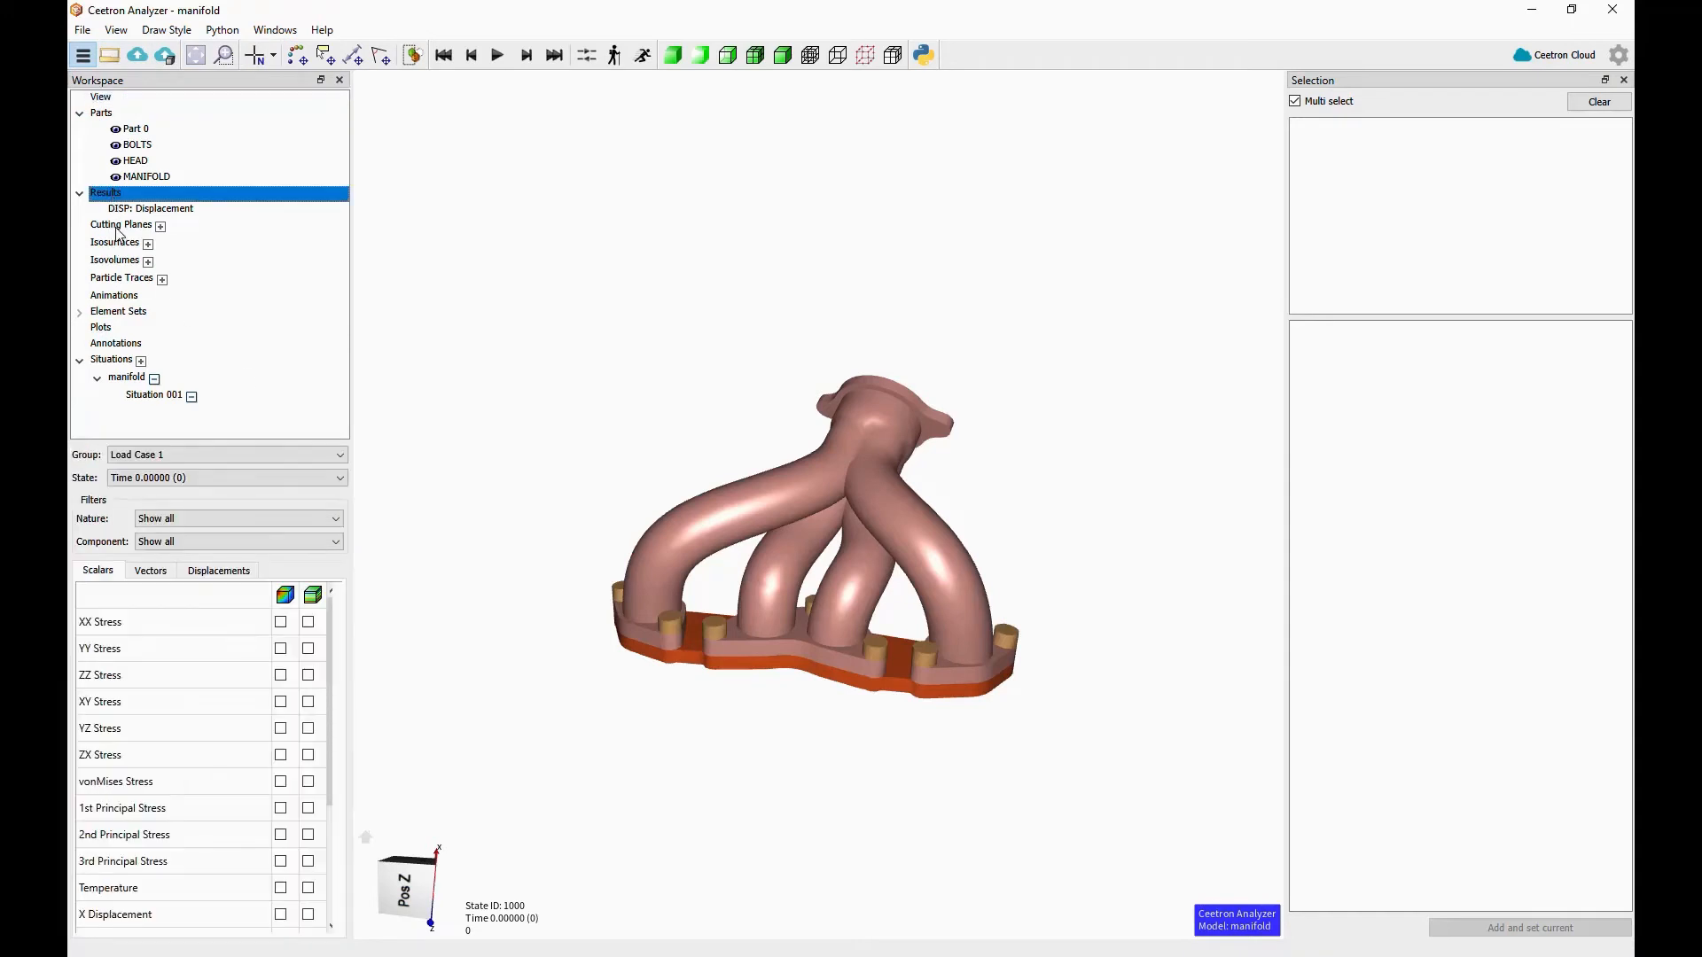
pyautogui.click(117, 227)
pyautogui.click(110, 297)
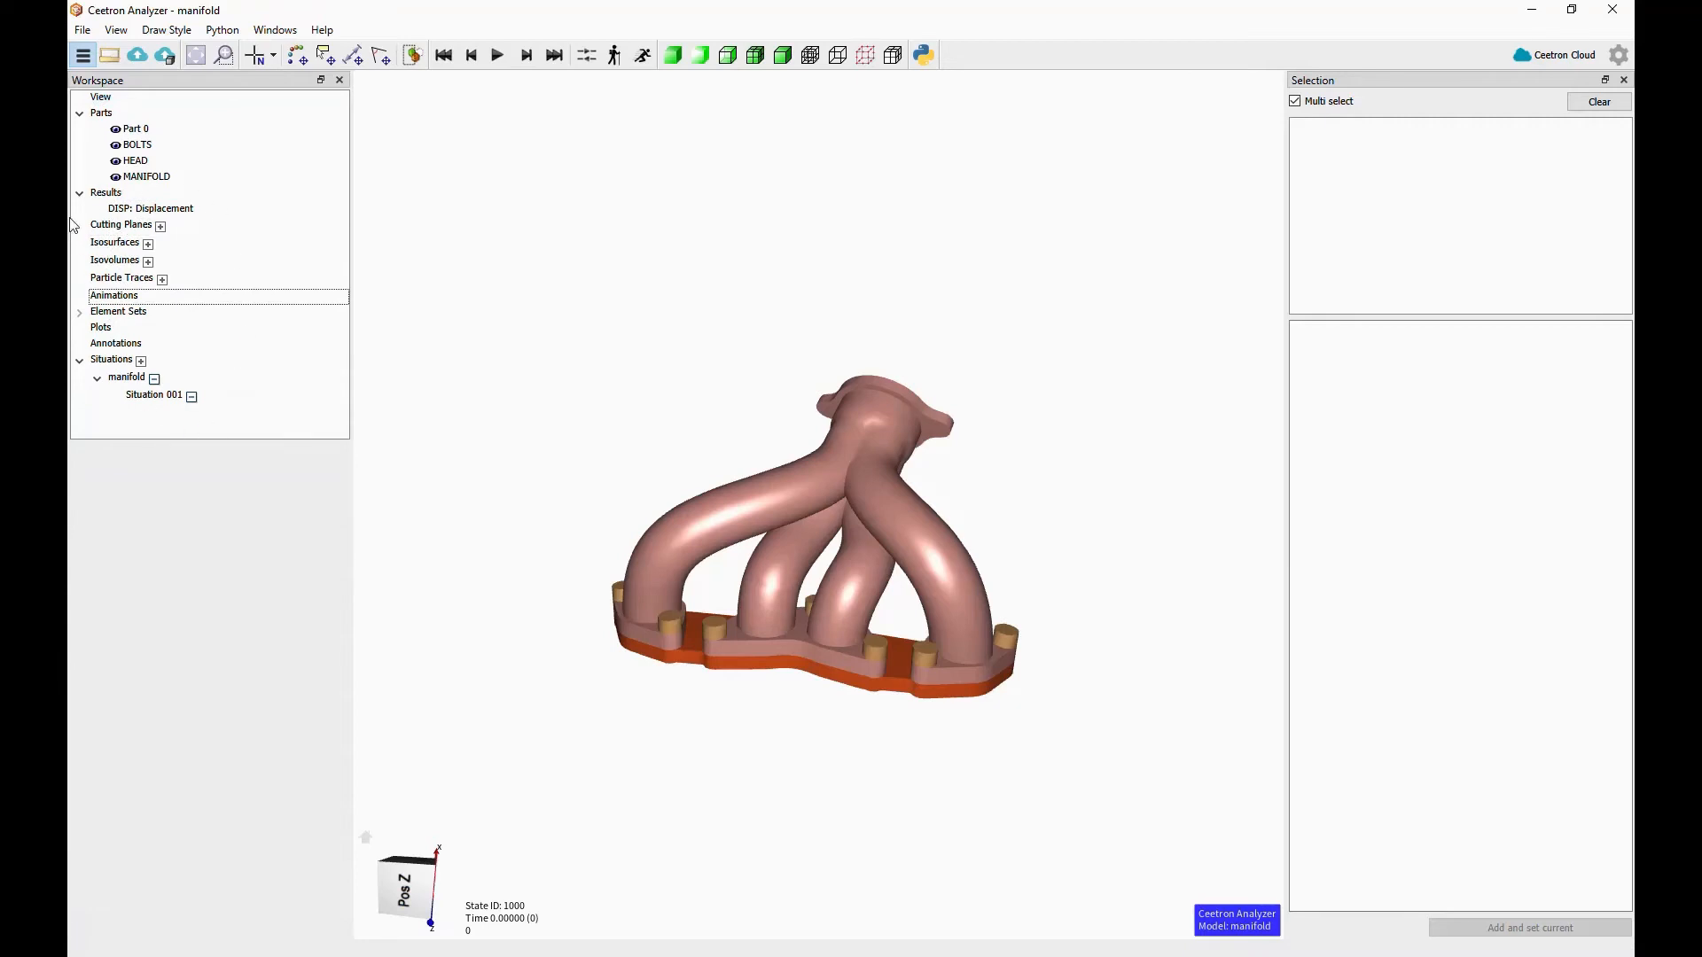
# - Hide the HEAD part and make it visible again
pyautogui.click(136, 162)
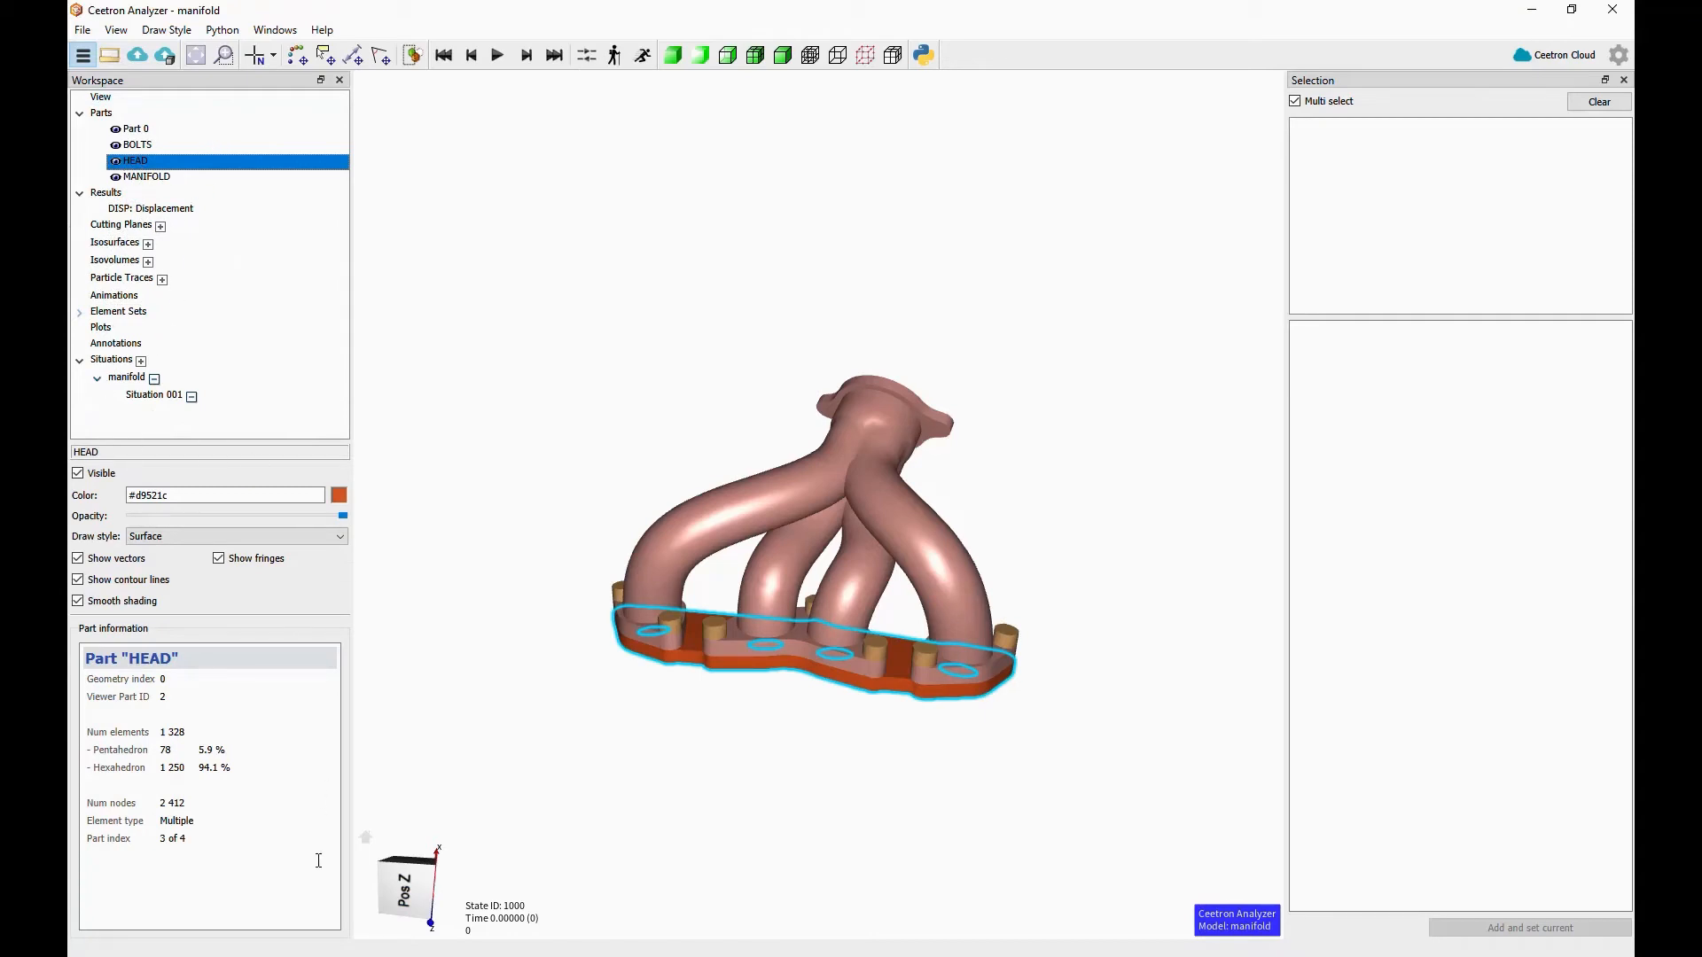
pyautogui.click(79, 473)
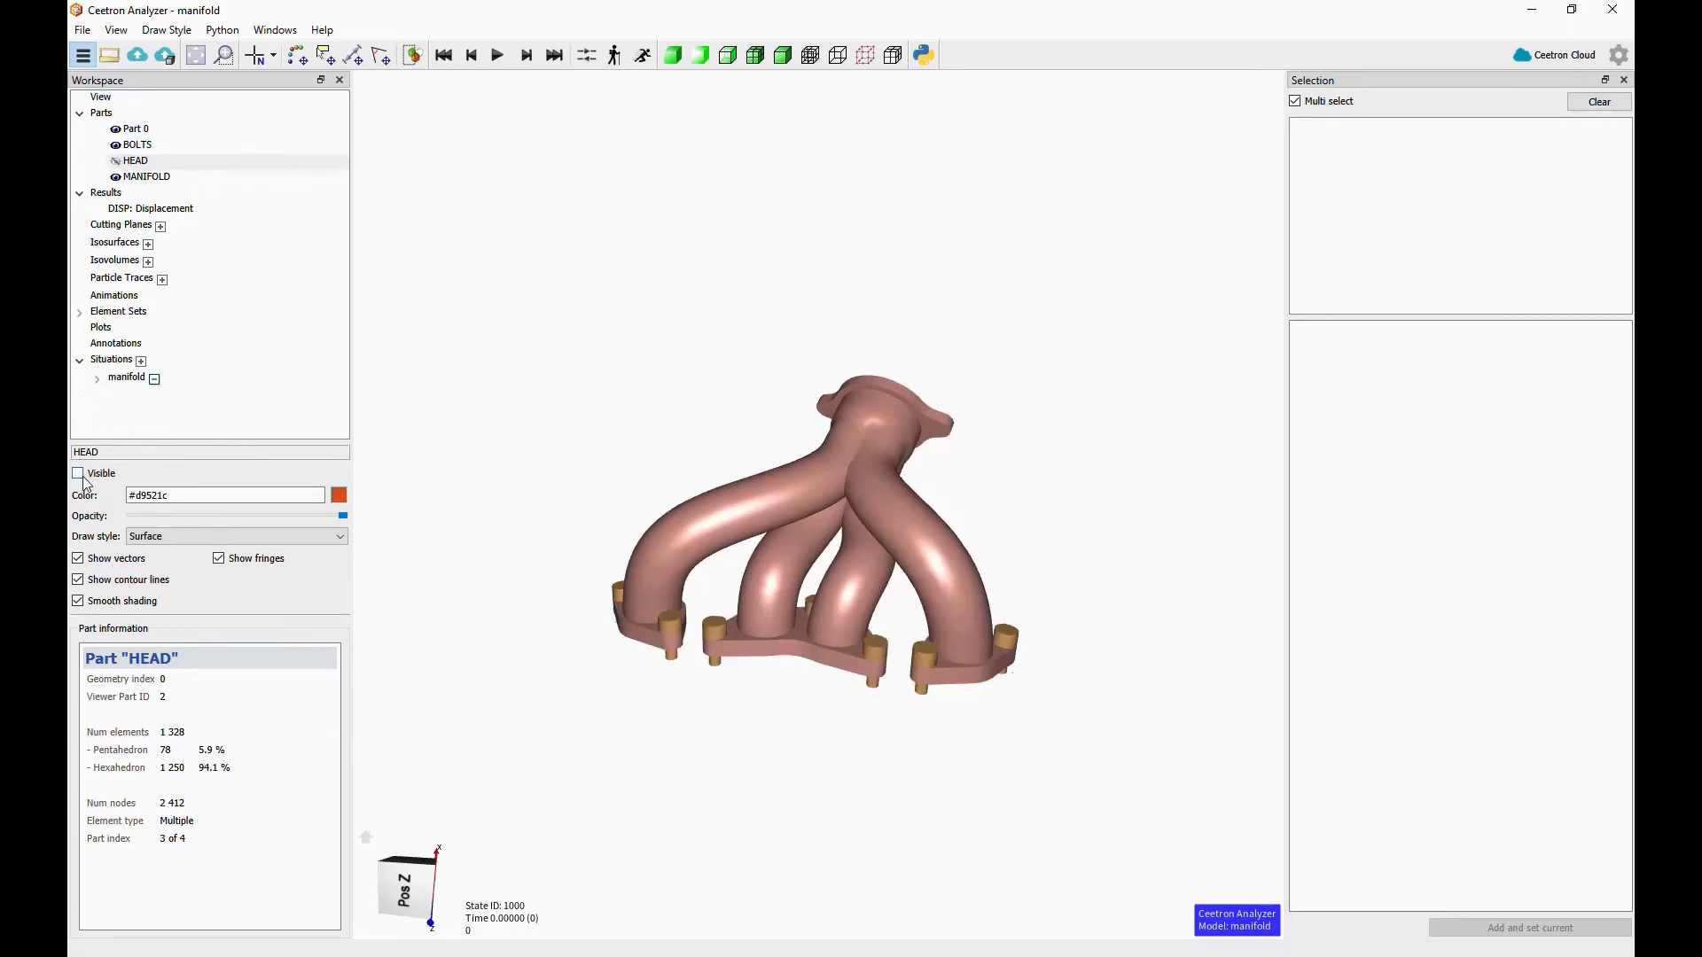
pyautogui.click(79, 473)
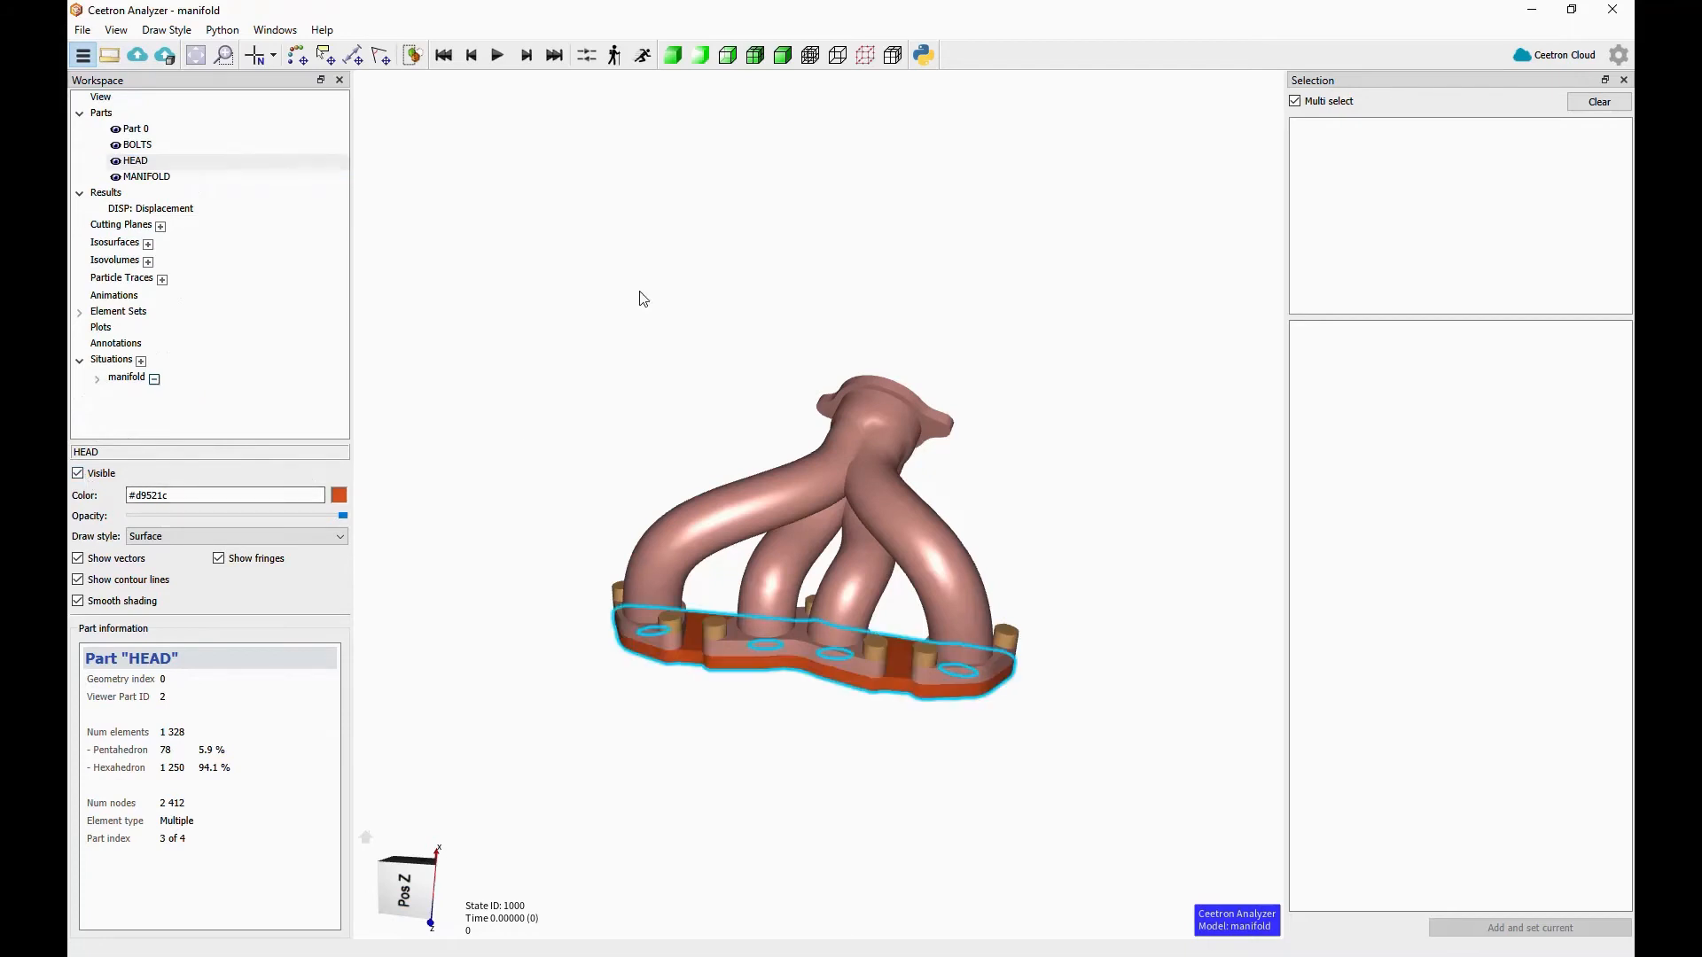
# - In the Python console, assign models.current() to m and print the model's name, and close the console
pyautogui.click(926, 62)
pyautogui.click(540, 790)
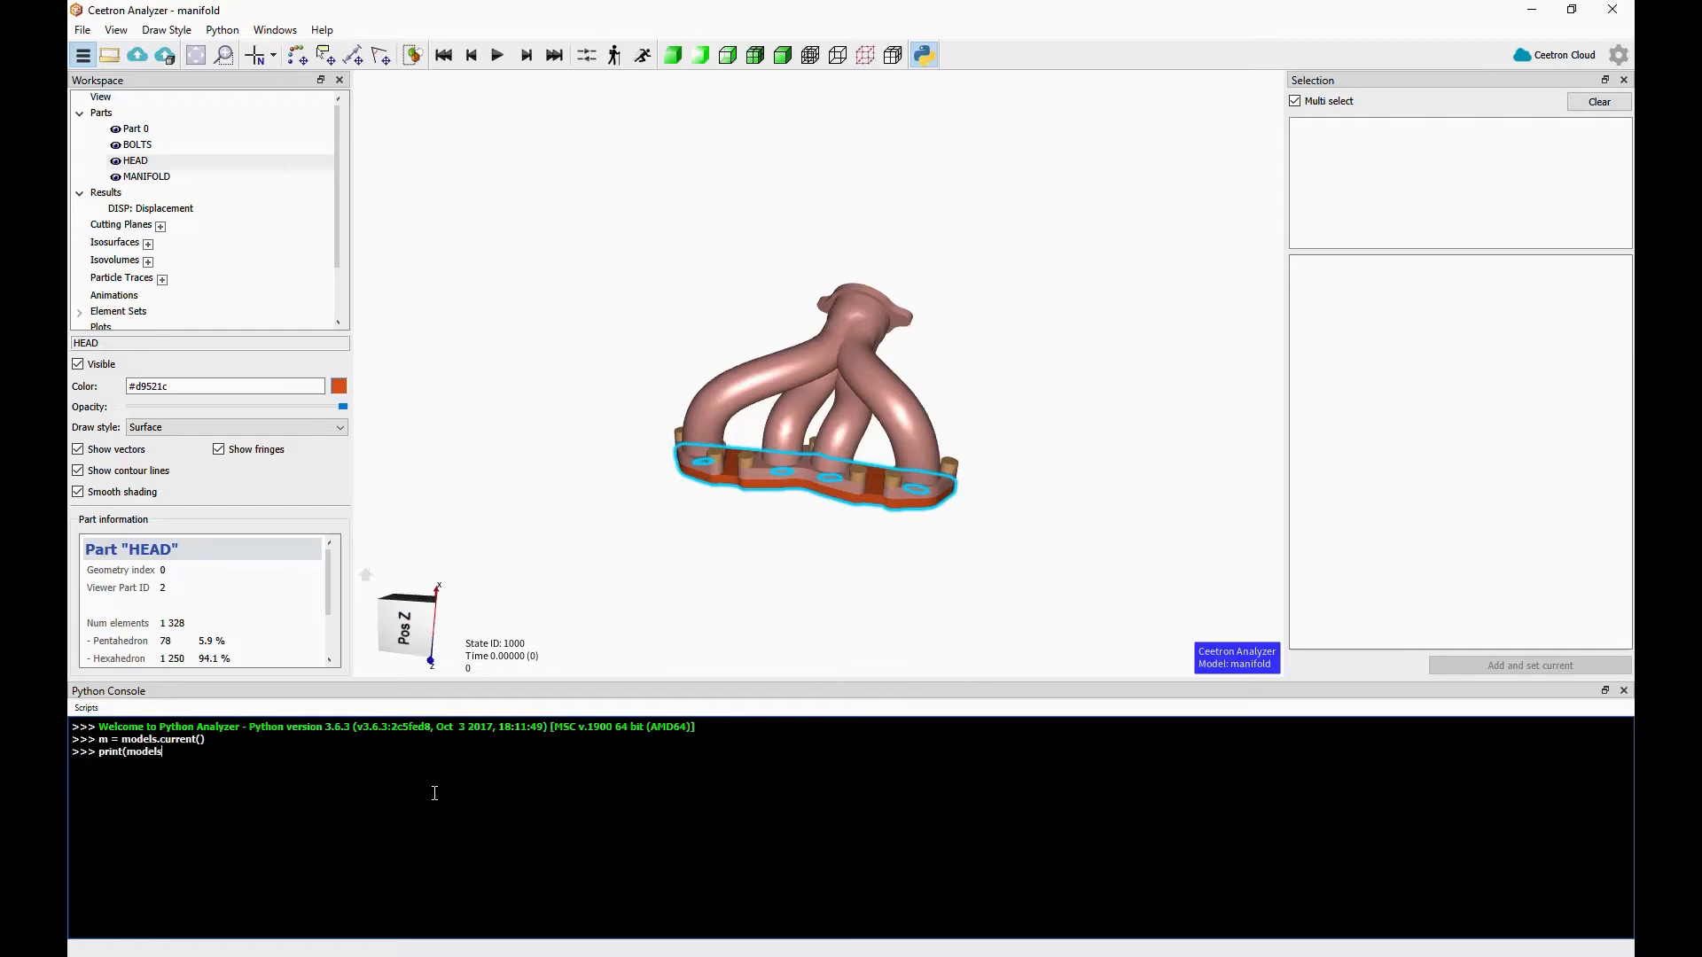
pyautogui.write('tInfo().name()')
pyautogui.press('Return')
pyautogui.click(923, 53)
pyautogui.moveTo(913, 676); pyautogui.dragTo(798, 667, button='middle')
pyautogui.click(103, 113)
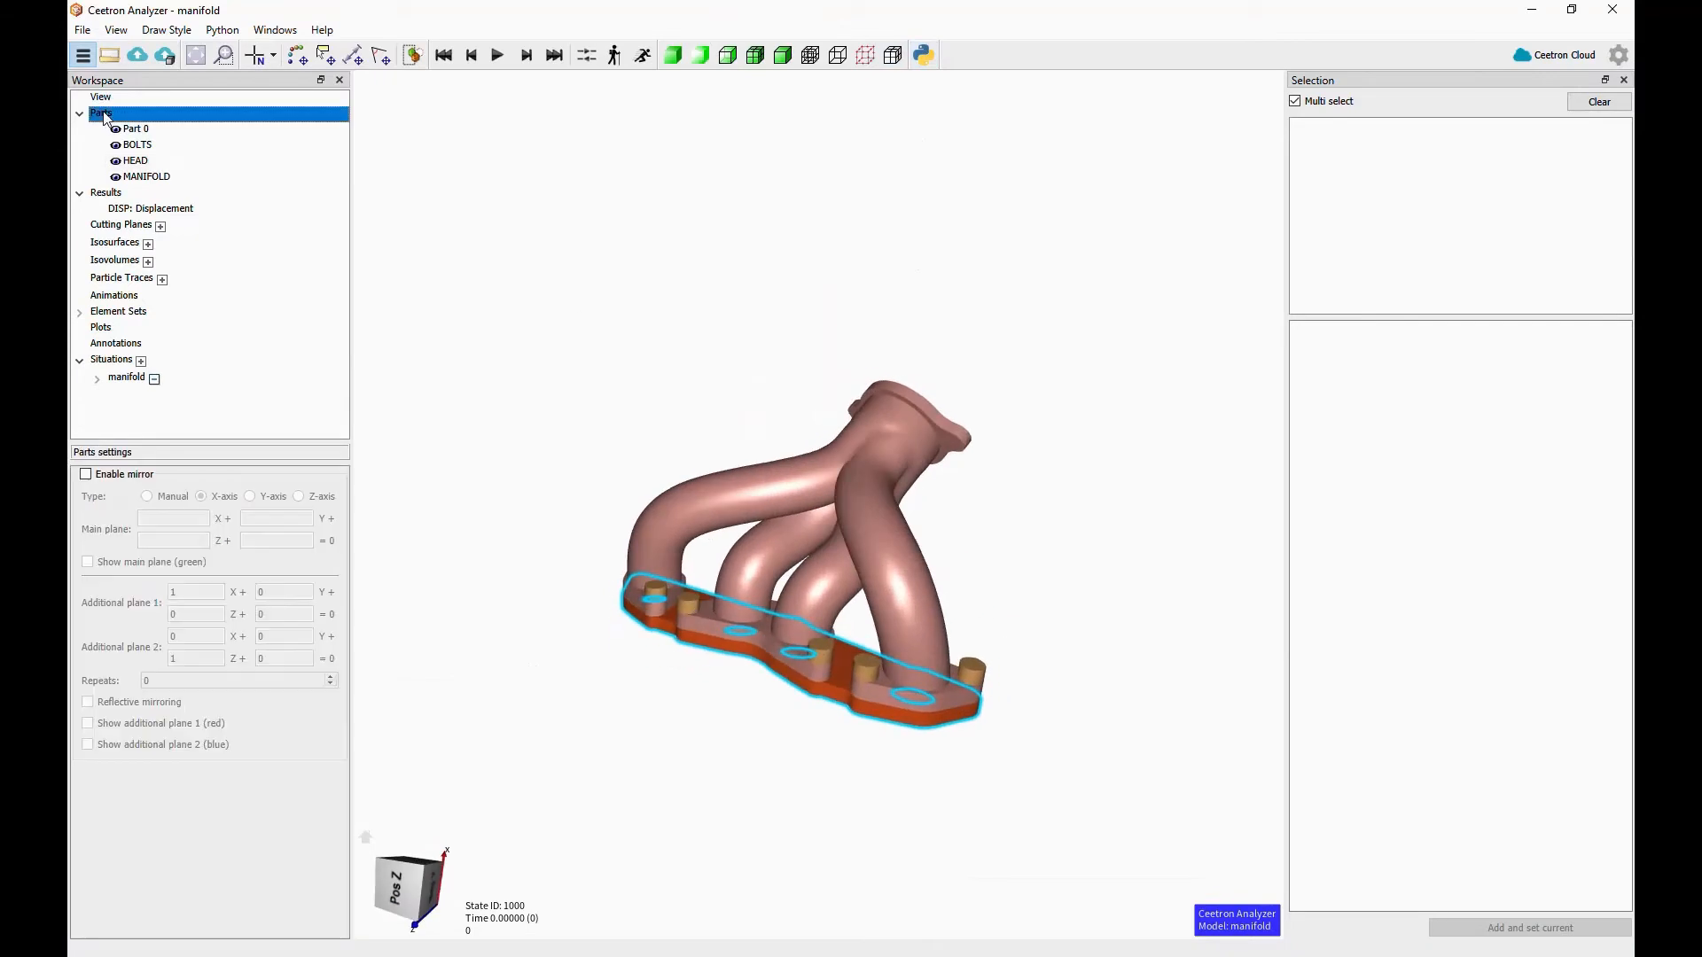
pyautogui.click(88, 31)
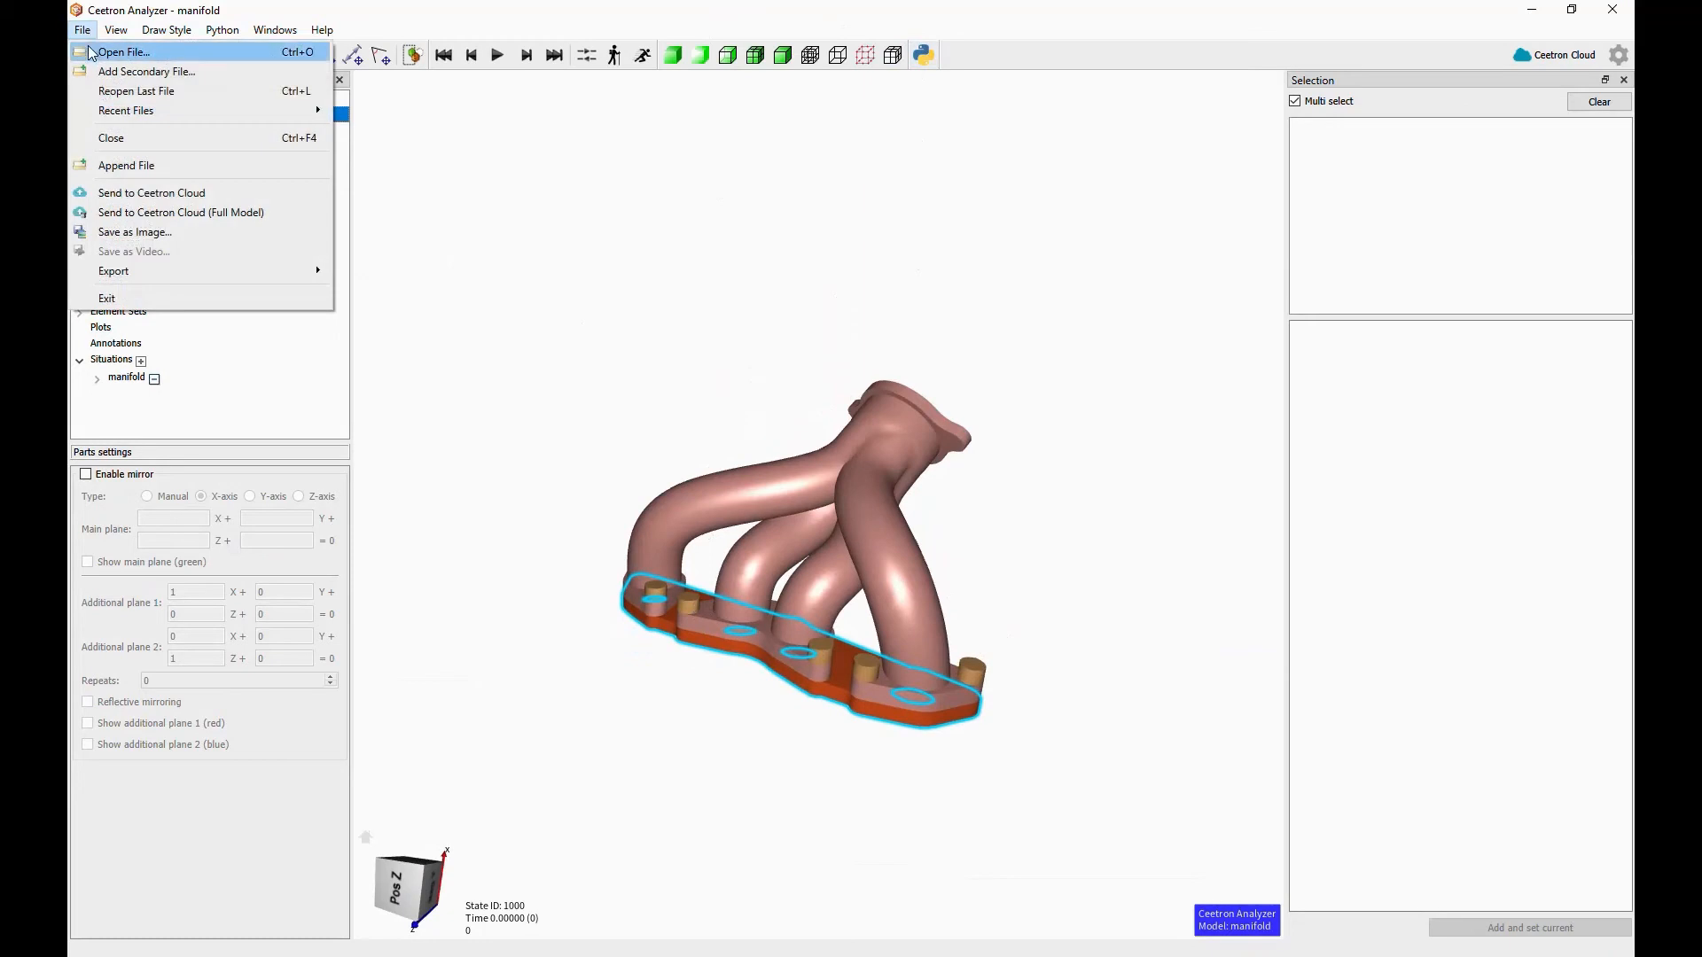
pyautogui.moveTo(89, 110)
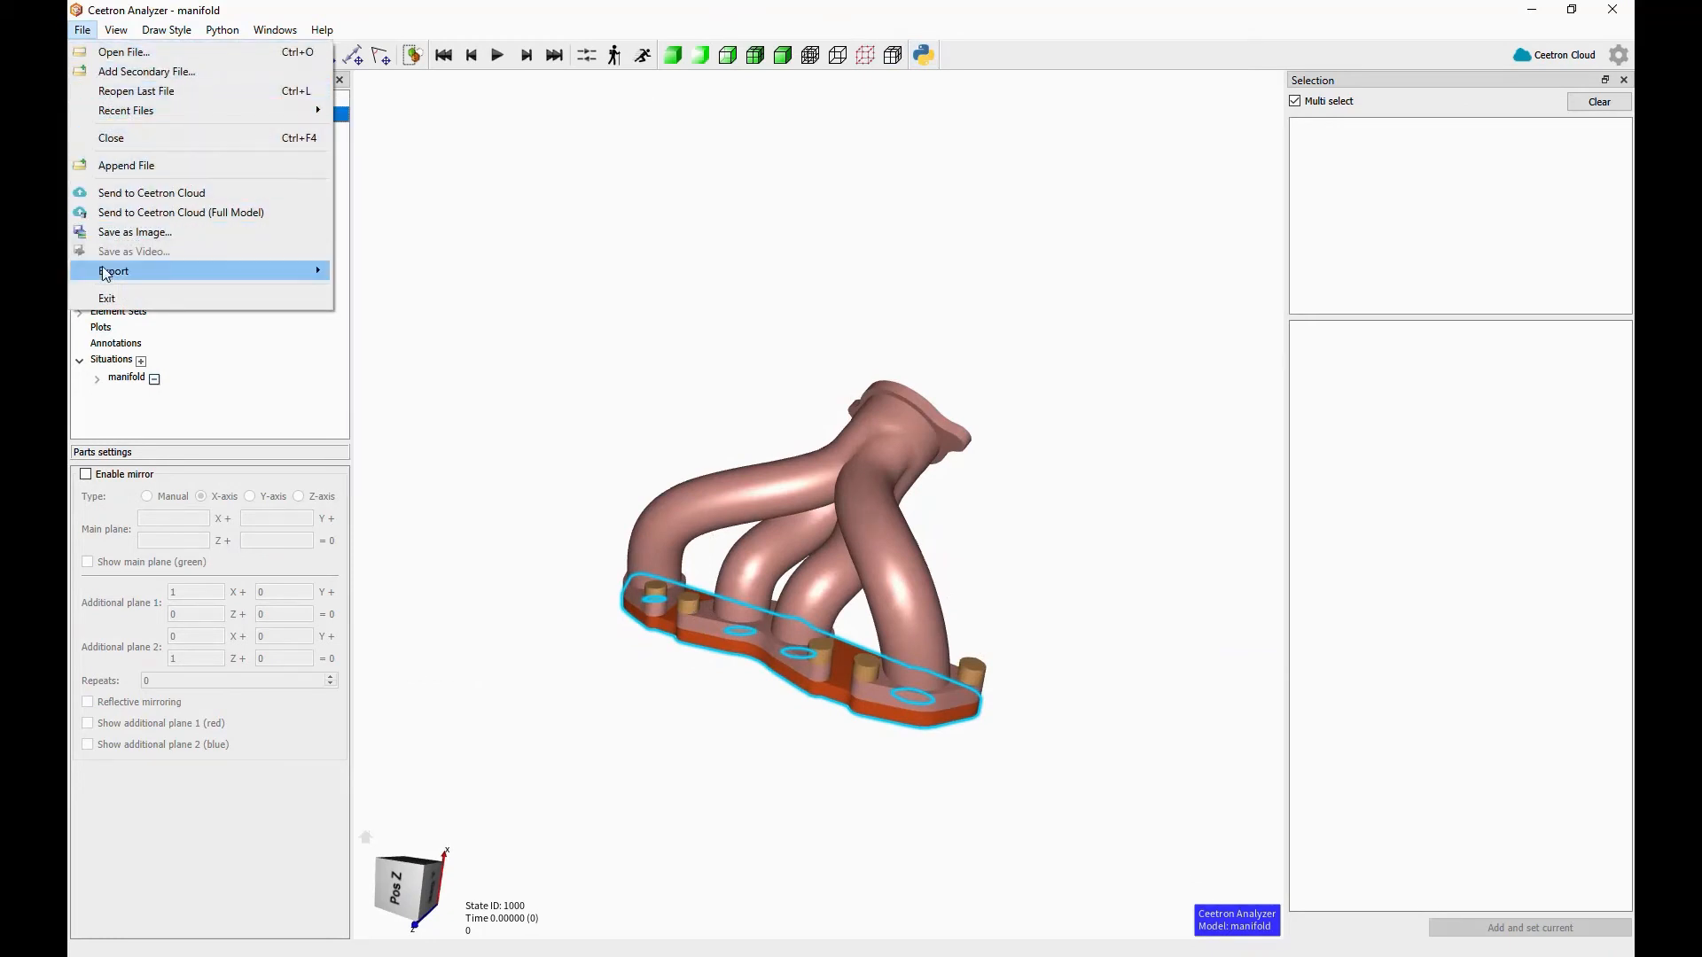
# - Reset the view and apply the Surface draw style to the whole model
pyautogui.moveTo(242, 269)
pyautogui.moveTo(112, 38)
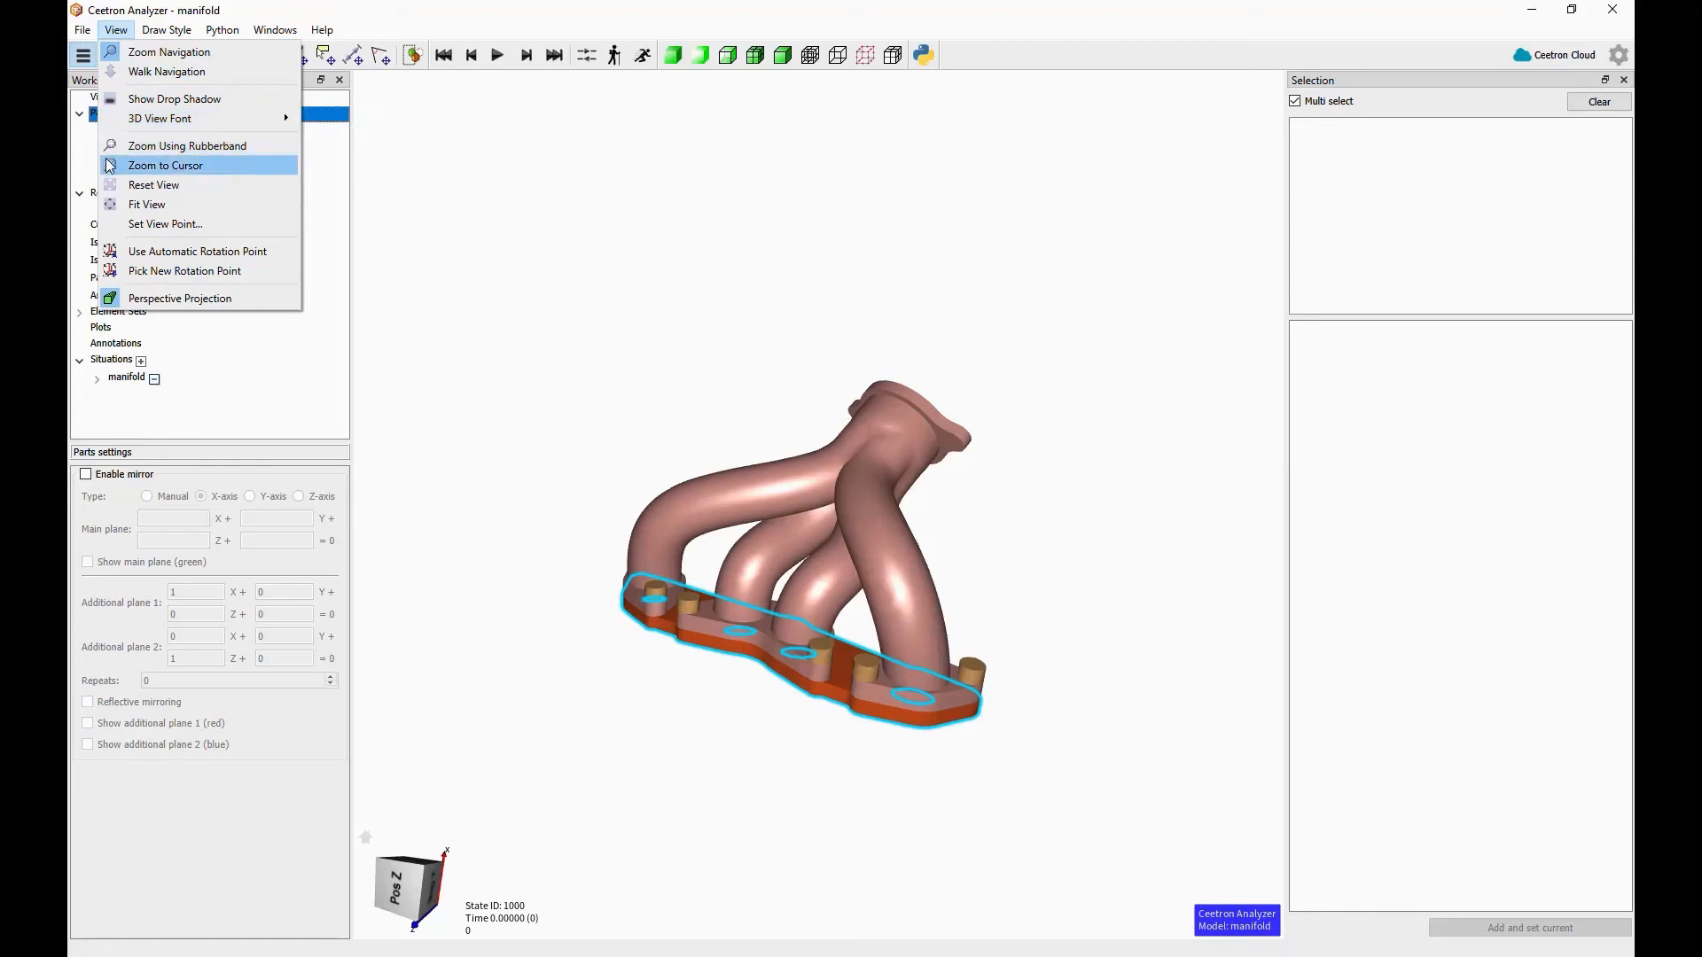
pyautogui.click(109, 188)
pyautogui.click(174, 36)
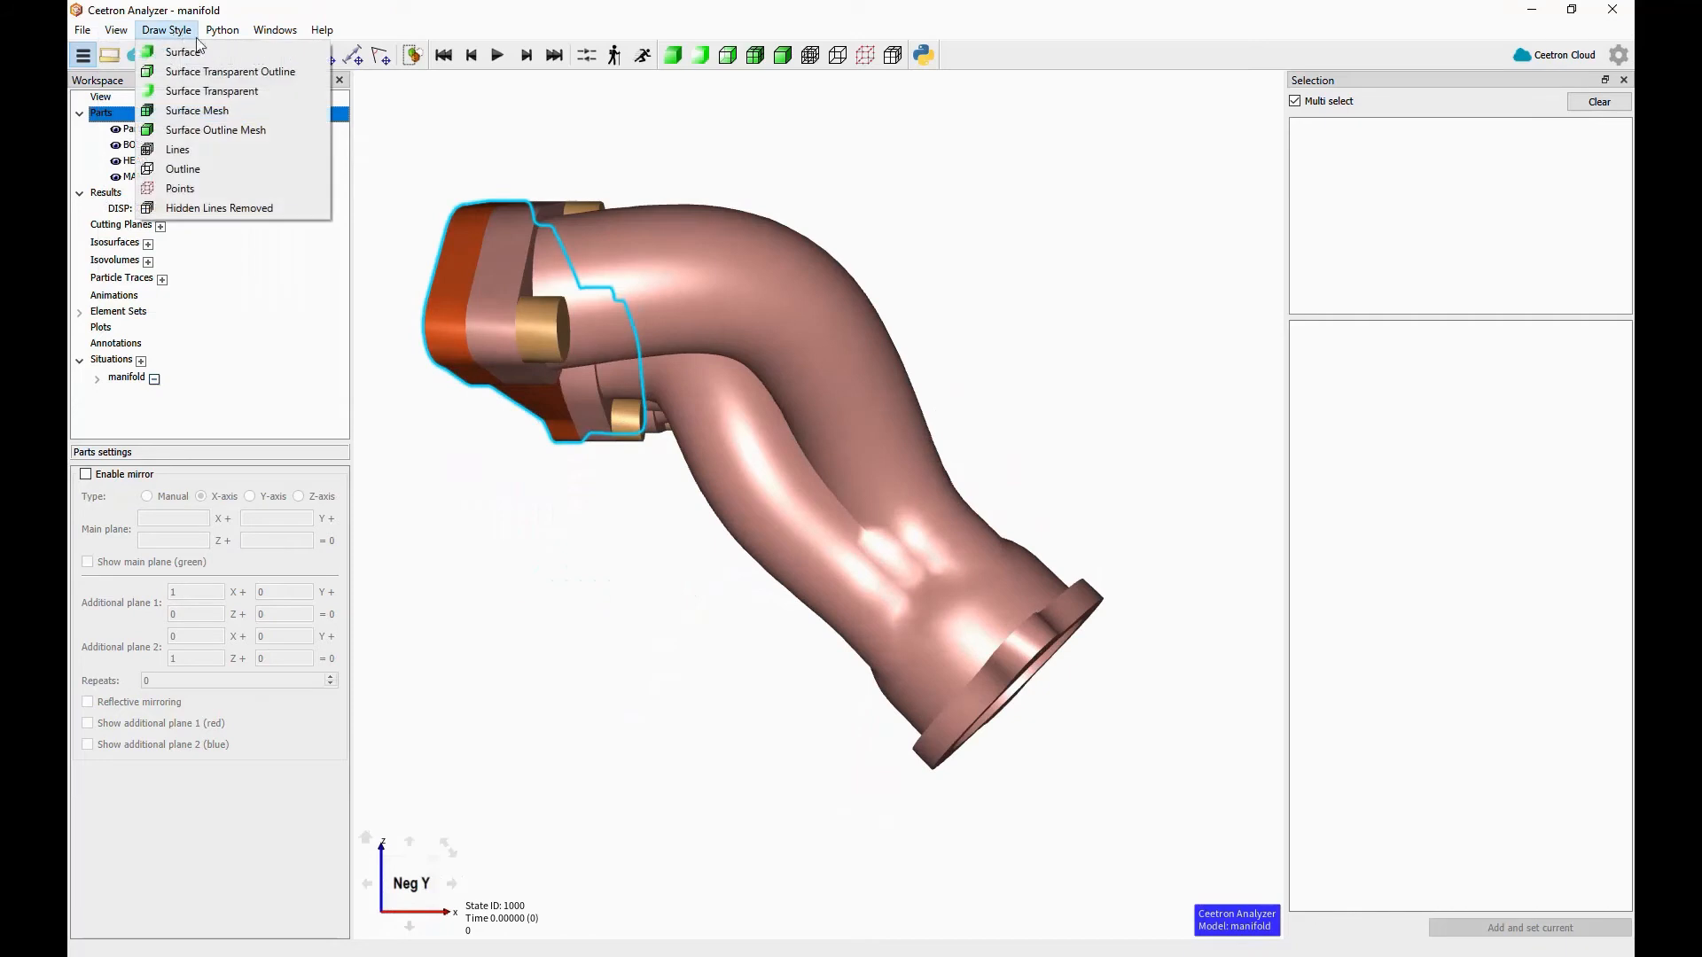
pyautogui.click(212, 59)
# - Try the Surface Transparent and Outline draw styles on the whole model, and return it to Surface
pyautogui.click(180, 32)
pyautogui.click(198, 91)
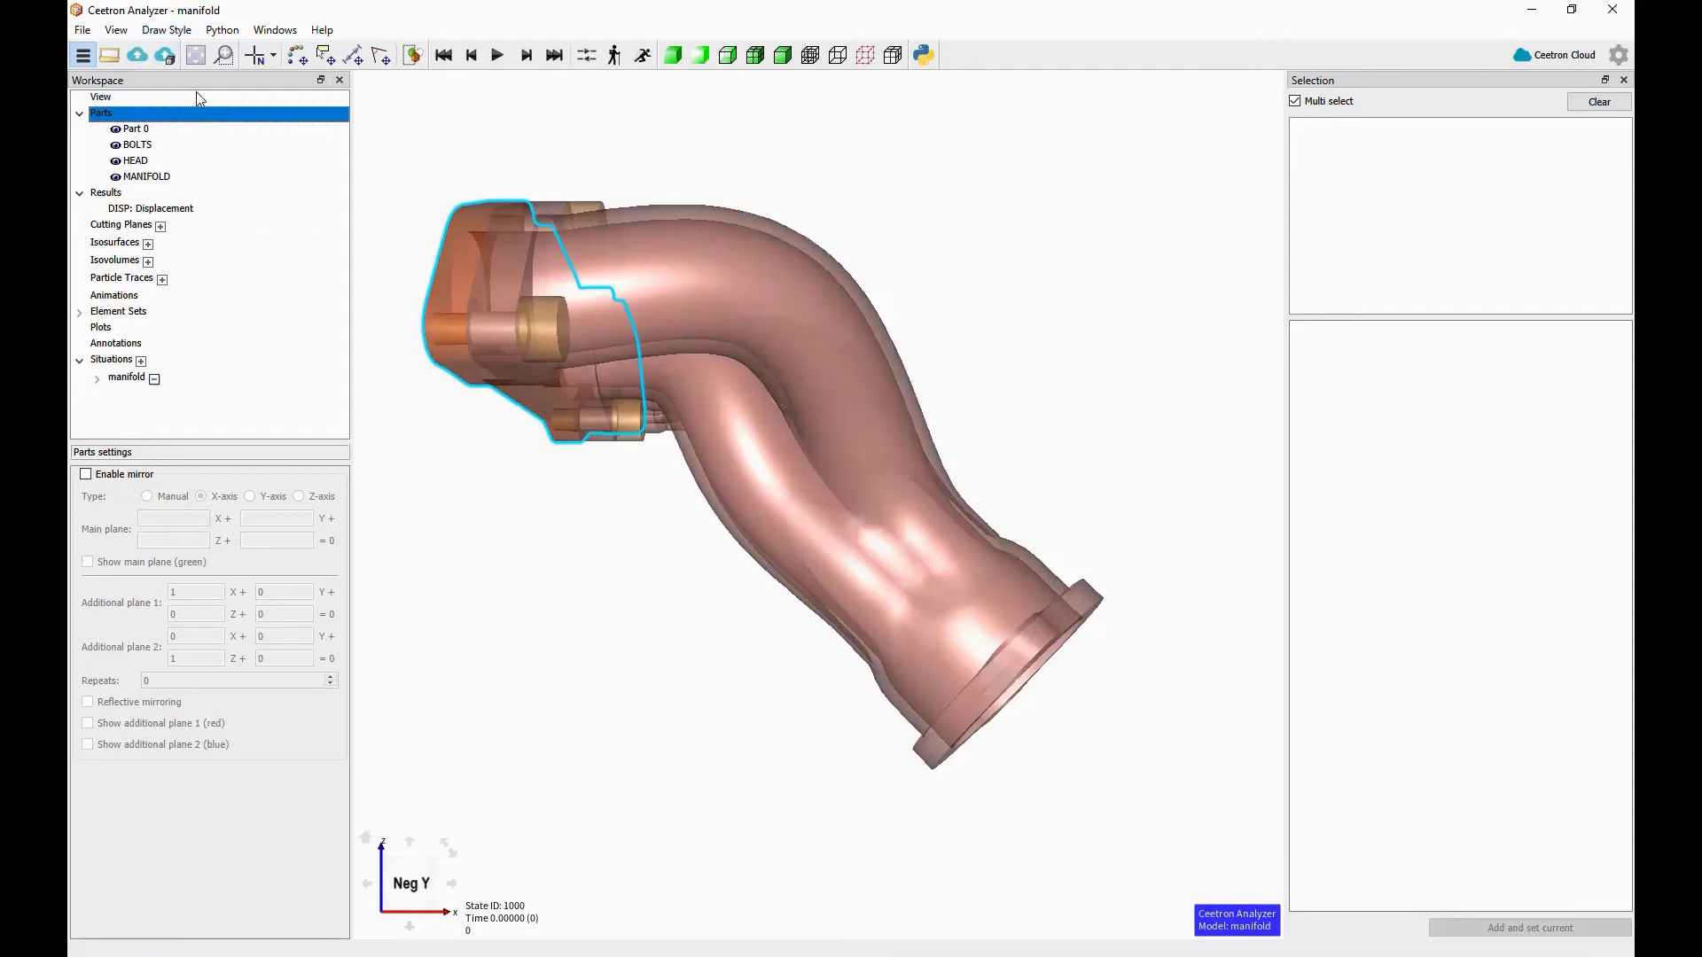
pyautogui.click(168, 30)
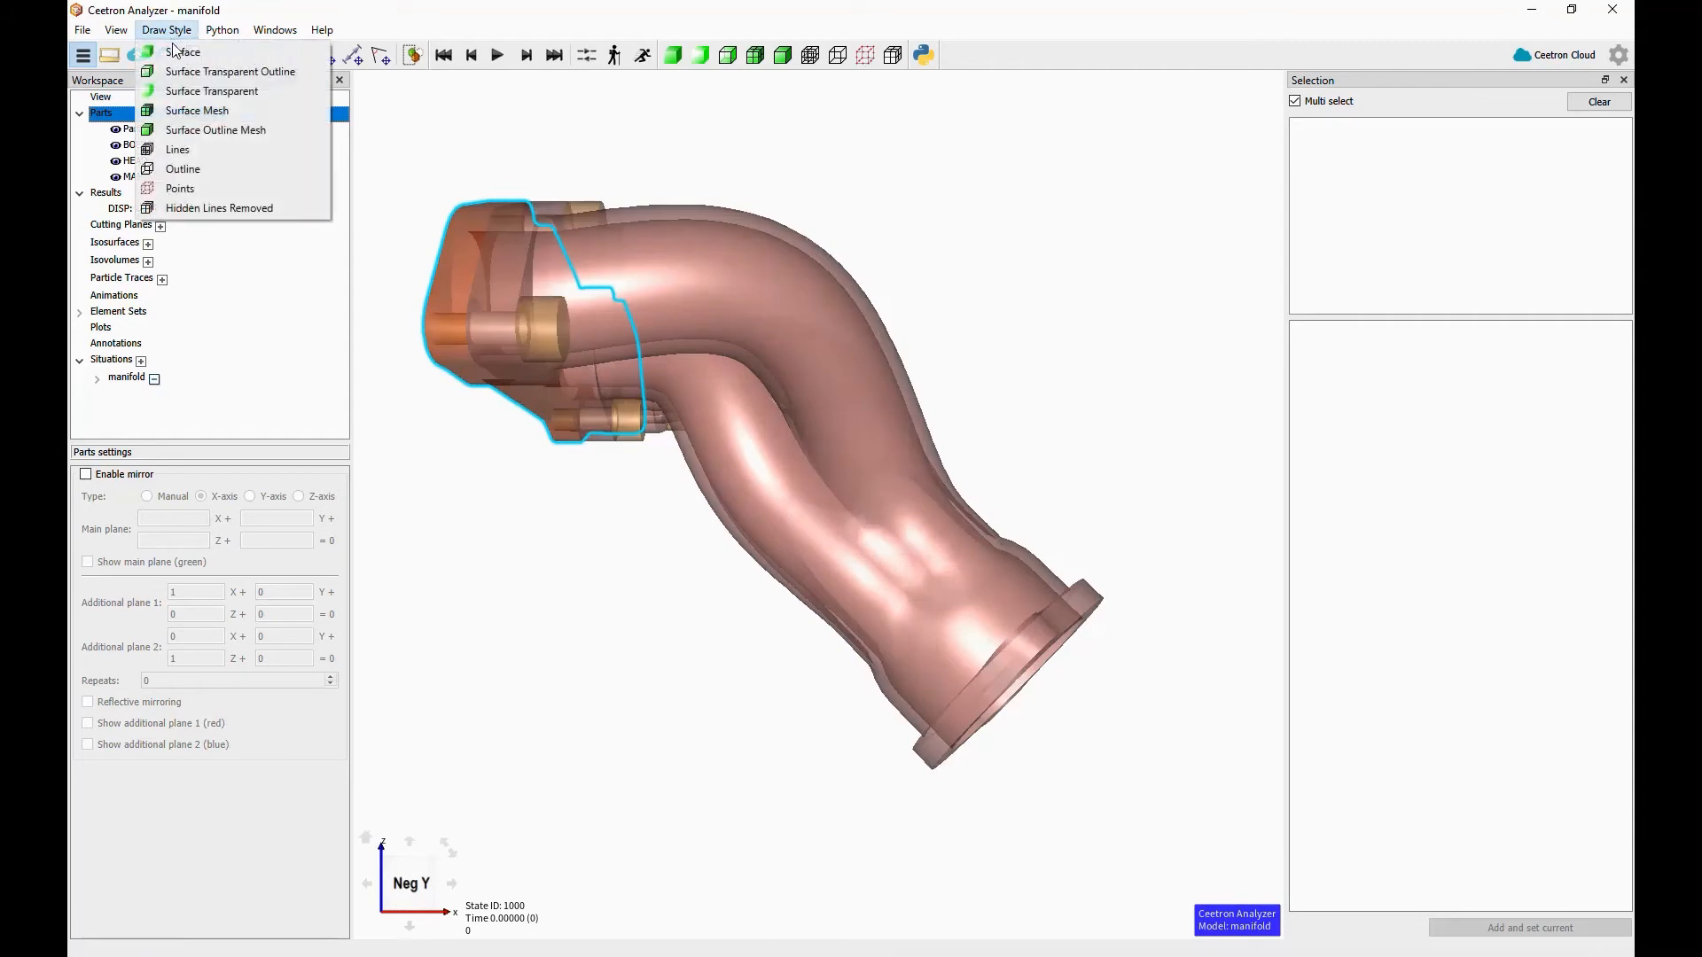
pyautogui.click(190, 169)
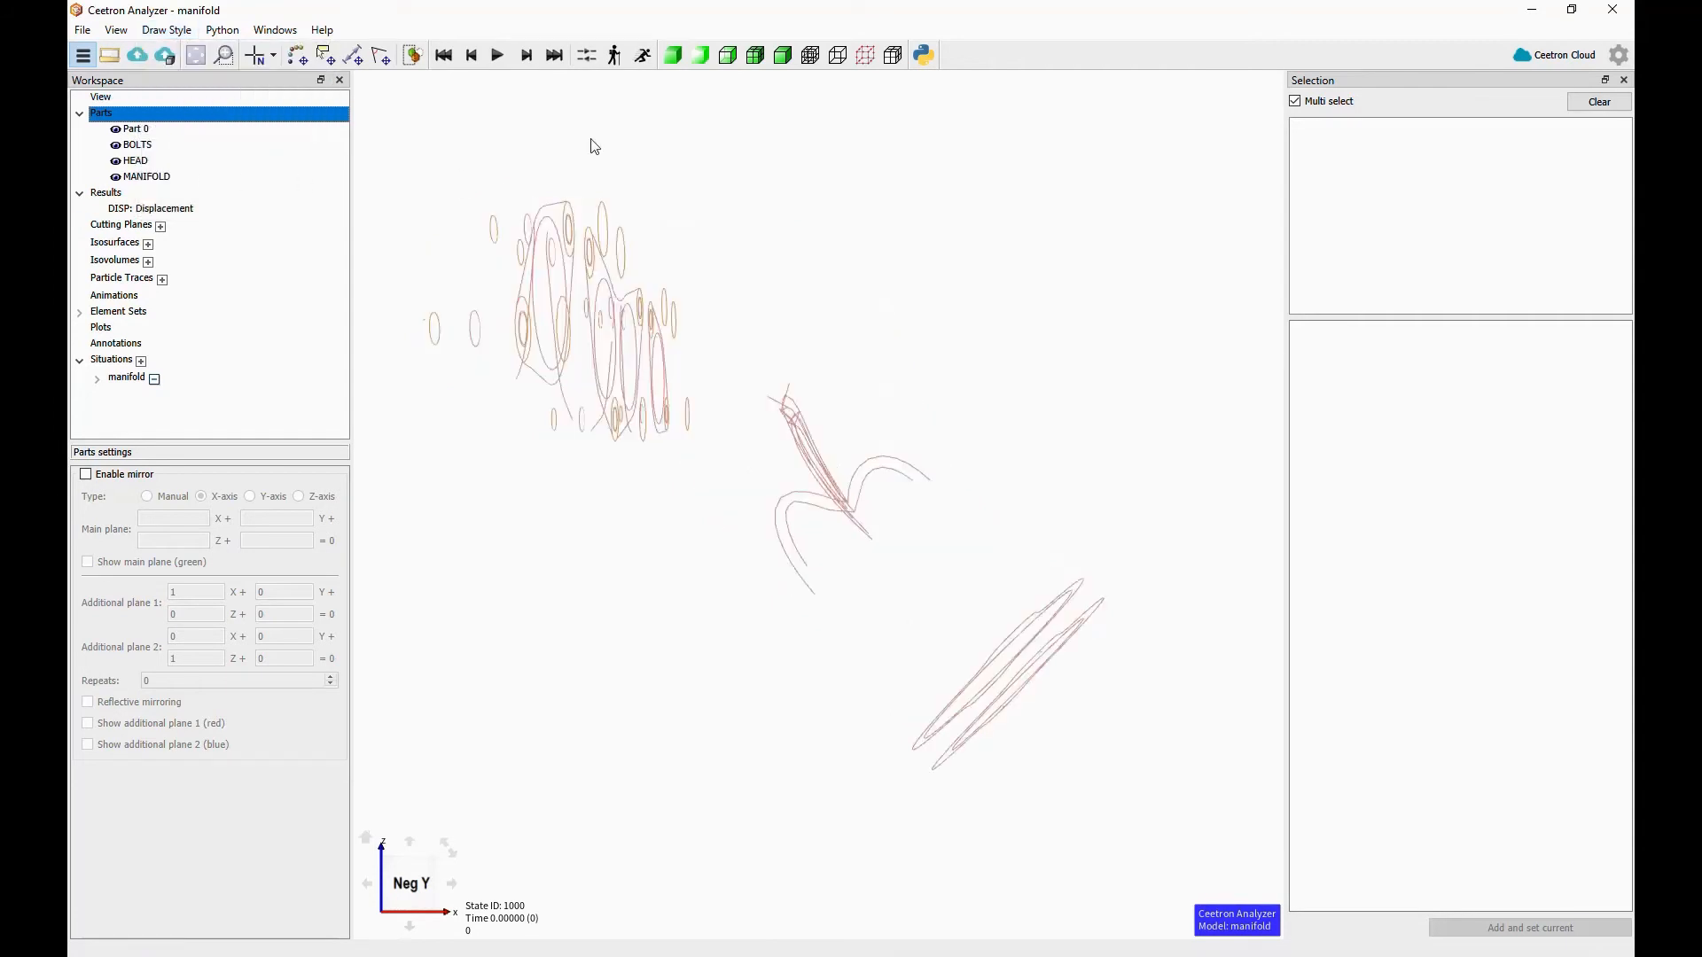
pyautogui.click(674, 53)
pyautogui.click(727, 55)
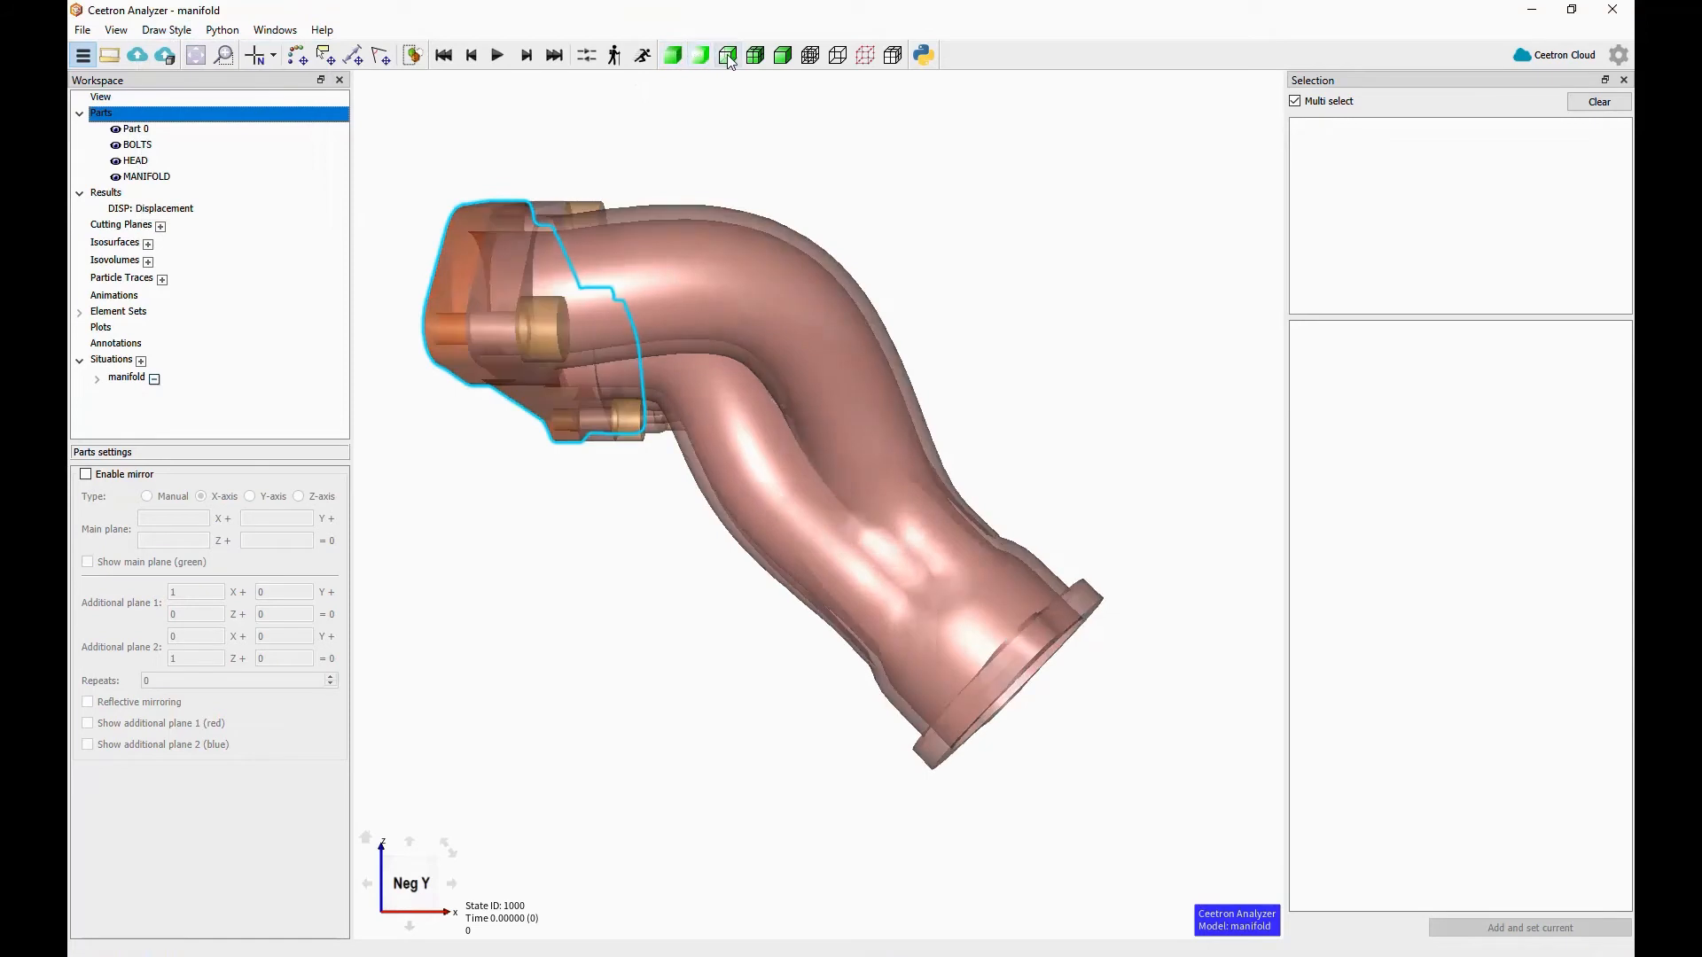
pyautogui.click(673, 57)
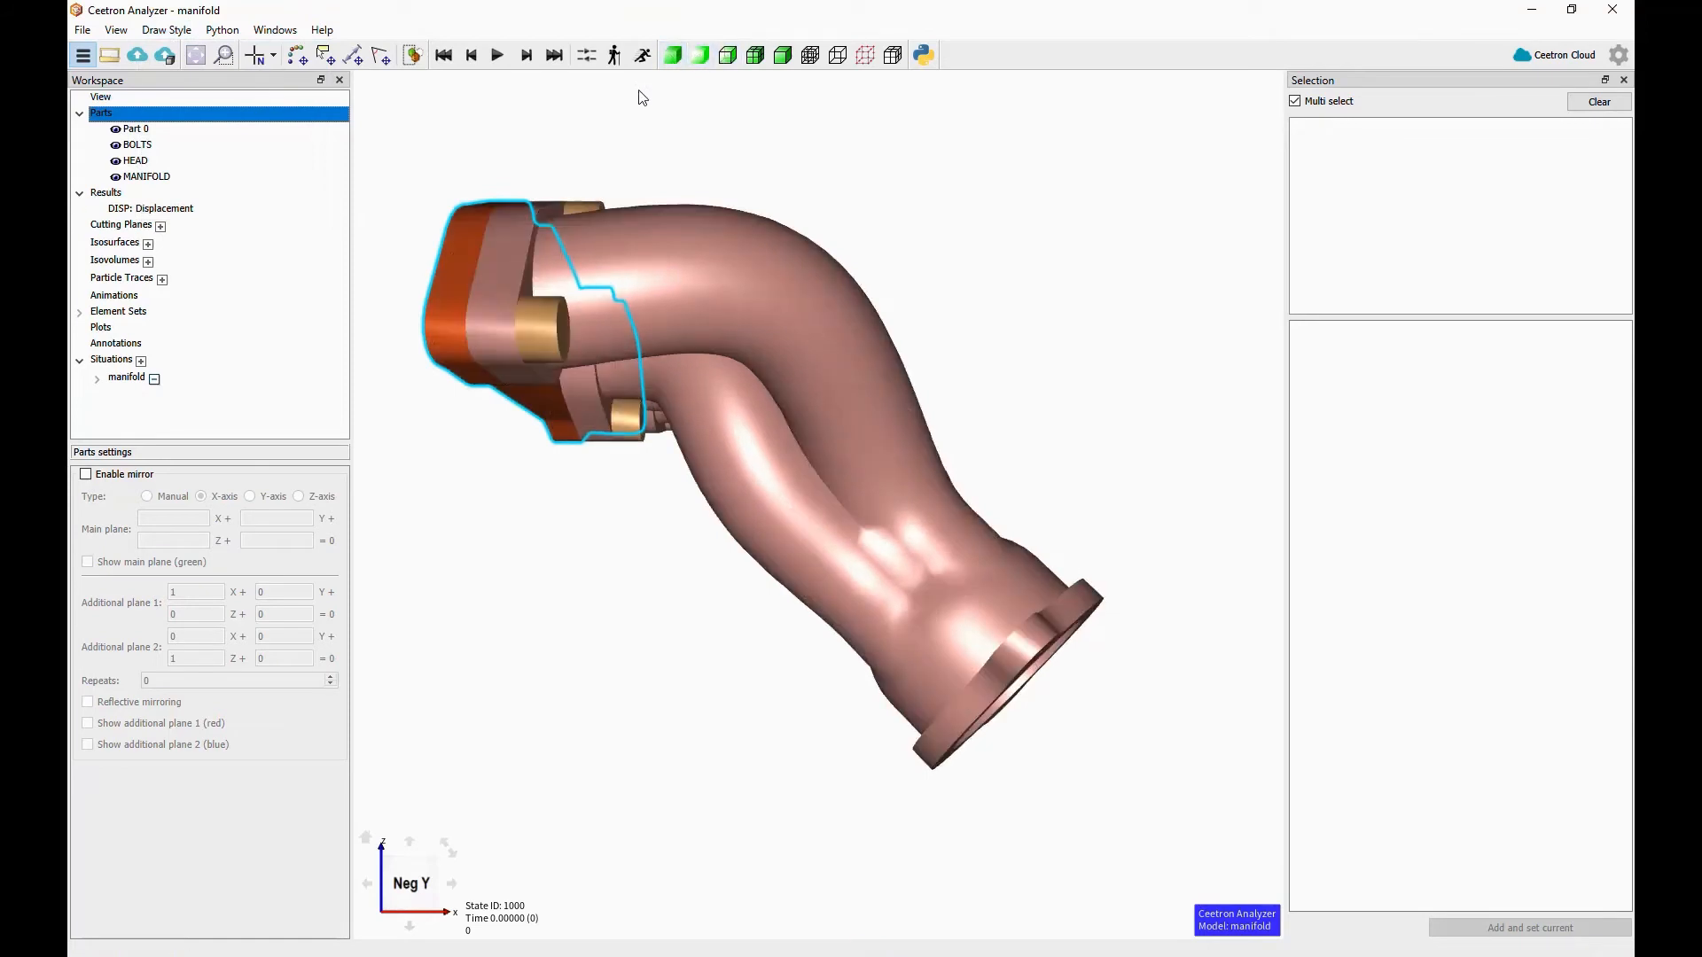
# - Switch the pick mode in the 3D view to Object Select
pyautogui.rightClick(1049, 161)
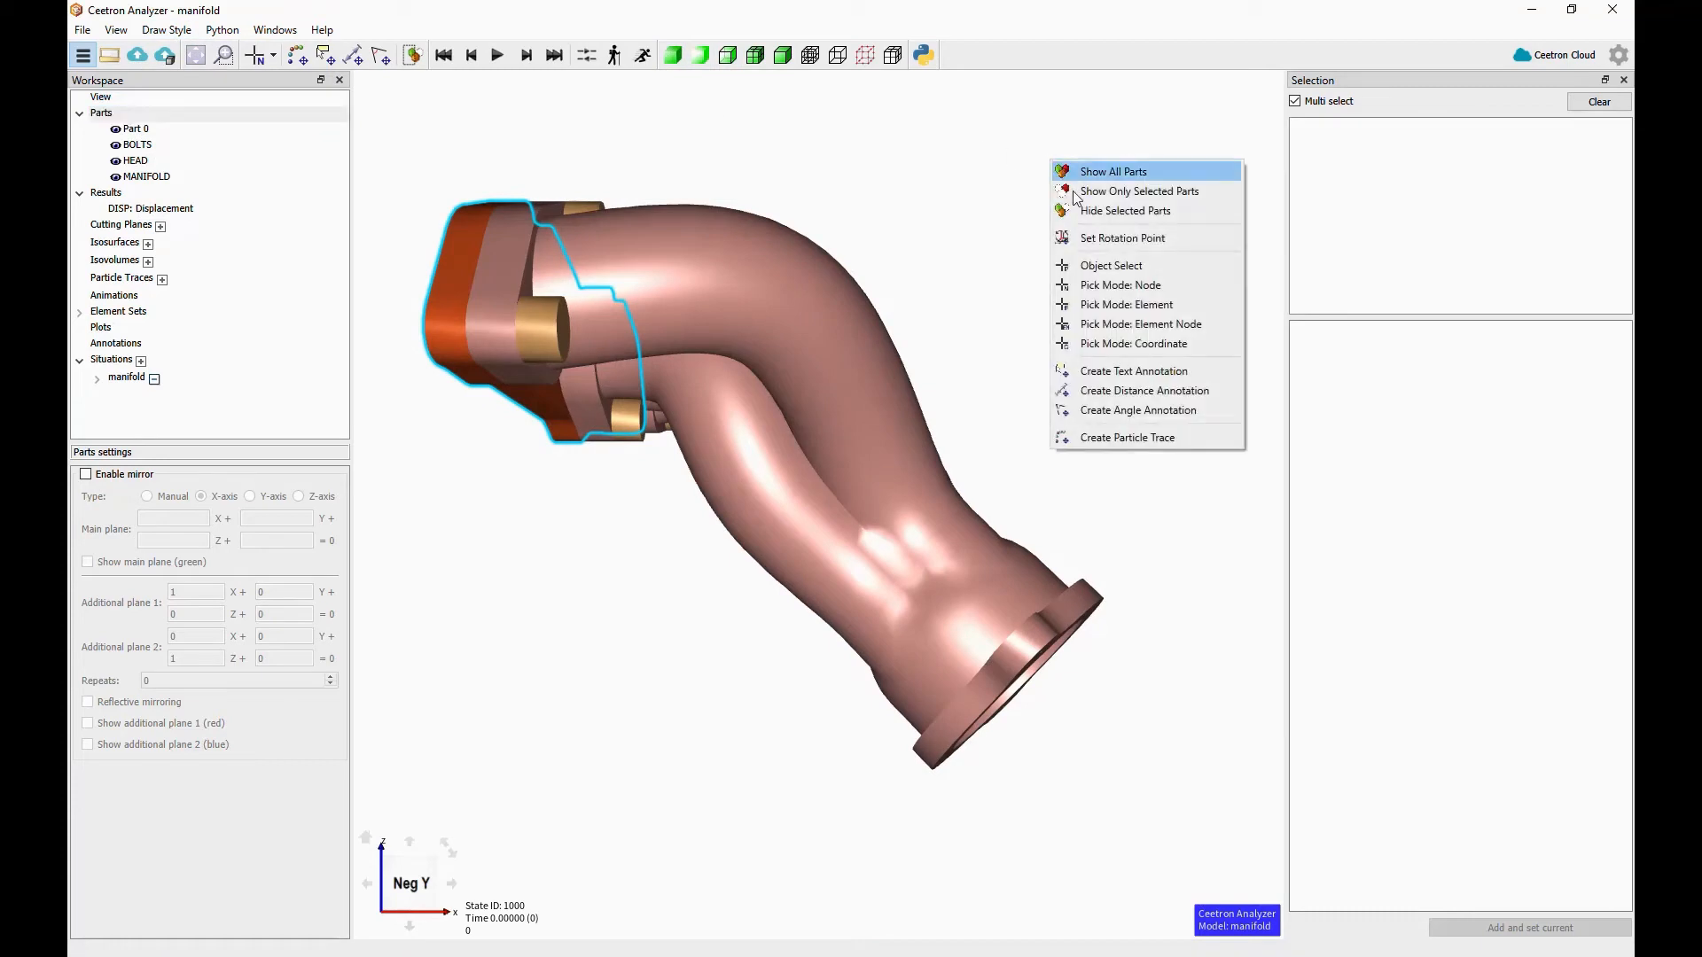
pyautogui.click(1093, 267)
pyautogui.click(1093, 265)
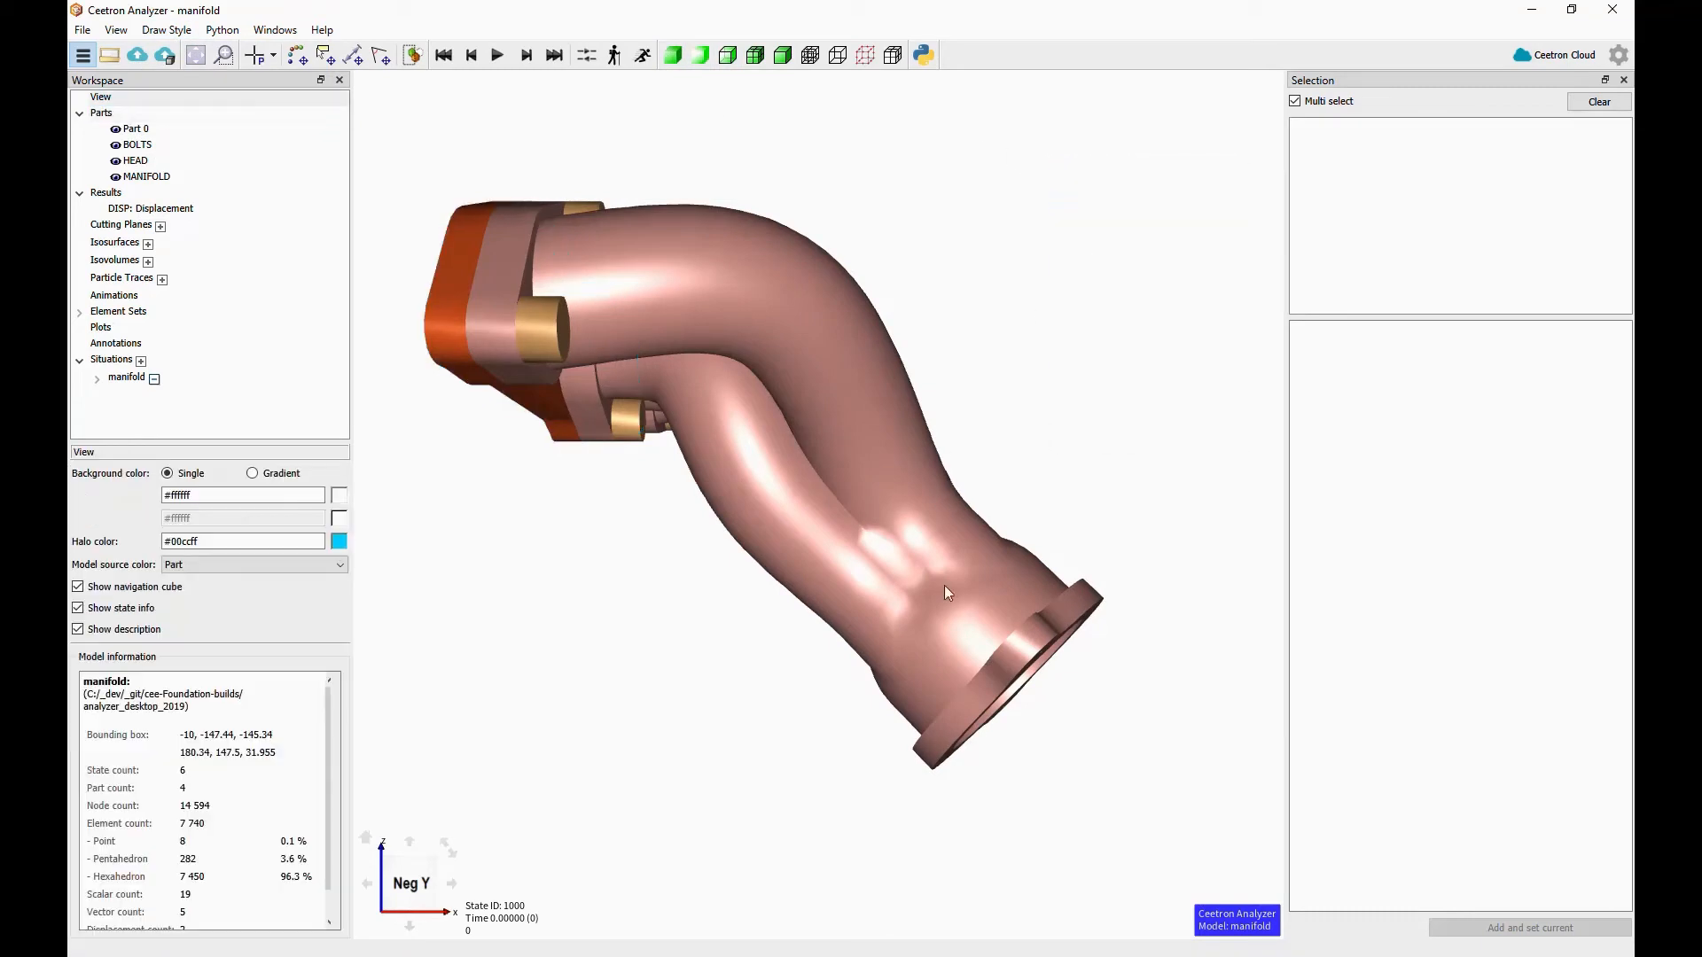
# - Set the draw style of the BOLTS part to Surface mesh and deselect the part
pyautogui.moveTo(1017, 706); pyautogui.dragTo(928, 465, button='right')
pyautogui.moveTo(928, 465); pyautogui.dragTo(950, 316)
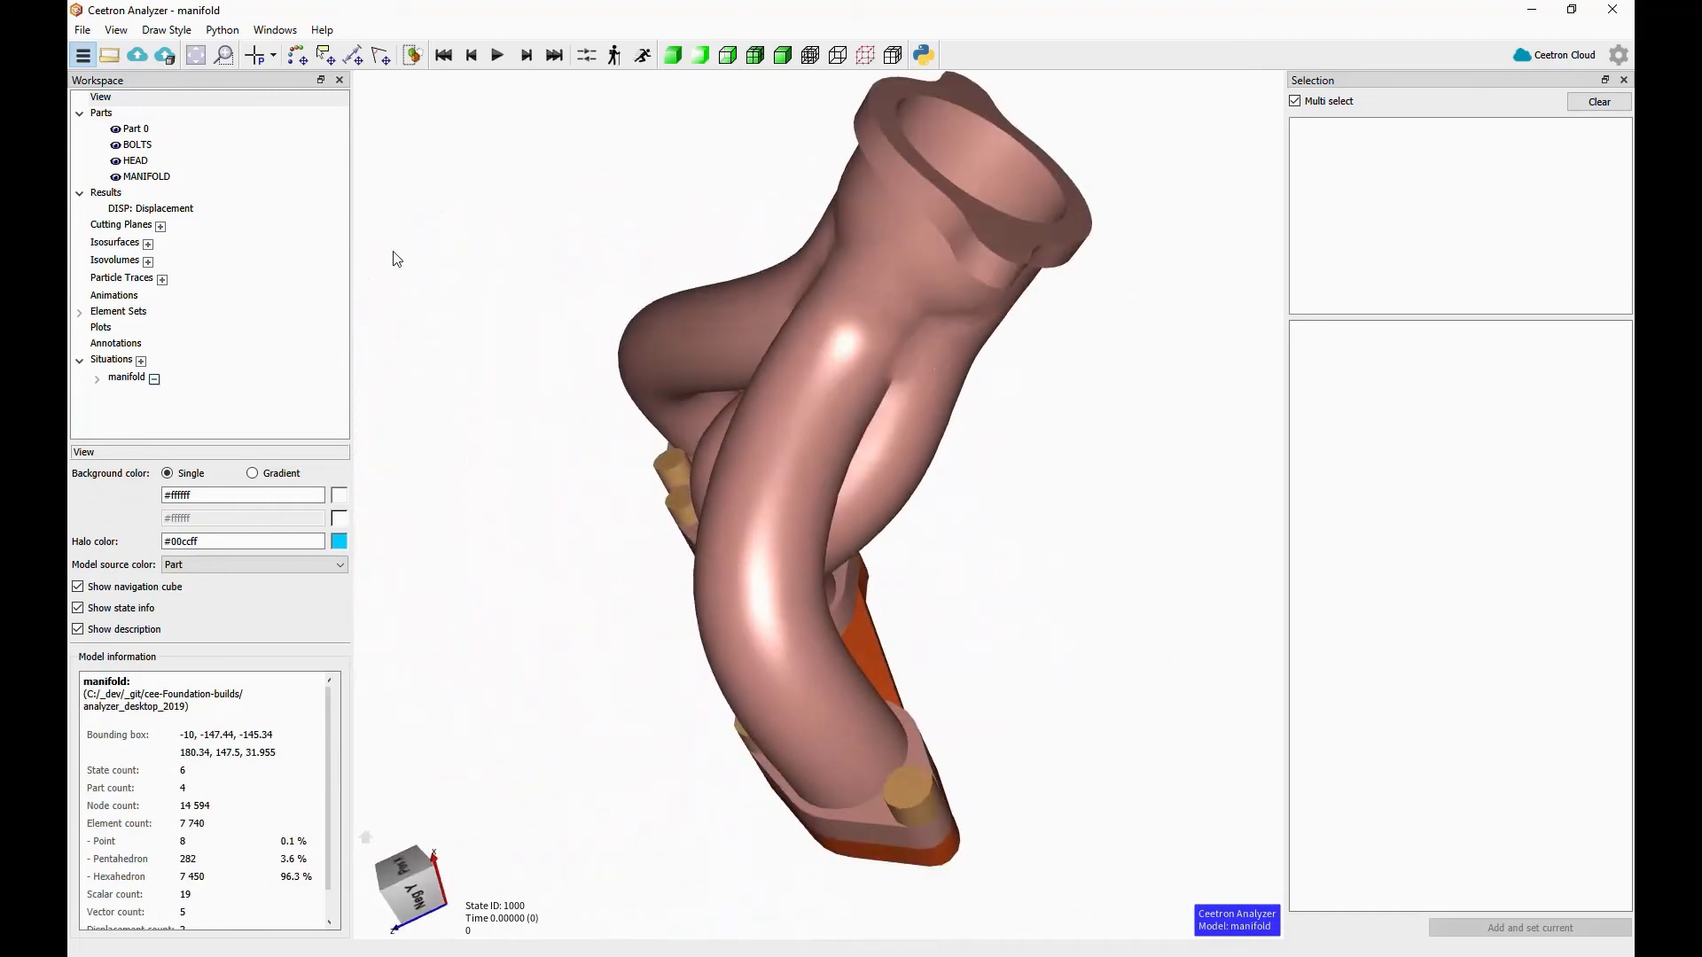
pyautogui.click(142, 145)
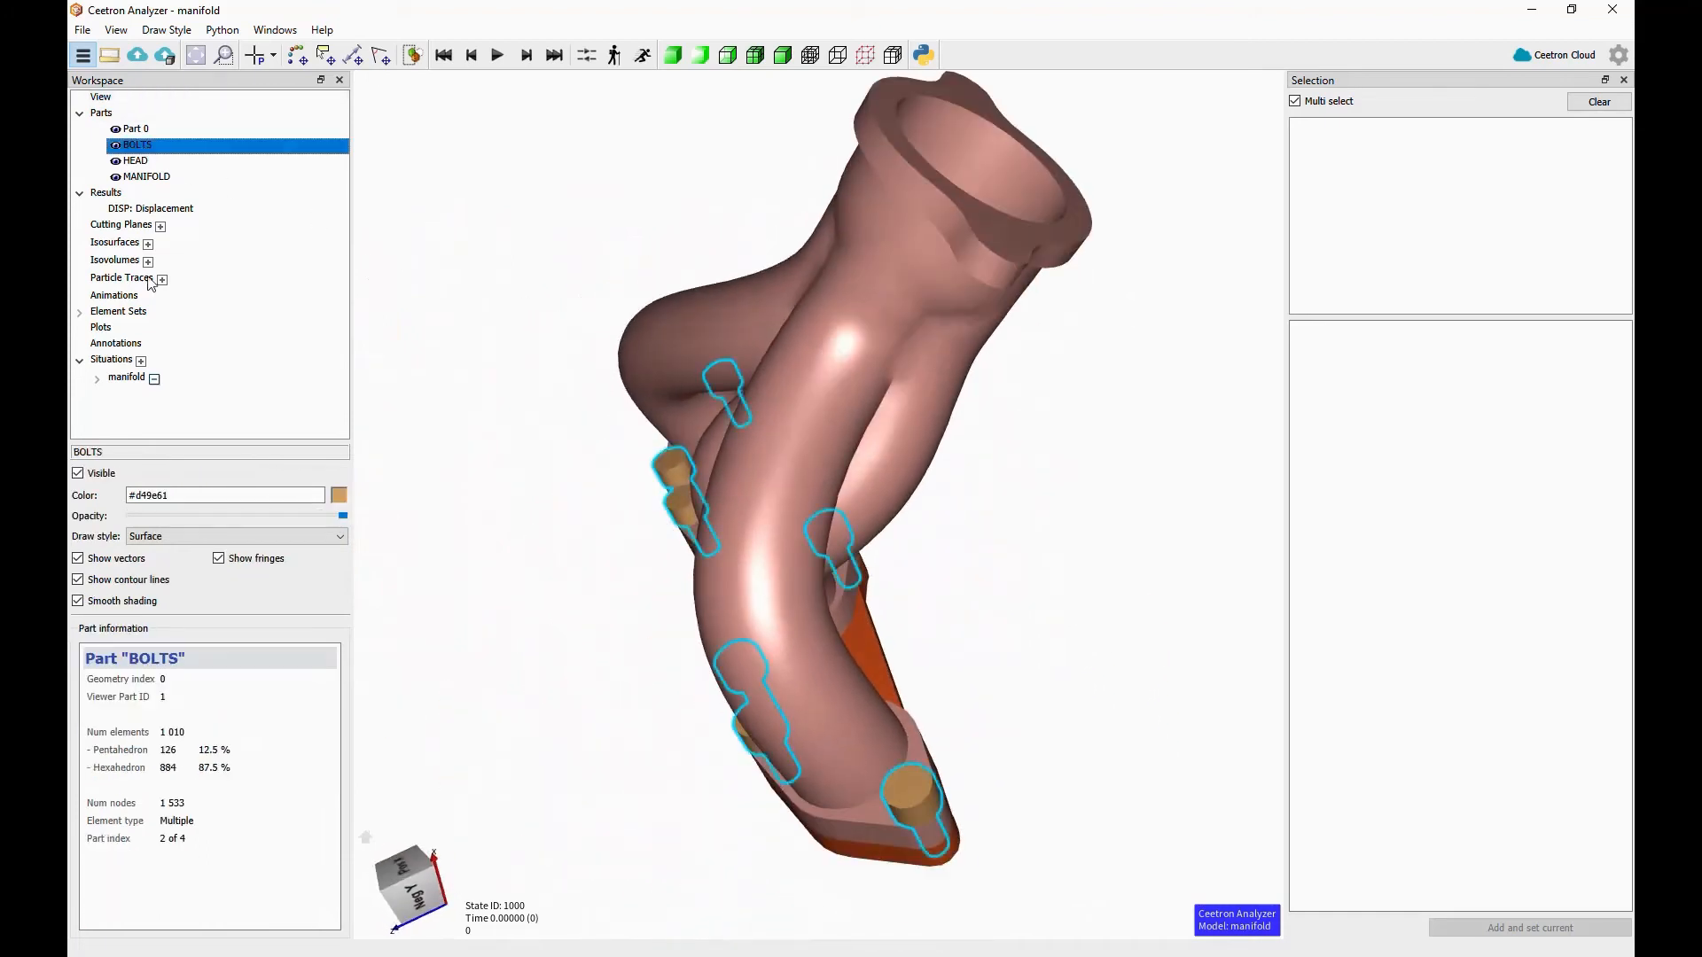
pyautogui.click(173, 537)
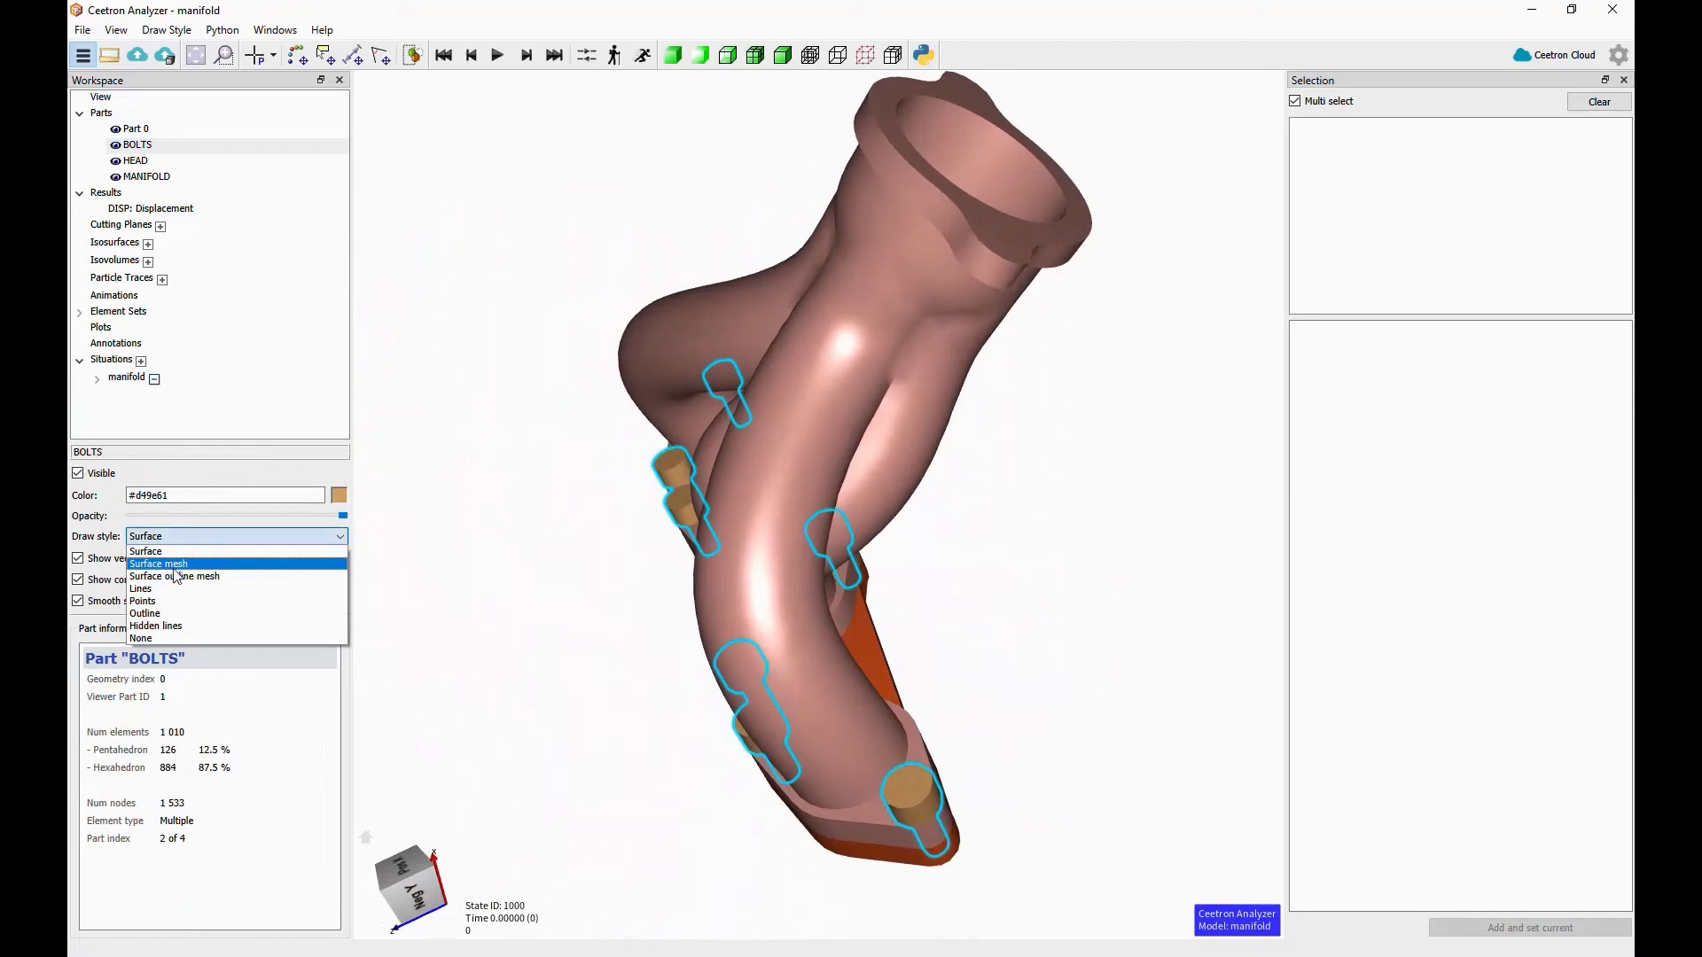
pyautogui.click(158, 564)
pyautogui.moveTo(690, 631); pyautogui.dragTo(894, 524)
pyautogui.click(652, 210)
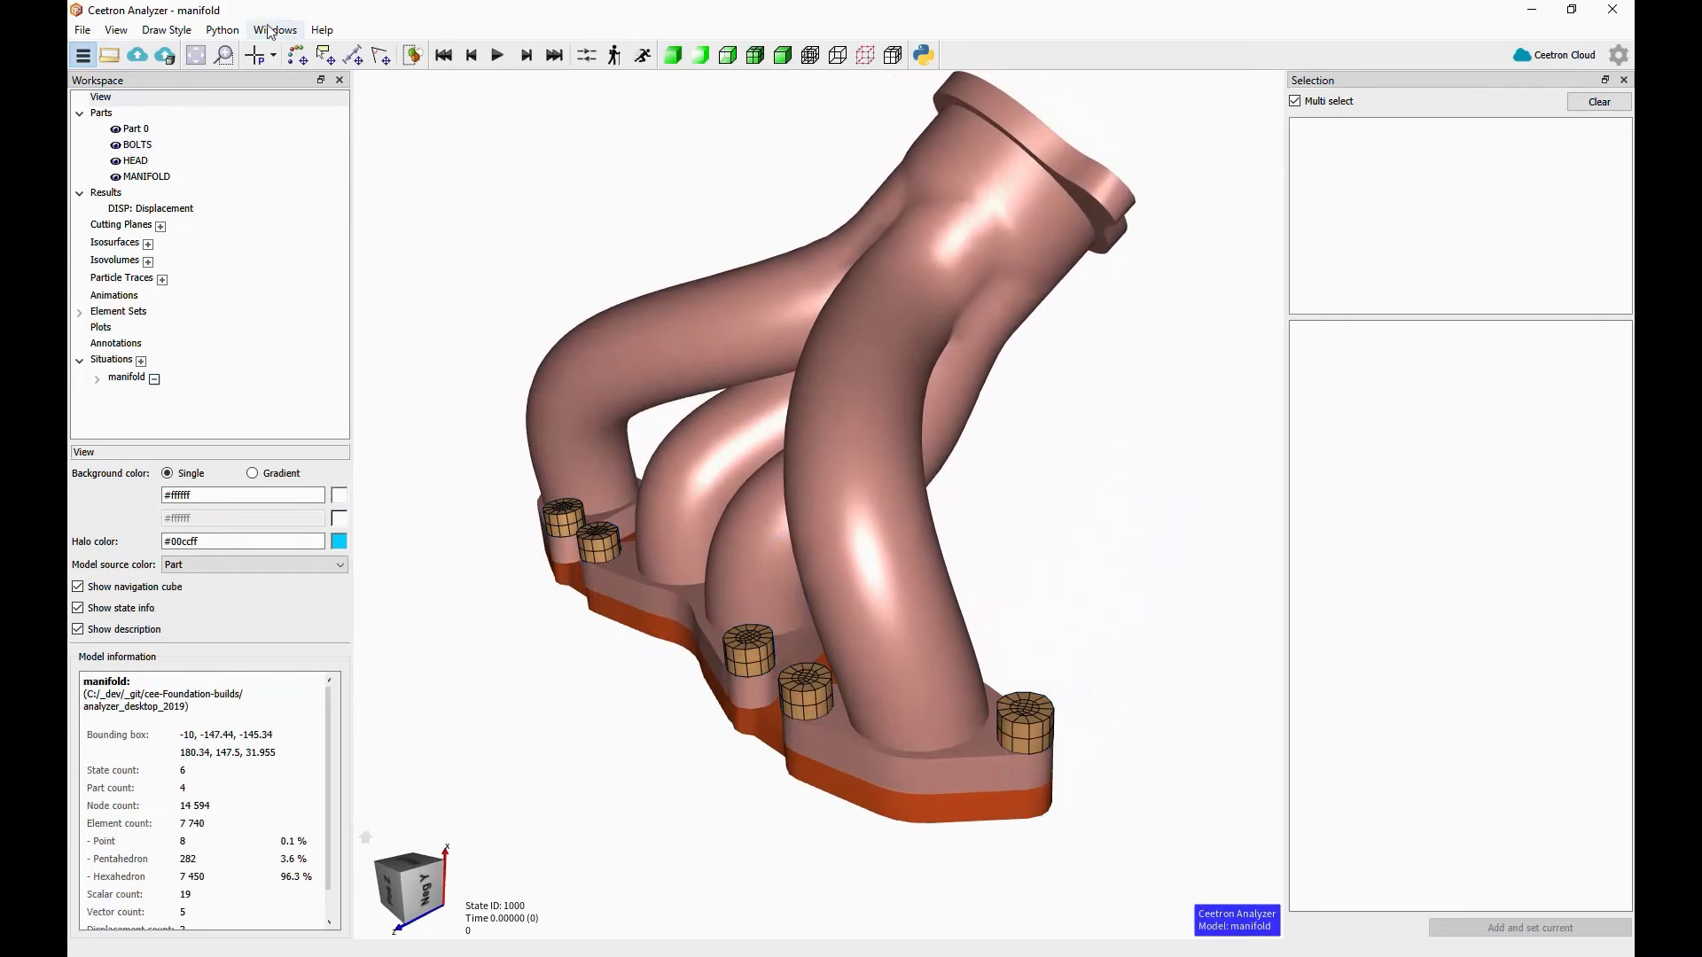
# - Show the Python console and hide it again
pyautogui.click(223, 32)
pyautogui.click(260, 52)
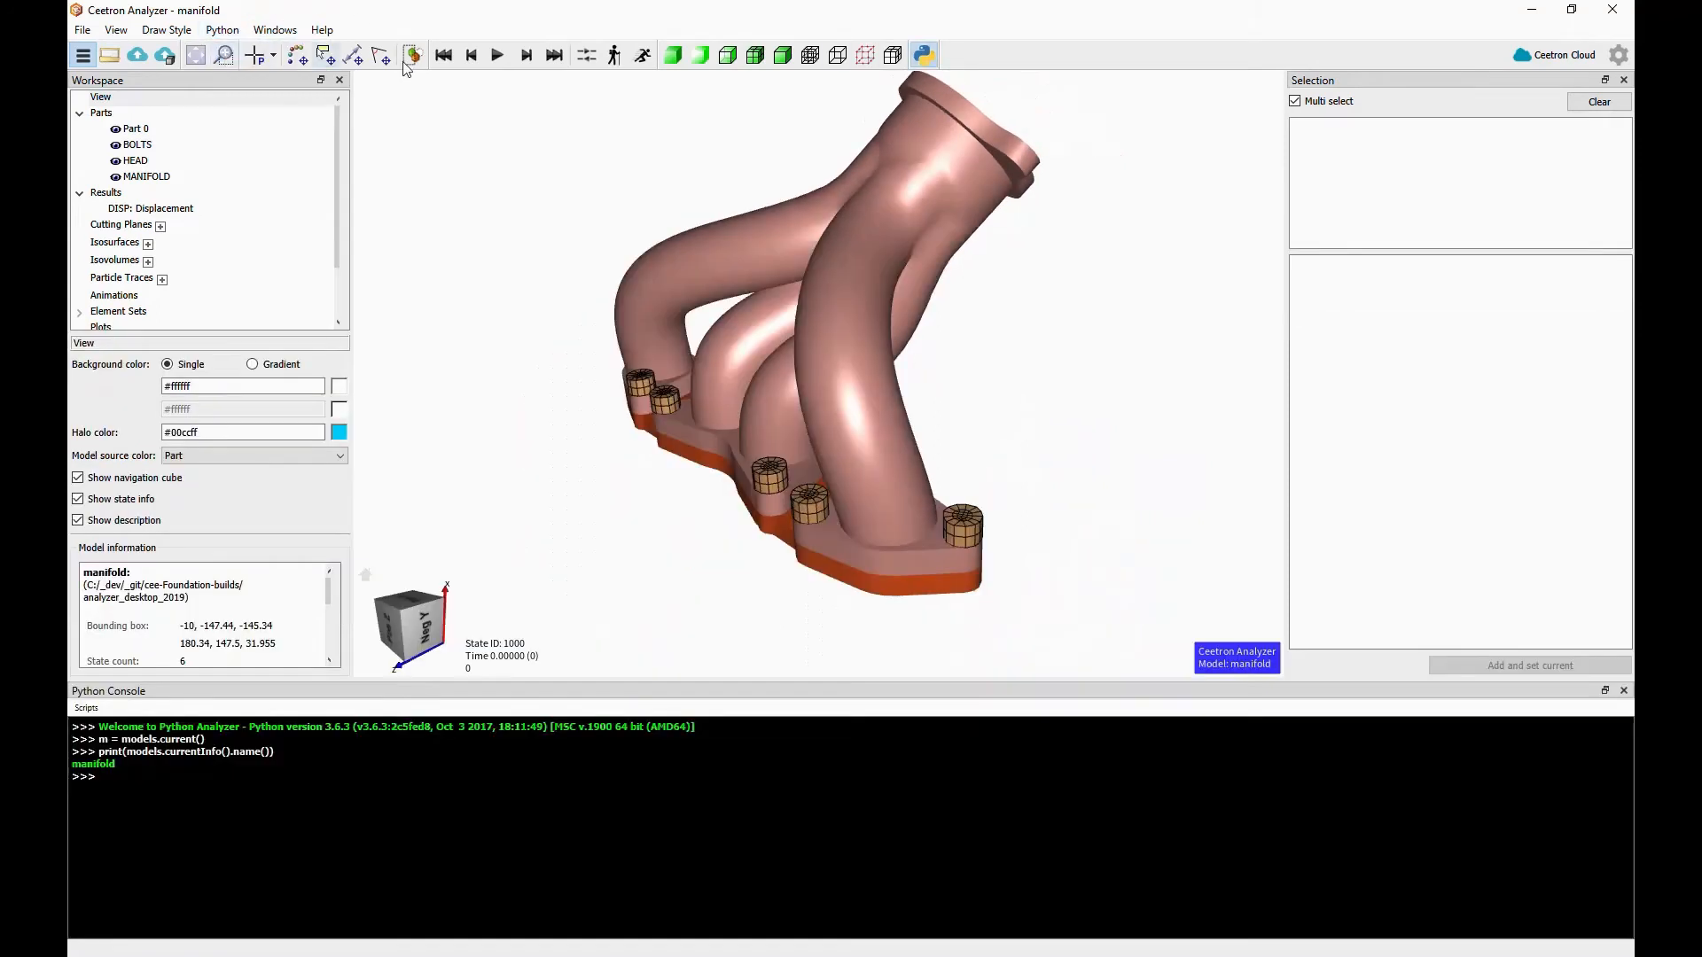
pyautogui.click(921, 56)
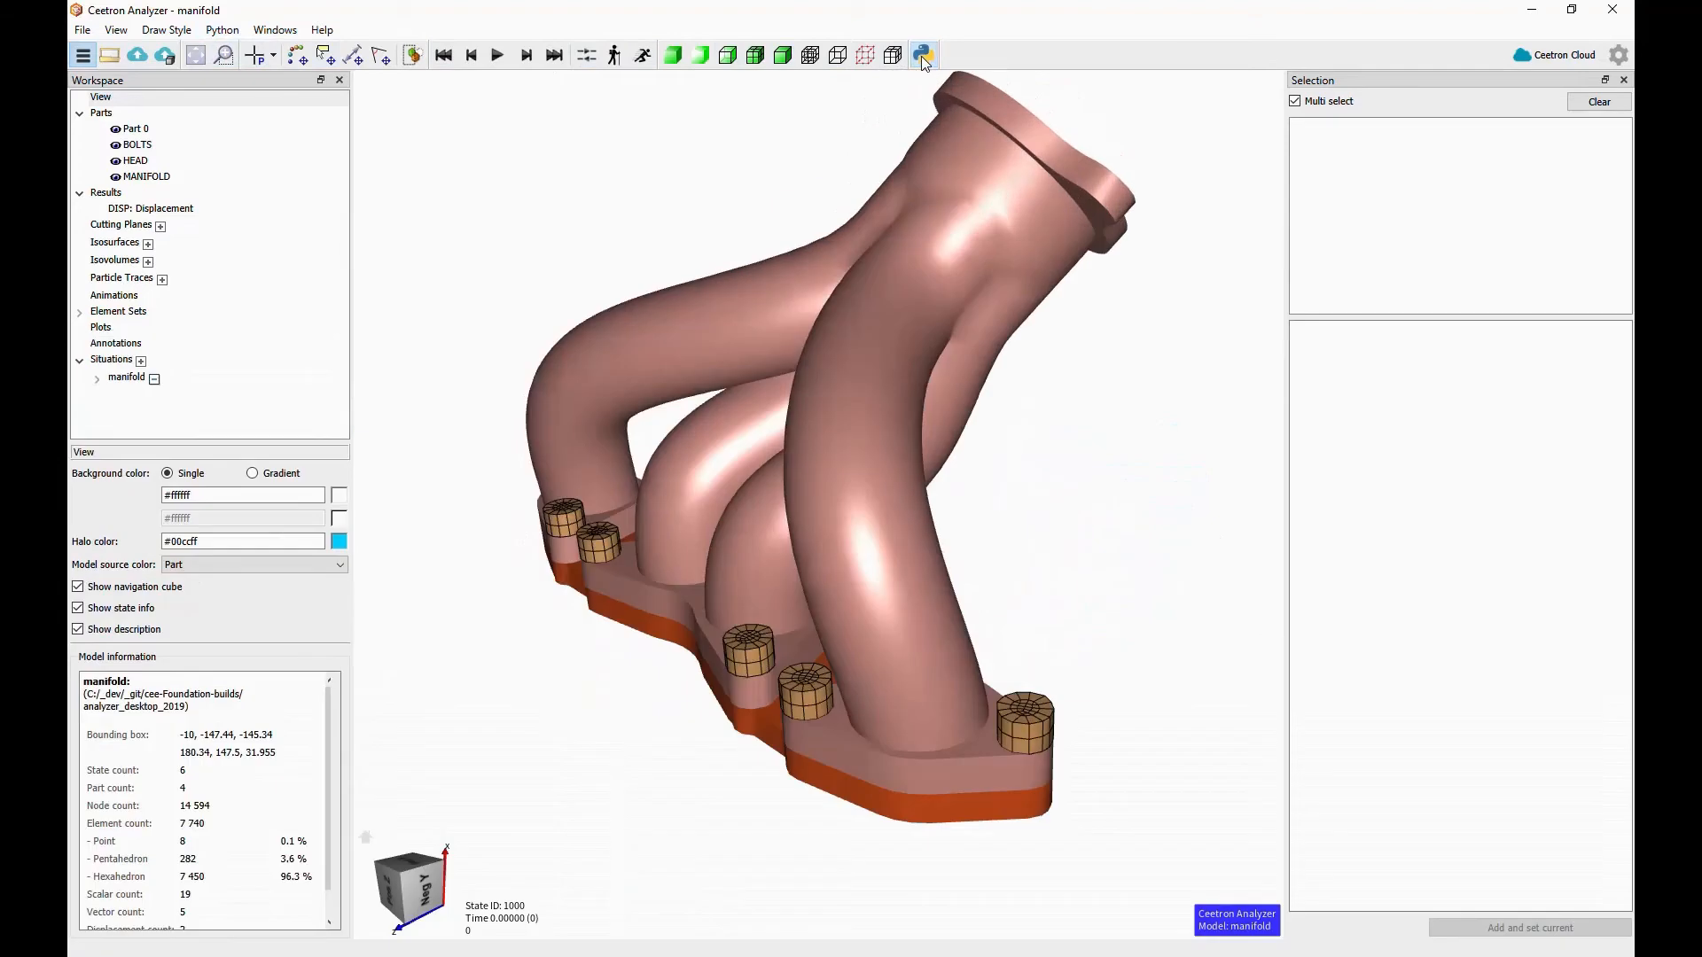
# - Hide and restore the Workspace window, and do the same with the File Toolbar
pyautogui.click(294, 36)
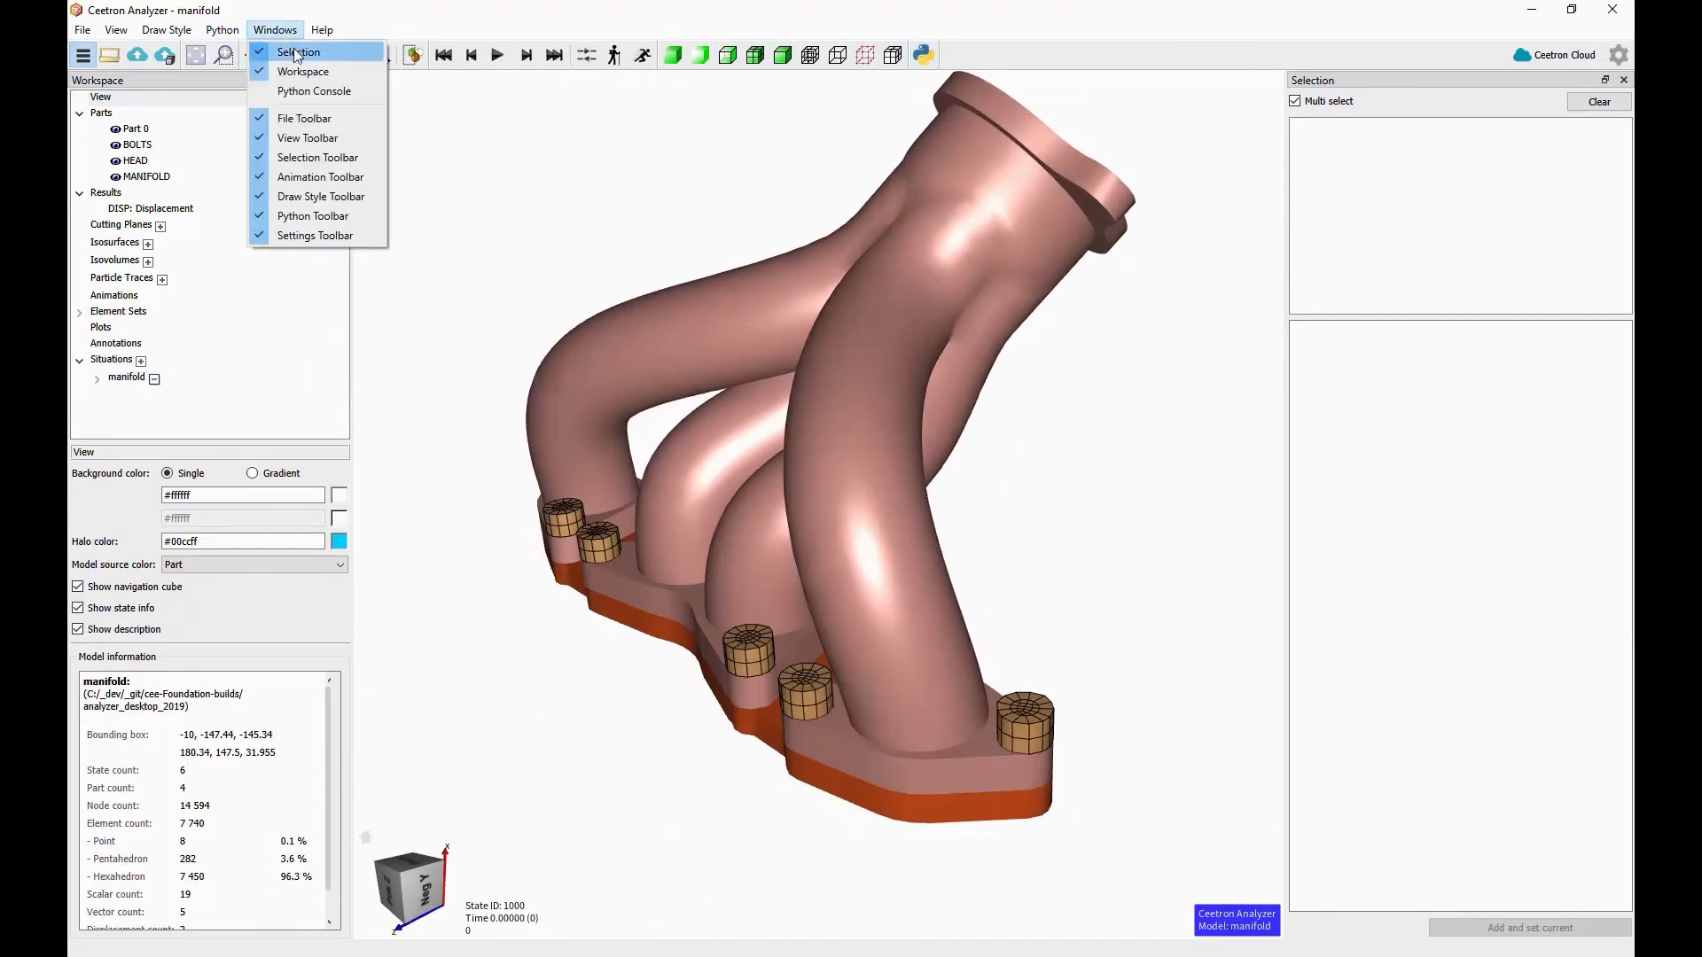
pyautogui.click(296, 72)
pyautogui.click(275, 29)
pyautogui.click(296, 72)
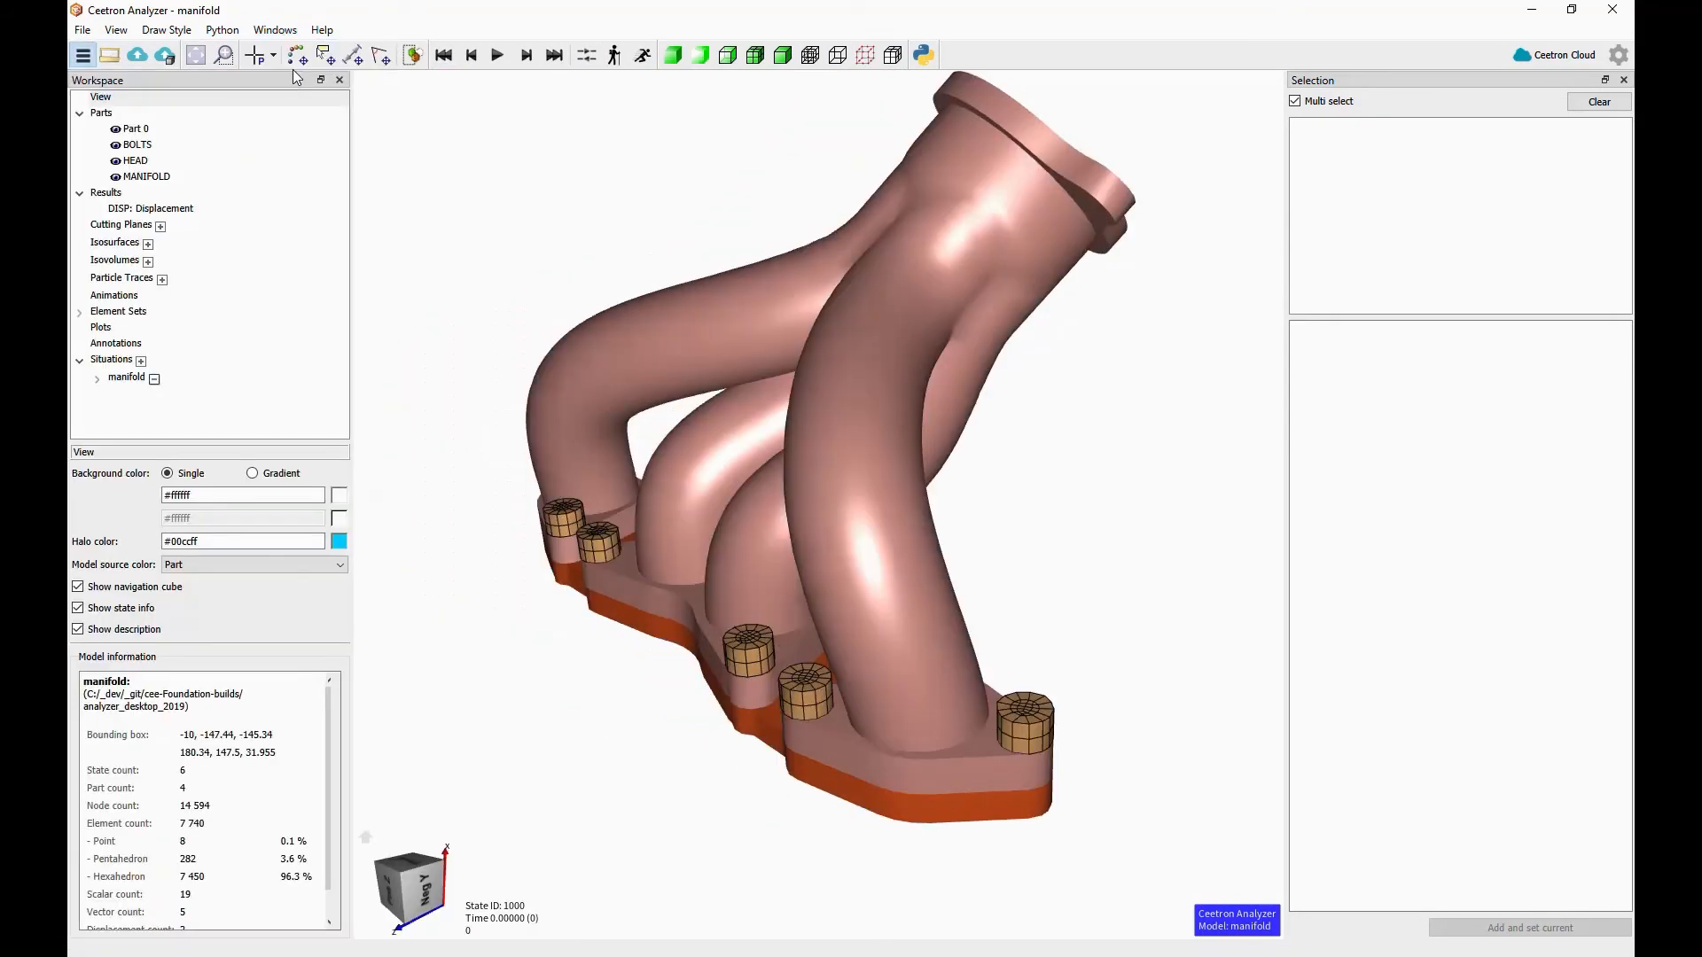
pyautogui.click(274, 29)
pyautogui.click(301, 118)
pyautogui.click(274, 29)
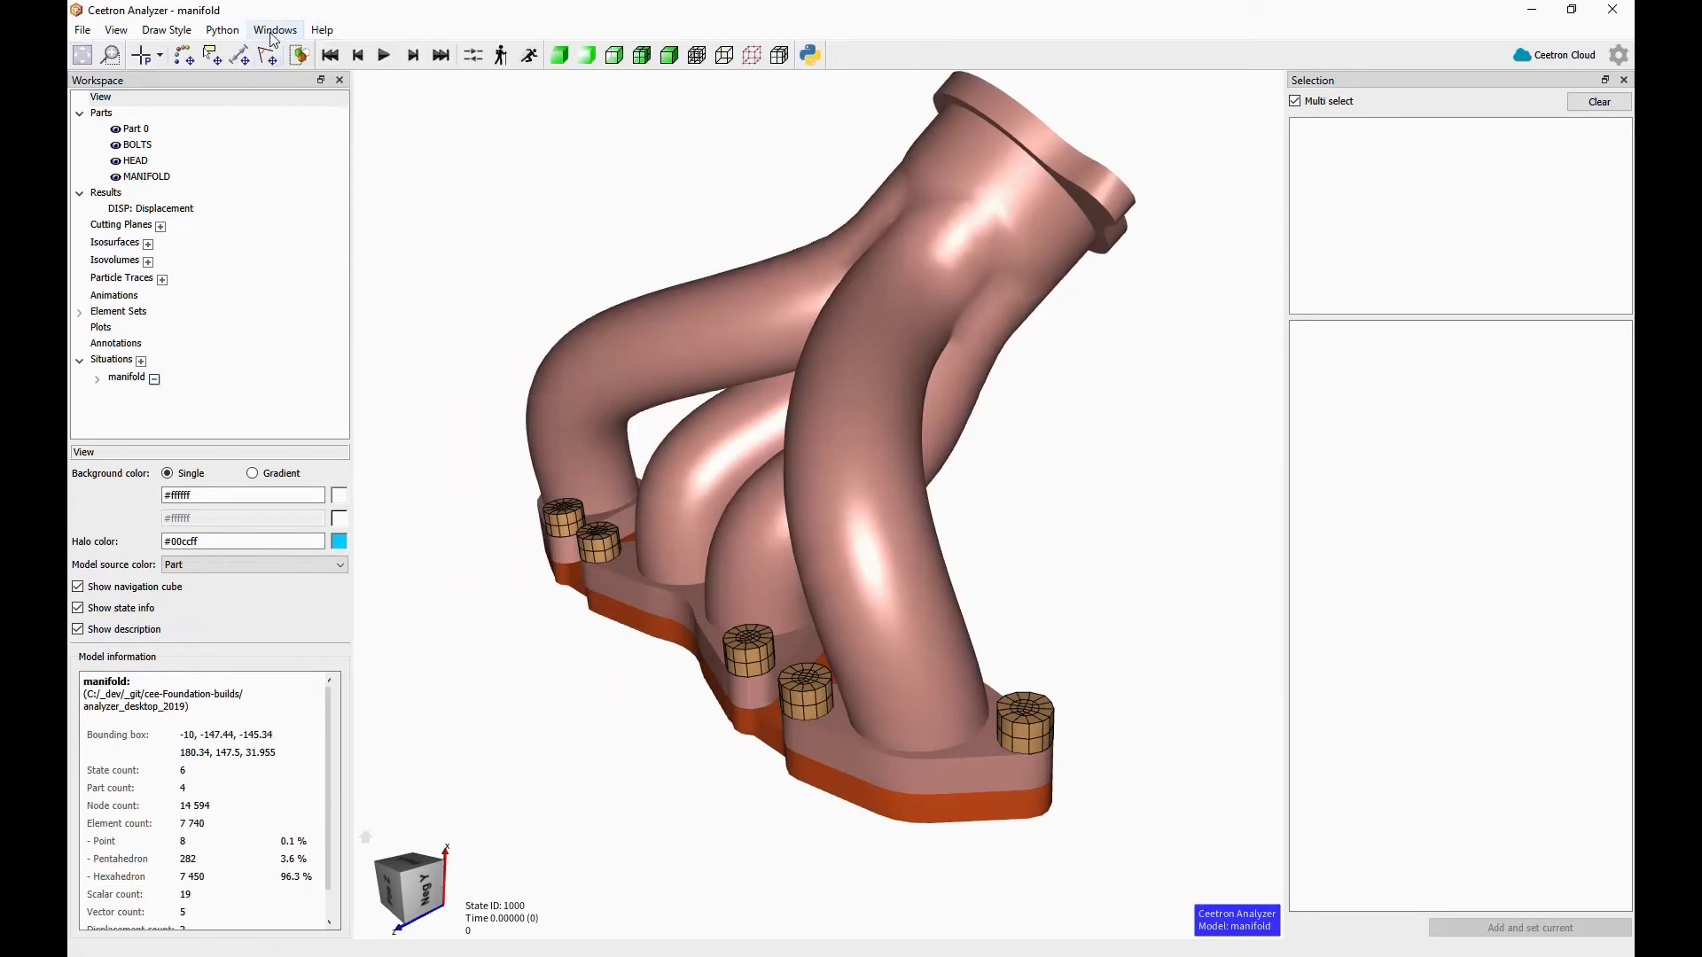
pyautogui.click(303, 118)
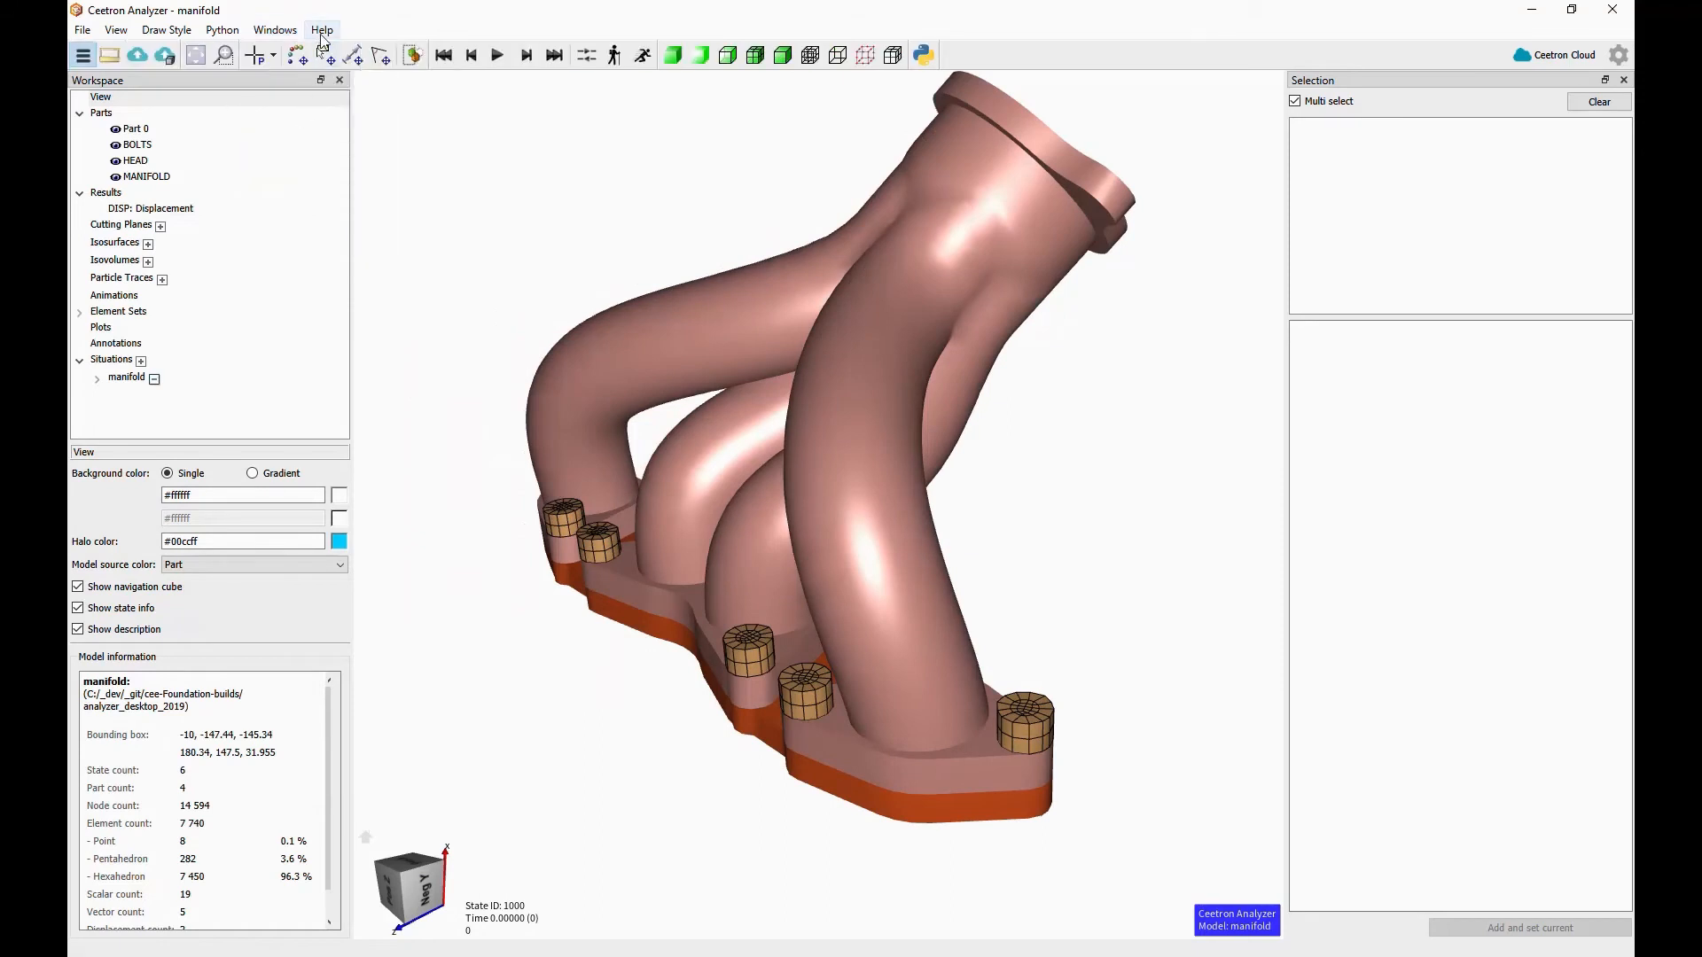
# - Open the program's log file, highlight the version lines at its start, and close it
pyautogui.click(322, 32)
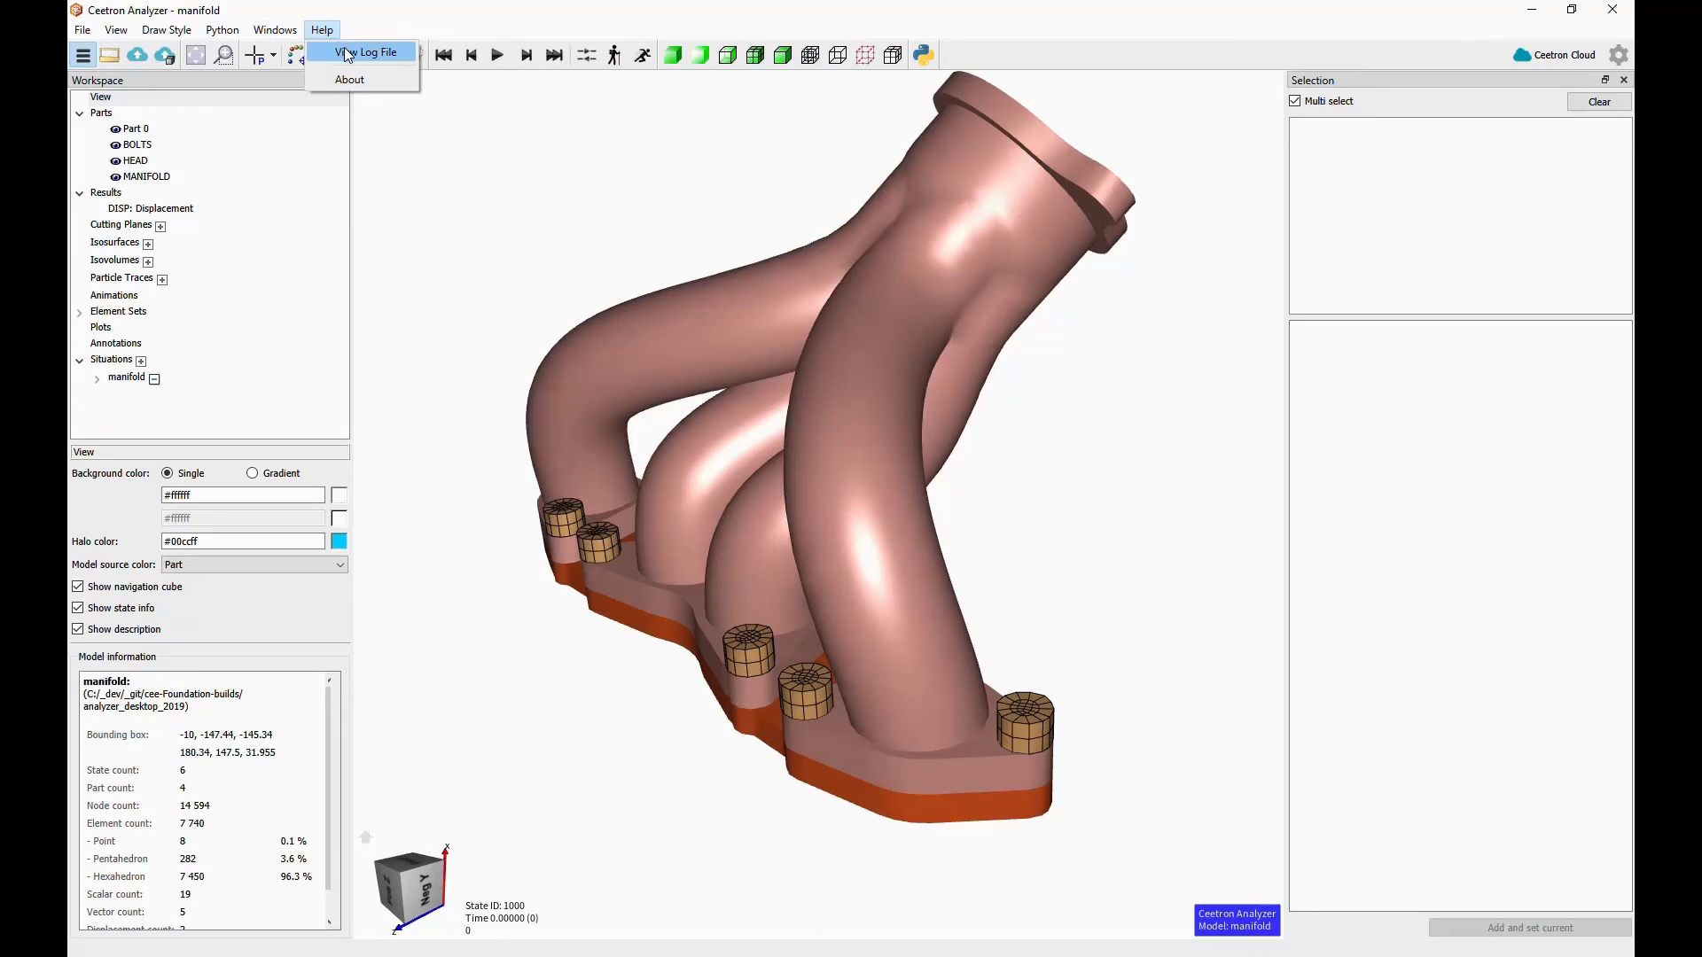
pyautogui.click(346, 54)
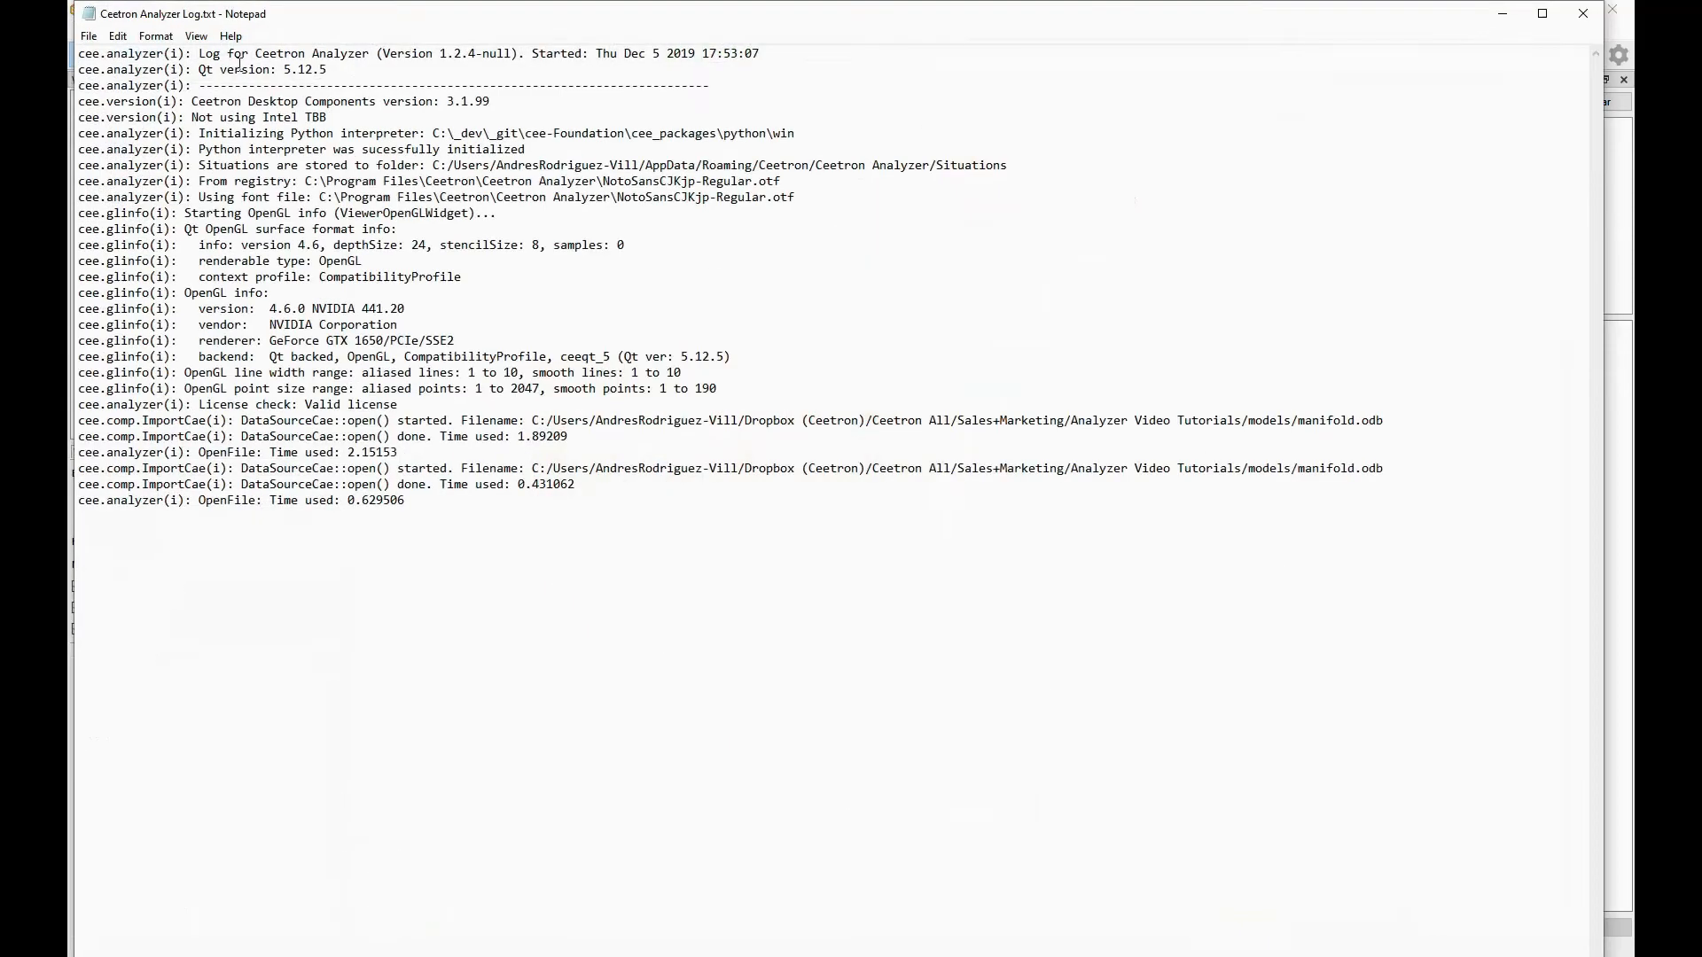
pyautogui.moveTo(206, 55); pyautogui.dragTo(596, 101)
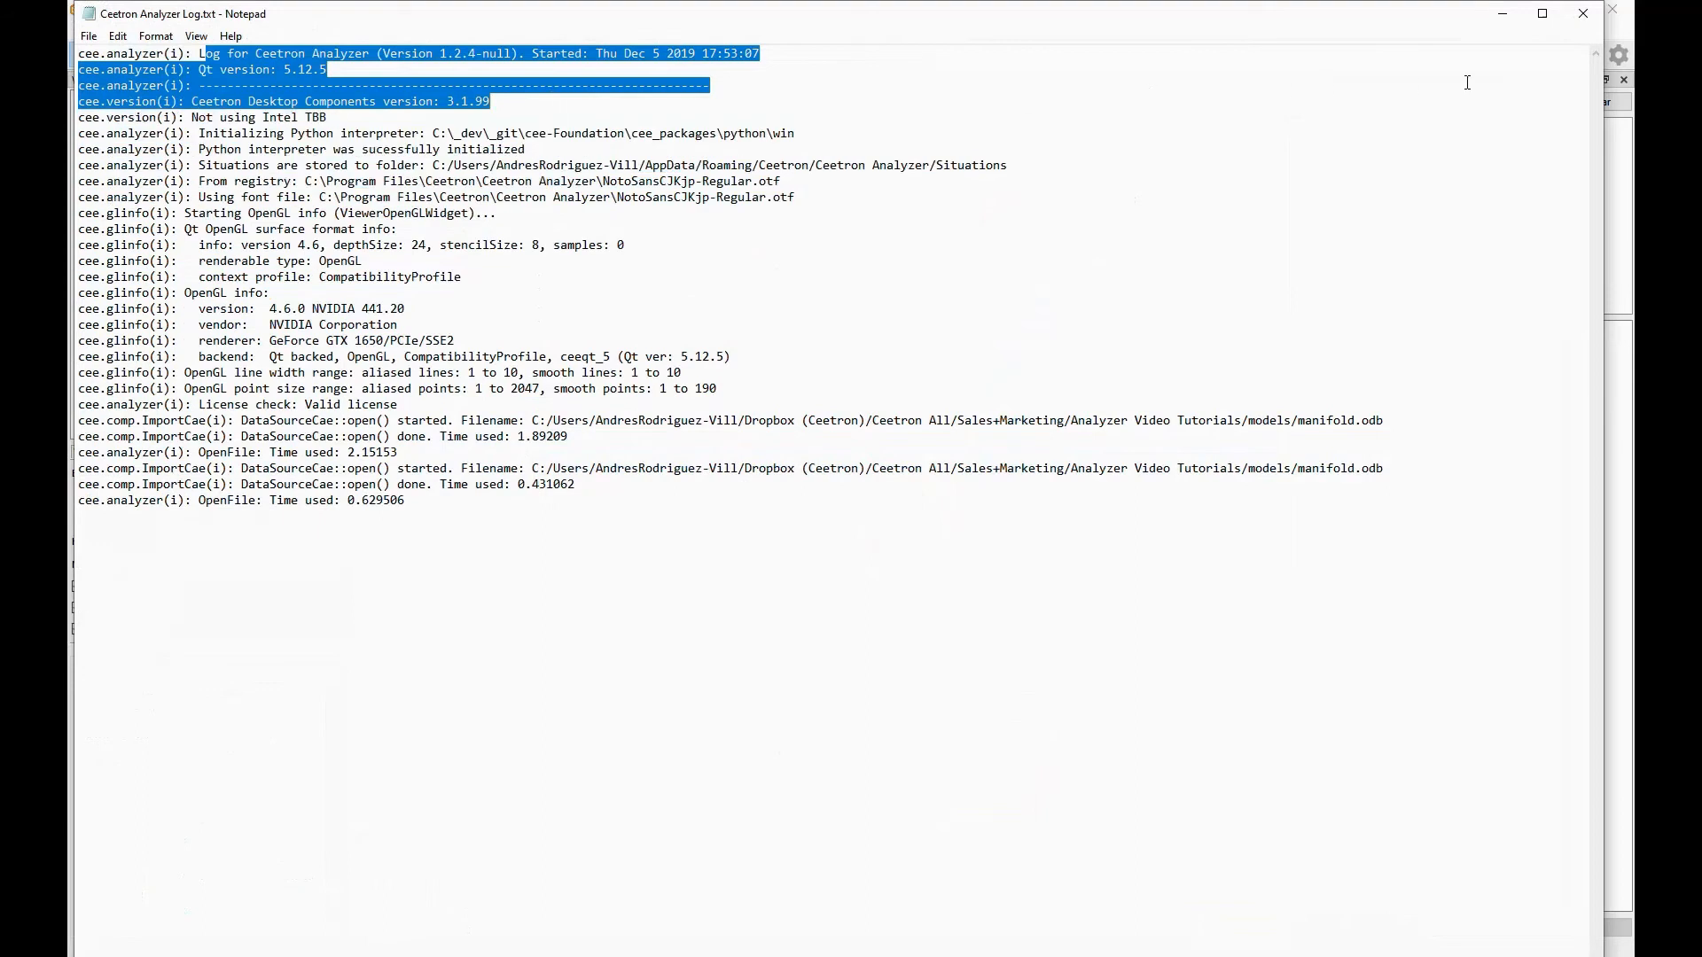
pyautogui.click(1583, 13)
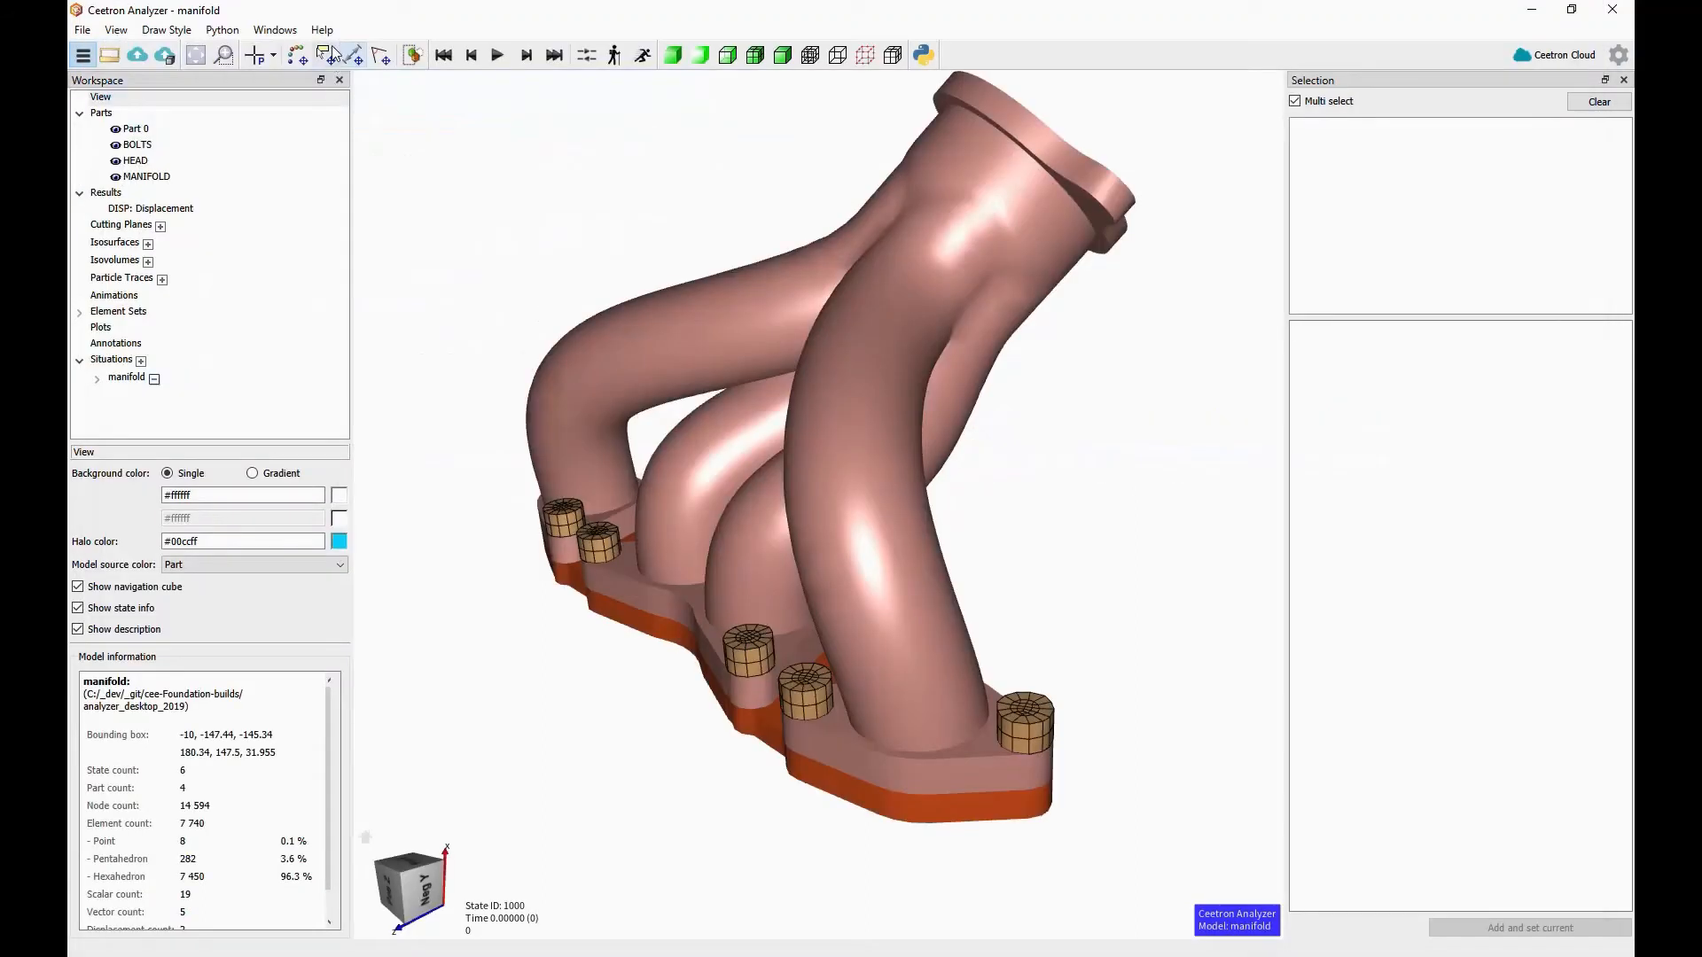
# - View the About information and the license management dialog, and close them without changes
pyautogui.click(323, 29)
pyautogui.click(351, 80)
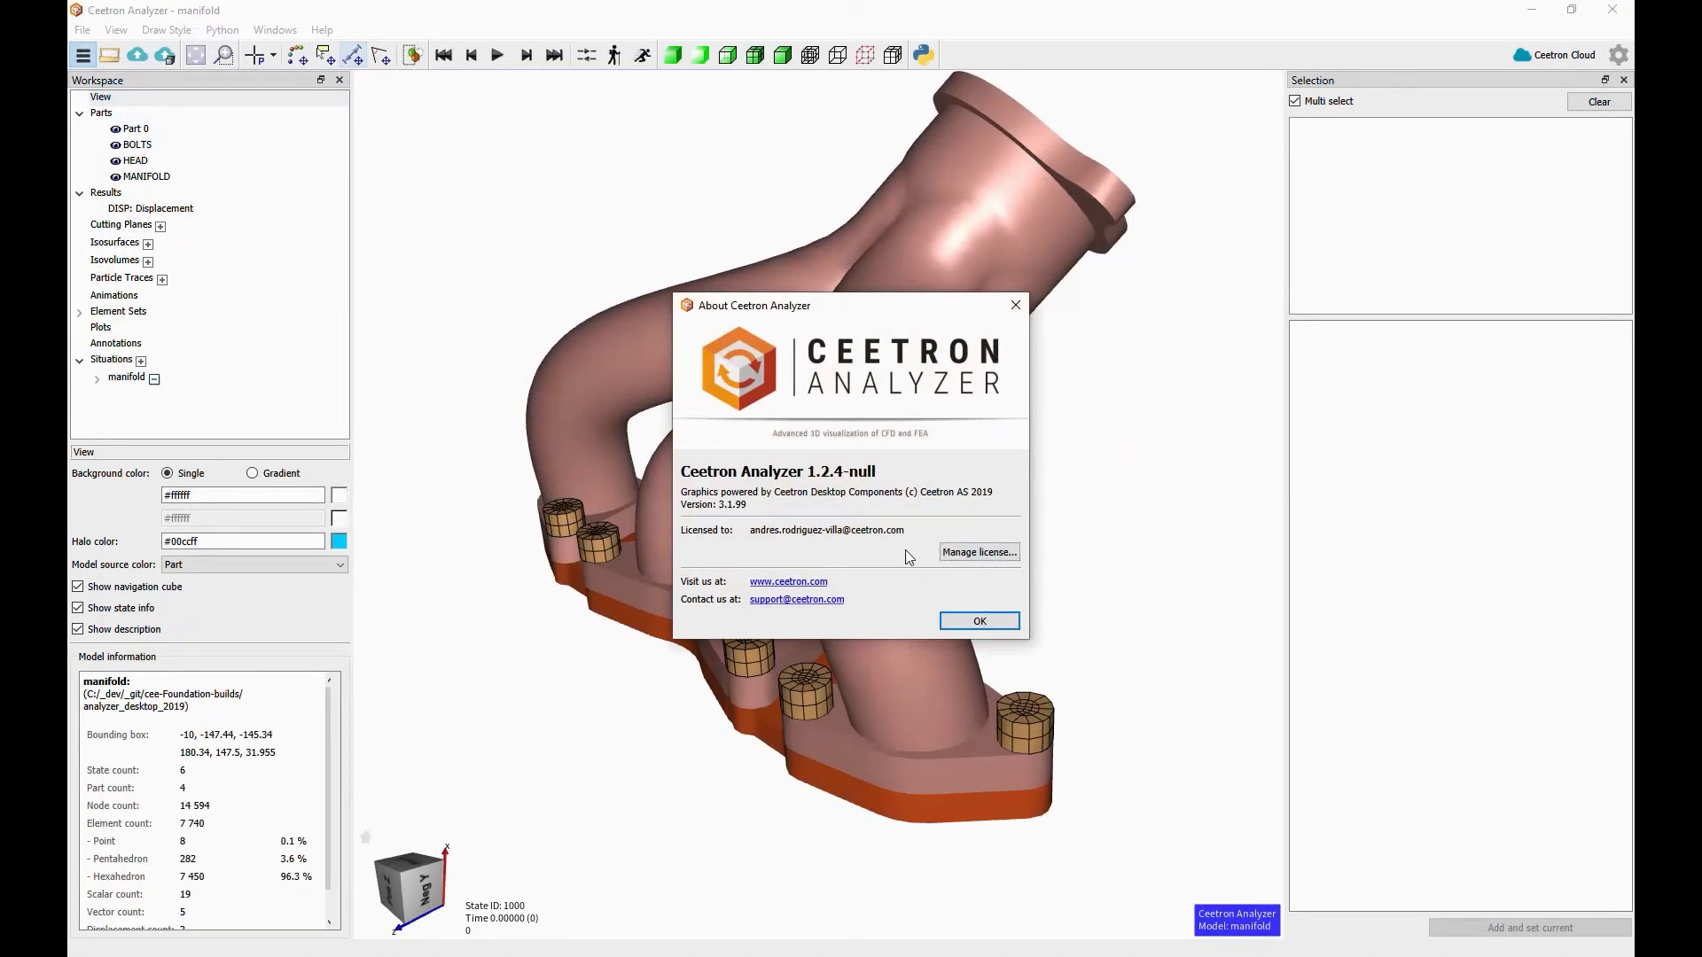
pyautogui.click(978, 552)
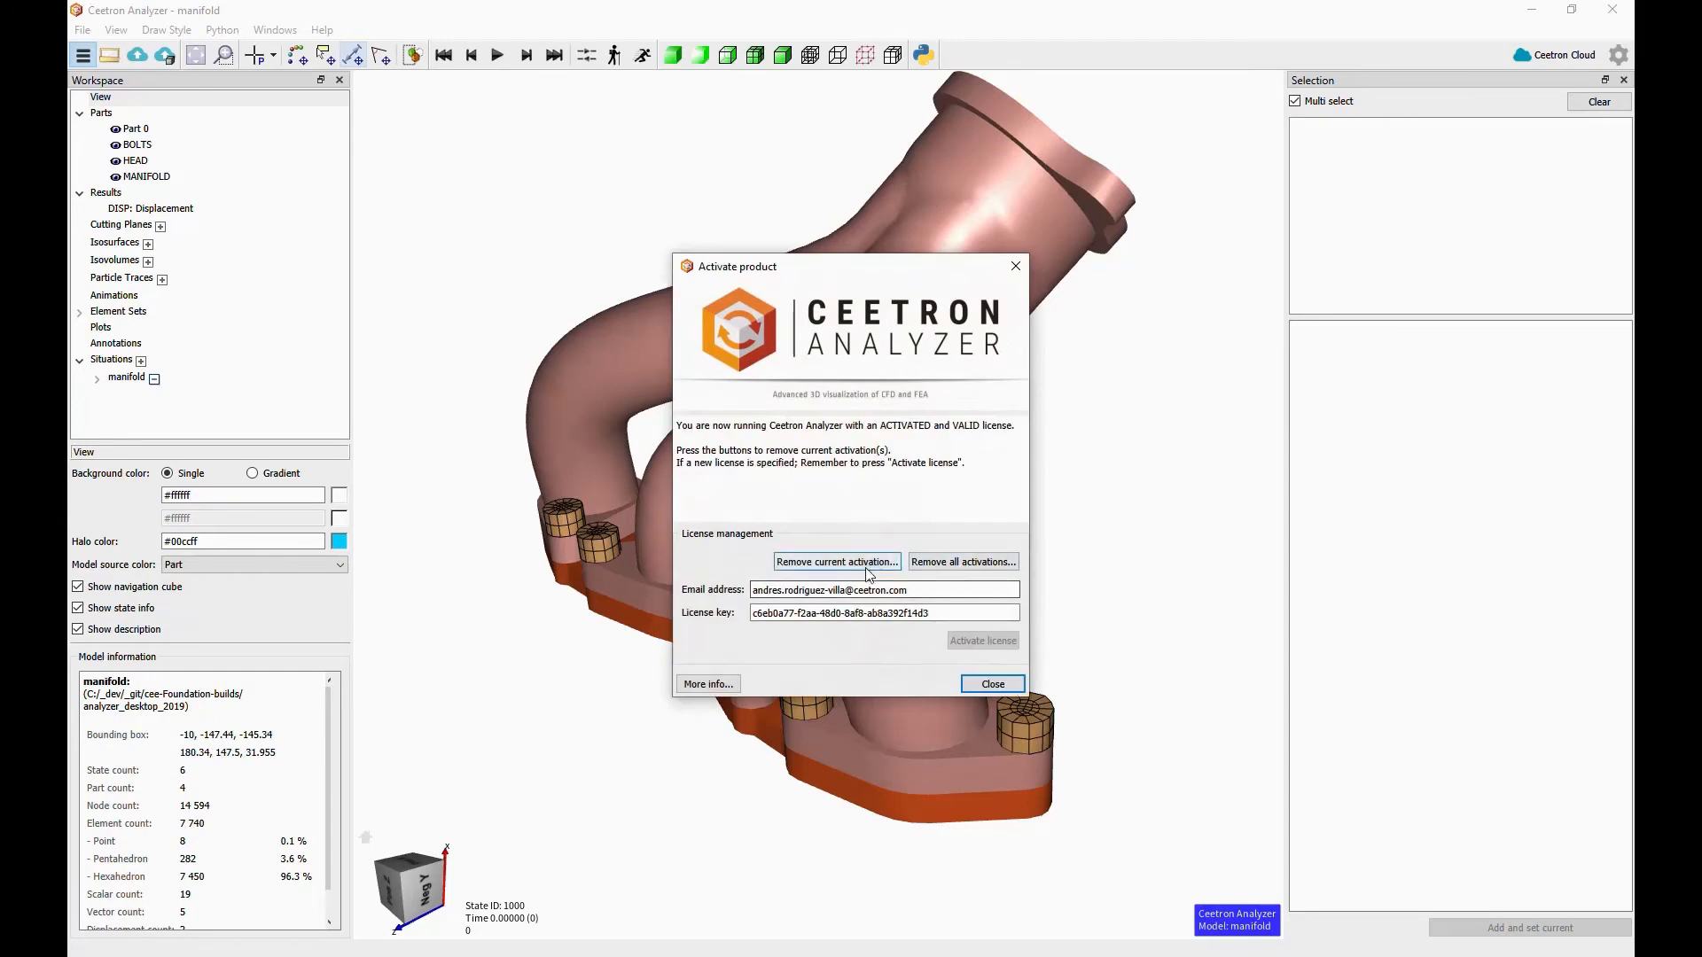
pyautogui.click(986, 687)
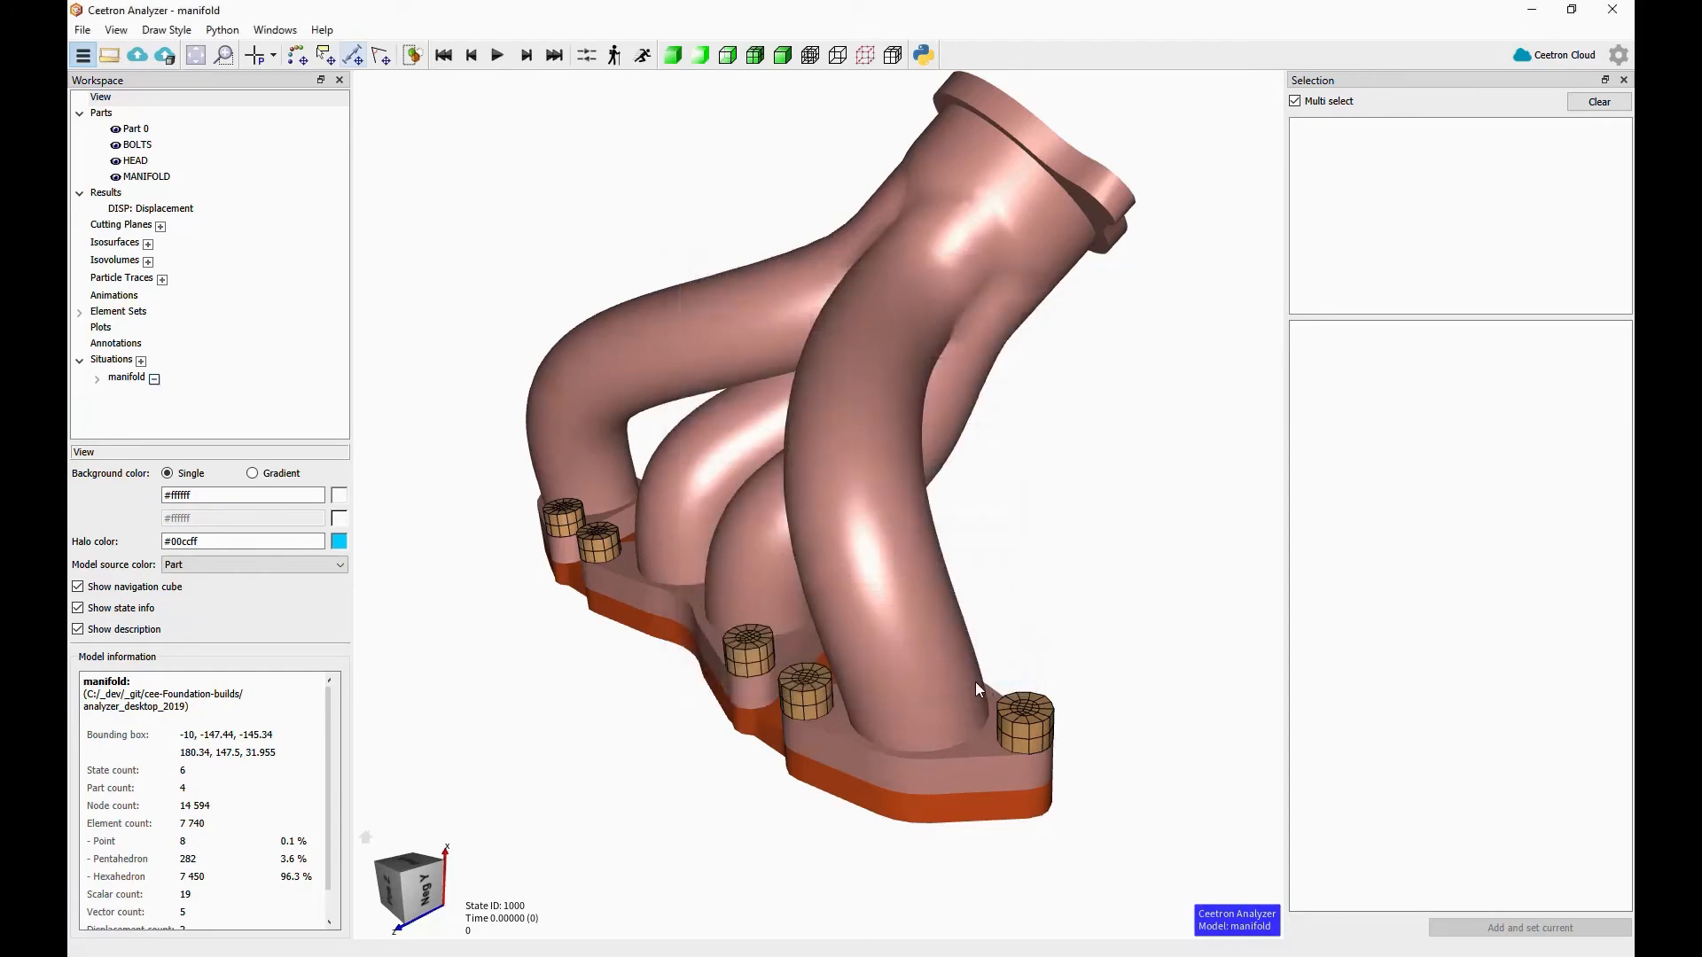
# - Close the manifold model
pyautogui.click(83, 31)
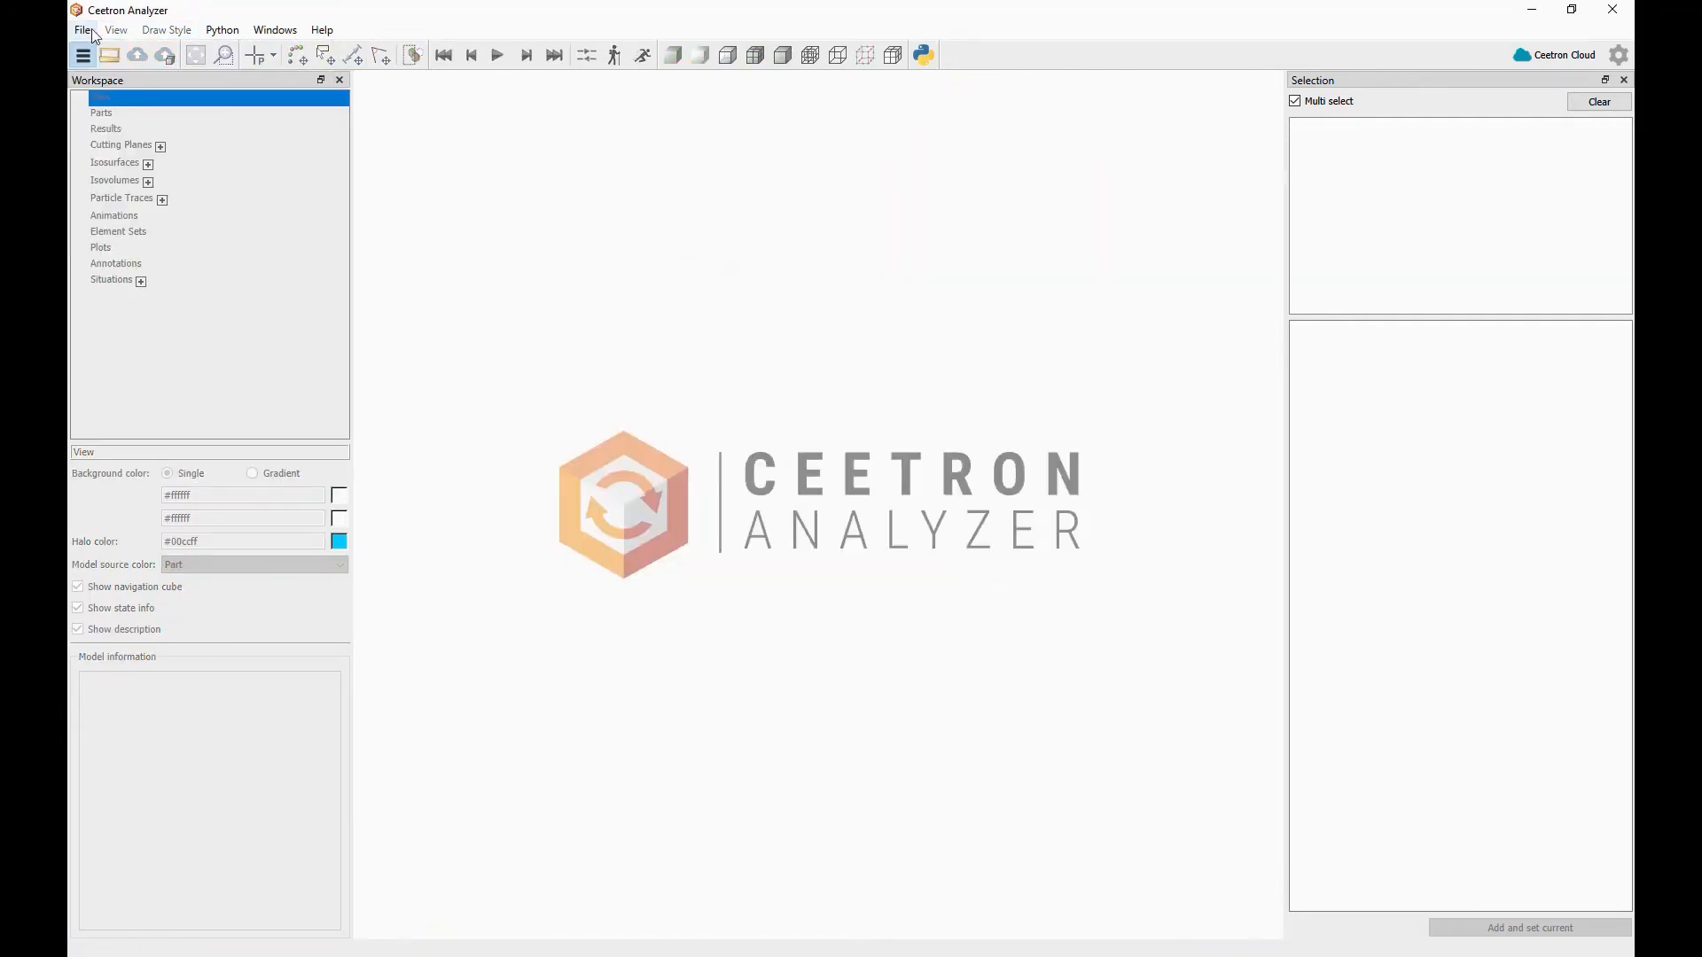
pyautogui.click(83, 31)
pyautogui.click(153, 296)
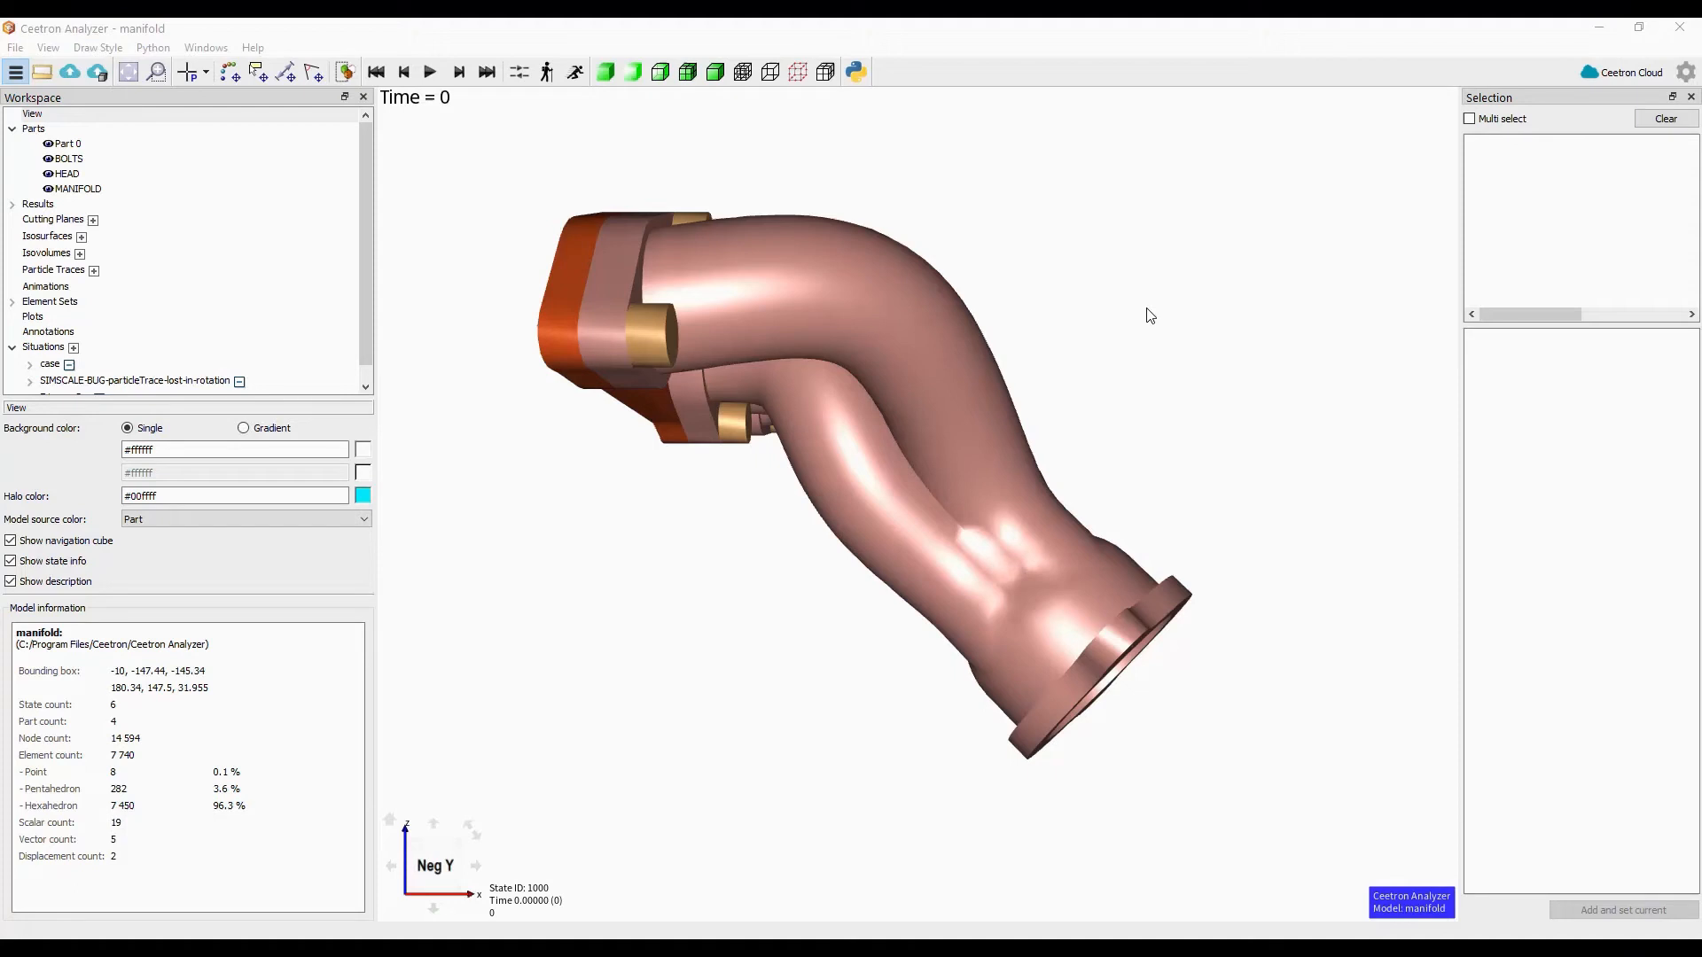
# - Display the View settings and examine the state, node and element counts in the model information
pyautogui.moveTo(862, 315); pyautogui.dragTo(697, 303)
pyautogui.click(31, 116)
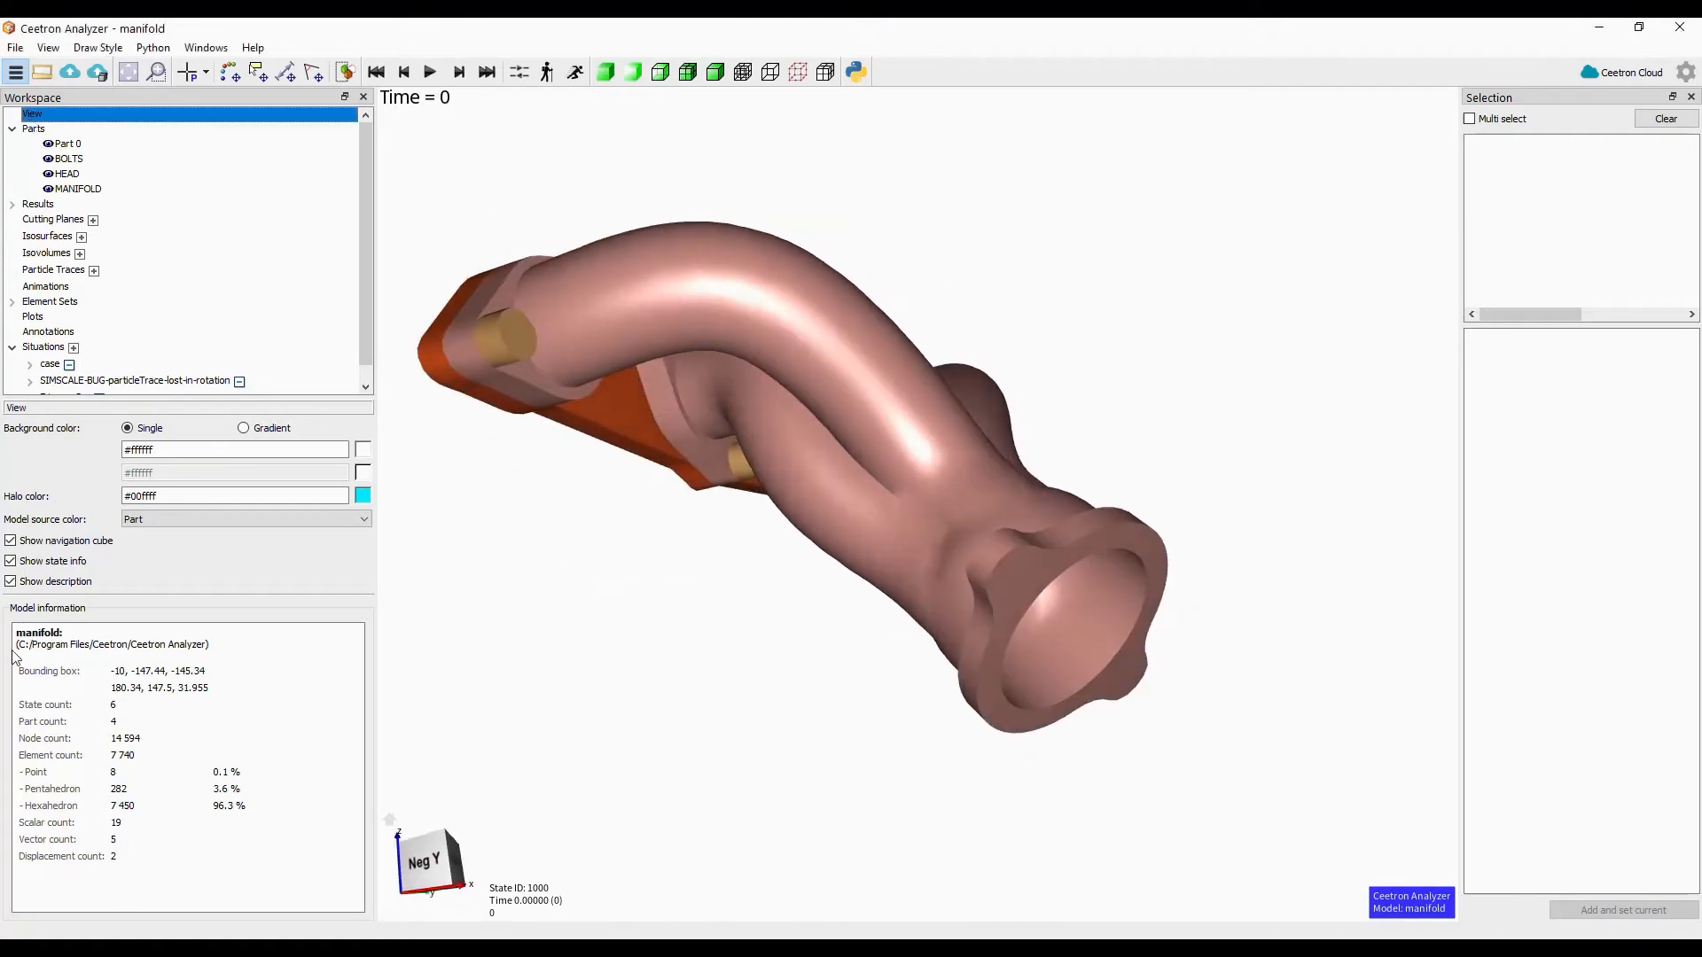
pyautogui.click(9, 613)
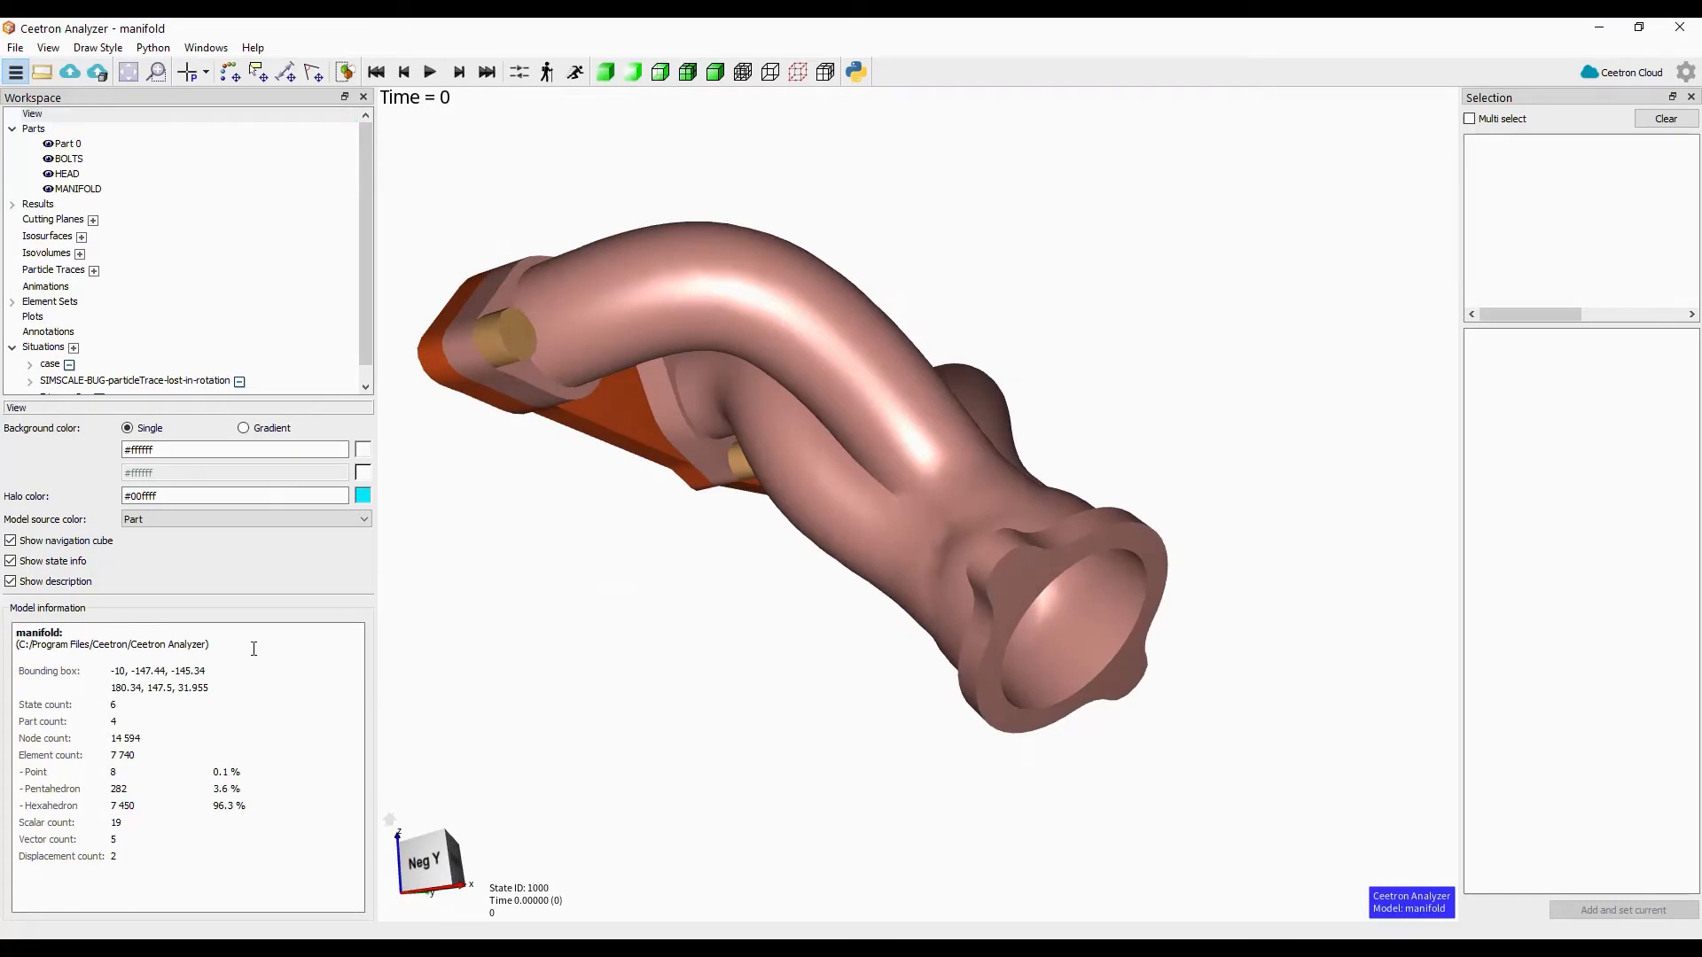
pyautogui.tripleClick(107, 710)
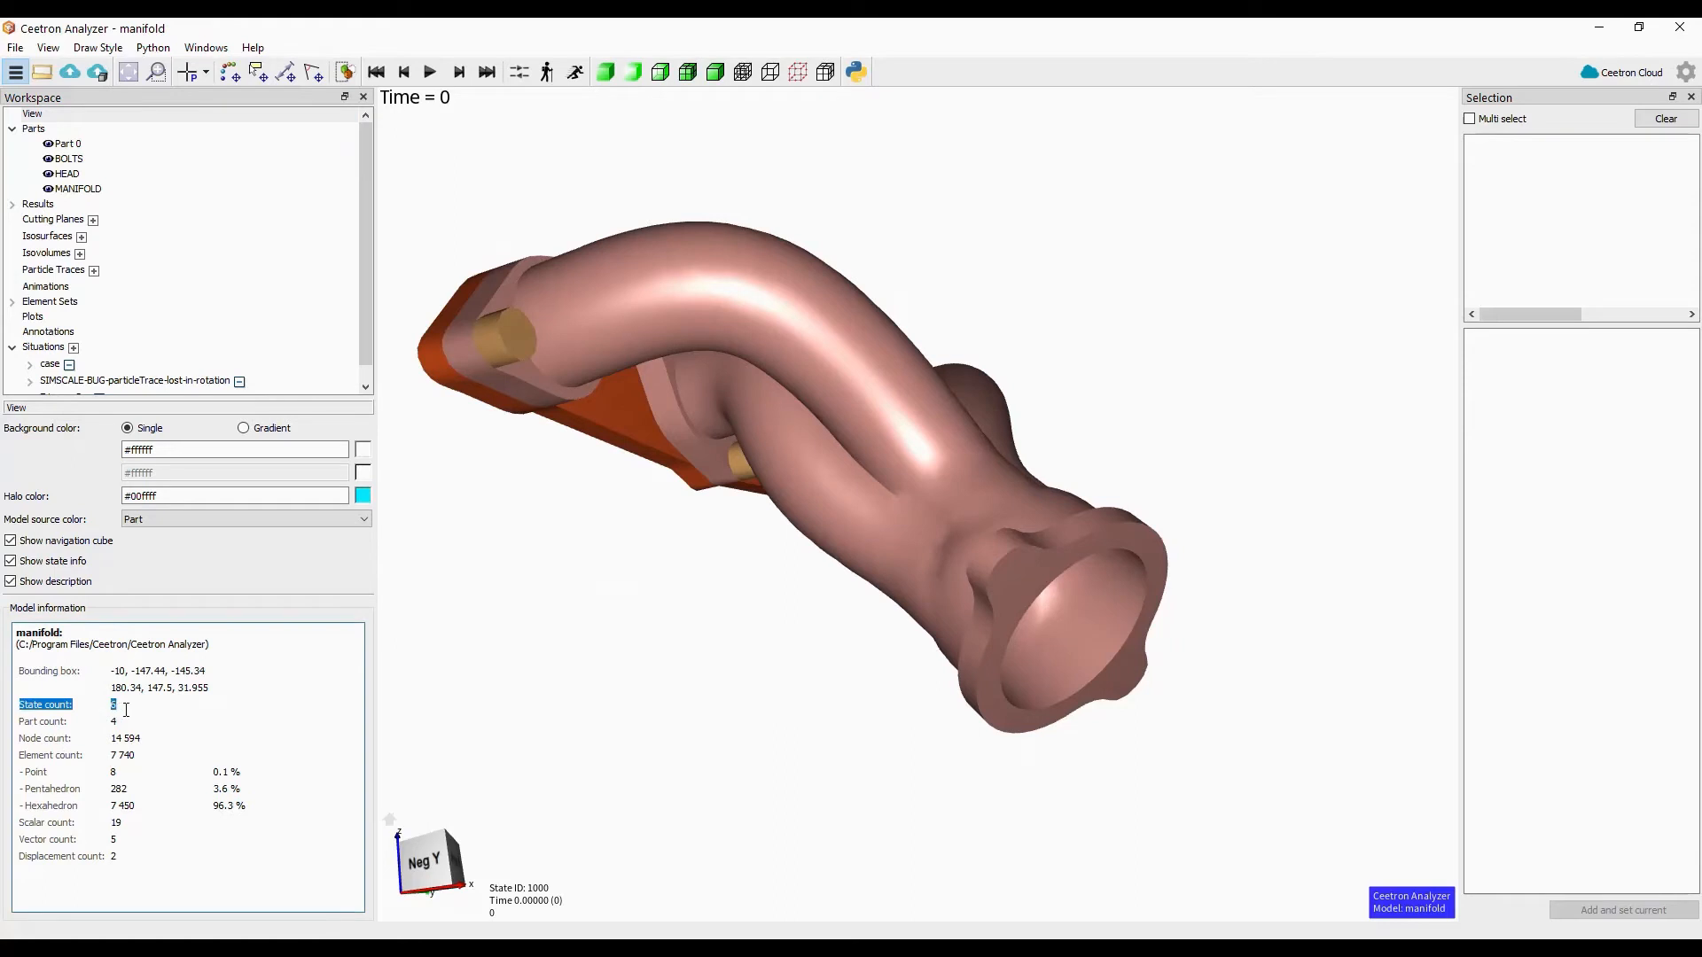
pyautogui.moveTo(140, 737); pyautogui.dragTo(112, 753)
pyautogui.click(113, 772)
# - Set the view's background color to blue (#0000ff) and change the background type to Gradient
pyautogui.click(363, 451)
pyautogui.click(641, 394)
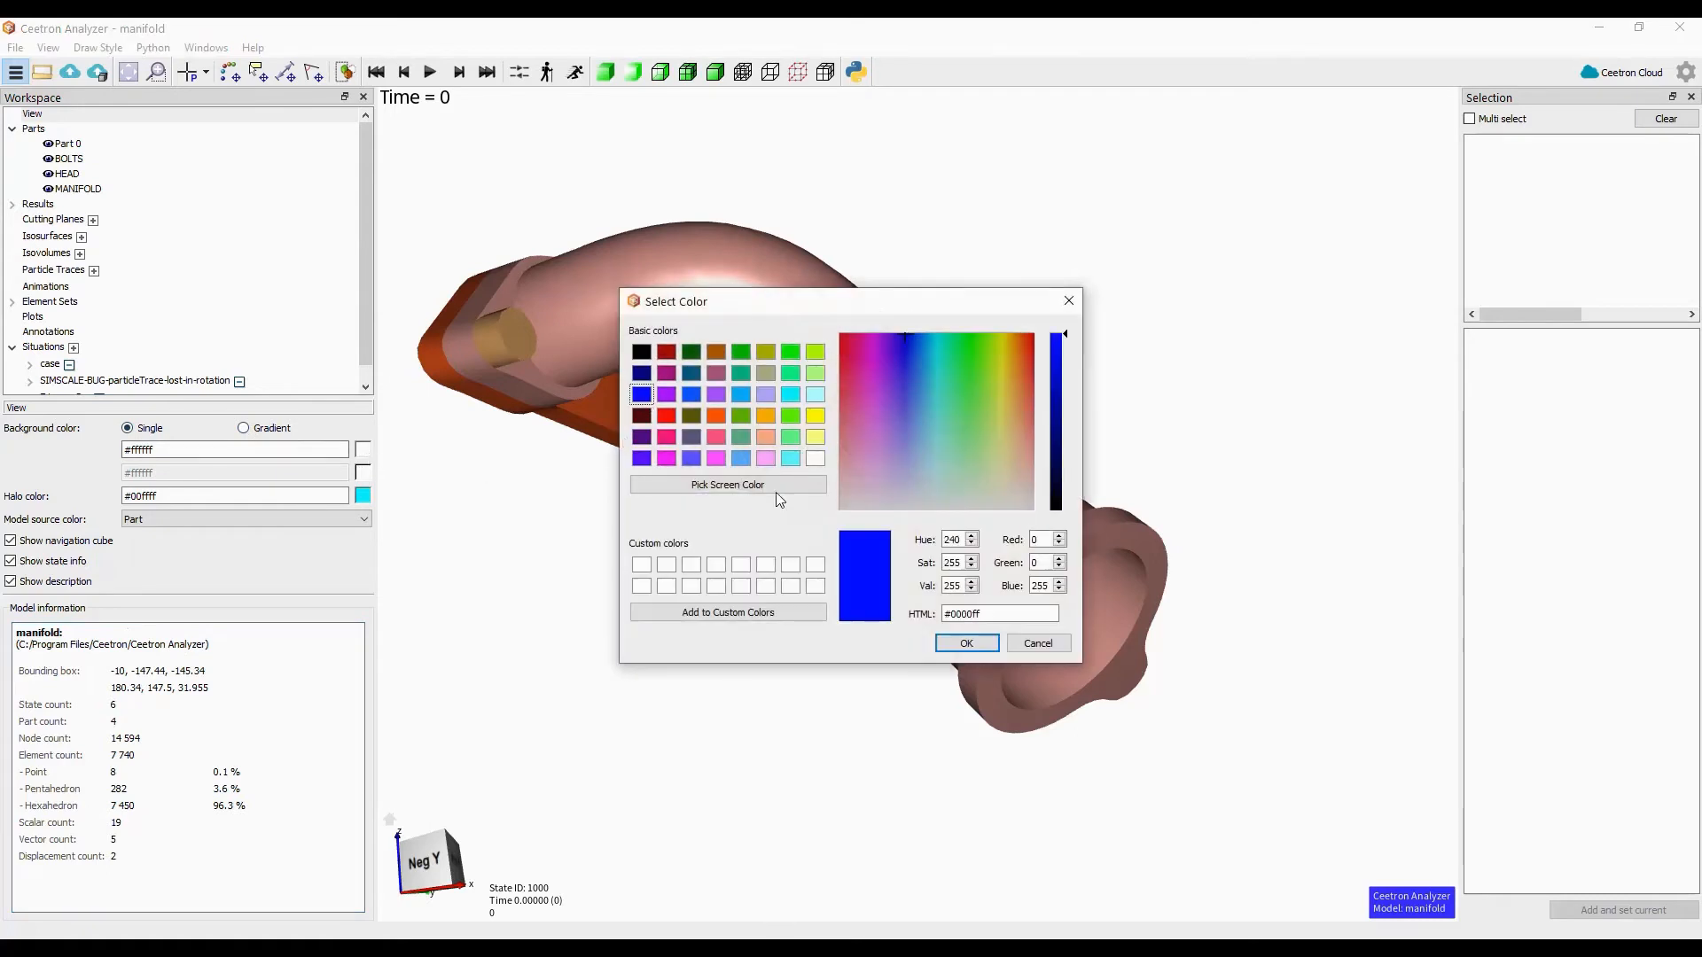
pyautogui.click(962, 643)
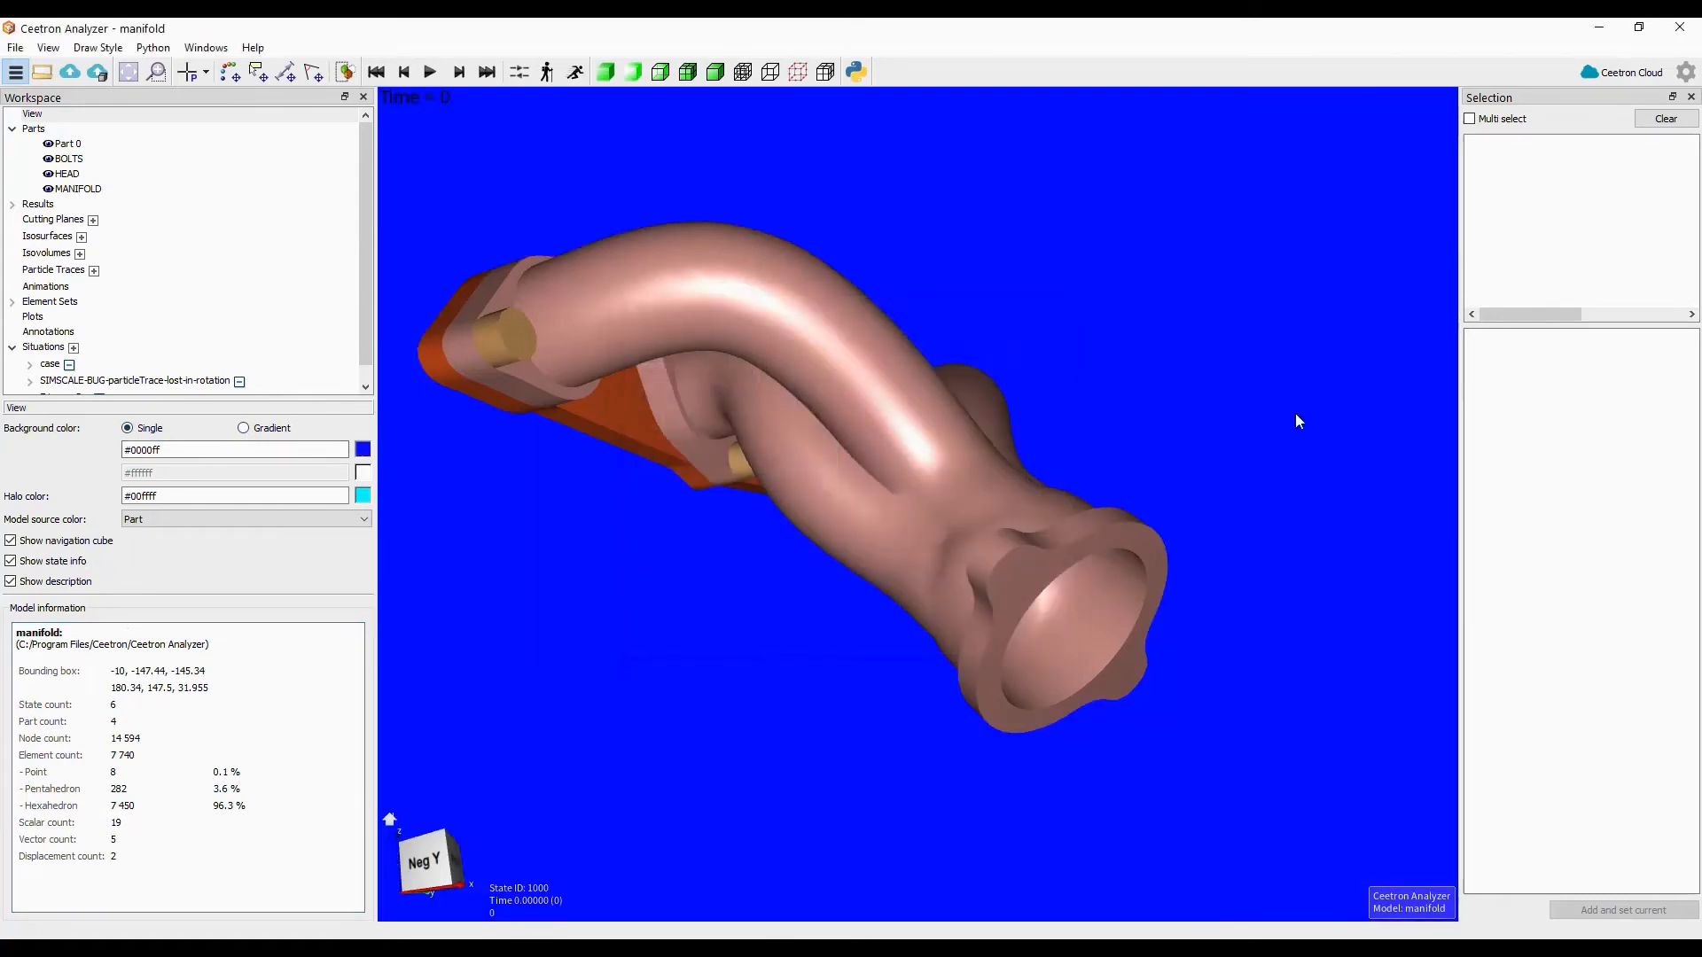
pyautogui.moveTo(1149, 407); pyautogui.dragTo(833, 477)
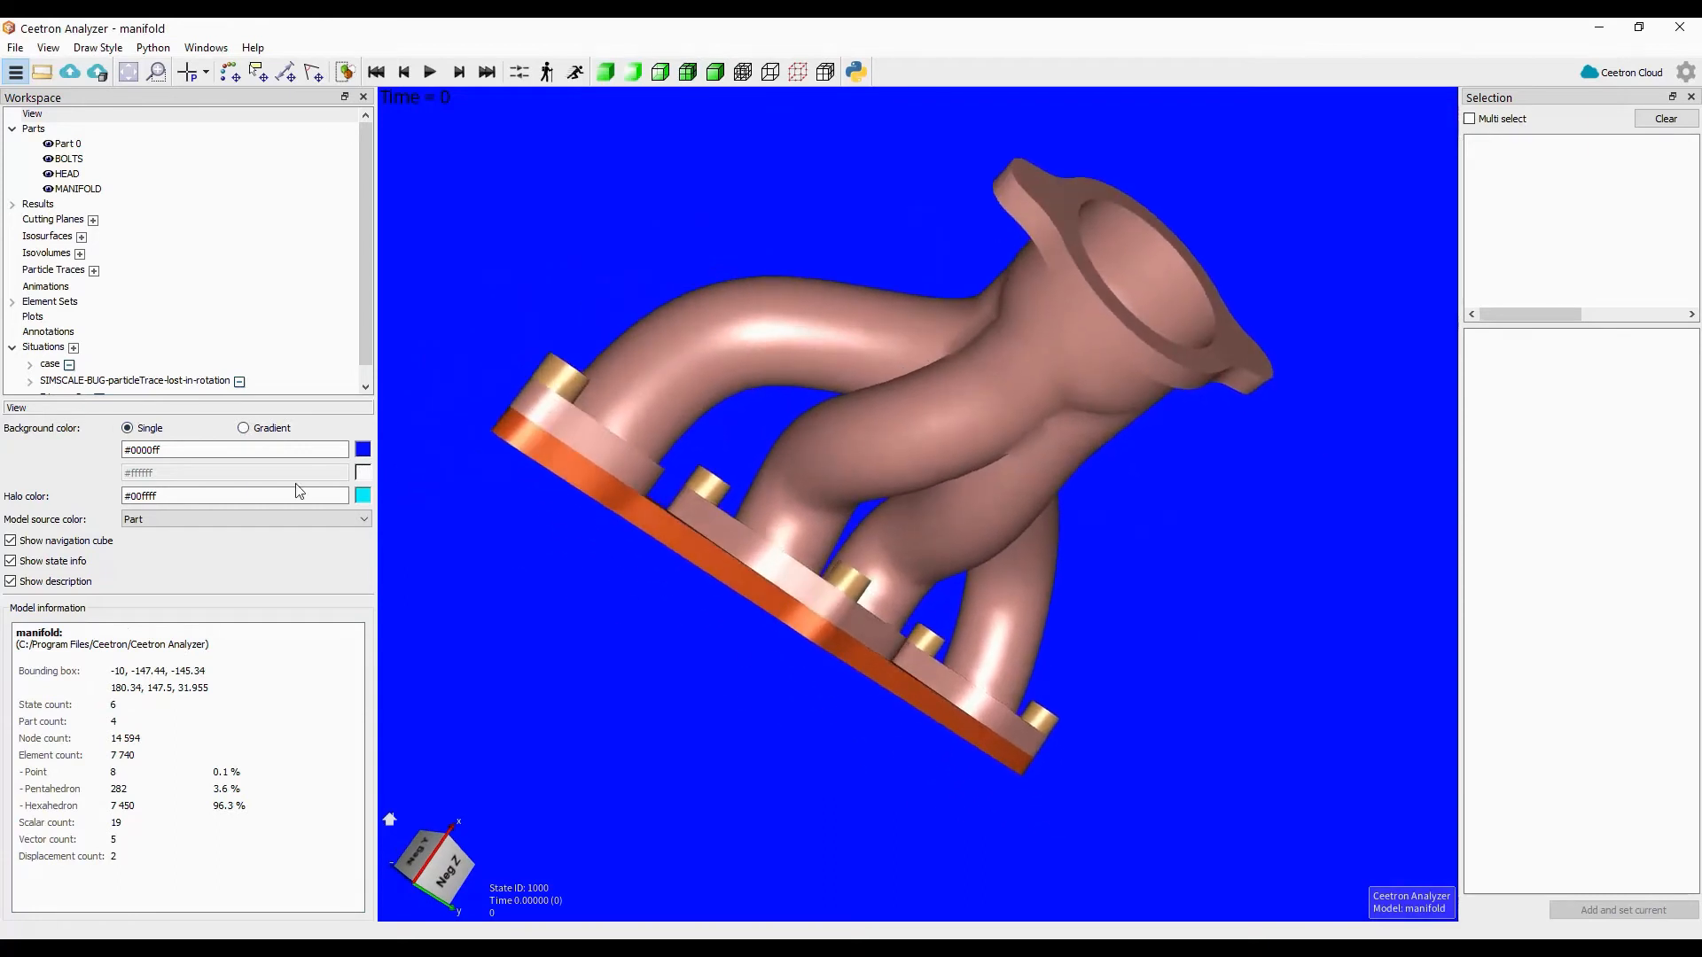
pyautogui.click(242, 428)
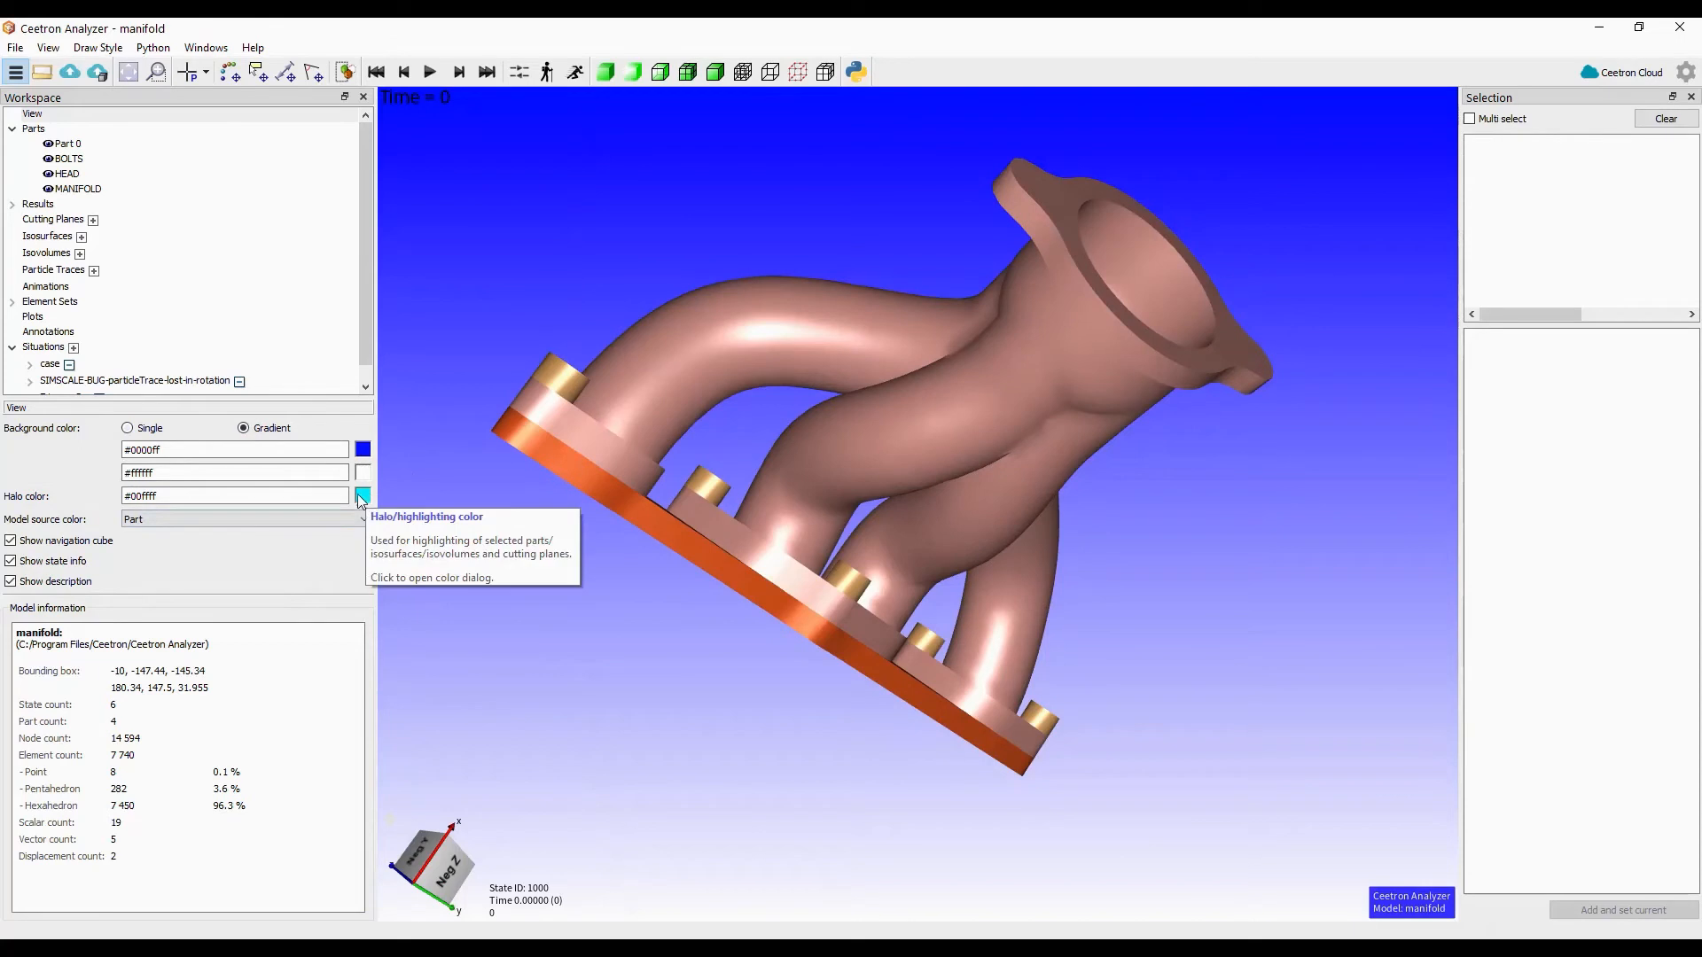
# - Select the MANIFOLD part and set the view's halo color to black (#000000)
pyautogui.click(705, 359)
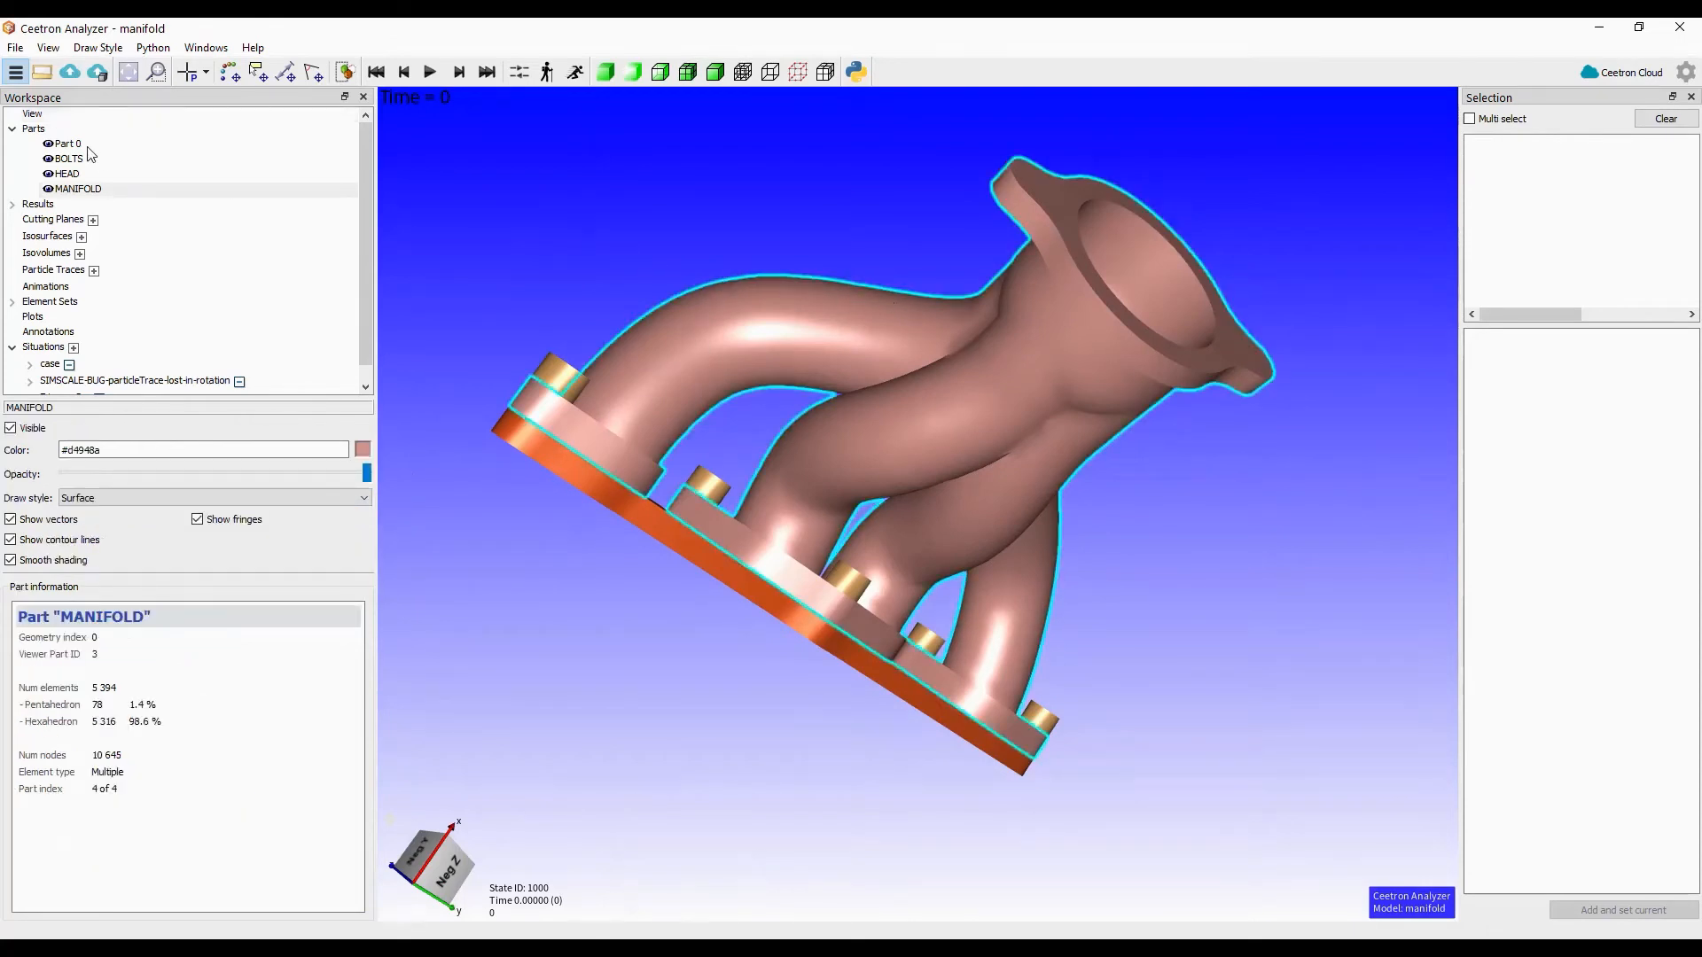
pyautogui.click(35, 115)
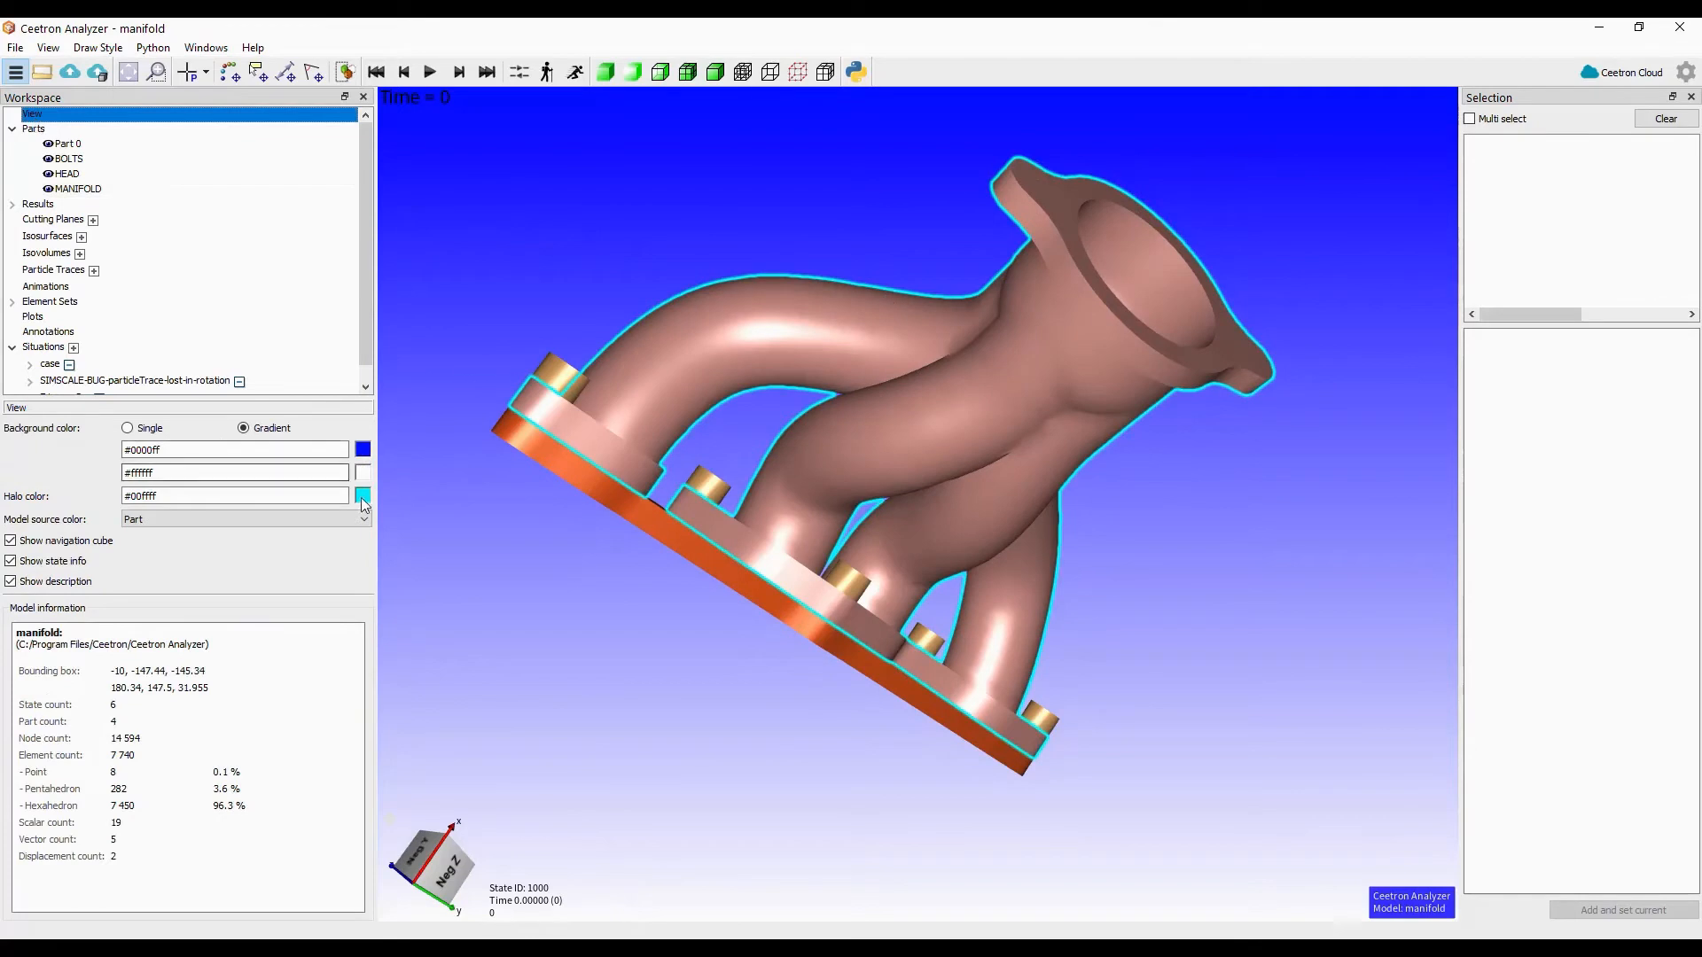
pyautogui.click(362, 496)
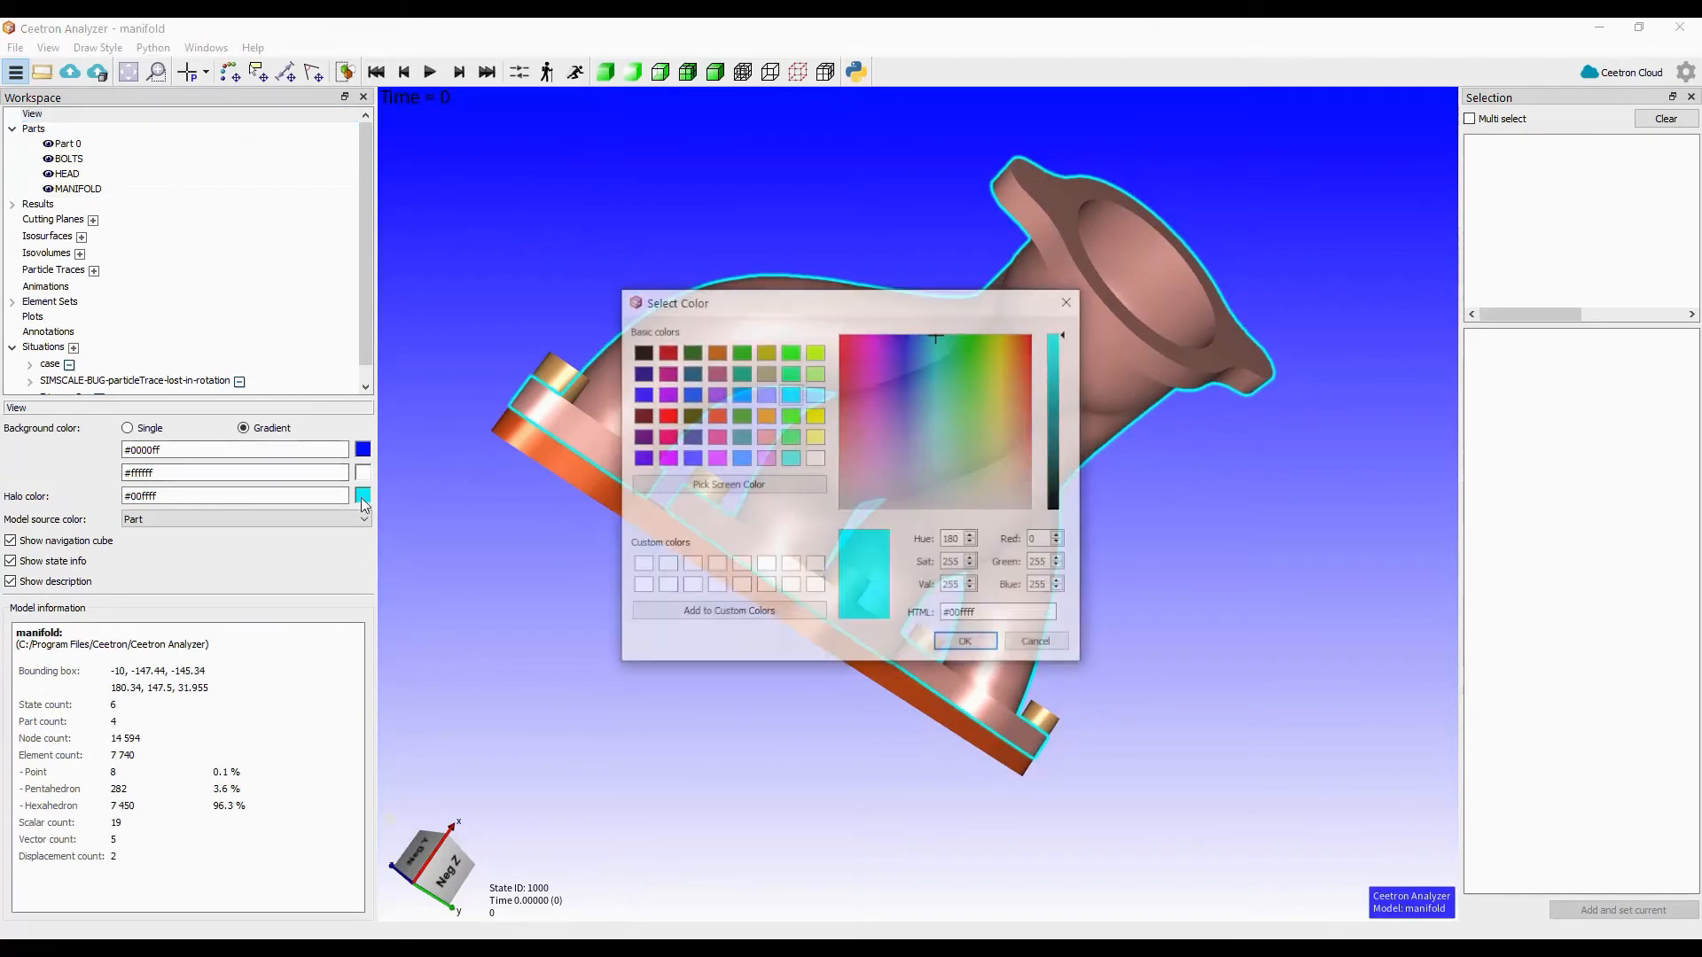
pyautogui.click(642, 354)
pyautogui.click(965, 645)
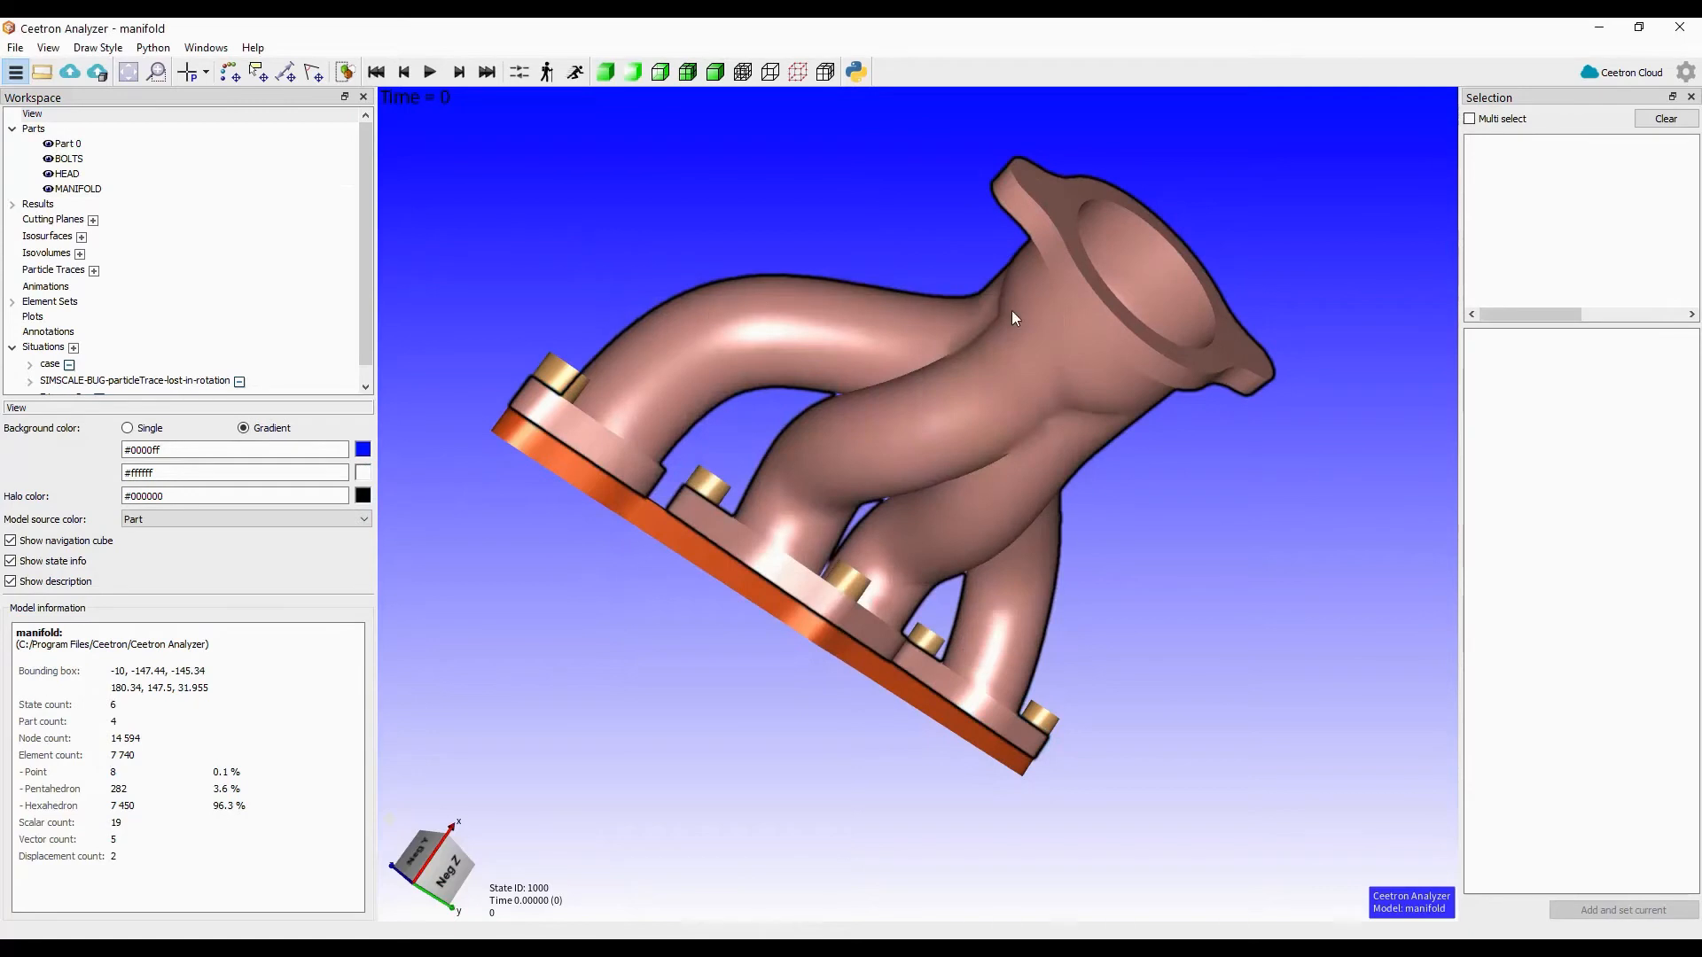
# - Select several parts in the 3D view to check the halo highlight, ending with BOLTS
pyautogui.click(573, 482)
pyautogui.click(556, 374)
pyautogui.click(637, 374)
pyautogui.moveTo(705, 427); pyautogui.dragTo(1215, 645)
pyautogui.click(1002, 762)
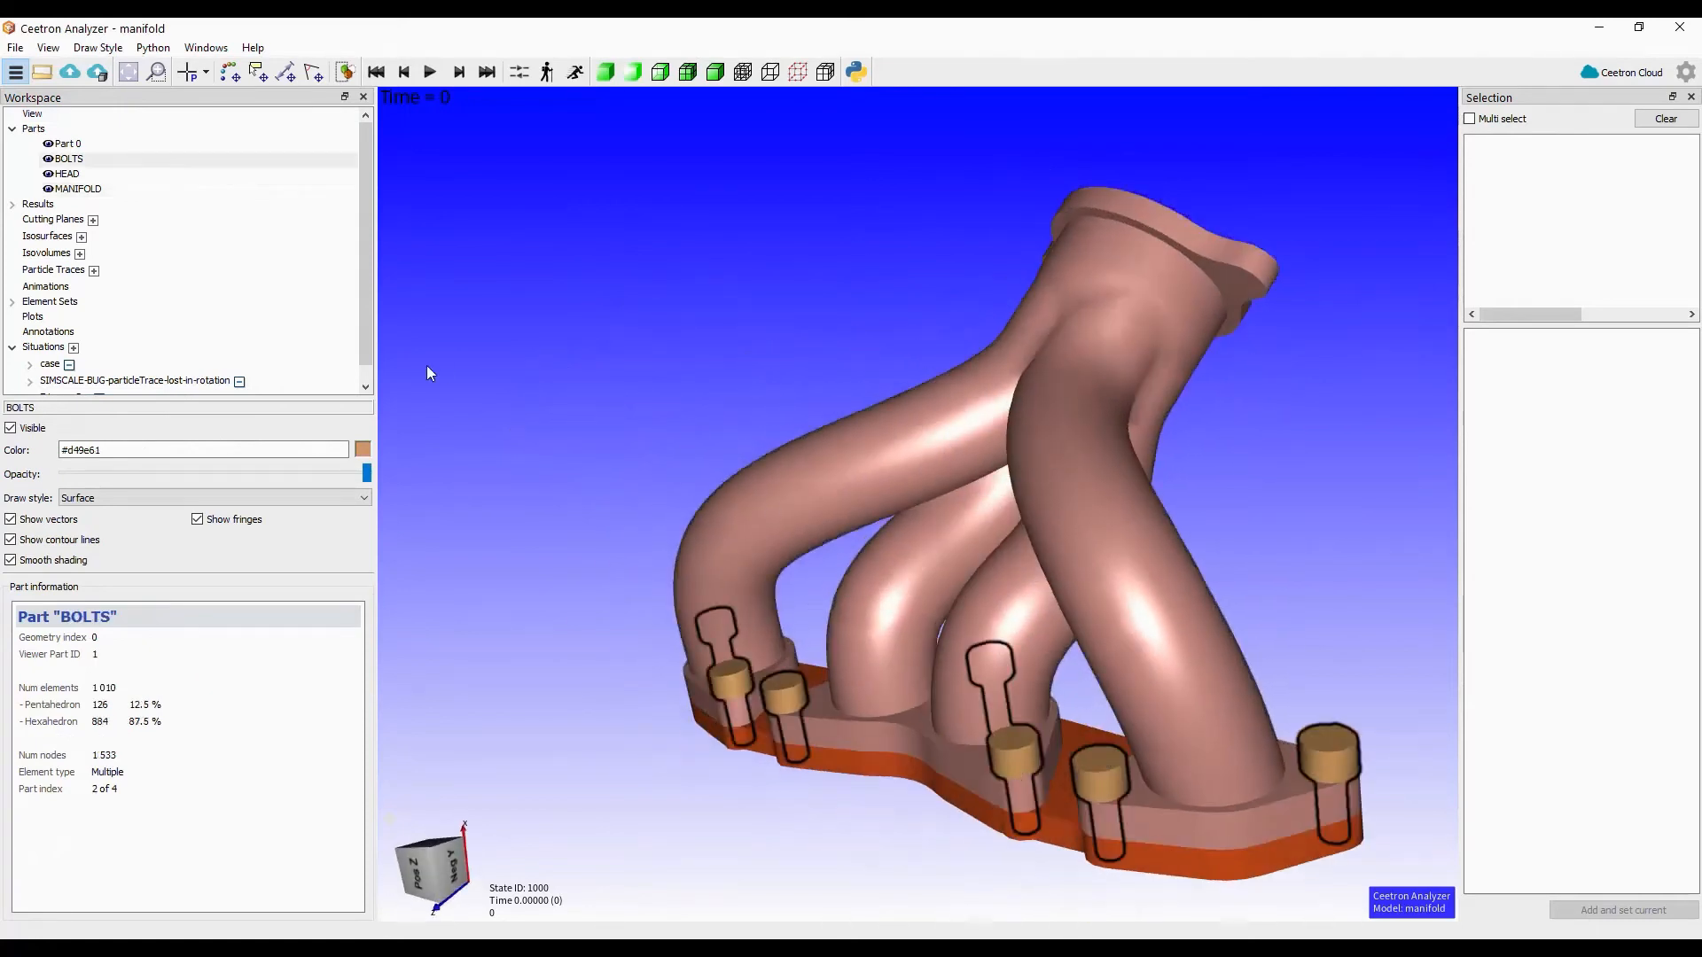
# - Set the view's model source color to Set and examine the set coloring around the model
pyautogui.click(32, 114)
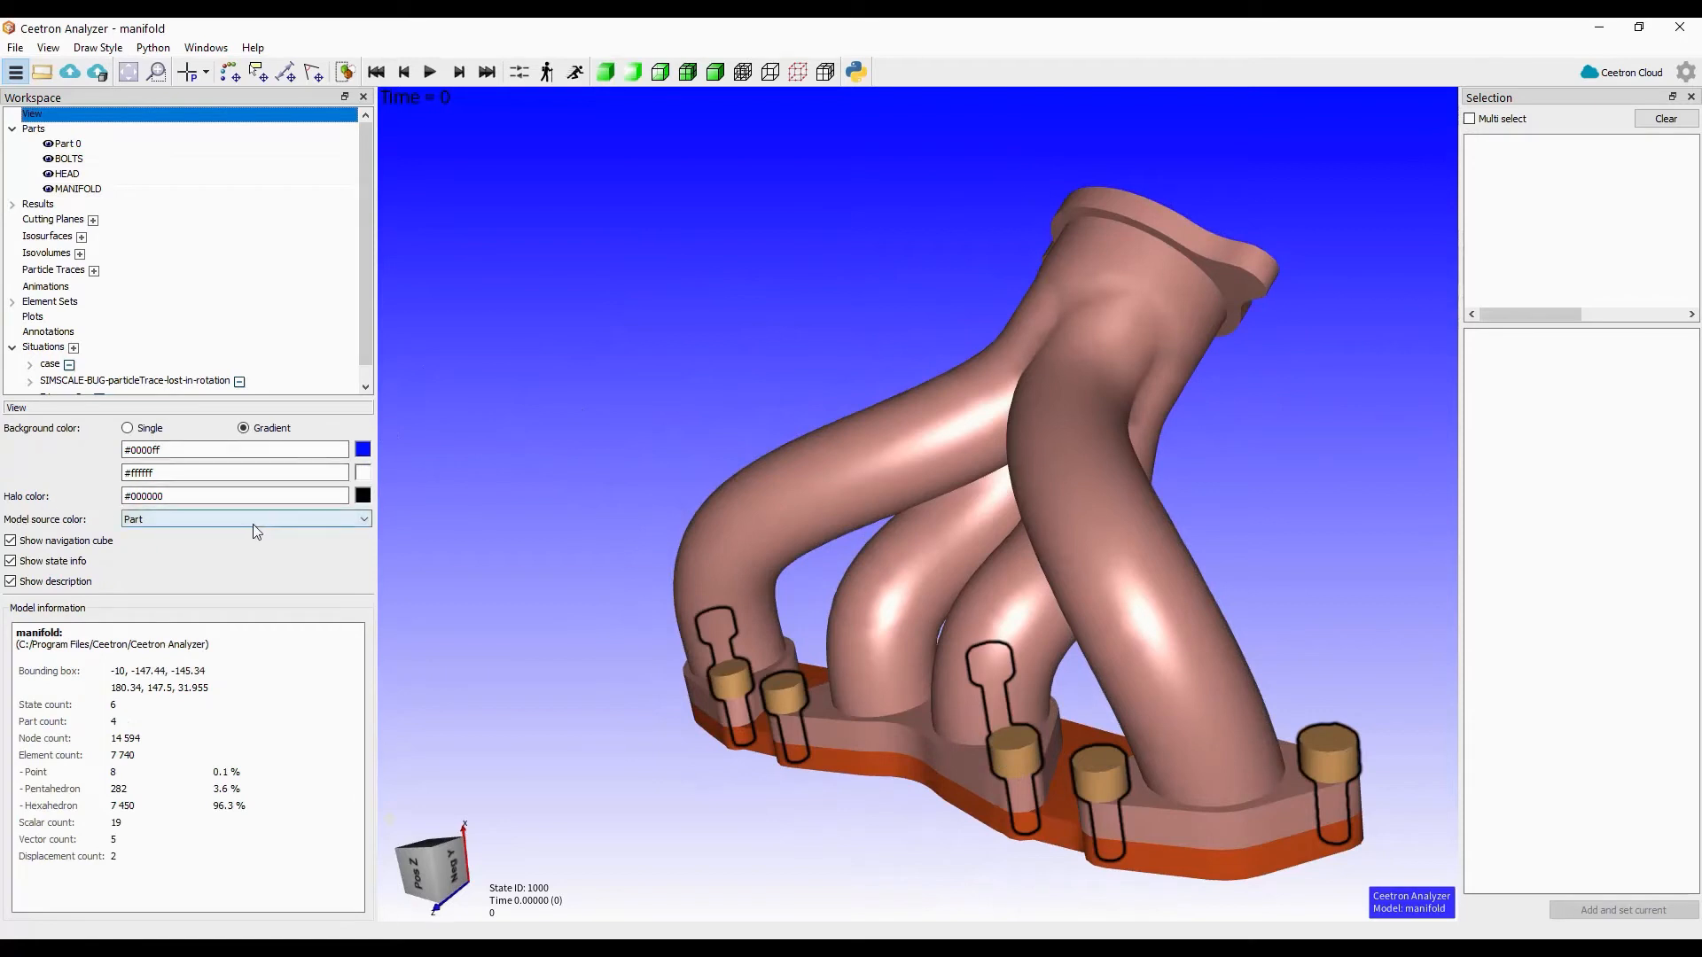
pyautogui.click(350, 518)
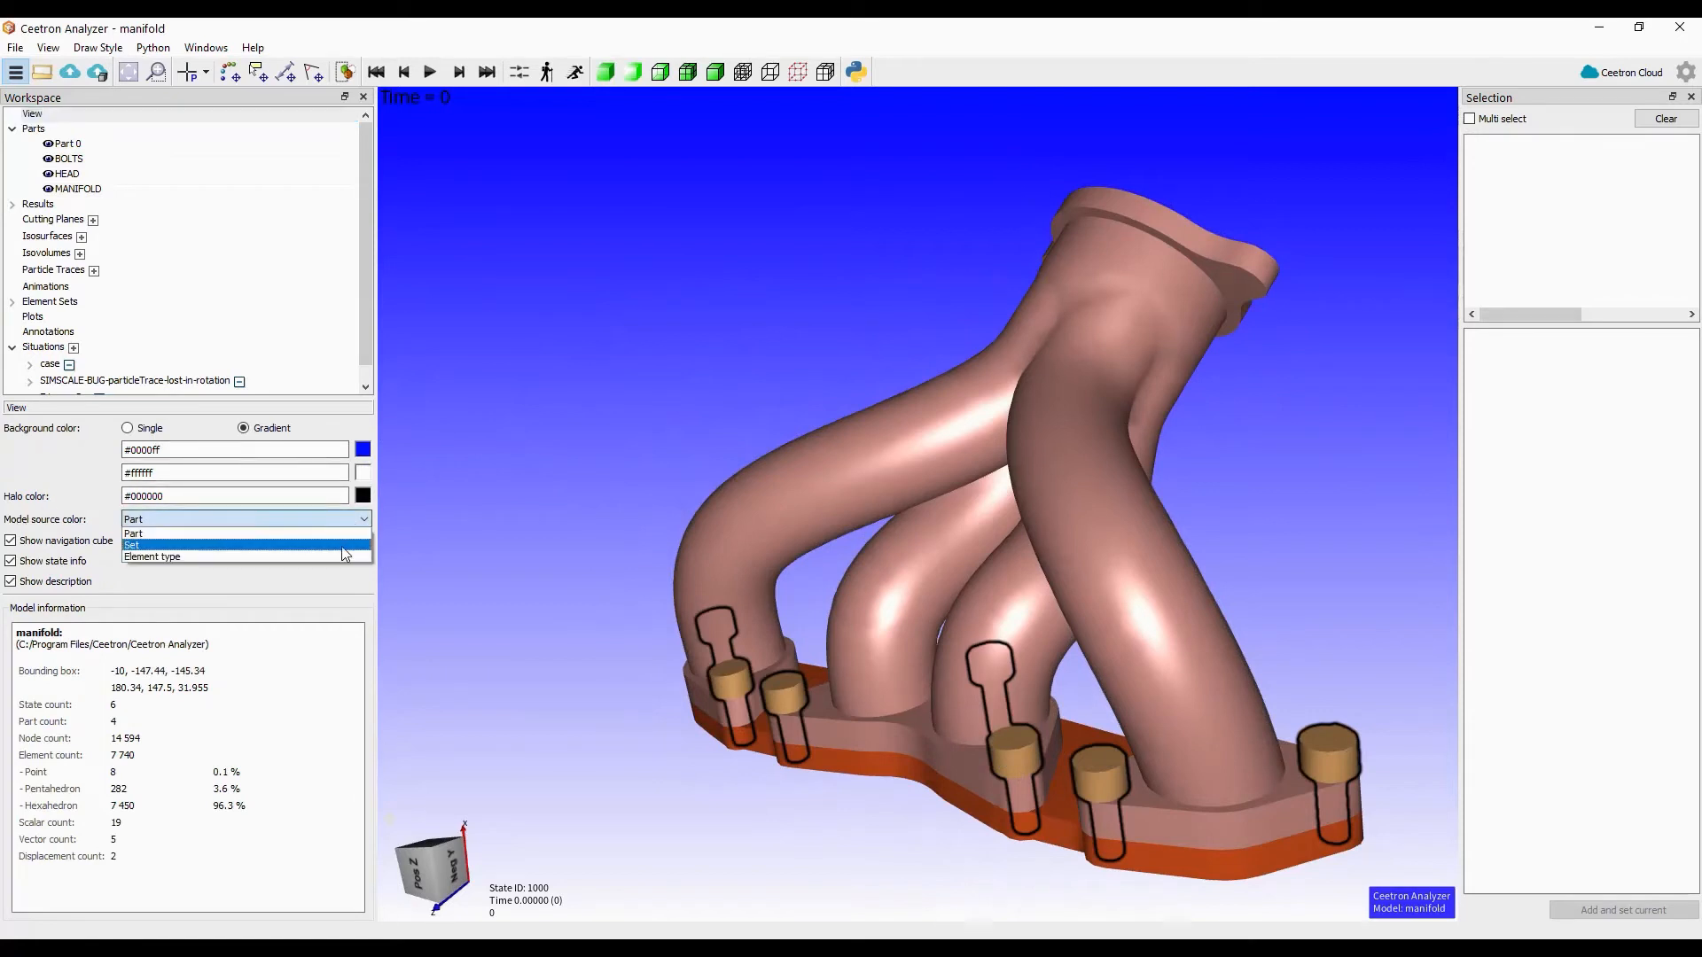
pyautogui.click(343, 546)
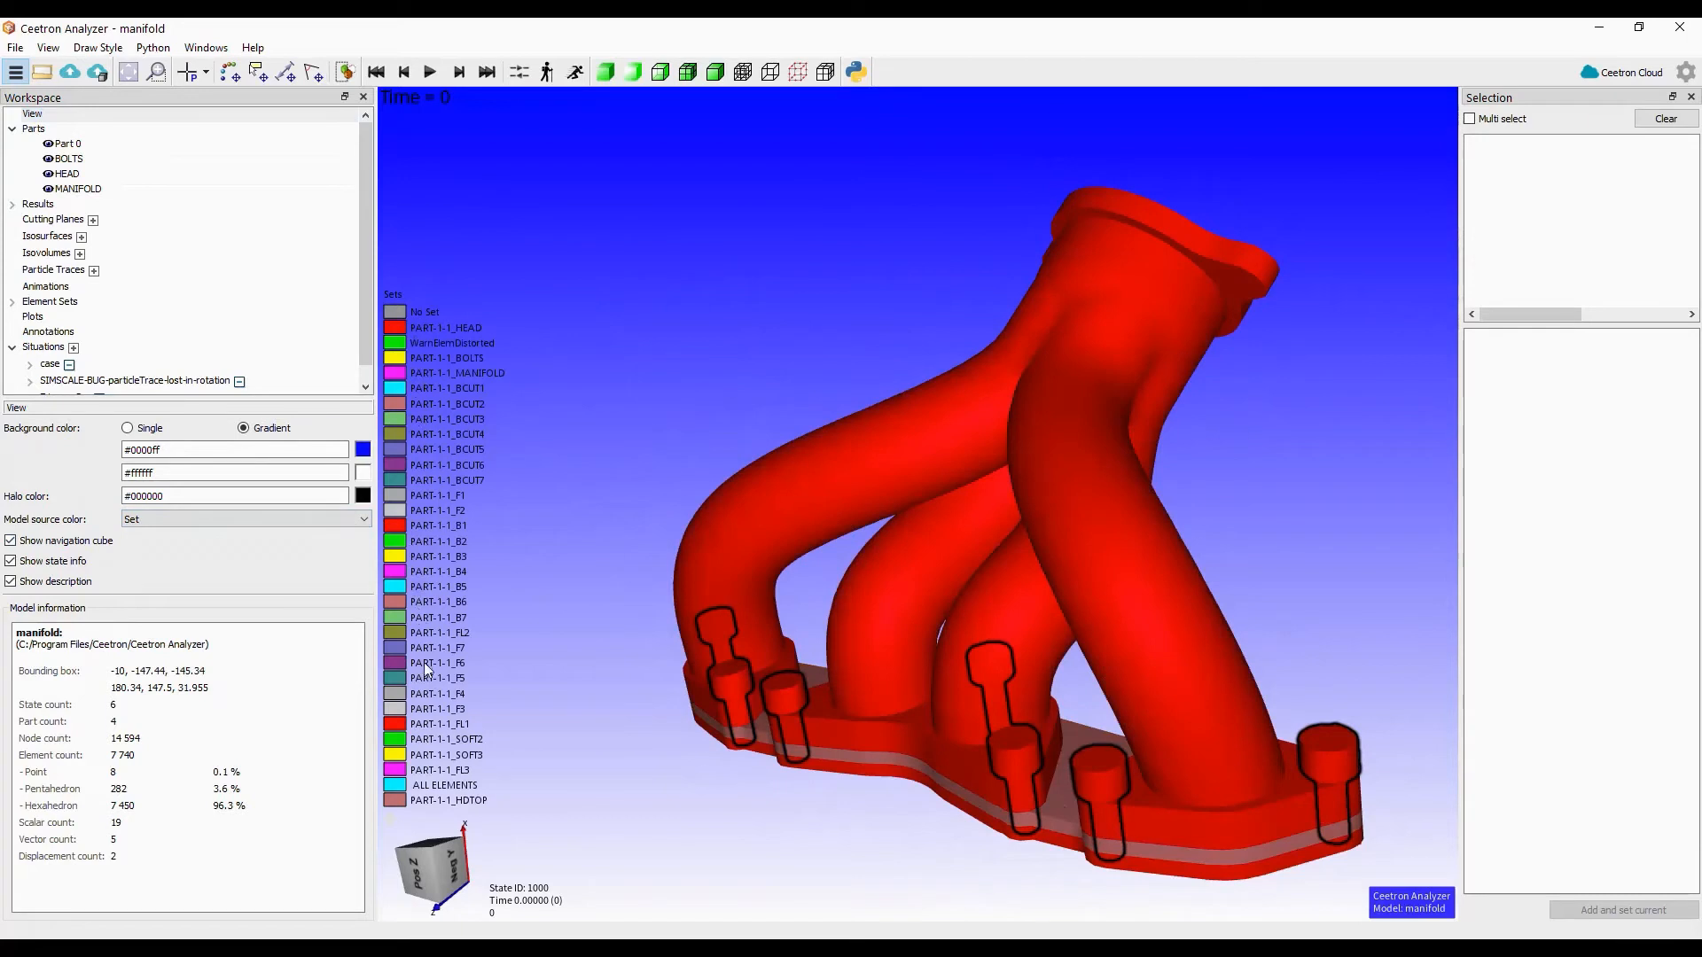
pyautogui.moveTo(1046, 638); pyautogui.dragTo(915, 358)
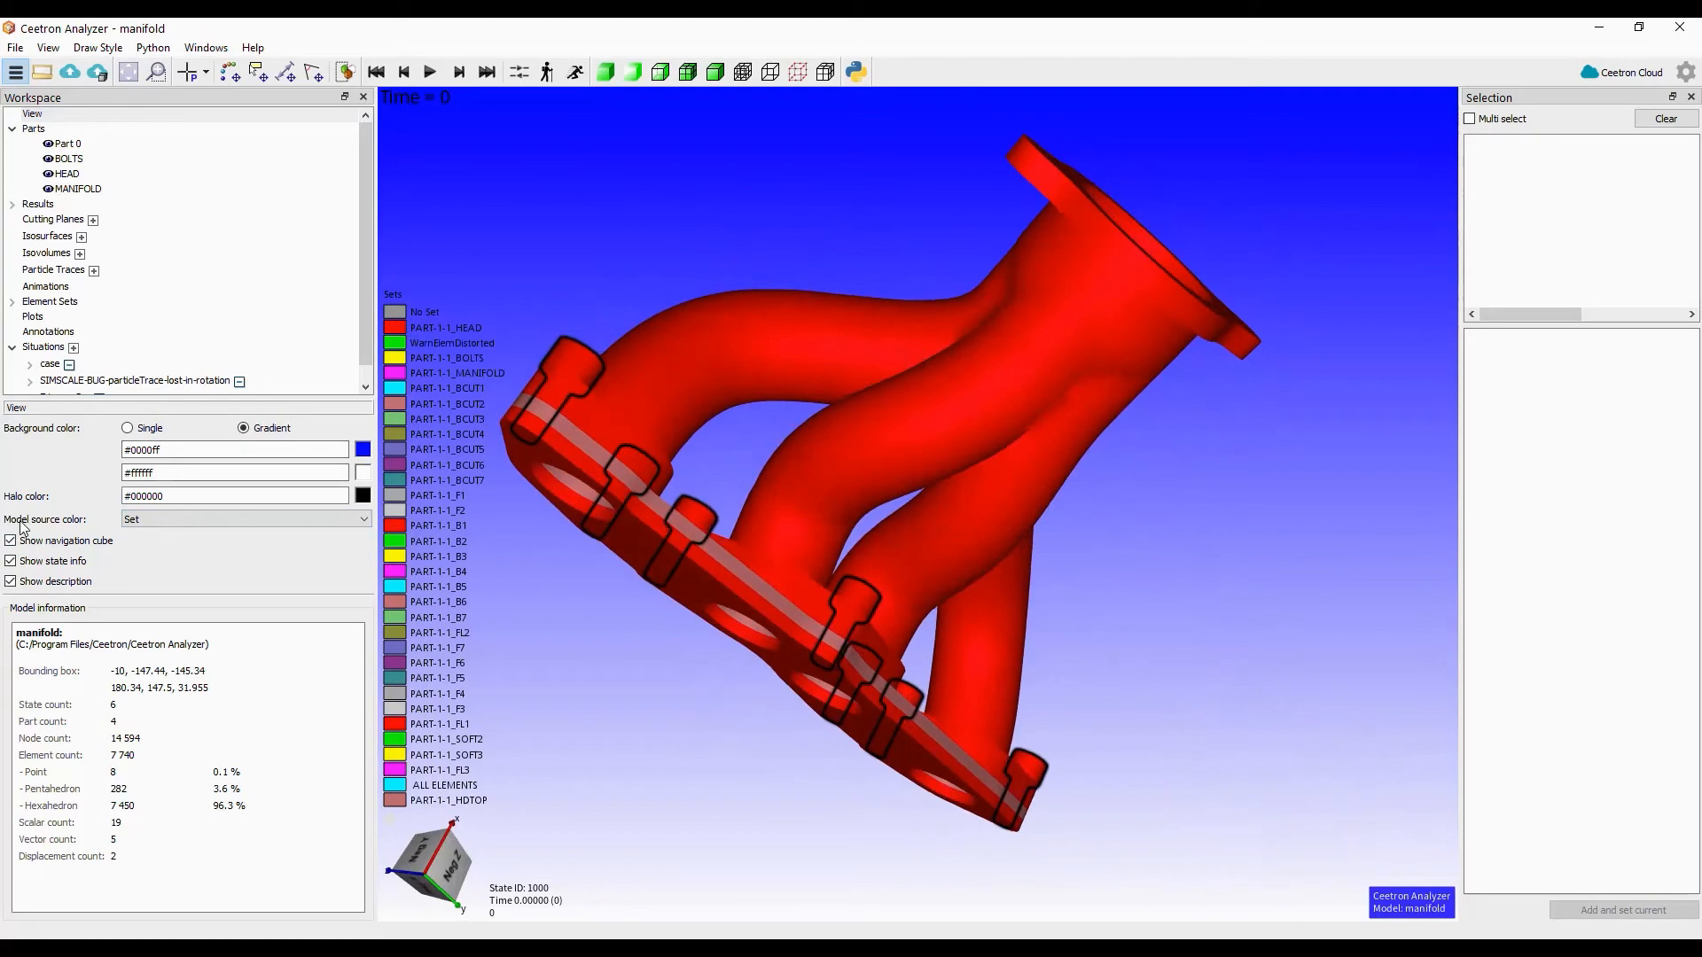
# - Set the model source color to Element type, clear the part selection, and inspect the element coloring from several angles
pyautogui.click(153, 520)
pyautogui.click(152, 554)
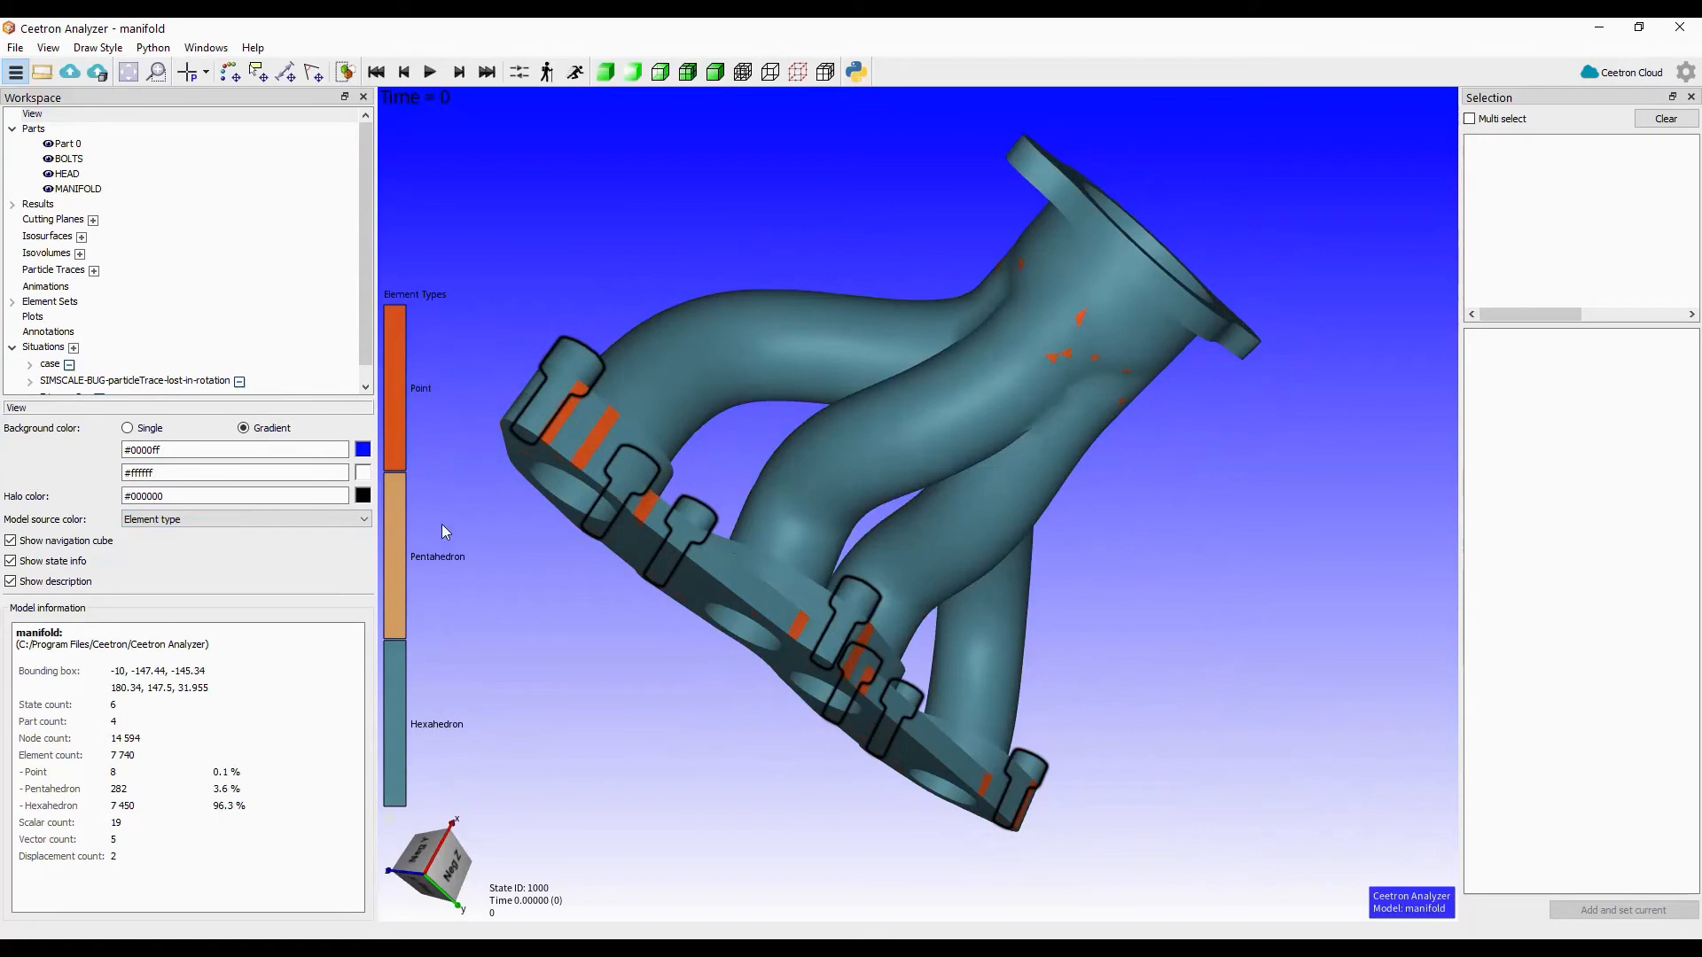
pyautogui.moveTo(638, 311); pyautogui.dragTo(1274, 620, button='middle')
pyautogui.click(1011, 345)
pyautogui.moveTo(1210, 390); pyautogui.dragTo(828, 266)
pyautogui.moveTo(1215, 683); pyautogui.dragTo(1107, 270)
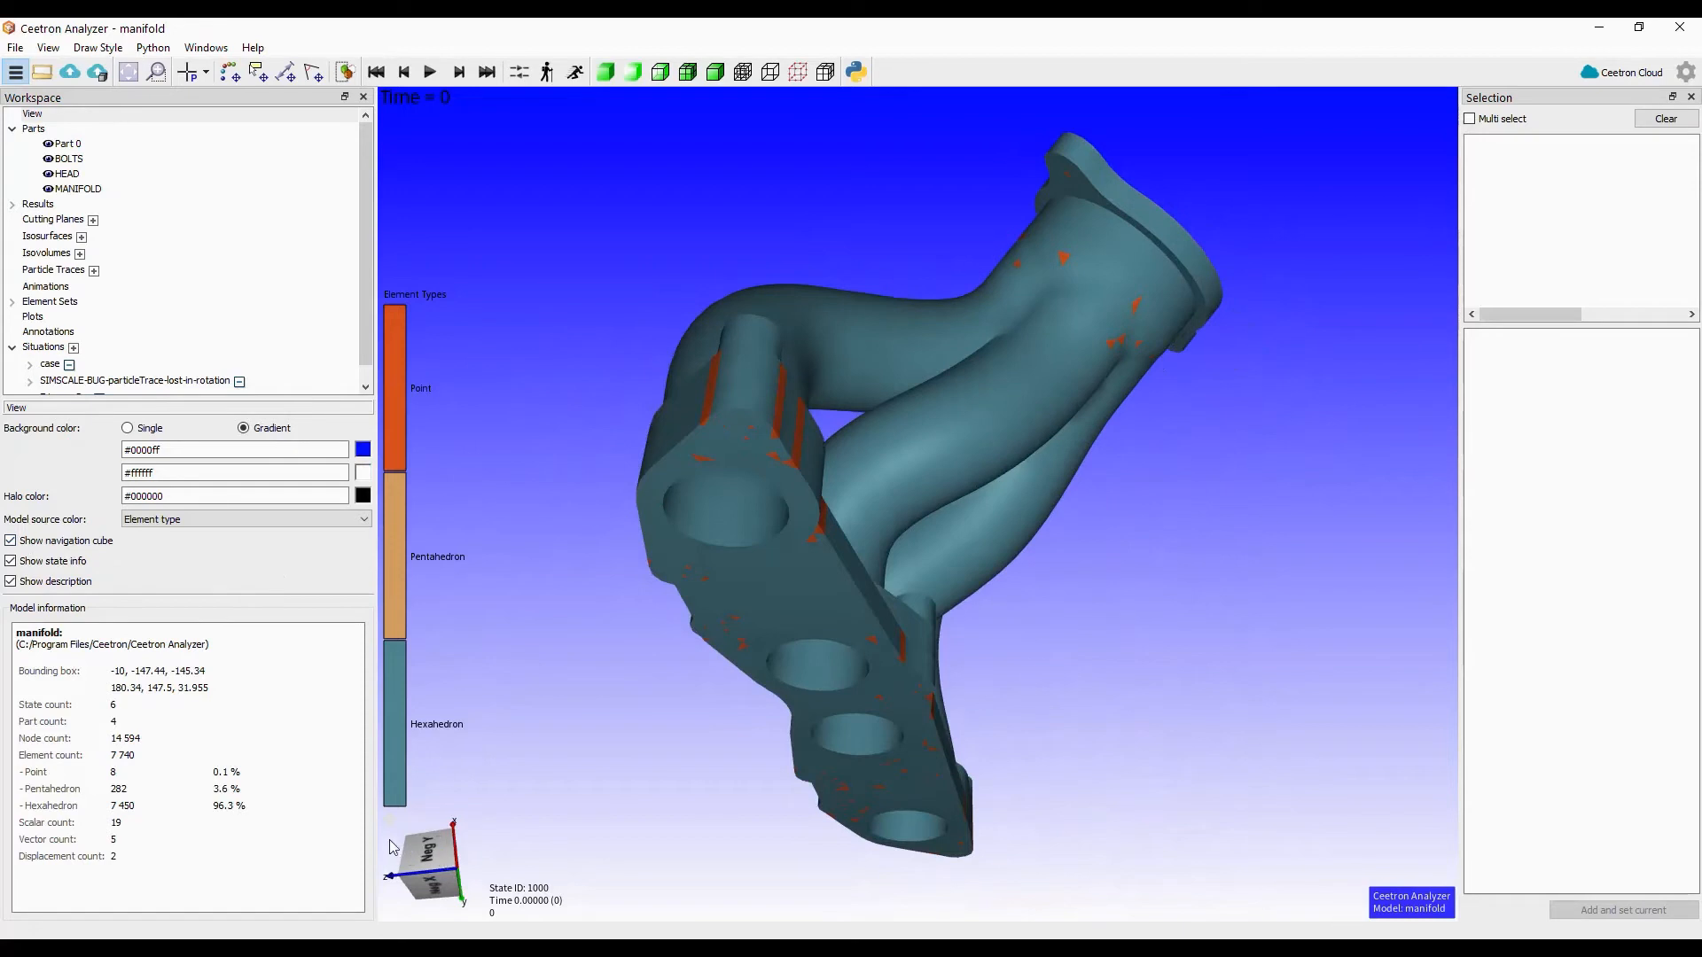
# - Toggle the navigation cube off and on twice, leaving it shown
pyautogui.click(11, 542)
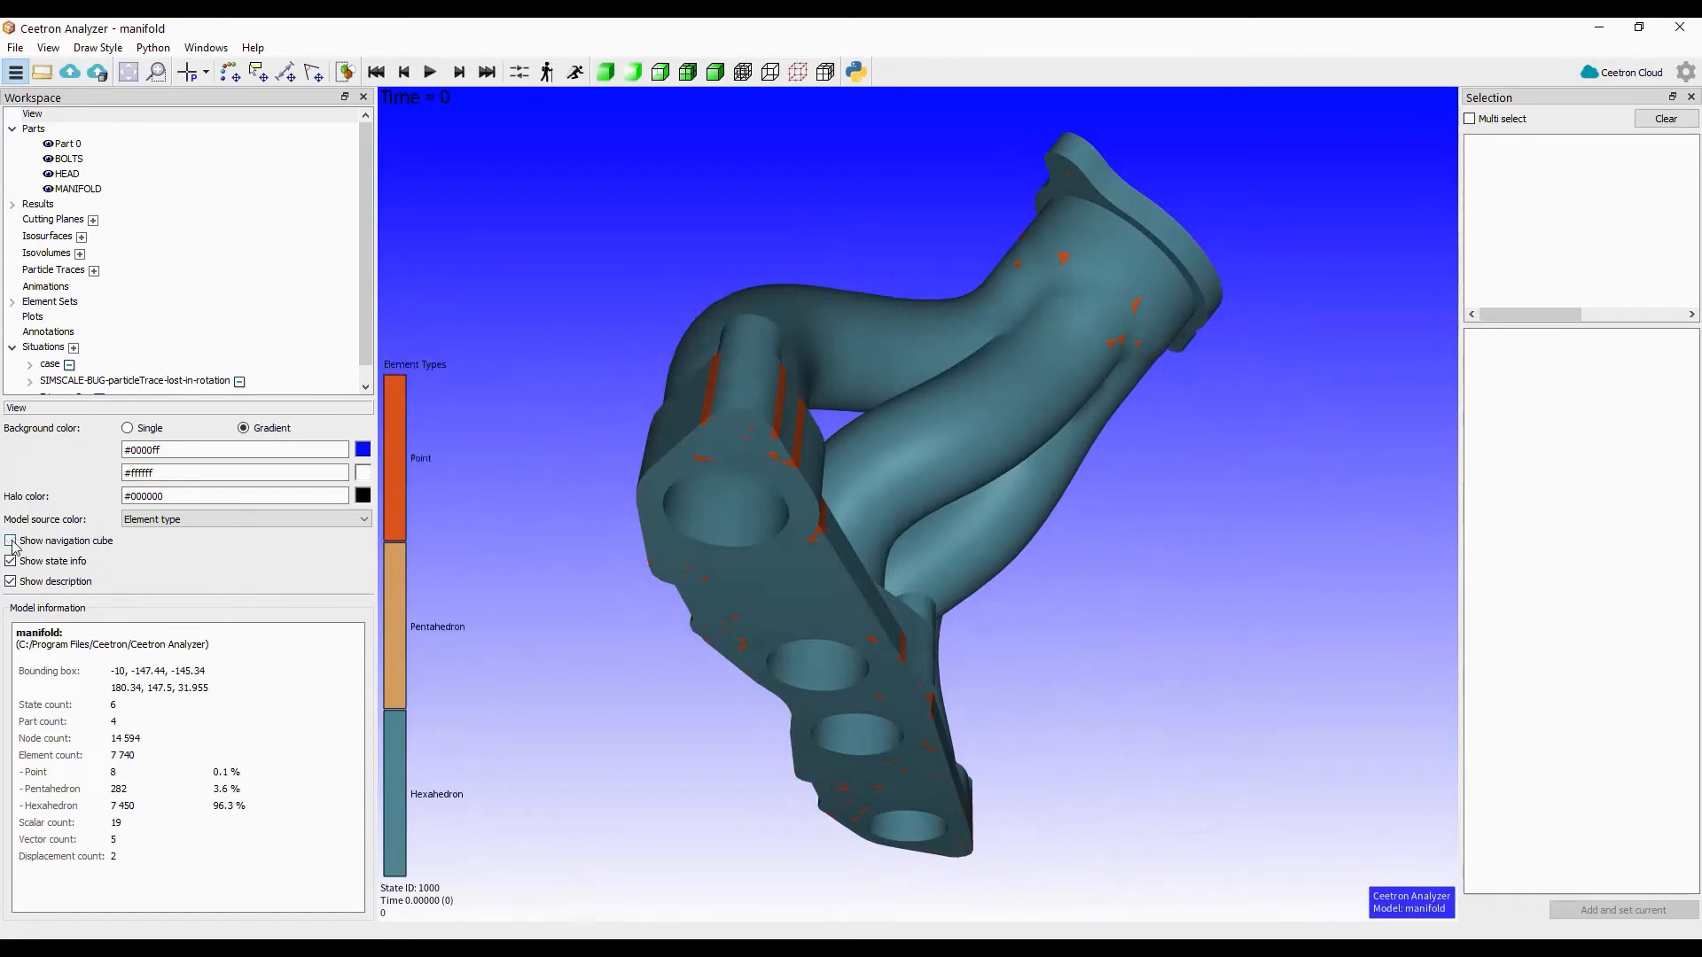
pyautogui.click(12, 541)
pyautogui.click(12, 541)
pyautogui.click(12, 541)
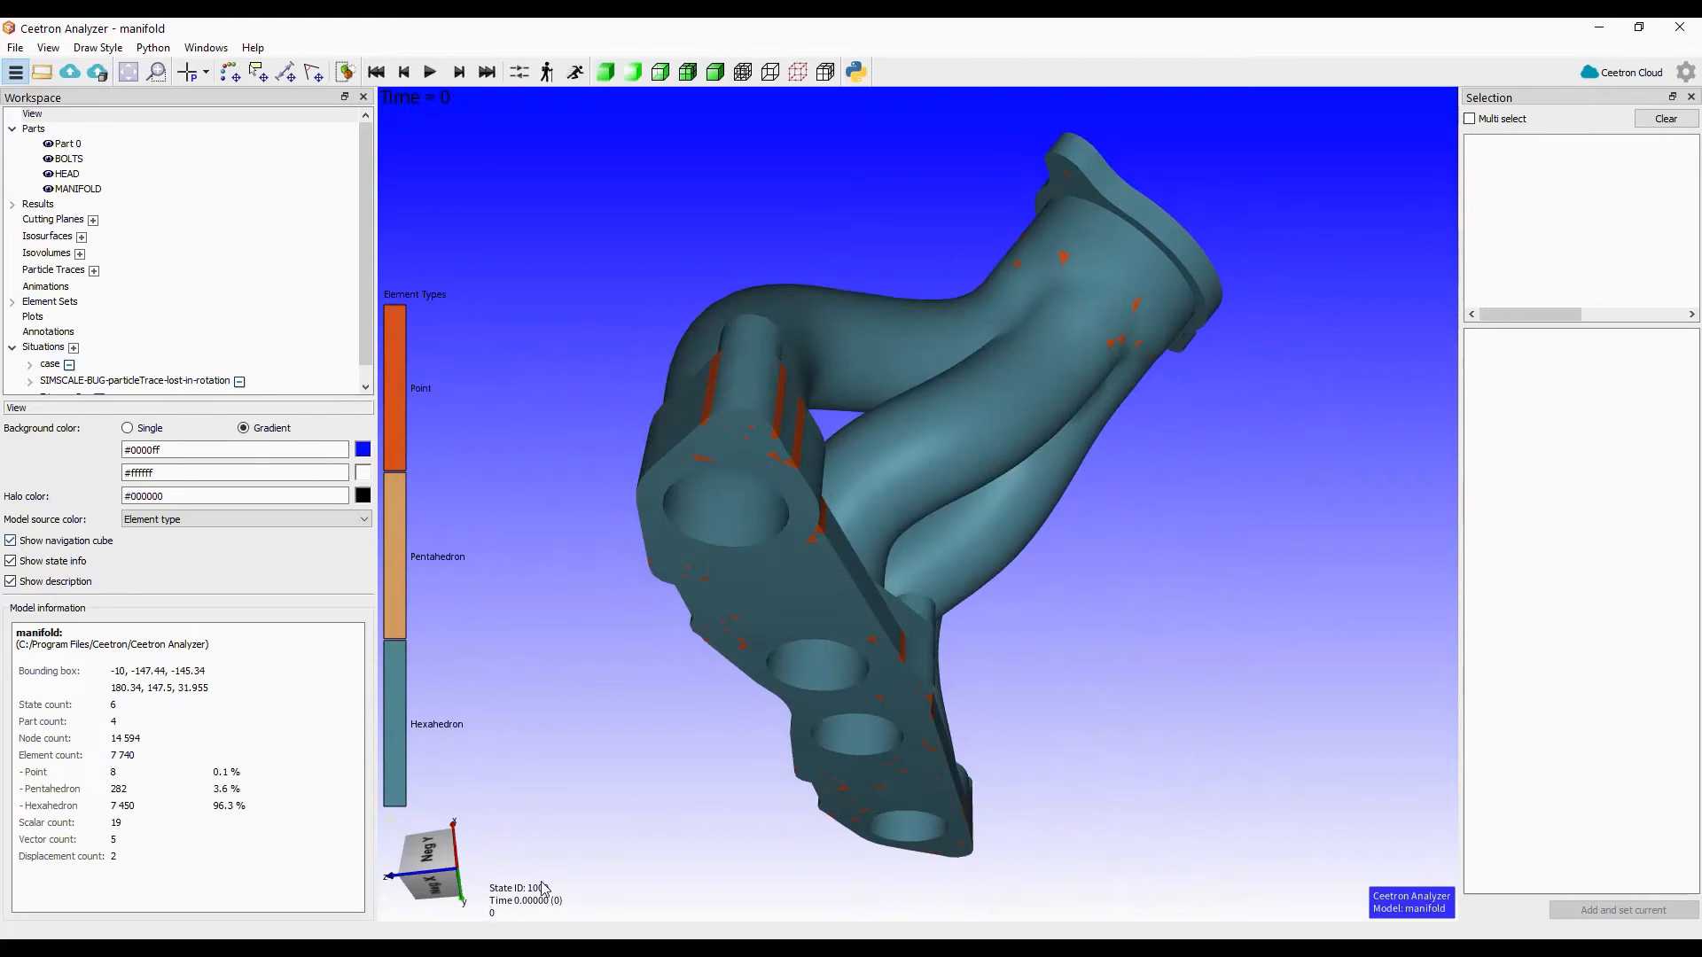
# - Turn the state info and the description in the view off and back on, one after the other
pyautogui.click(11, 563)
pyautogui.click(11, 562)
pyautogui.click(10, 582)
pyautogui.click(11, 582)
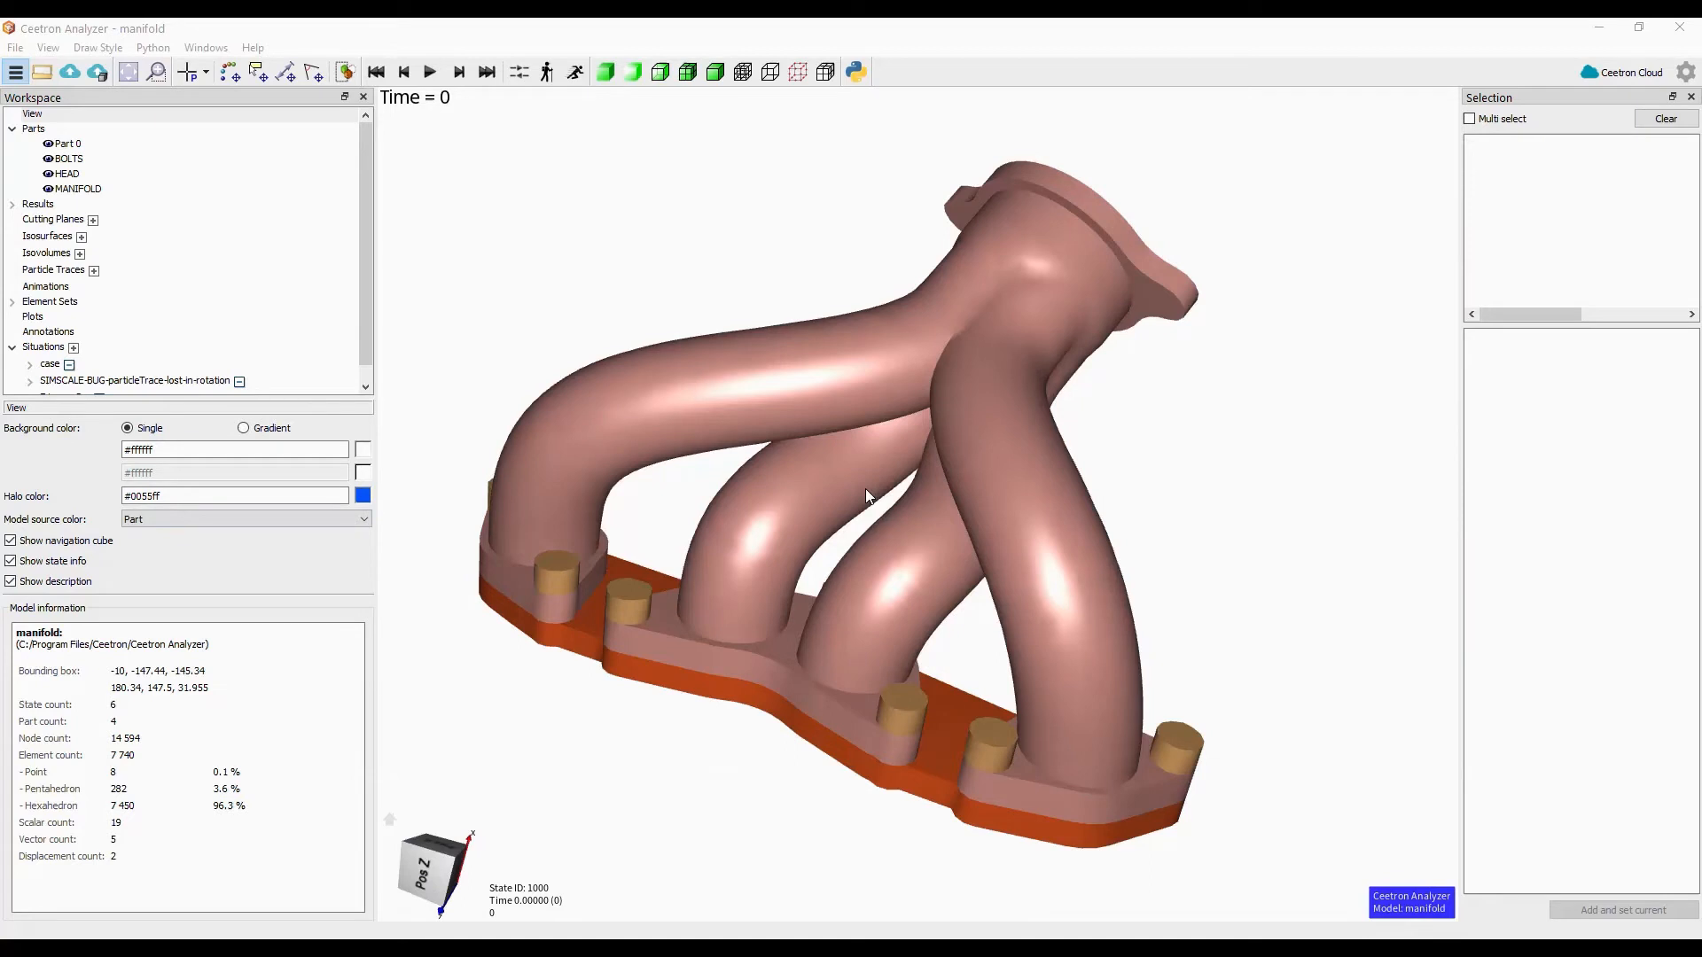
# - Hide and show again the BOLTS, HEAD and MANIFOLD parts one at a time
pyautogui.moveTo(865, 487); pyautogui.dragTo(888, 540)
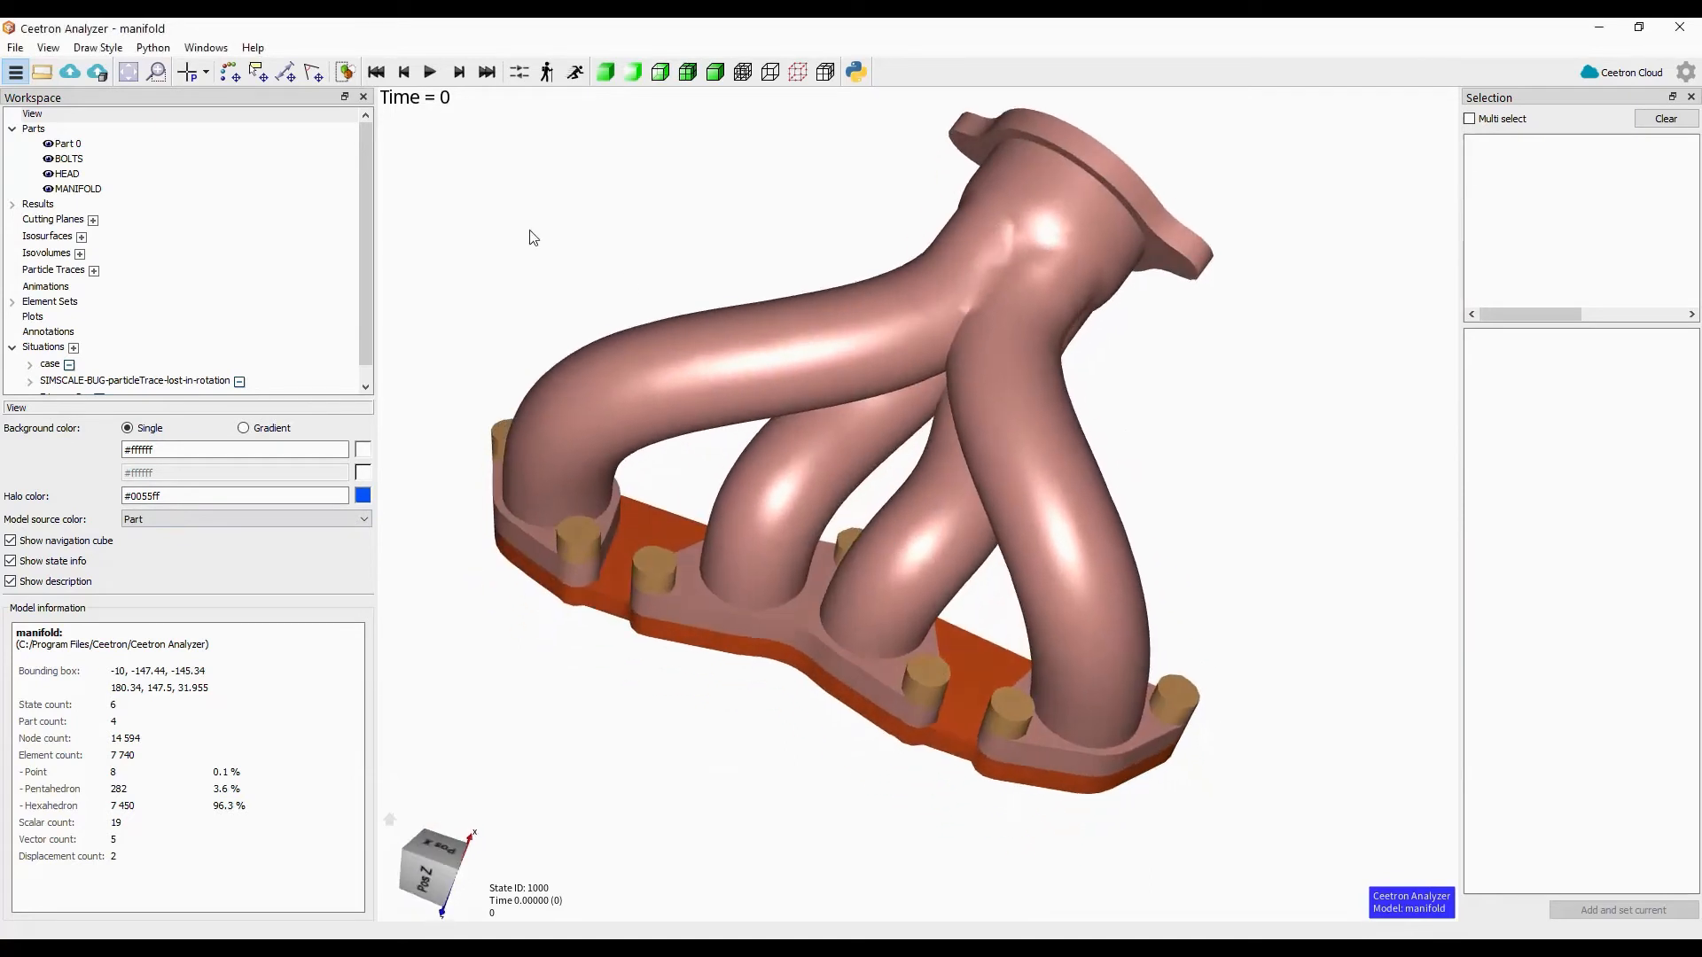
pyautogui.click(49, 159)
pyautogui.click(49, 159)
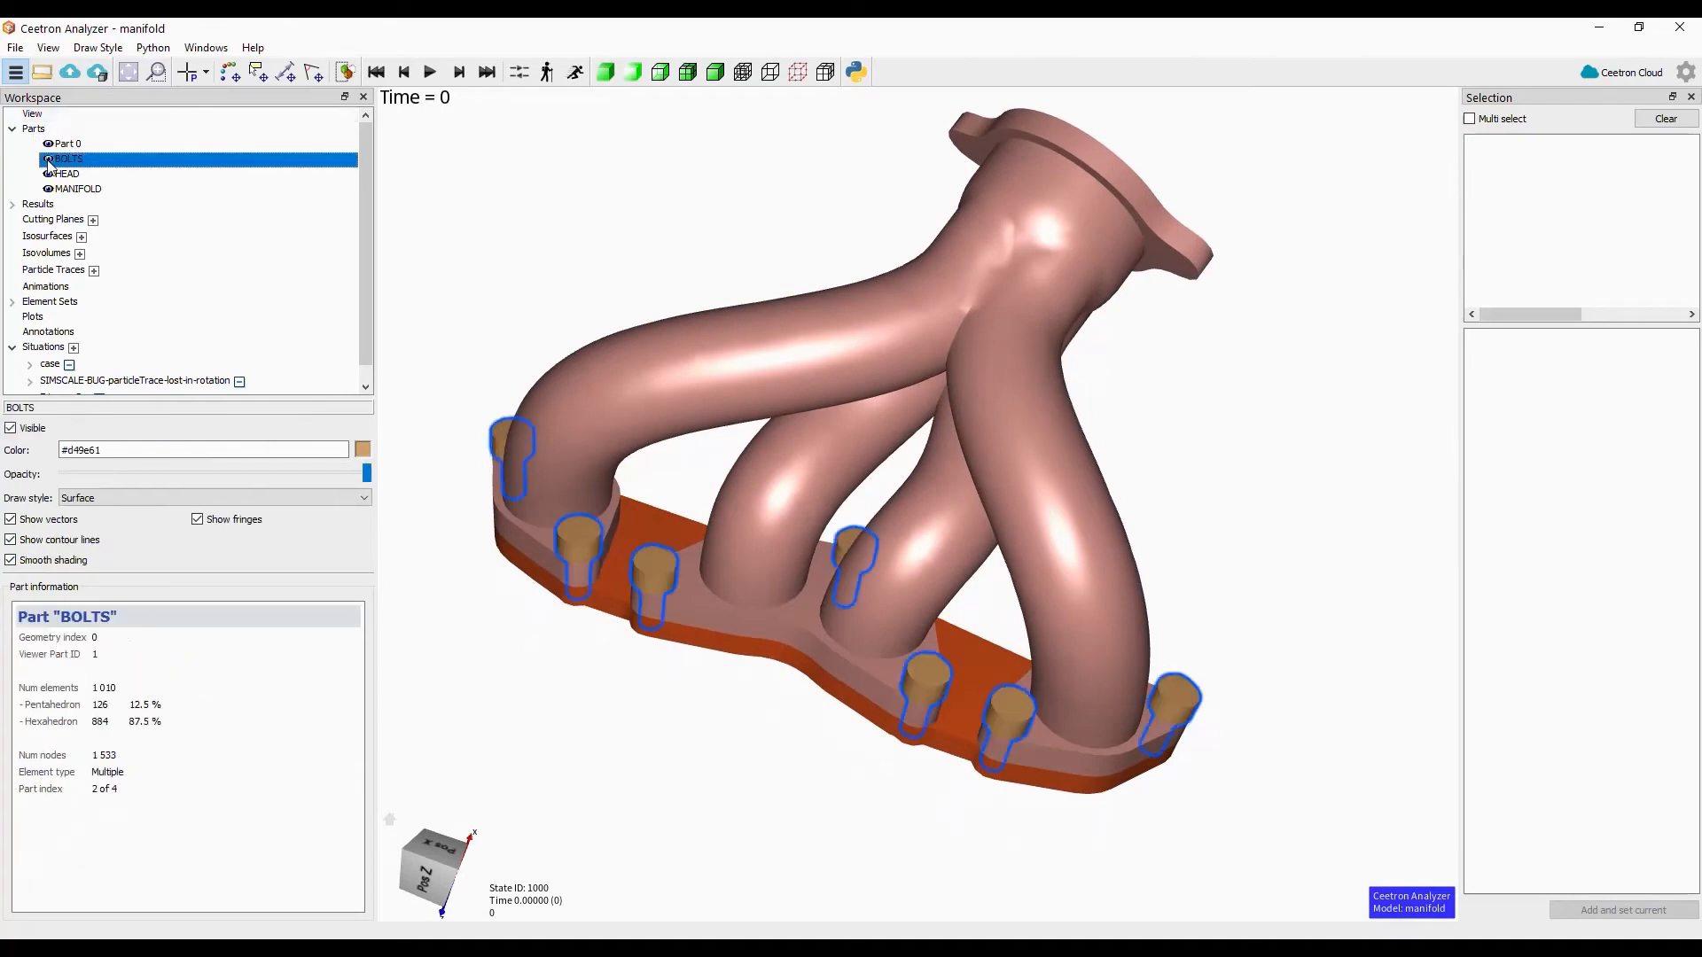
pyautogui.click(49, 175)
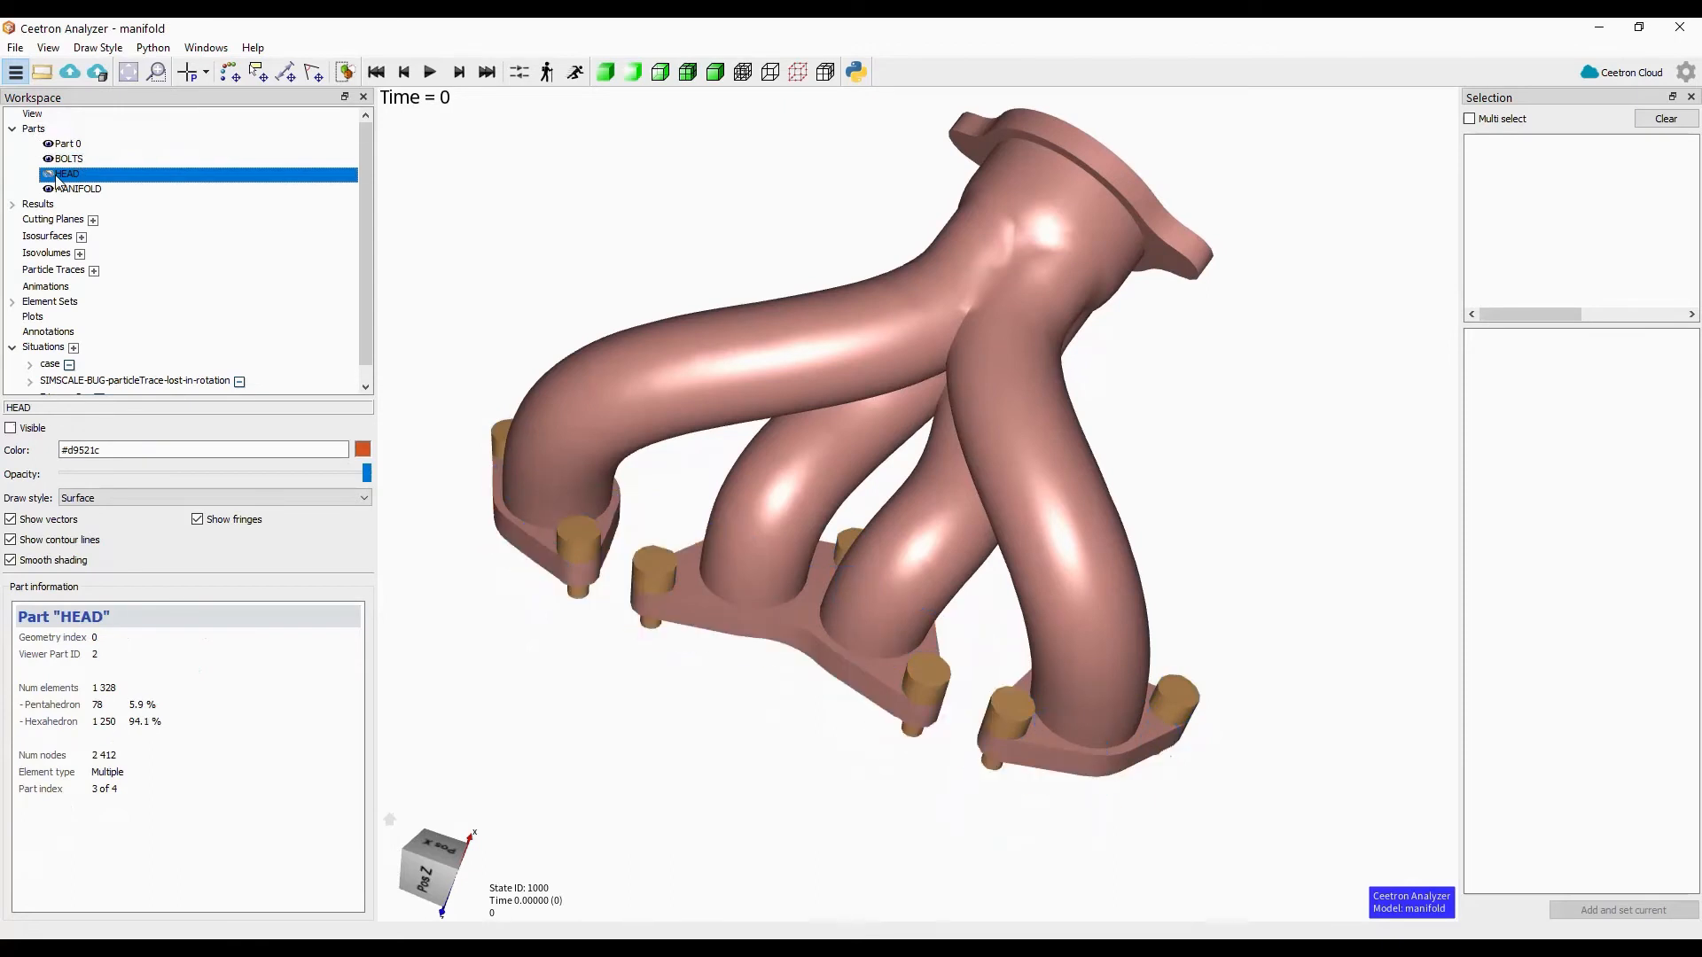
pyautogui.click(50, 174)
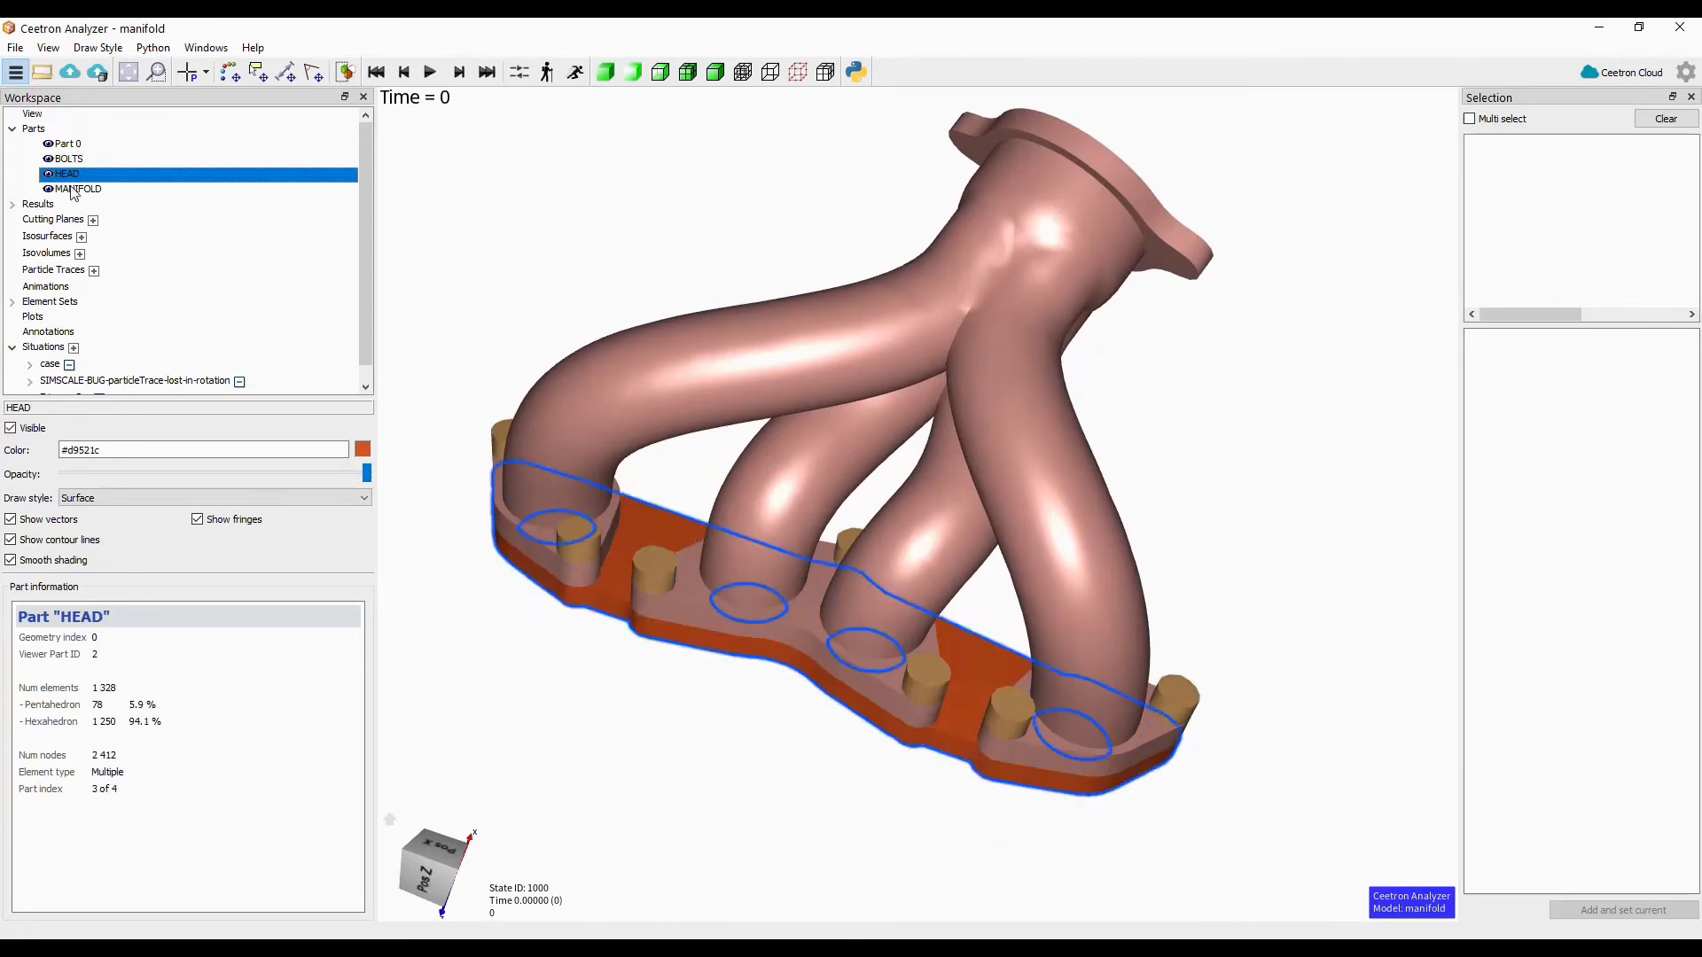
pyautogui.click(76, 188)
pyautogui.click(11, 428)
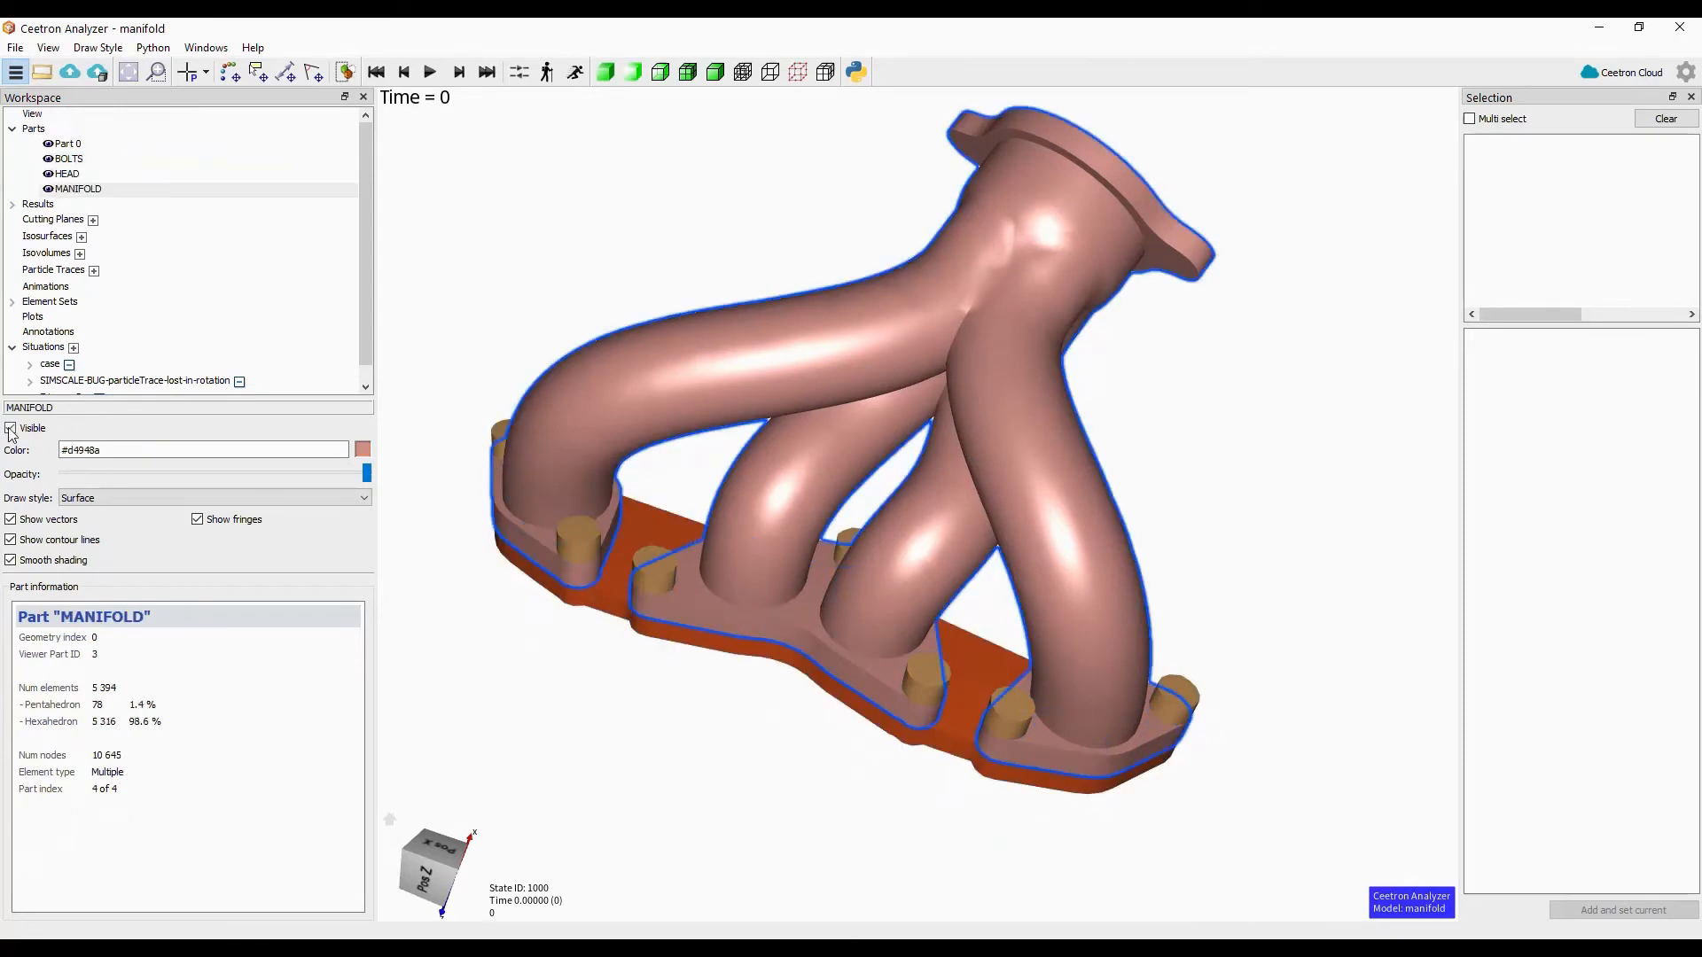
pyautogui.click(11, 428)
# - Set the MANIFOLD part's color to blue (#0000ff) and try its opacity setting, leaving it fully opaque
pyautogui.click(100, 449)
pyautogui.click(362, 449)
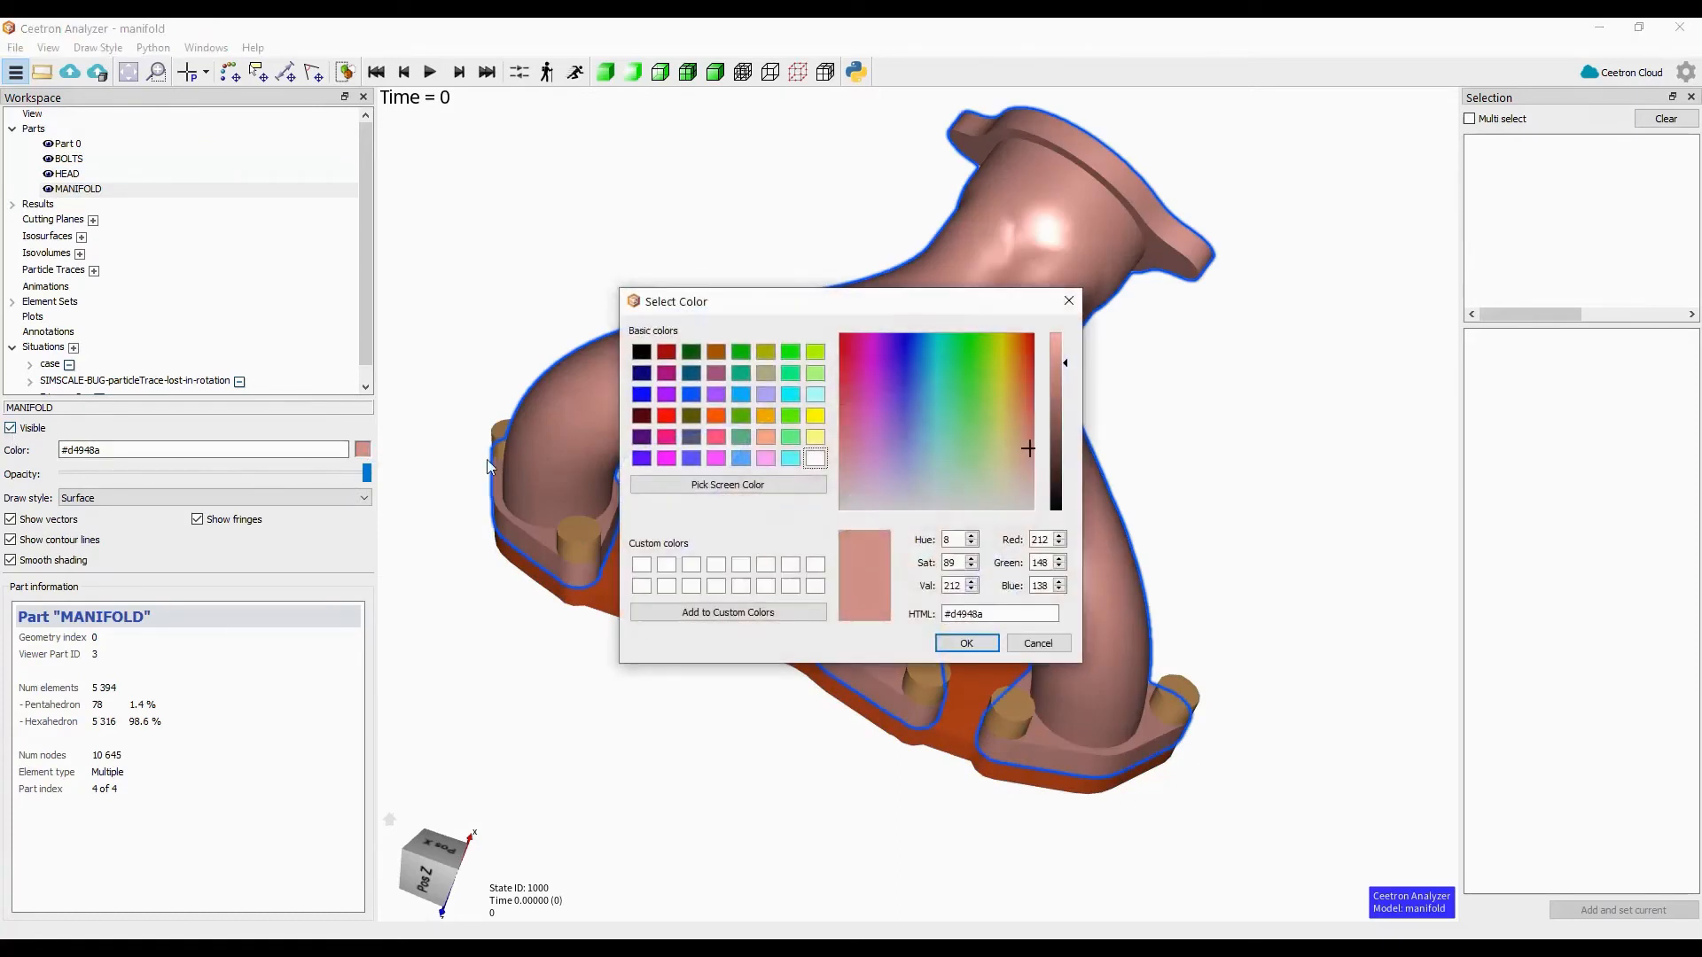
pyautogui.click(640, 394)
pyautogui.click(968, 642)
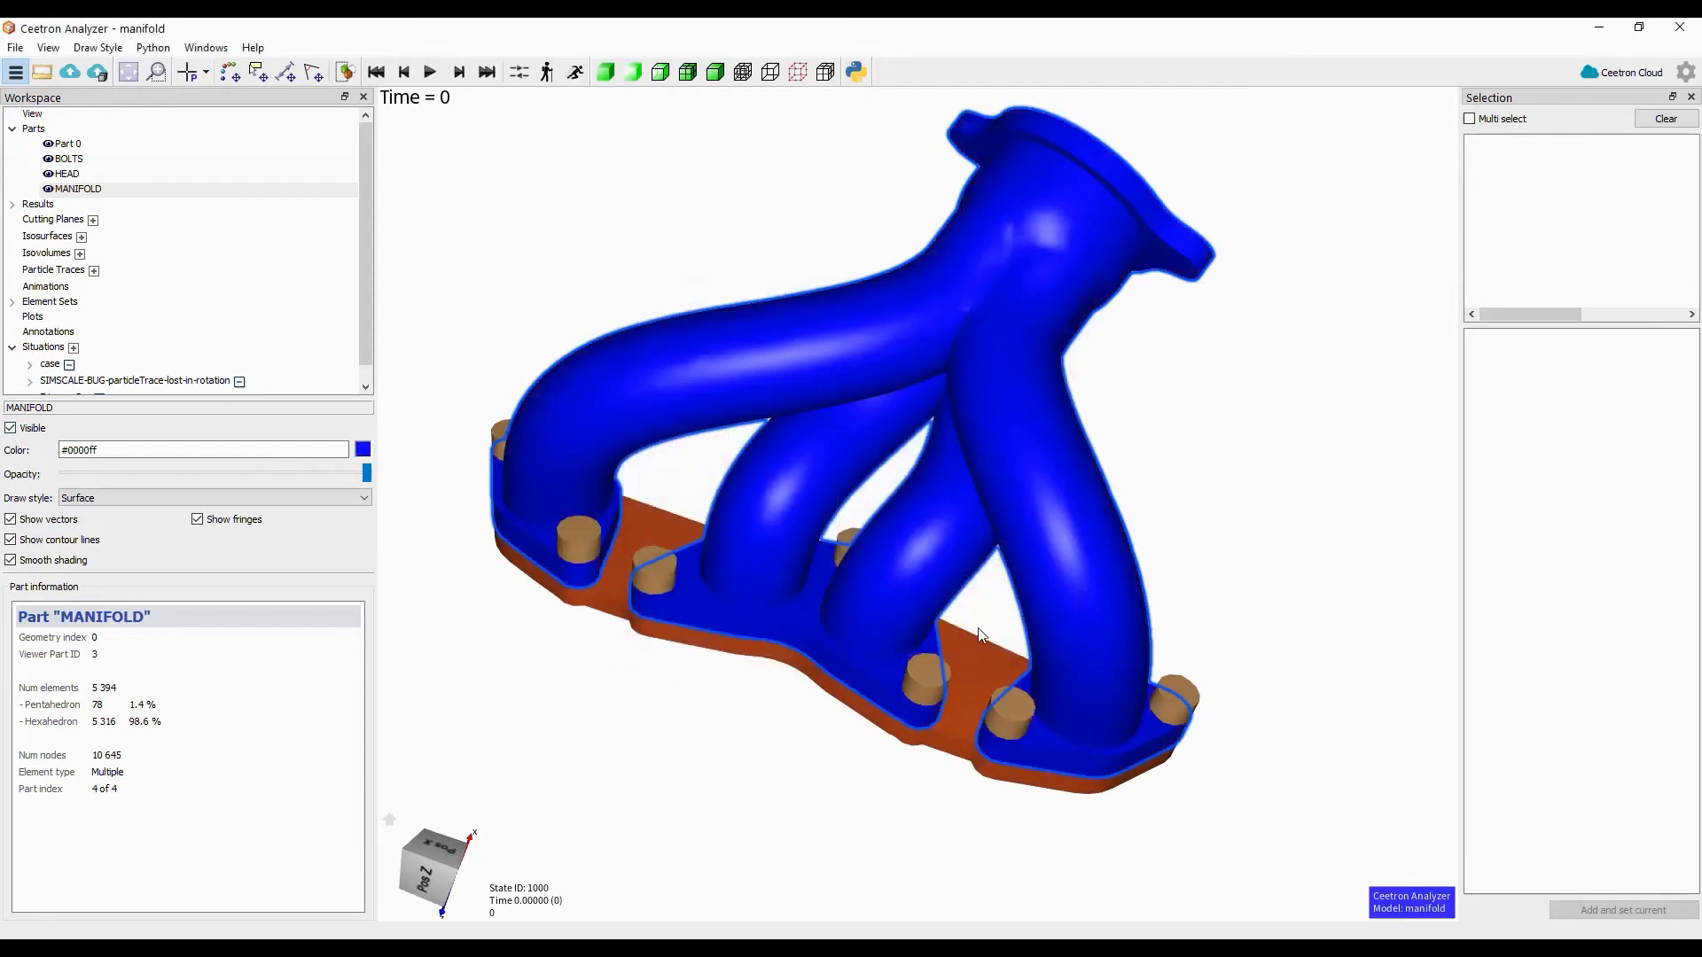
pyautogui.moveTo(368, 474)
pyautogui.mouseDown()
pyautogui.moveTo(65, 492)
pyautogui.moveTo(375, 469)
pyautogui.mouseUp()
# - Try the Surface mesh, Surface outline mesh and Outline draw styles on the MANIFOLD part
pyautogui.click(302, 498)
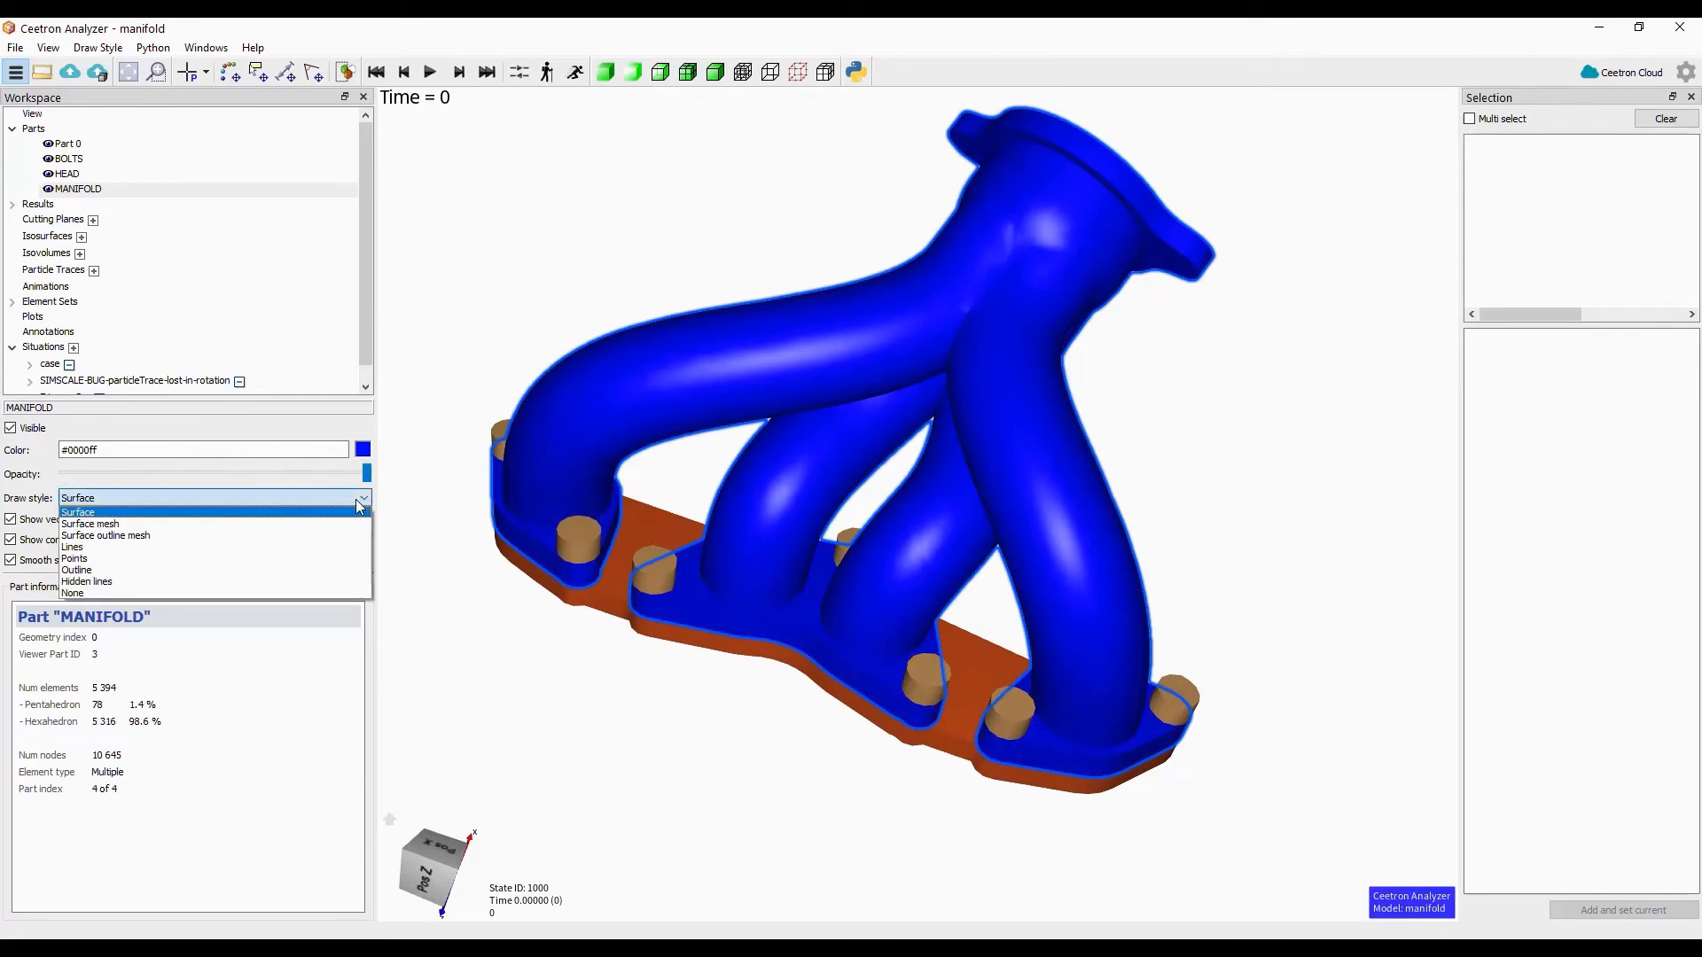
pyautogui.click(287, 529)
pyautogui.moveTo(425, 496); pyautogui.dragTo(578, 433)
pyautogui.click(227, 498)
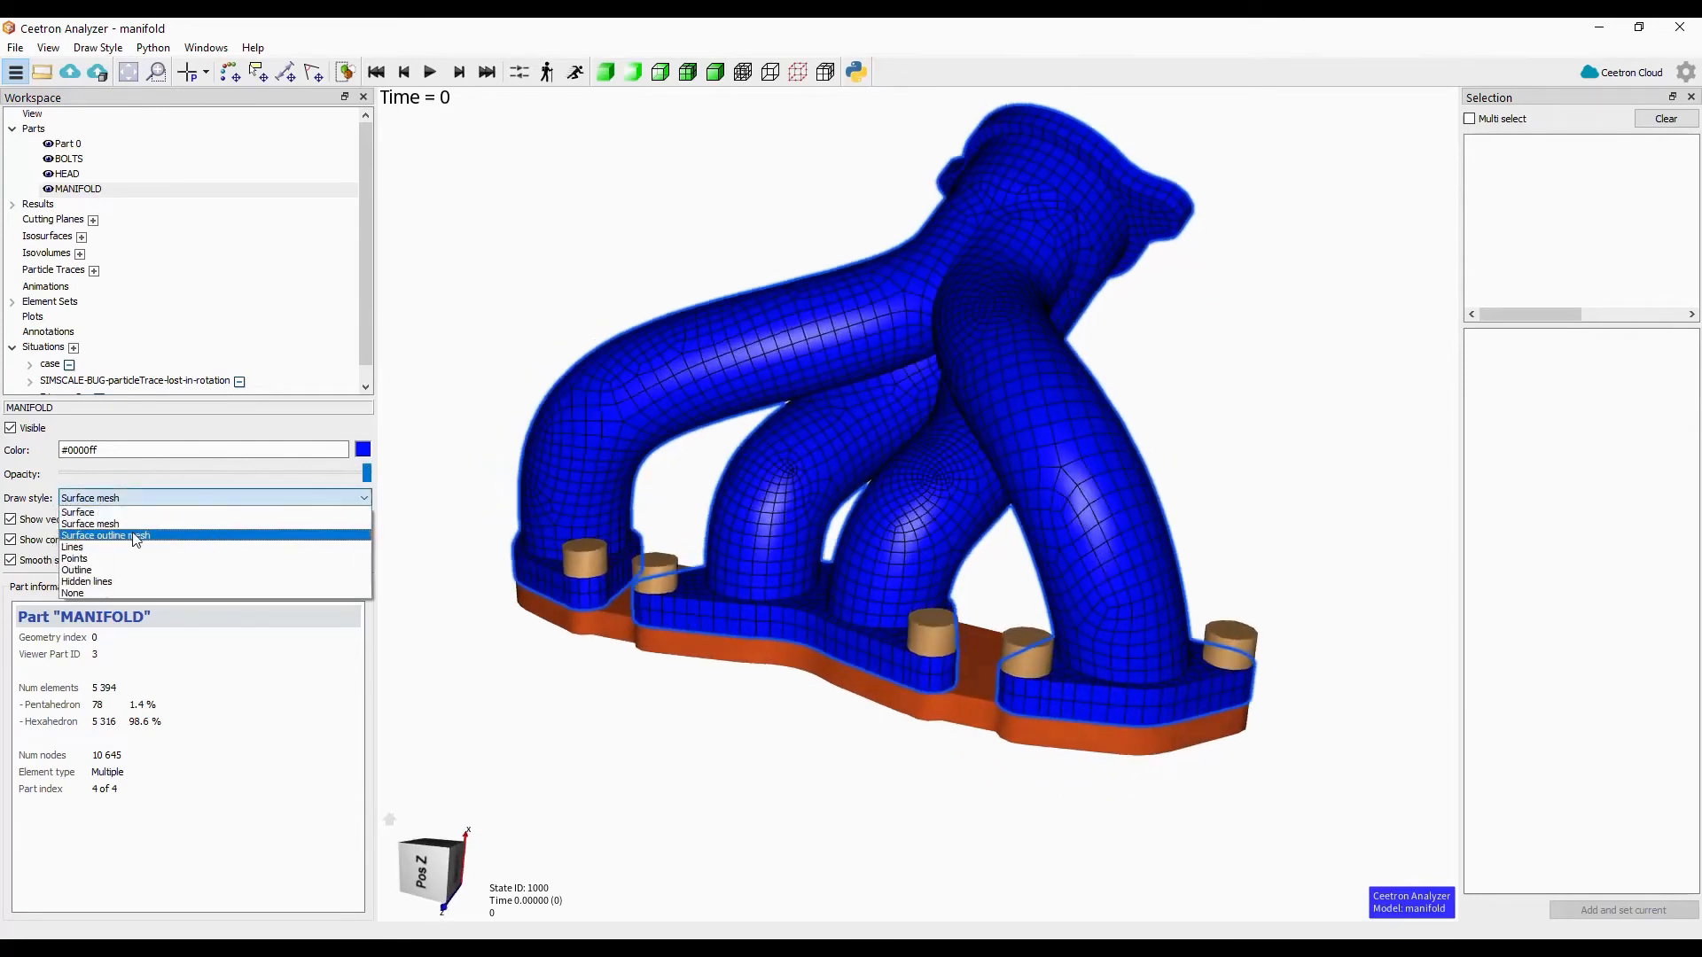
pyautogui.click(131, 535)
pyautogui.click(175, 498)
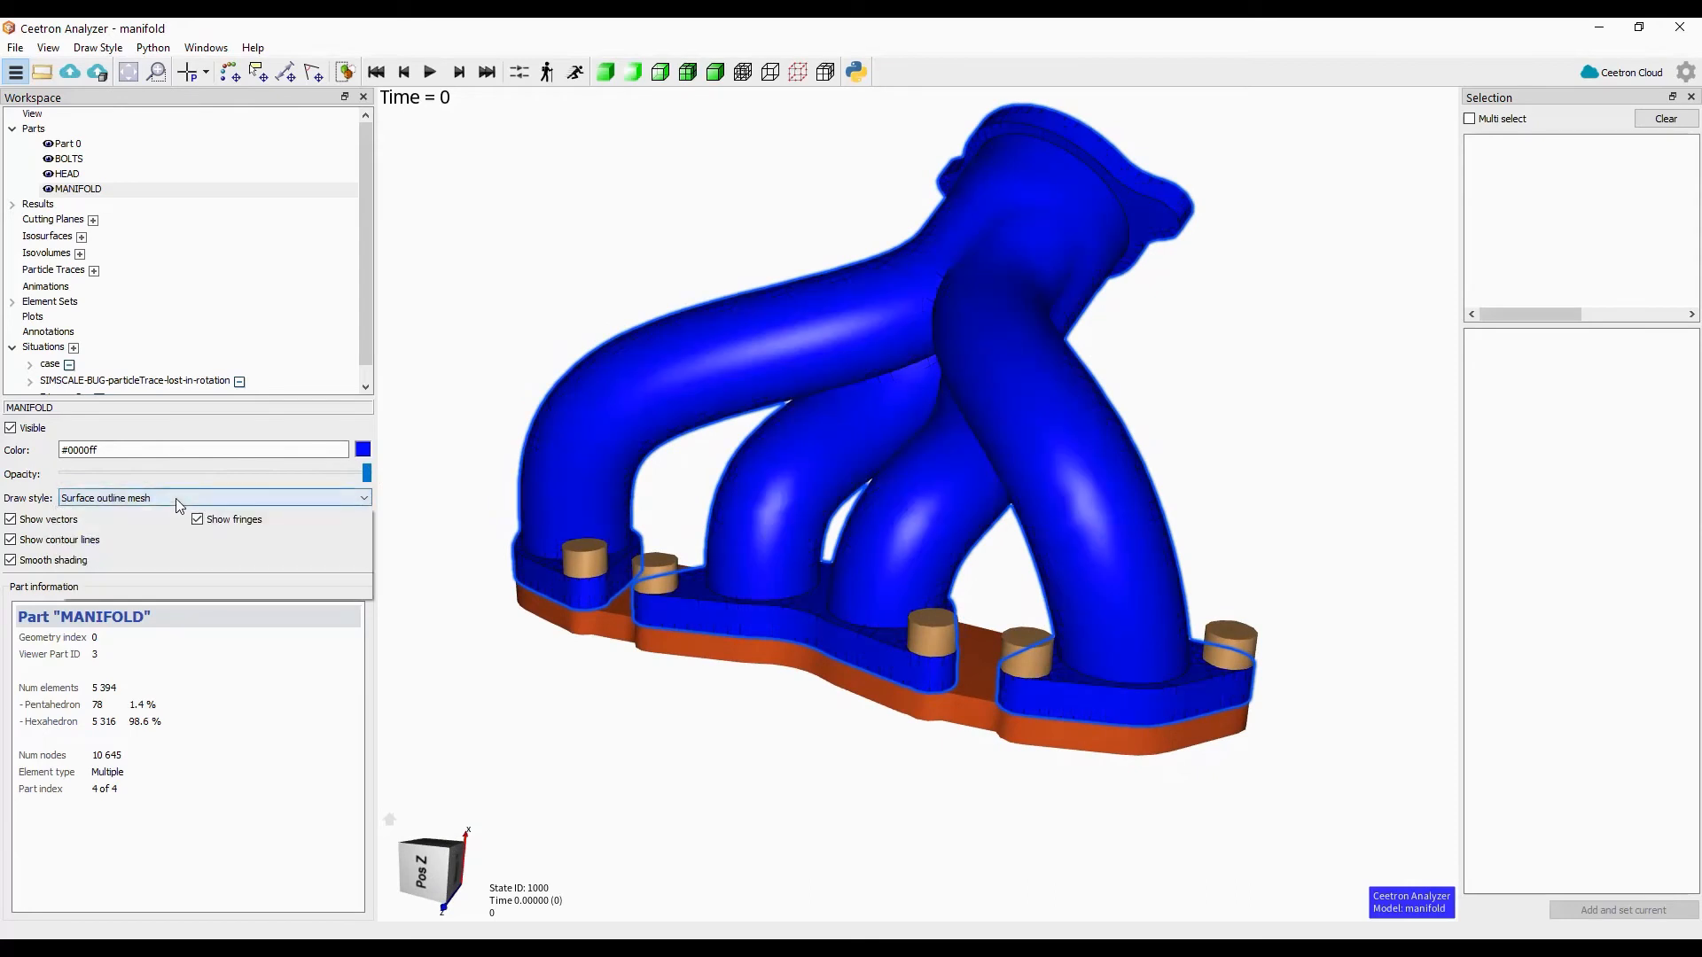
pyautogui.click(89, 570)
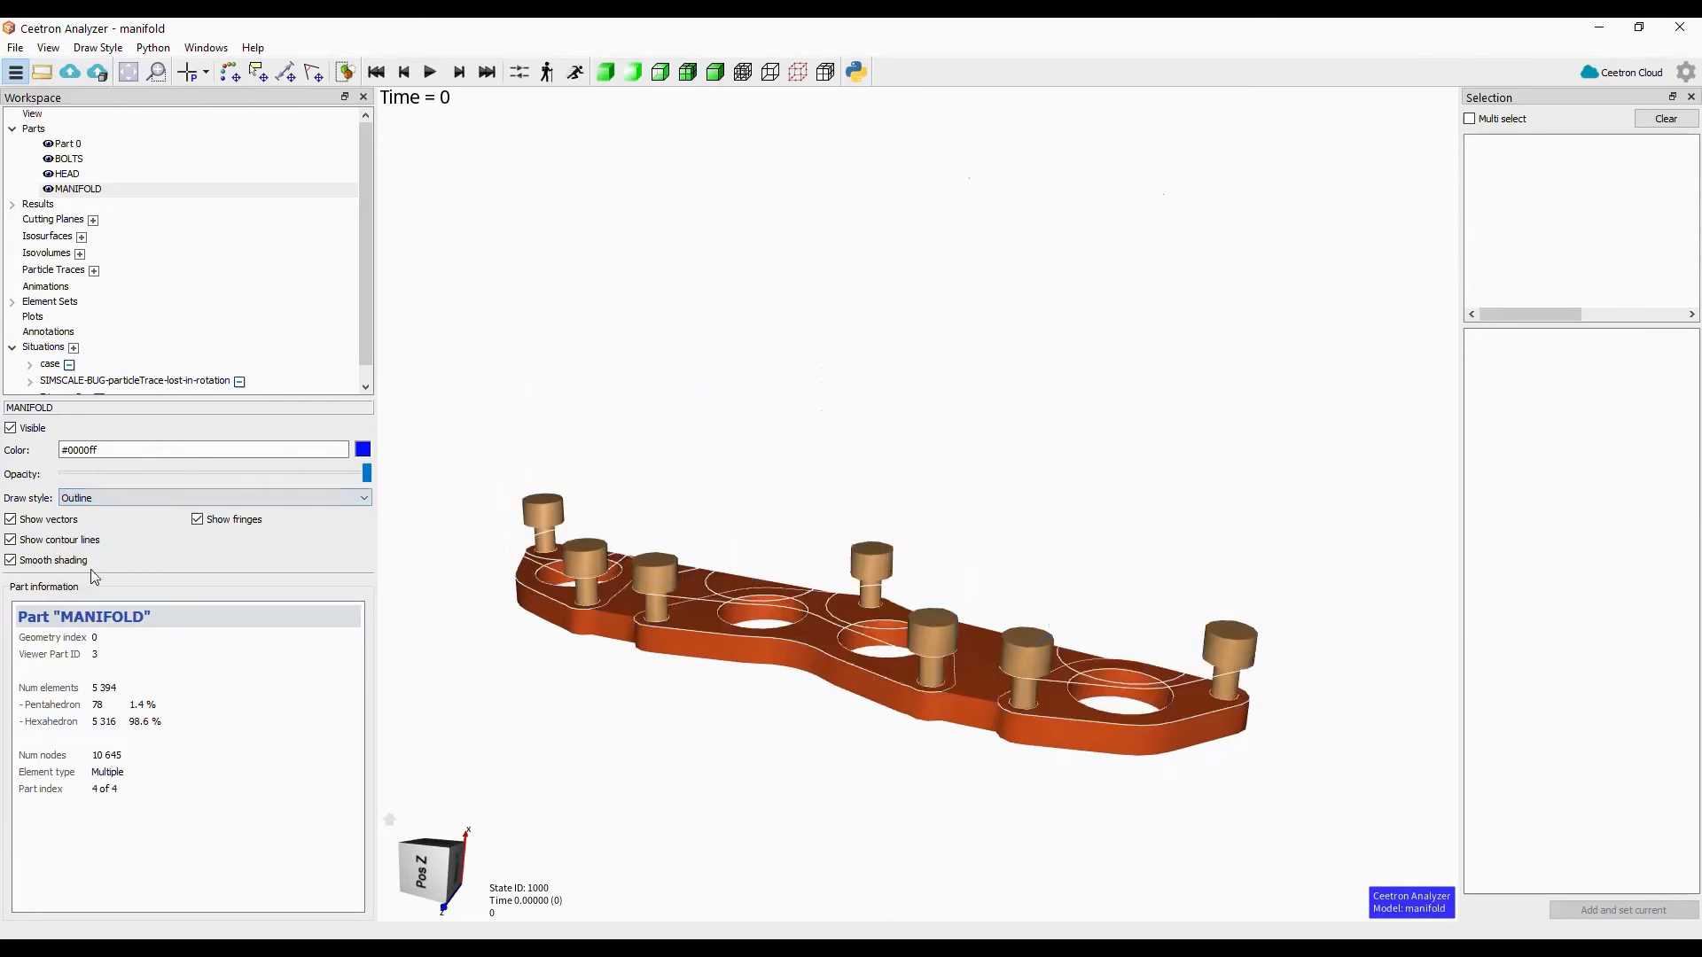
# - Draw the MANIFOLD part as Points, inspect it from another angle, and return its draw style to Surface
pyautogui.click(191, 500)
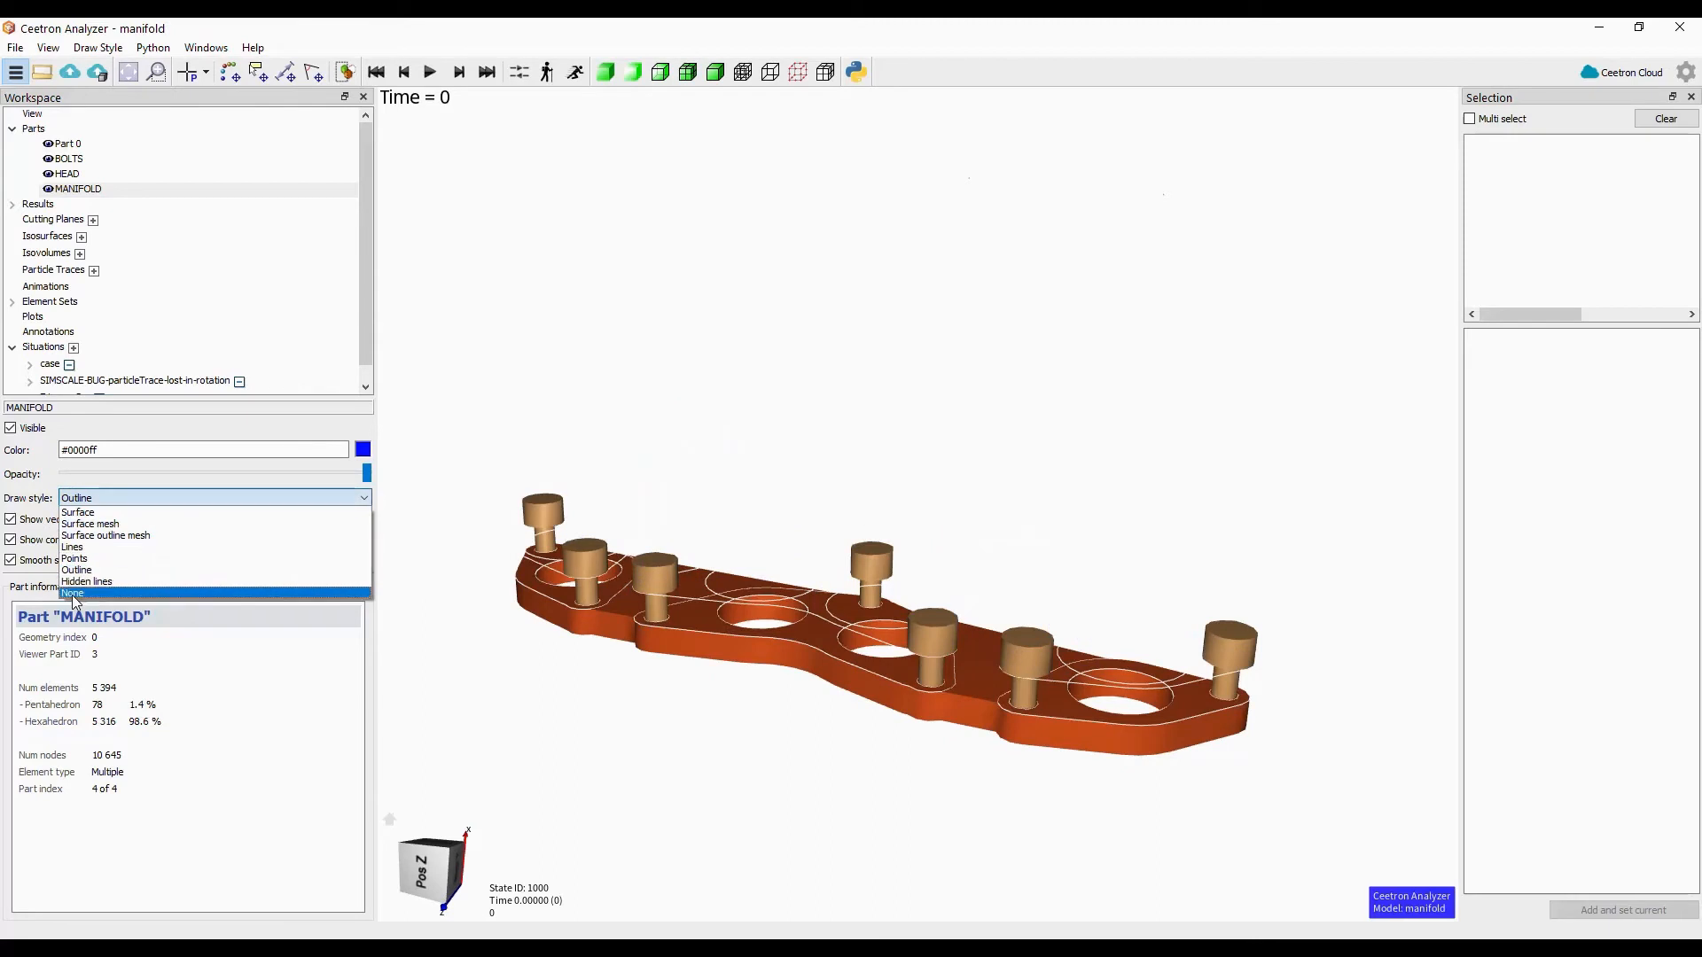
pyautogui.click(74, 558)
pyautogui.moveTo(608, 407)
pyautogui.mouseDown()
pyautogui.moveTo(950, 368)
pyautogui.moveTo(707, 460)
pyautogui.moveTo(547, 376)
pyautogui.mouseUp()
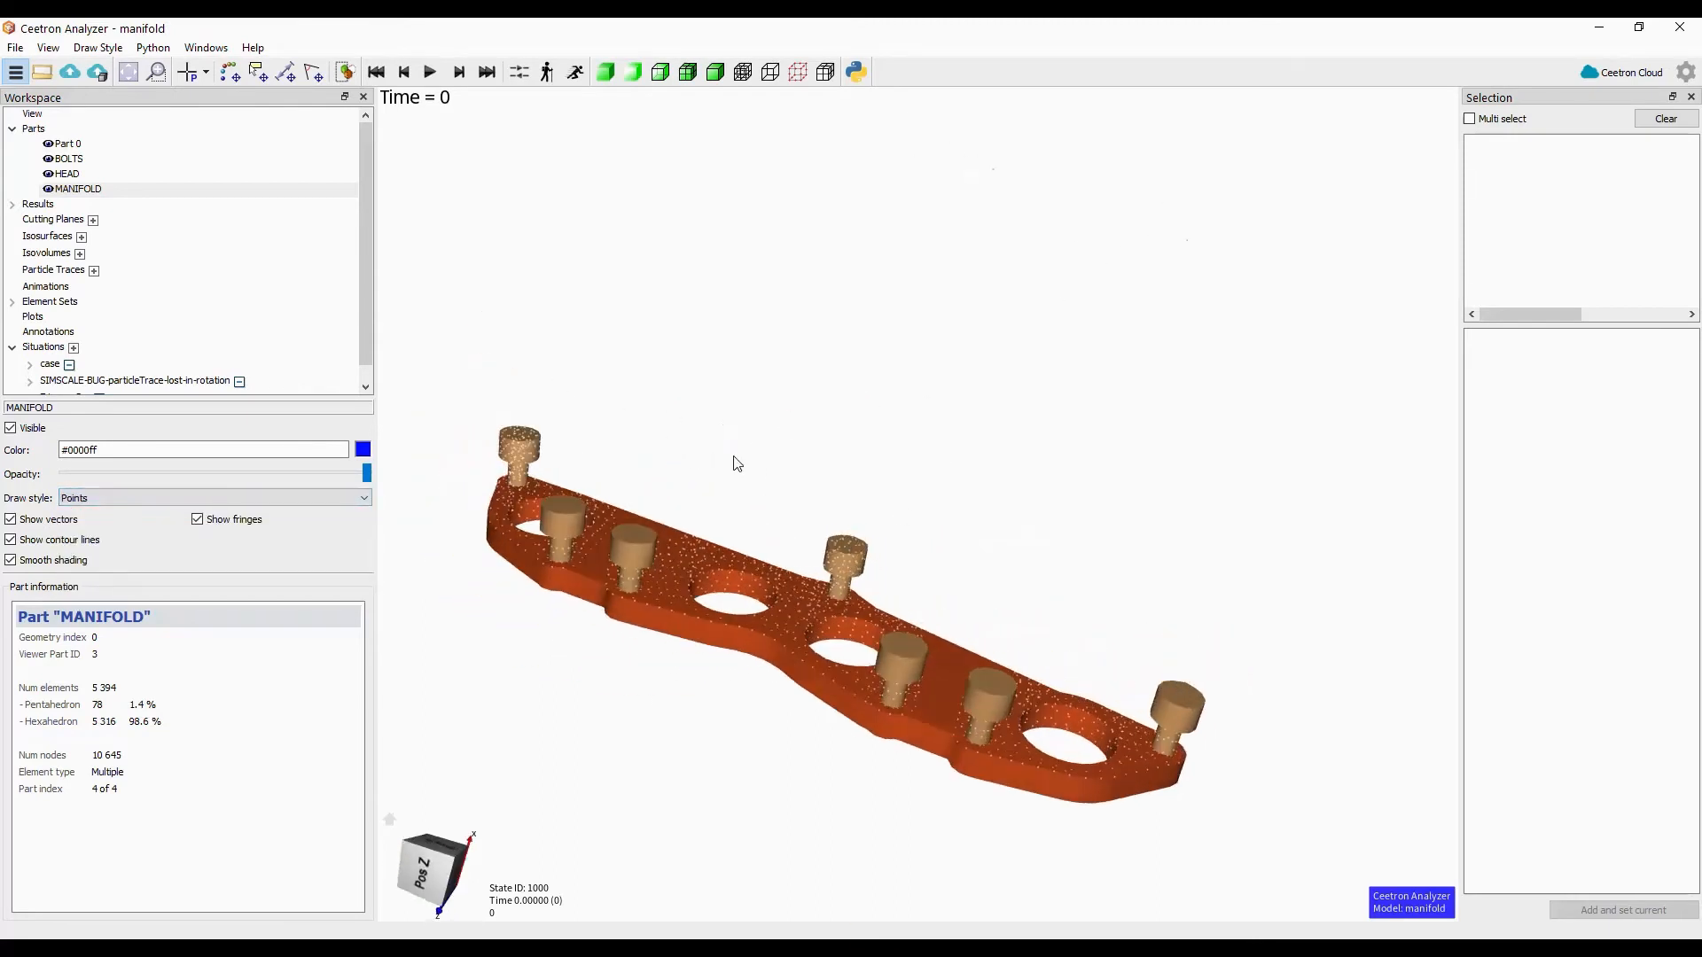
pyautogui.moveTo(756, 463); pyautogui.dragTo(496, 467)
pyautogui.click(257, 500)
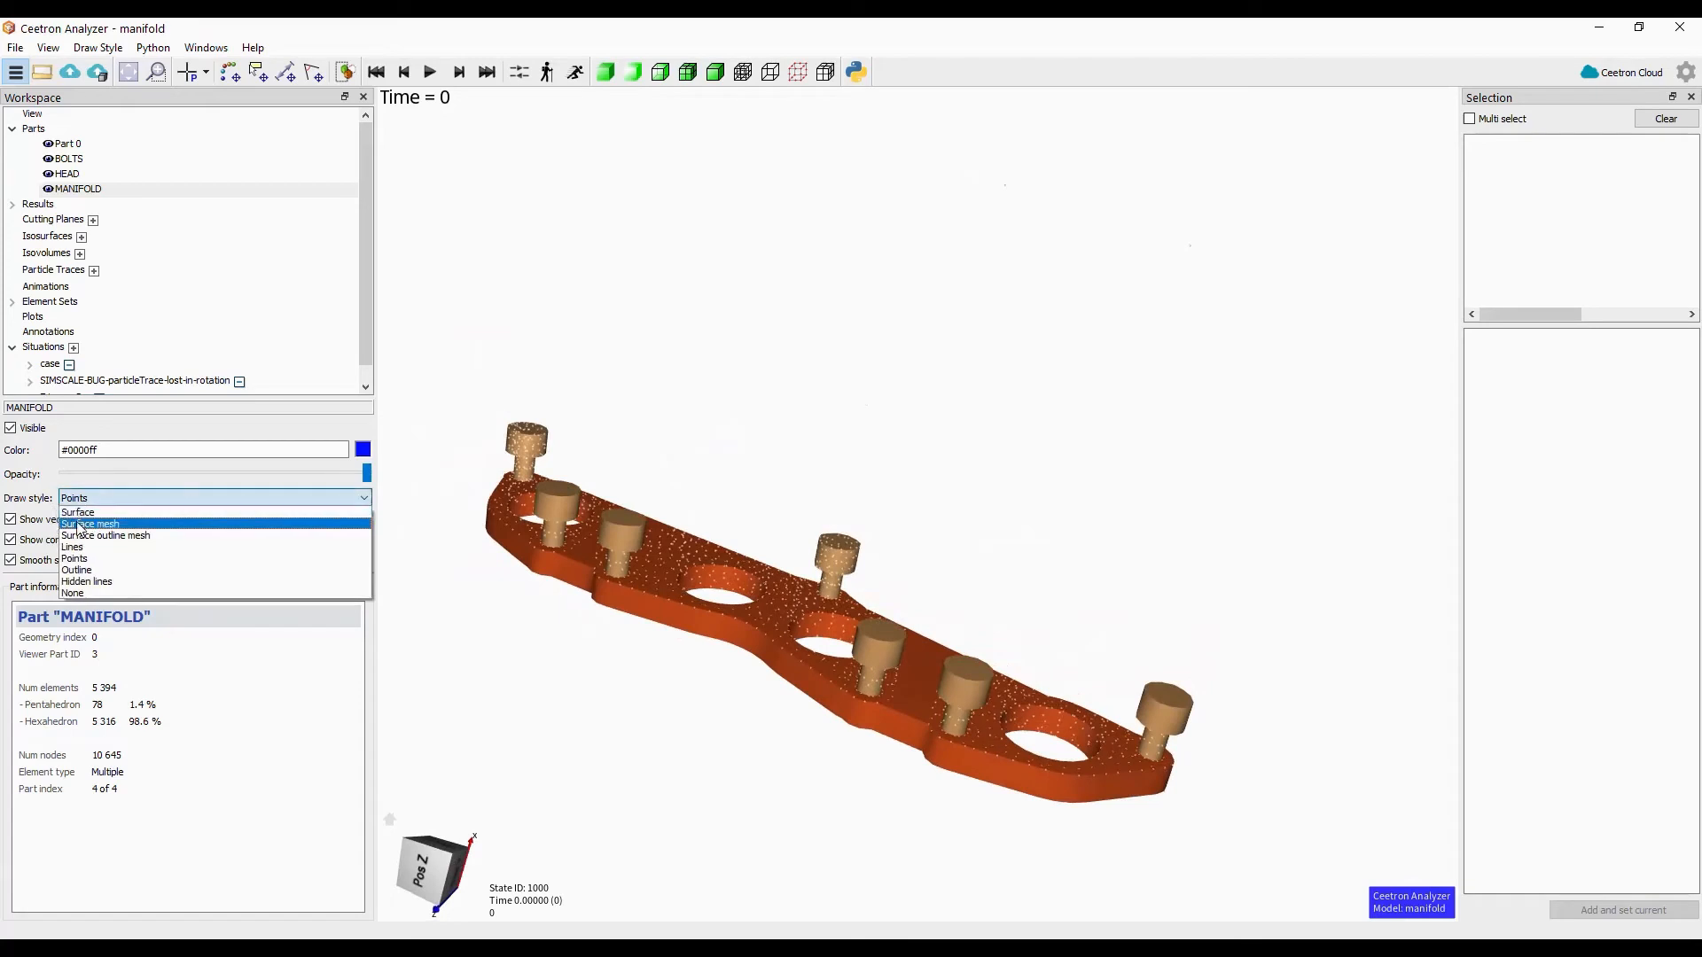
pyautogui.click(79, 514)
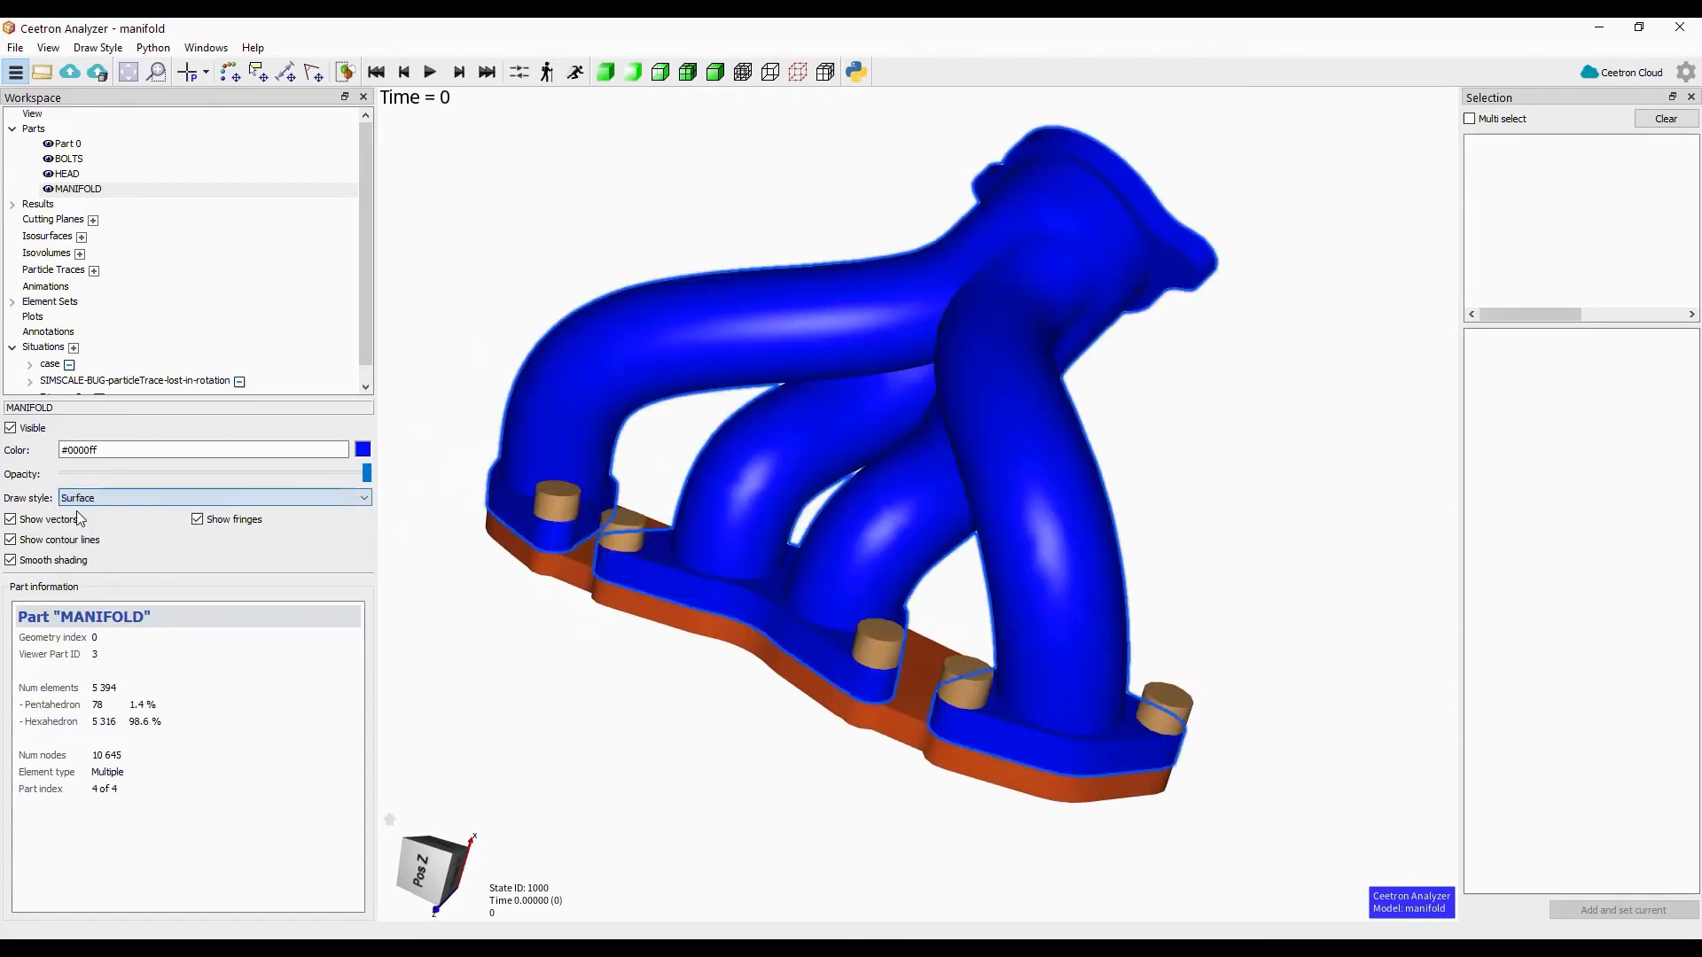
pyautogui.click(11, 520)
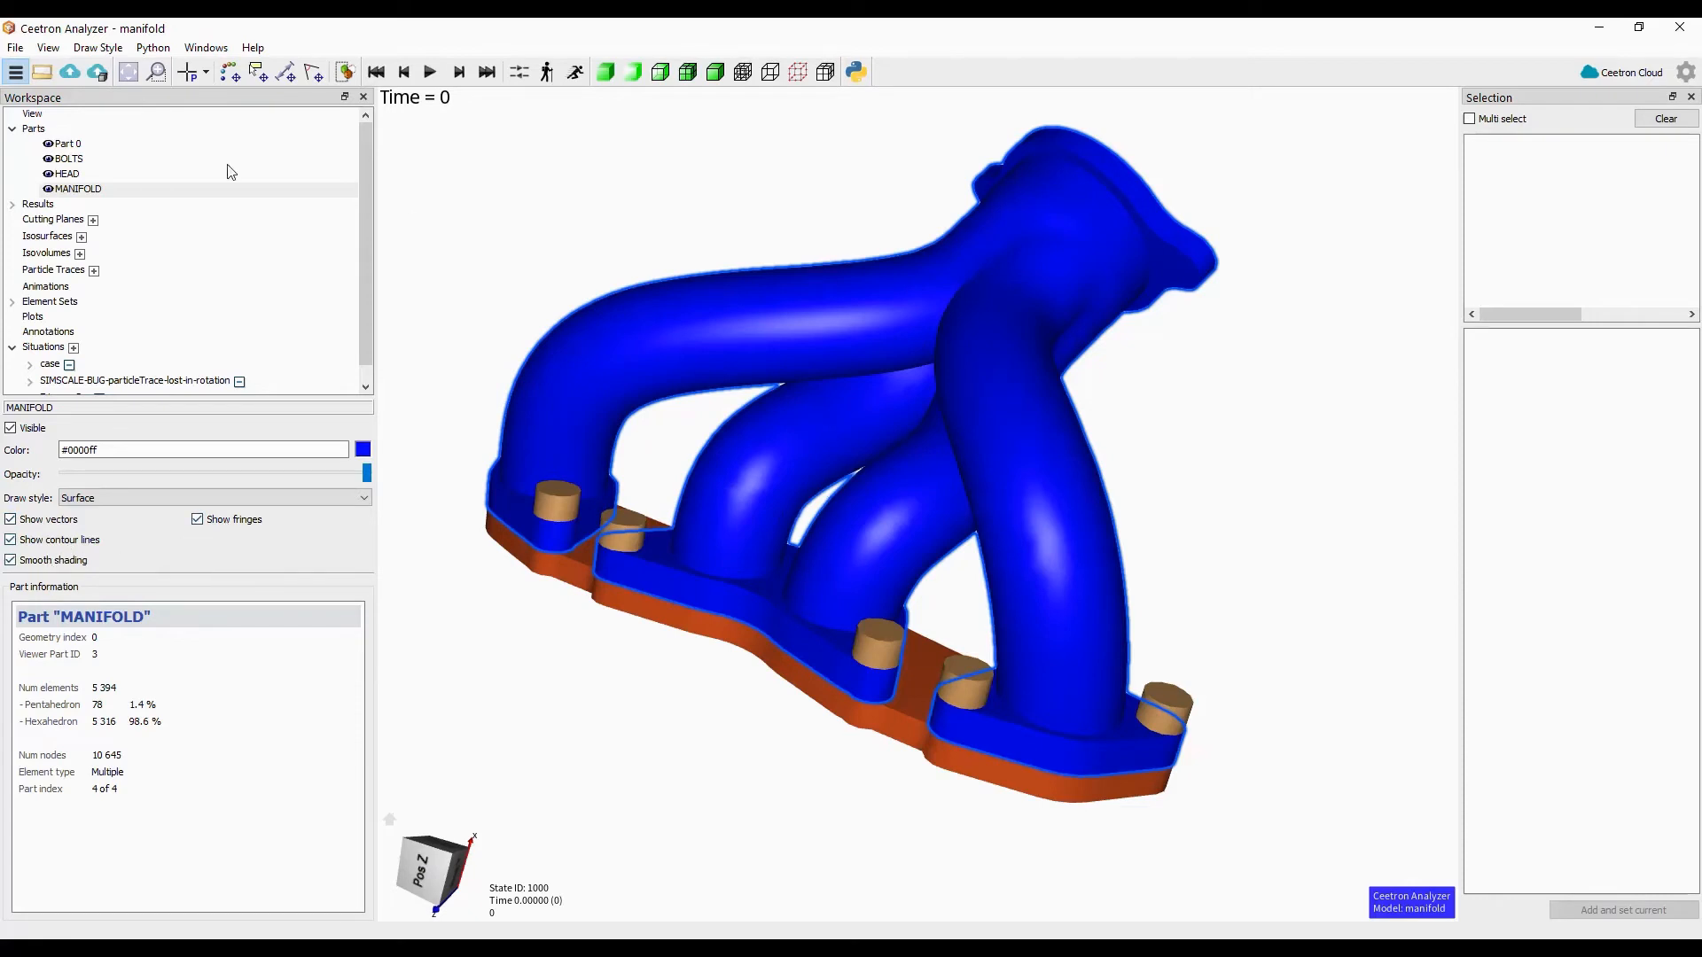
# - Select the BOLTS and HEAD parts together and set their color to light green (#55ff7f)
pyautogui.click(66, 161)
pyautogui.keyDown('ctrl'); pyautogui.click(67, 175); pyautogui.keyUp('ctrl')
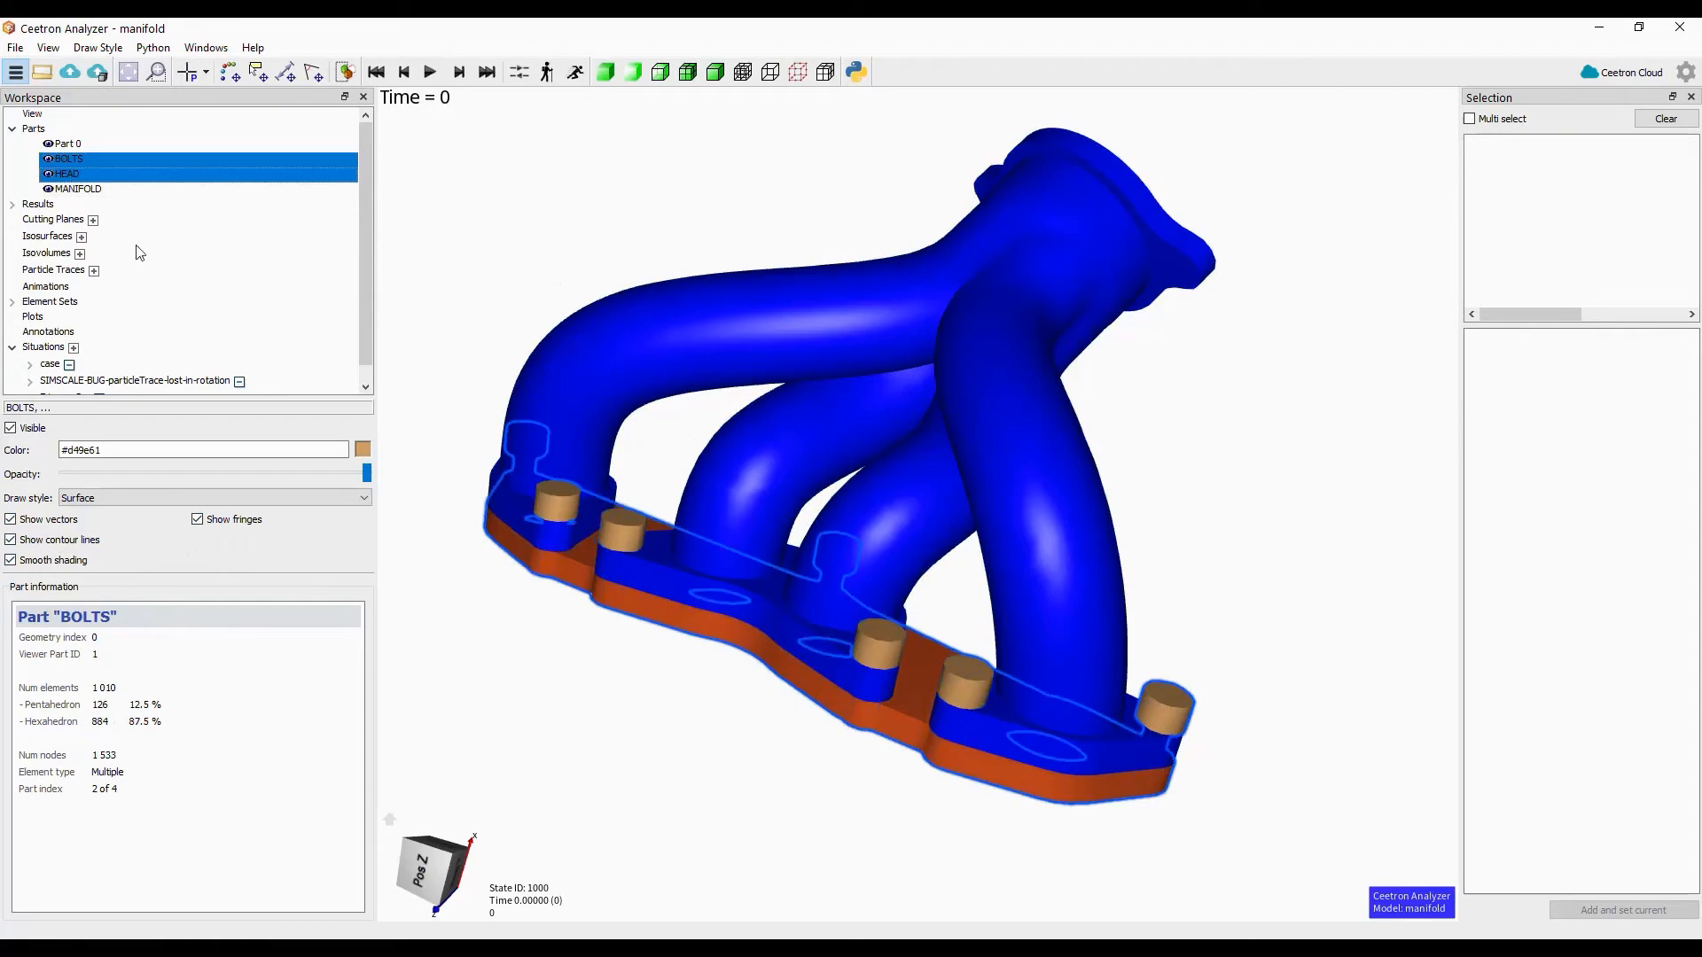
pyautogui.click(362, 449)
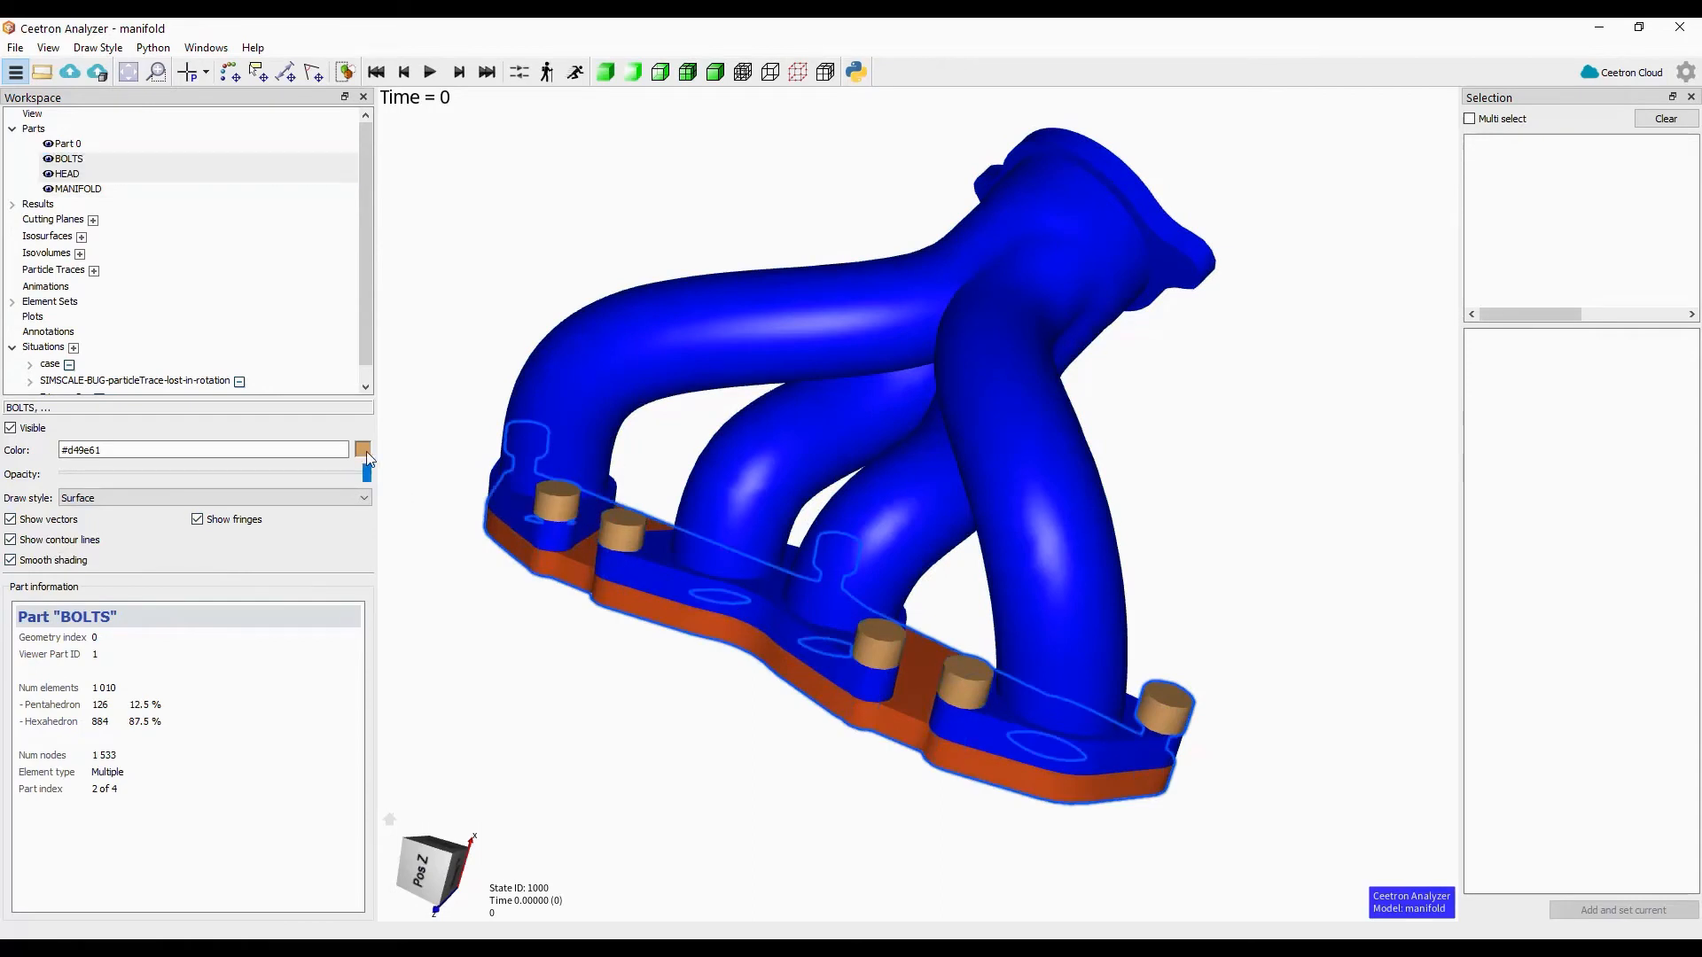
pyautogui.click(792, 436)
pyautogui.click(967, 644)
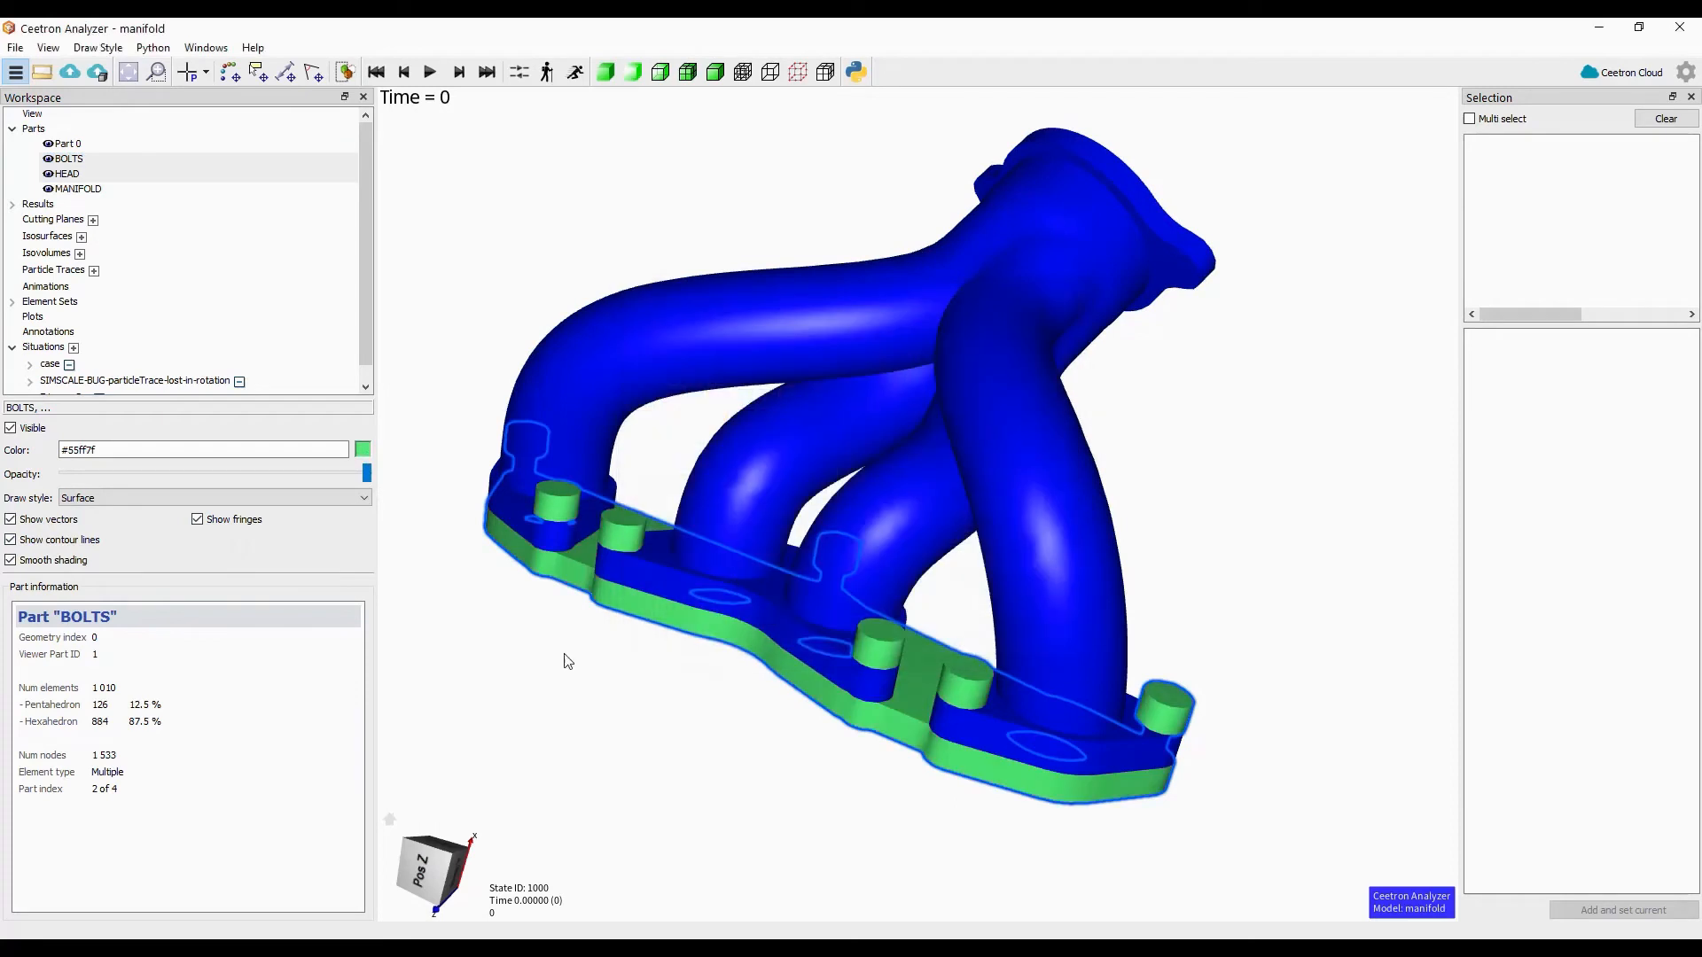
# - Select only the BOLTS part in the model and set its color to dark red (#550000)
pyautogui.click(842, 330)
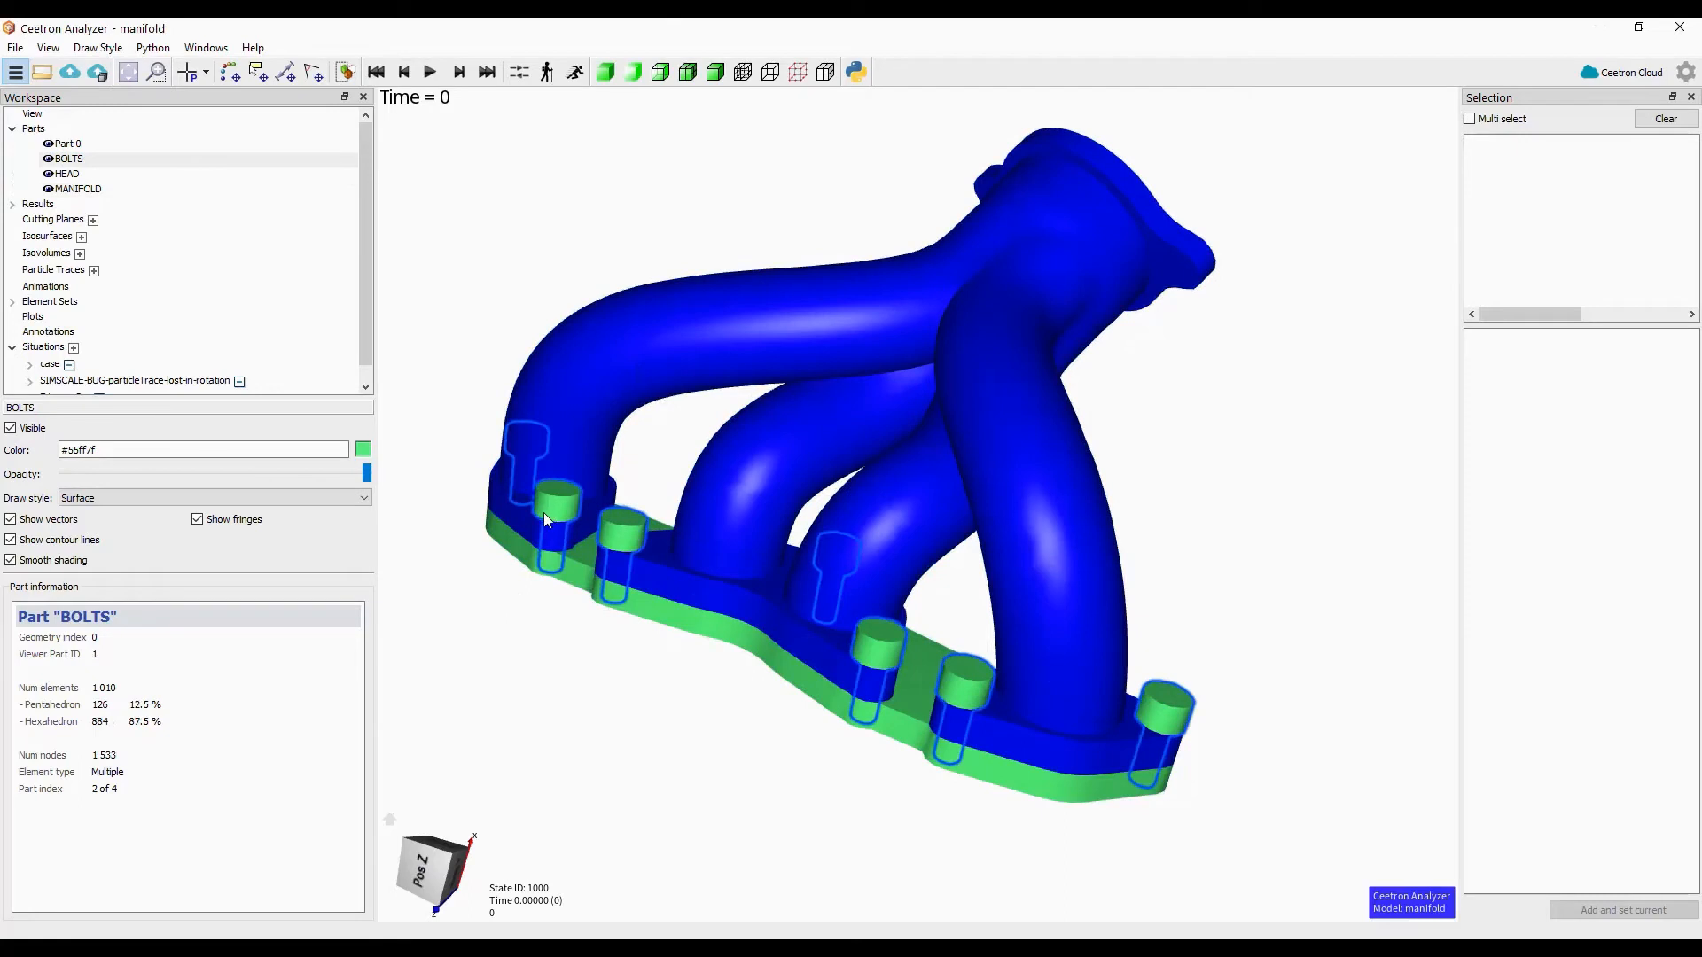
pyautogui.click(362, 449)
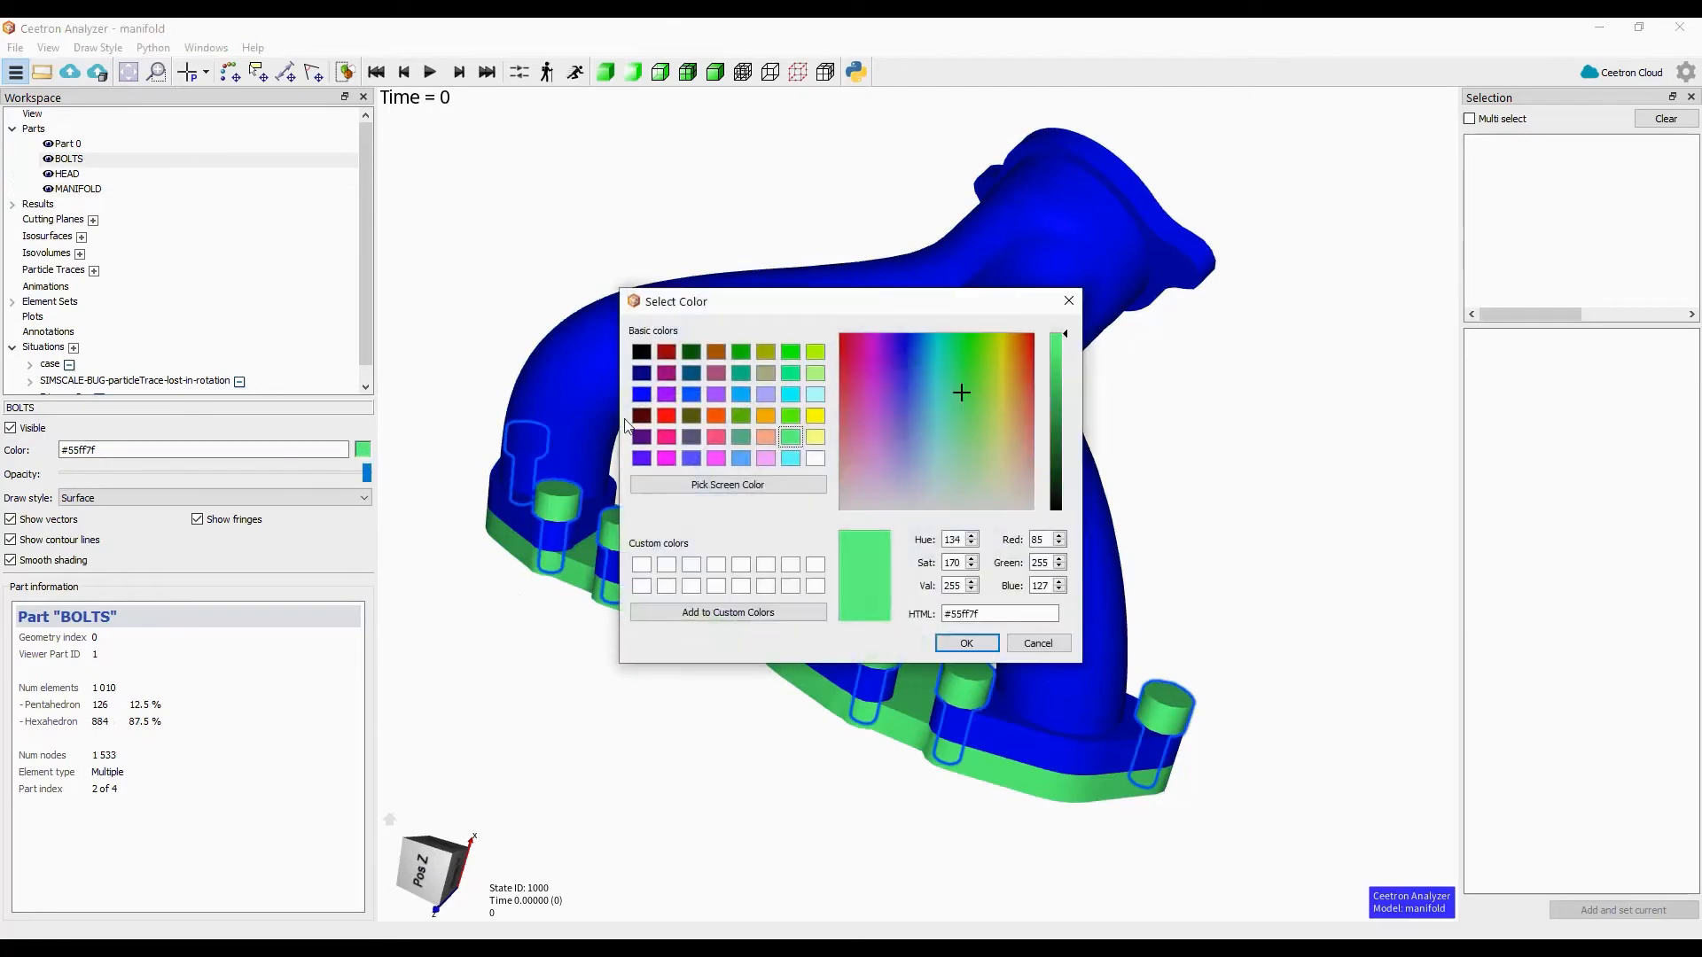
pyautogui.click(641, 415)
pyautogui.click(979, 649)
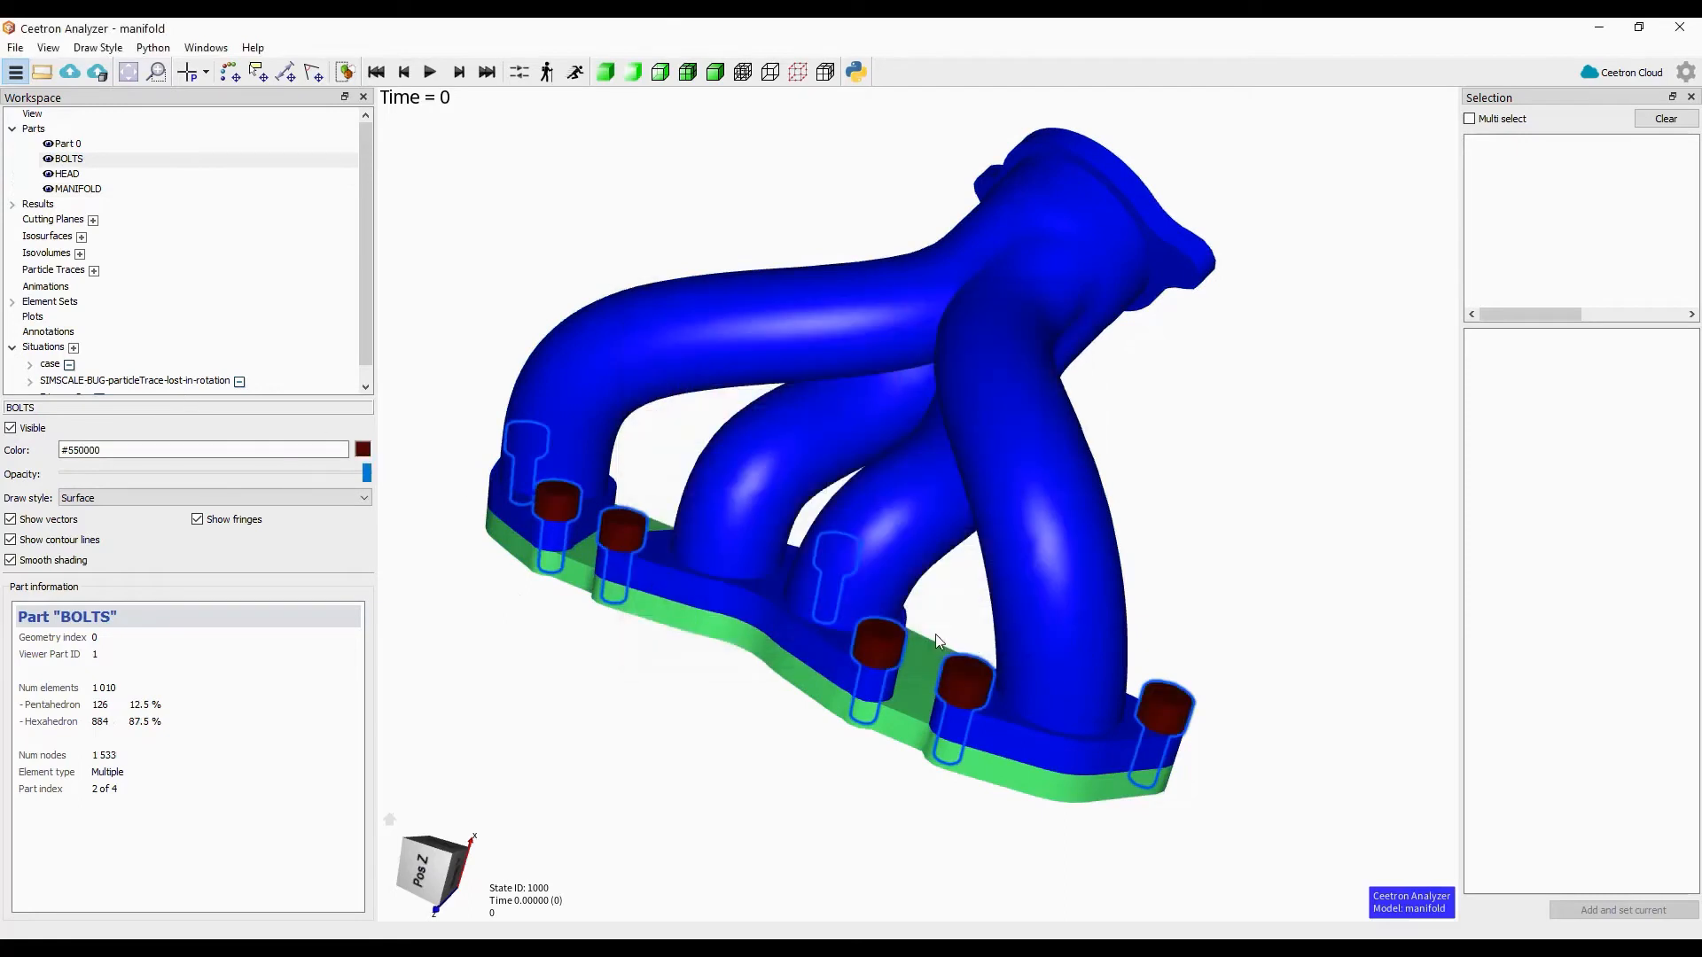
# - Select the MANIFOLD and HEAD parts alternately in the 3D view to check each part's properties
pyautogui.click(669, 370)
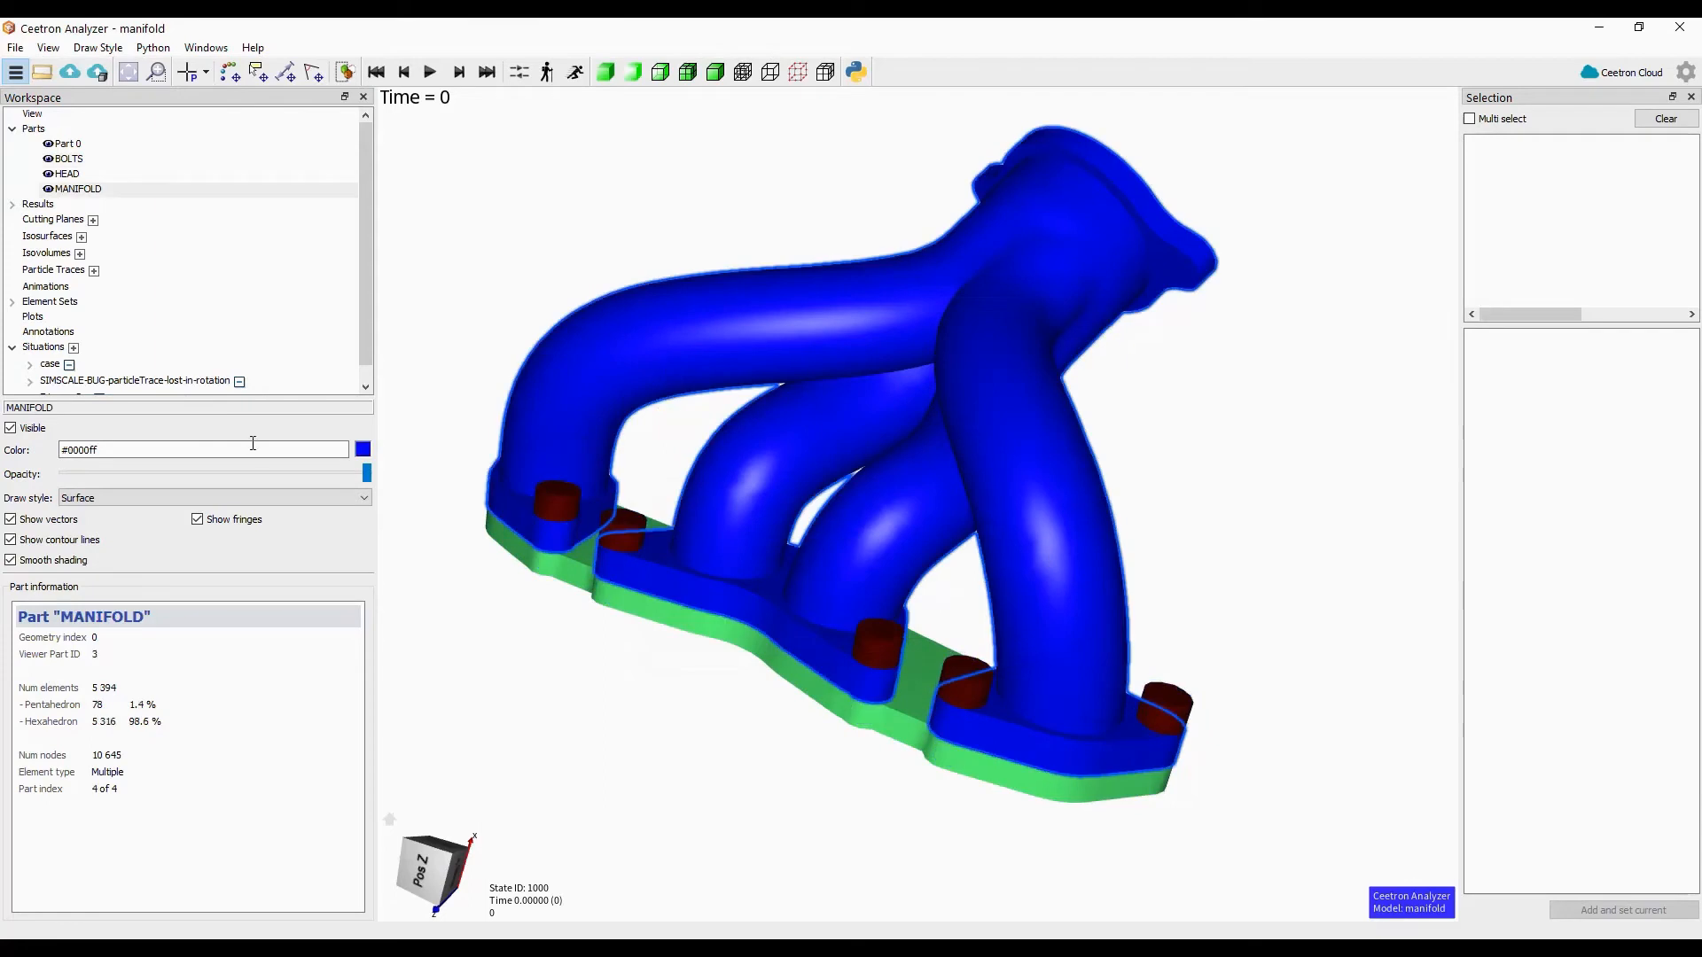
pyautogui.click(562, 568)
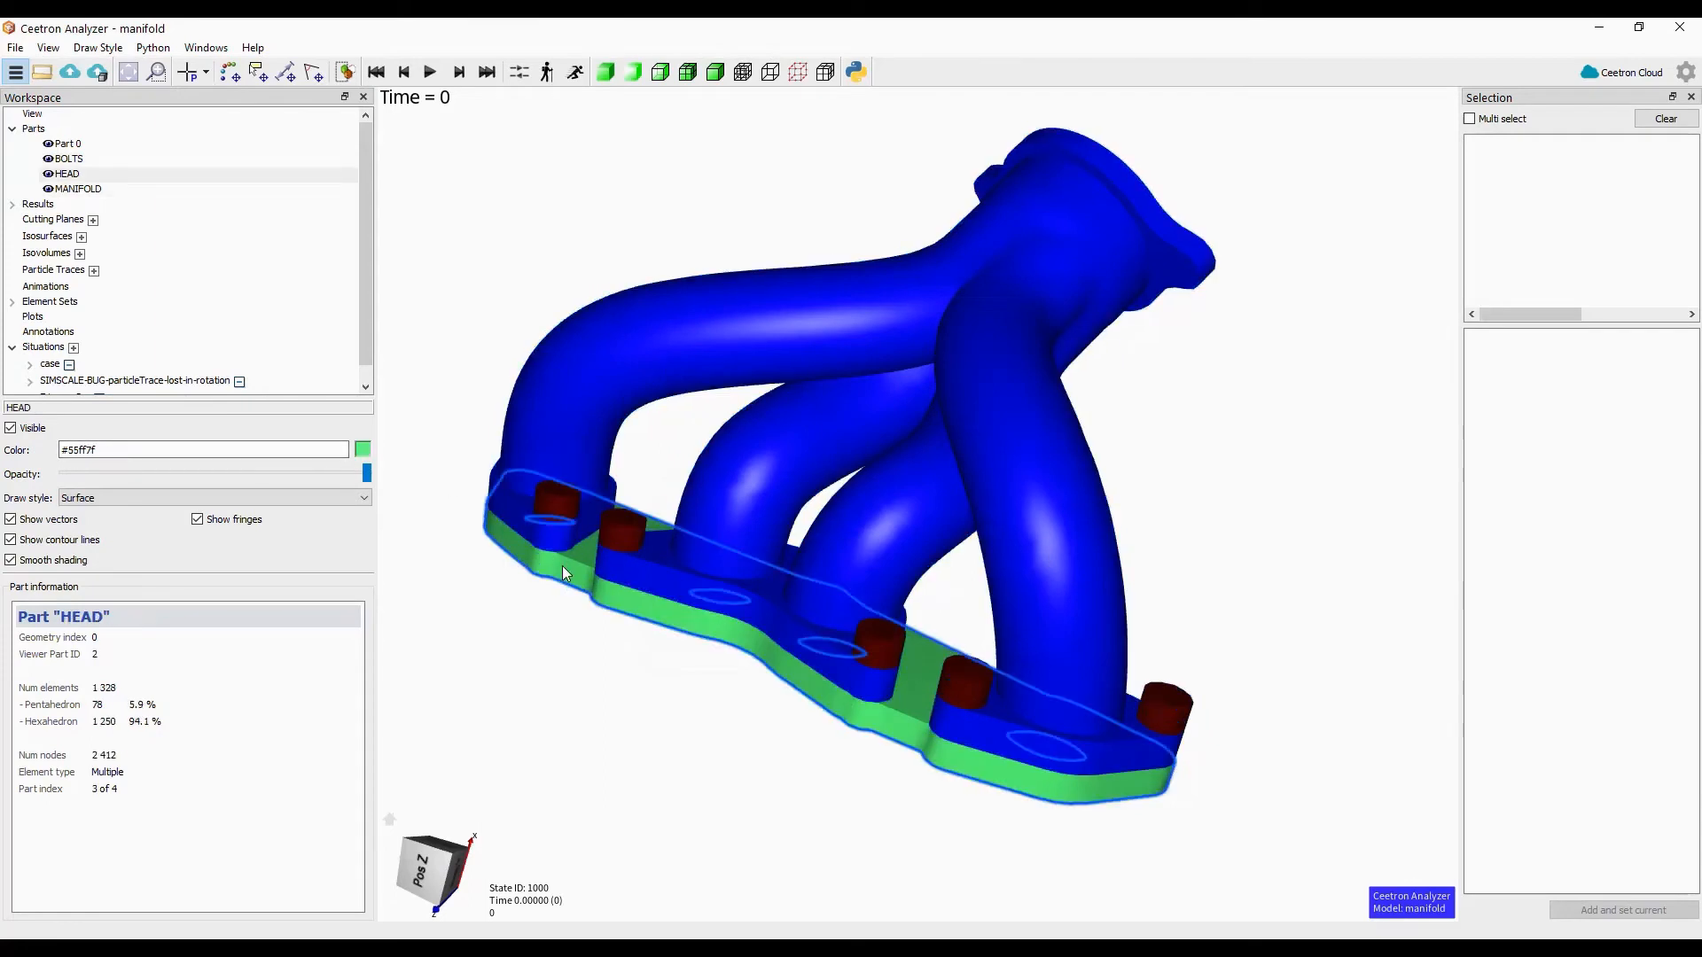
pyautogui.click(612, 372)
pyautogui.click(566, 571)
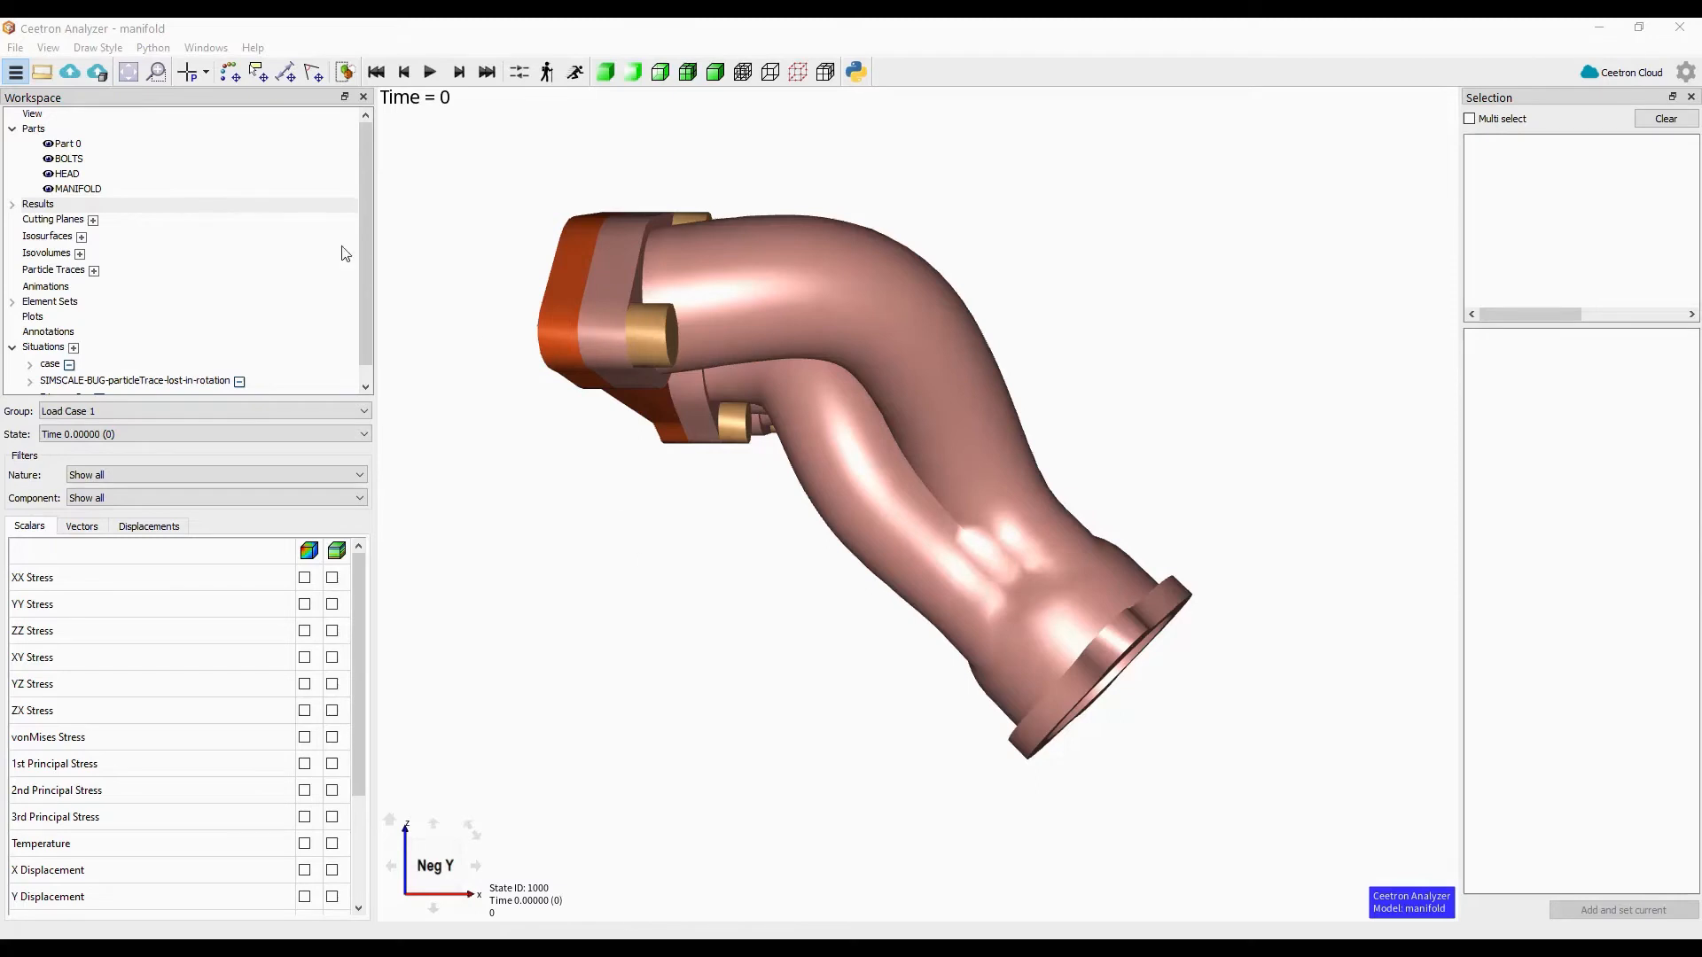
# - Open the Results settings and set the group to Load Case 2 with state Time 2.00000 (1)
pyautogui.click(34, 205)
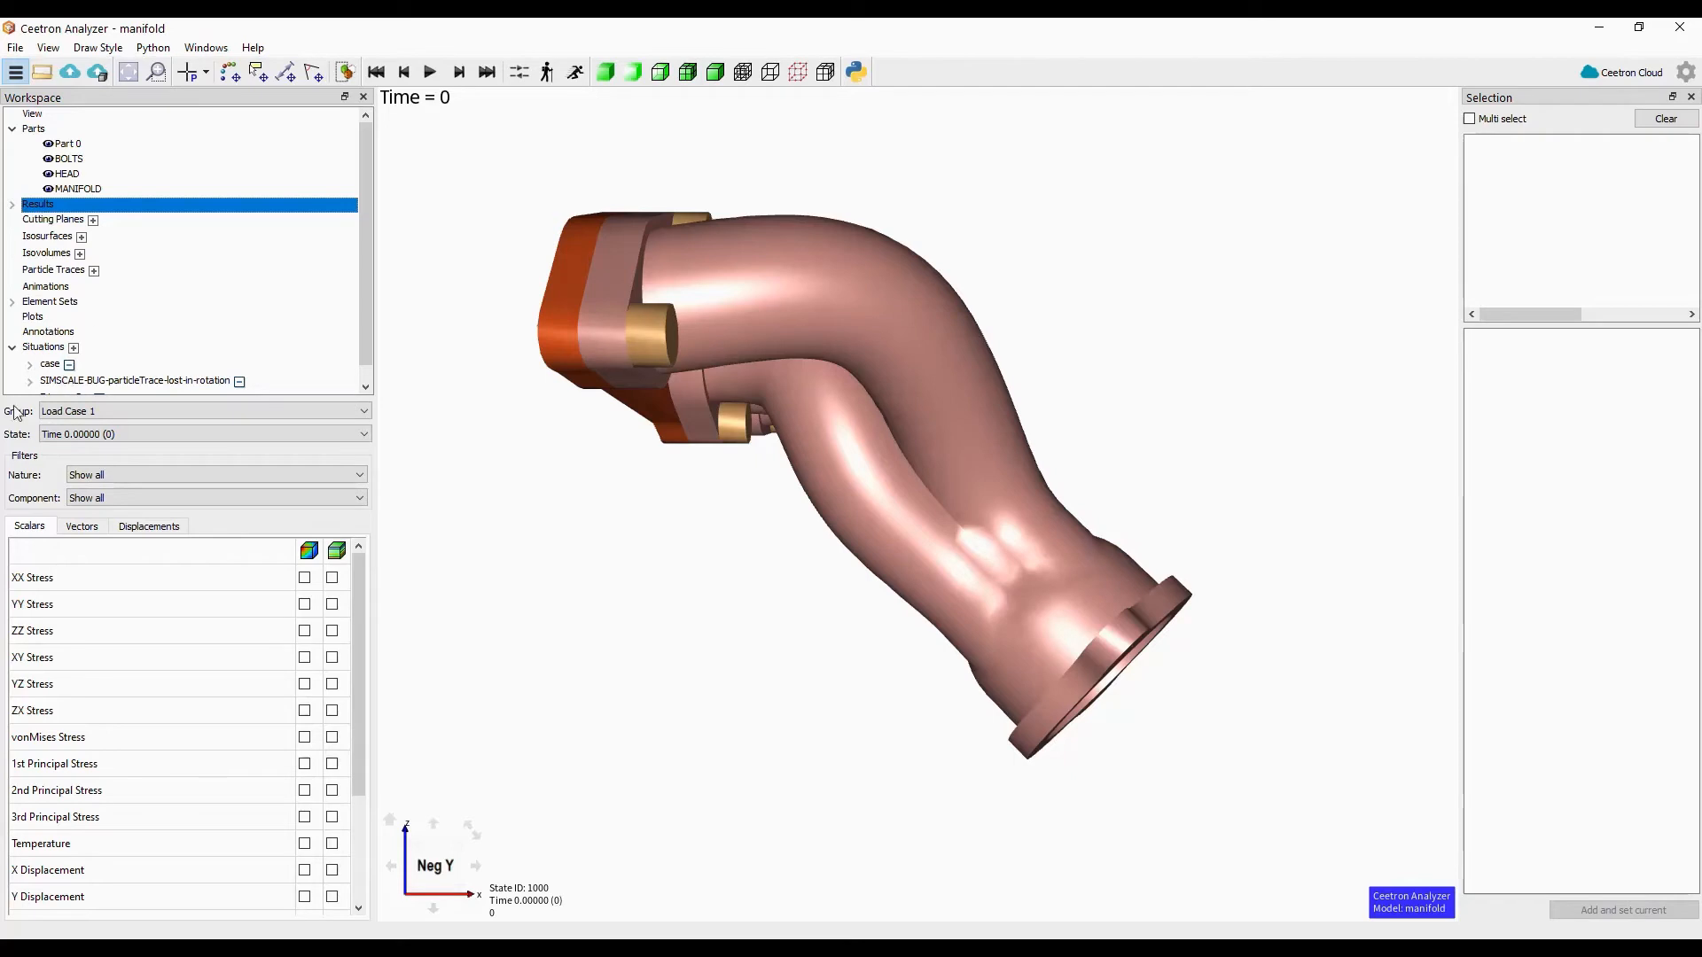
pyautogui.click(156, 410)
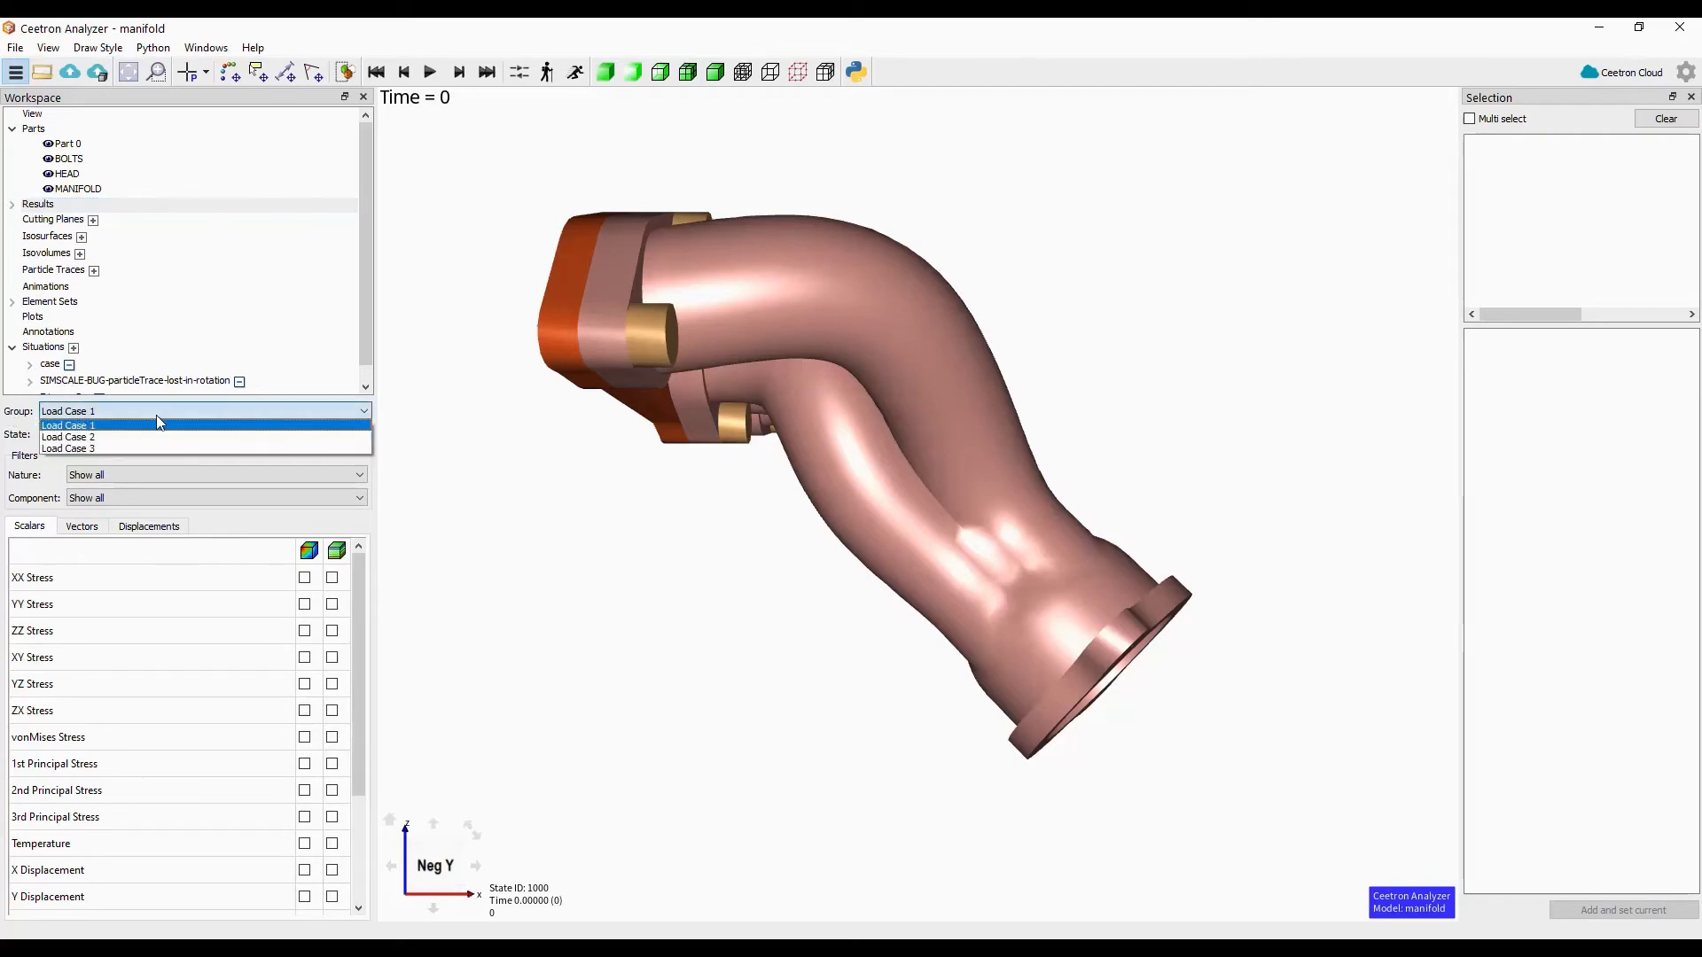
pyautogui.click(154, 437)
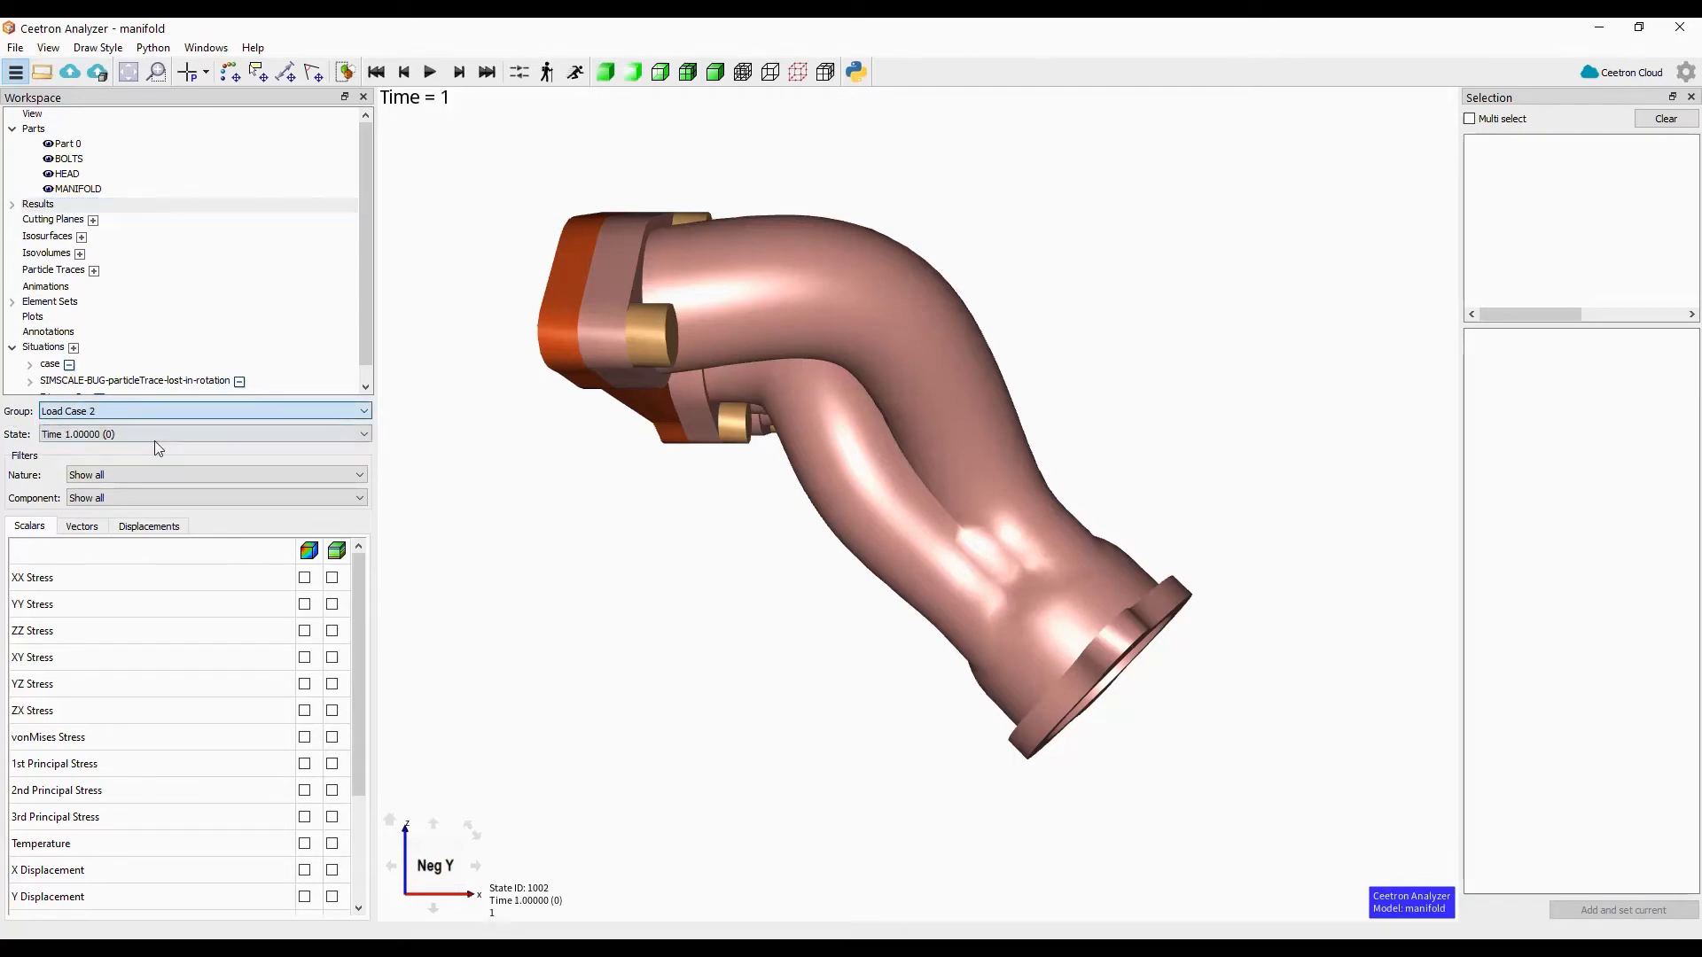
pyautogui.click(88, 434)
pyautogui.click(94, 460)
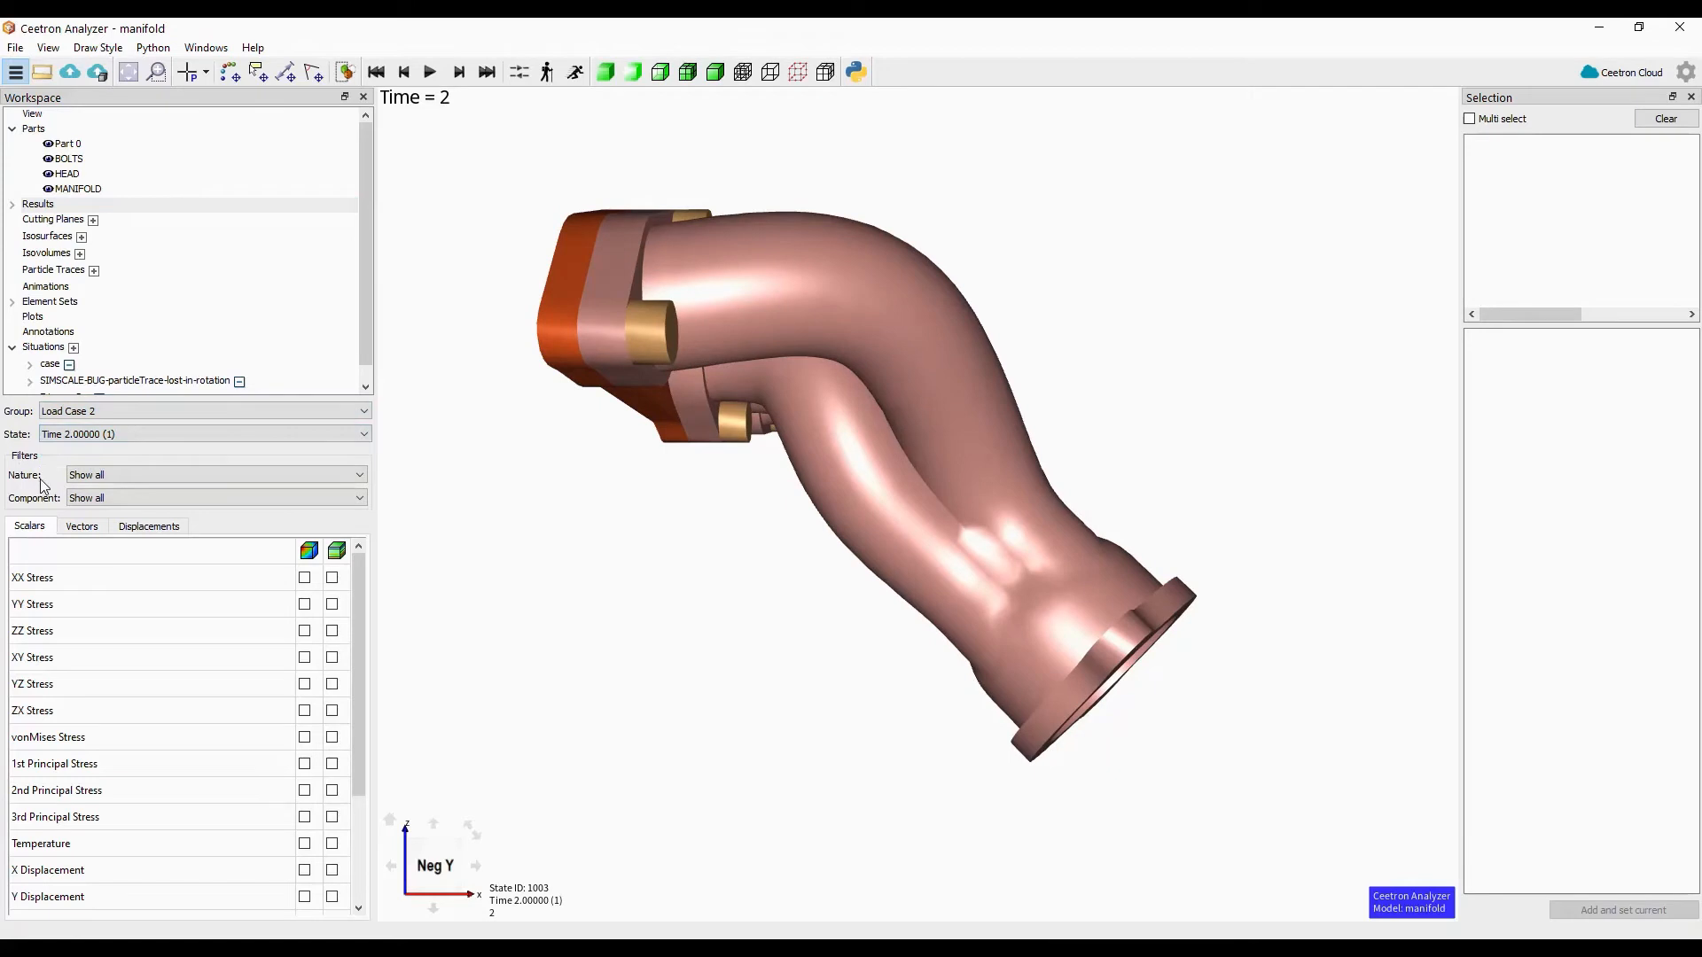
# - Filter the scalar results by nature Displacement and by Stress, and return the filter to Show all
pyautogui.click(99, 479)
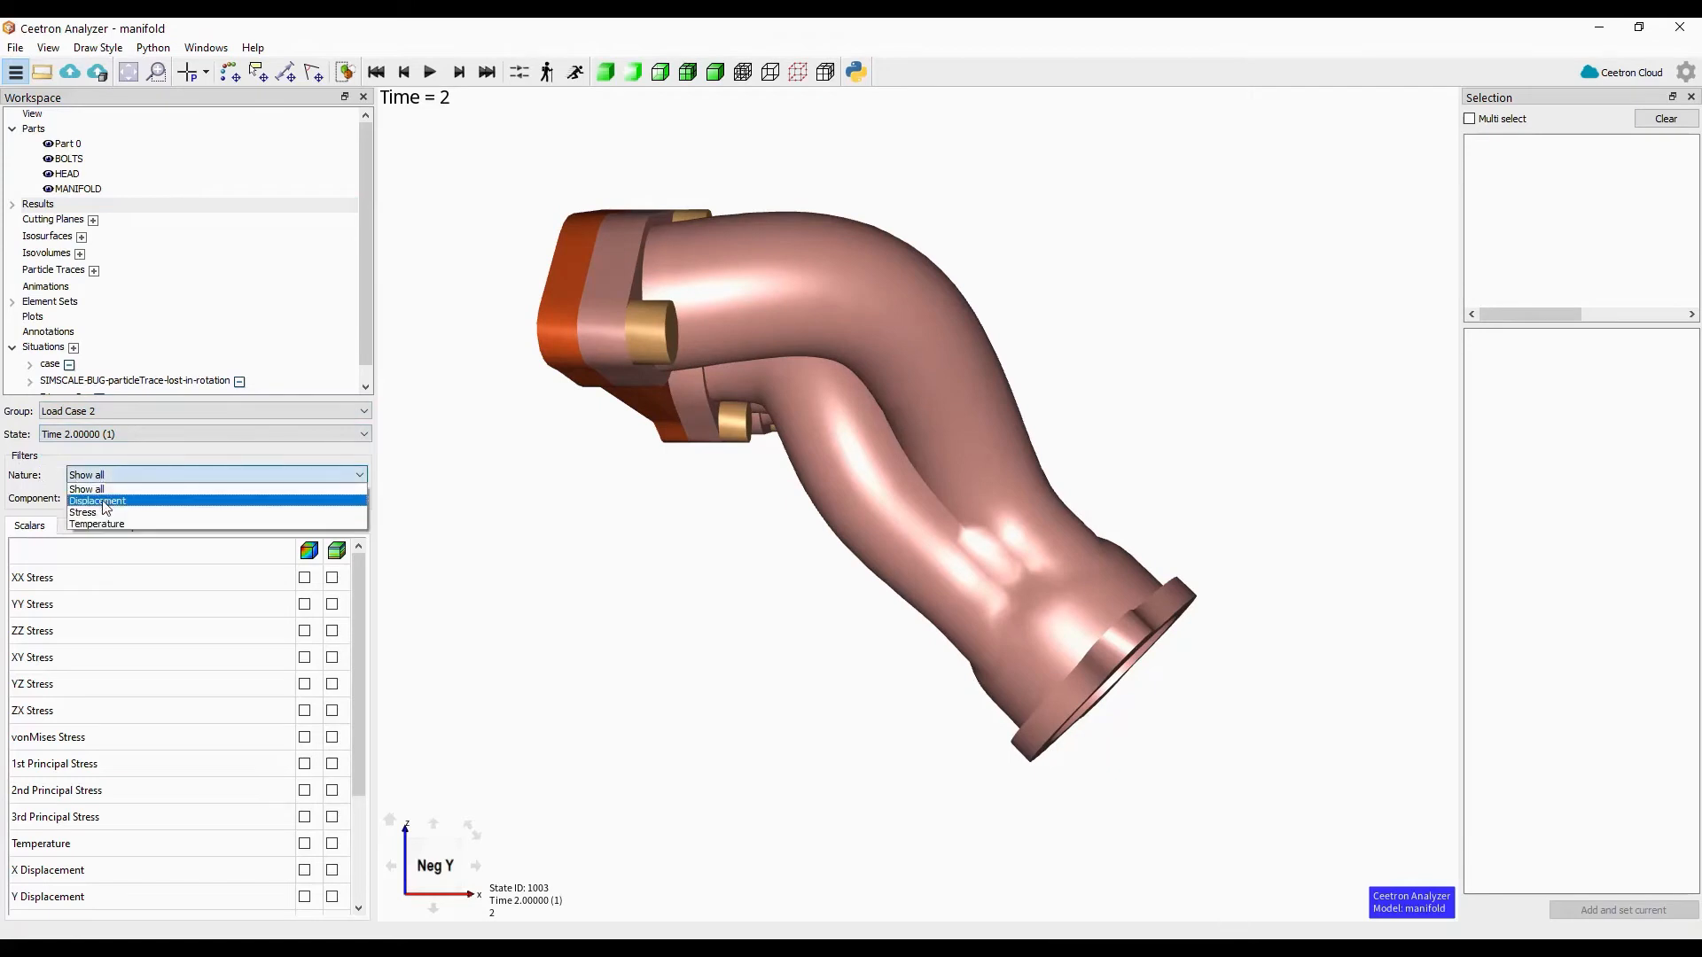
pyautogui.click(99, 502)
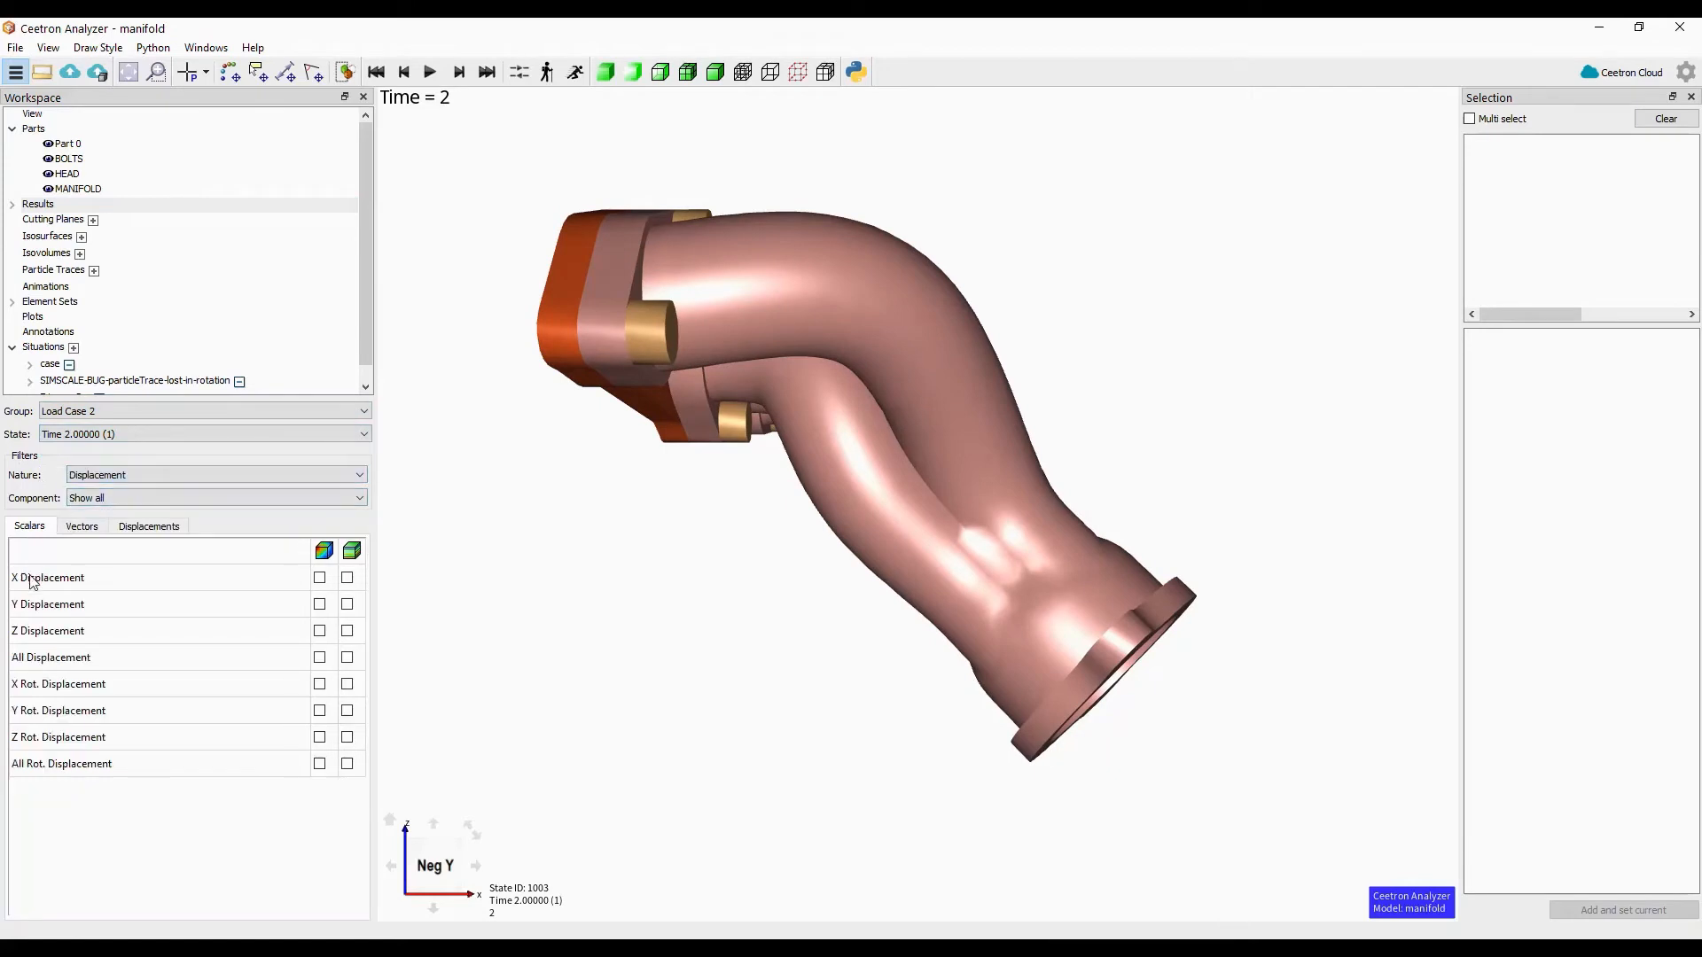
pyautogui.click(163, 479)
pyautogui.click(97, 512)
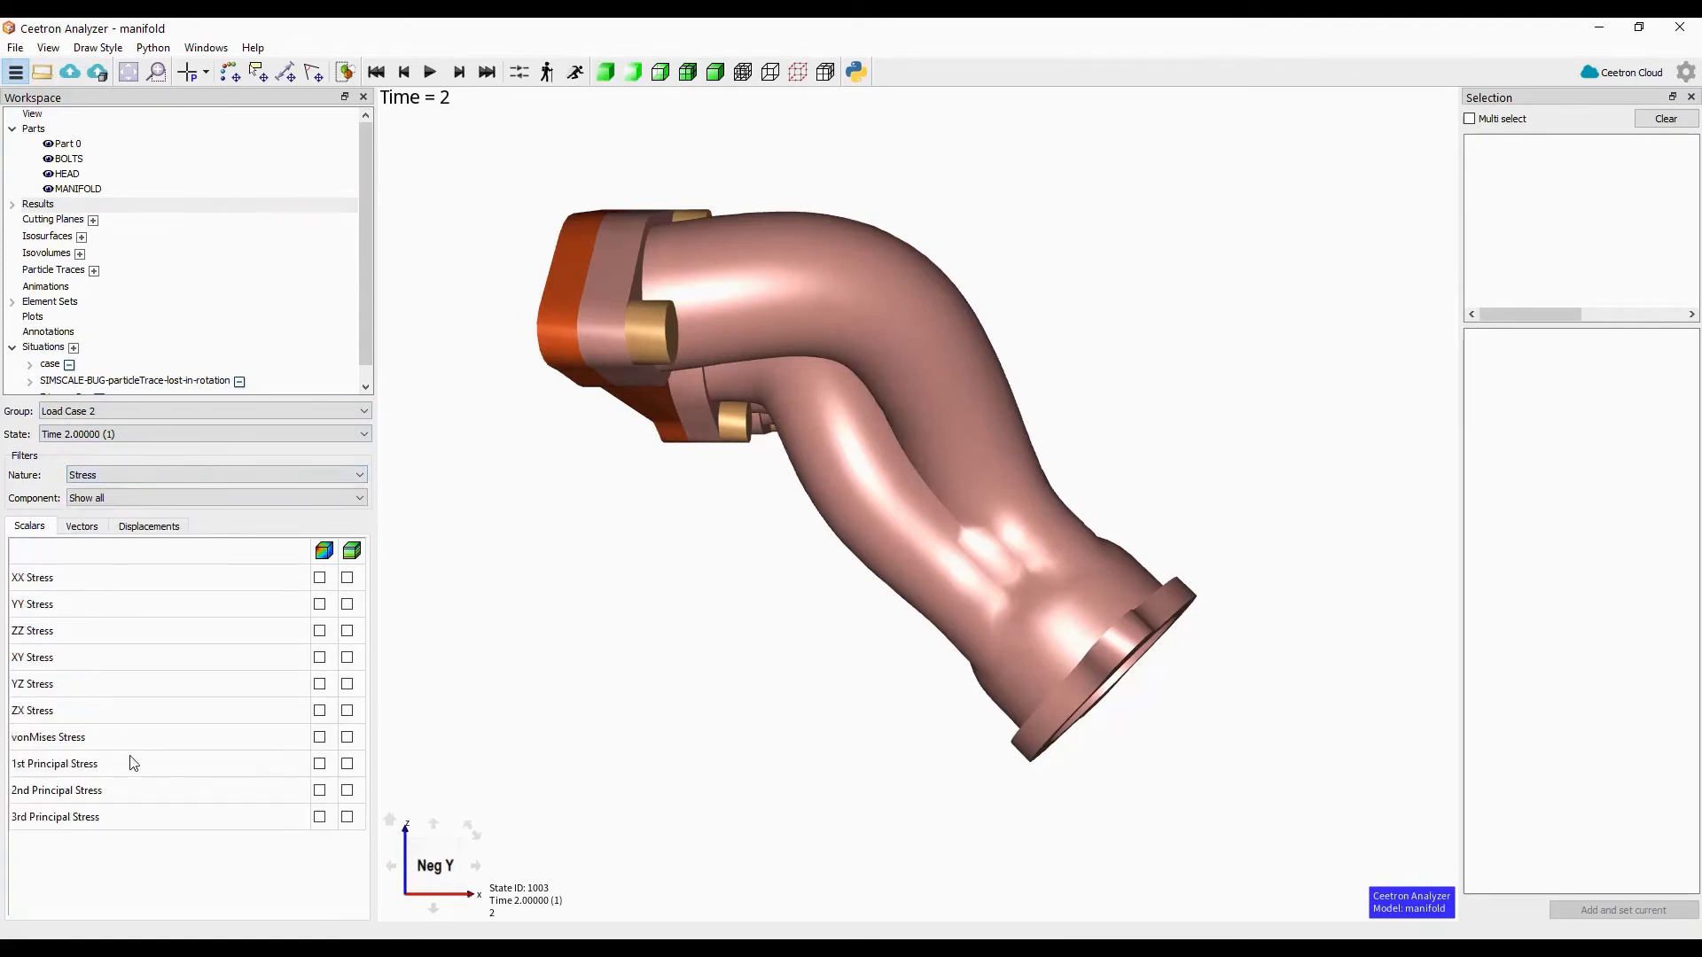
pyautogui.click(112, 477)
pyautogui.click(89, 489)
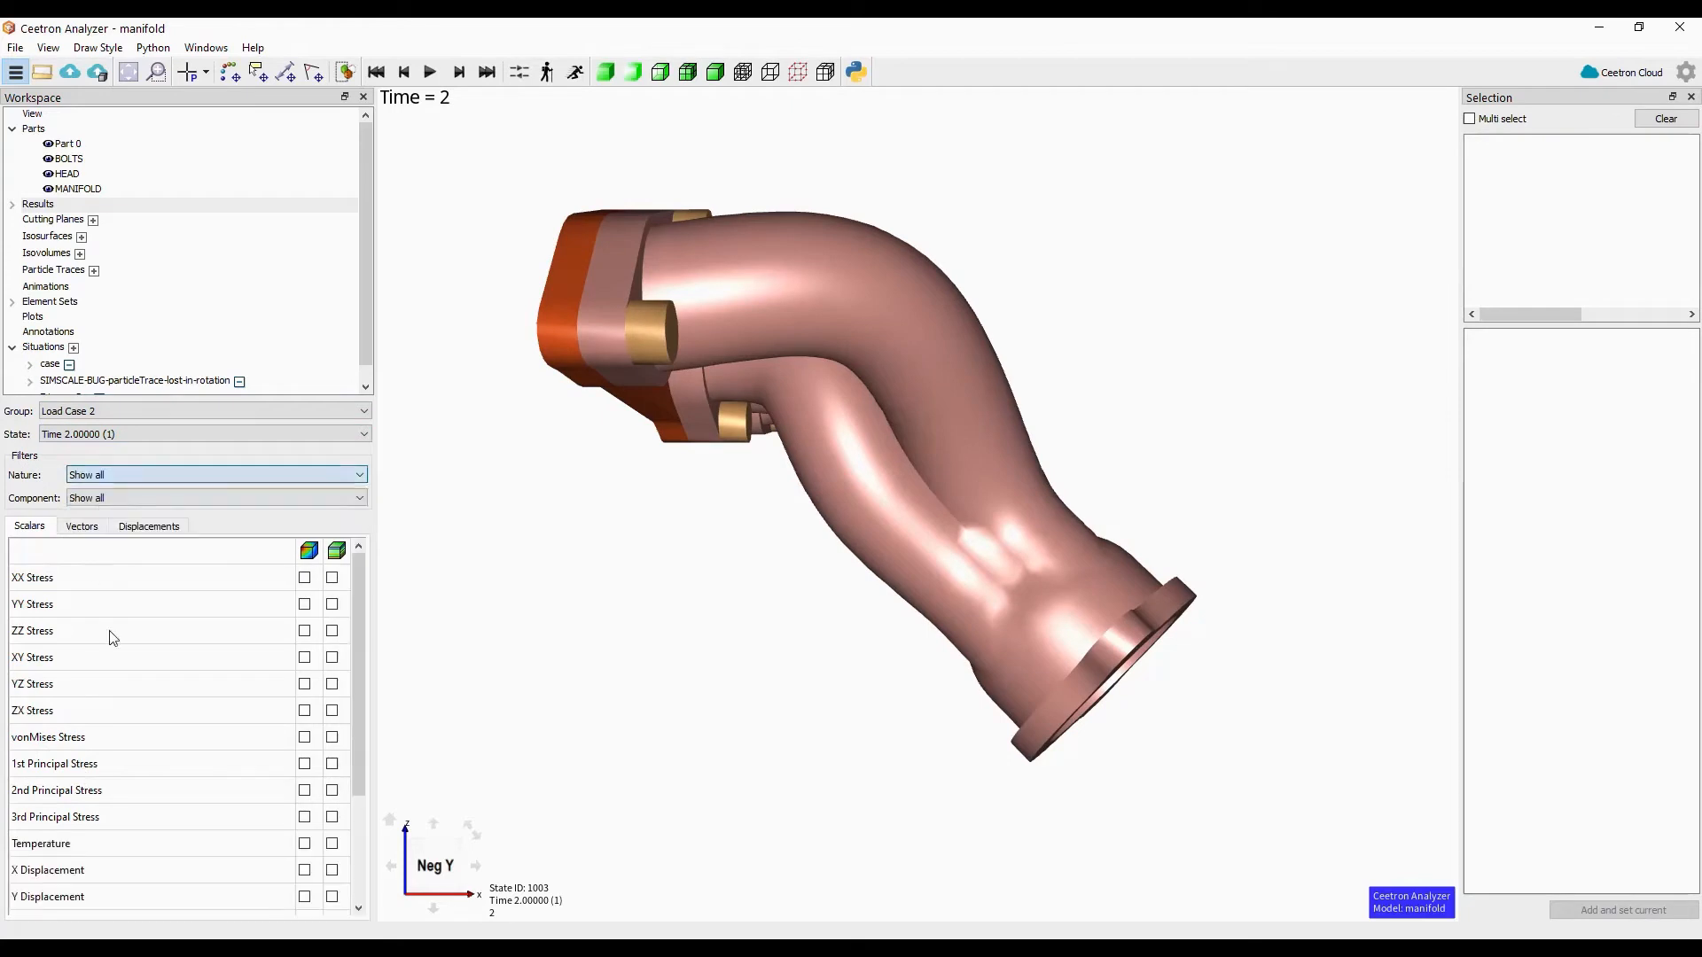
pyautogui.moveTo(365, 642); pyautogui.dragTo(351, 592)
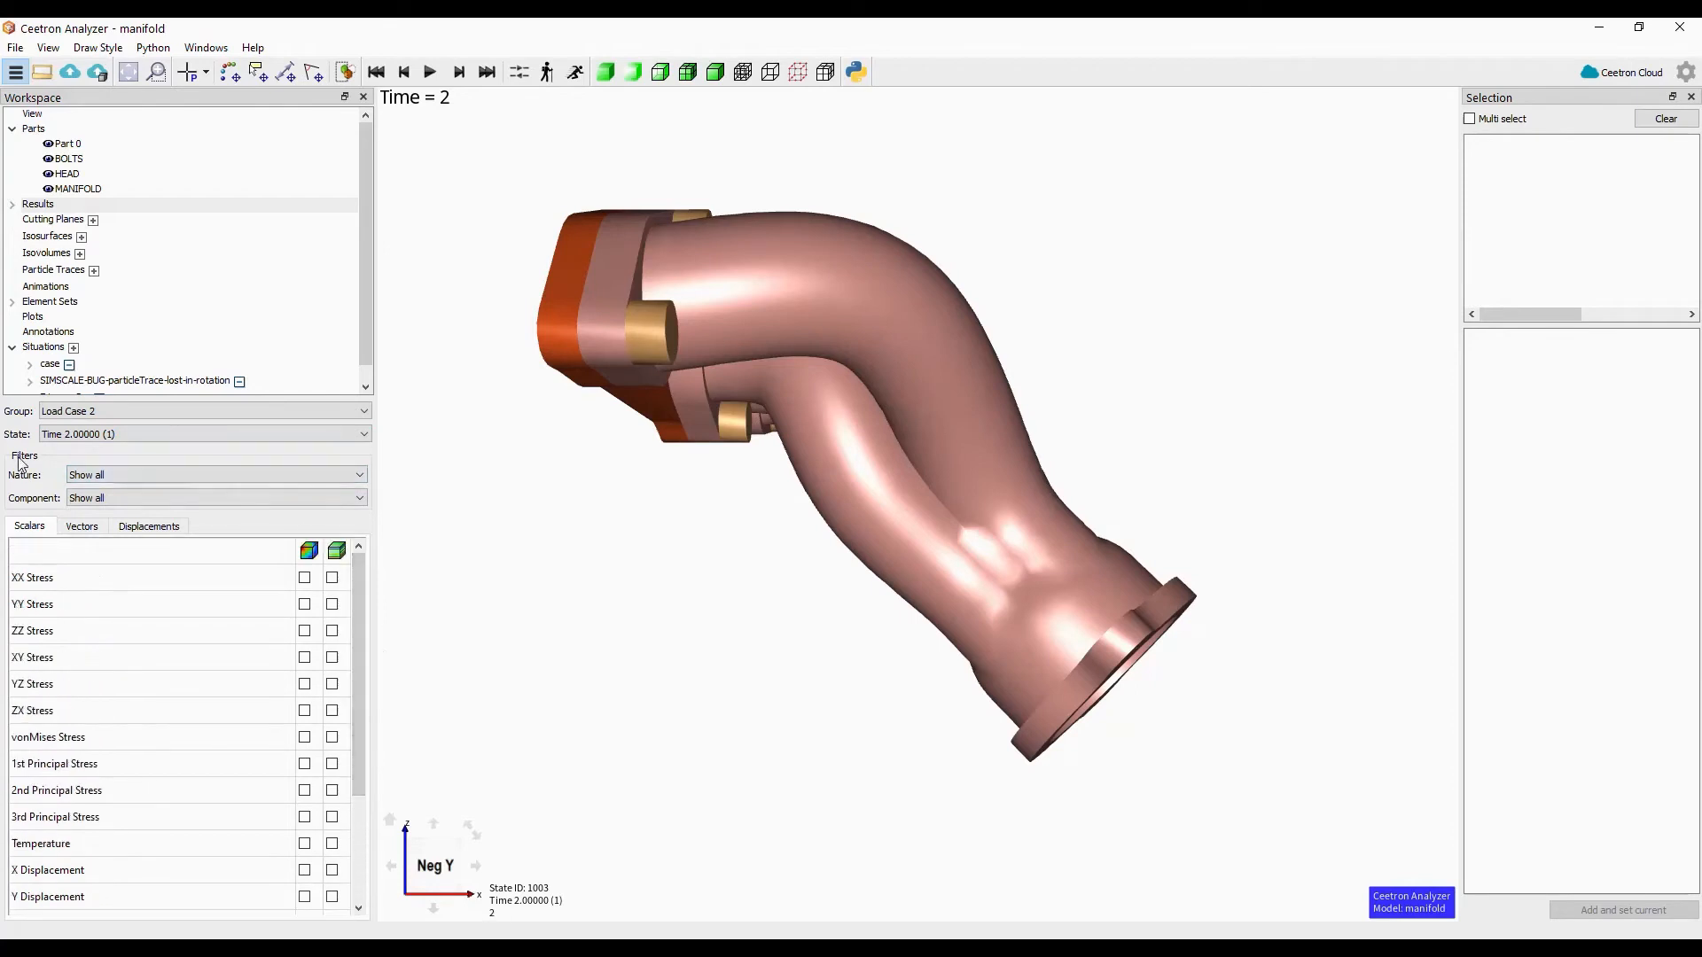
# - Filter the scalar results by component X and by Magnitude, and return the component filter to Show all
pyautogui.click(142, 503)
pyautogui.click(102, 535)
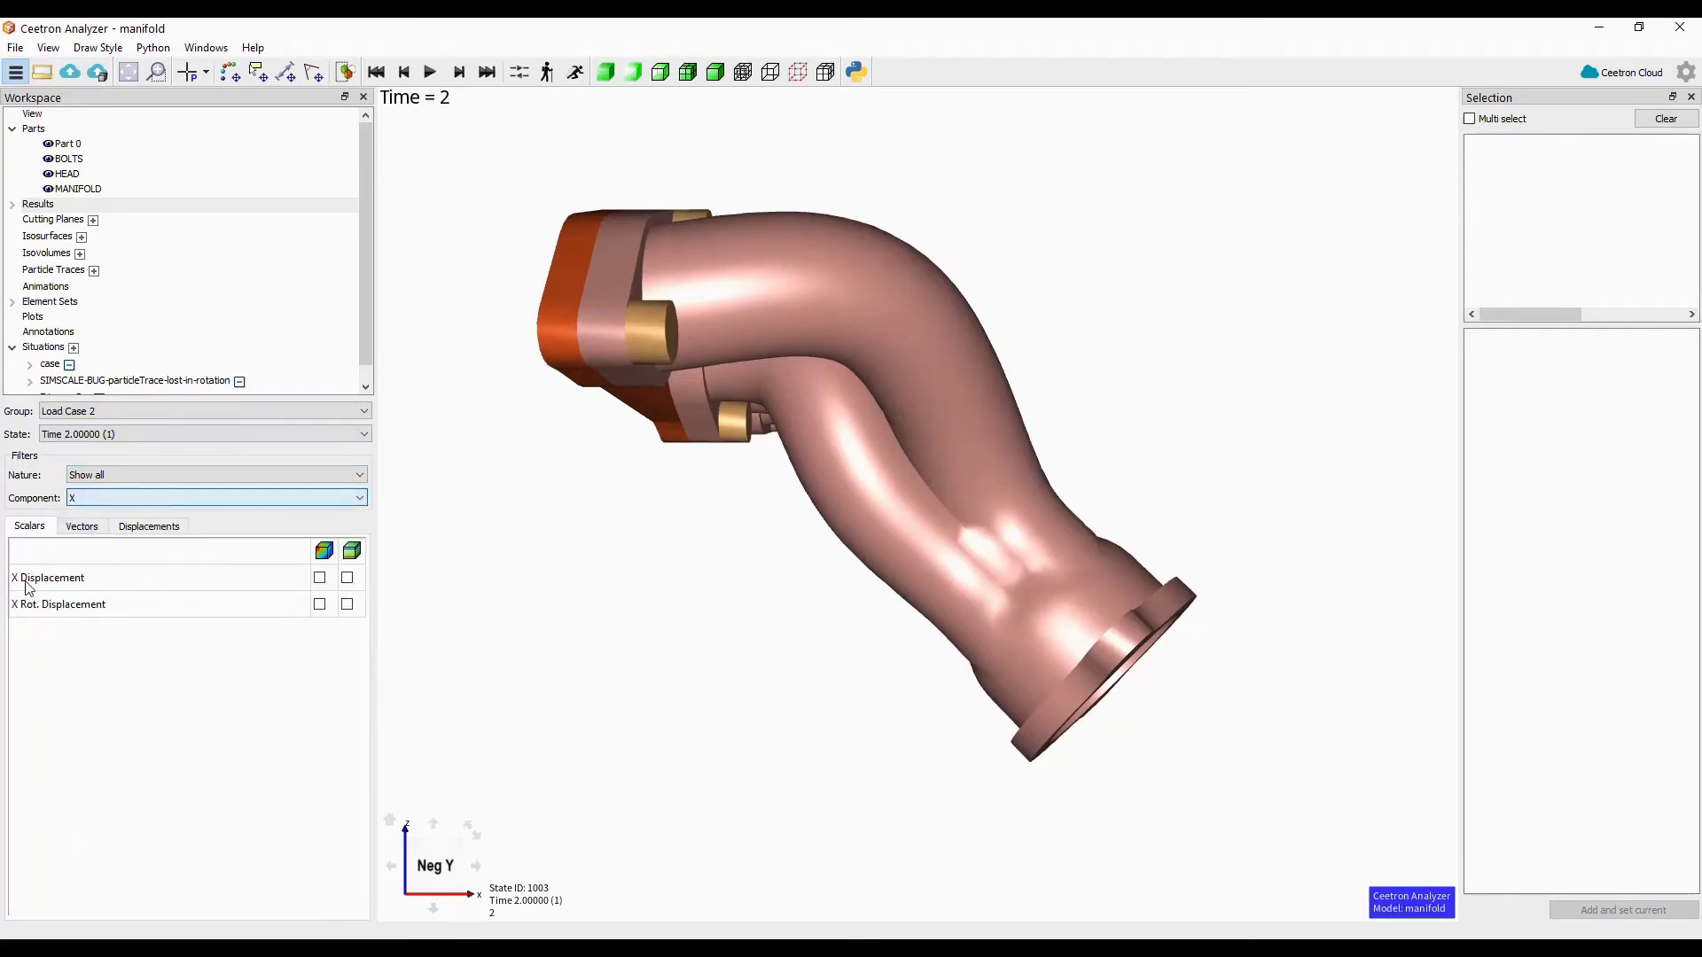
pyautogui.click(128, 500)
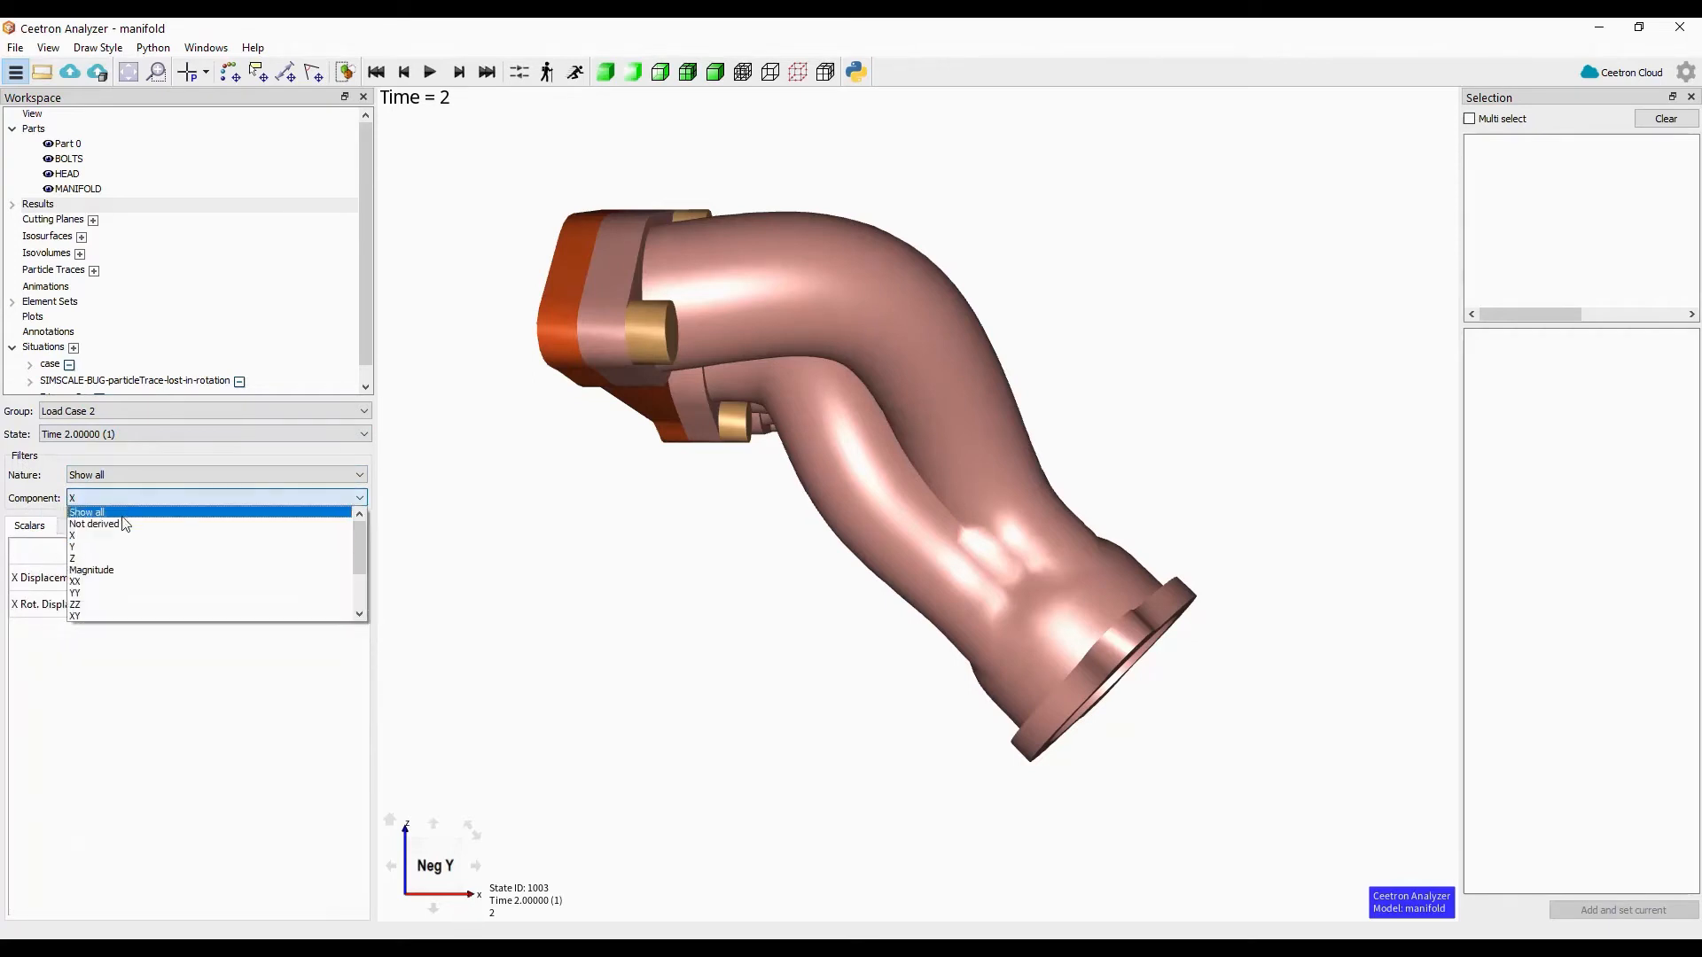
pyautogui.click(115, 571)
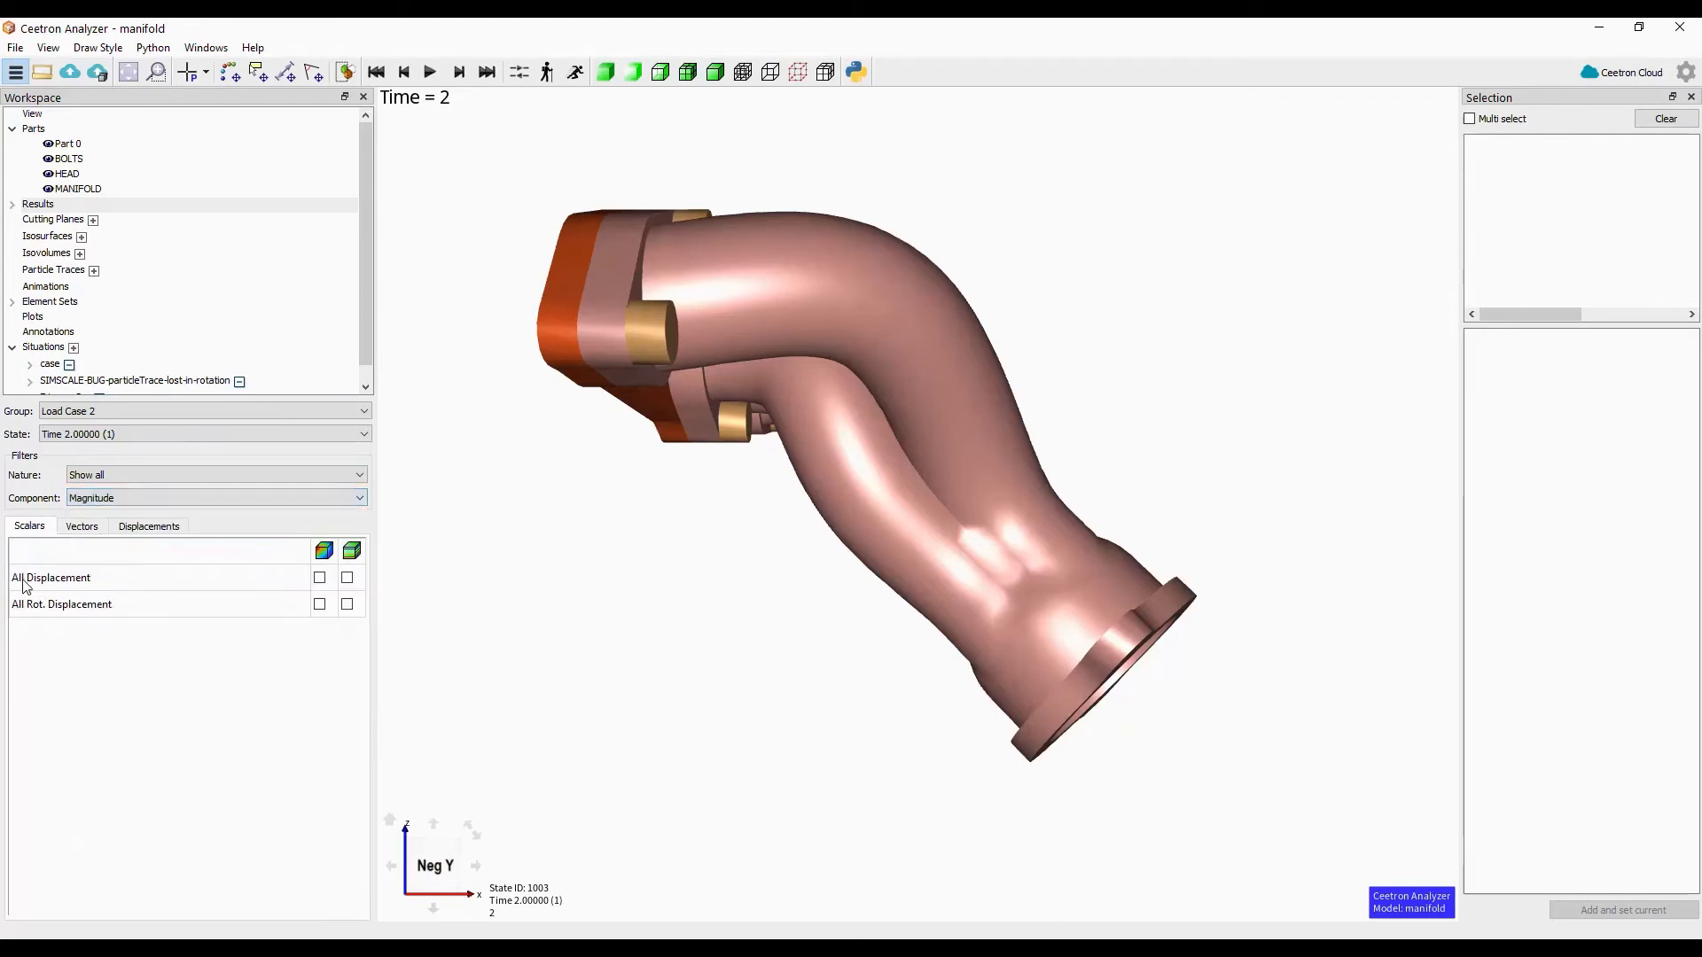
pyautogui.click(125, 499)
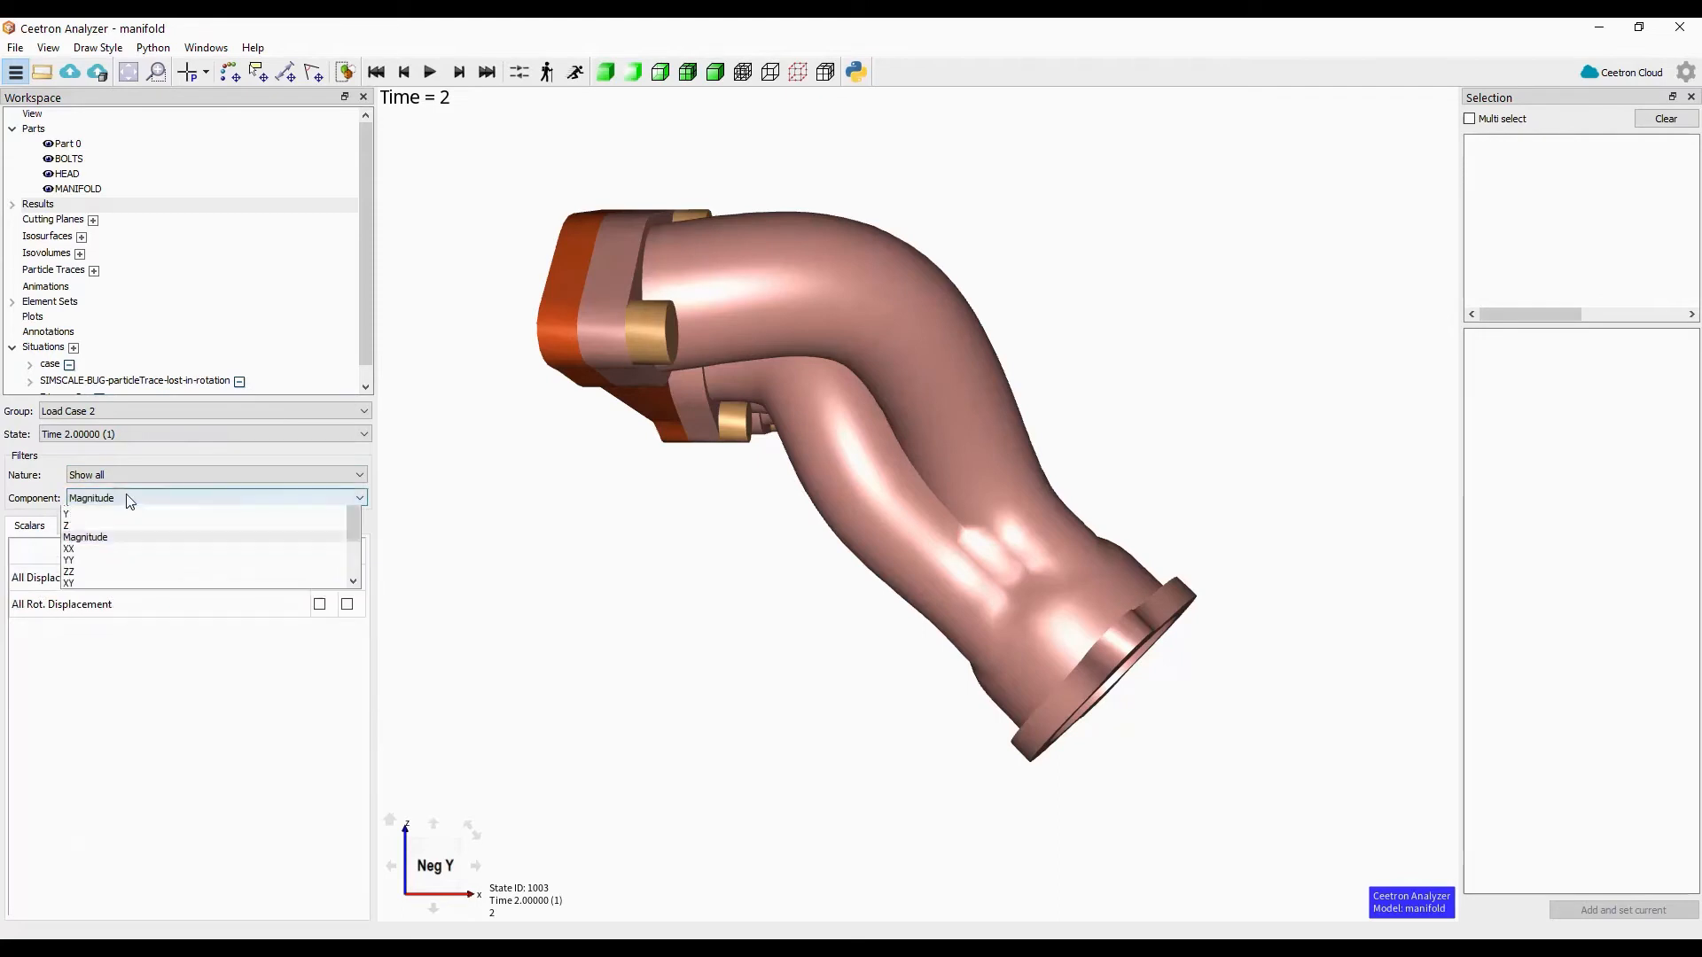
pyautogui.click(123, 514)
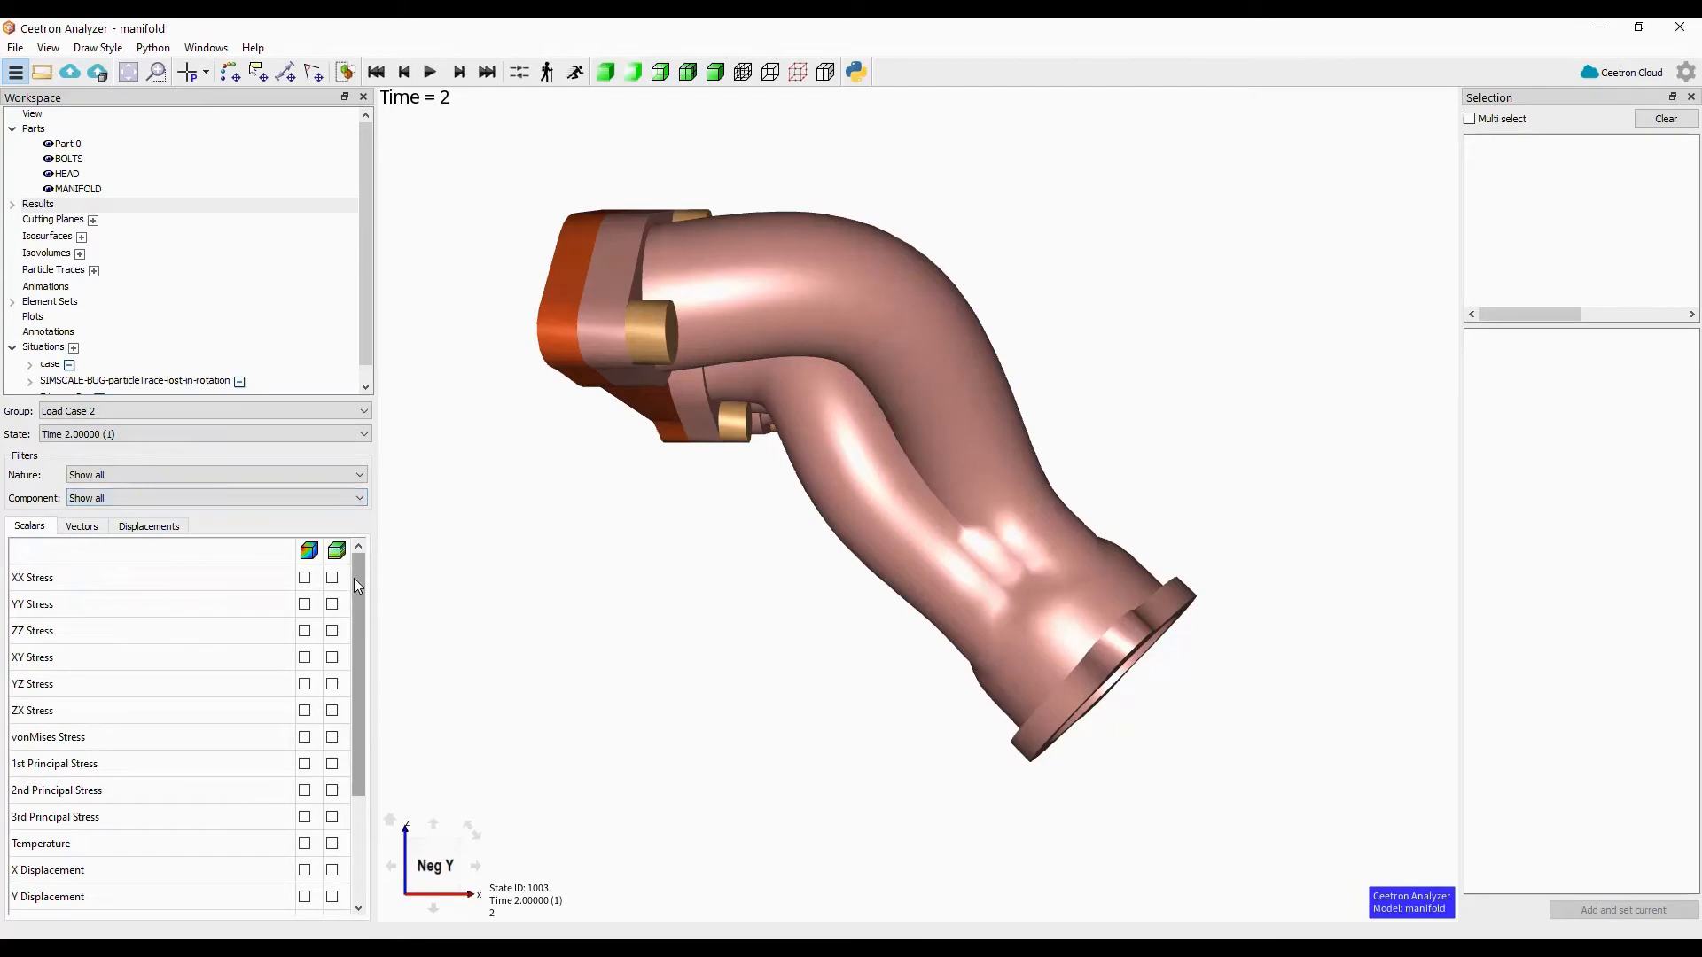
# - Color the model by the vonMises Stress scalar and view the stressed bolt flange from another angle
pyautogui.moveTo(359, 576)
pyautogui.mouseDown()
pyautogui.moveTo(372, 689)
pyautogui.moveTo(354, 557)
pyautogui.mouseUp()
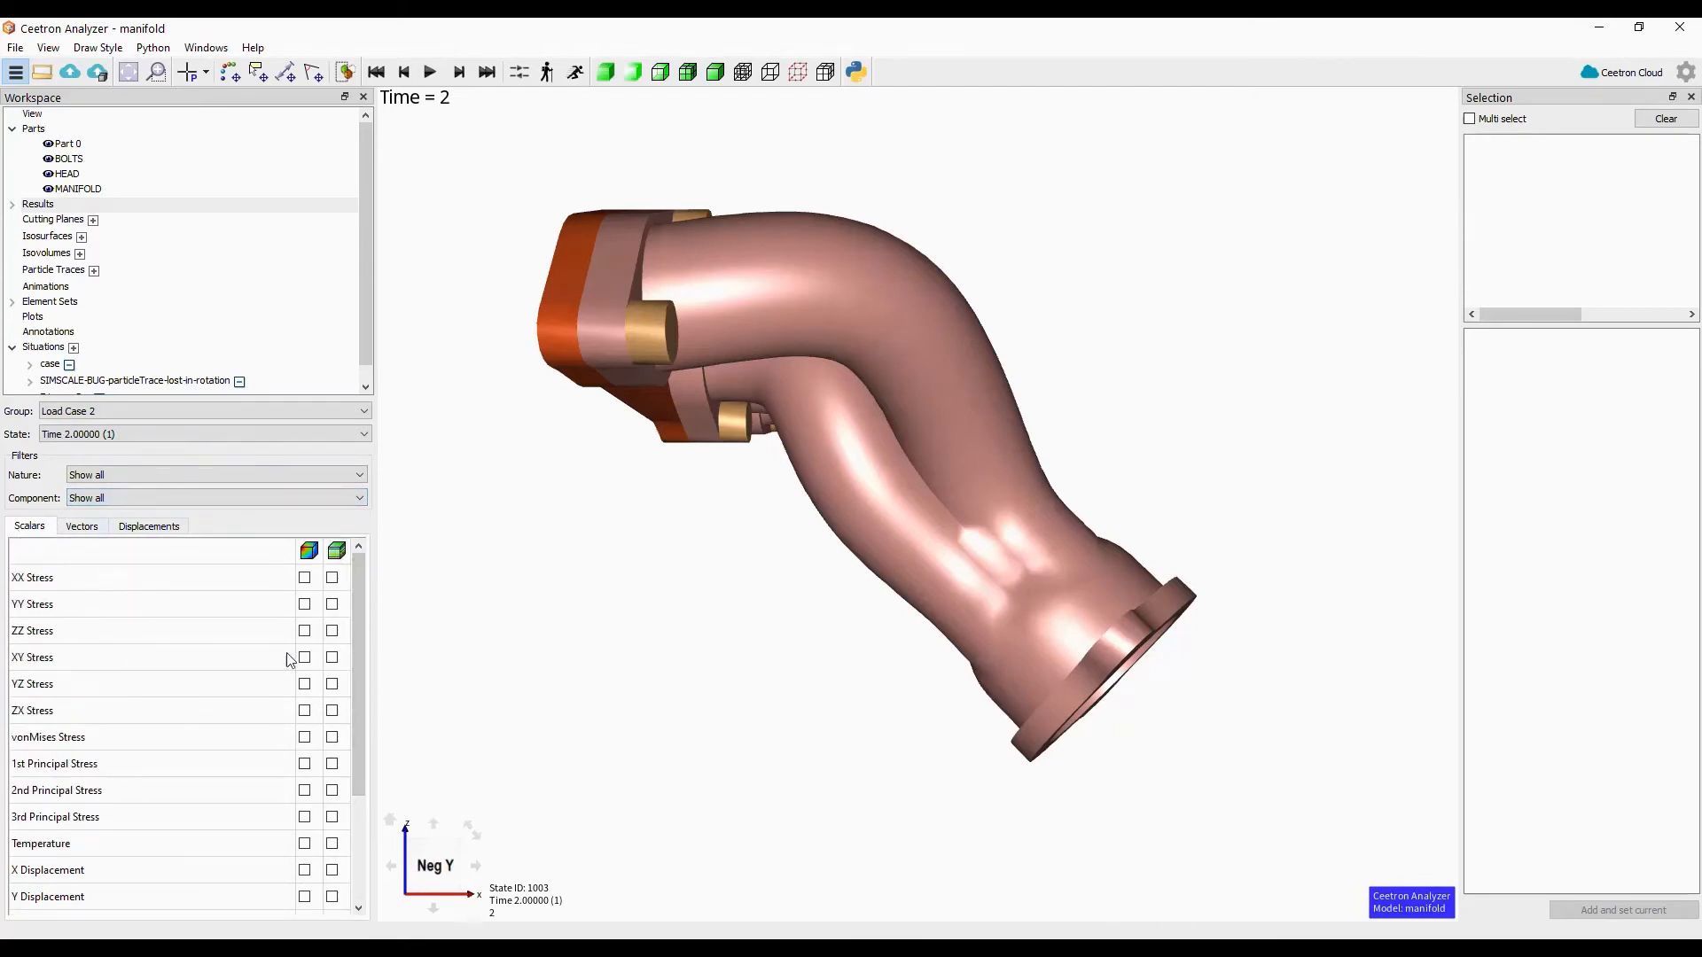
pyautogui.click(304, 737)
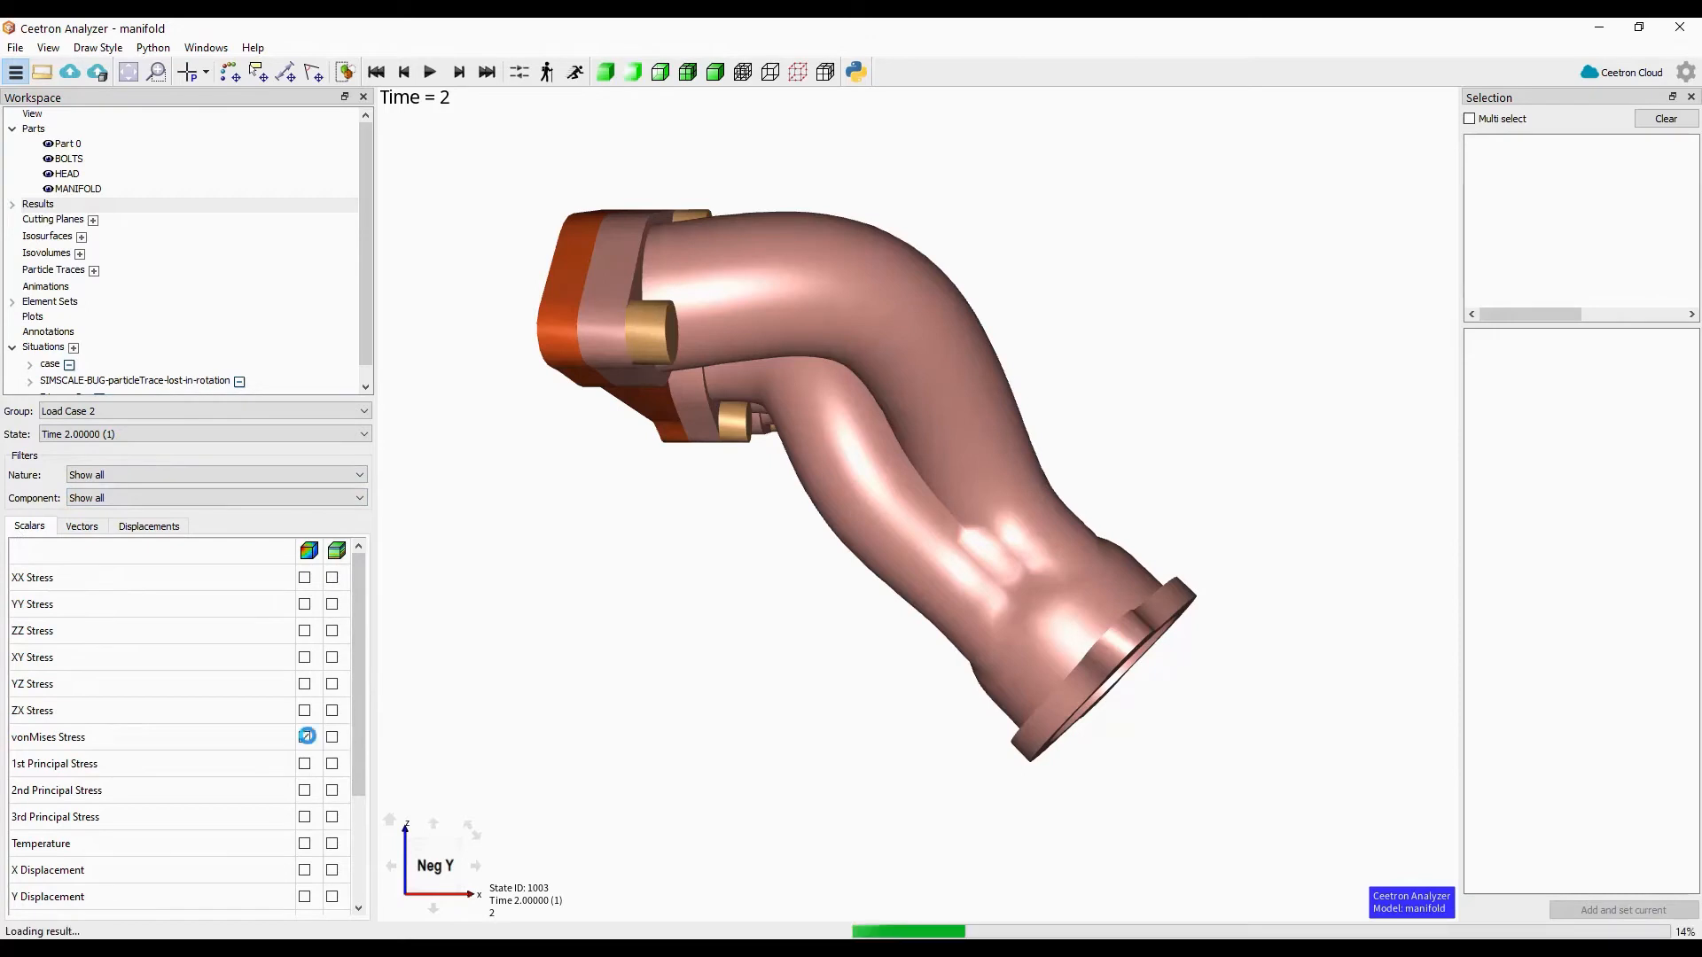
pyautogui.moveTo(1141, 729); pyautogui.dragTo(746, 550)
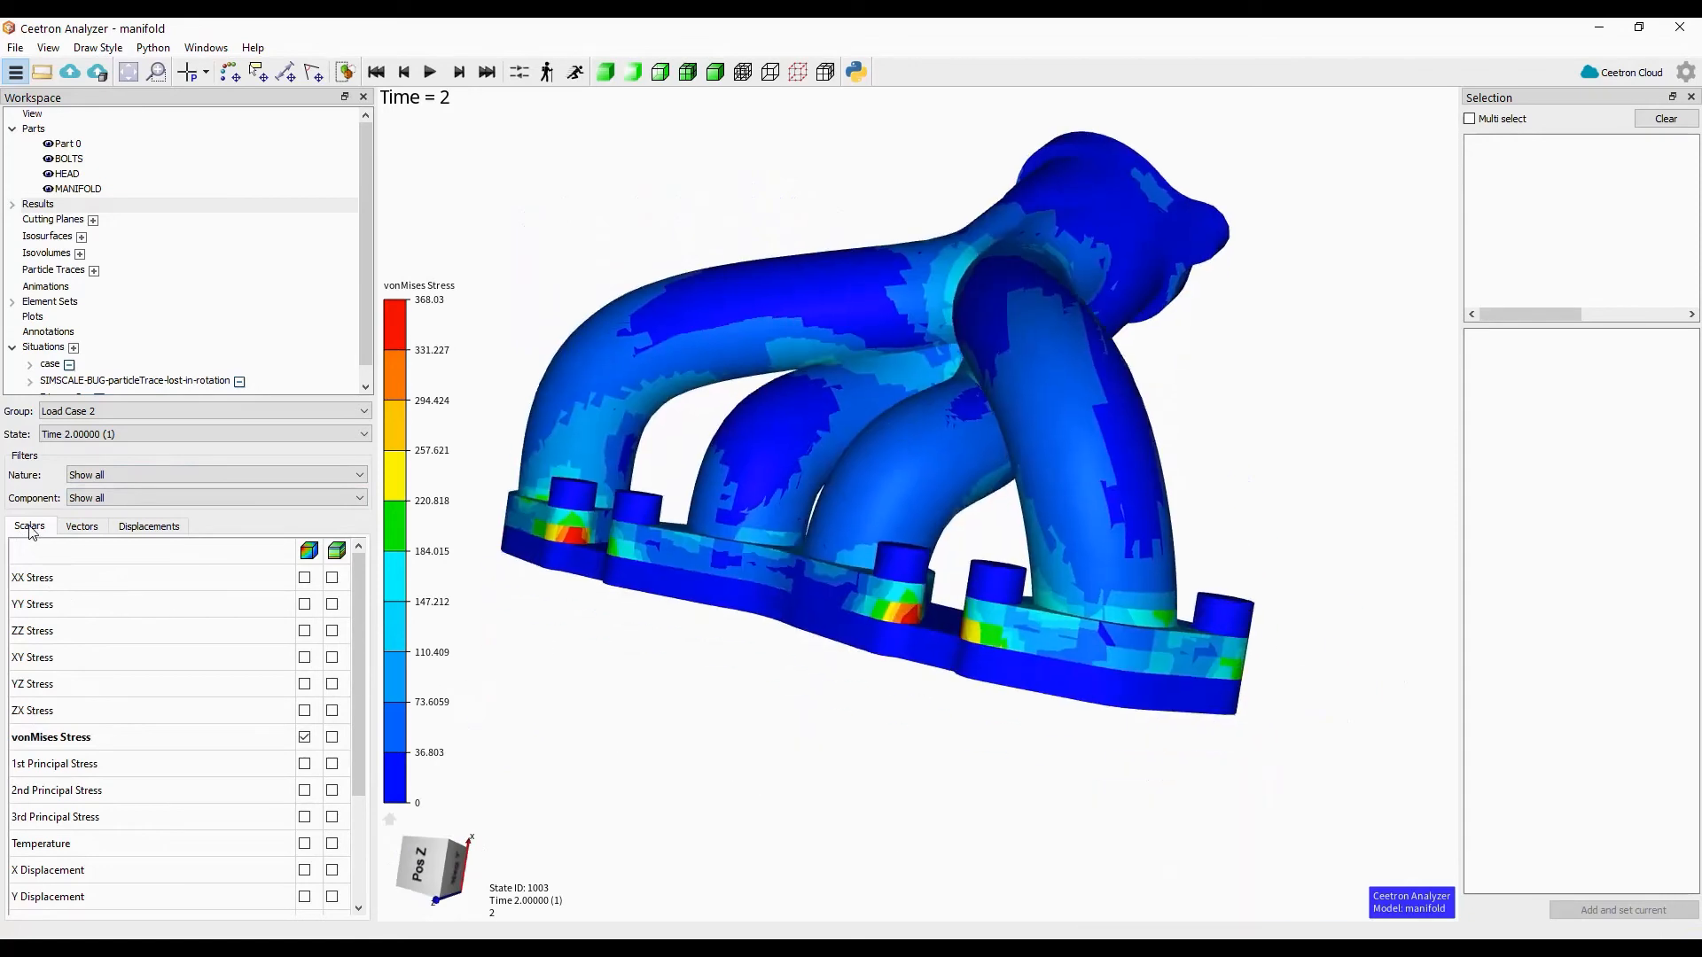
# - Show the Displacement result as vectors on the manifold, inspect the arrows, and turn the vectors off again
pyautogui.click(94, 527)
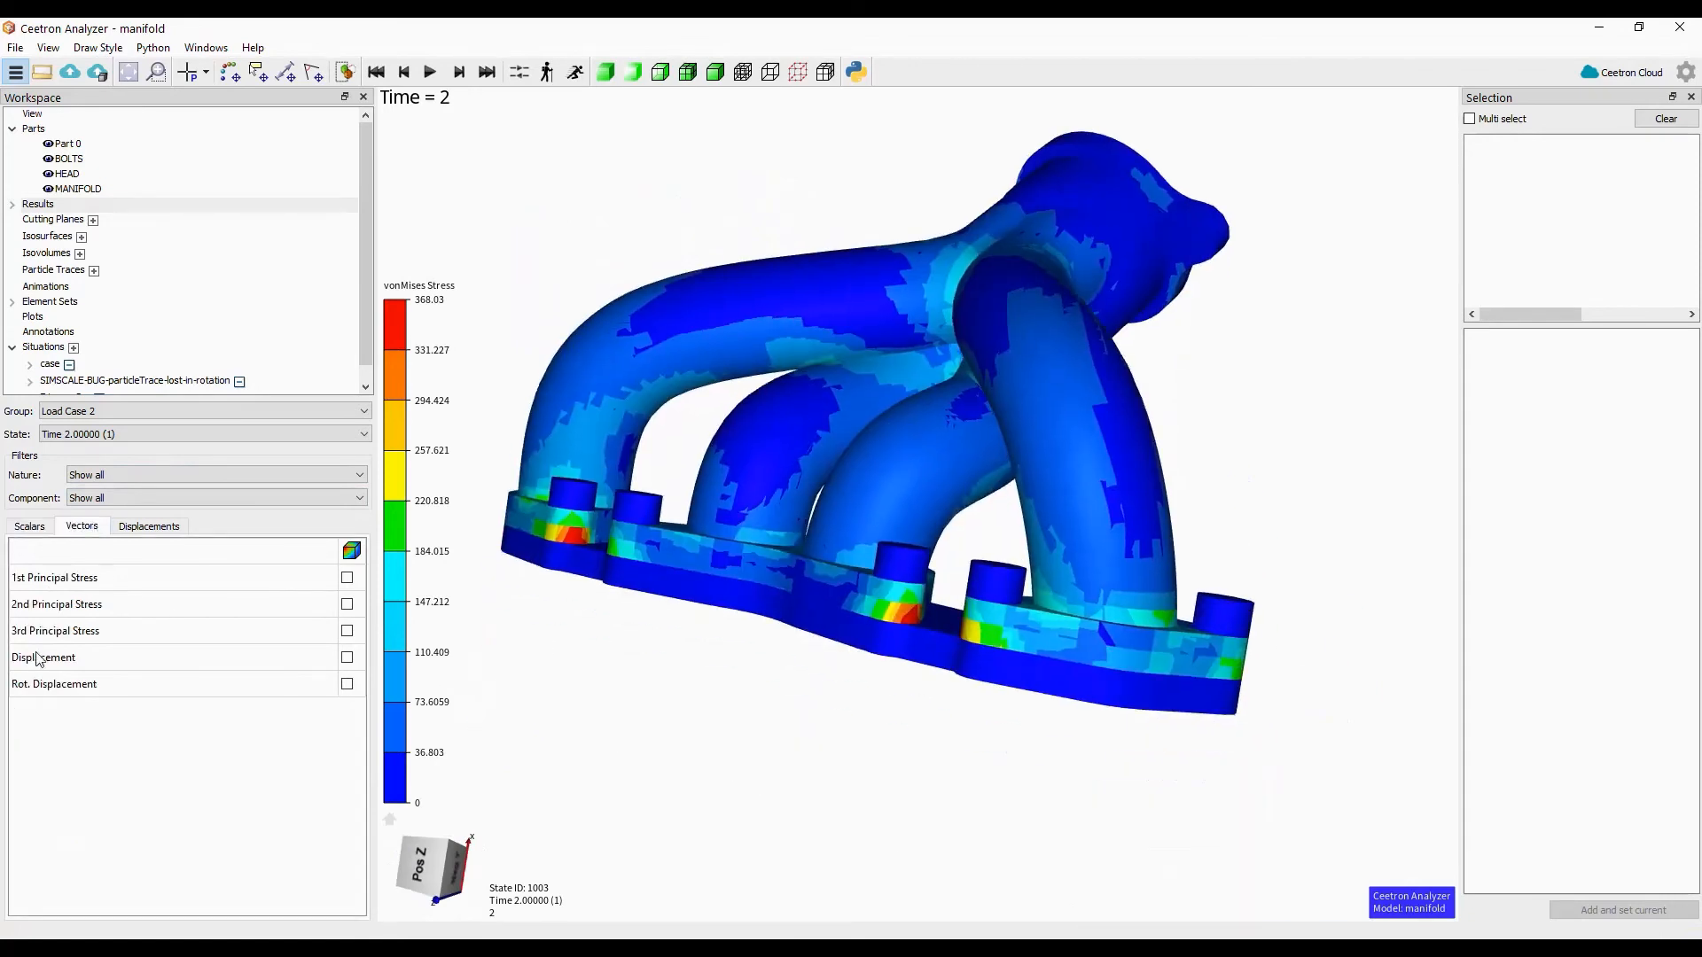
pyautogui.click(346, 657)
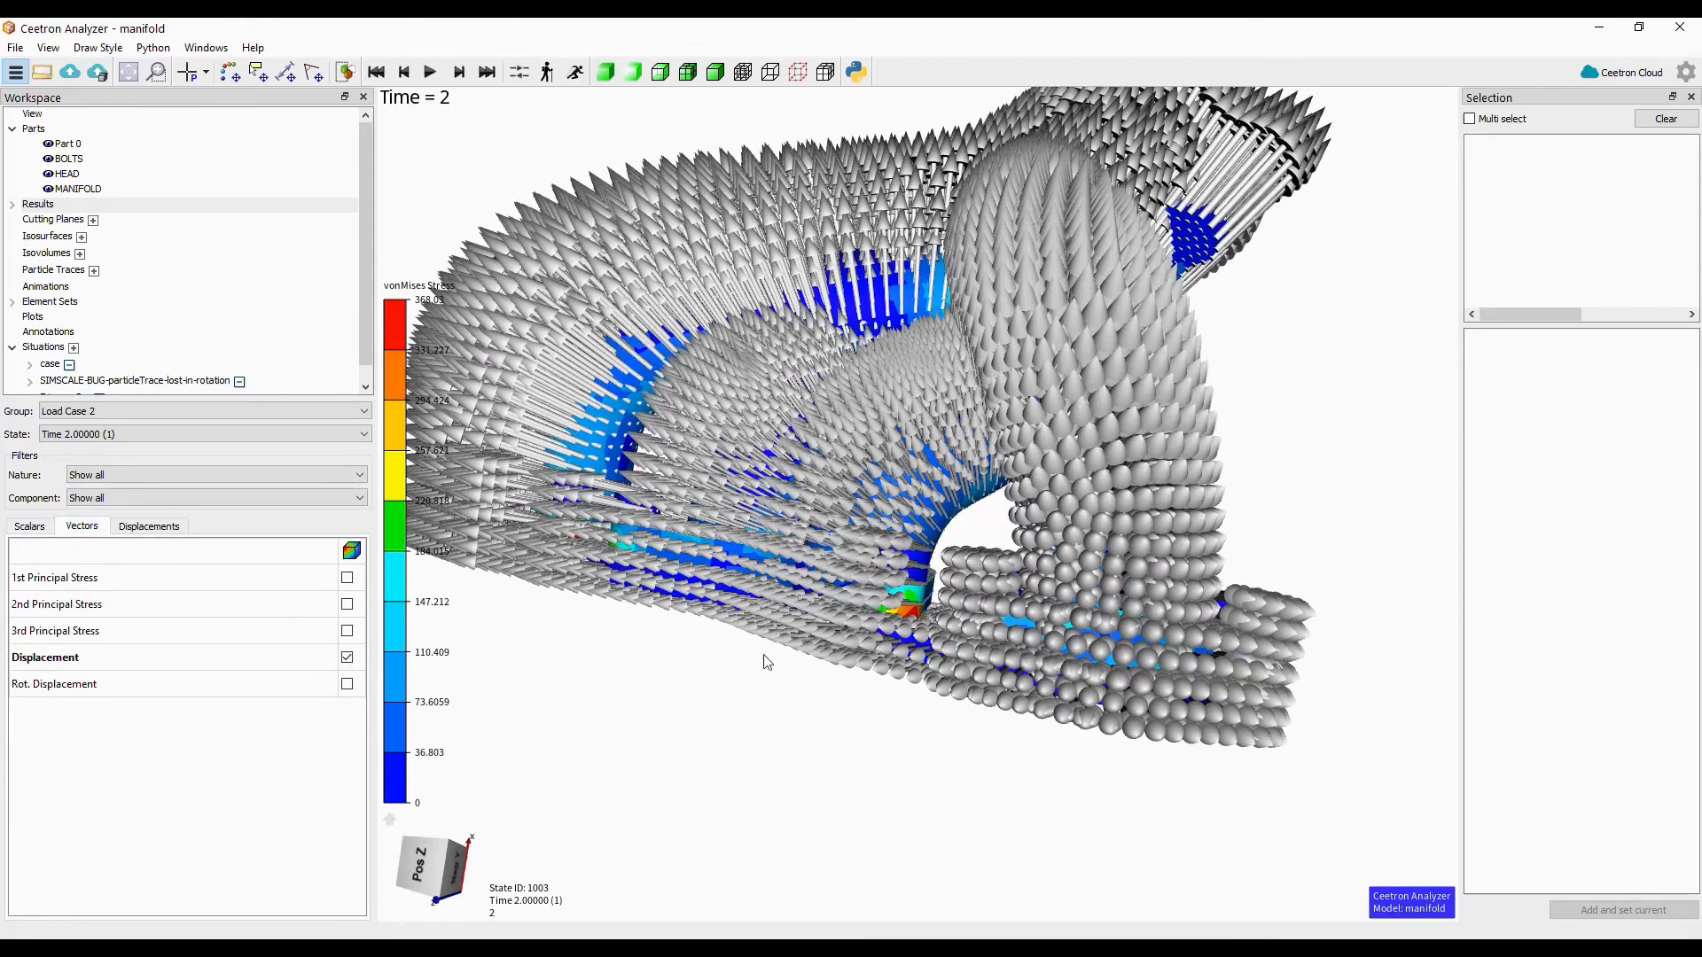
pyautogui.scroll(-5, 982, 552)
pyautogui.moveTo(984, 534); pyautogui.dragTo(563, 286, button='right')
pyautogui.moveTo(1068, 298); pyautogui.dragTo(878, 649, button='right')
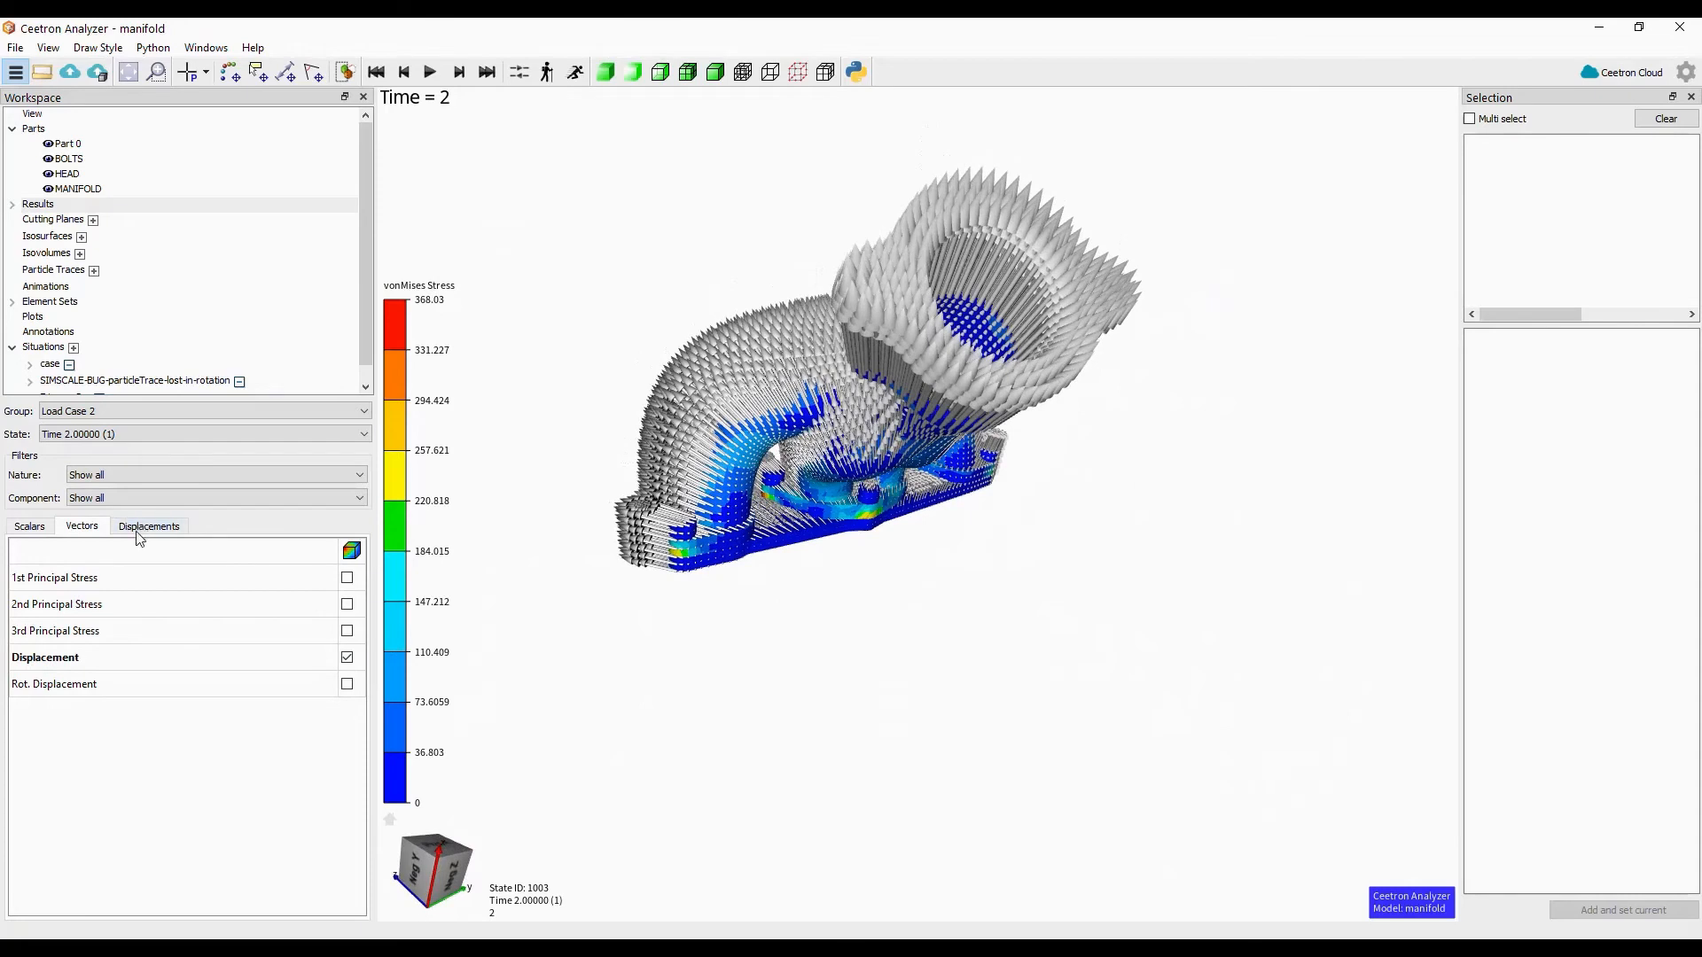
pyautogui.click(346, 657)
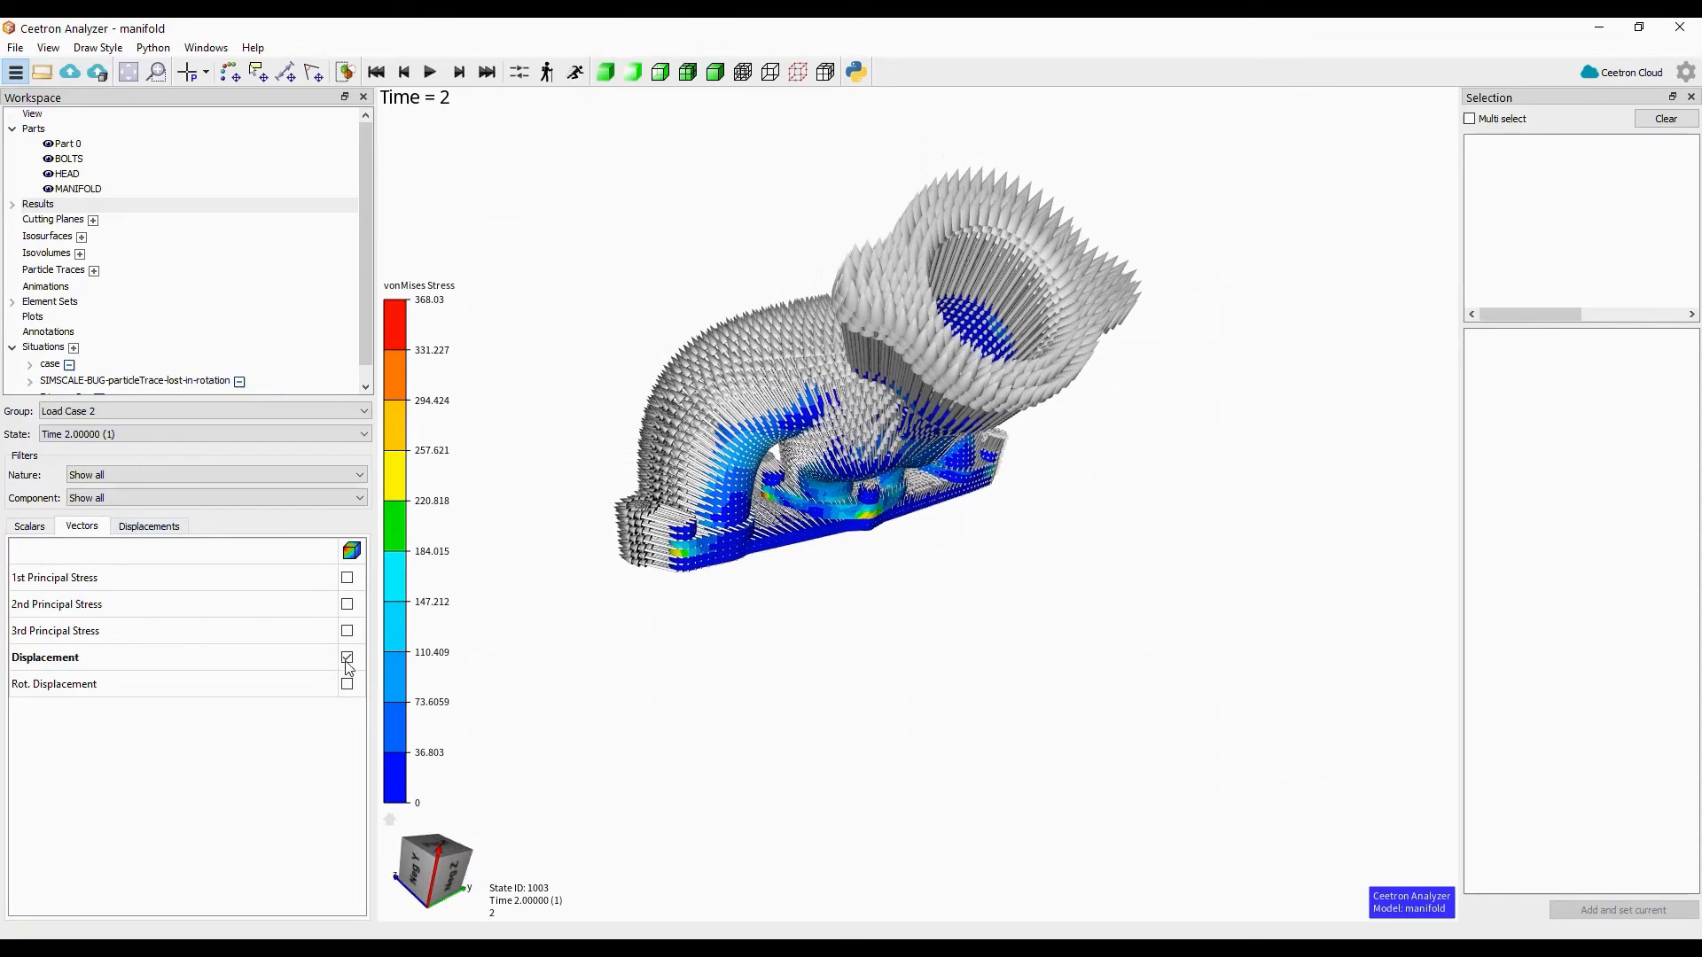
# - Switch the applied displacement result to Rot. Displacement and clear it so that no displacement result is selected
pyautogui.click(149, 528)
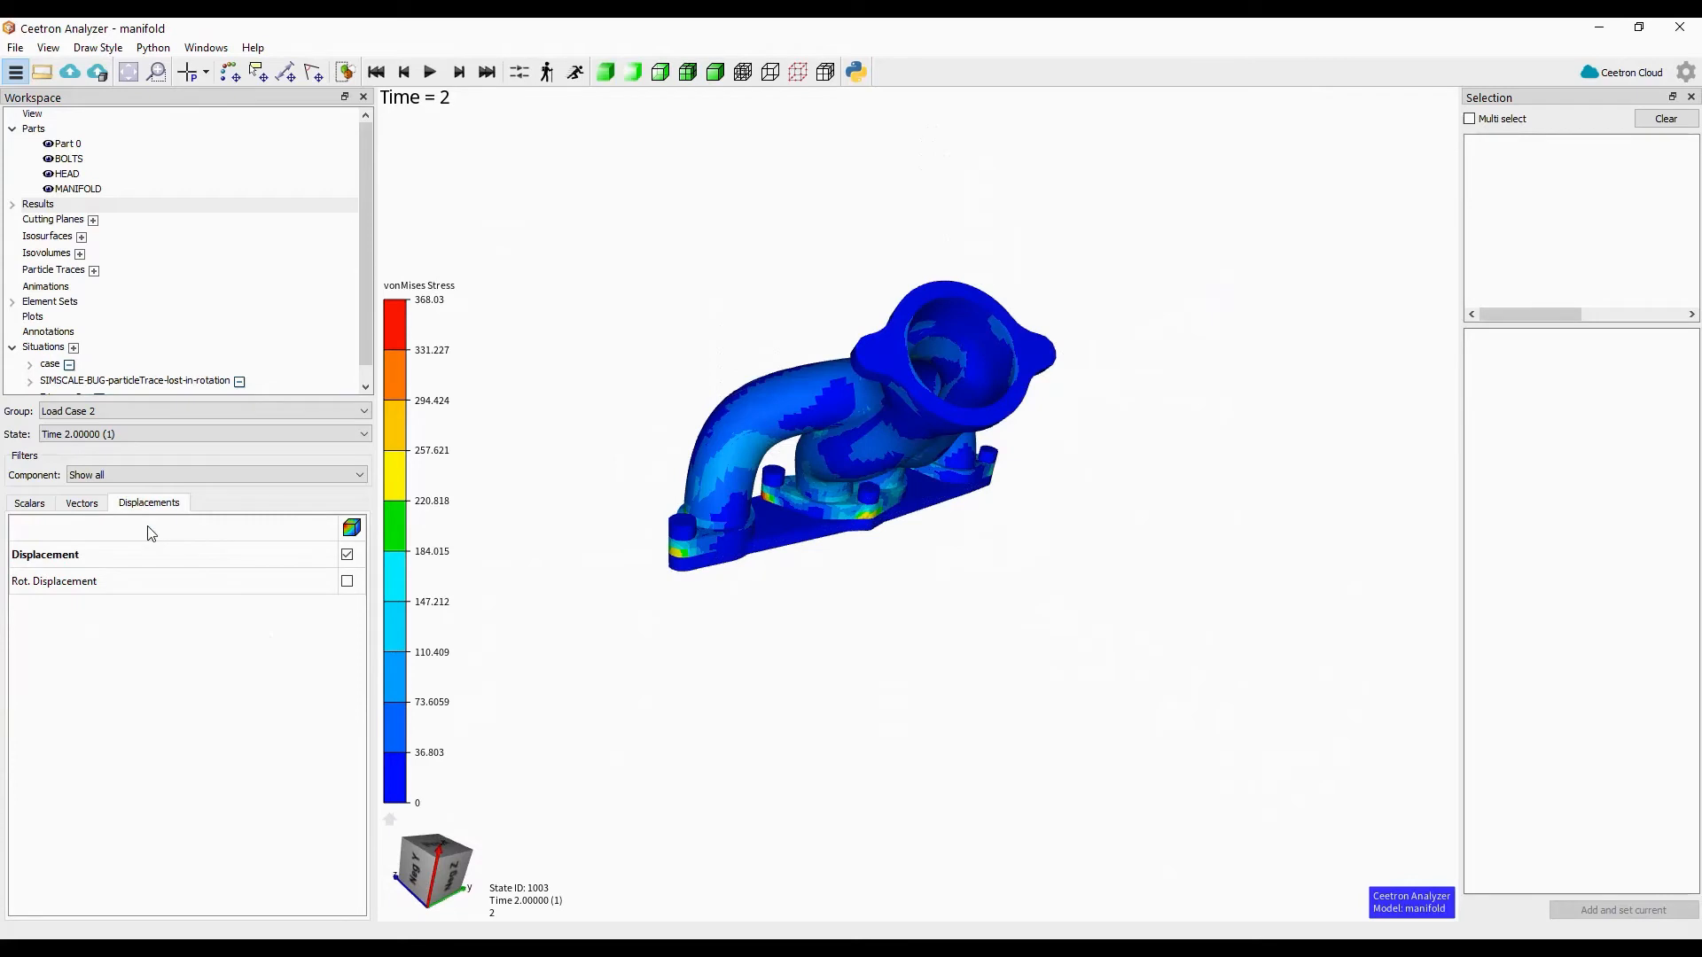
pyautogui.click(348, 582)
pyautogui.click(347, 583)
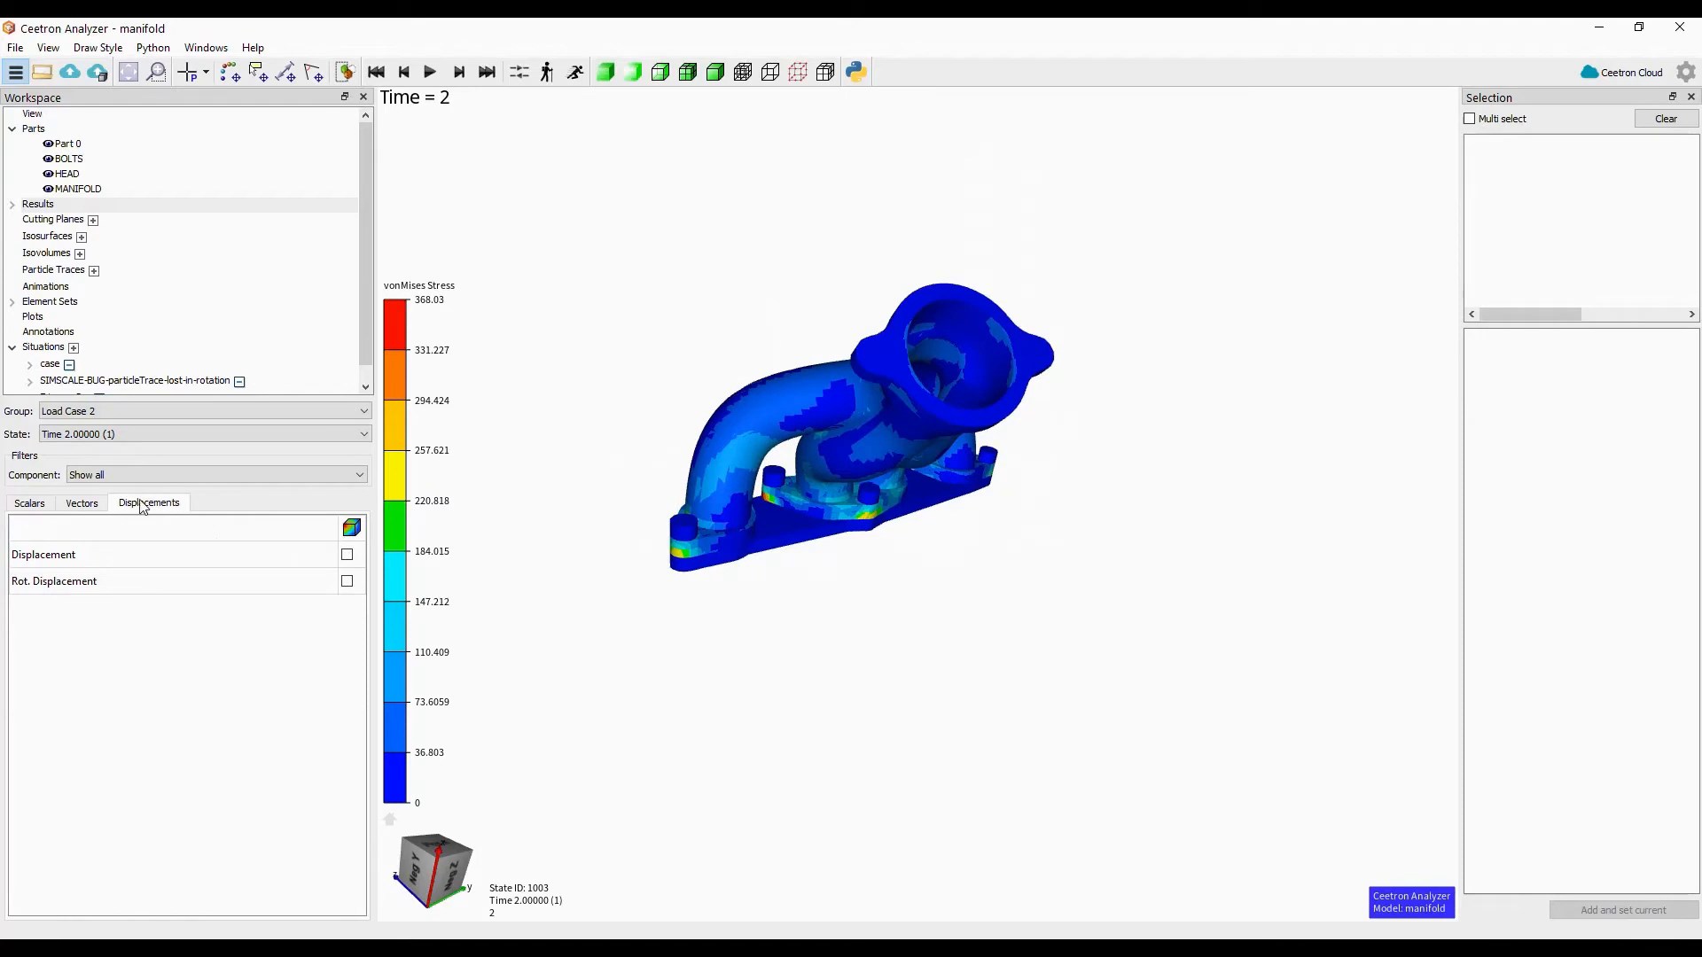
# - Return to the scalar results by way of the vector results and enable contour lines for Temperature
pyautogui.click(83, 503)
pyautogui.click(21, 523)
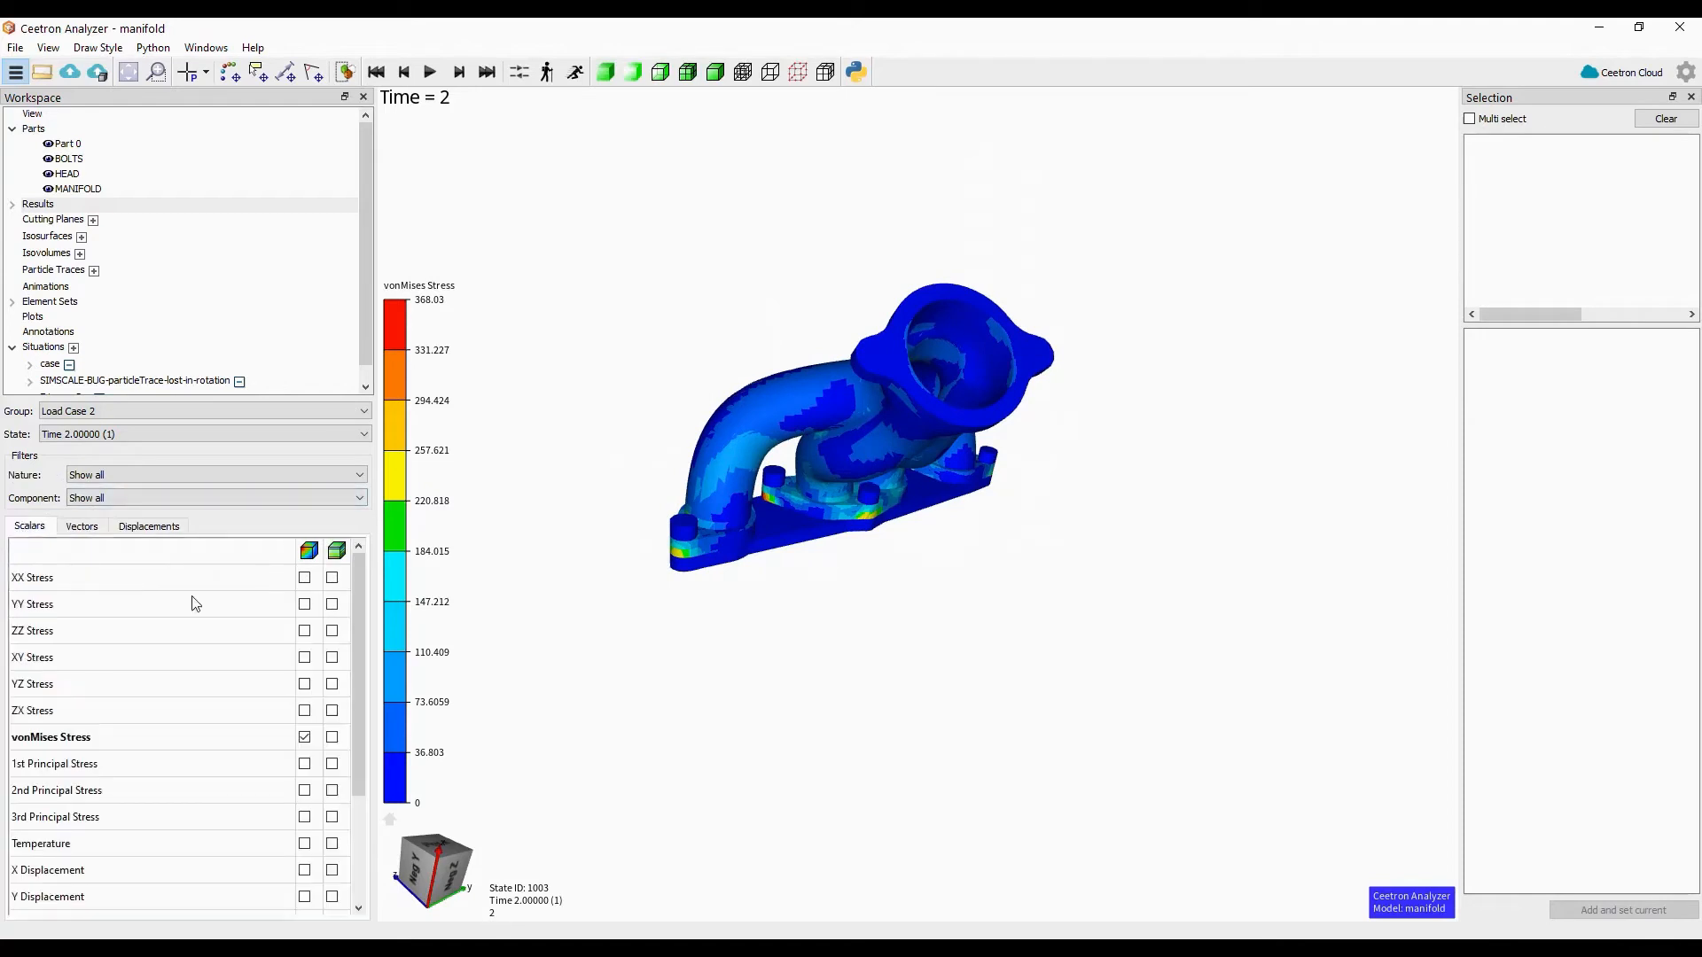
pyautogui.click(332, 844)
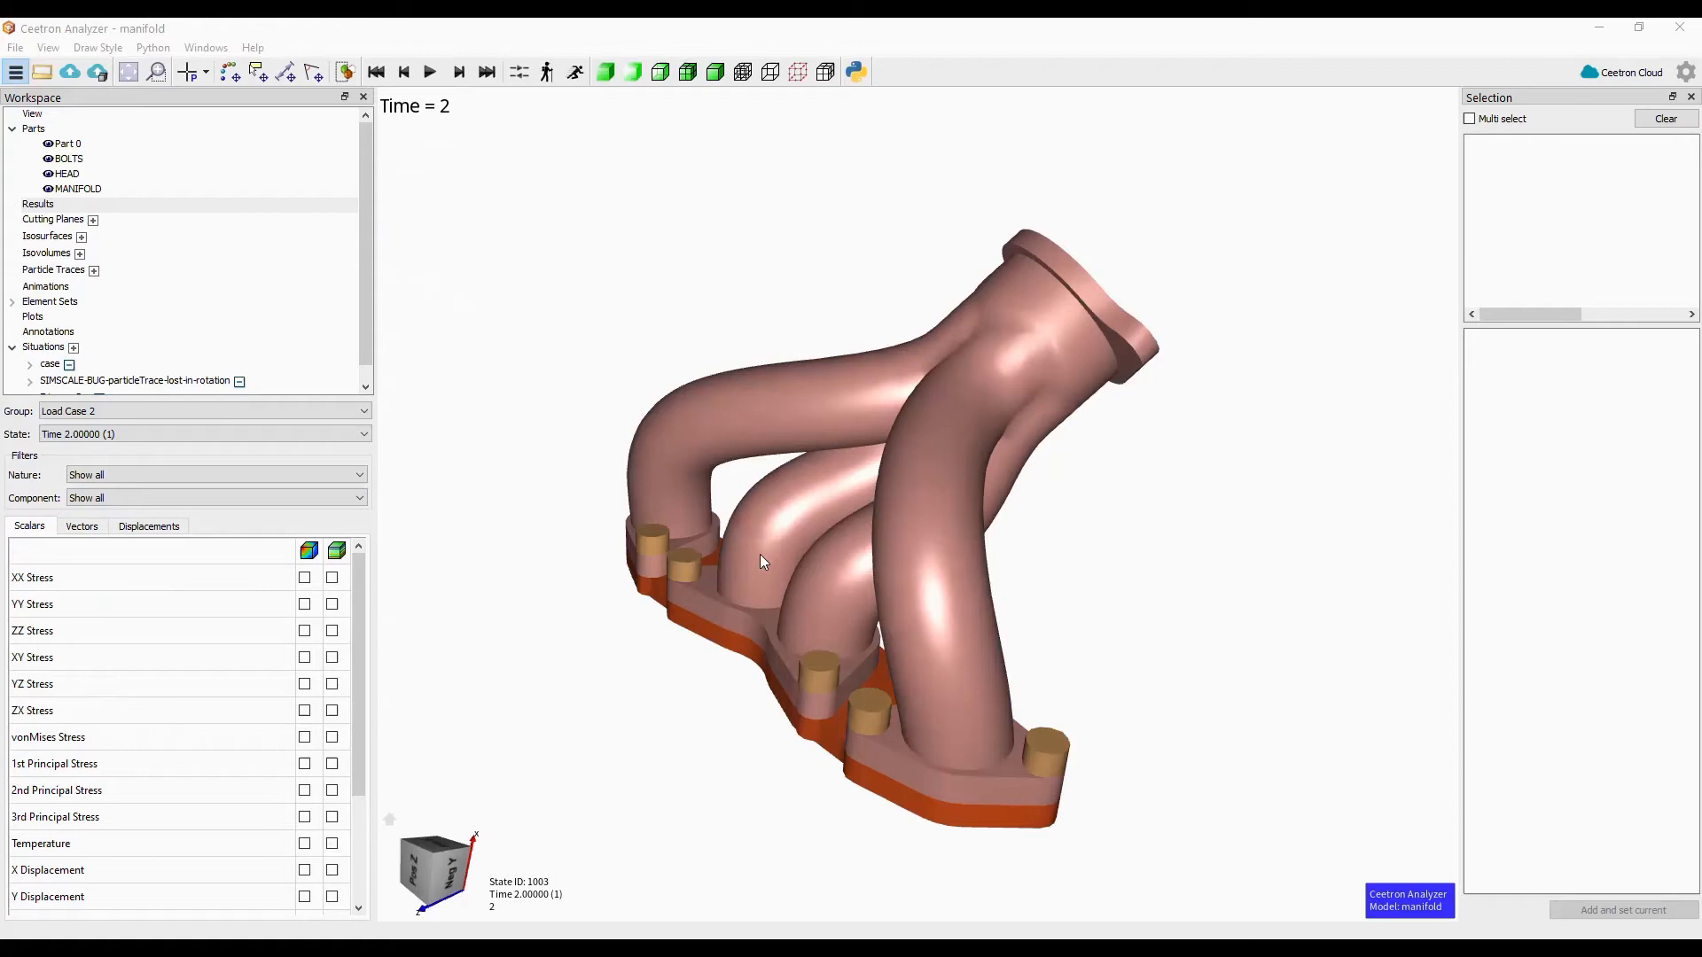
# - Color the manifold by the All Displacement scalar and open the settings of that scalar result
pyautogui.click(26, 209)
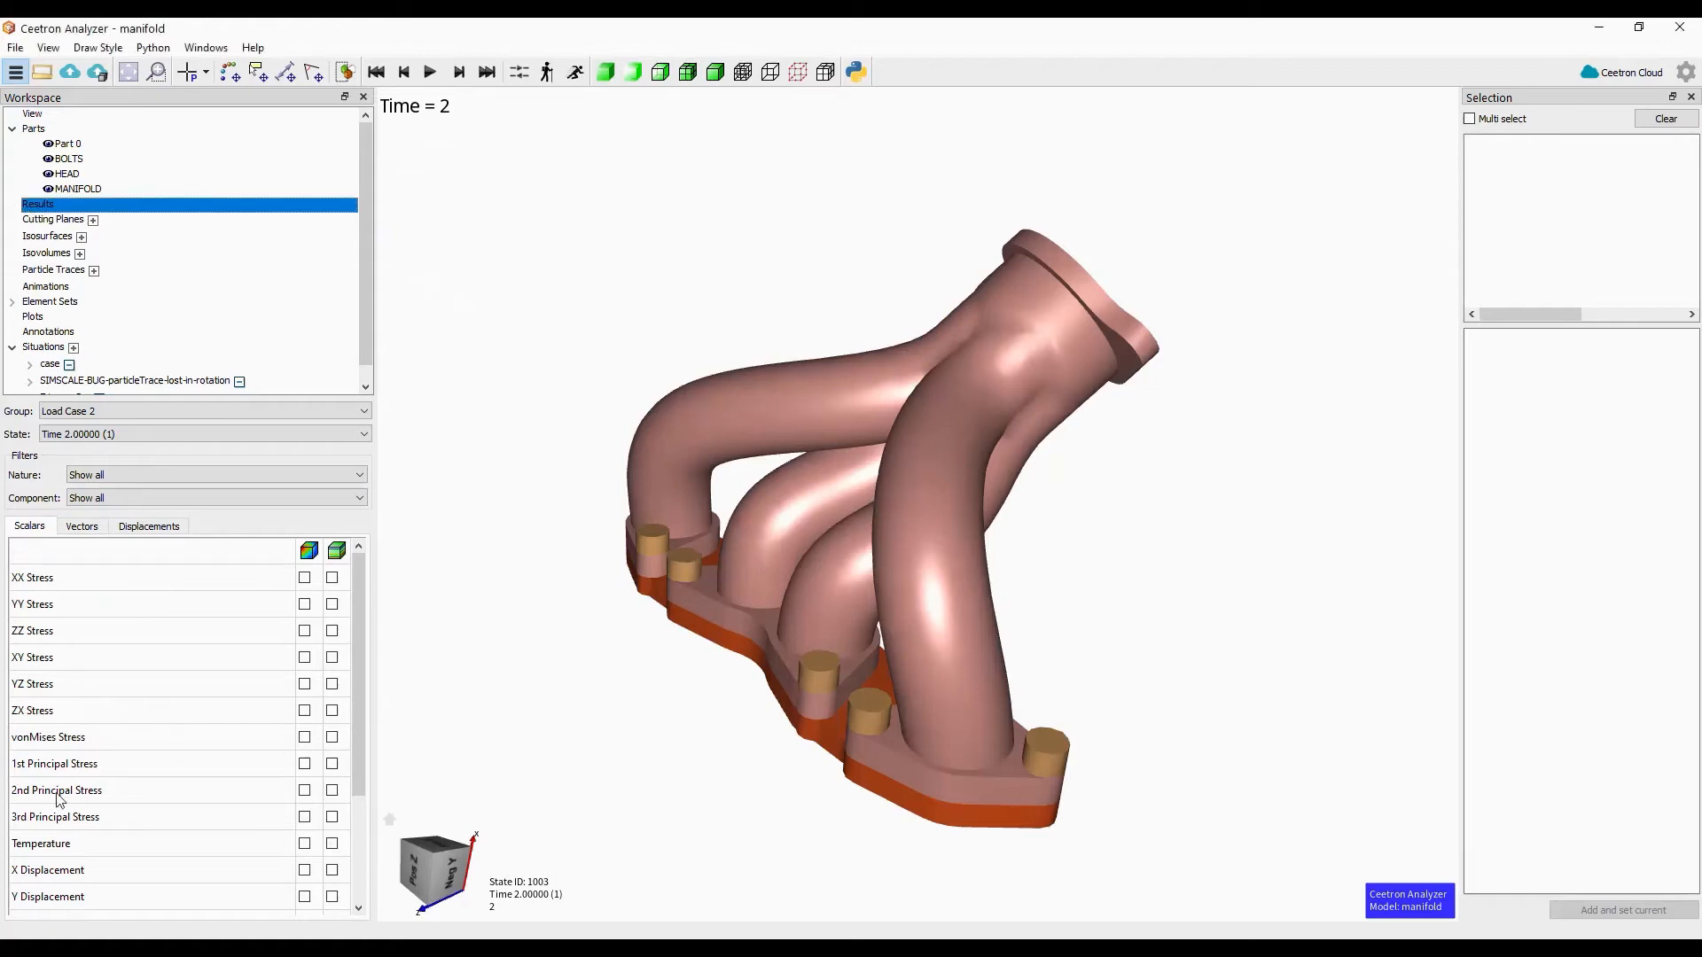
pyautogui.scroll(-2, 66, 801)
pyautogui.click(305, 796)
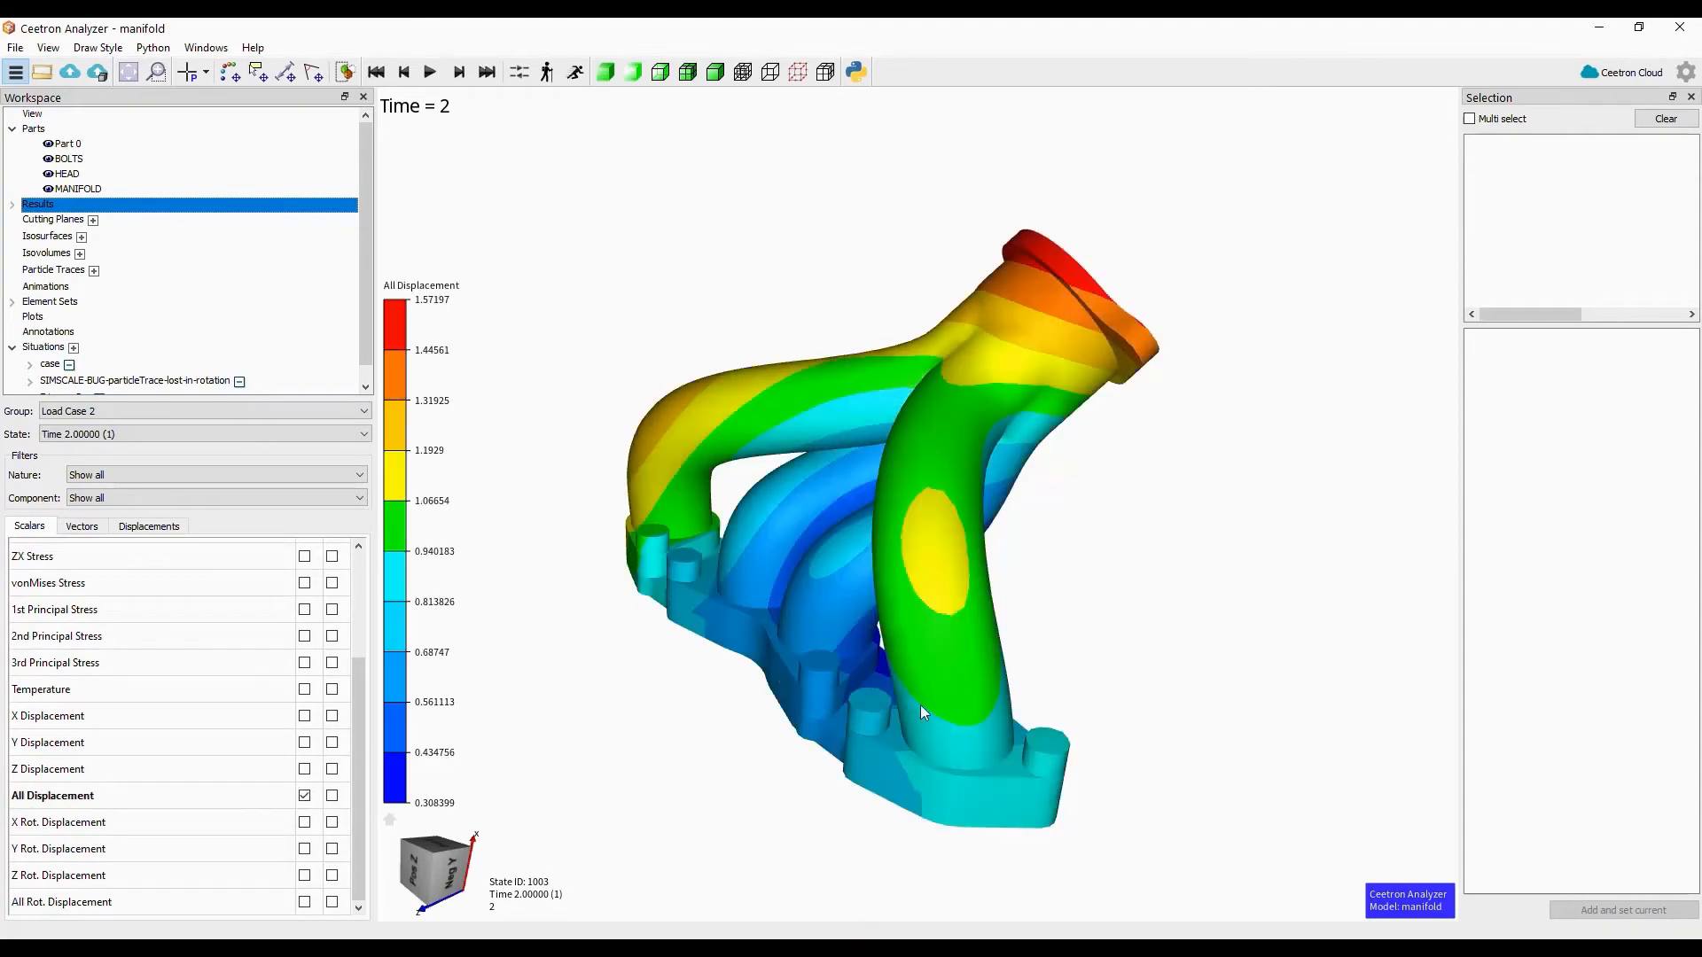
pyautogui.click(12, 204)
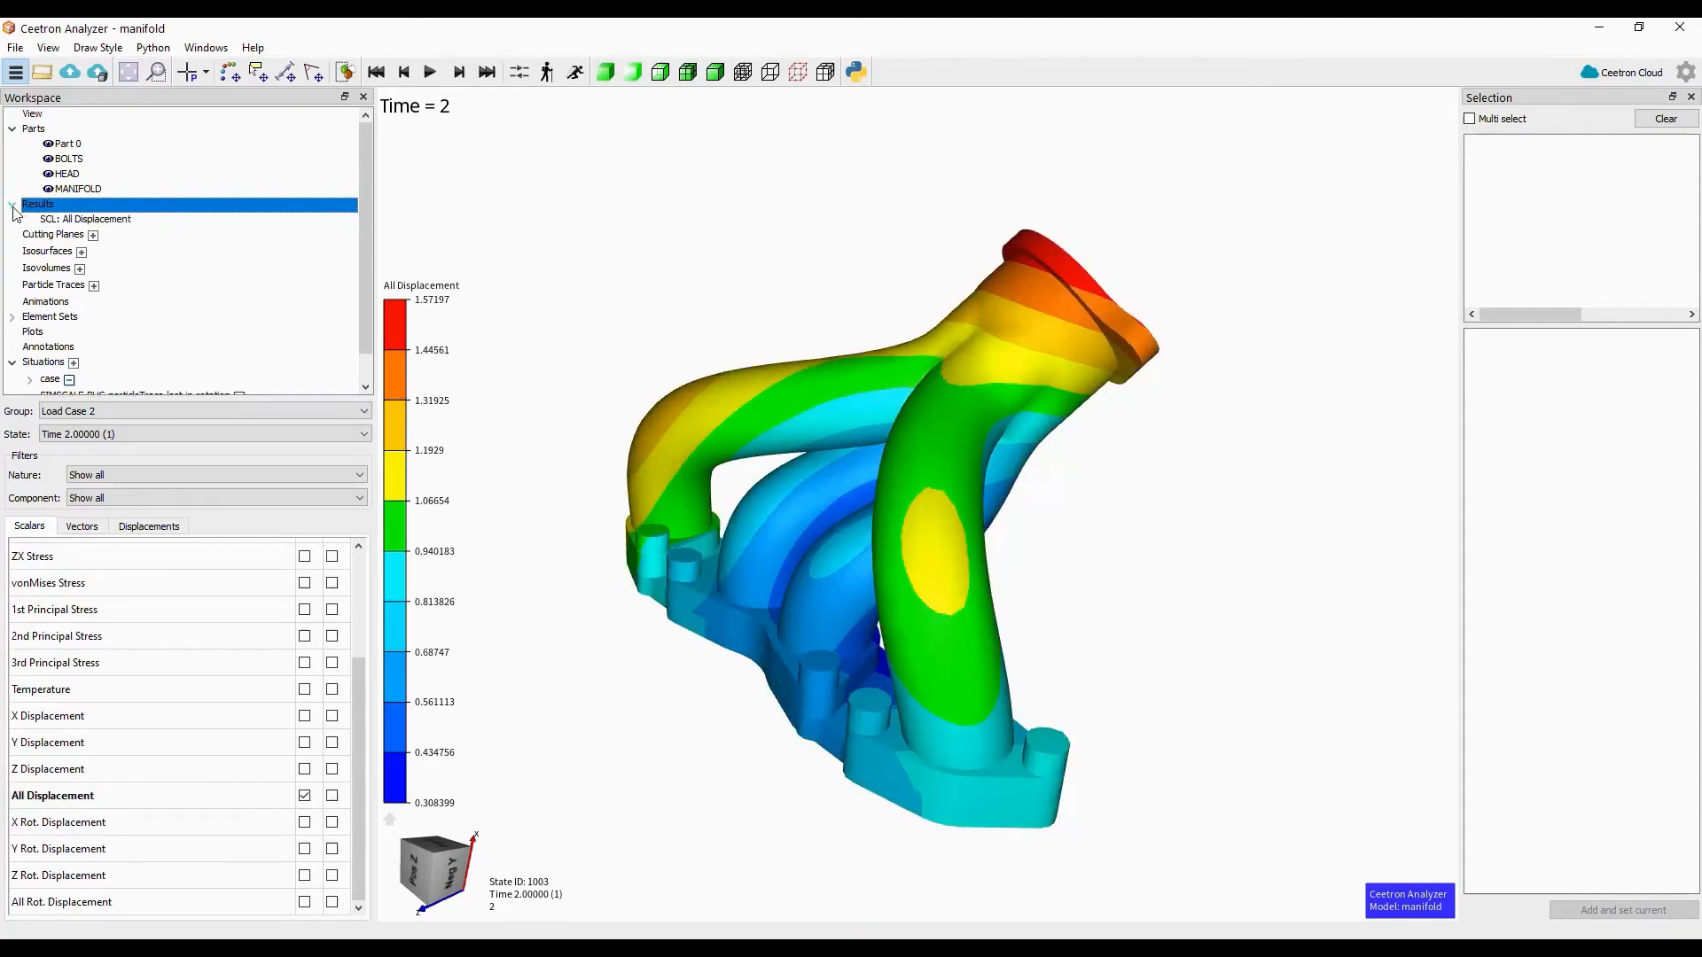
pyautogui.click(99, 219)
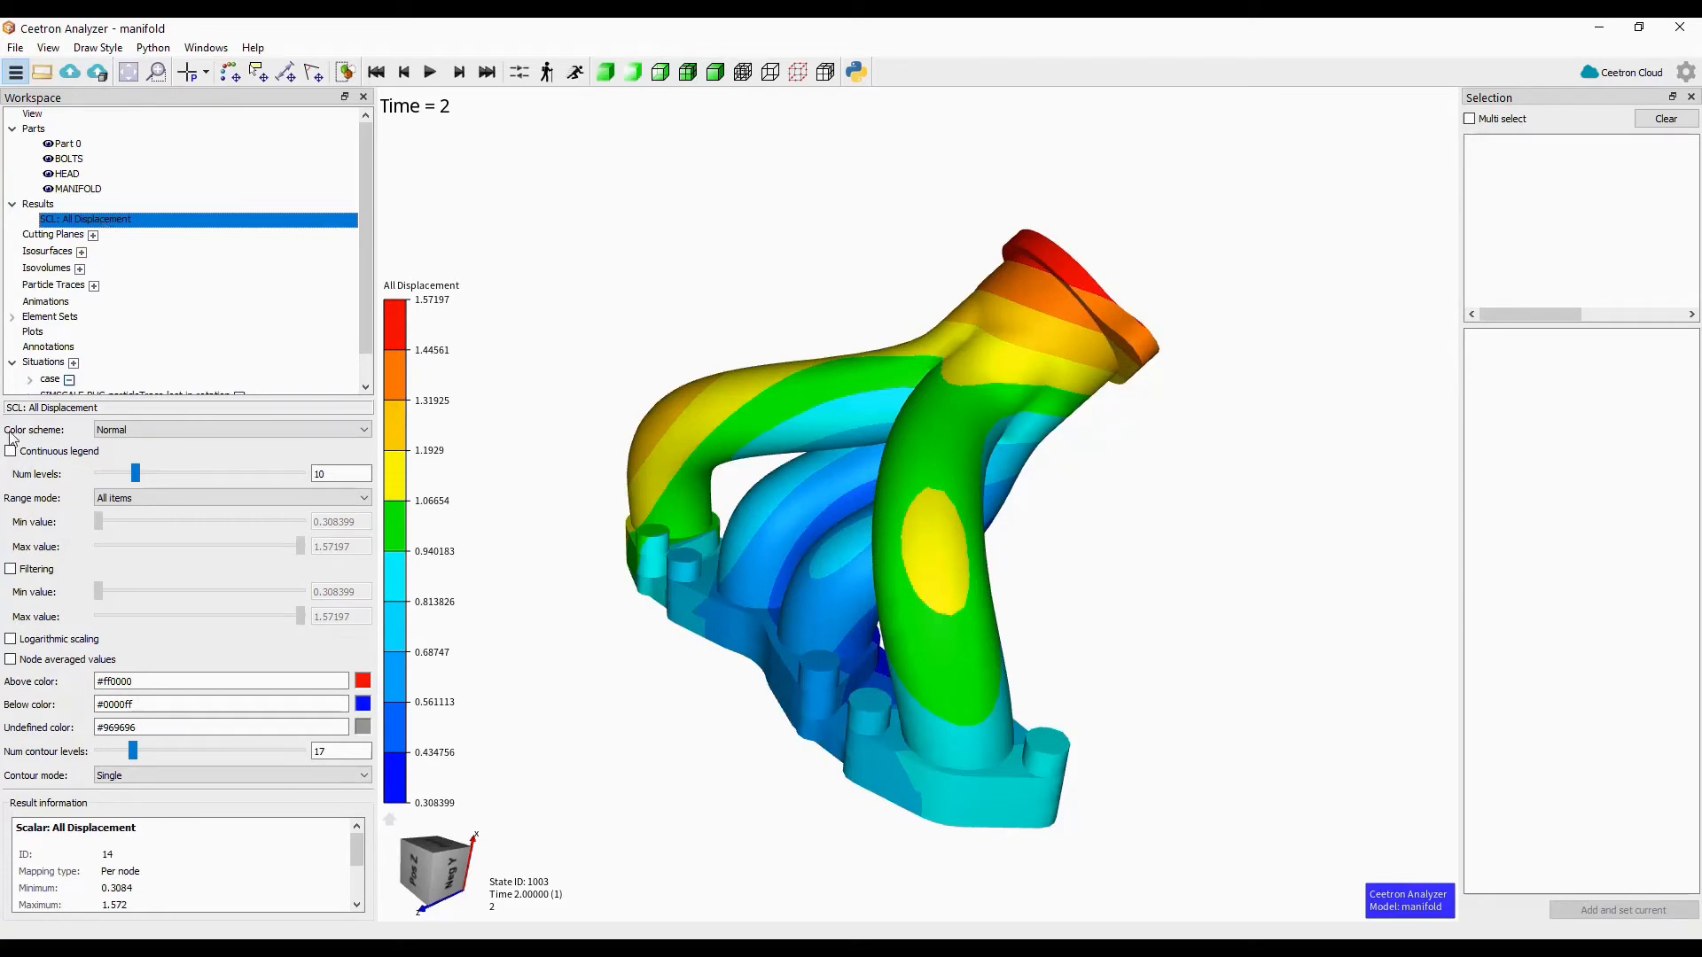
# - Try the Inverted, Black to white, White to black, Green to brown and Thermal 1 color schemes, and return to Normal
pyautogui.click(352, 431)
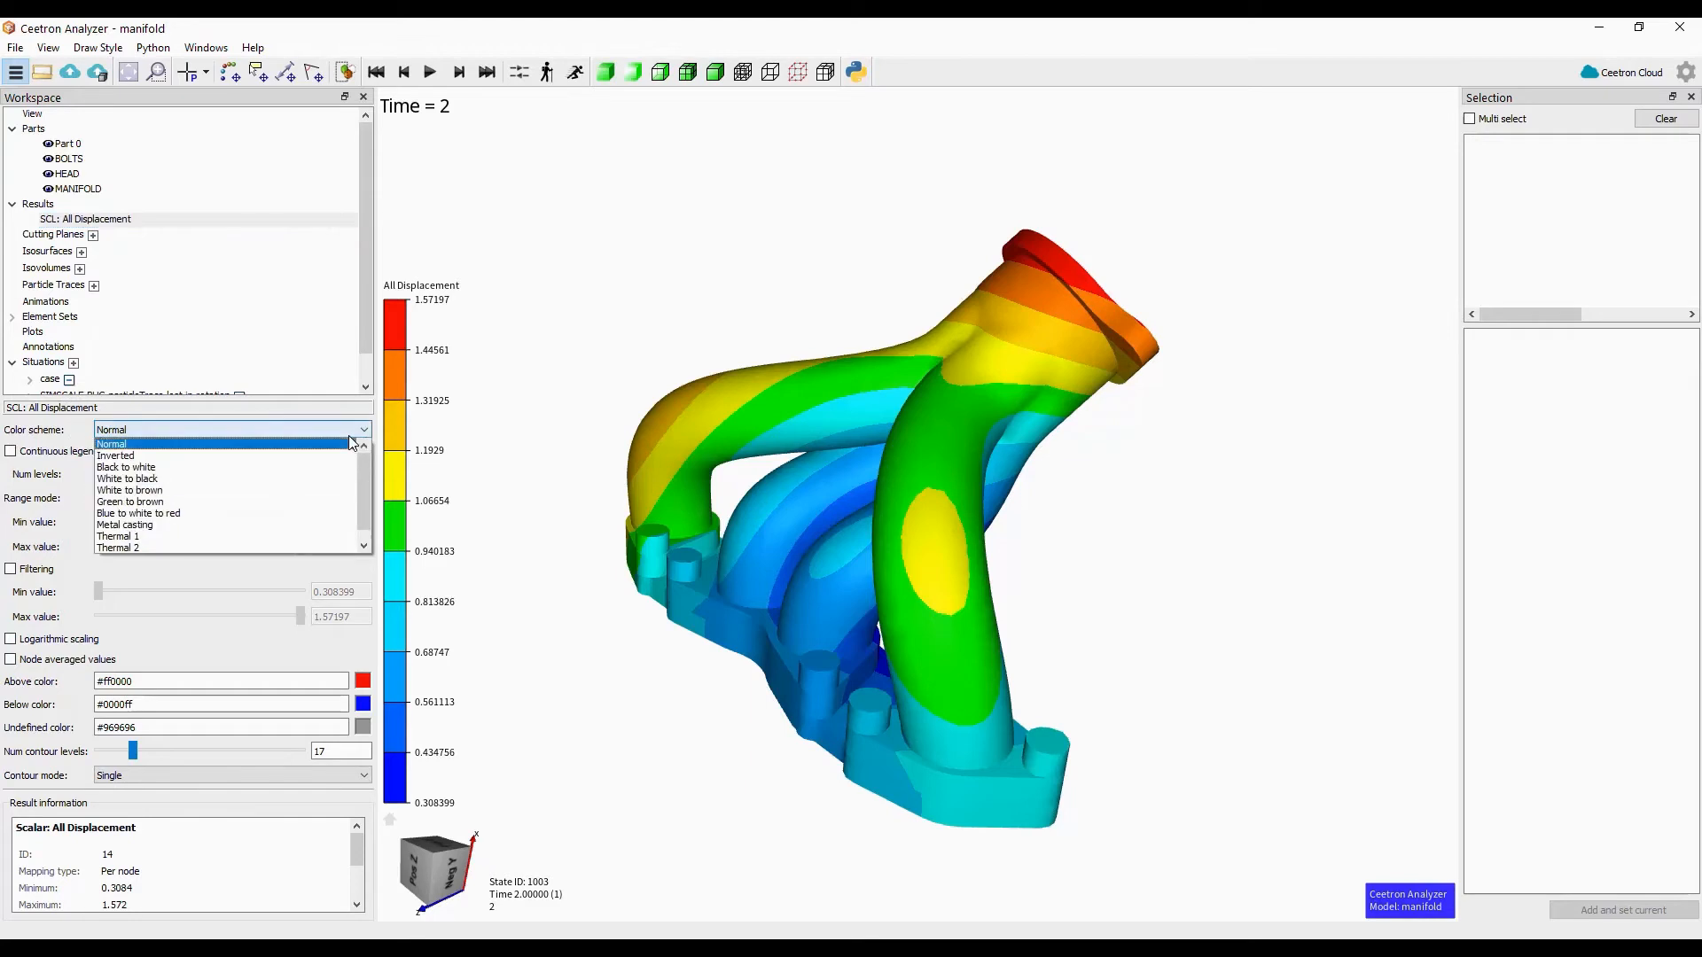
pyautogui.click(239, 455)
pyautogui.click(204, 430)
pyautogui.click(135, 472)
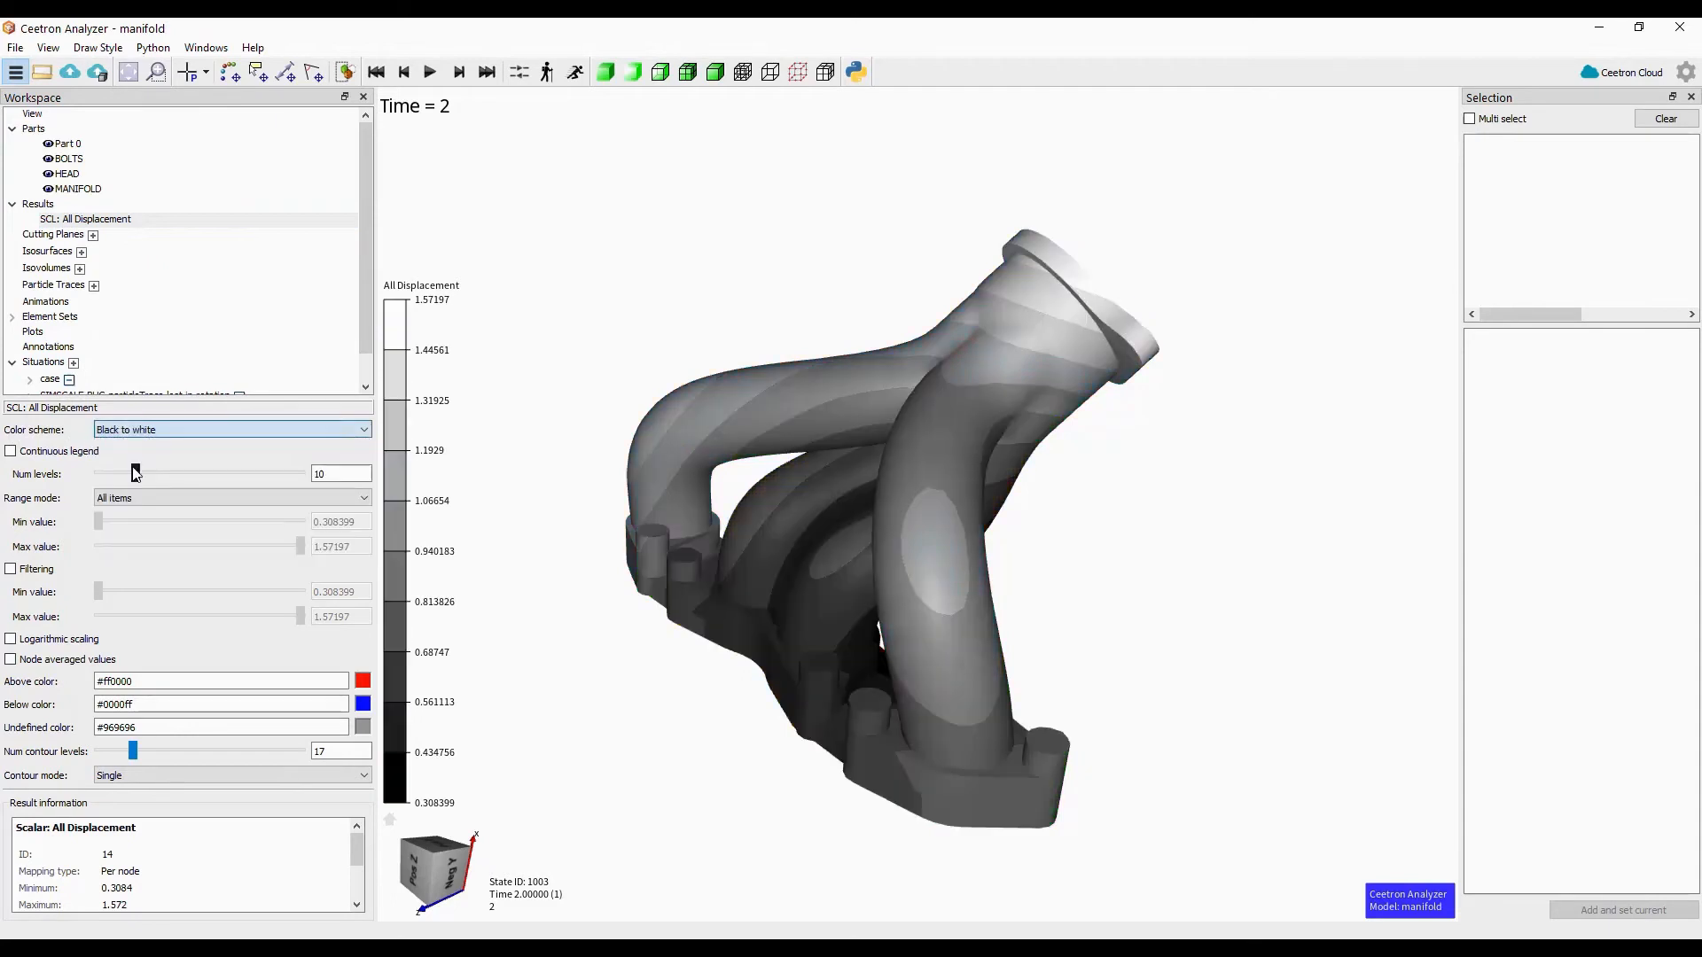
pyautogui.click(137, 430)
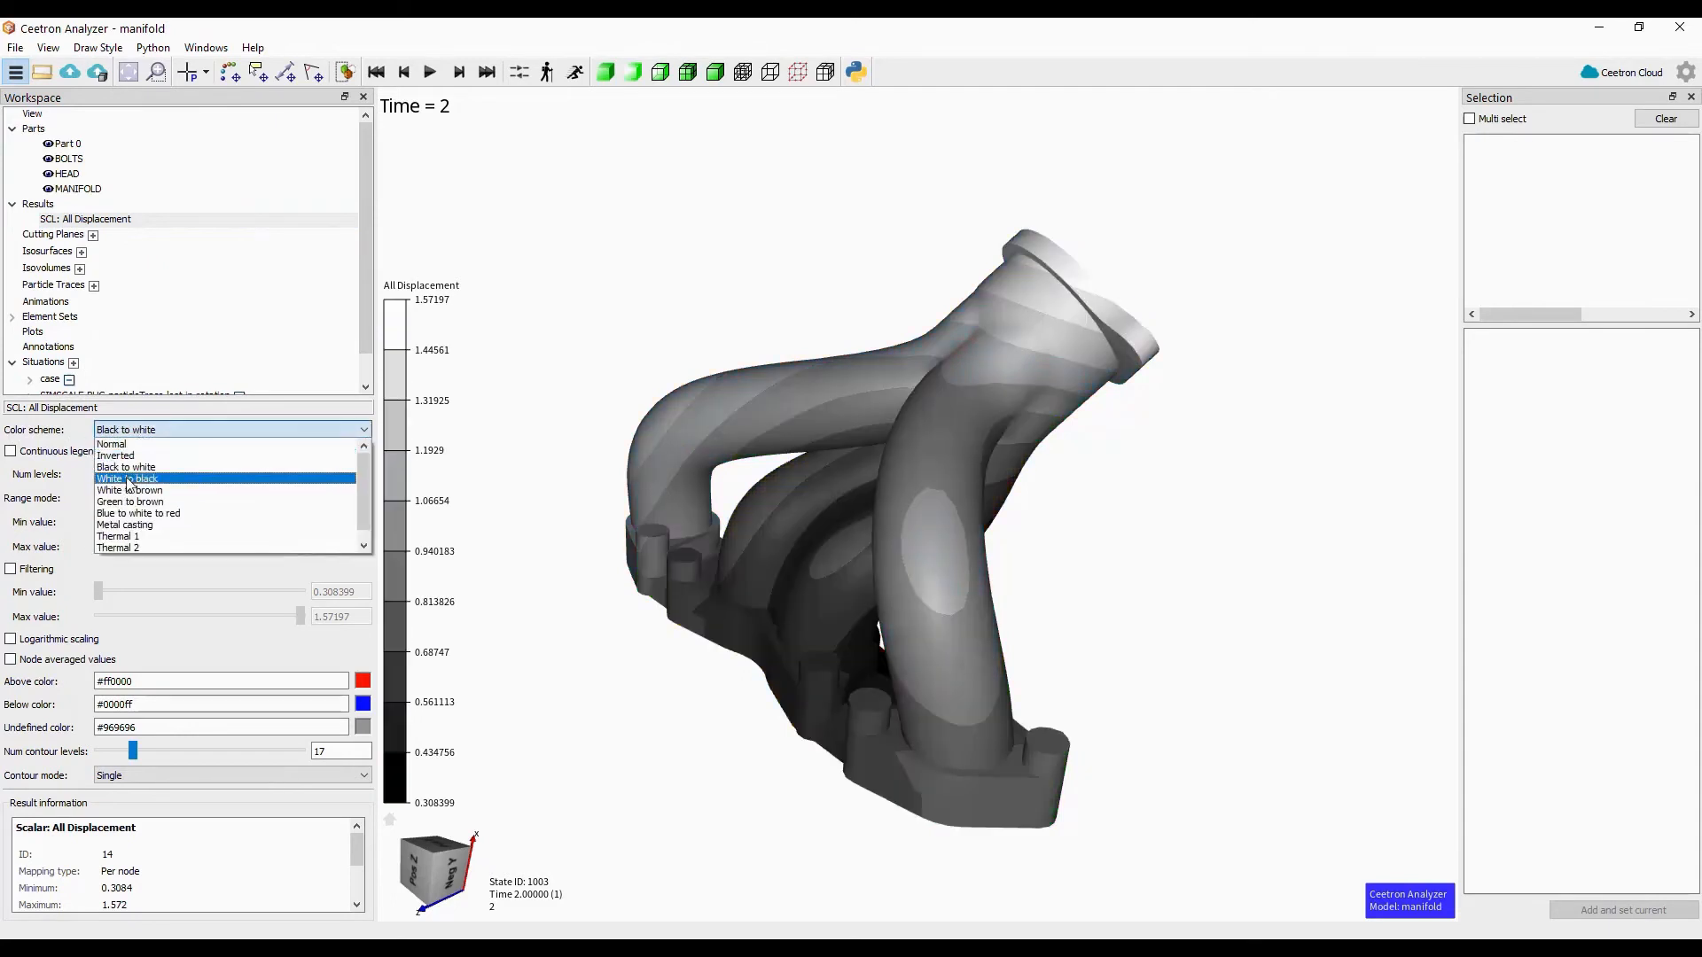
pyautogui.click(128, 478)
pyautogui.click(138, 430)
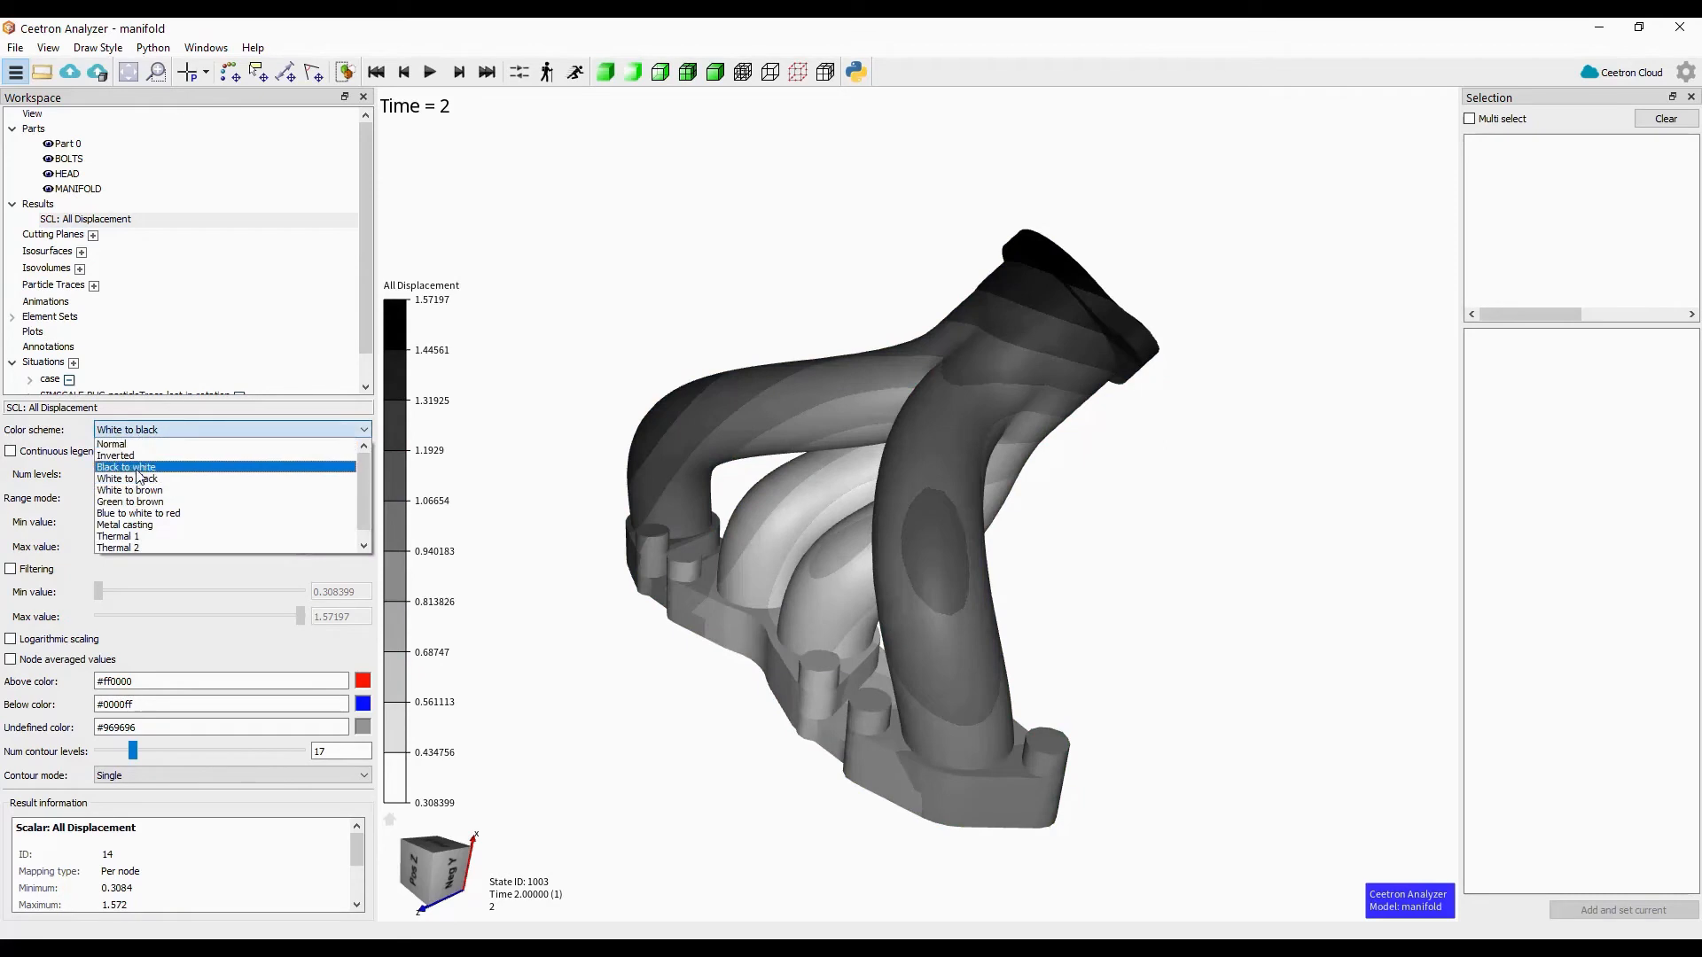
pyautogui.click(135, 502)
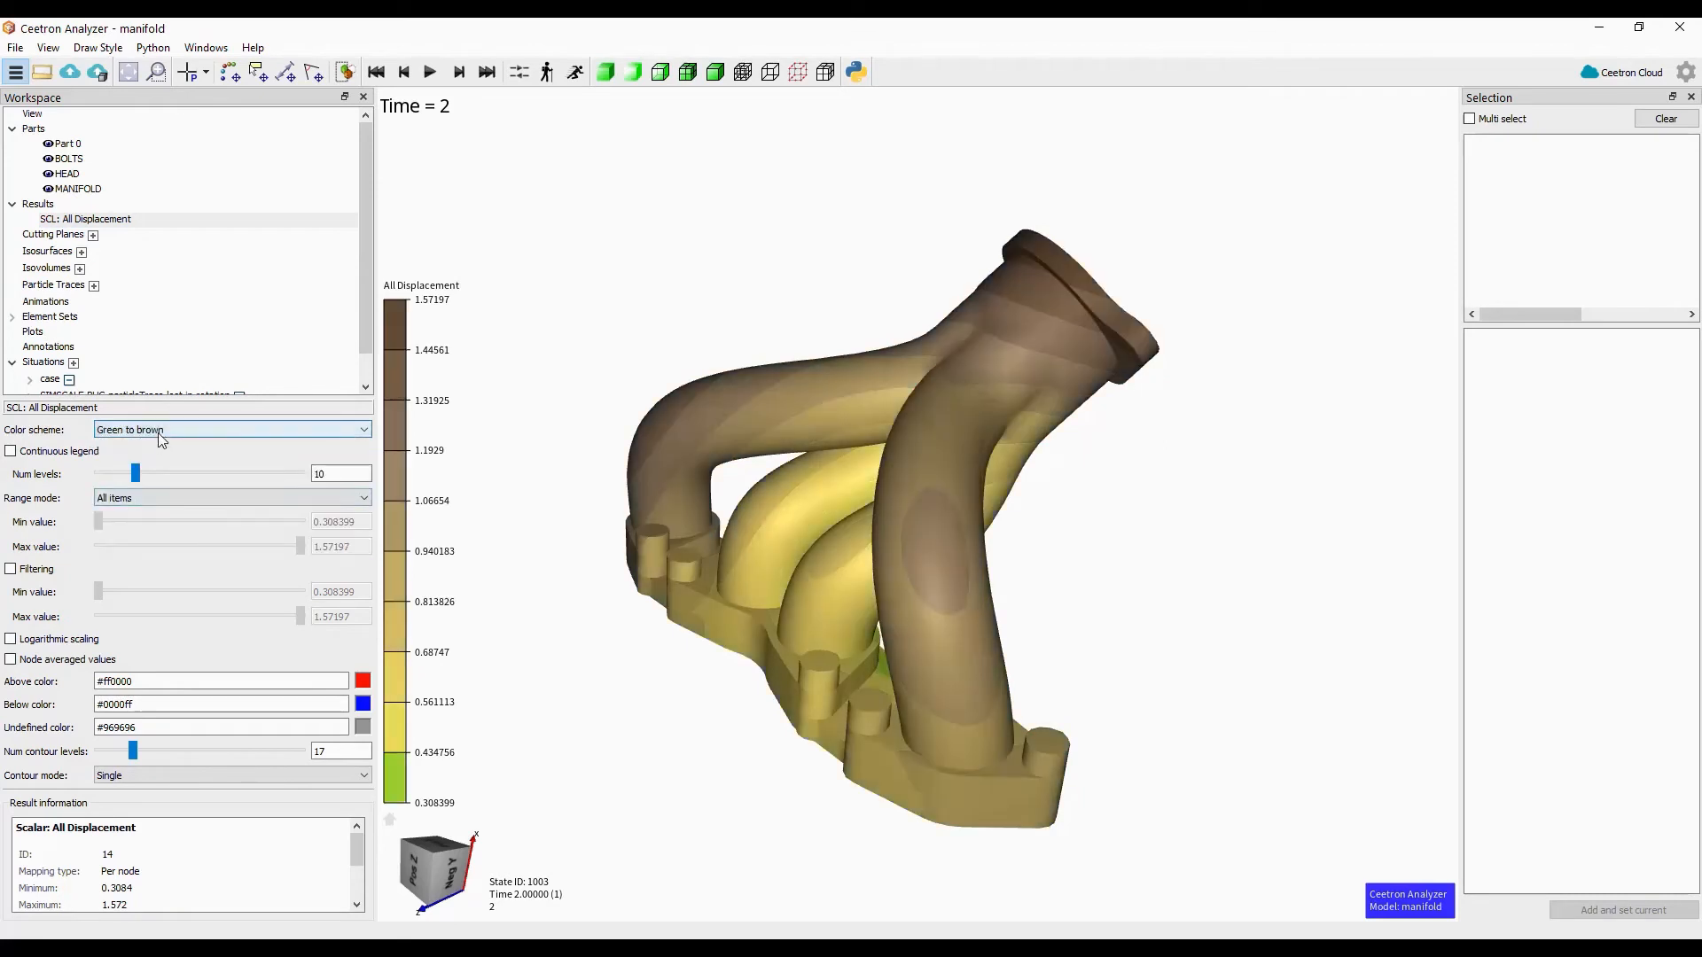
pyautogui.click(160, 434)
pyautogui.click(135, 540)
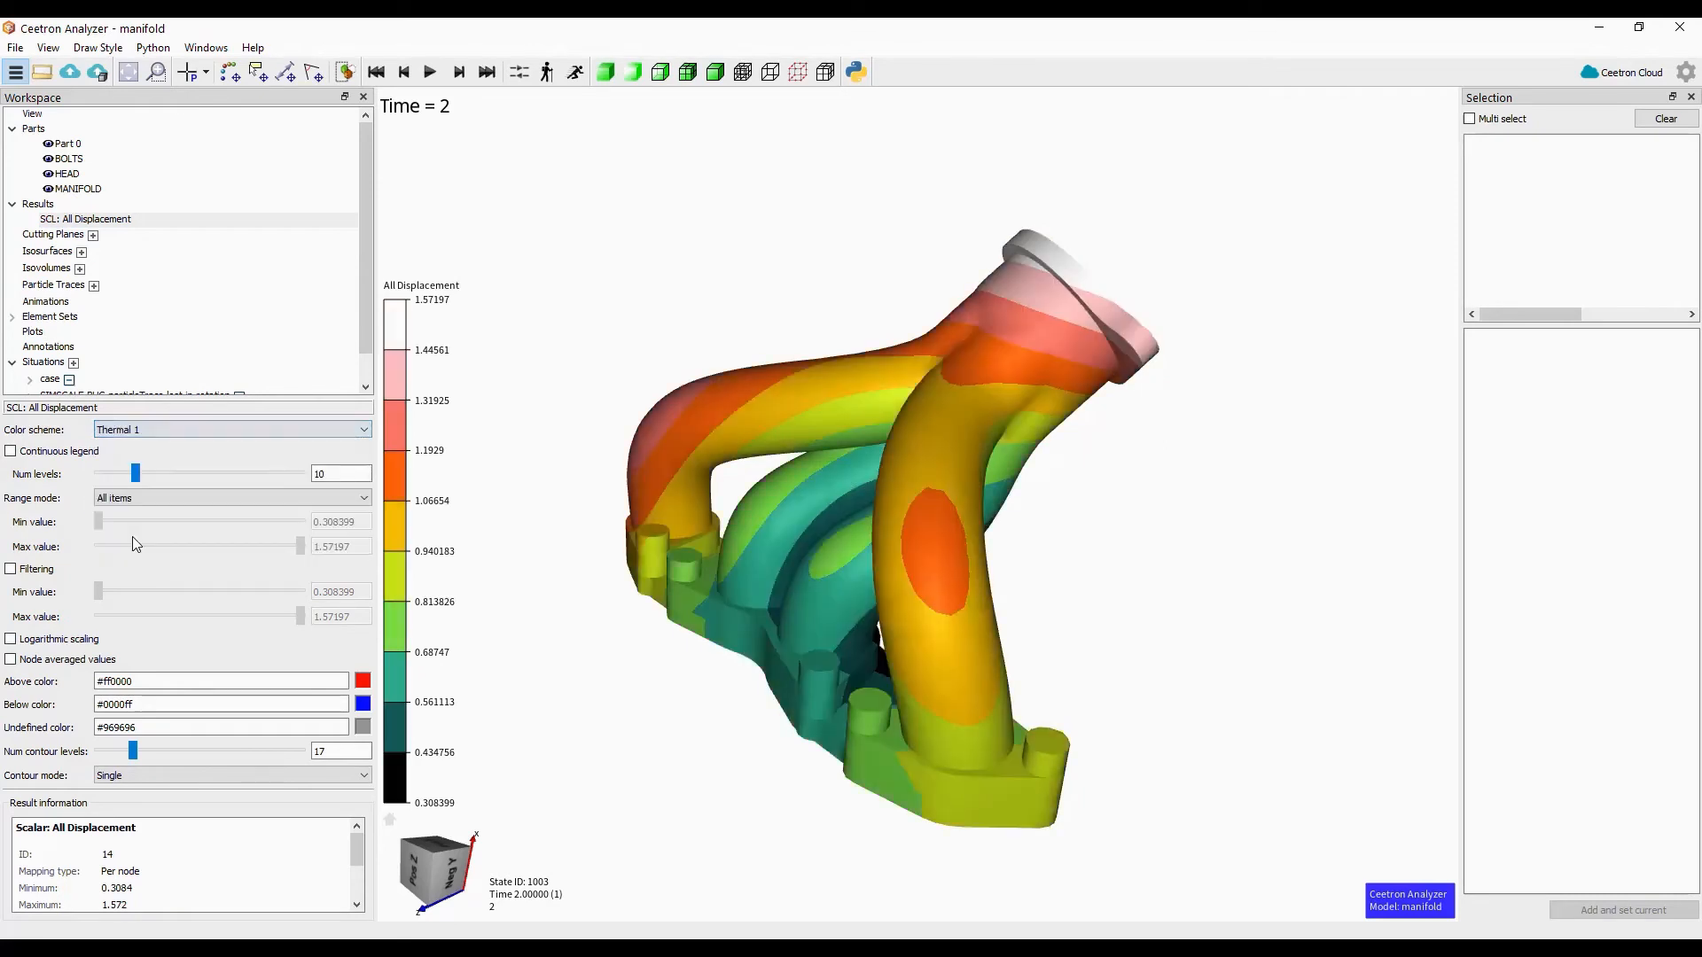
pyautogui.click(220, 429)
pyautogui.click(162, 443)
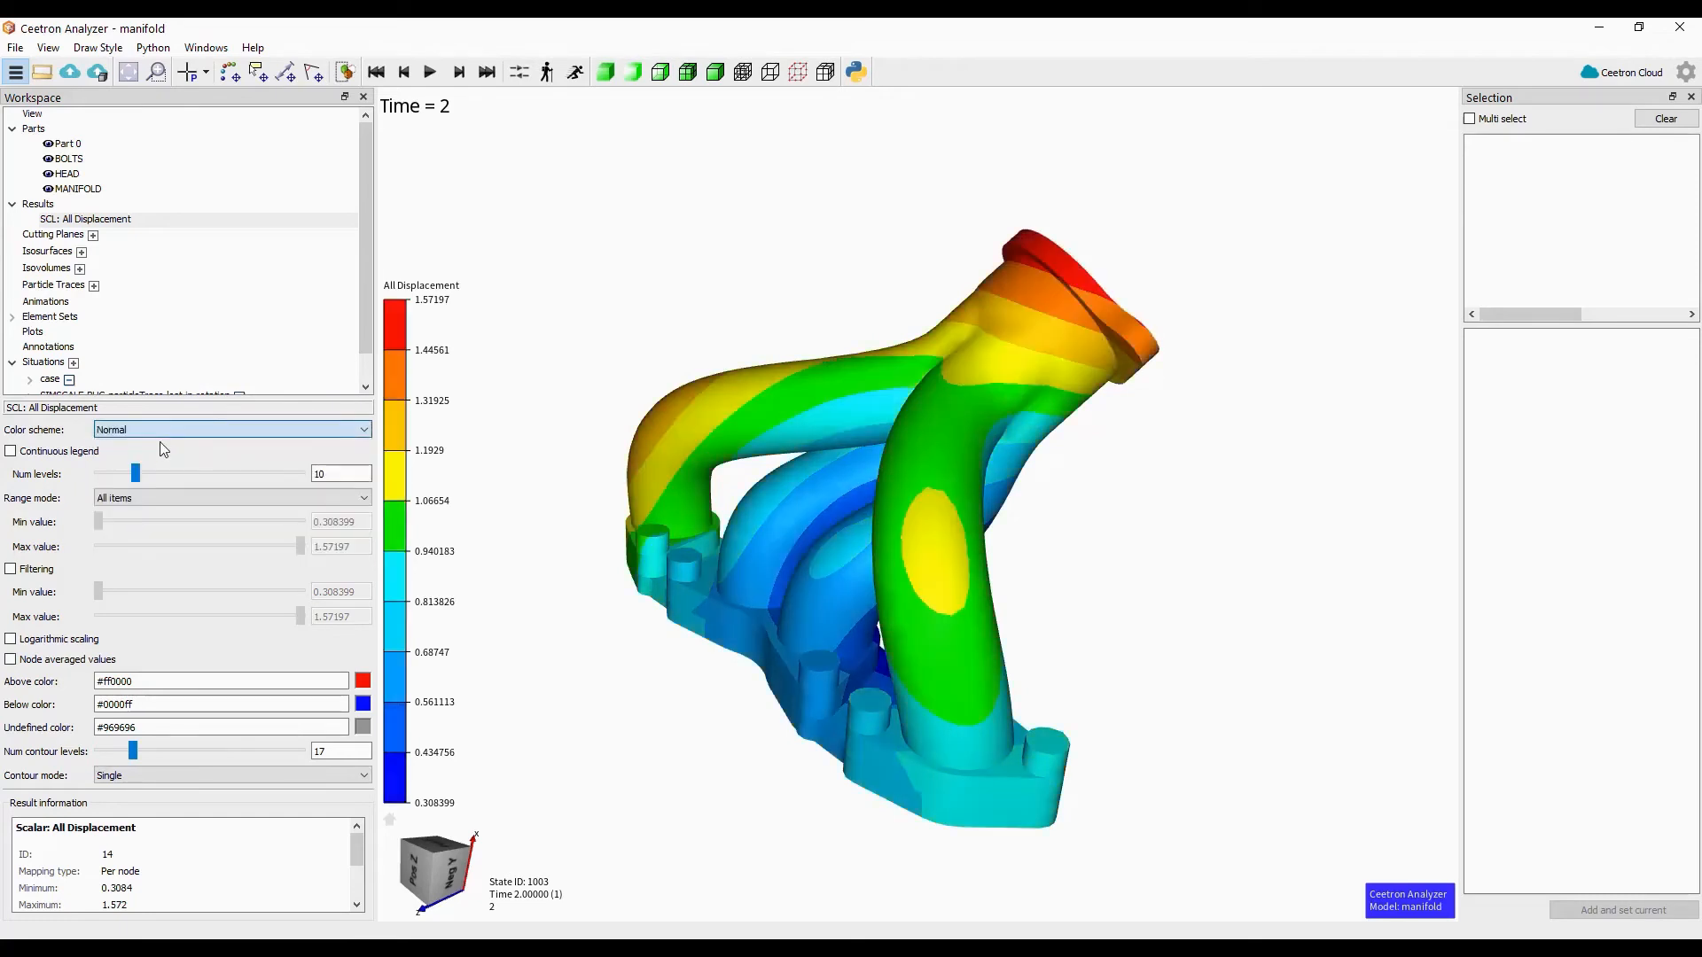
# - Try the continuous legend and turn it off, and set the number of legend levels to 4 and finally 8
pyautogui.click(11, 451)
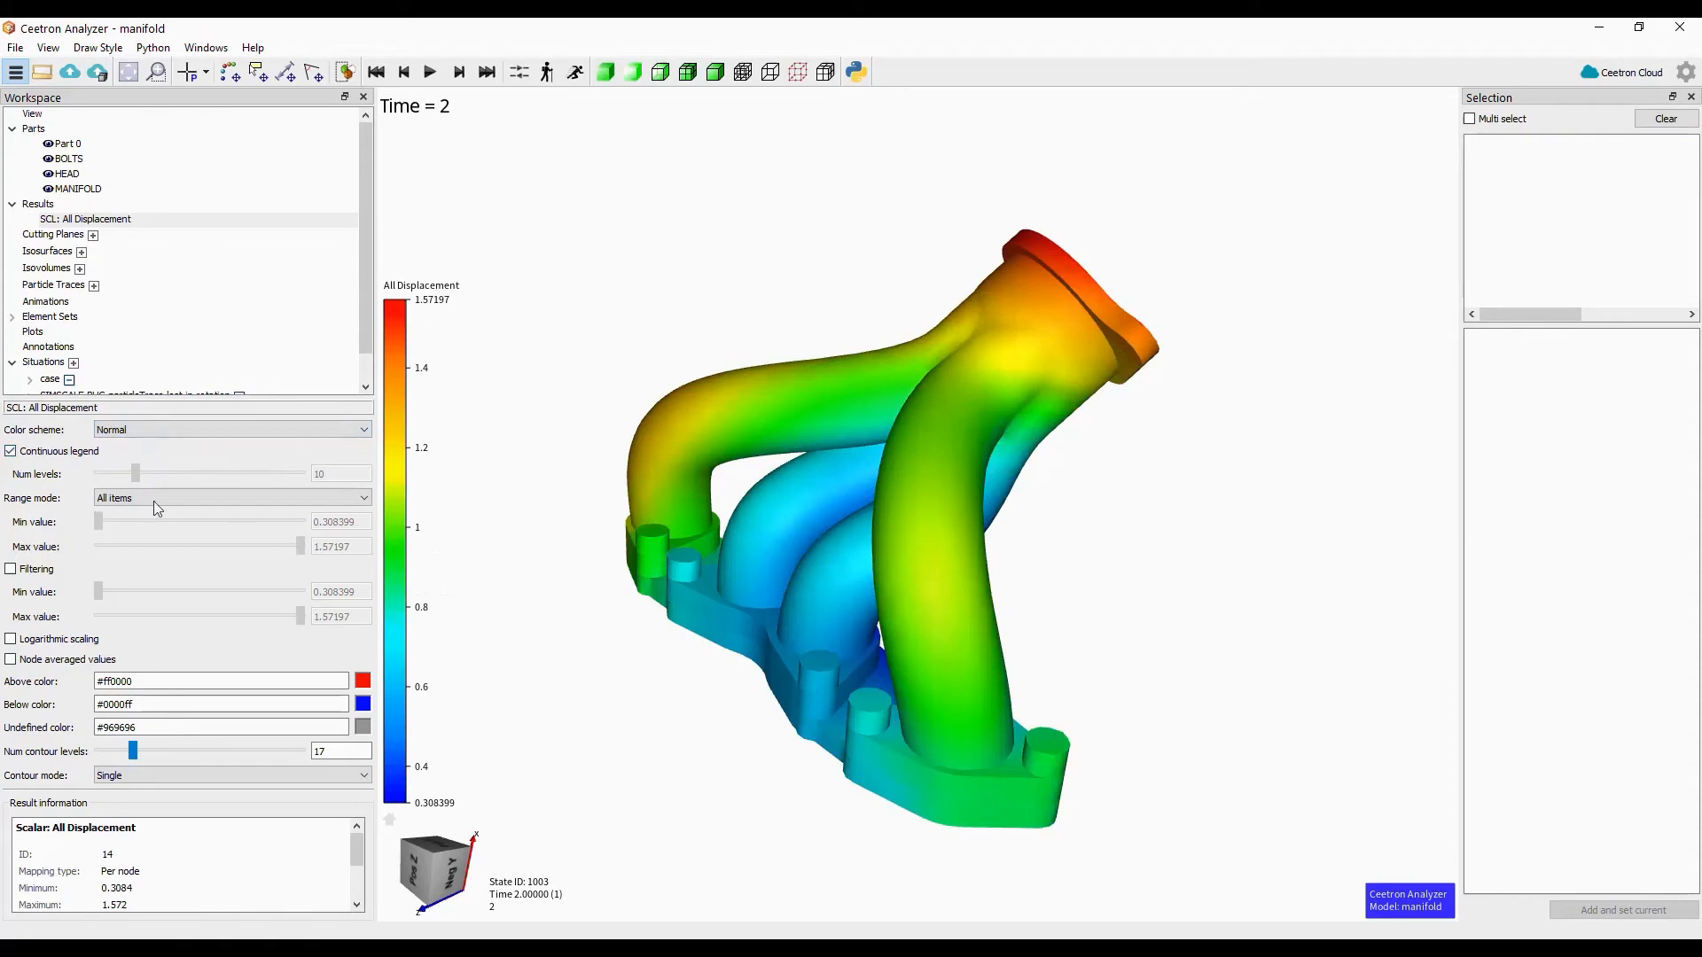
pyautogui.click(10, 451)
pyautogui.moveTo(351, 476); pyautogui.dragTo(307, 478)
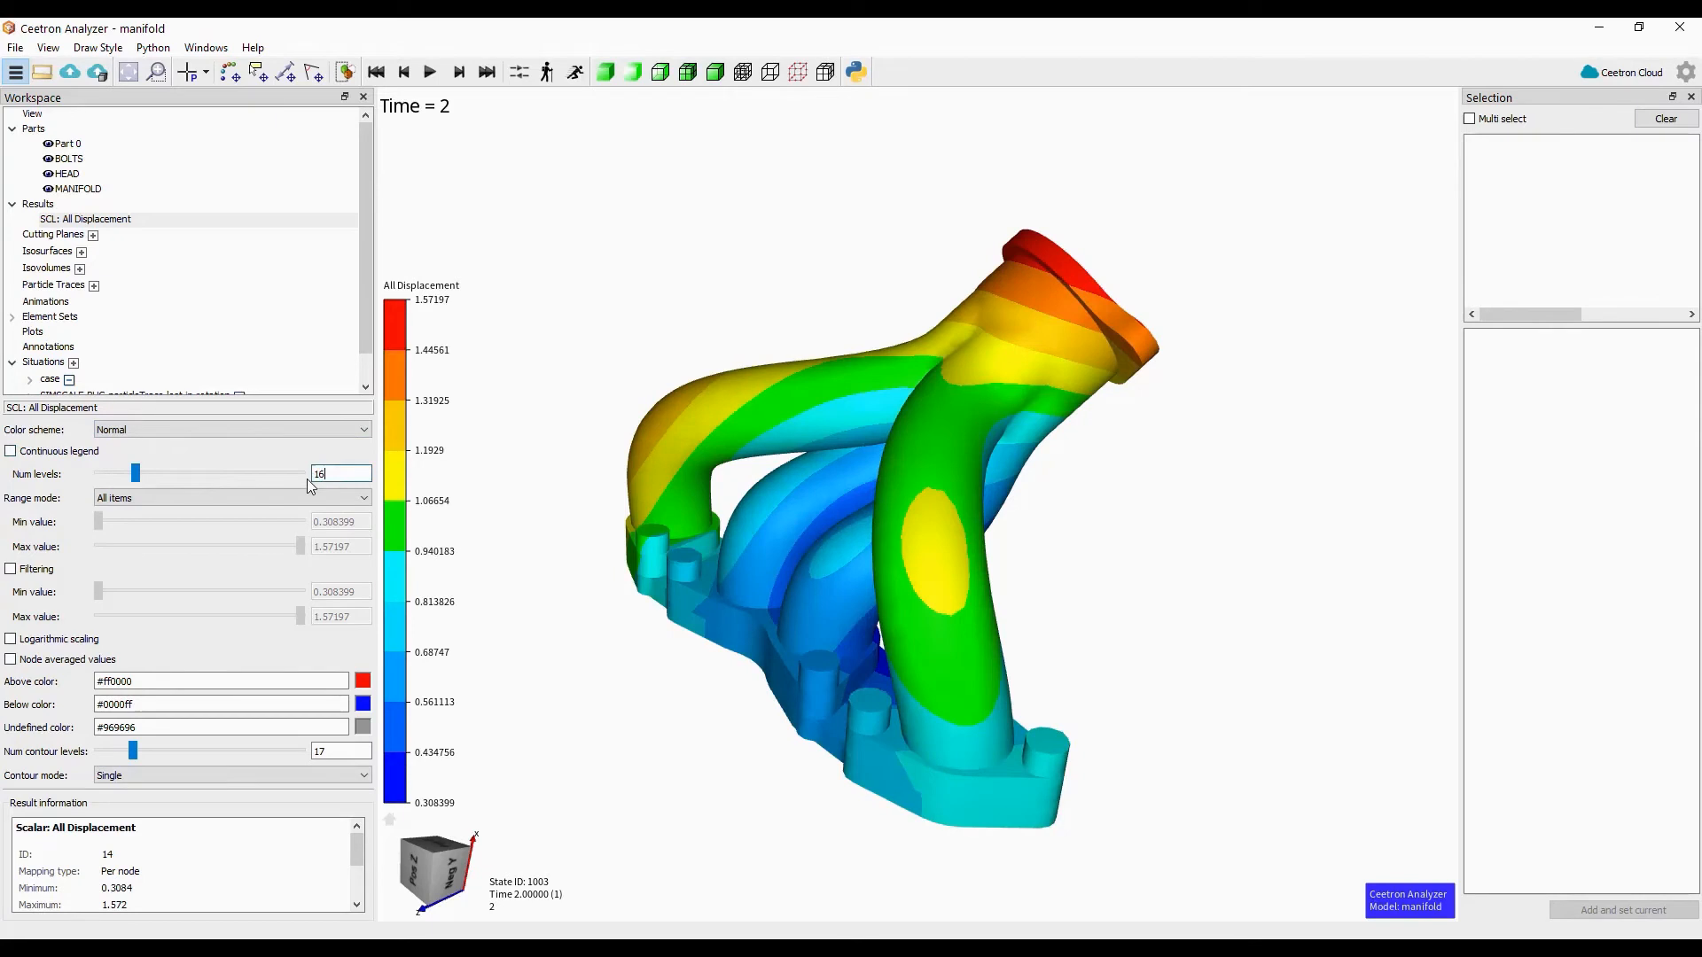
pyautogui.write('16')
pyautogui.press('BackSpace')
pyautogui.press('BackSpace')
pyautogui.write('4')
pyautogui.press('BackSpace')
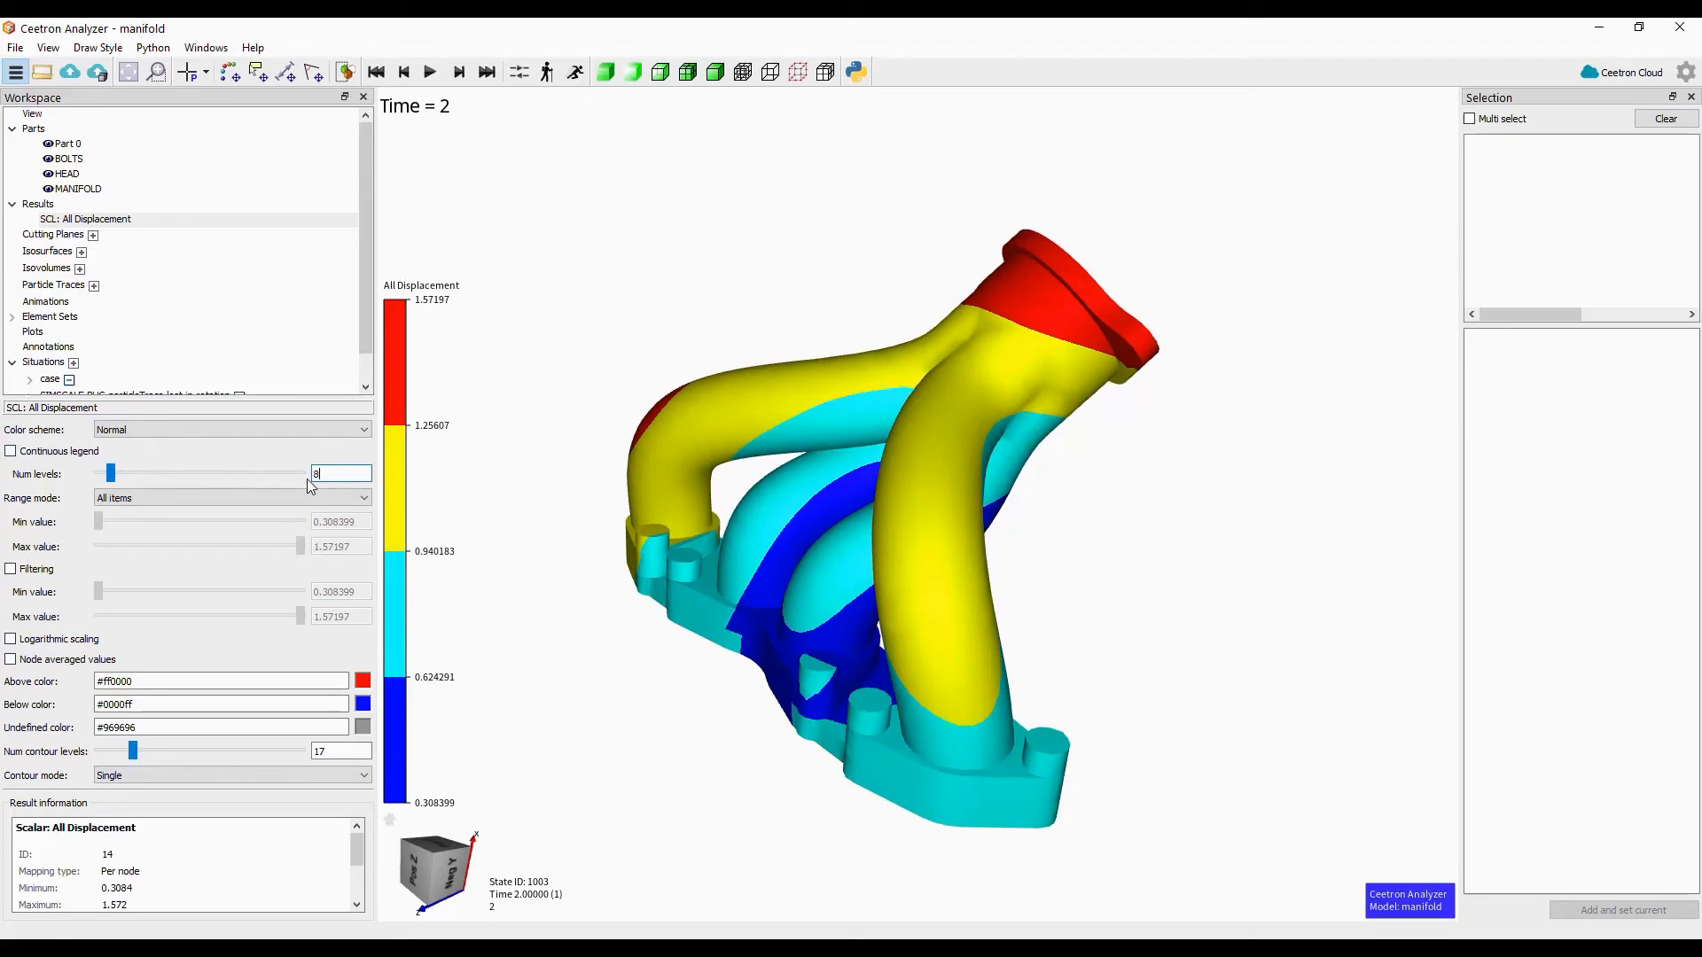
pyautogui.write('8')
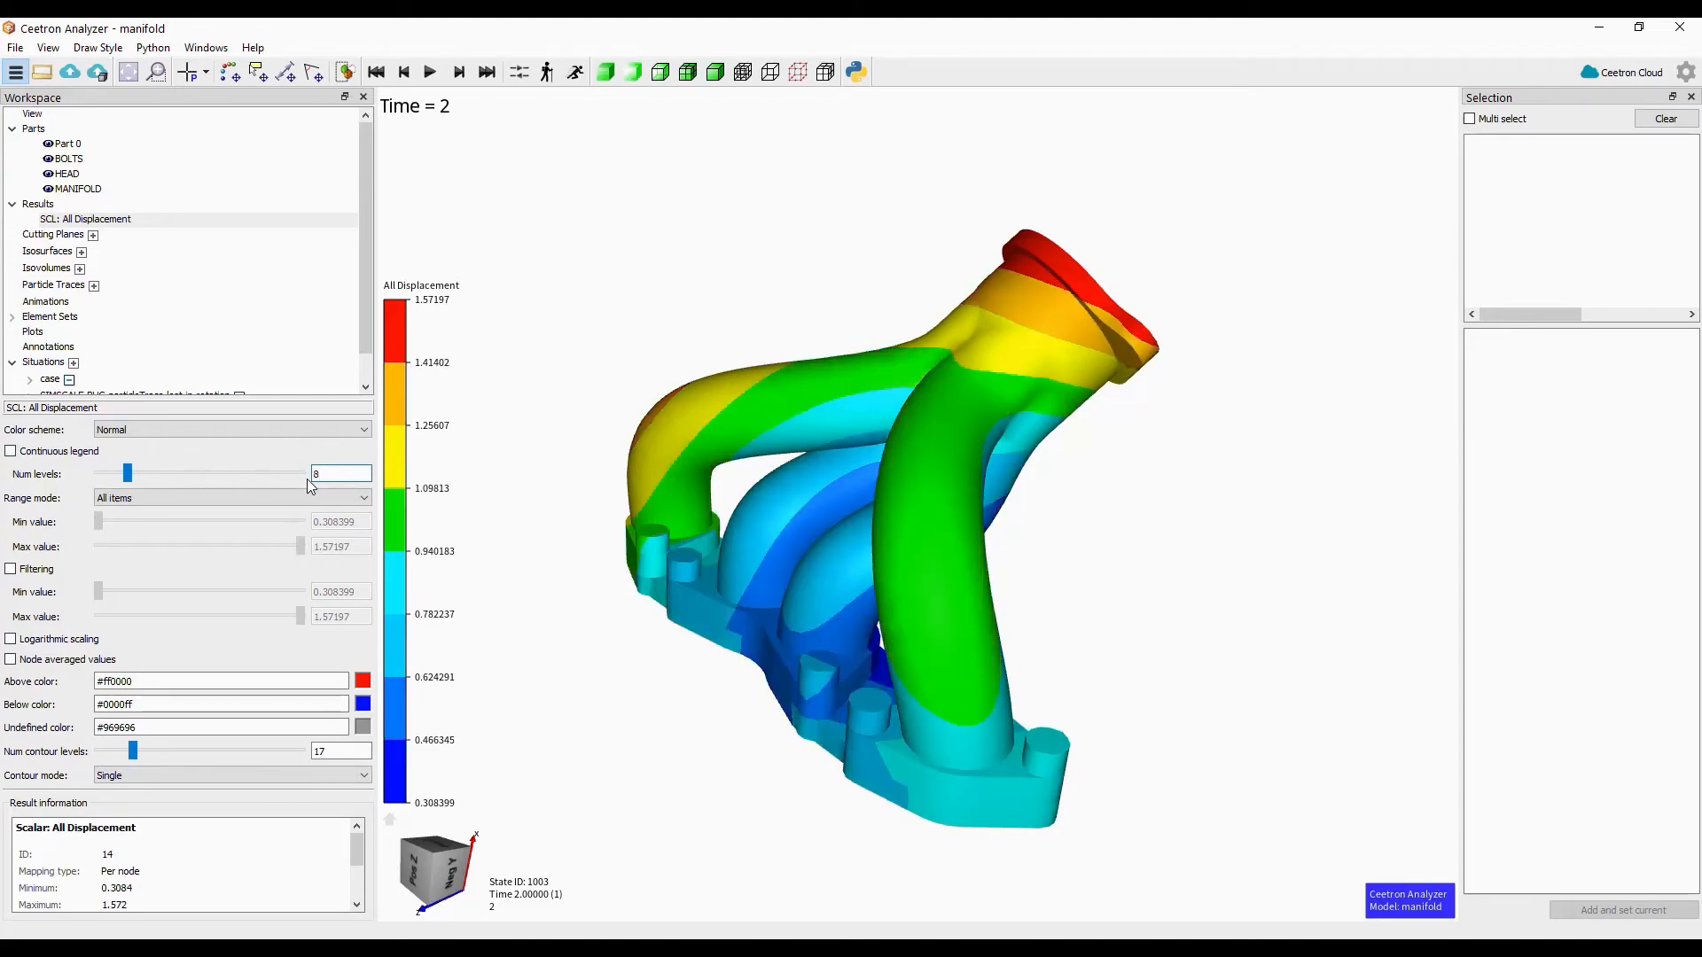
# - Try the Visible items range mode, and set a Manual range with minimum 0.696315 and maximum 1.54922
pyautogui.click(211, 498)
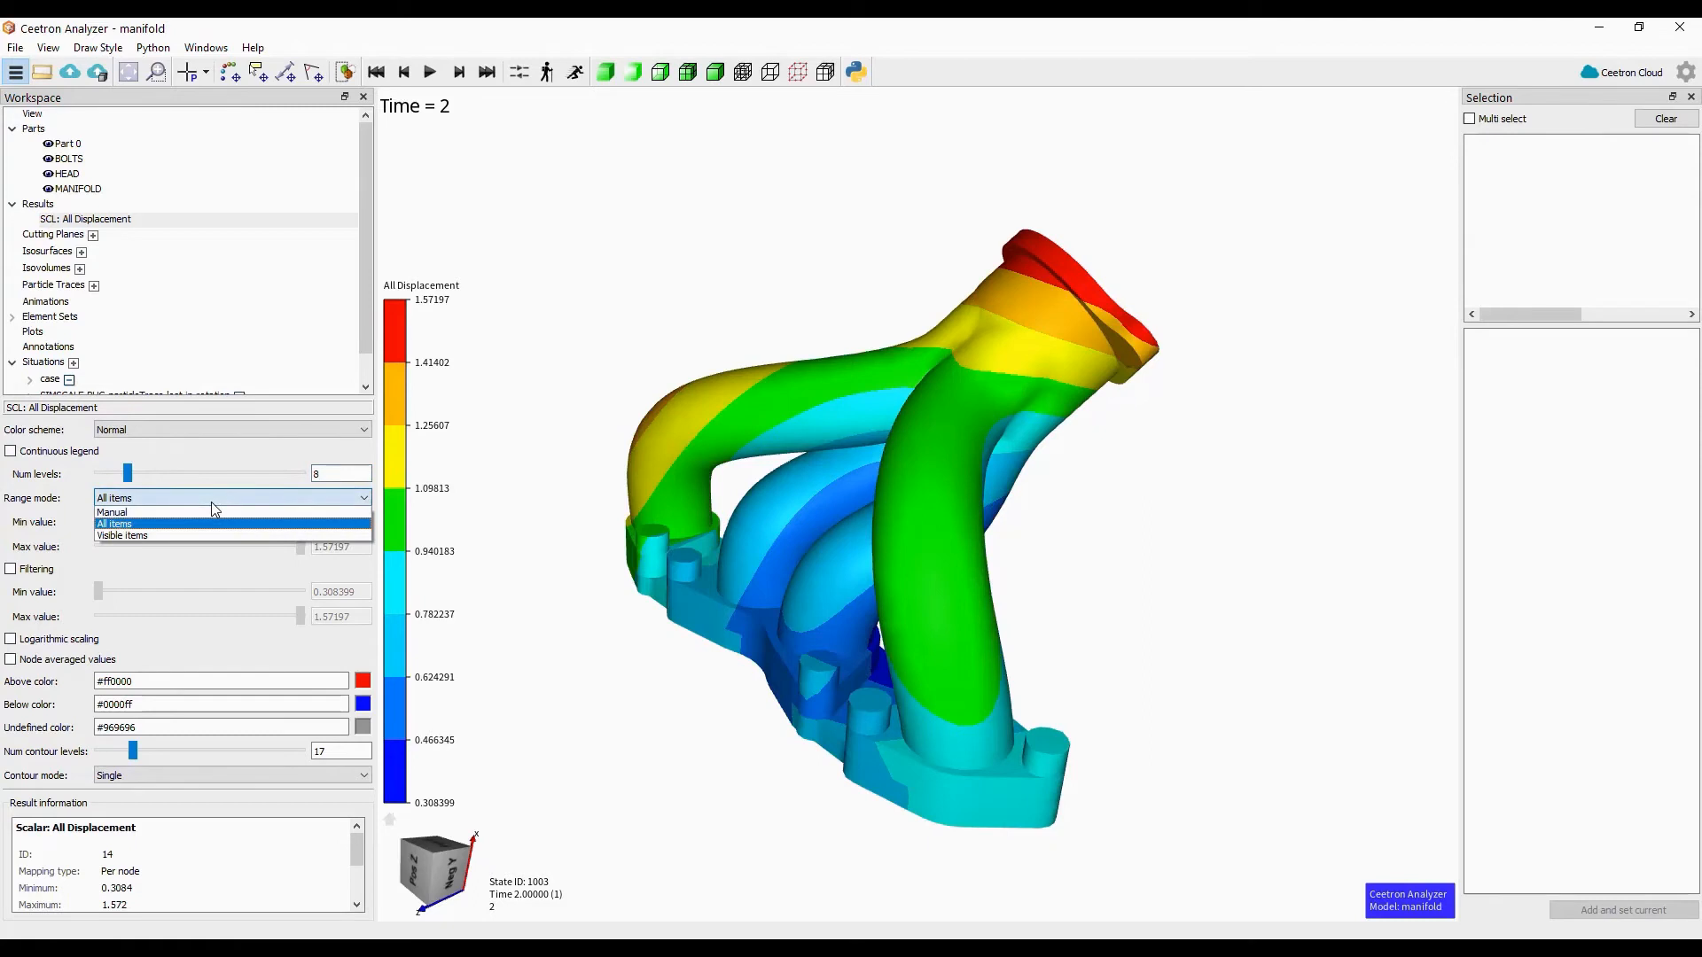
pyautogui.click(164, 537)
pyautogui.click(162, 501)
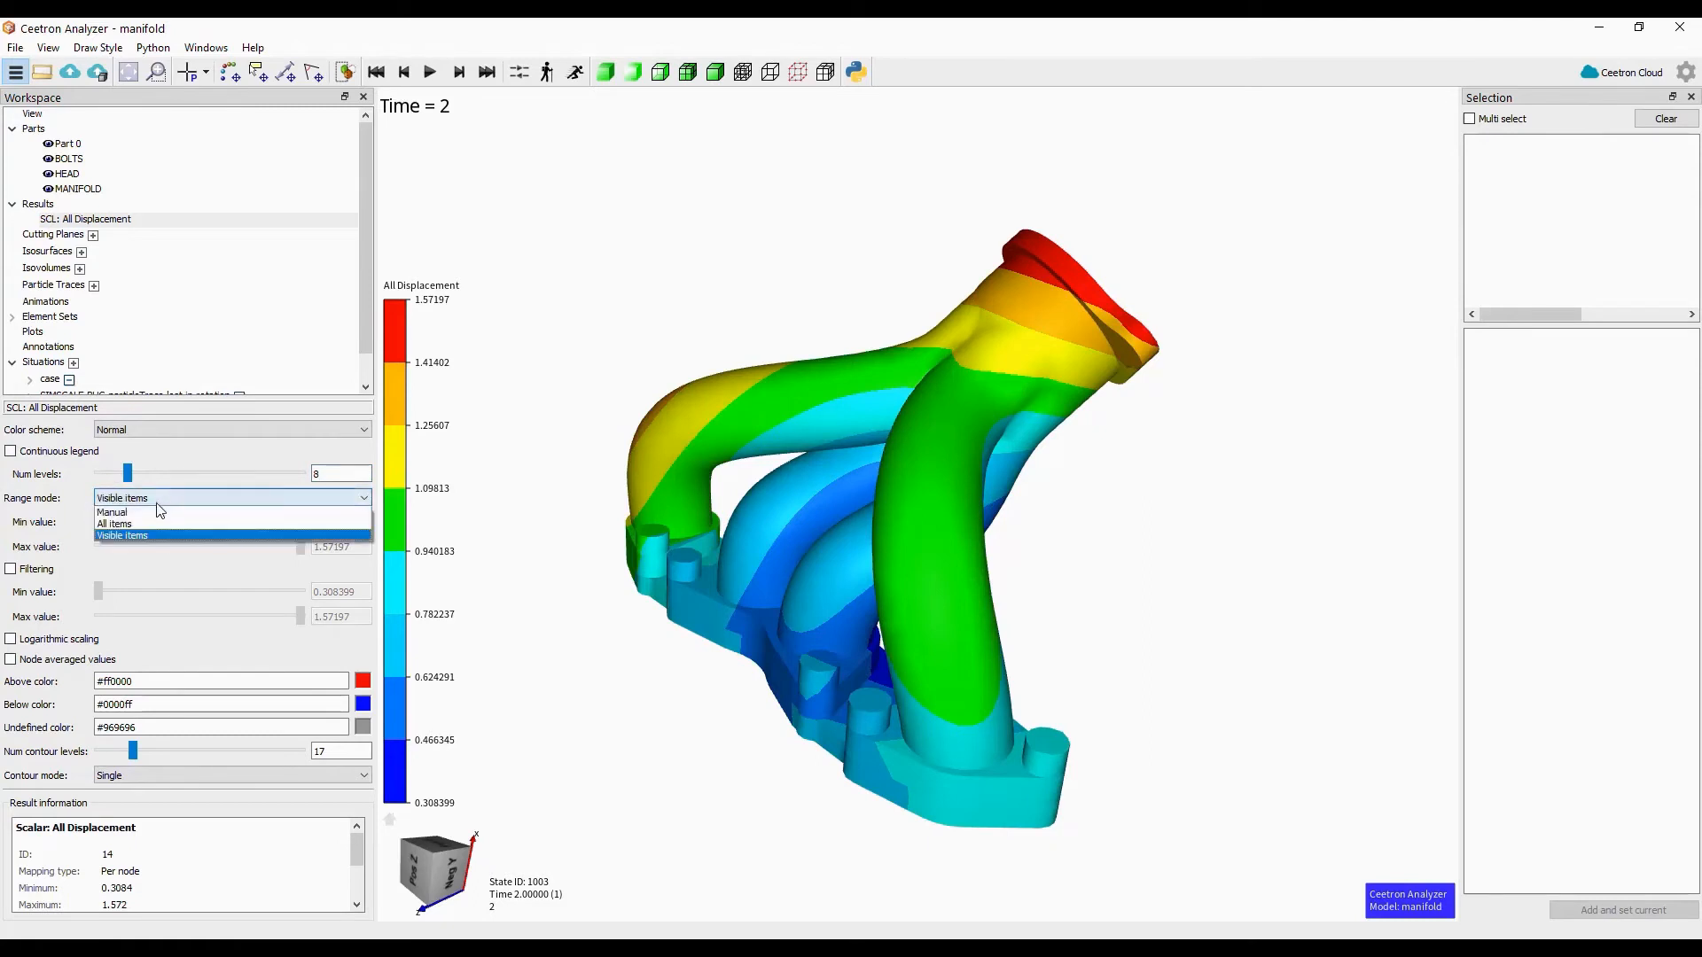
pyautogui.click(129, 511)
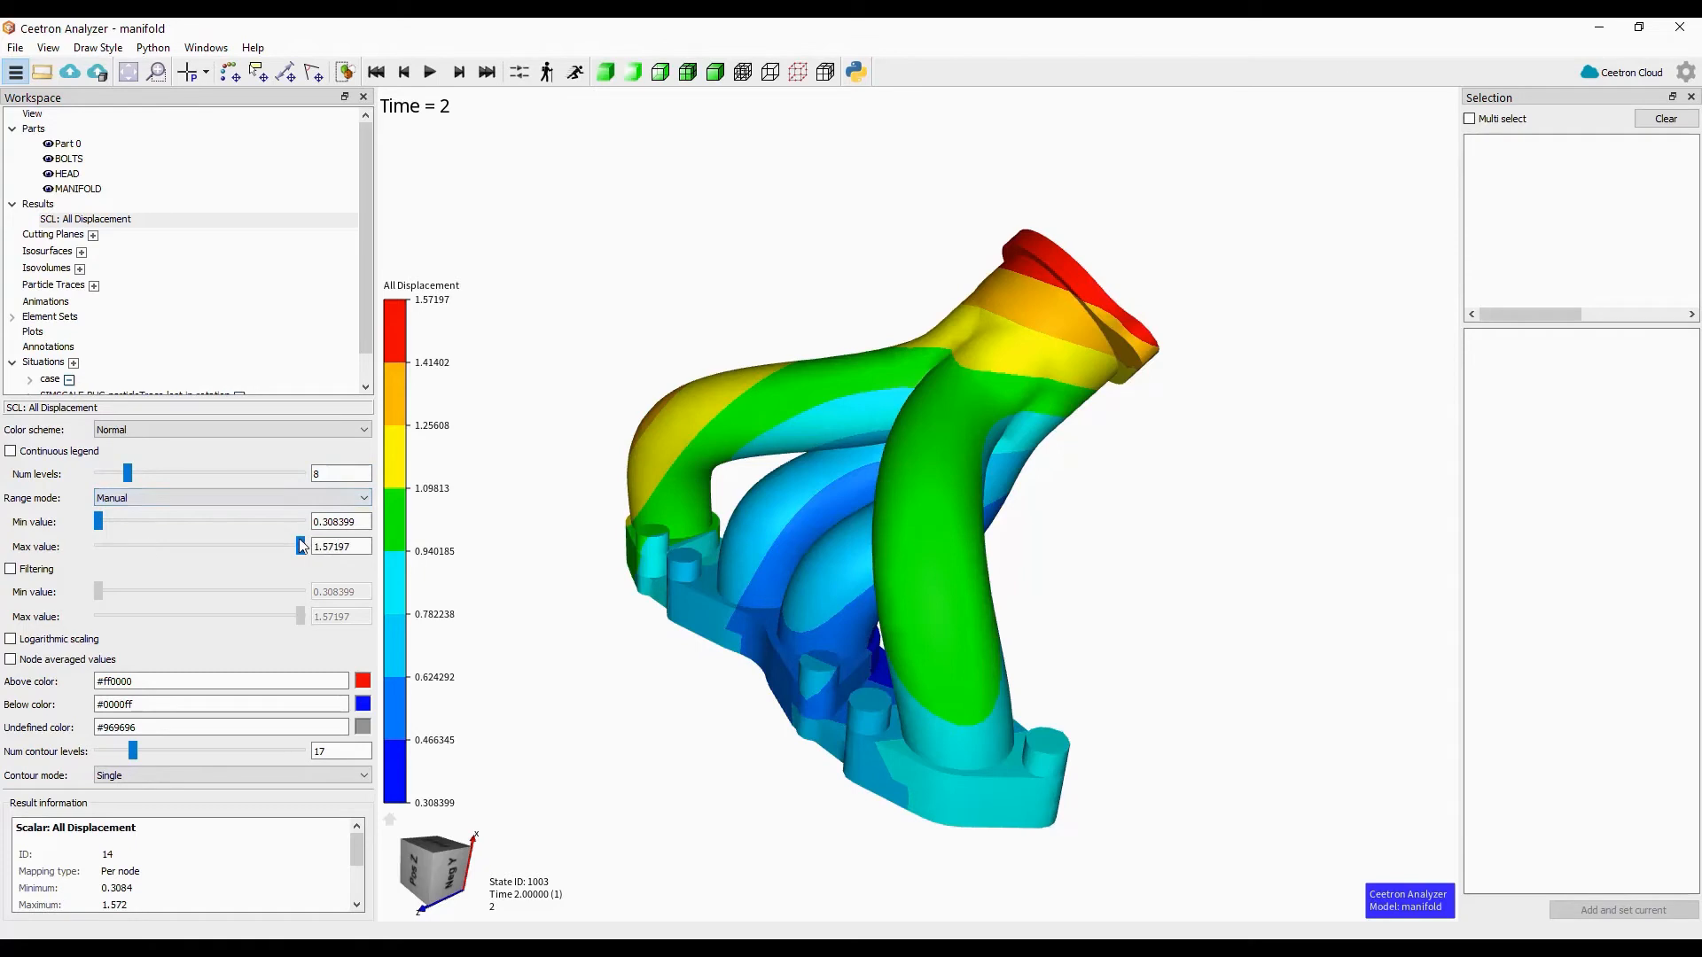
pyautogui.moveTo(98, 521); pyautogui.dragTo(160, 524)
pyautogui.moveTo(297, 545)
pyautogui.mouseDown()
pyautogui.moveTo(214, 545)
pyautogui.moveTo(296, 545)
pyautogui.mouseUp()
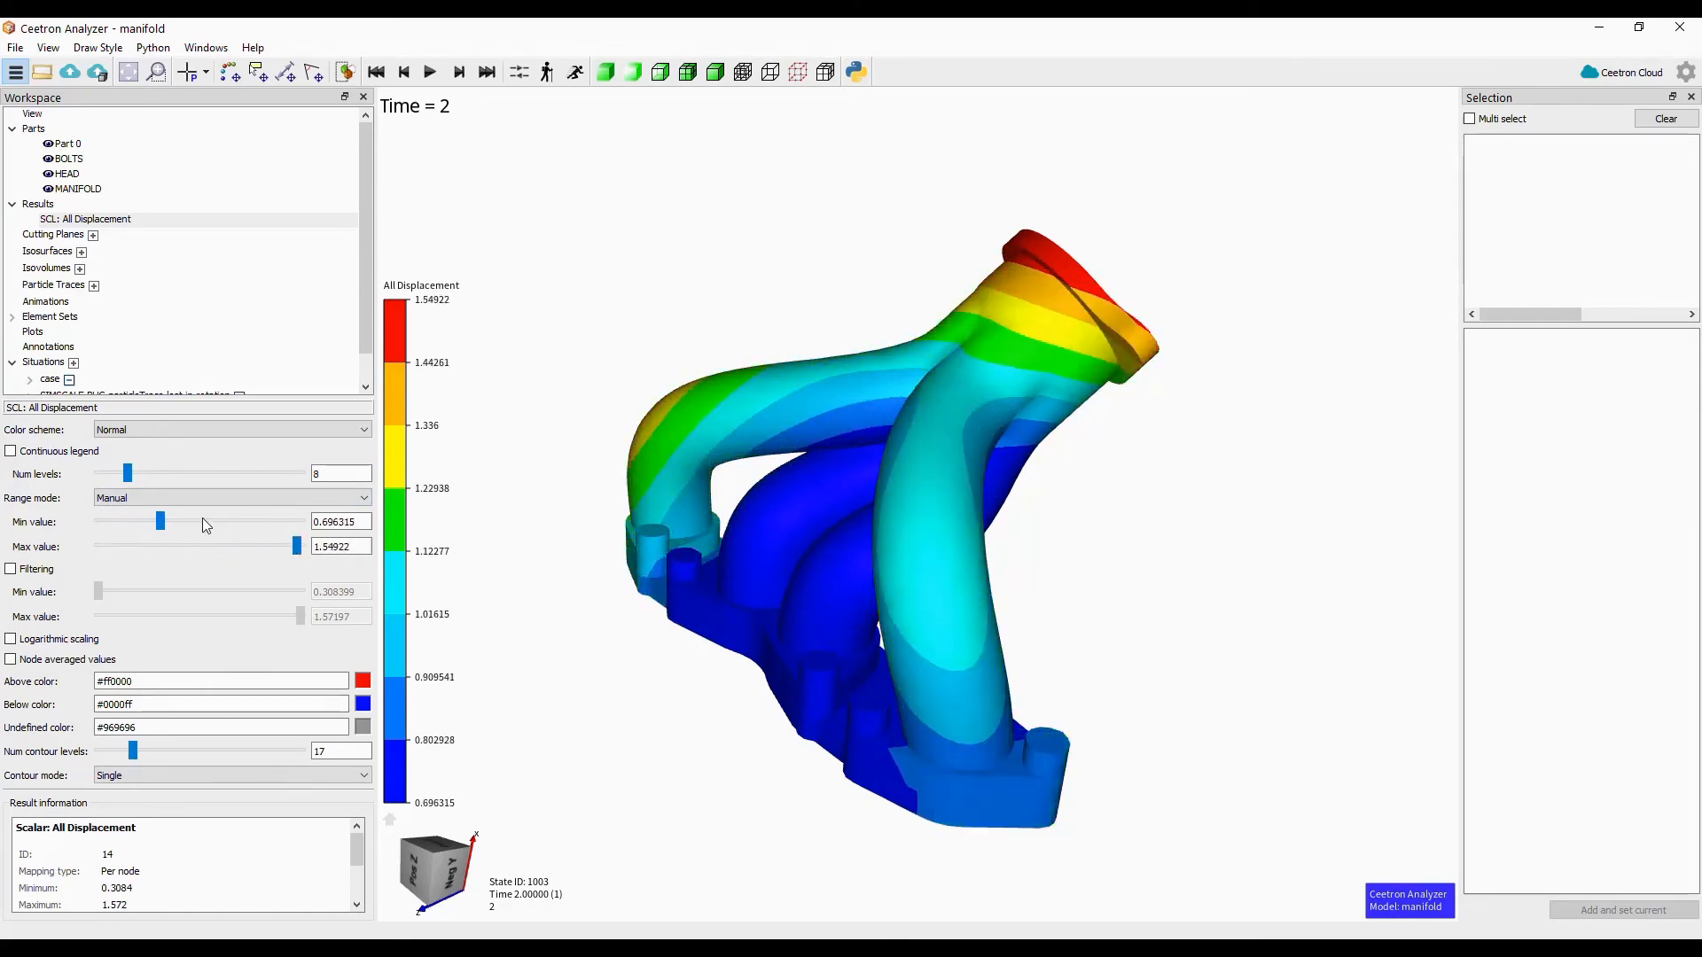
# - Set the manual range minimum to 0.319772, and try filtering the scalar values between 0.69126 and 1.31673 before turning filtering off
pyautogui.moveTo(161, 522); pyautogui.dragTo(100, 522)
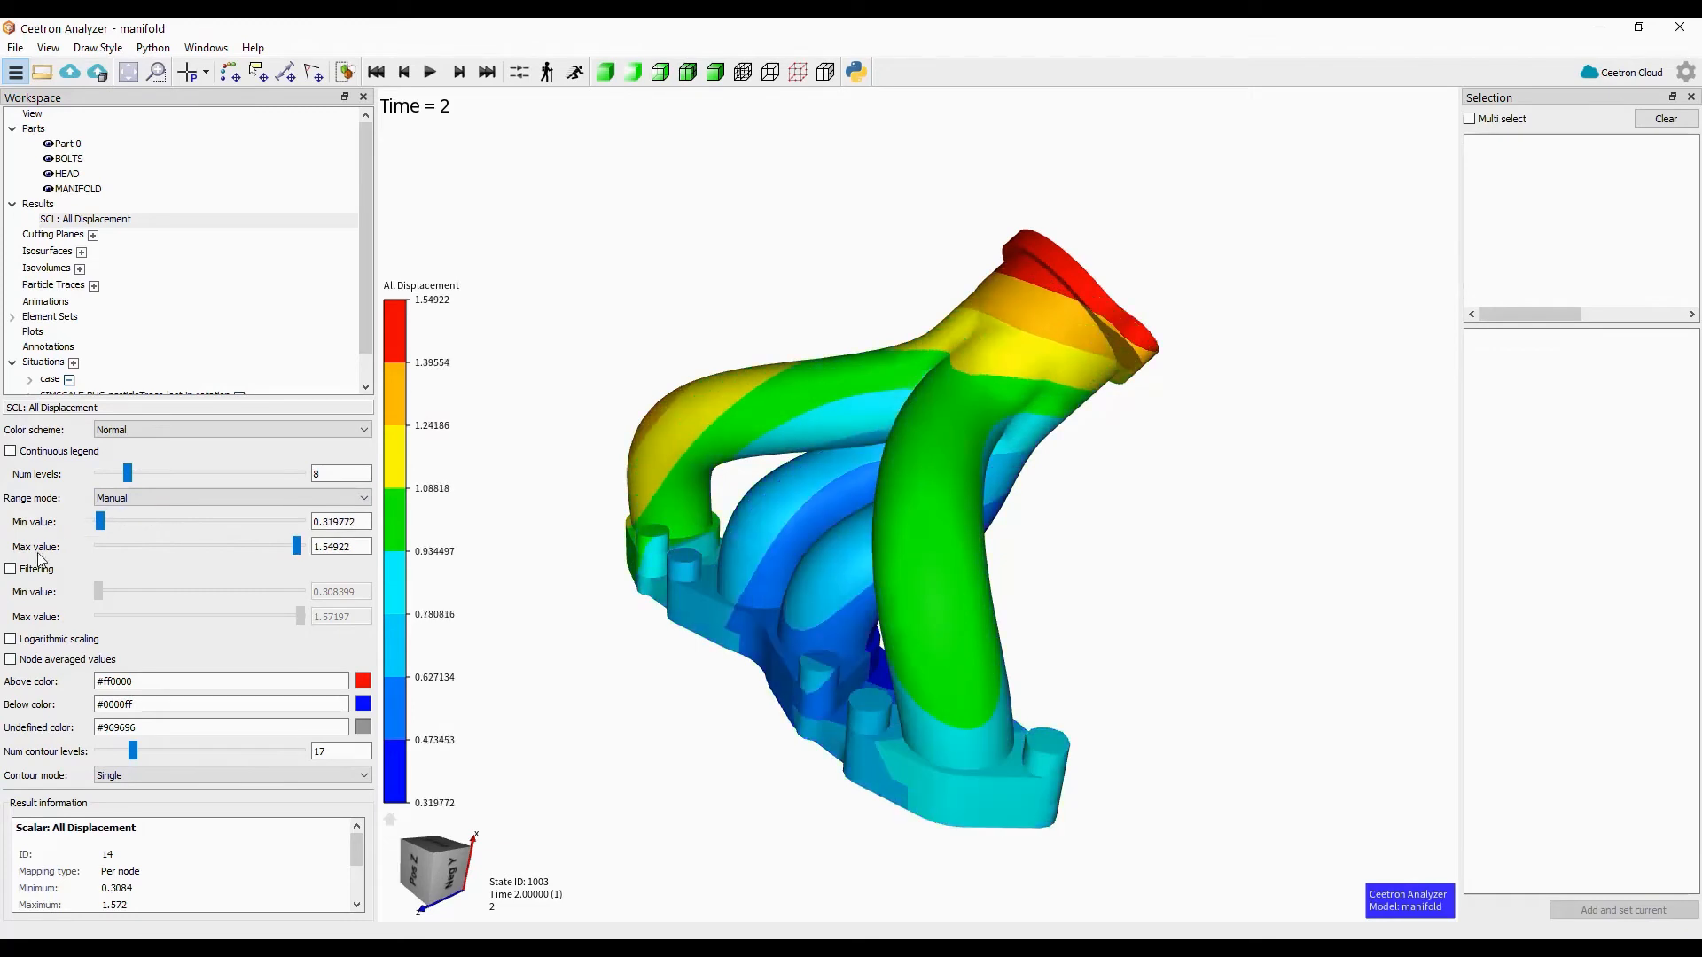
pyautogui.click(12, 569)
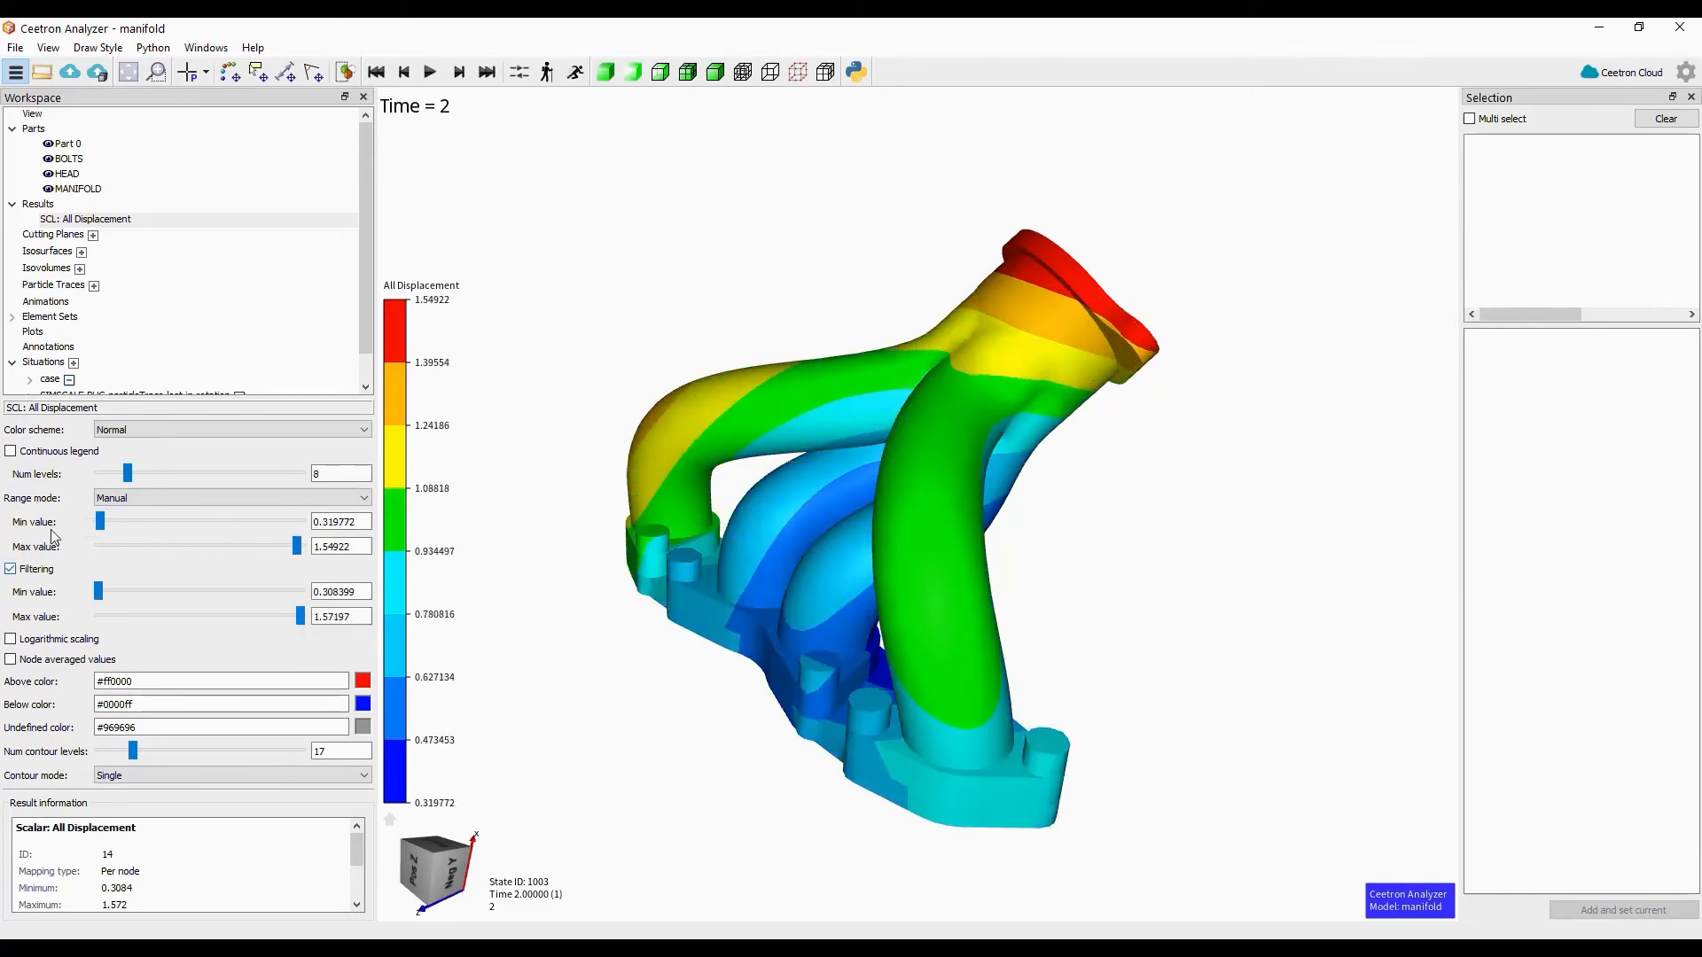
pyautogui.moveTo(100, 592); pyautogui.dragTo(159, 594)
pyautogui.moveTo(300, 619); pyautogui.dragTo(259, 615)
pyautogui.click(28, 572)
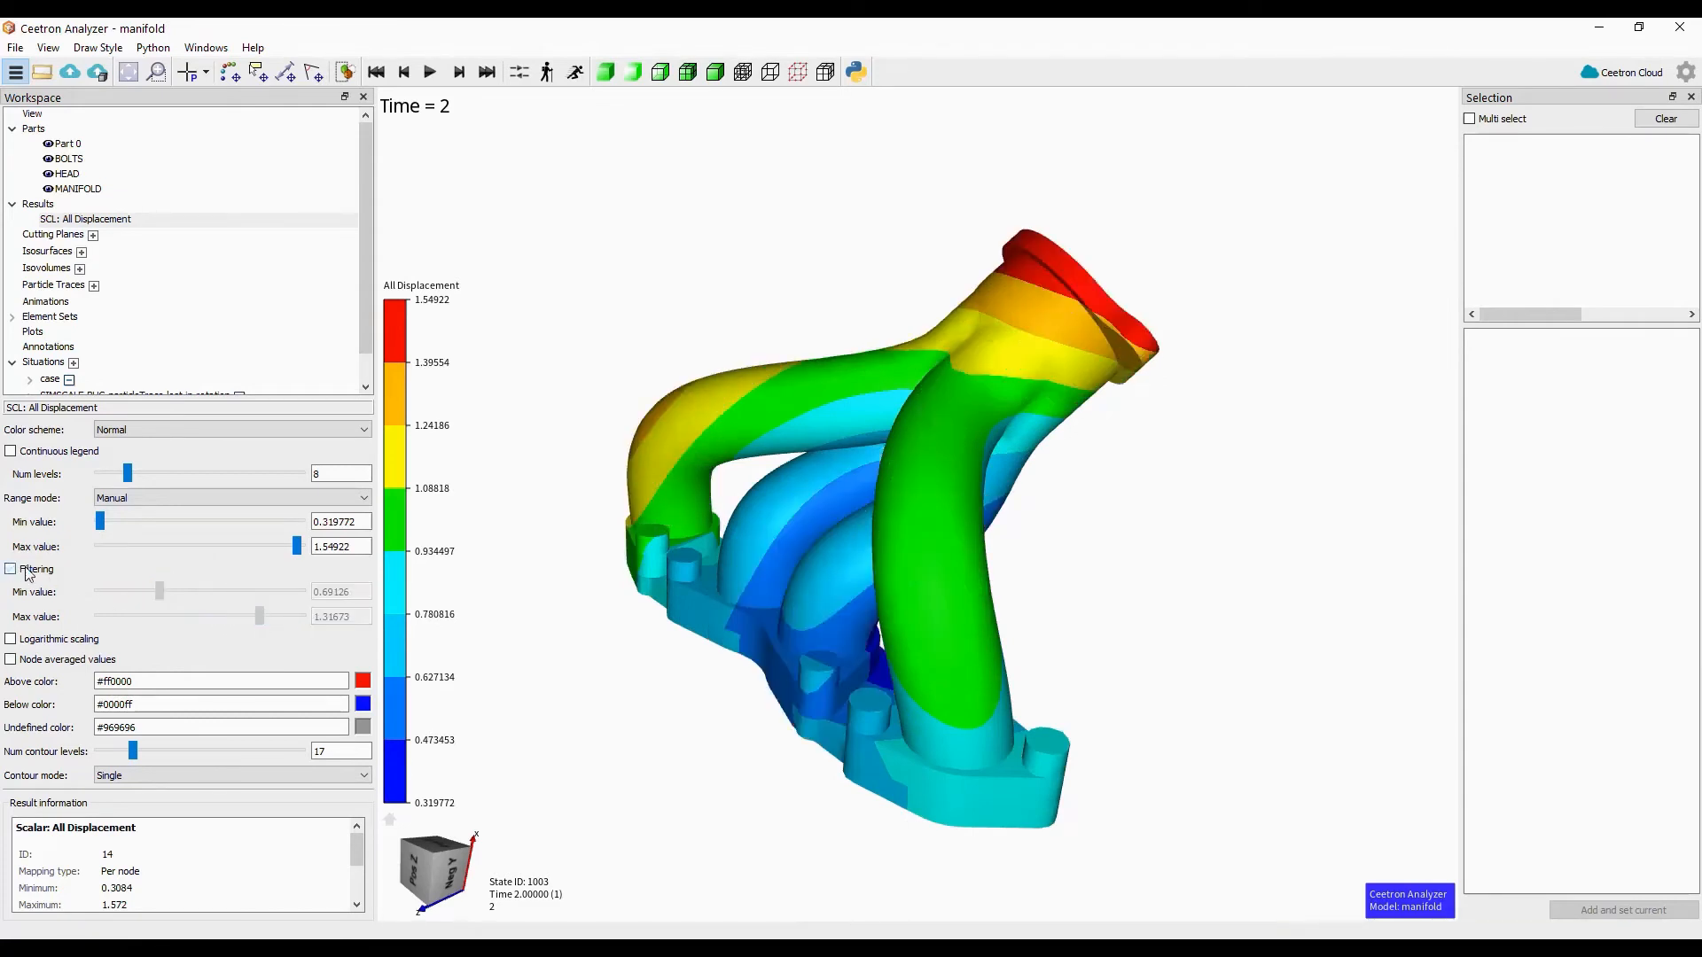
# - Try logarithmic scaling for the All Displacement scalar and turn it off
pyautogui.click(11, 640)
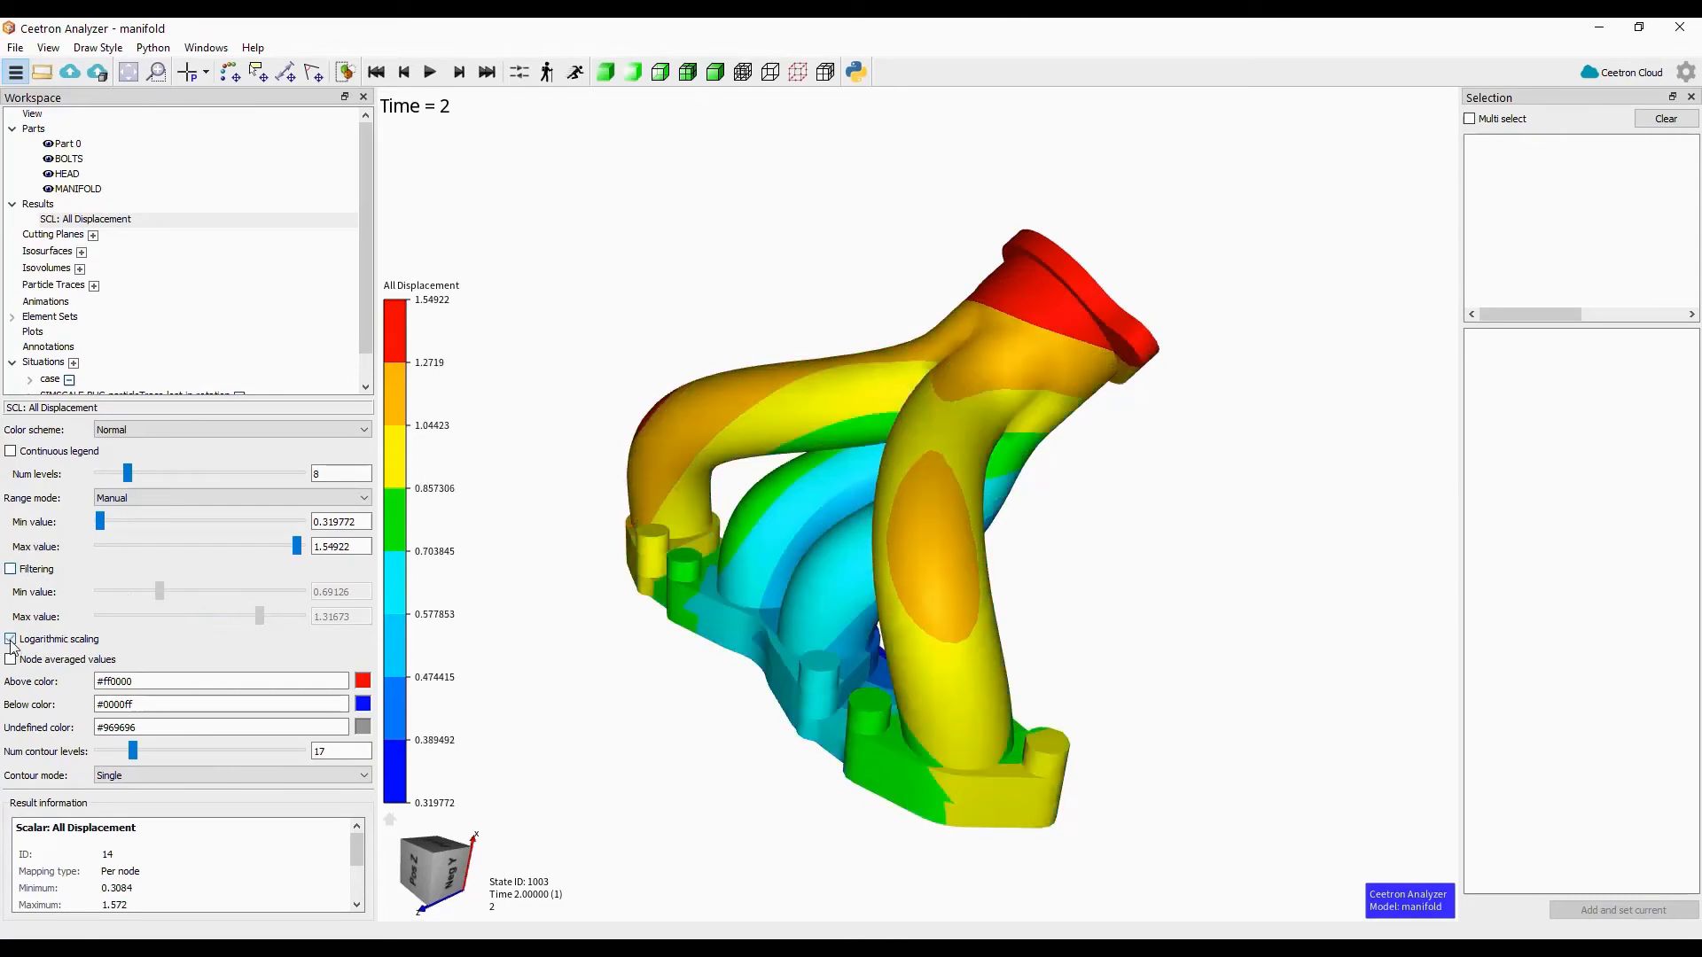
pyautogui.click(11, 639)
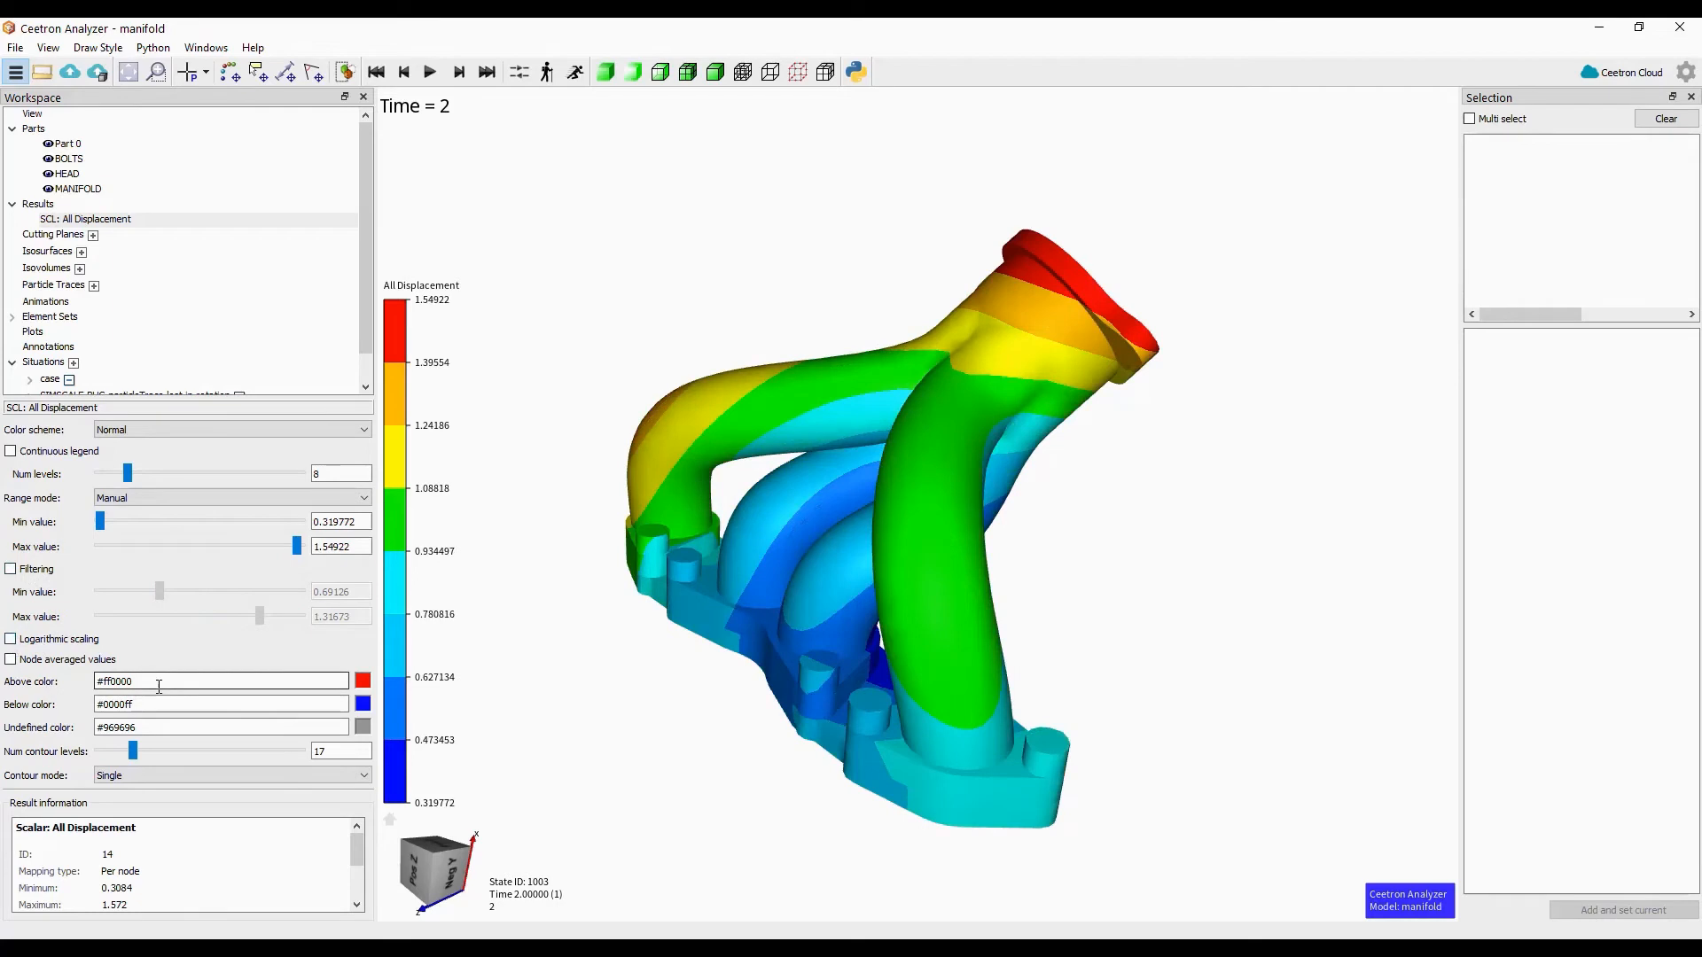
# - Set the scalar's above color to white (#ffffff) and its below color to black (#000000)
pyautogui.click(362, 680)
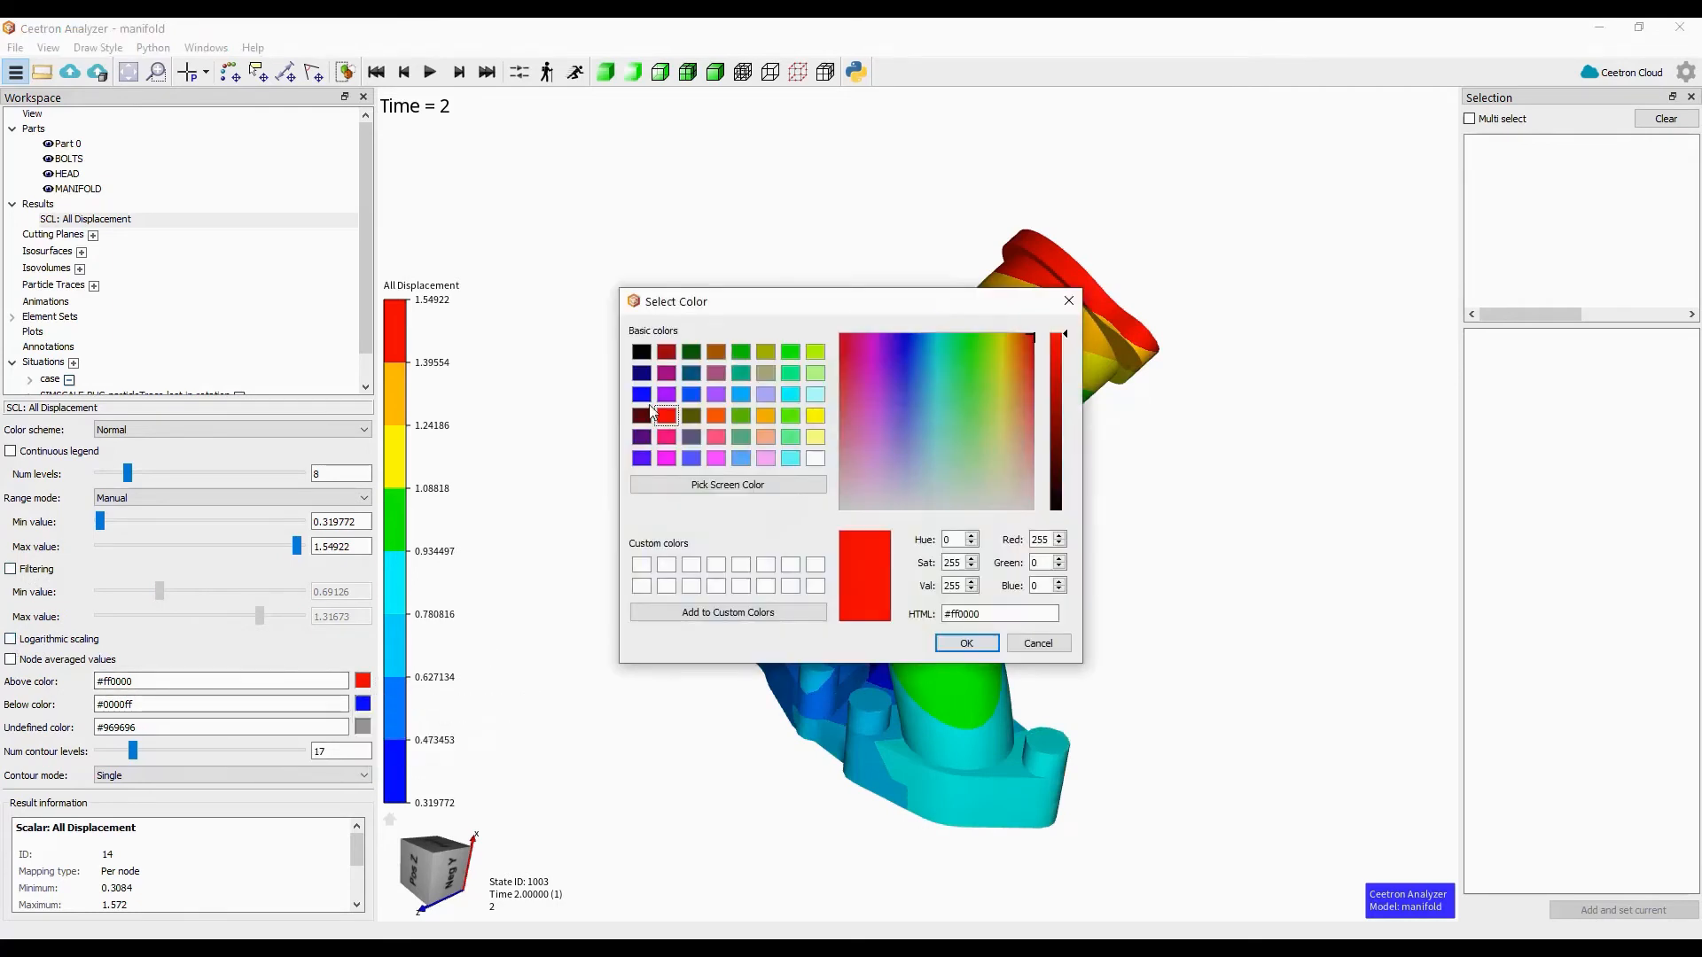
pyautogui.click(814, 458)
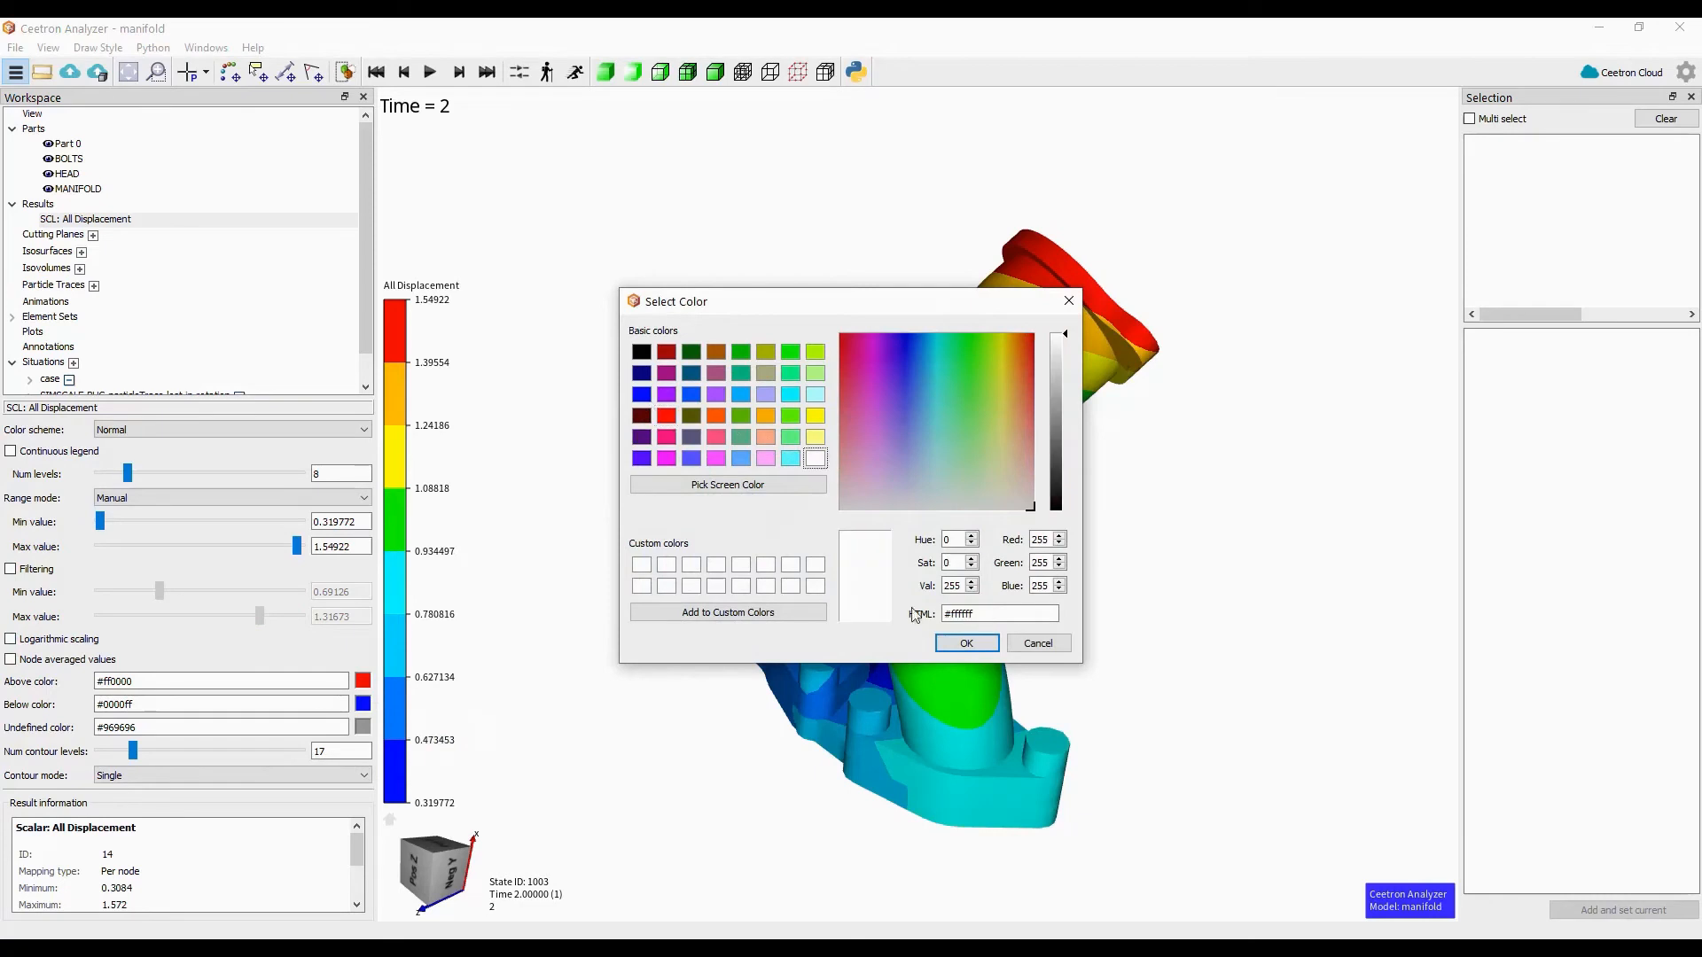
pyautogui.click(966, 643)
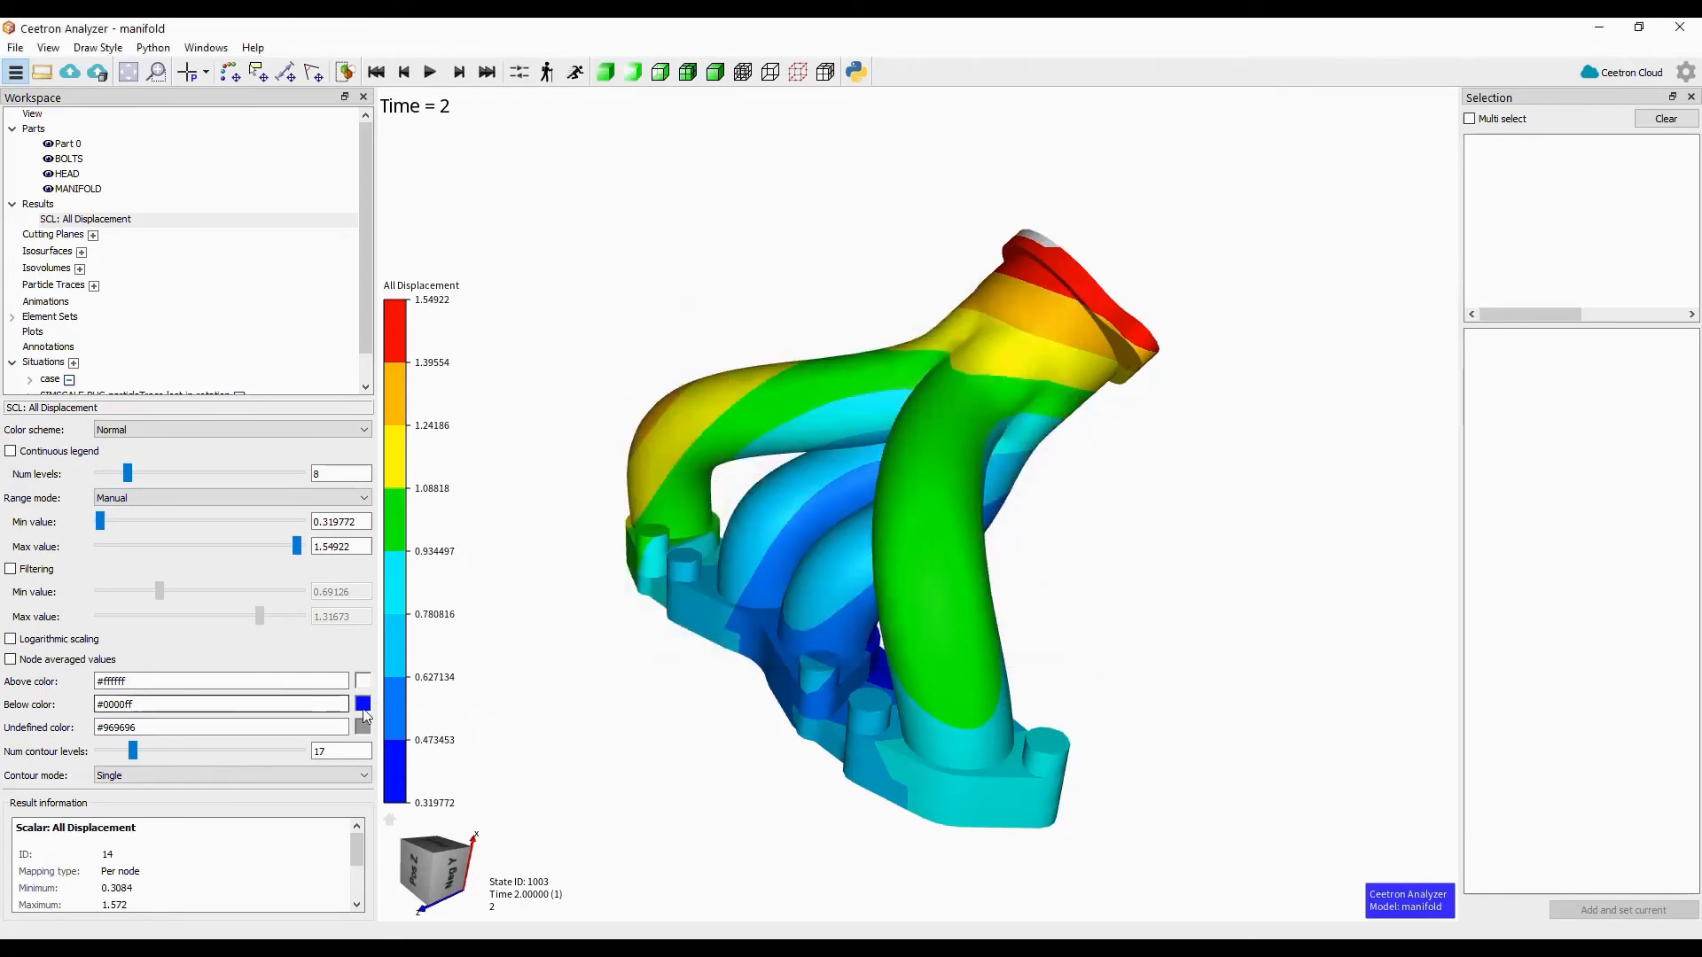
pyautogui.click(366, 707)
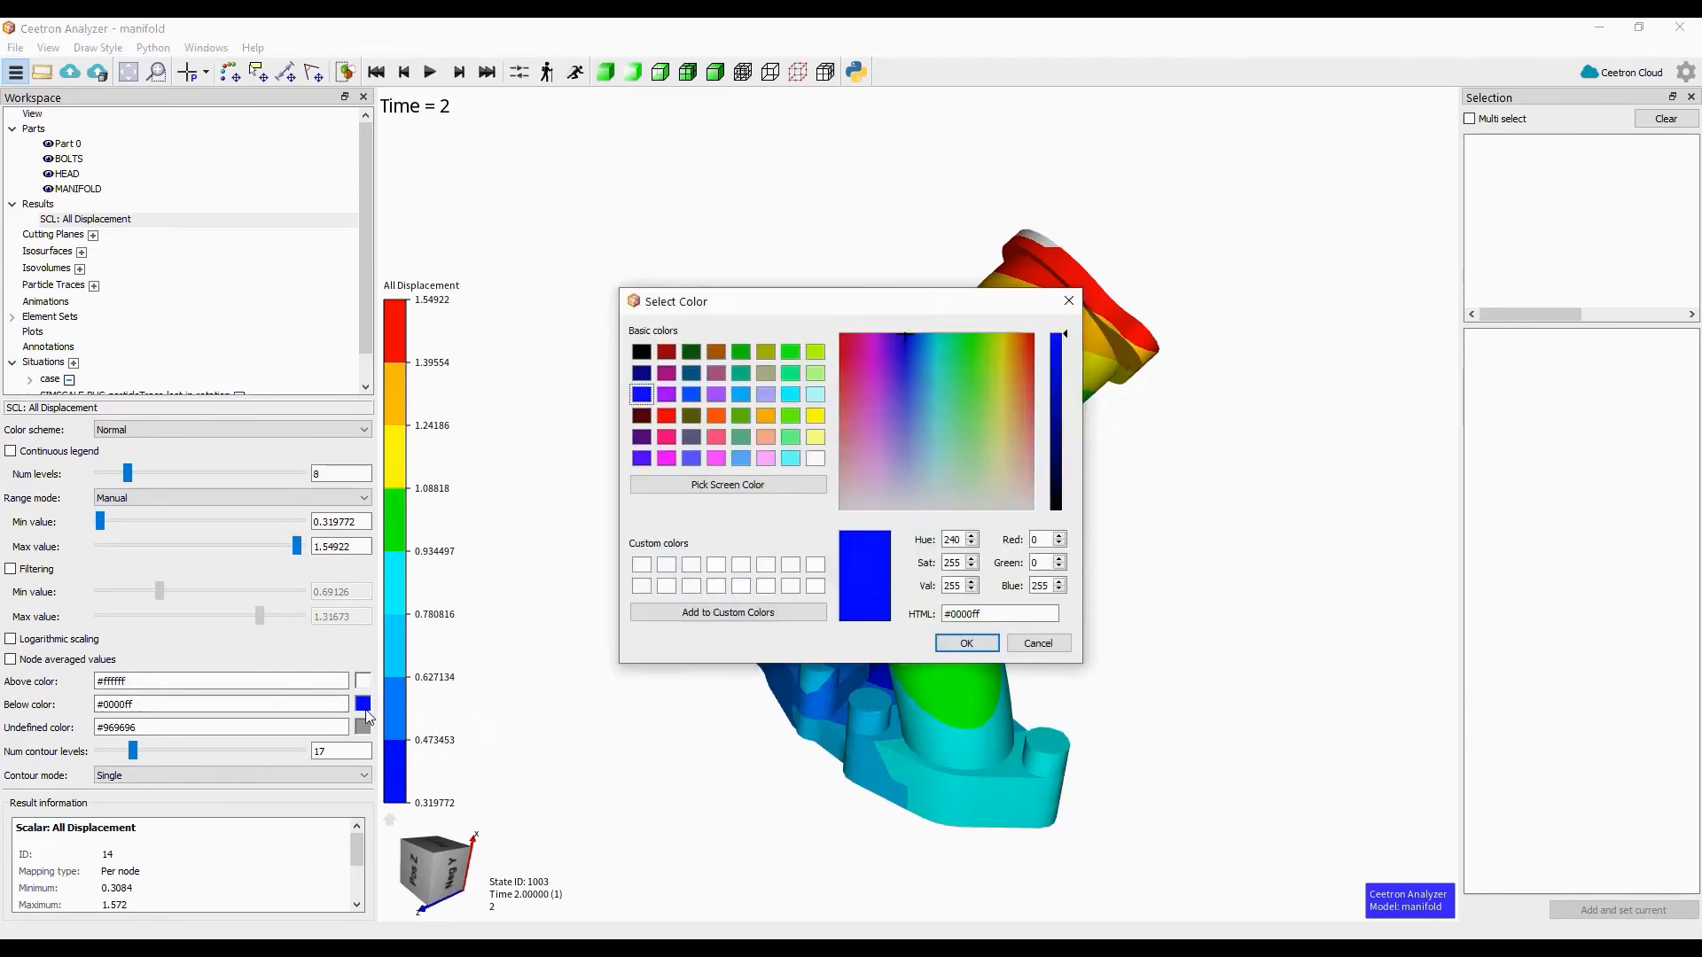
pyautogui.click(640, 352)
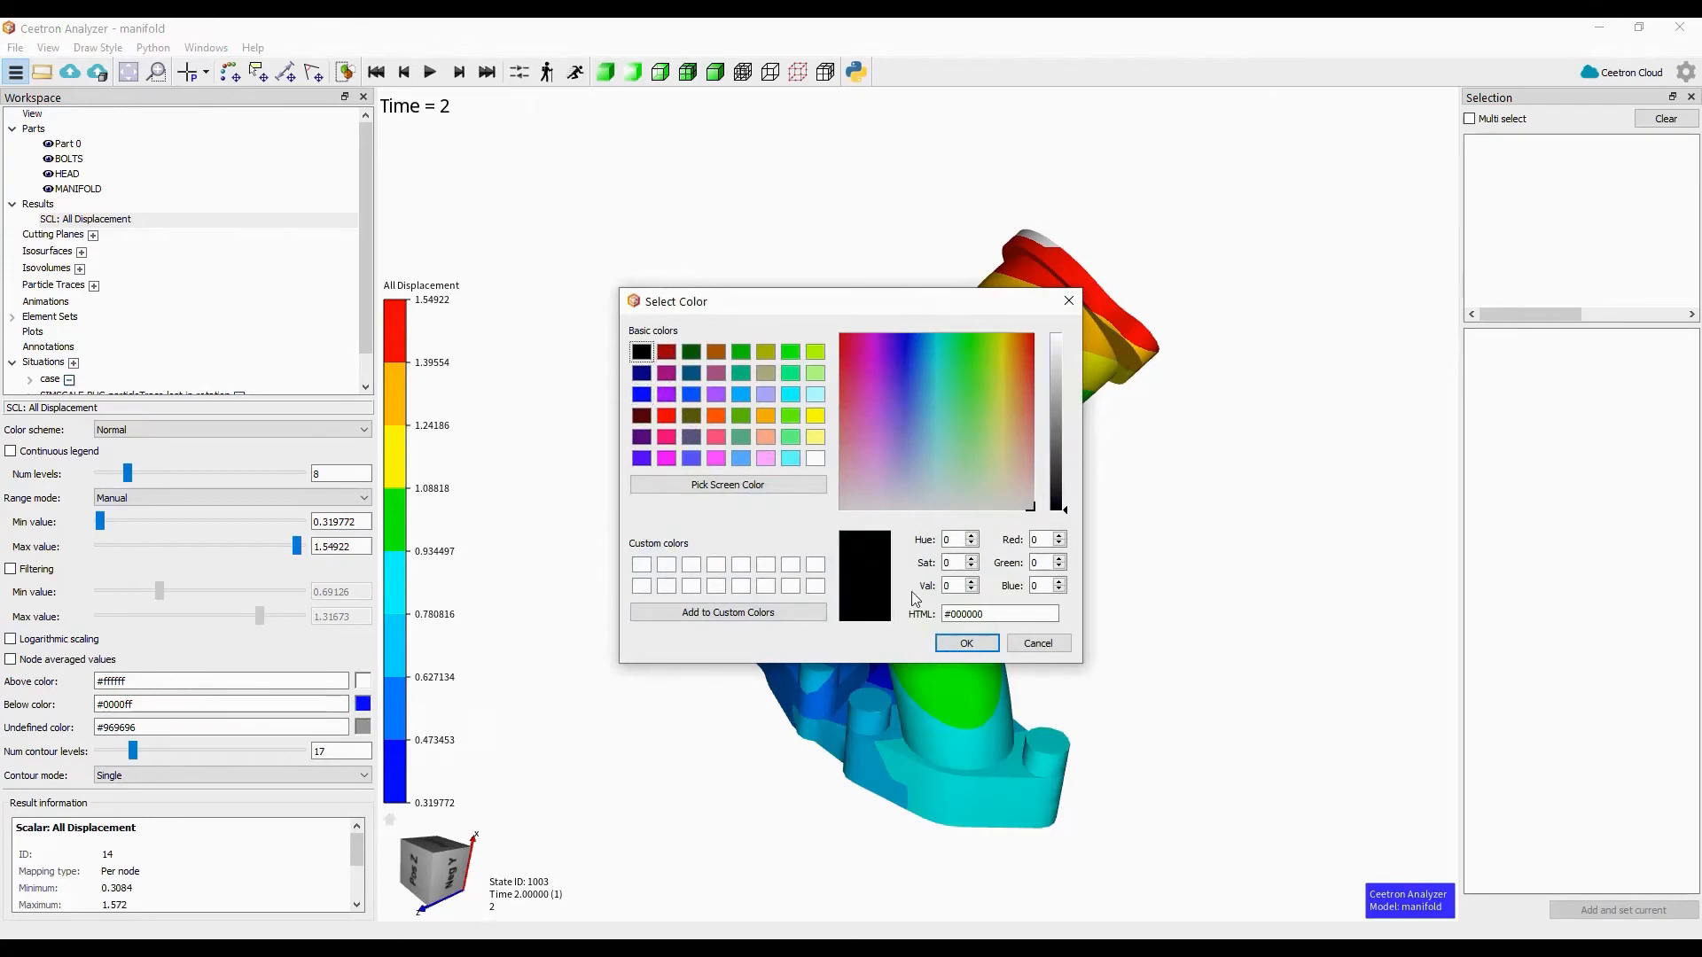
pyautogui.click(966, 644)
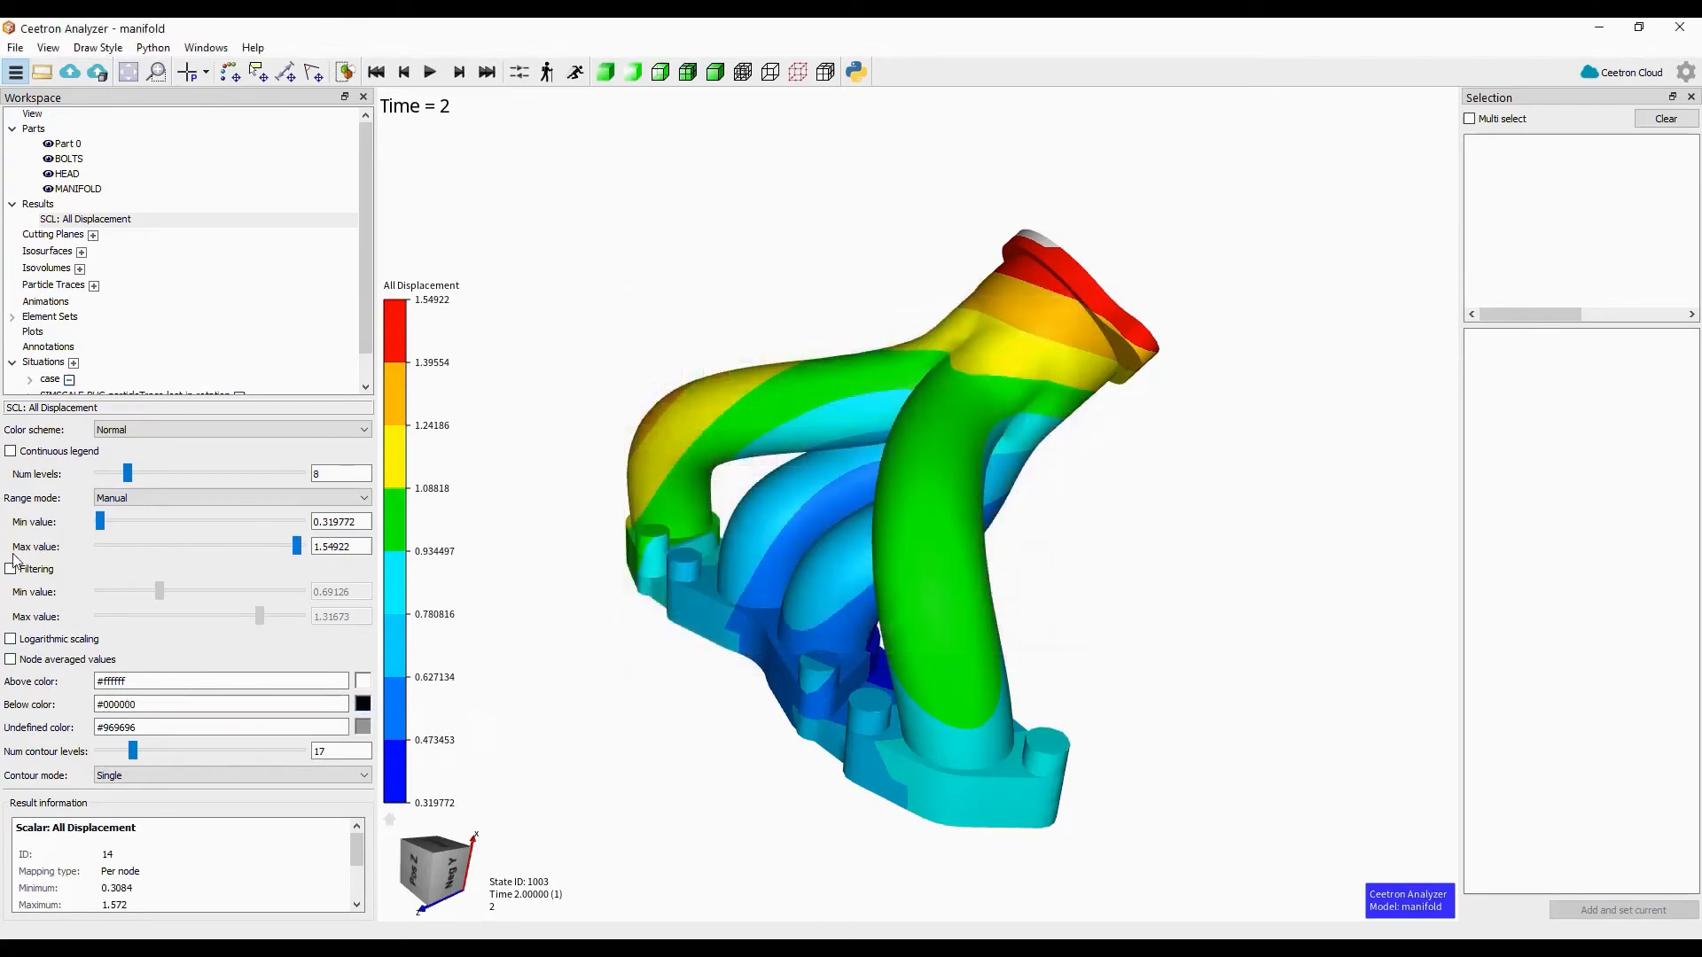
# - Narrow the scalar's manual range to a minimum of 0.696315 and a maximum of 1.25607
pyautogui.moveTo(102, 524); pyautogui.dragTo(161, 530)
pyautogui.moveTo(296, 546); pyautogui.dragTo(250, 546)
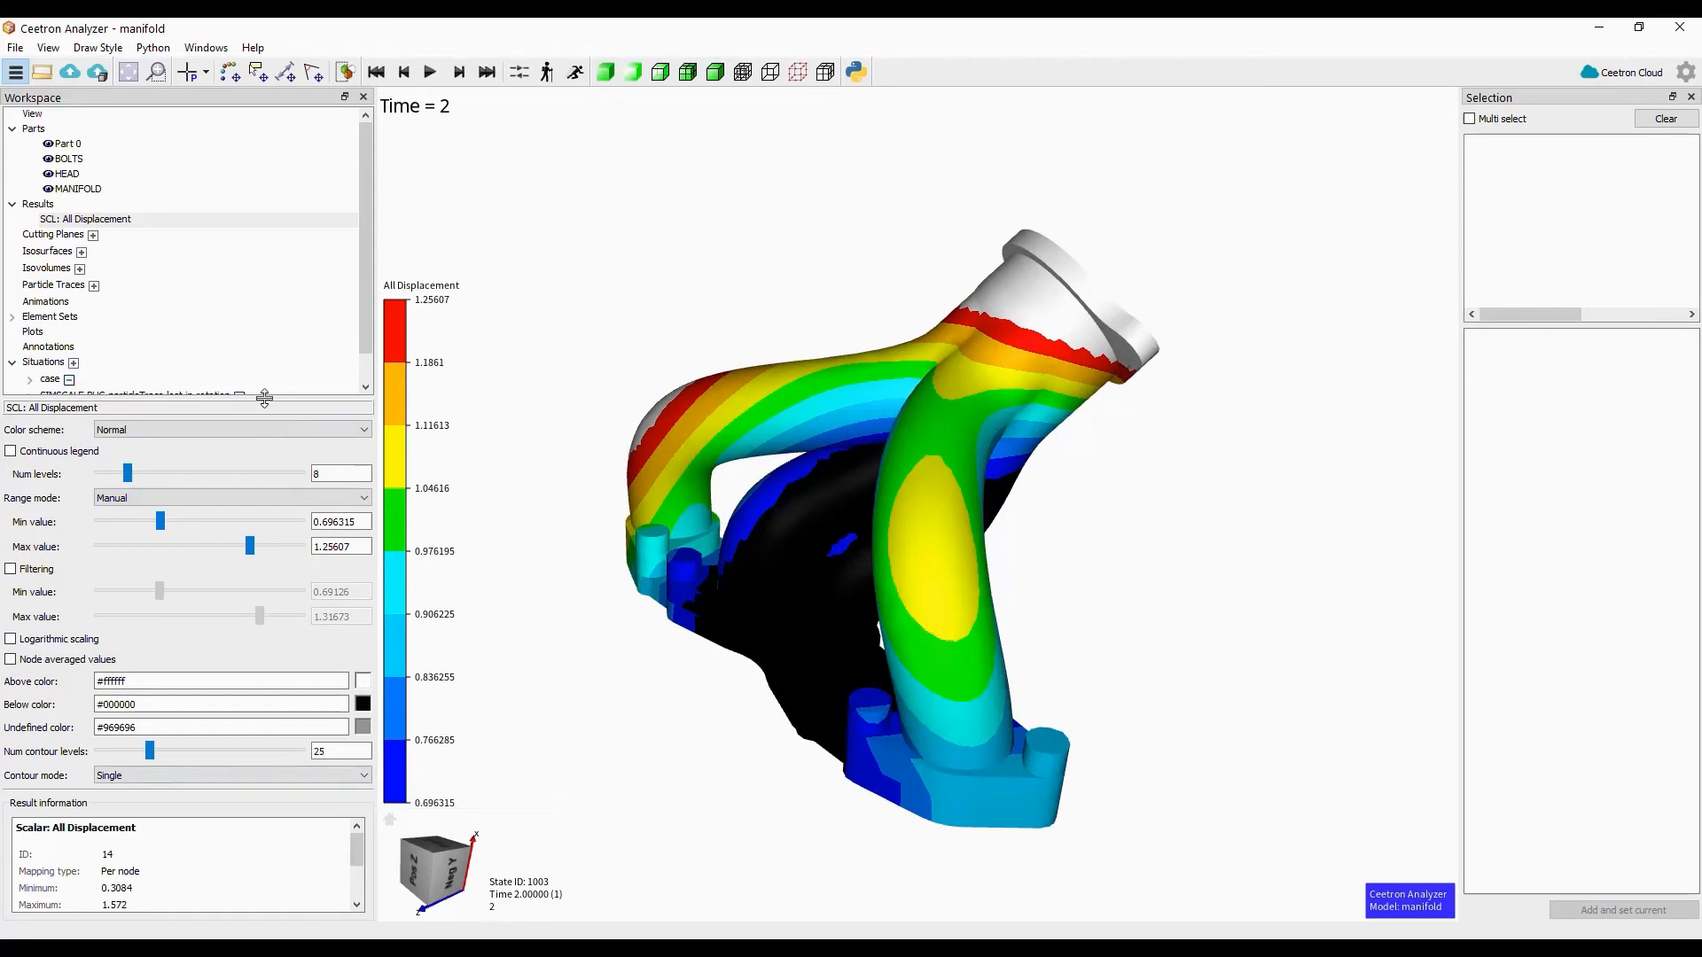
pyautogui.moveTo(264, 398); pyautogui.dragTo(264, 245)
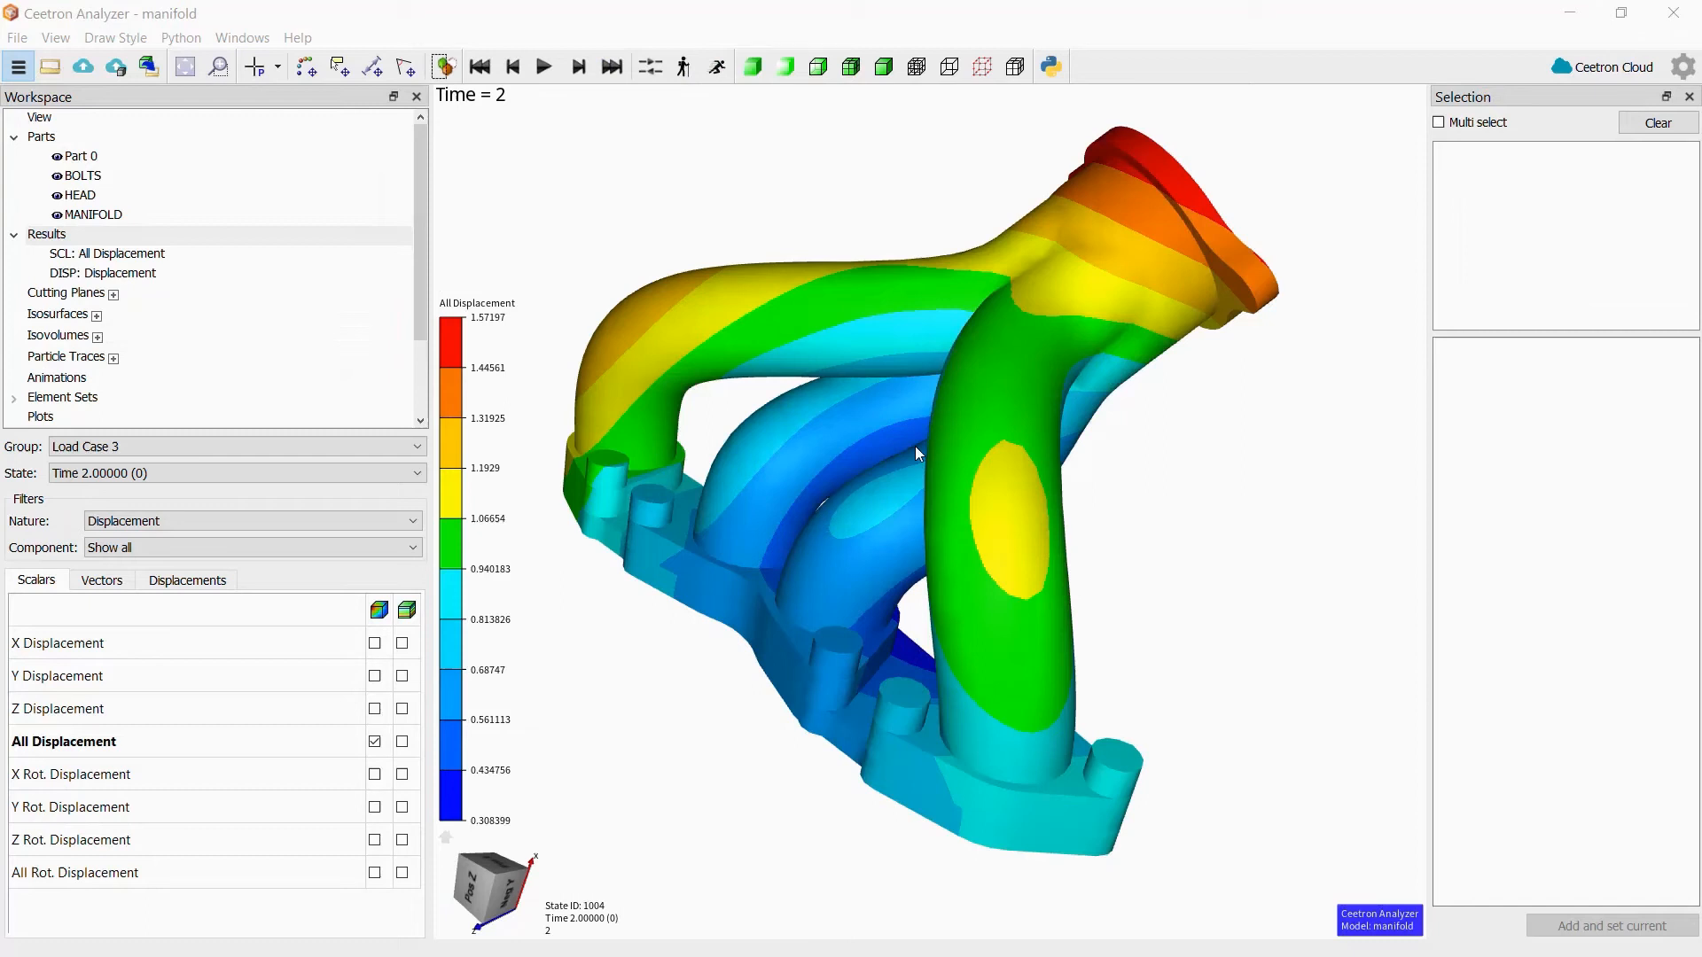
# - Show the Displacement vectors on the manifold and open the settings of that vector result
pyautogui.moveTo(934, 491); pyautogui.dragTo(876, 535)
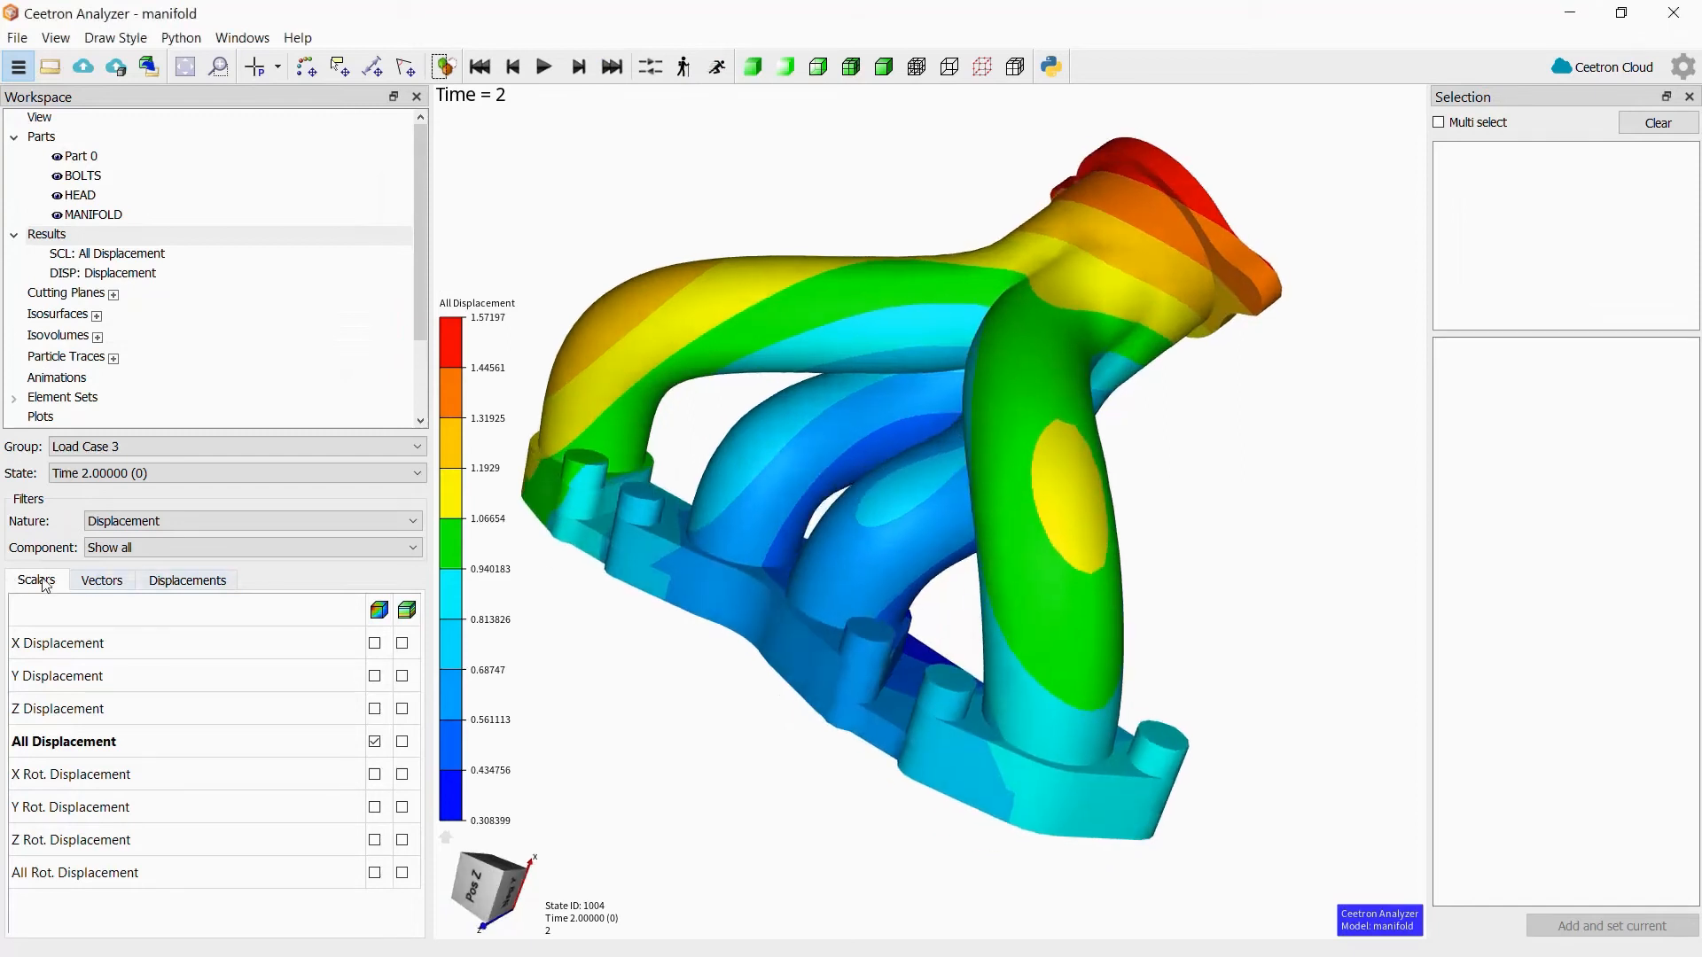
pyautogui.click(94, 583)
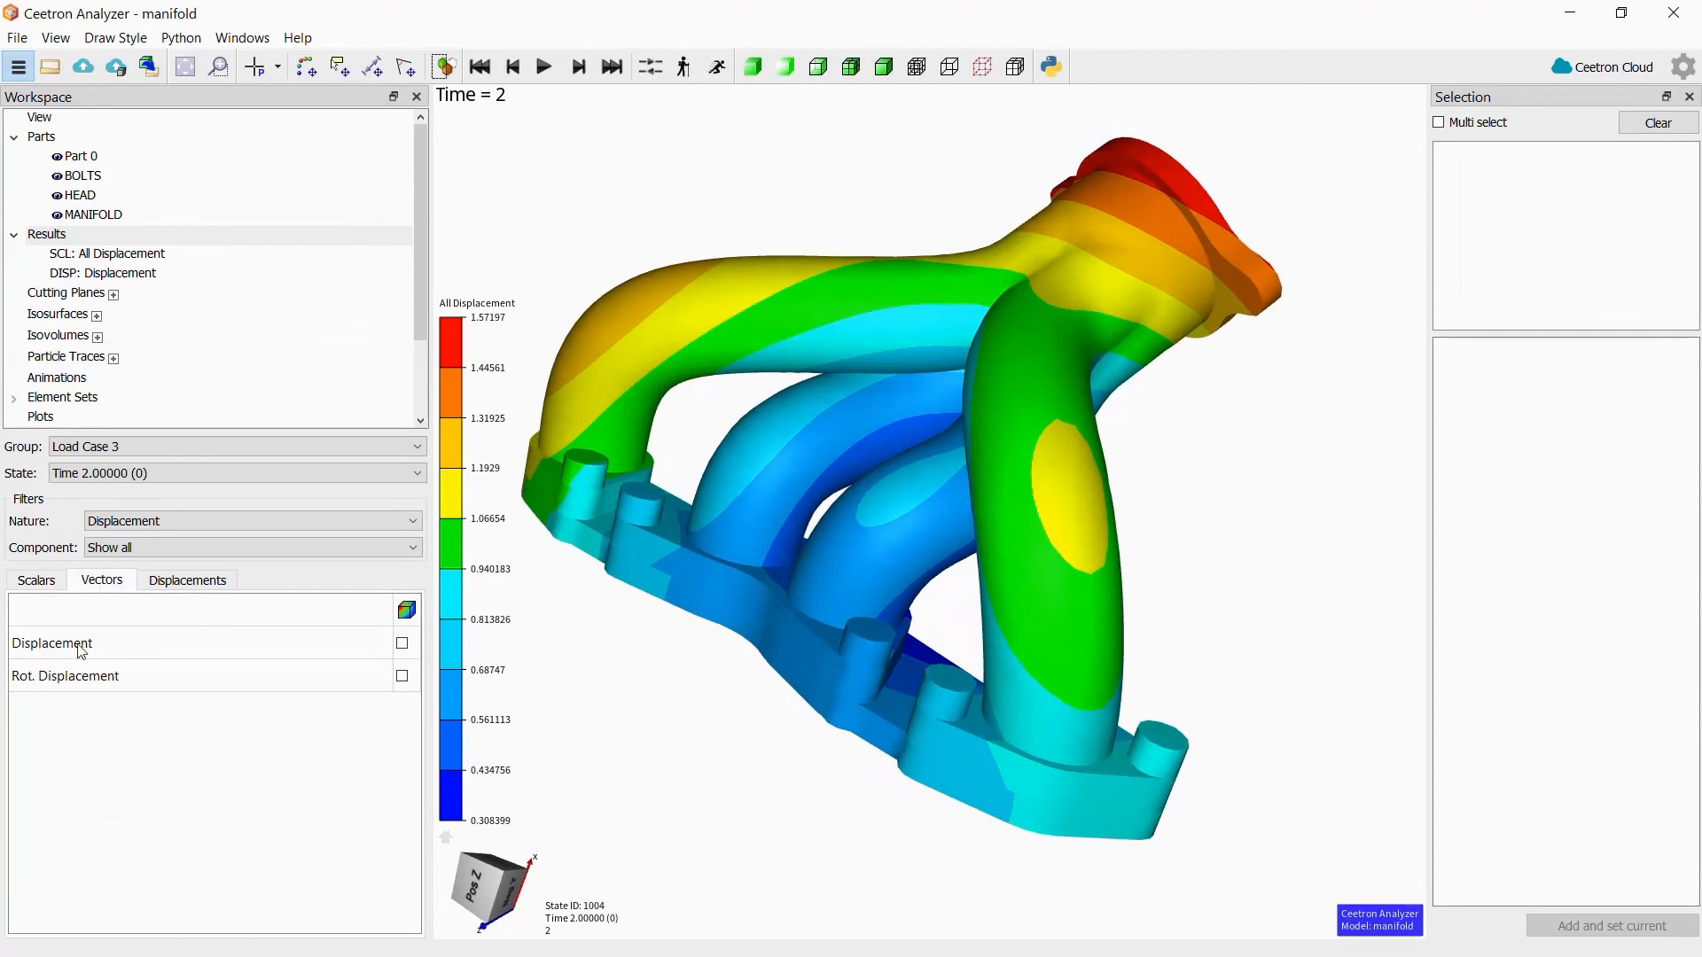
pyautogui.click(401, 643)
pyautogui.moveTo(1003, 589); pyautogui.dragTo(953, 630)
pyautogui.scroll(-1, 954, 630)
pyautogui.click(954, 630)
pyautogui.scroll(1, 954, 630)
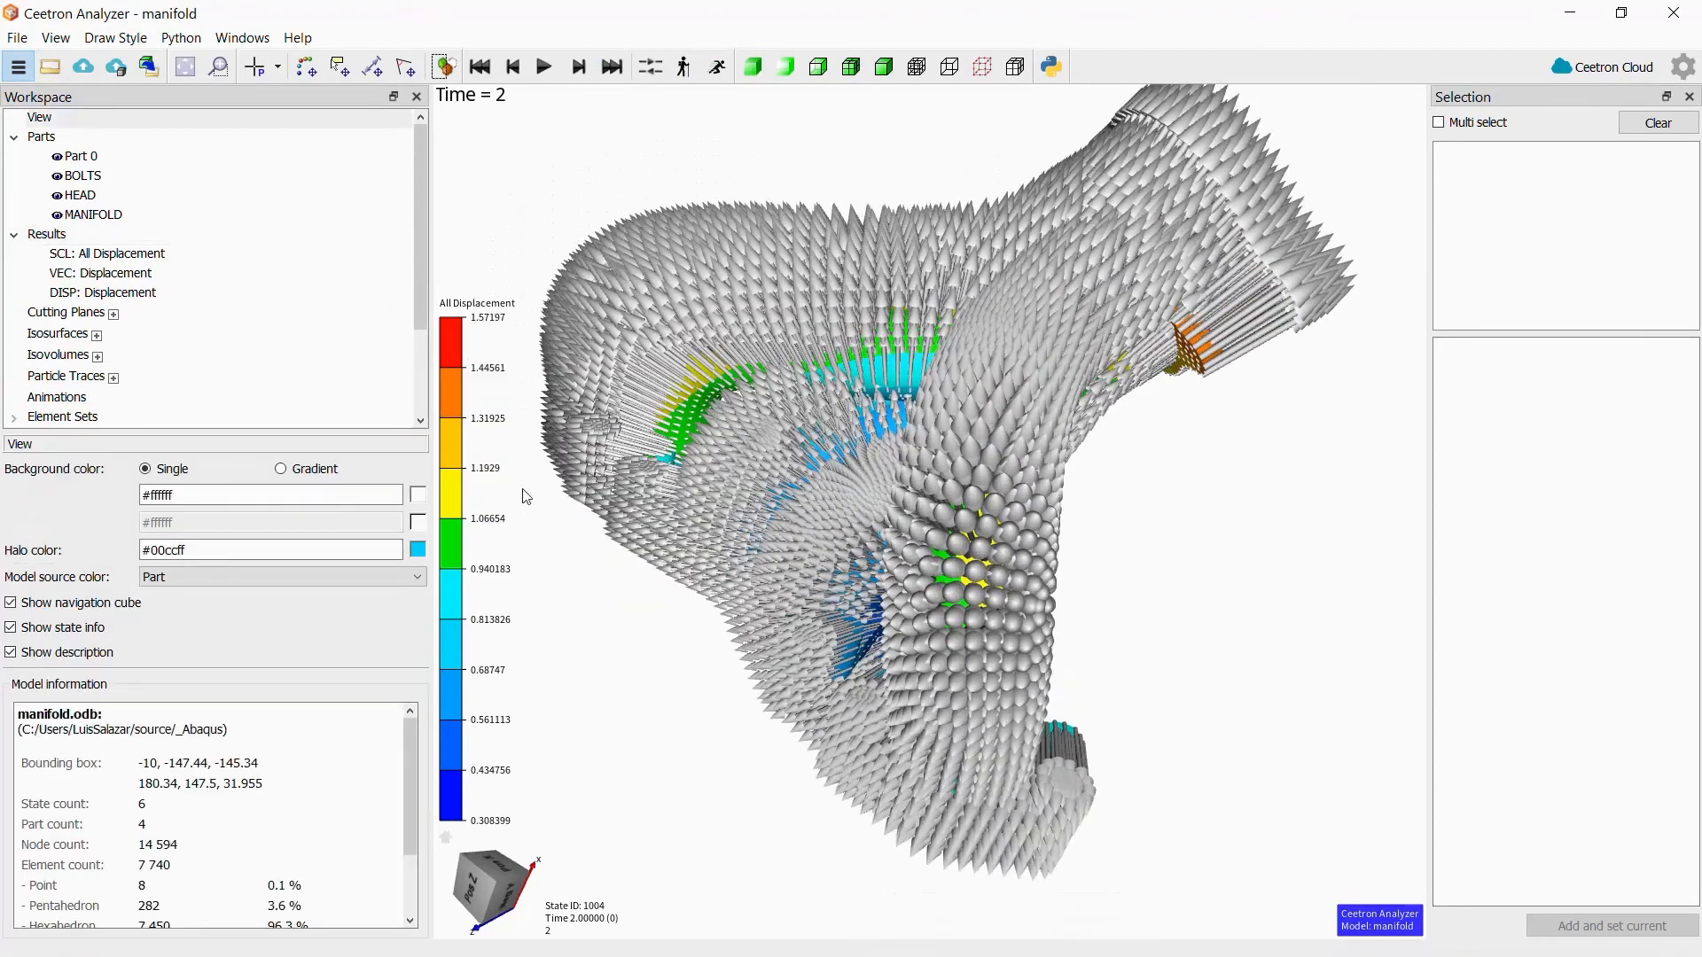
pyautogui.click(53, 236)
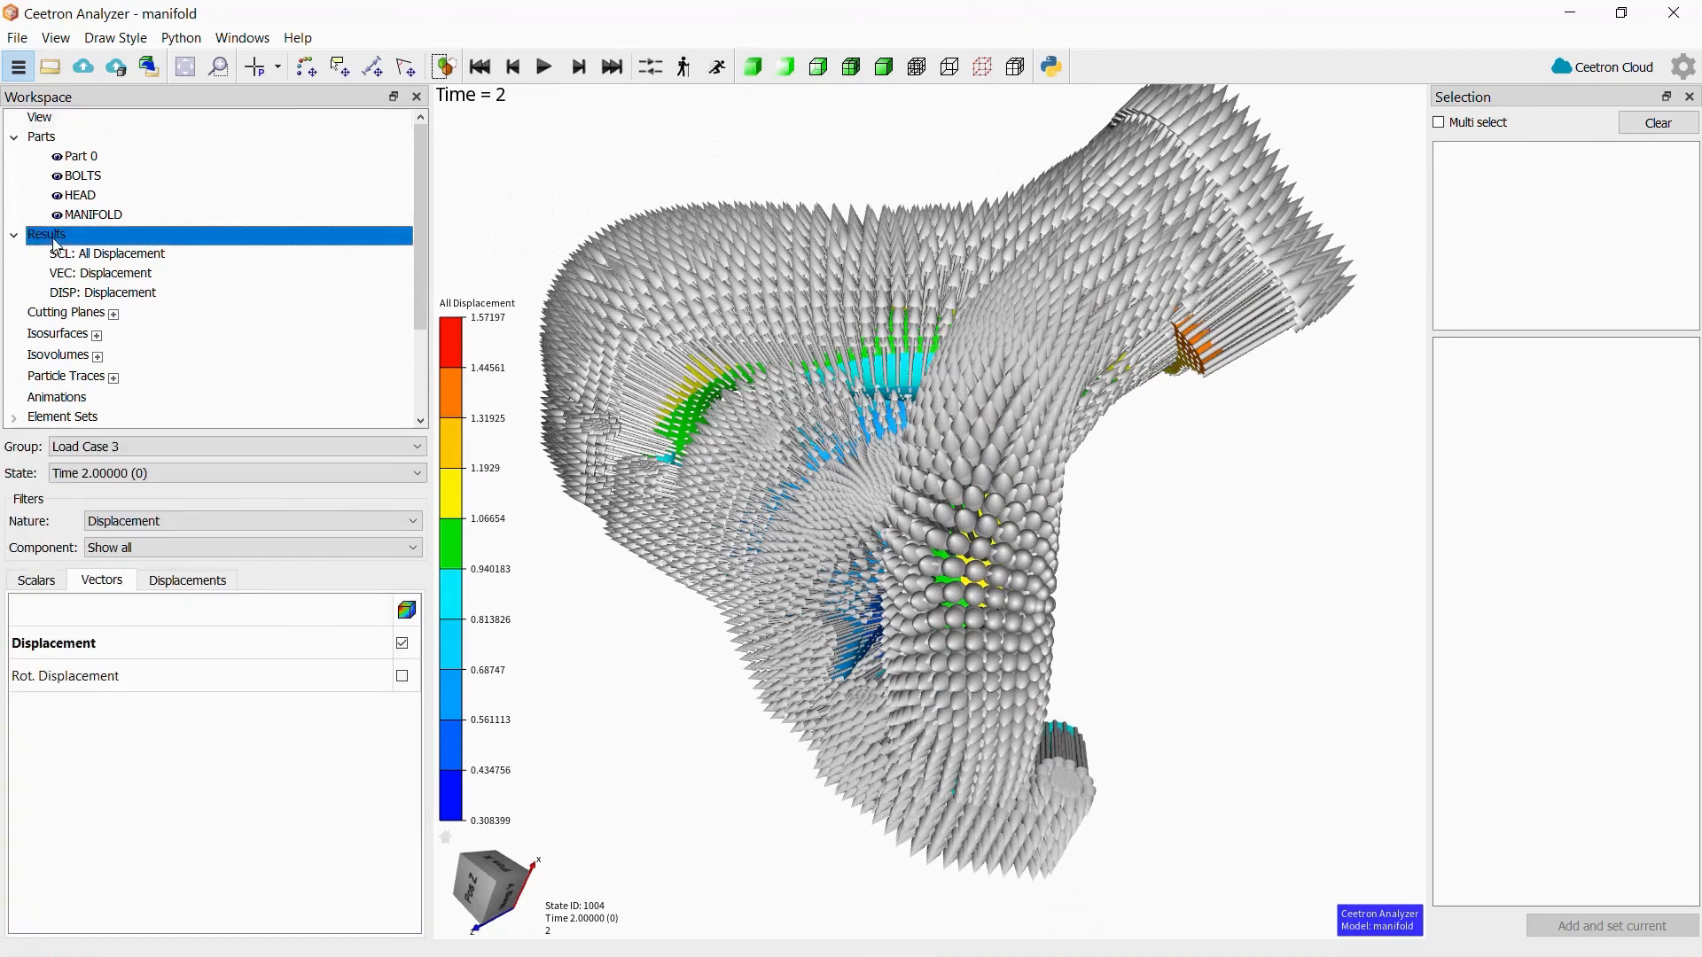
pyautogui.click(126, 275)
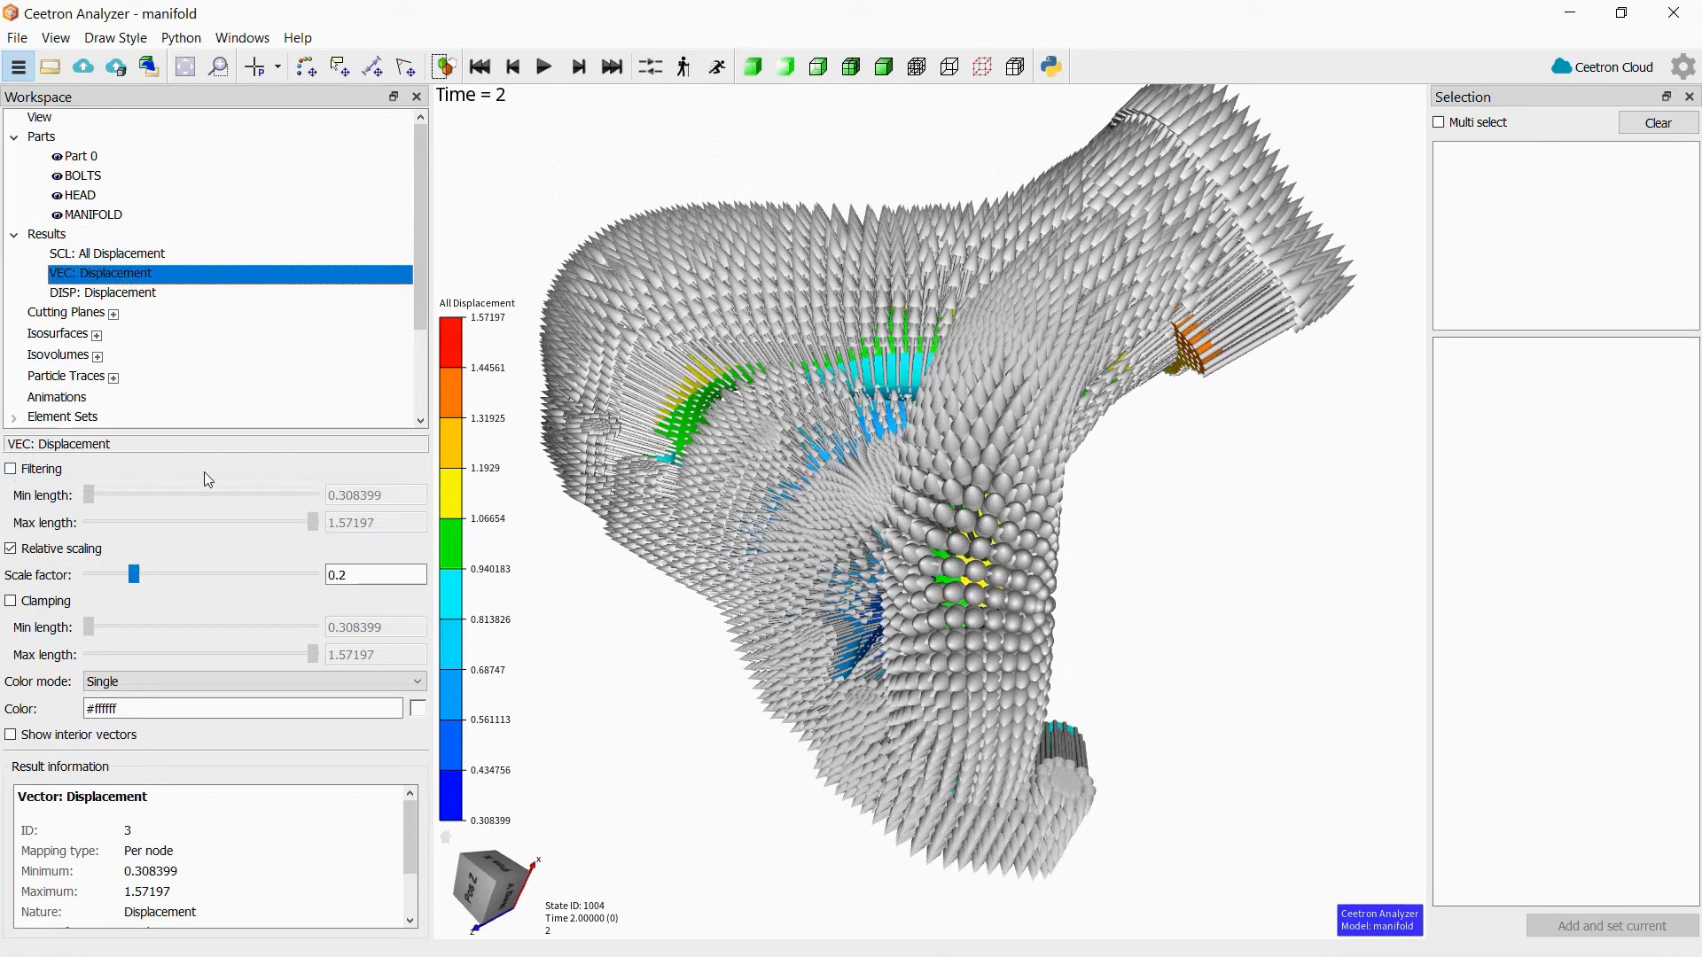
# - Try filtering the vectors to lengths between 0.743066 and 1.19795, and turn filtering off
pyautogui.click(11, 470)
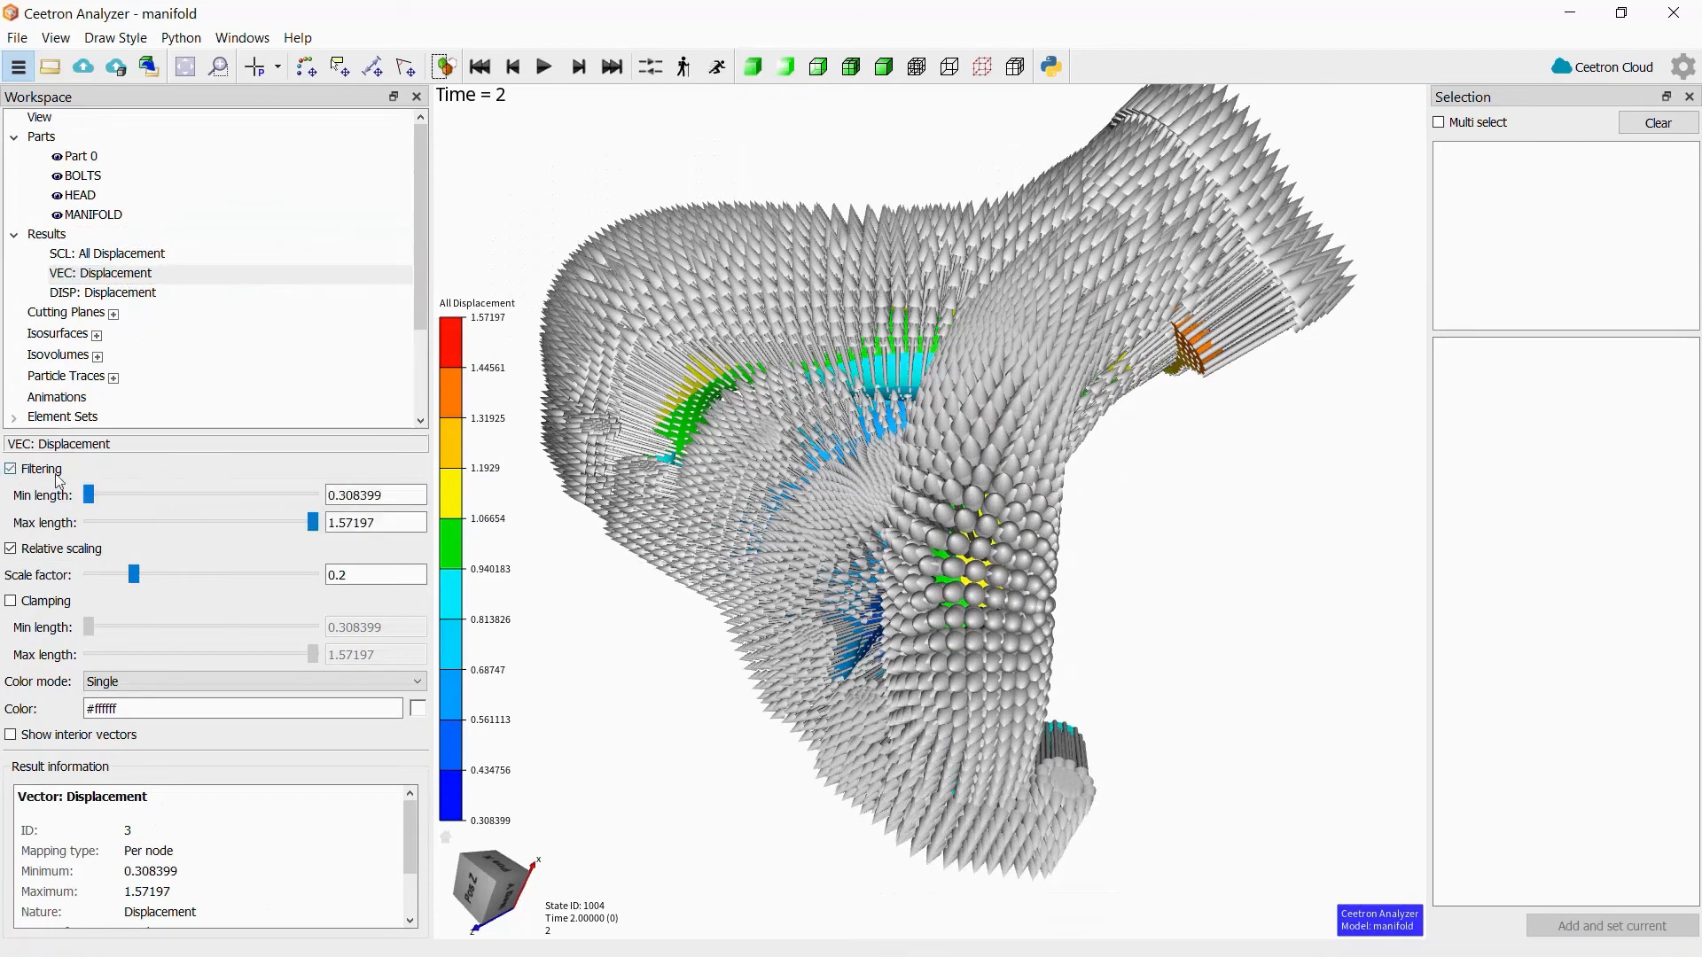
pyautogui.moveTo(94, 499); pyautogui.dragTo(168, 493)
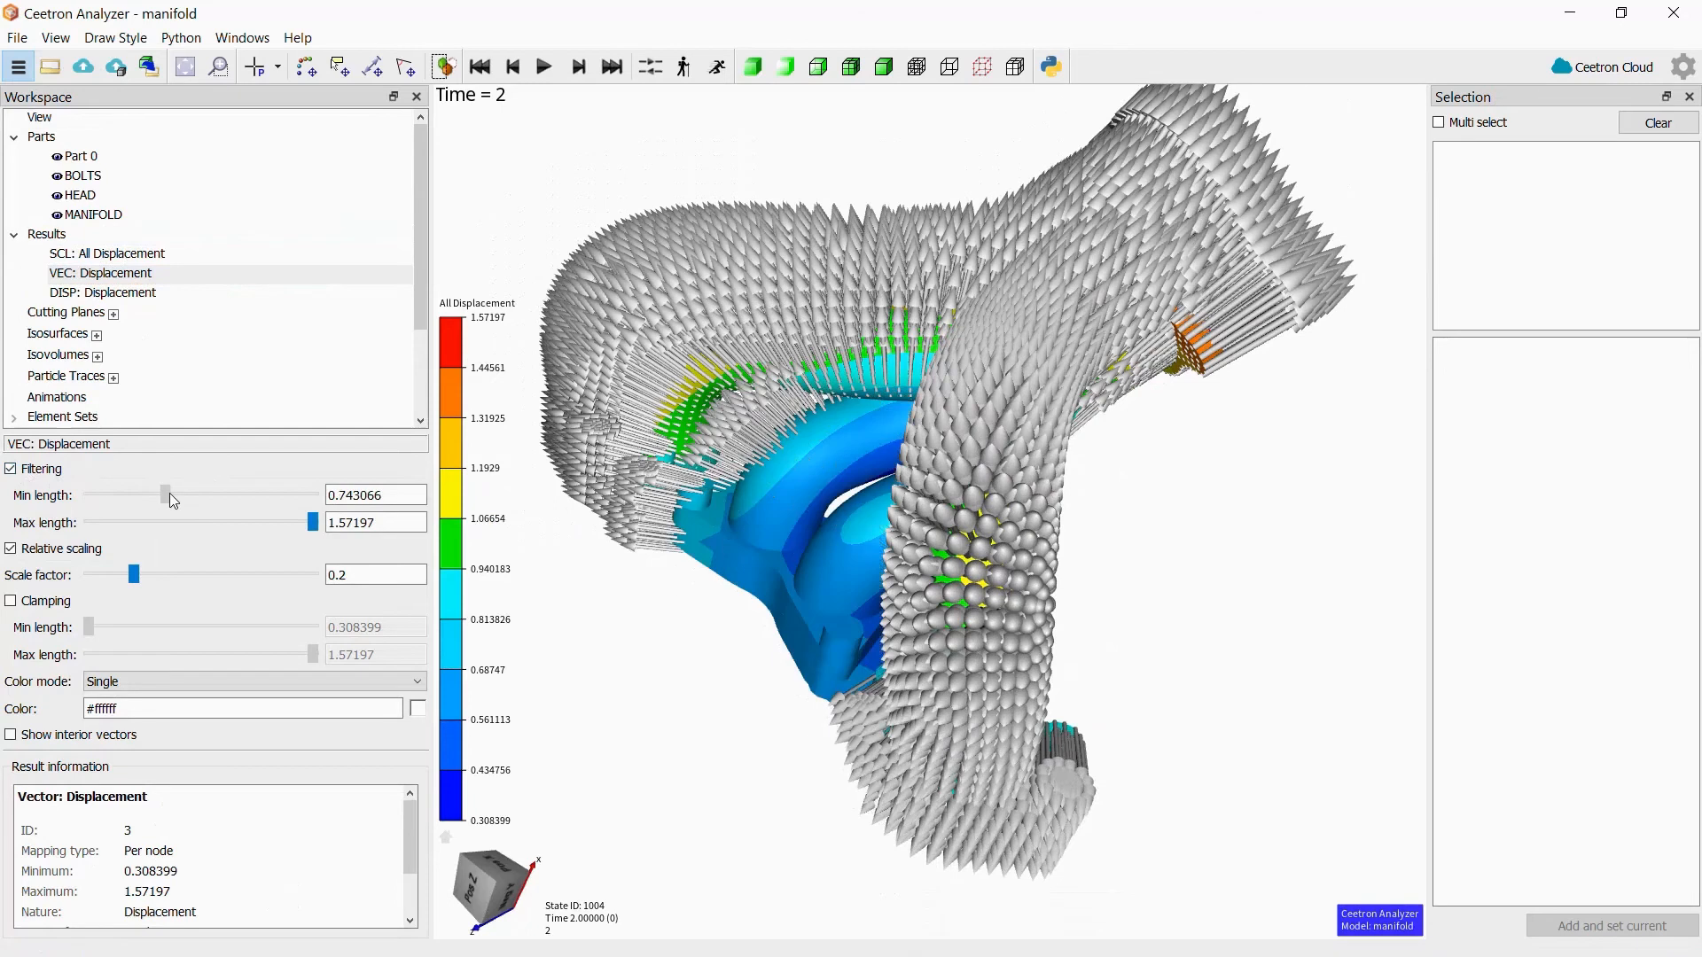
pyautogui.moveTo(314, 525); pyautogui.dragTo(248, 527)
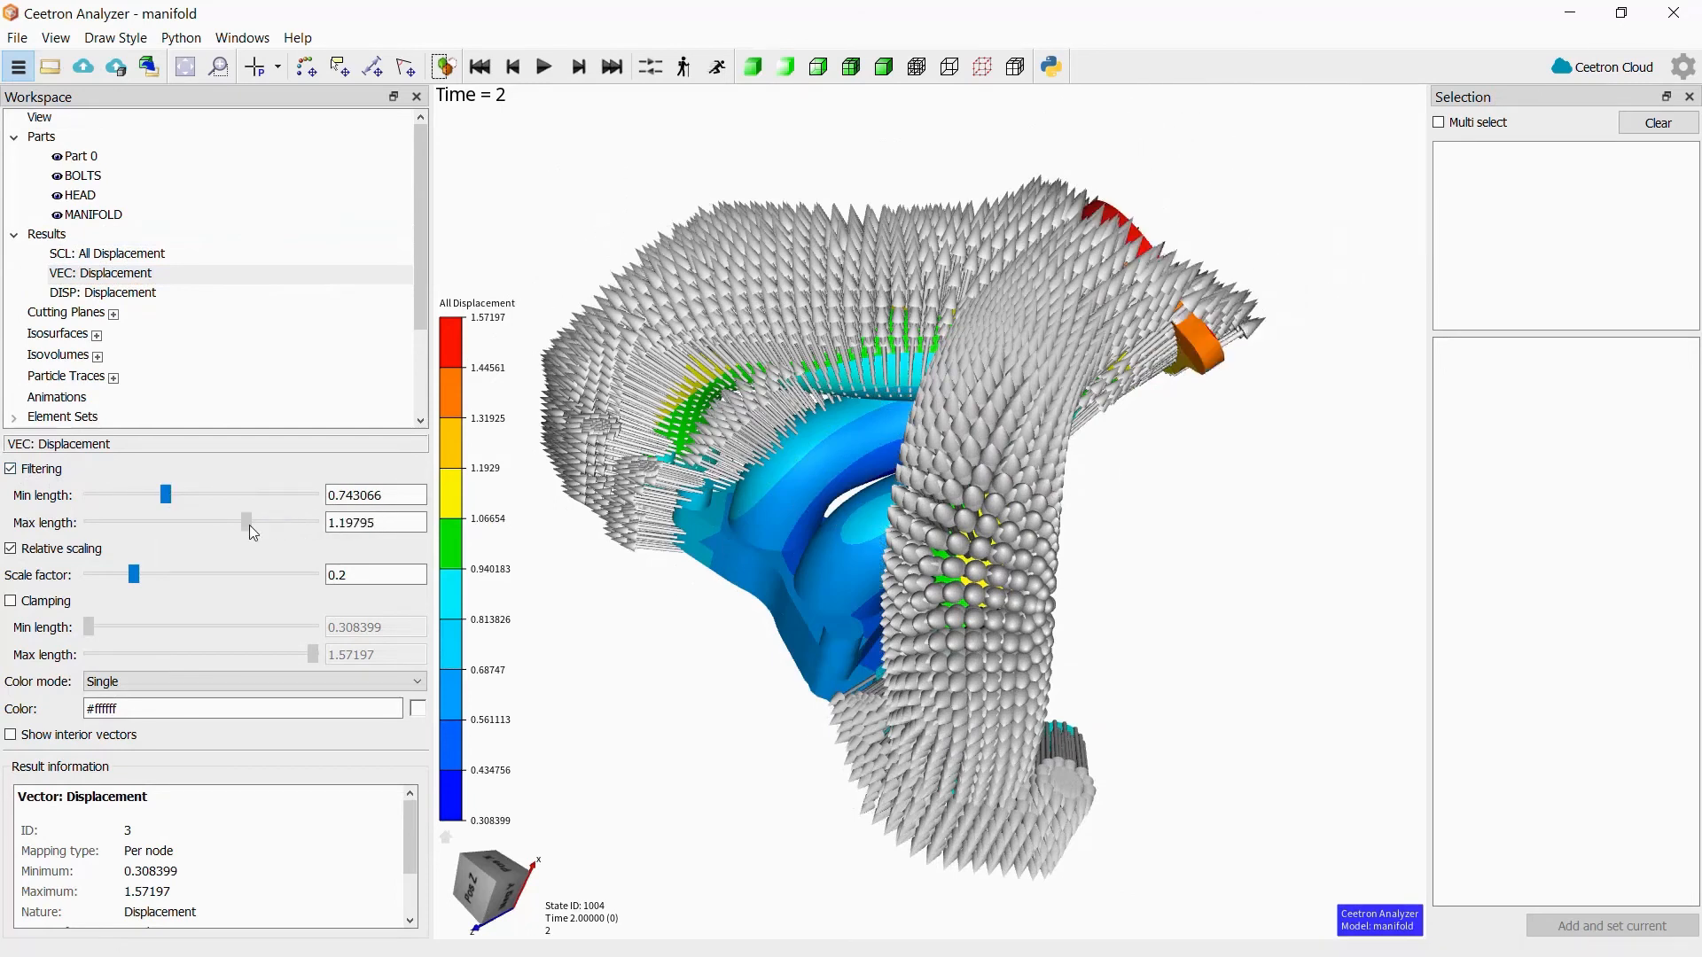
pyautogui.click(11, 469)
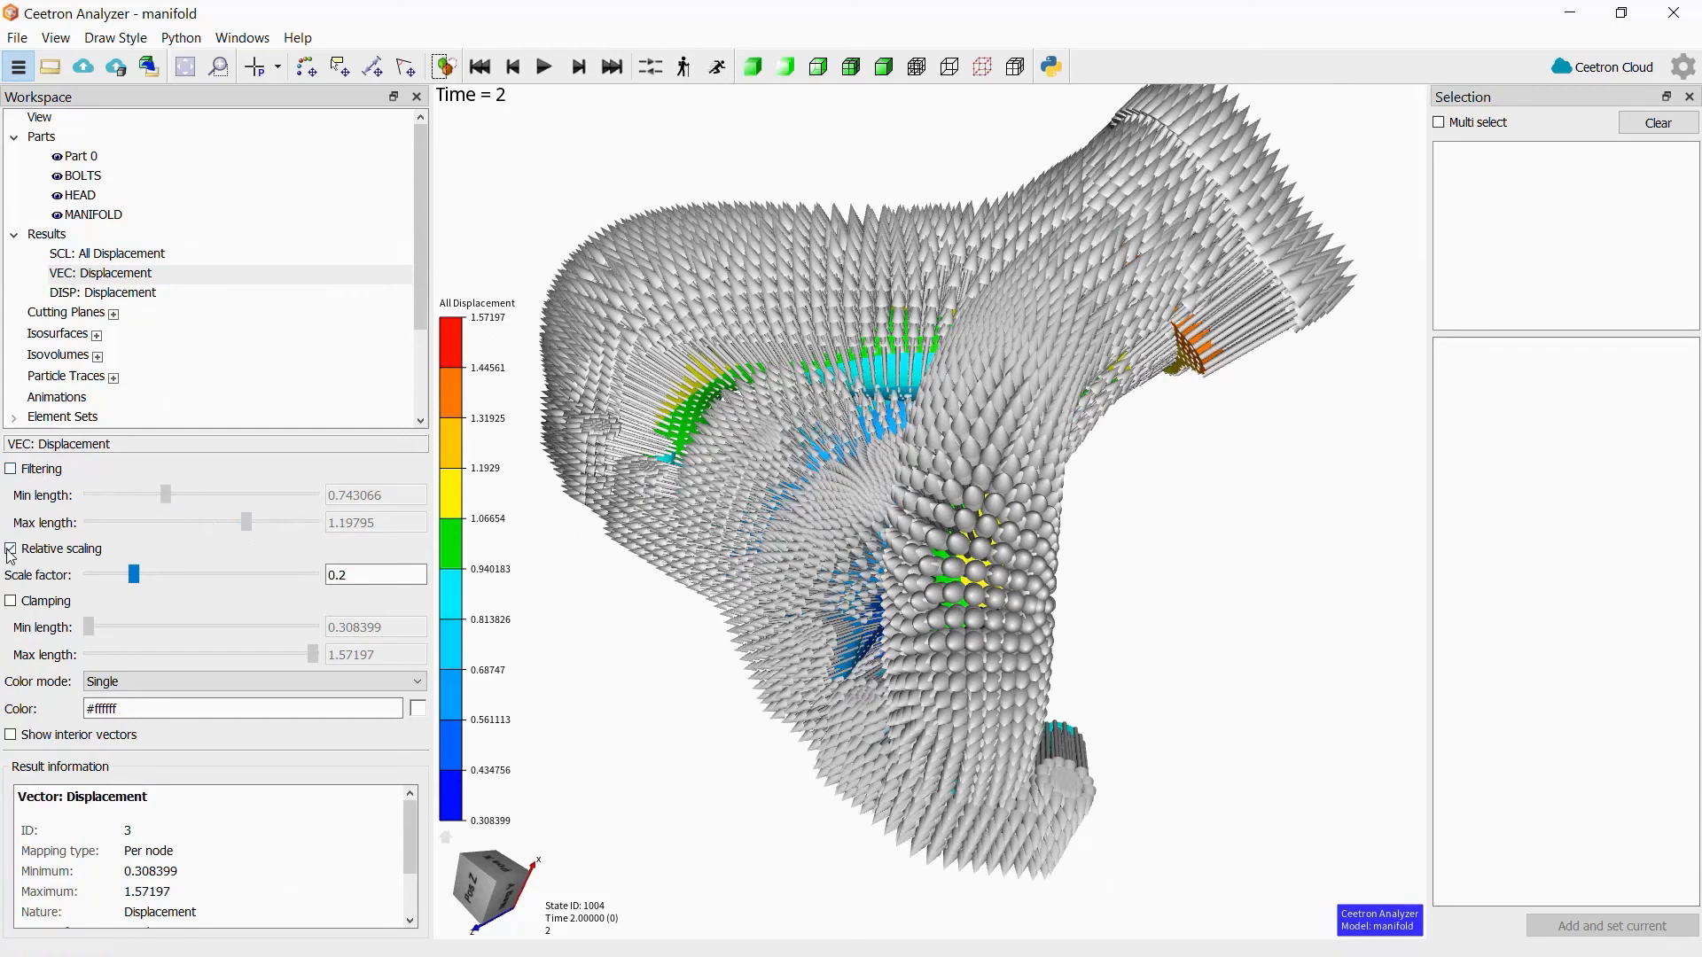
# - Set the vectors' scale factor to 0.05 with relative scaling enabled
pyautogui.click(364, 573)
pyautogui.press('BackSpace')
pyautogui.write('5')
pyautogui.press('Return')
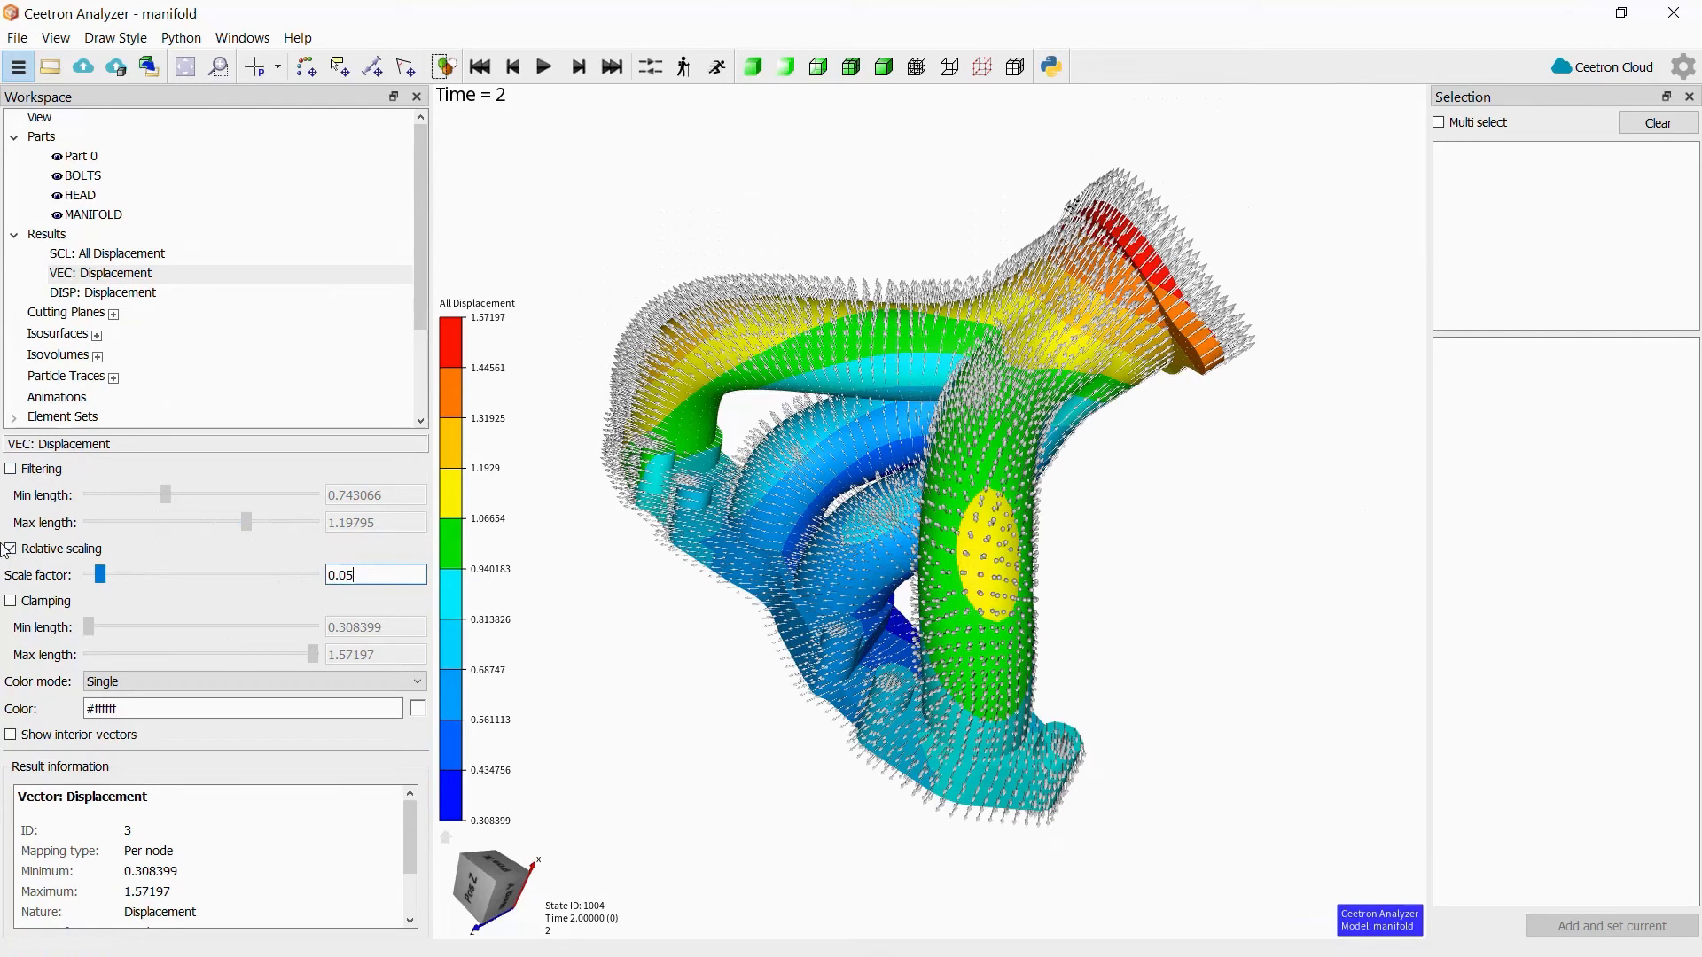
# - Try clamping the vector lengths between 0.592702 and 1.24723, and turn clamping off
pyautogui.click(11, 602)
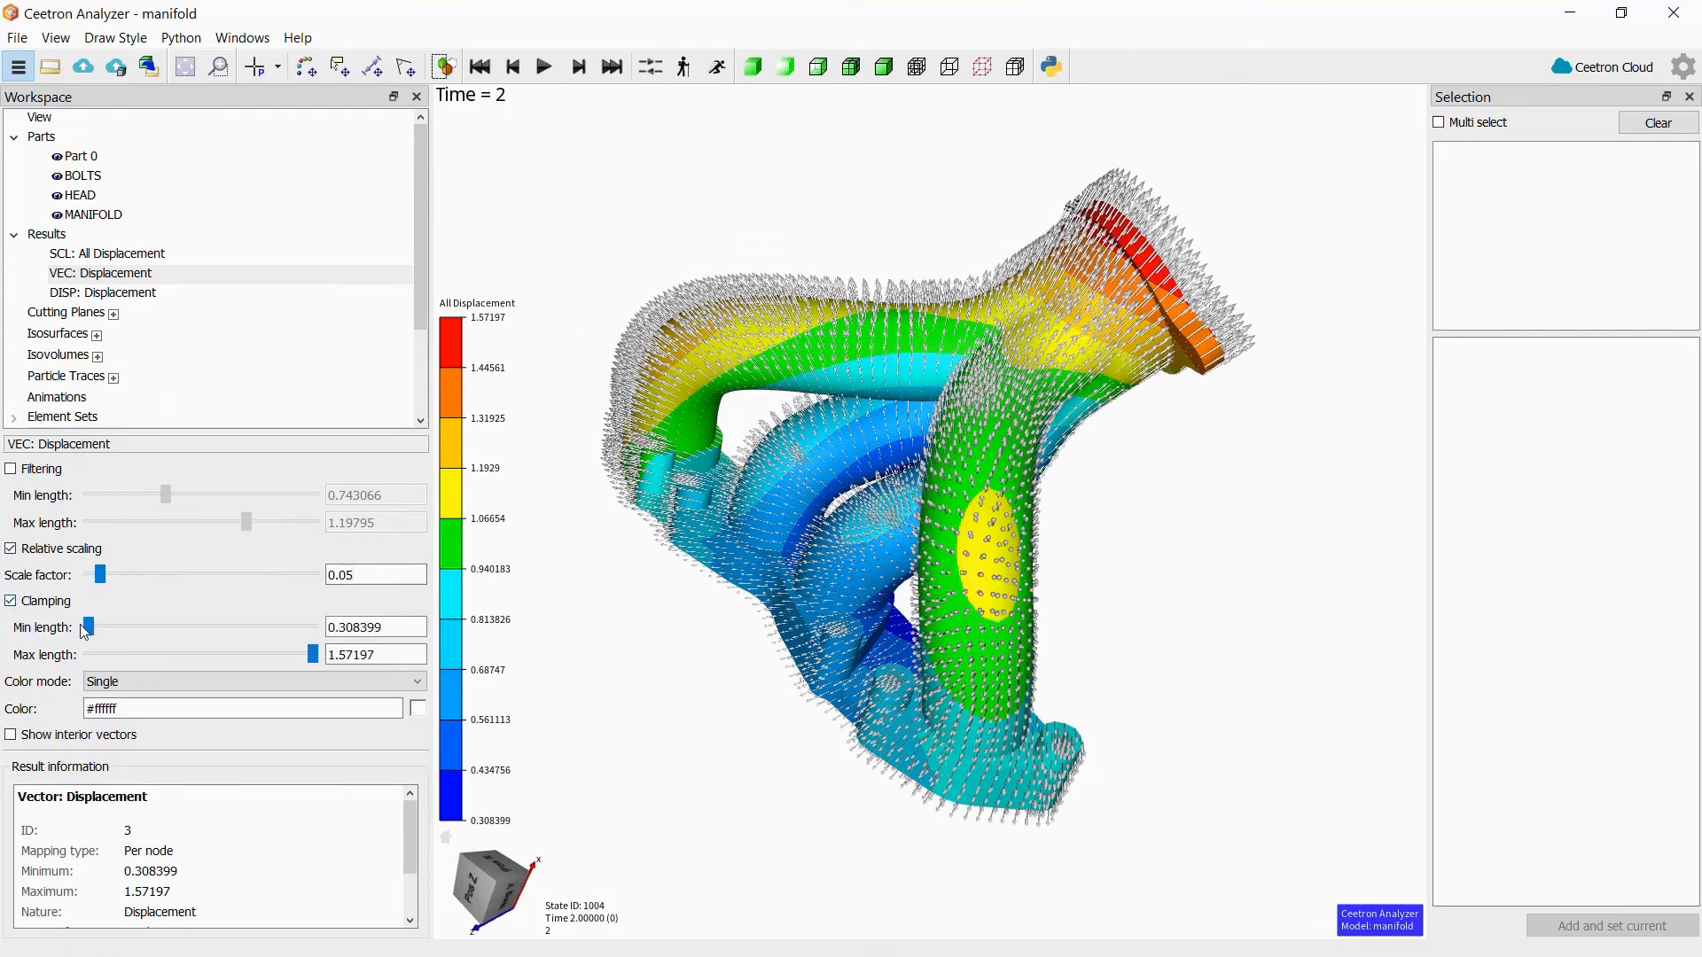
pyautogui.moveTo(89, 628); pyautogui.dragTo(139, 629)
pyautogui.moveTo(313, 654); pyautogui.dragTo(258, 657)
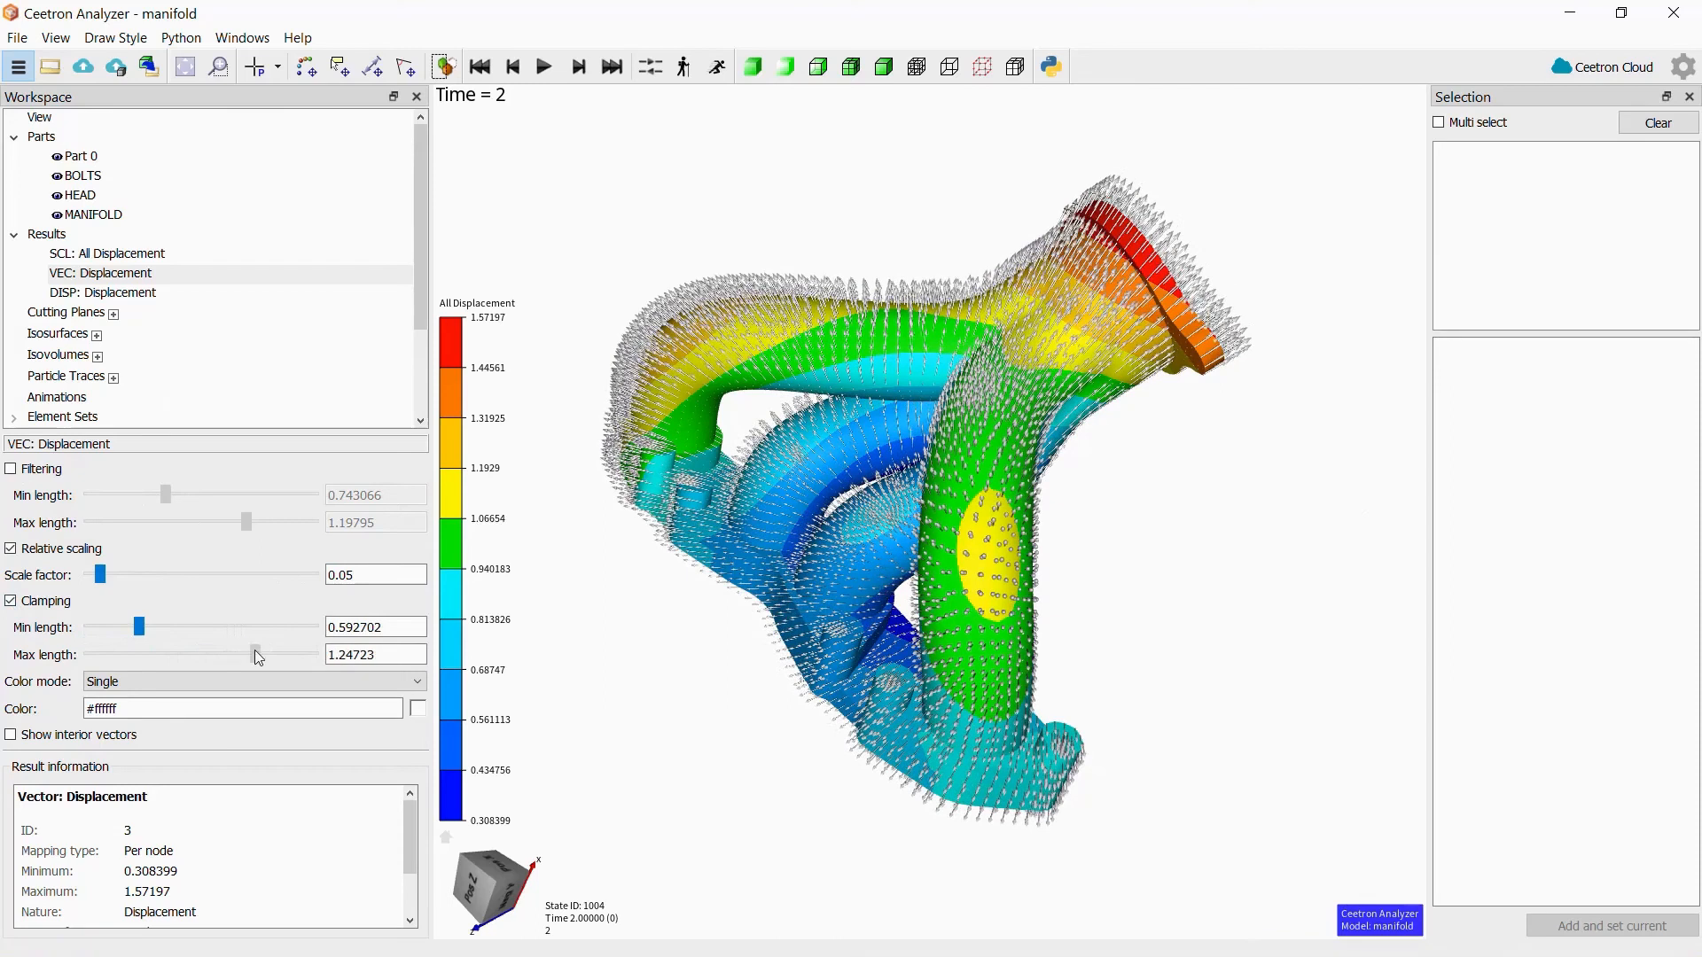
pyautogui.click(18, 604)
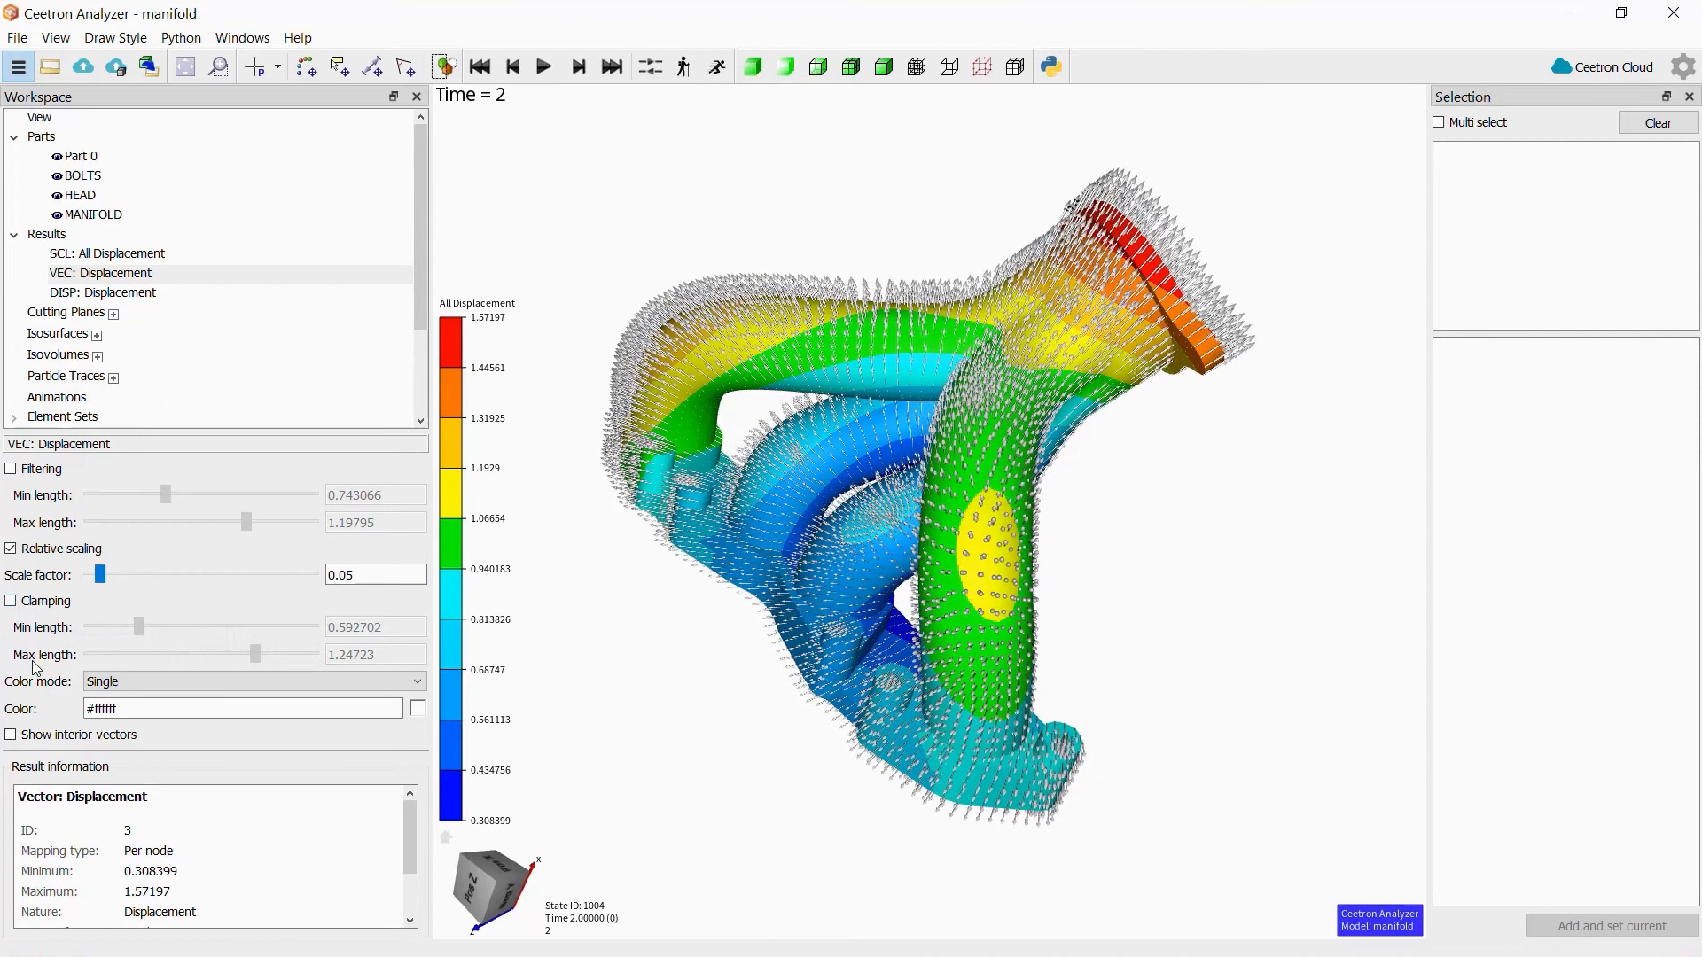
# - Try the Color by fringes mode for the displacement vectors and return to Single
pyautogui.click(157, 682)
pyautogui.click(157, 714)
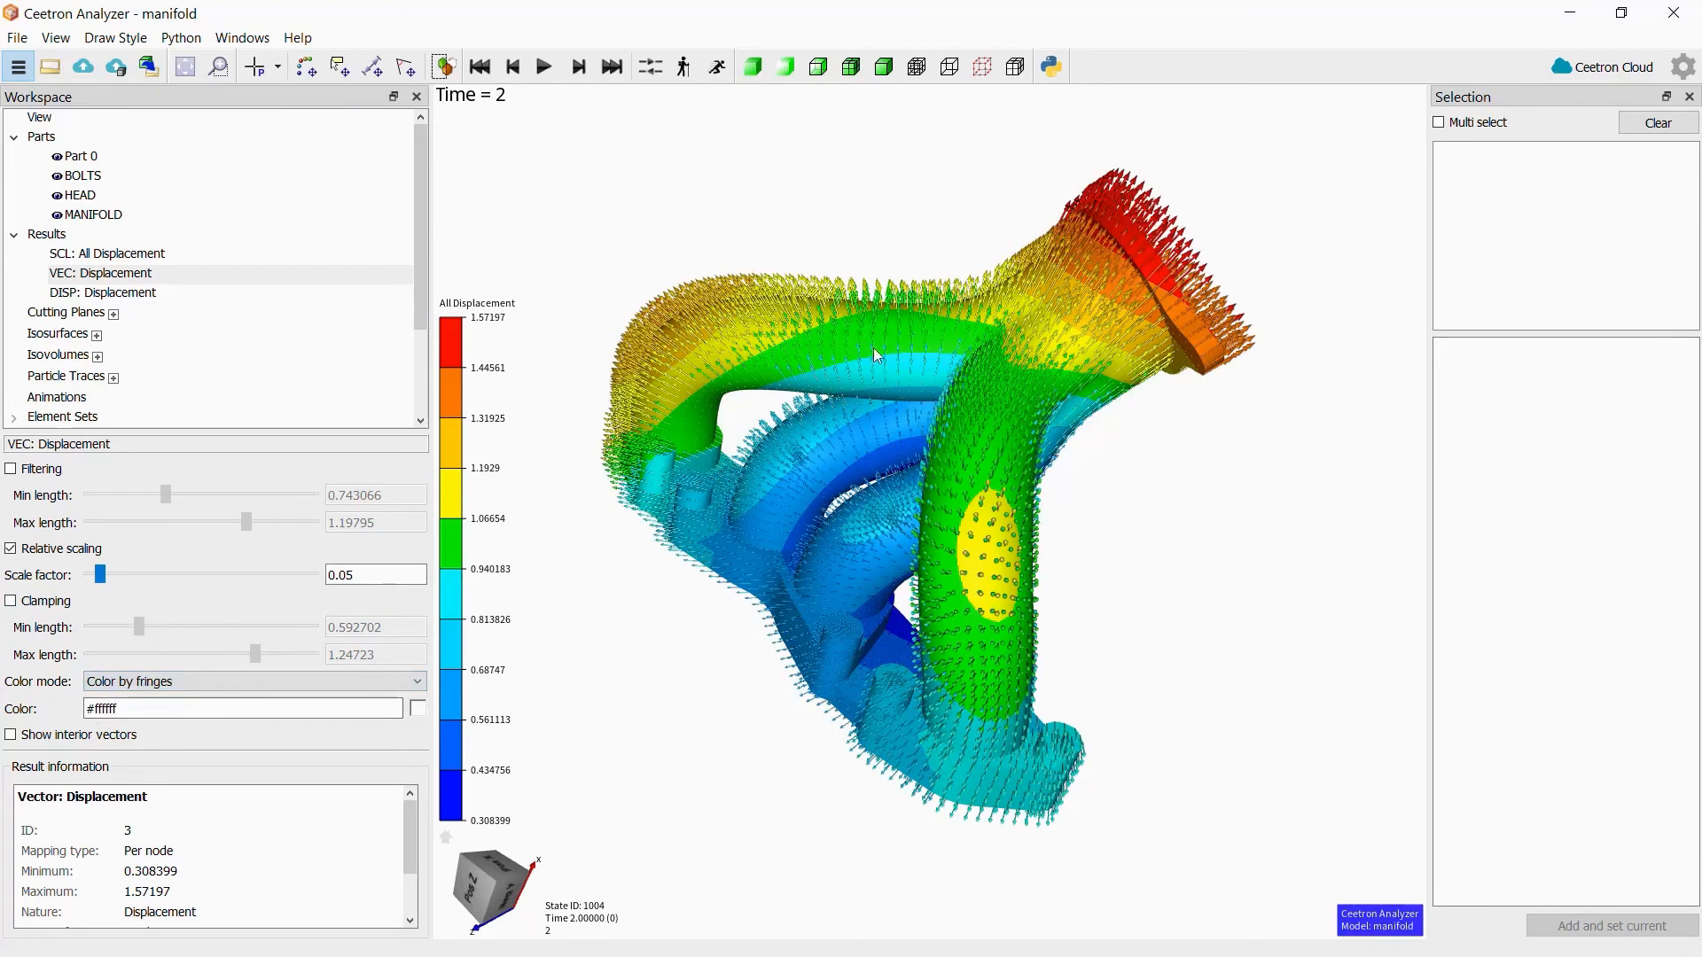
pyautogui.click(124, 684)
pyautogui.click(125, 700)
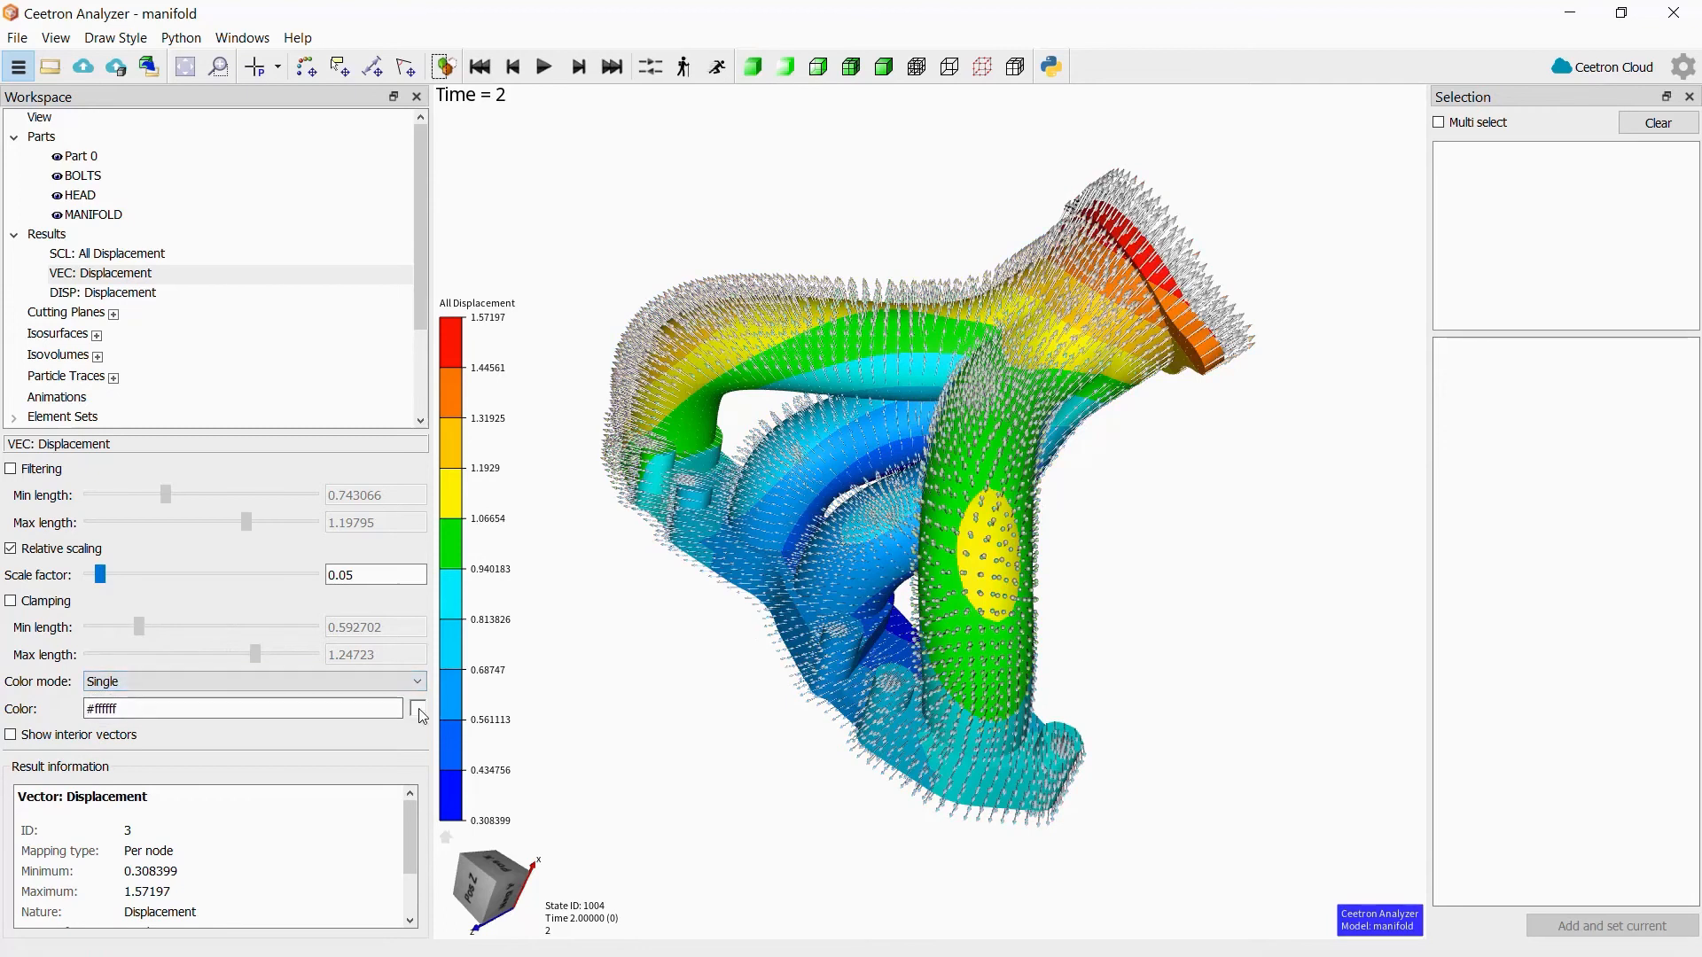
# - Set the single color of the displacement vectors to black (#000000)
pyautogui.click(417, 710)
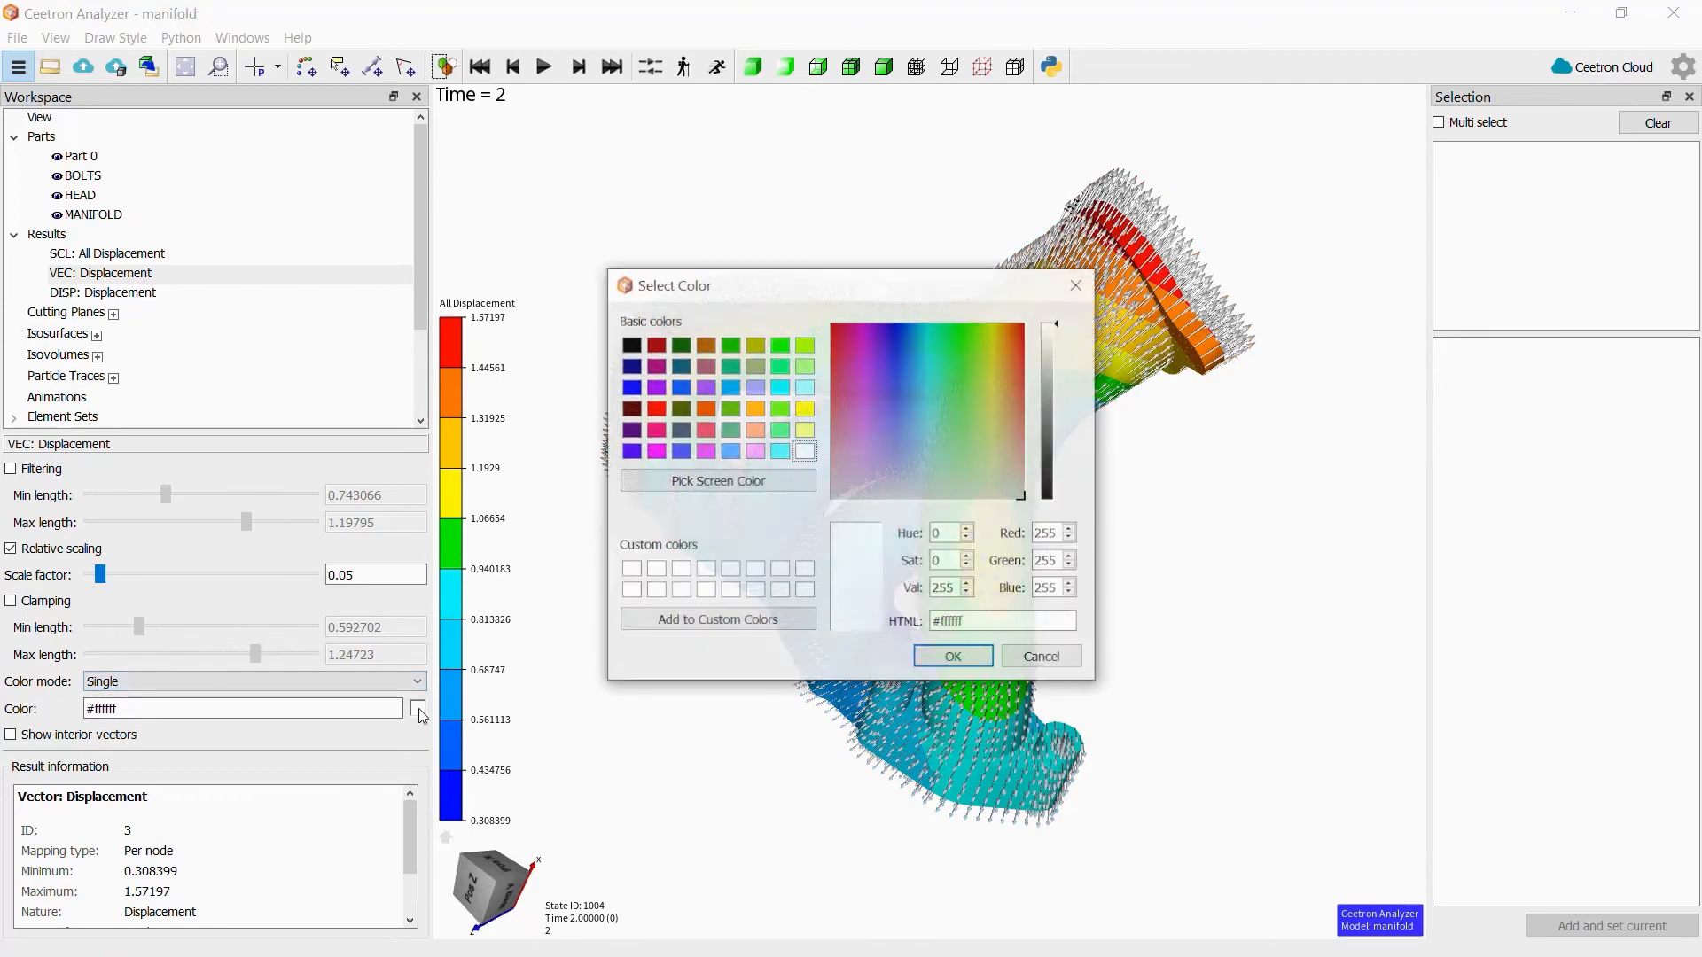
pyautogui.click(634, 346)
pyautogui.click(953, 657)
pyautogui.moveTo(1231, 448); pyautogui.dragTo(1143, 461)
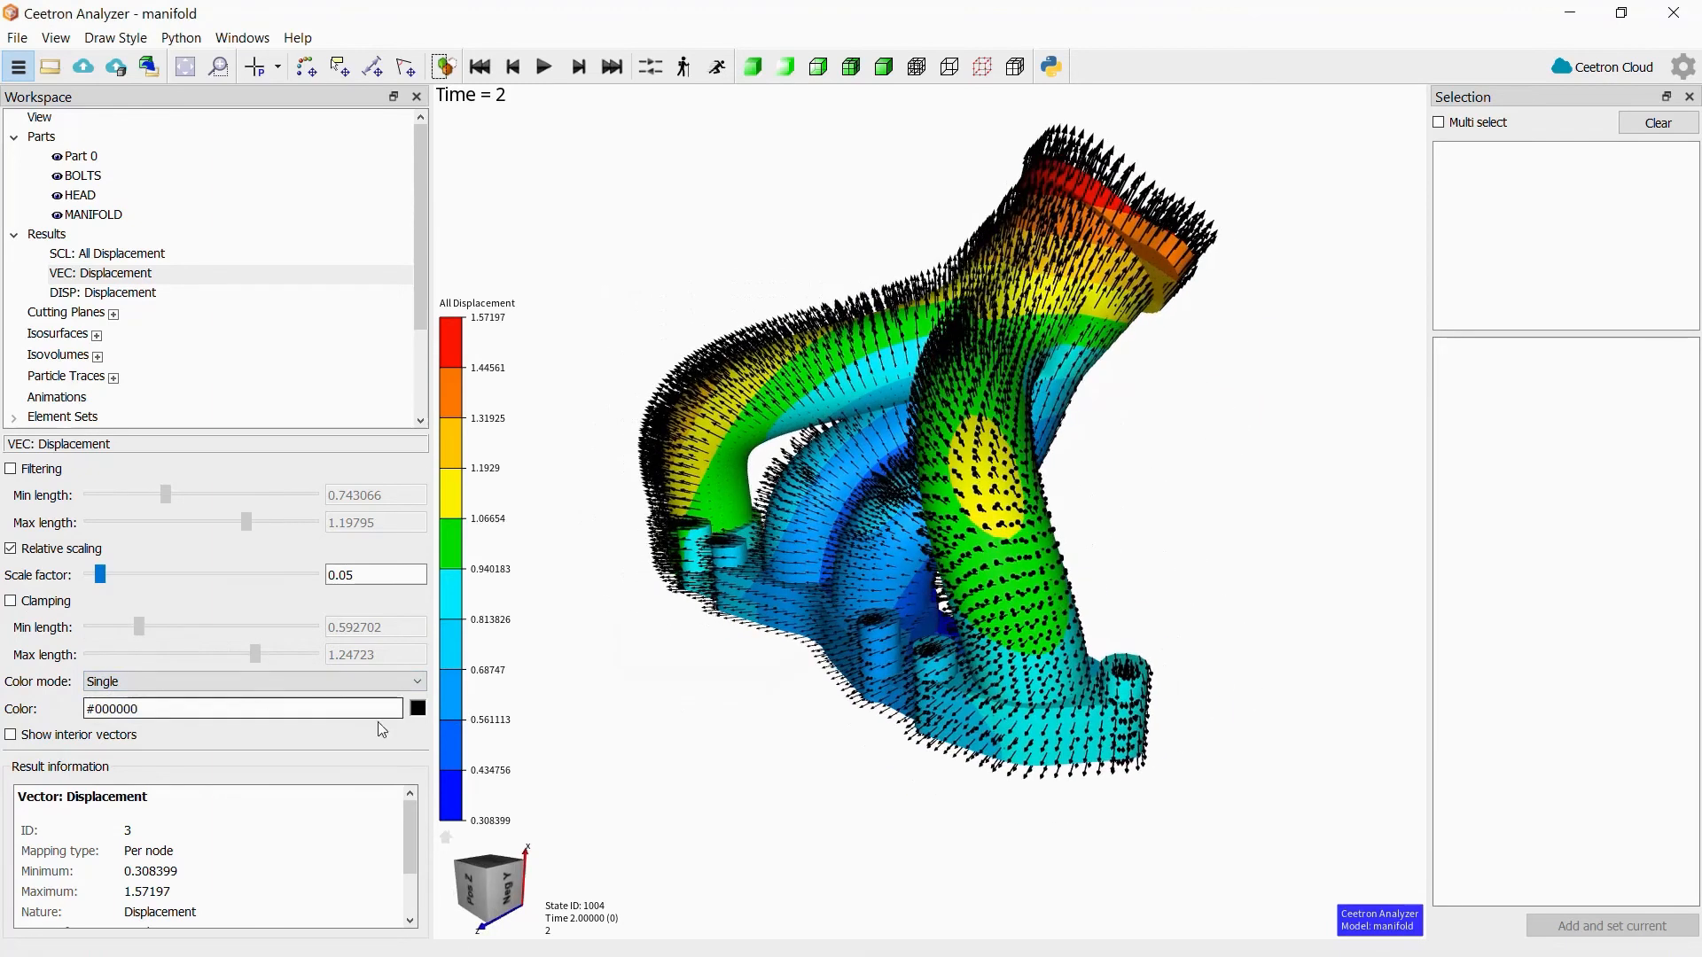
# - Switch the model to the transparent surface draw style, and try showing the interior vectors before hiding them again
pyautogui.click(790, 76)
pyautogui.moveTo(740, 329); pyautogui.dragTo(830, 478)
pyautogui.scroll(3, 702, 724)
pyautogui.moveTo(919, 667); pyautogui.dragTo(796, 400)
pyautogui.scroll(4, 981, 565)
pyautogui.moveTo(911, 619); pyautogui.dragTo(783, 589)
pyautogui.click(47, 736)
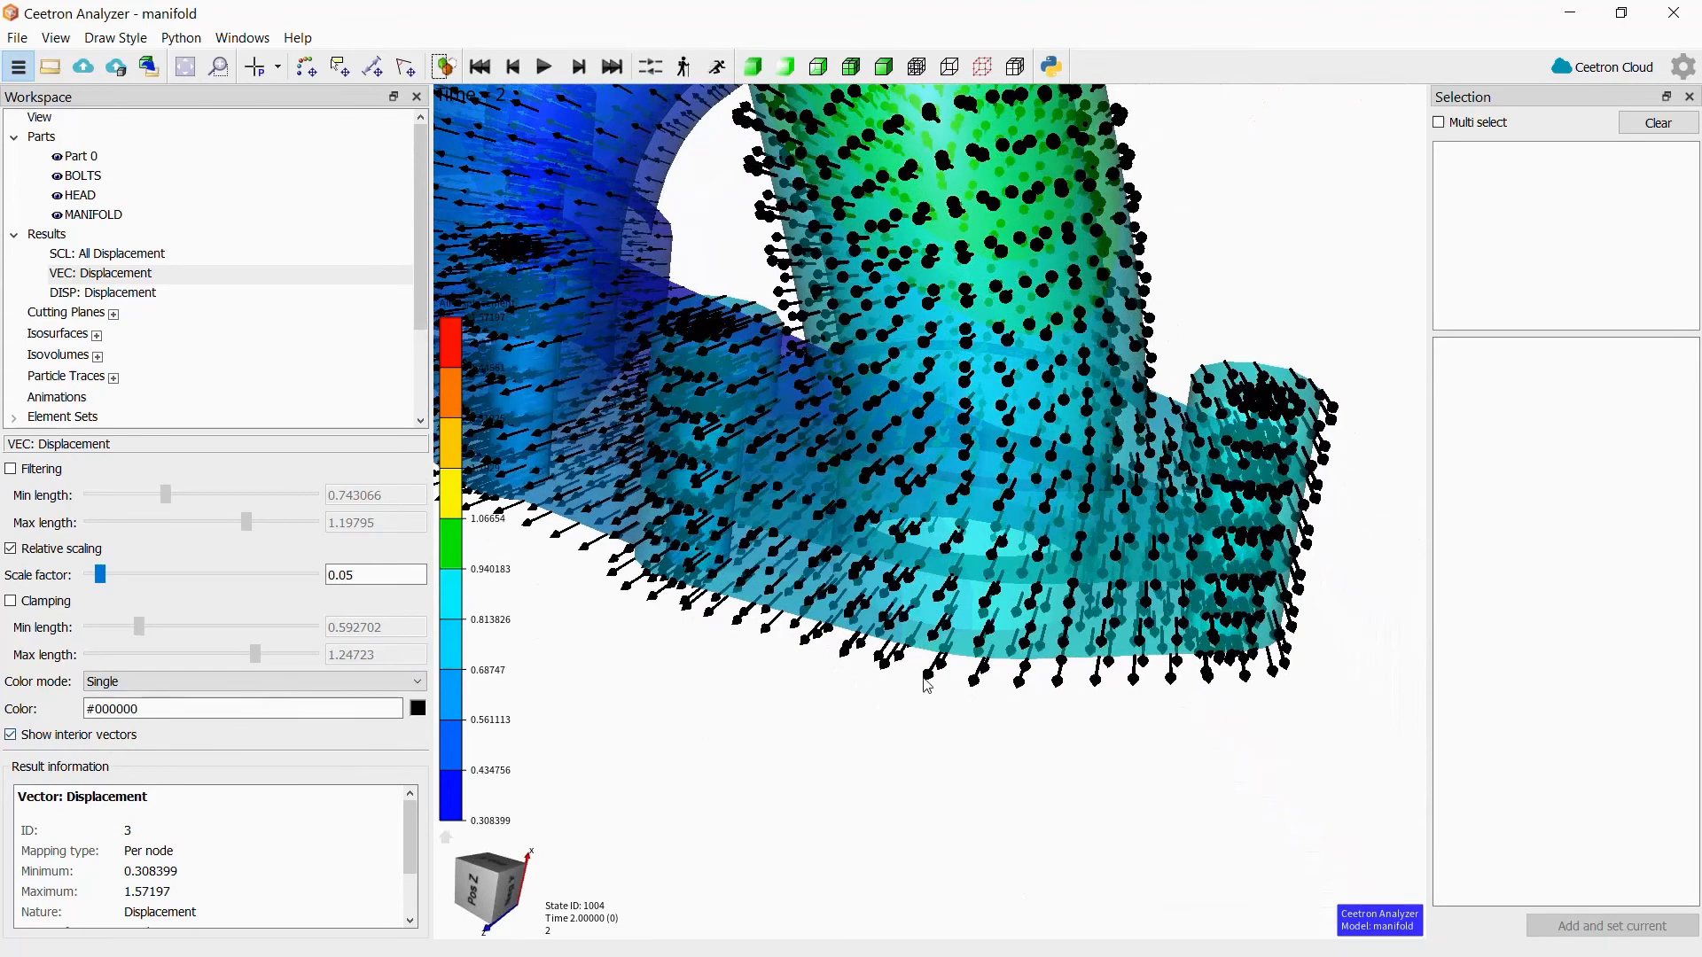
pyautogui.click(12, 735)
pyautogui.scroll(-5, 1082, 625)
pyautogui.scroll(-5, 1093, 614)
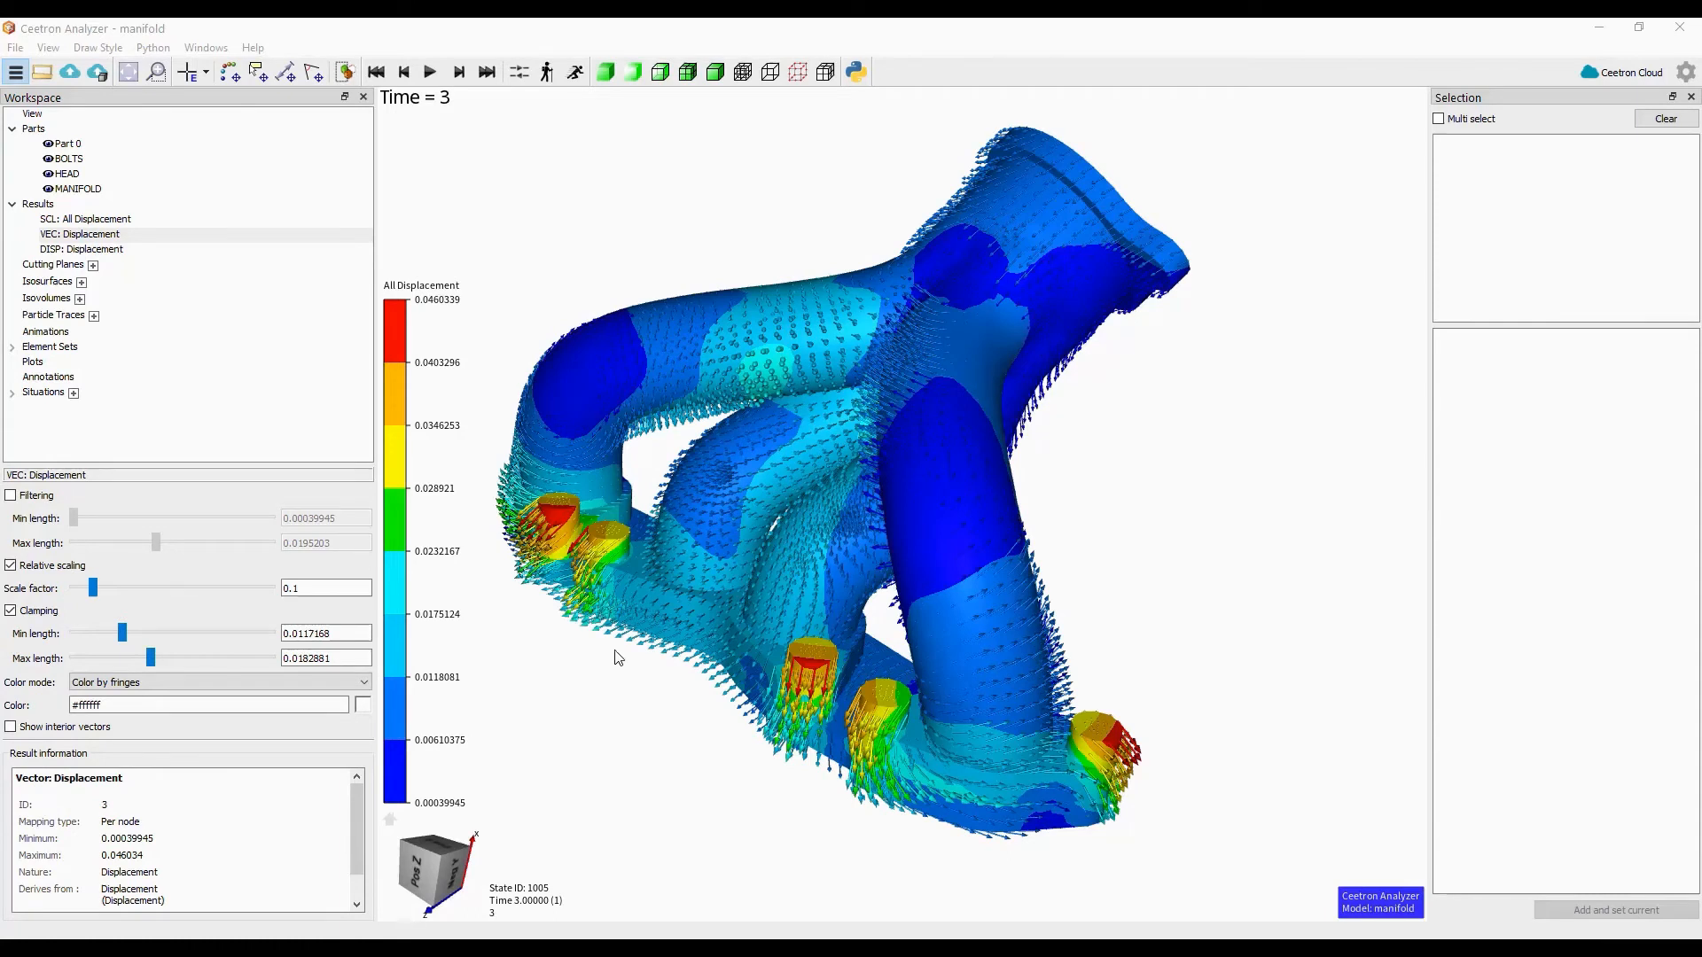
# - Open the settings of the Displacement deformation result, try a scale factor of 7.85, and set it to 250
pyautogui.click(64, 251)
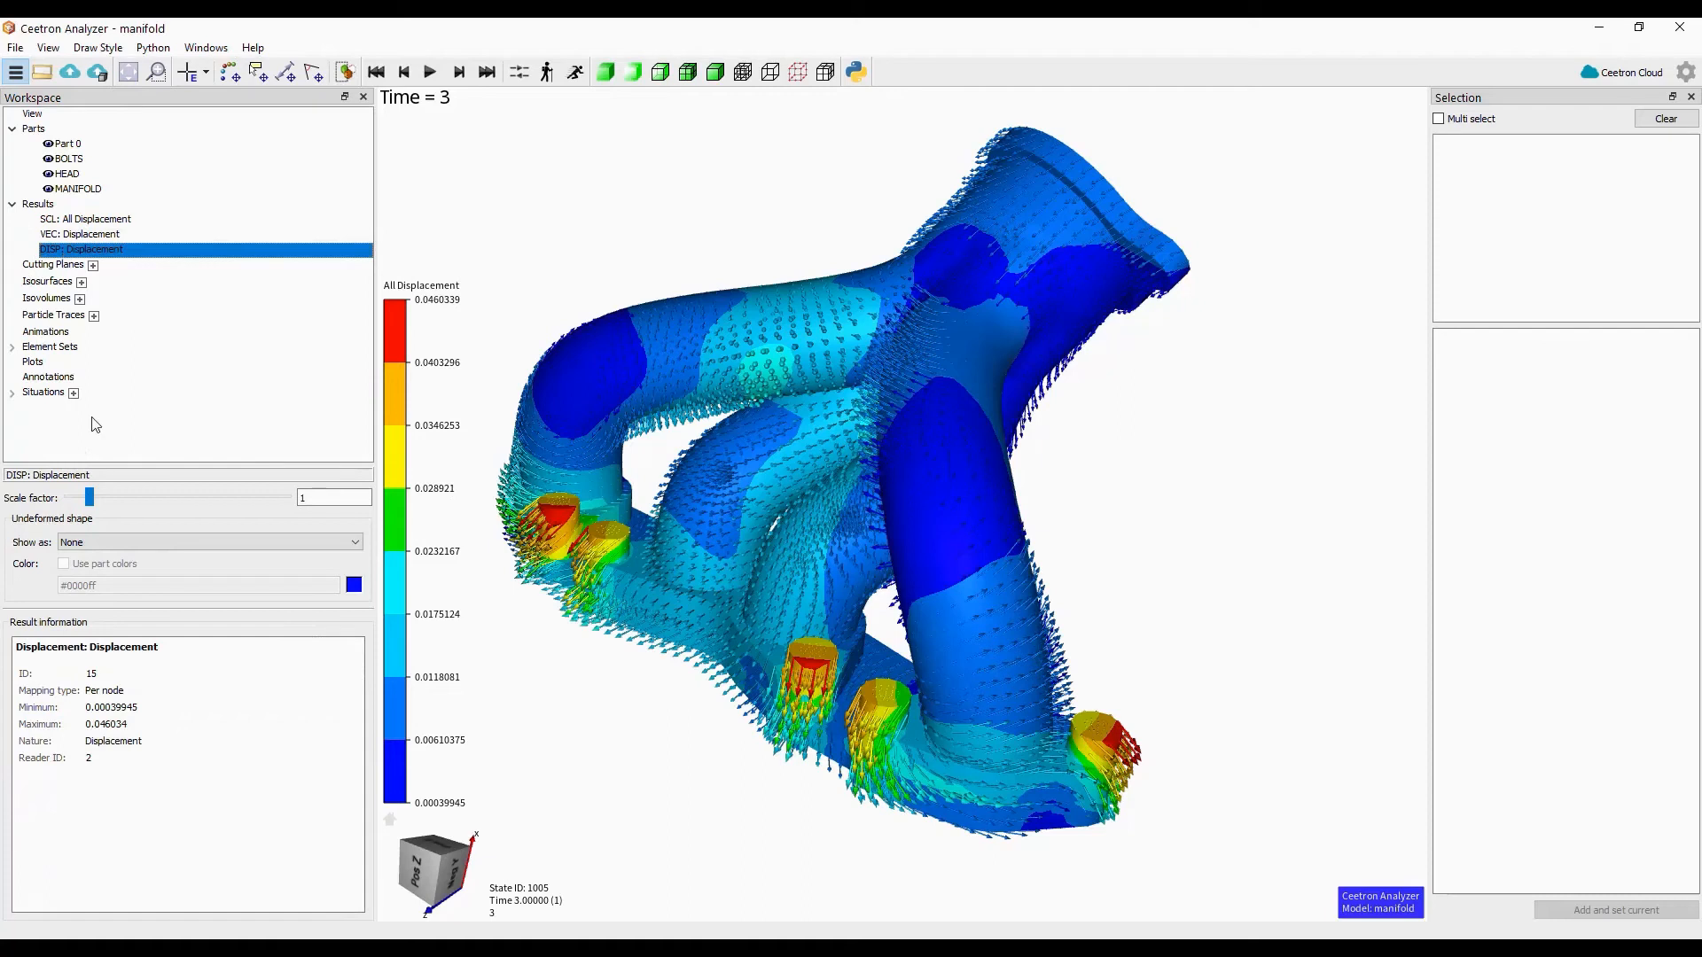
pyautogui.moveTo(90, 497); pyautogui.dragTo(243, 521)
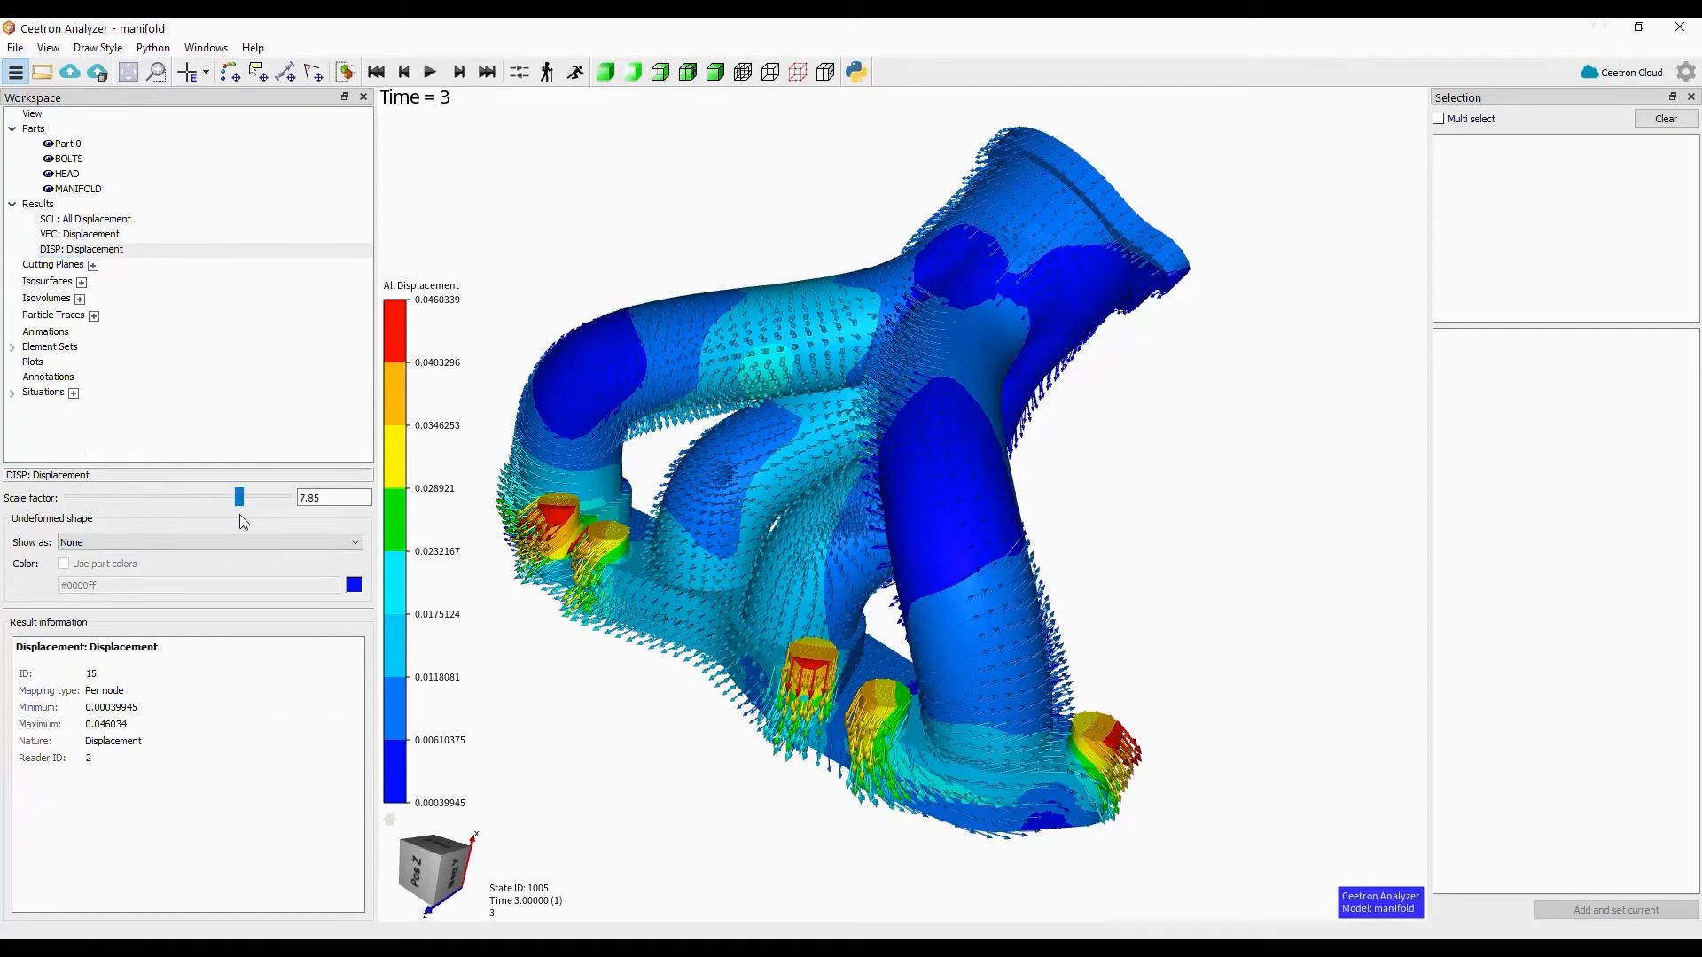
pyautogui.doubleClick(312, 498)
pyautogui.write('250')
pyautogui.press('Return')
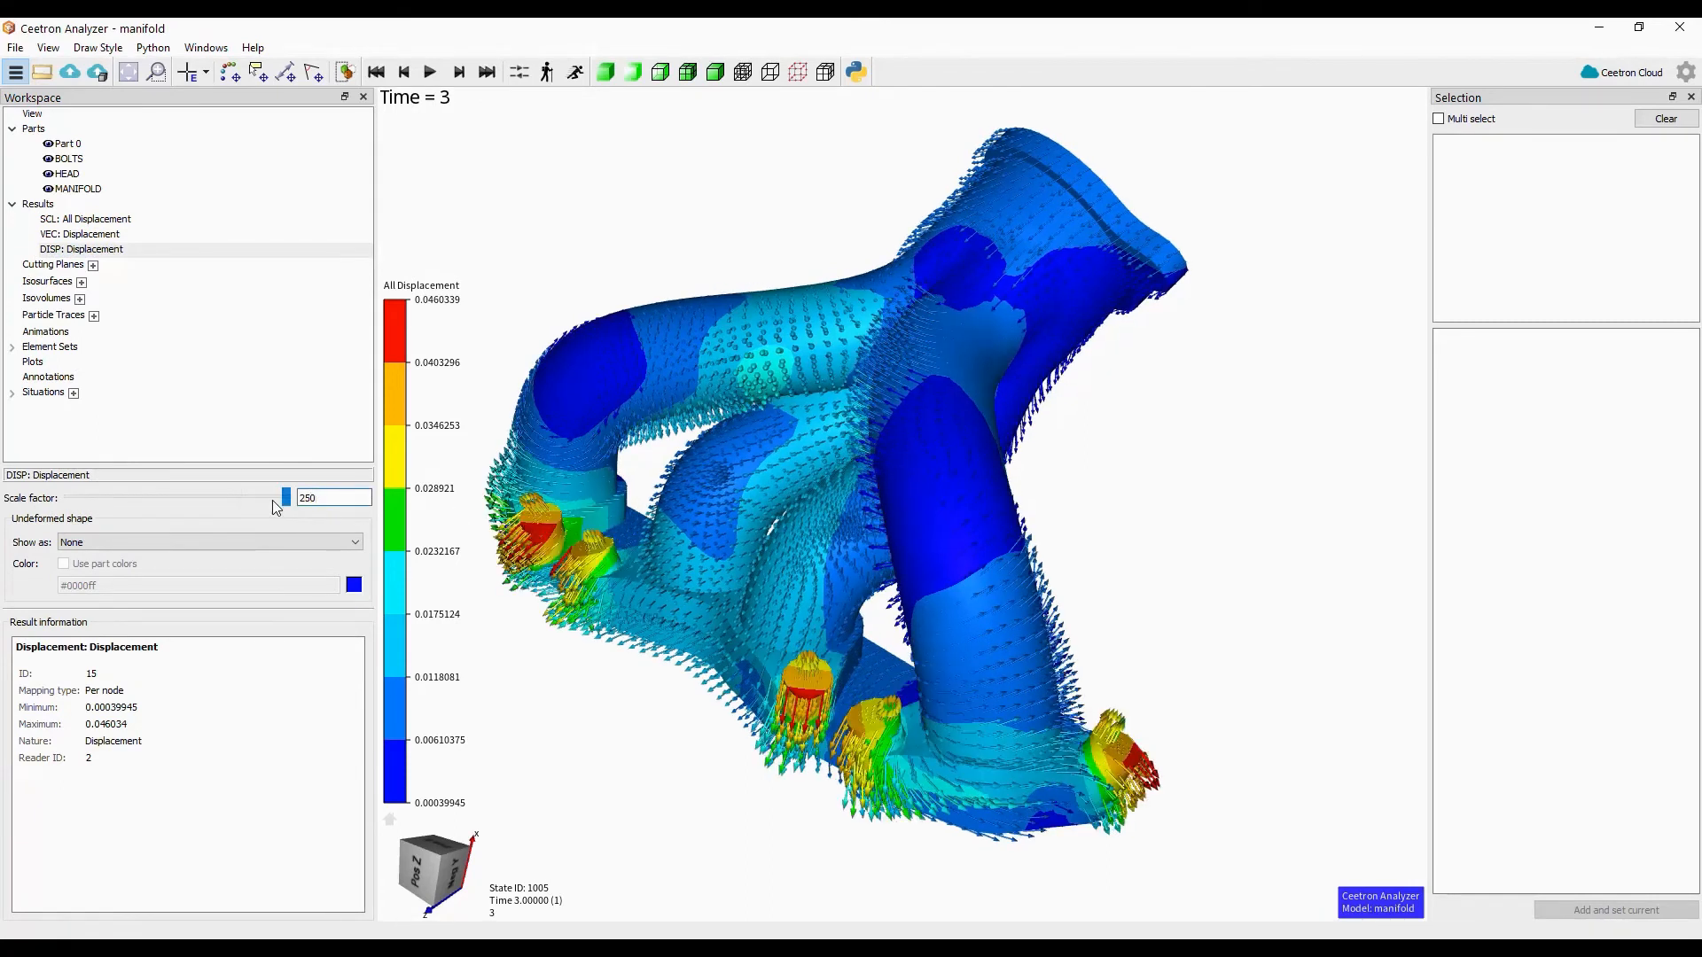
# - Show the undeformed shape of the Displacement deformation as Lines and turn off the Displacement vector result
pyautogui.click(140, 543)
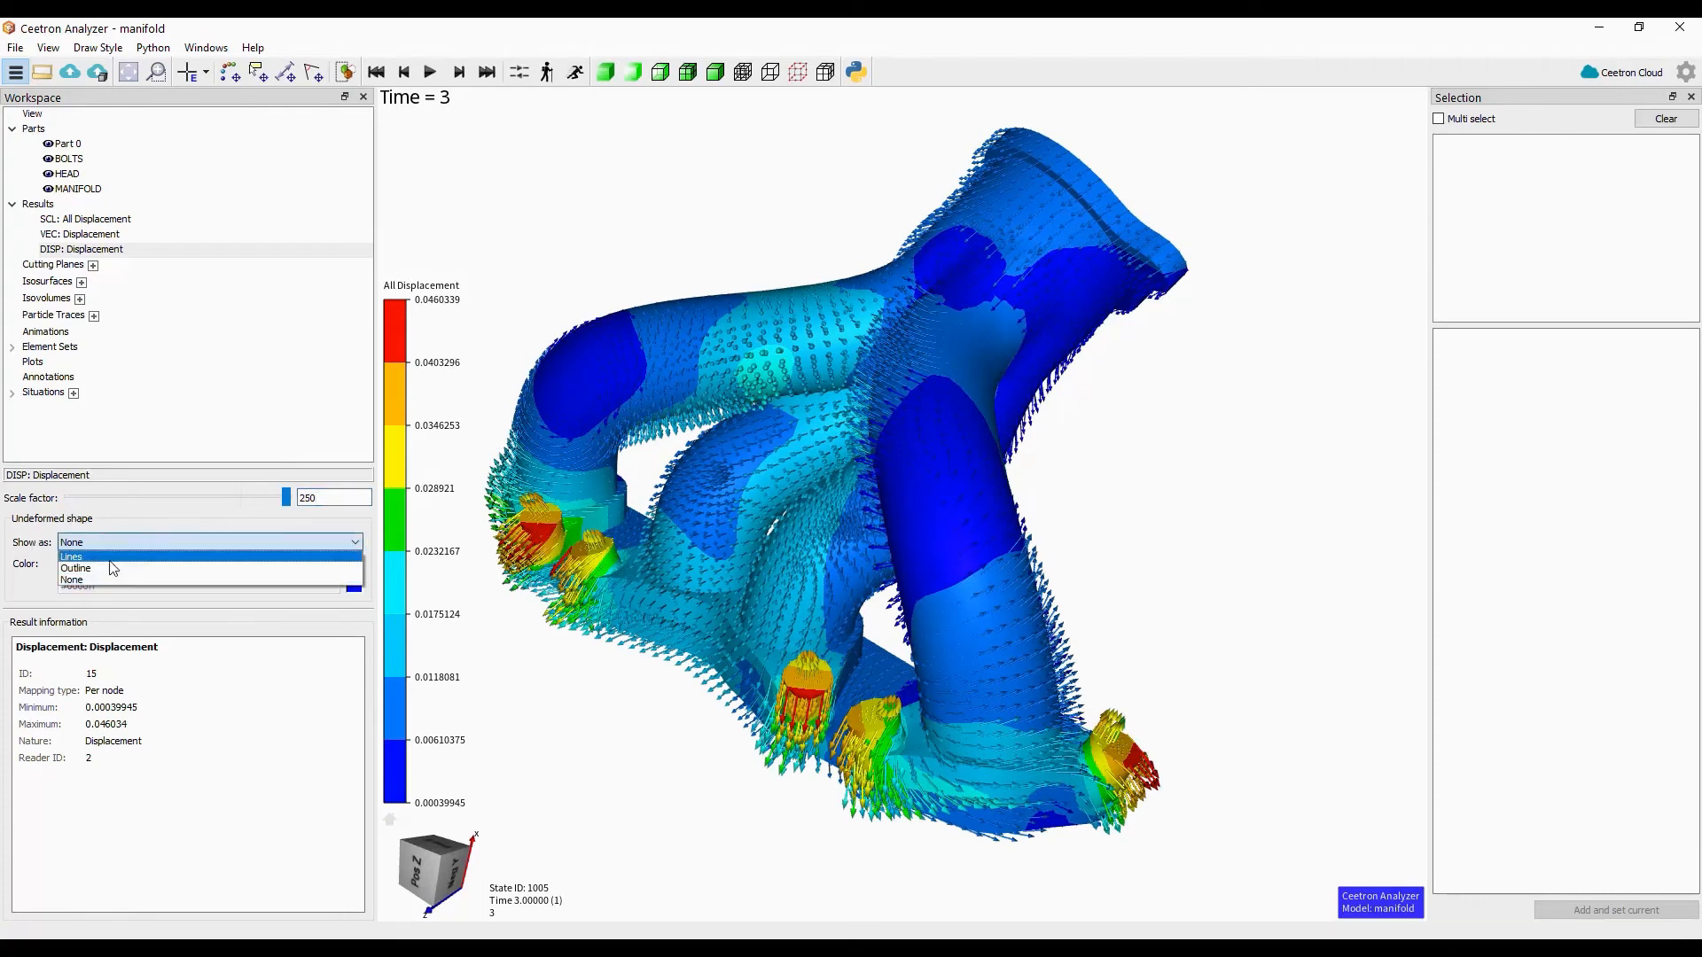
pyautogui.click(113, 557)
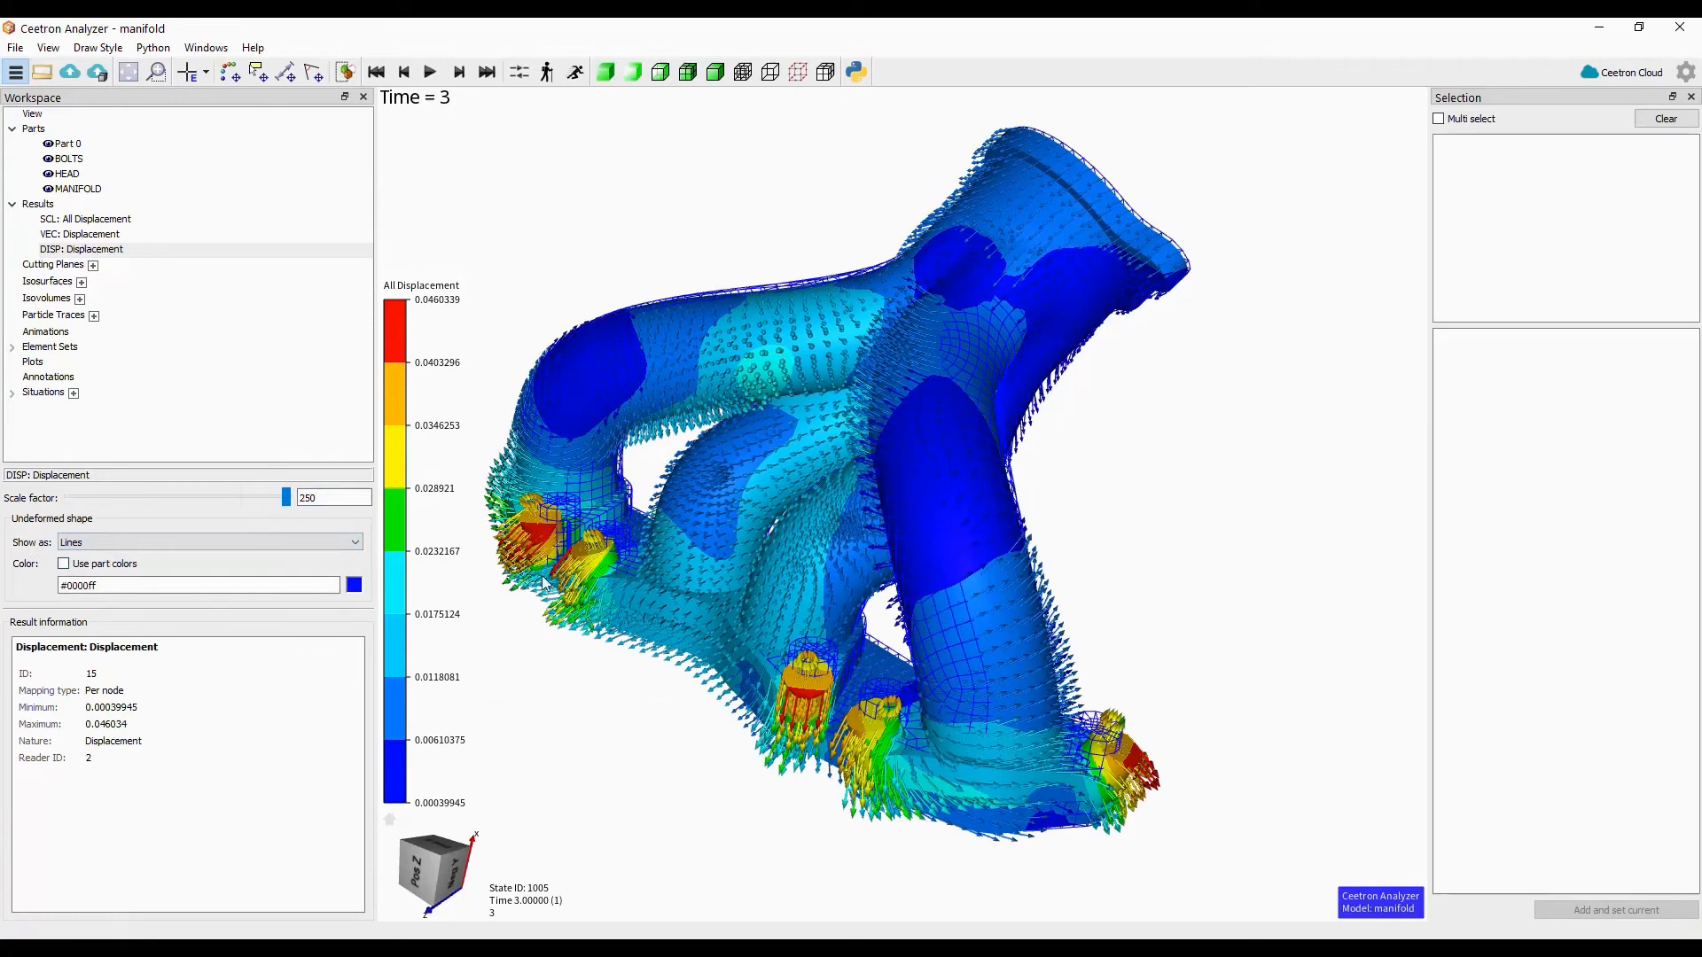
pyautogui.click(88, 235)
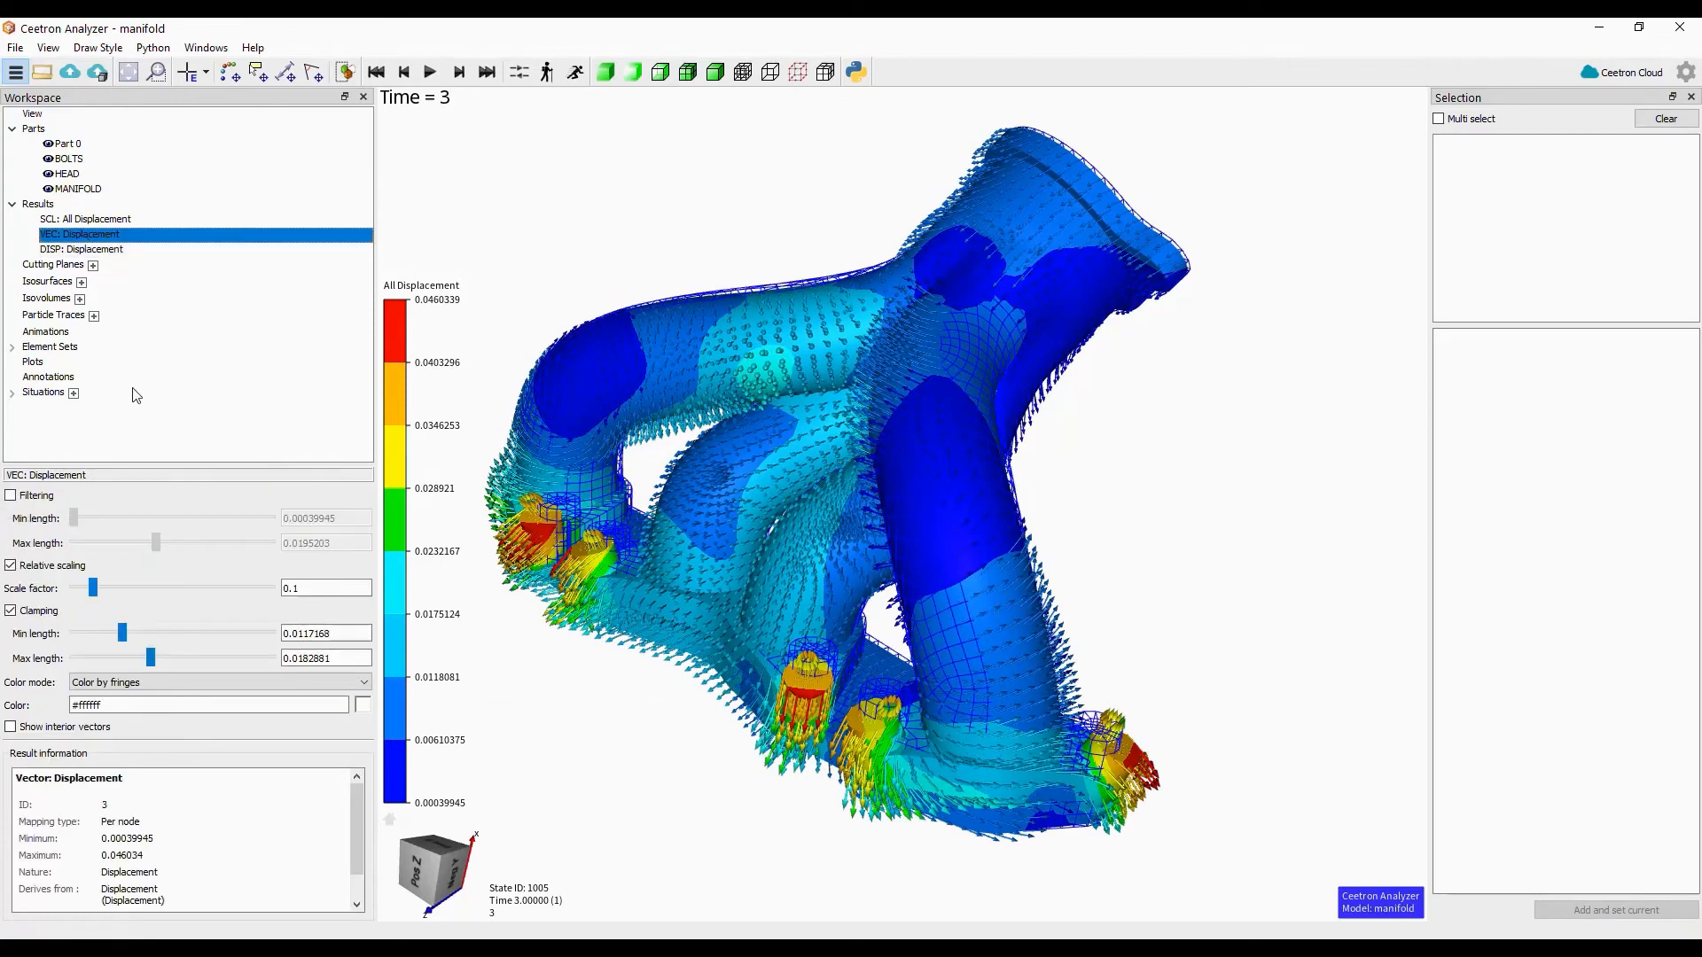
pyautogui.click(49, 211)
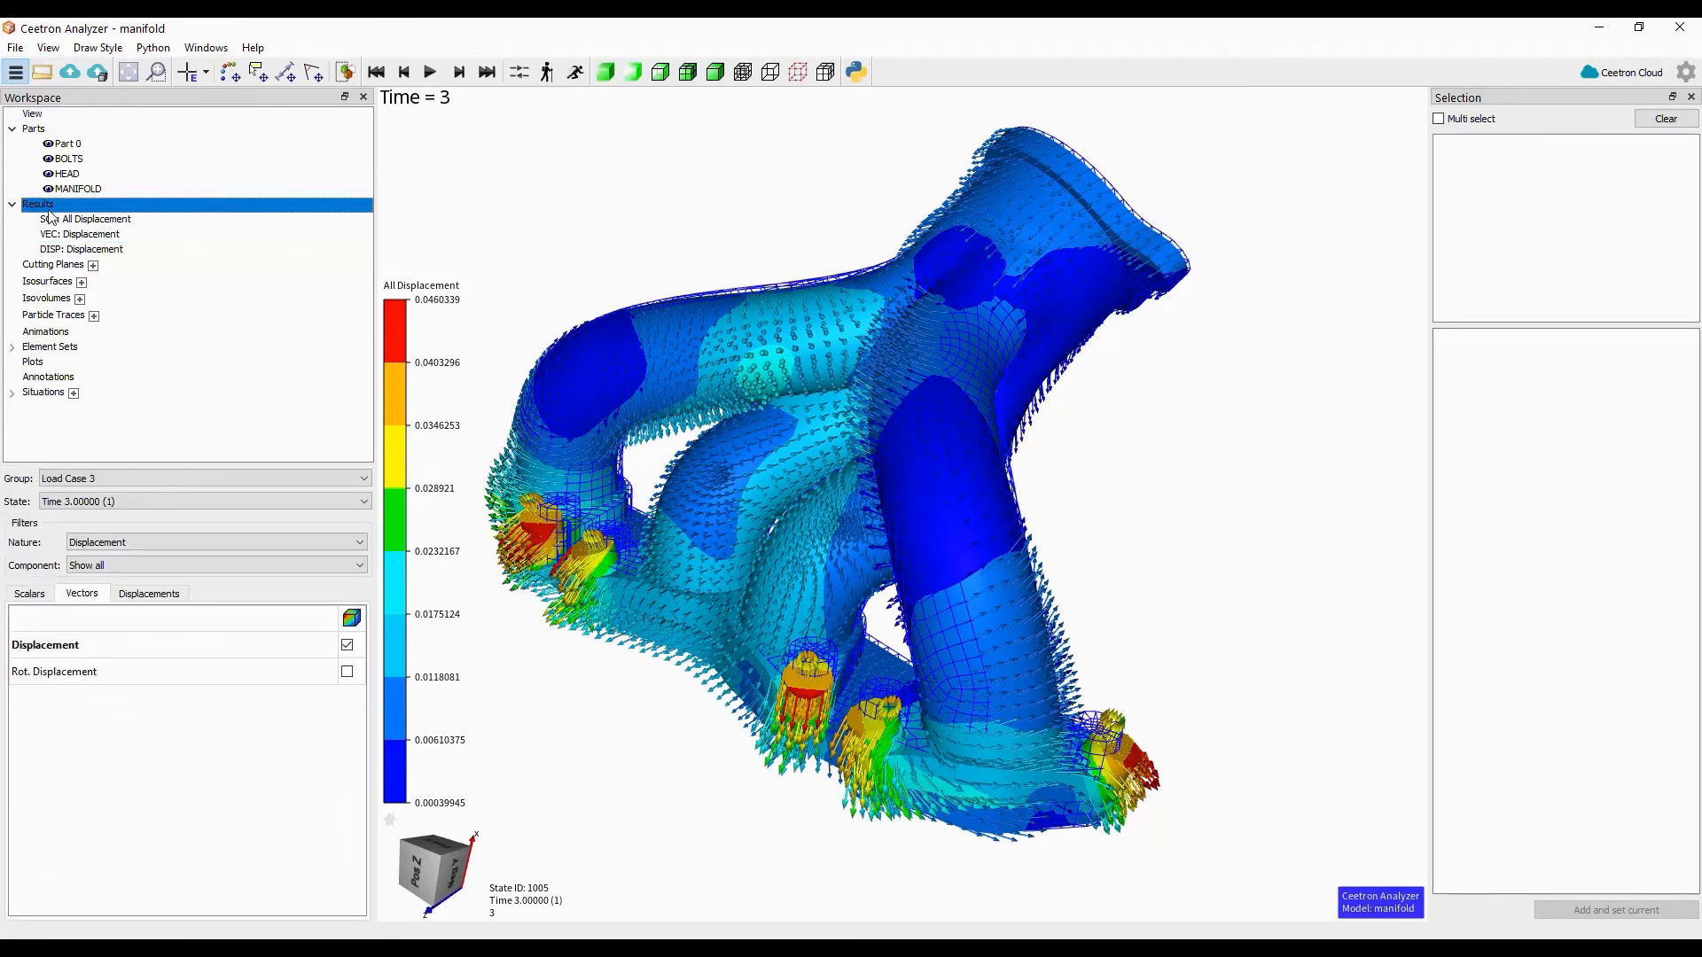
pyautogui.click(347, 644)
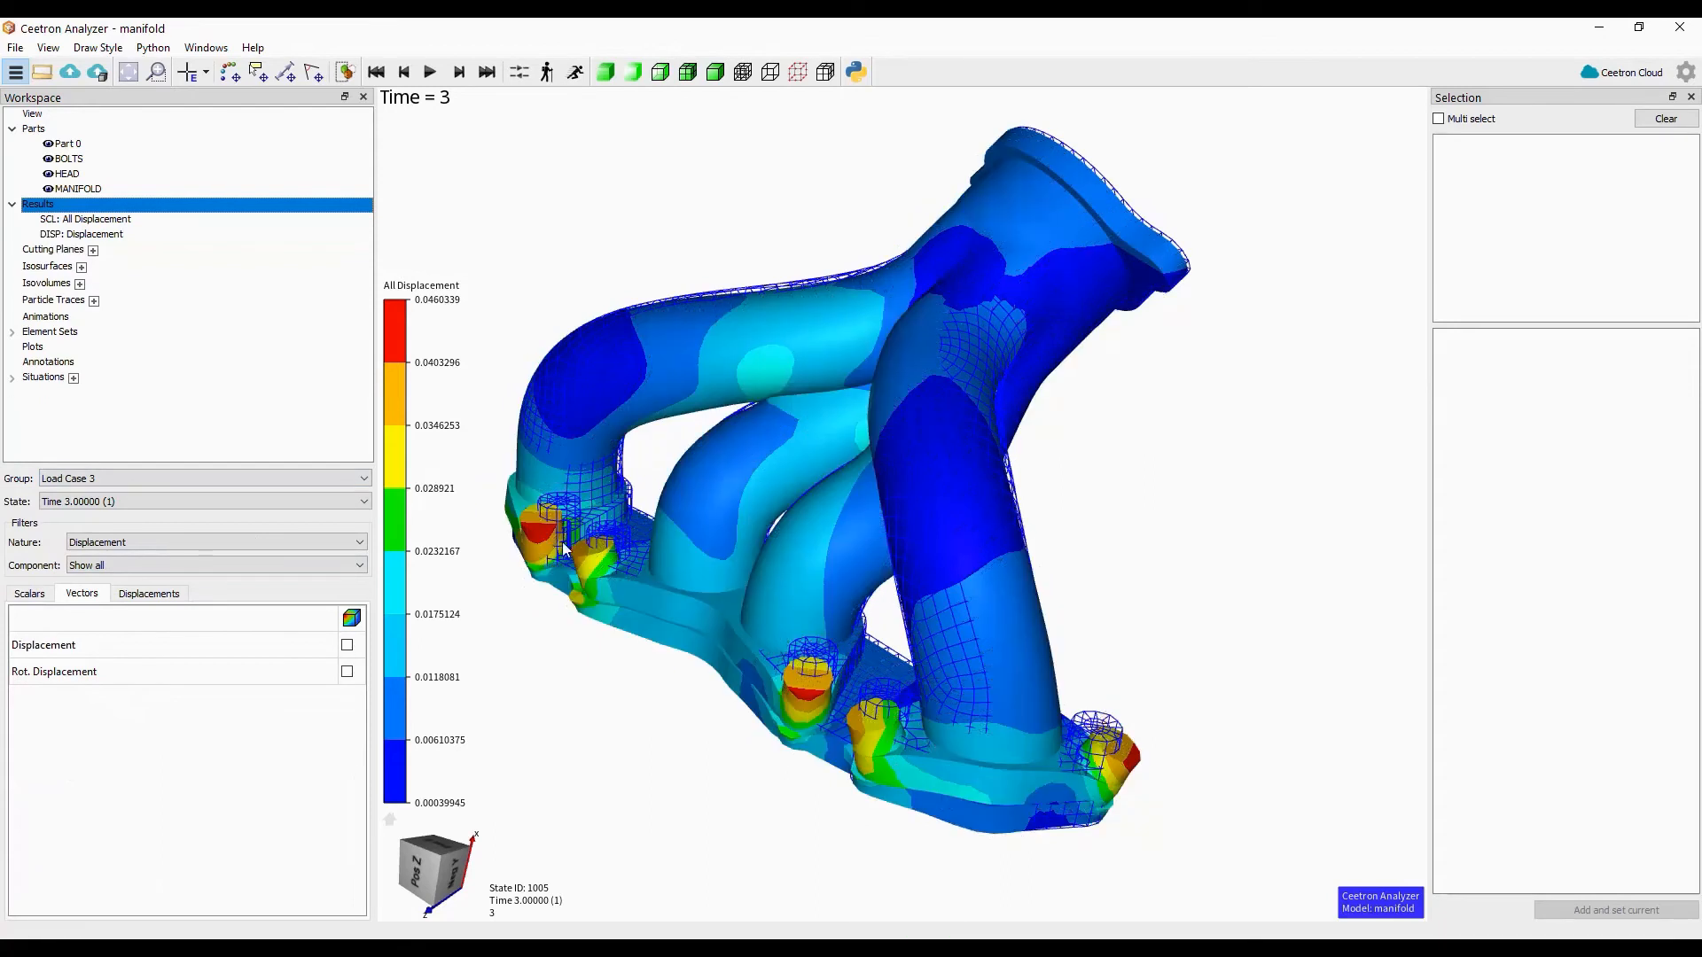
pyautogui.click(80, 234)
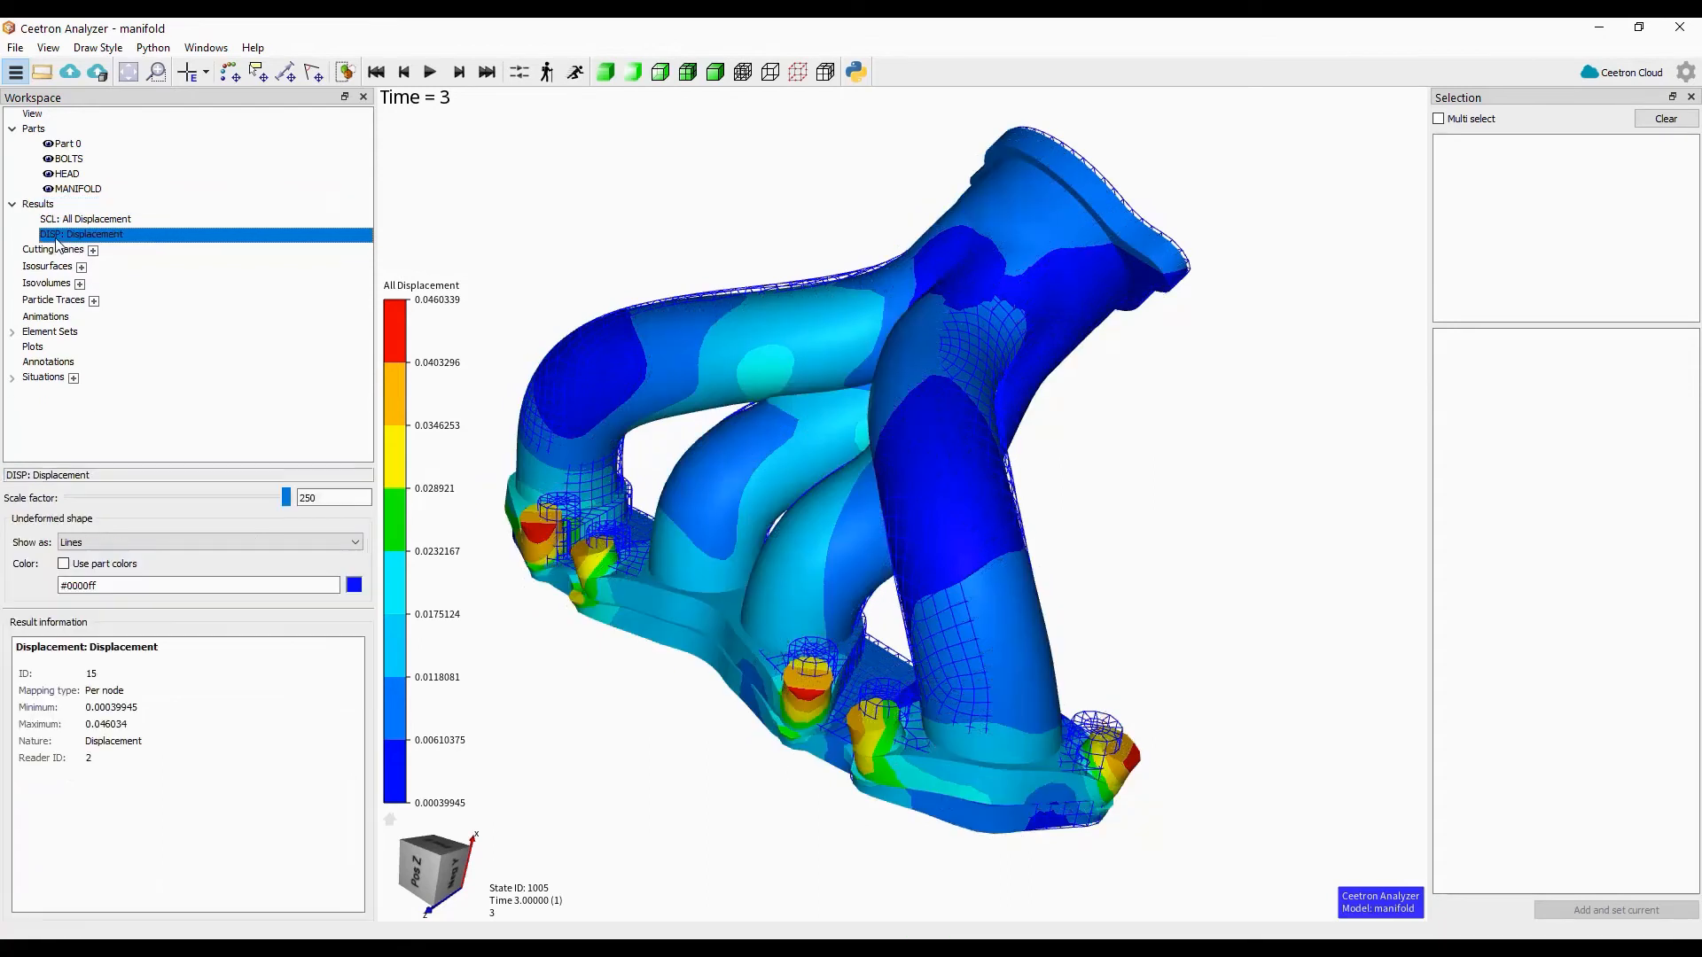
# - Try the Outline and None display modes for the undeformed shape, return it to Lines, and color it with the part colors
pyautogui.moveTo(1019, 514); pyautogui.dragTo(741, 575)
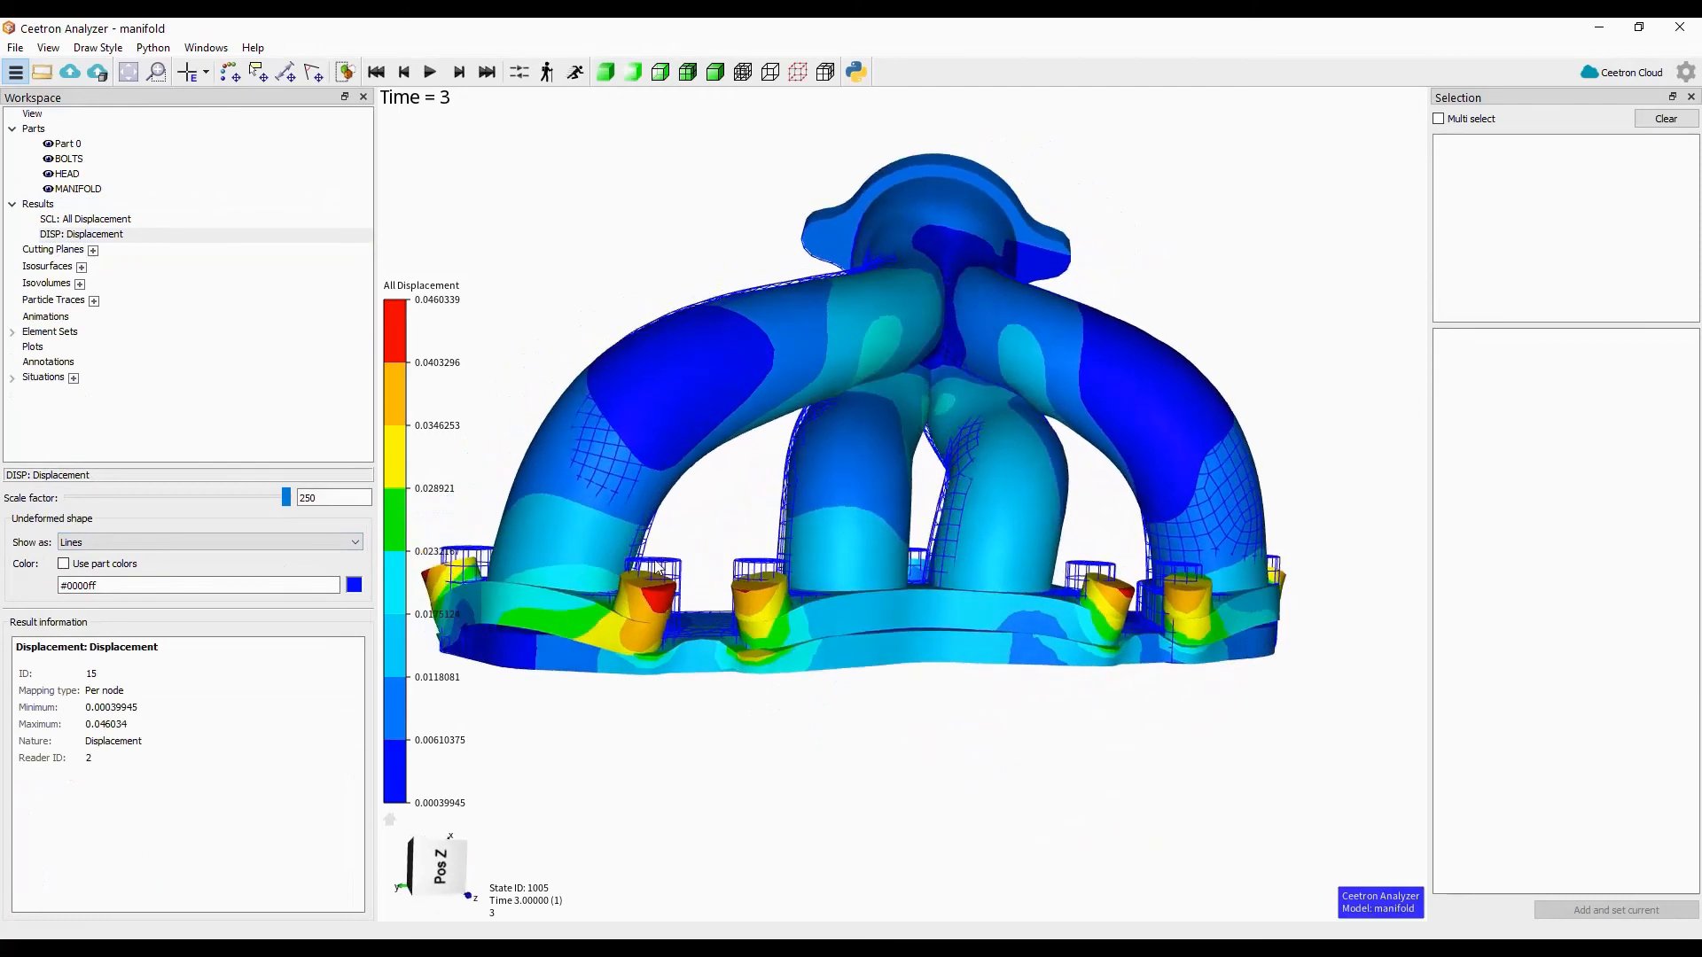
pyautogui.click(145, 540)
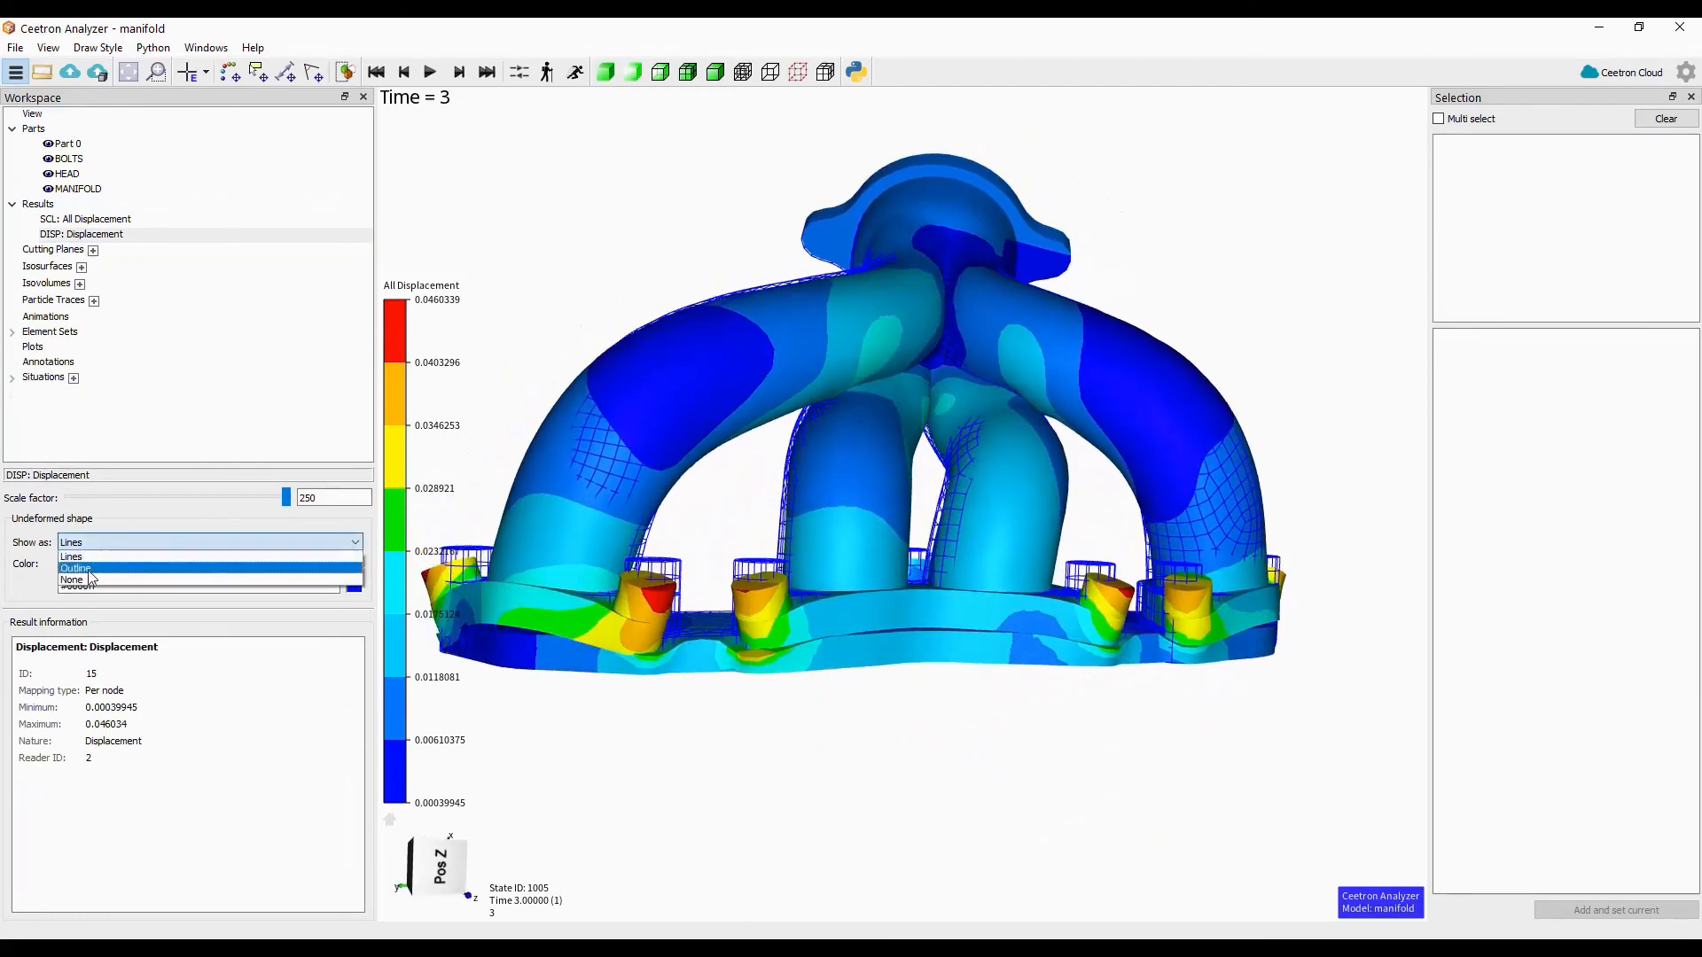
pyautogui.click(90, 574)
pyautogui.click(116, 547)
pyautogui.click(86, 580)
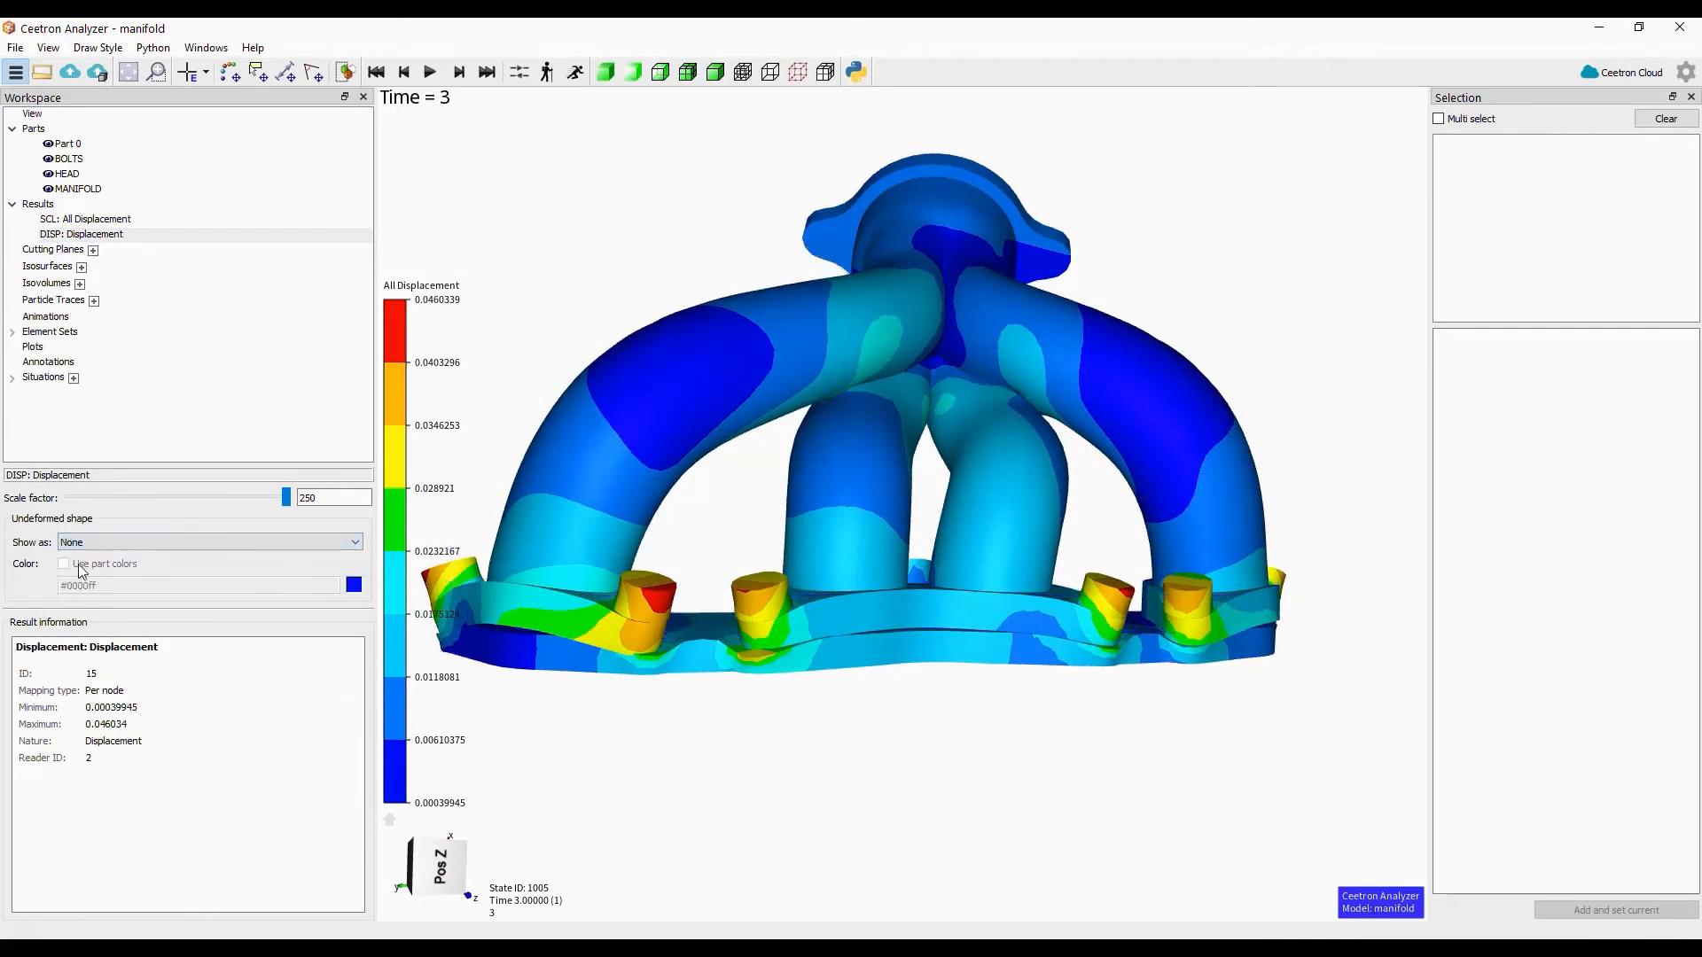
pyautogui.click(96, 546)
pyautogui.click(76, 558)
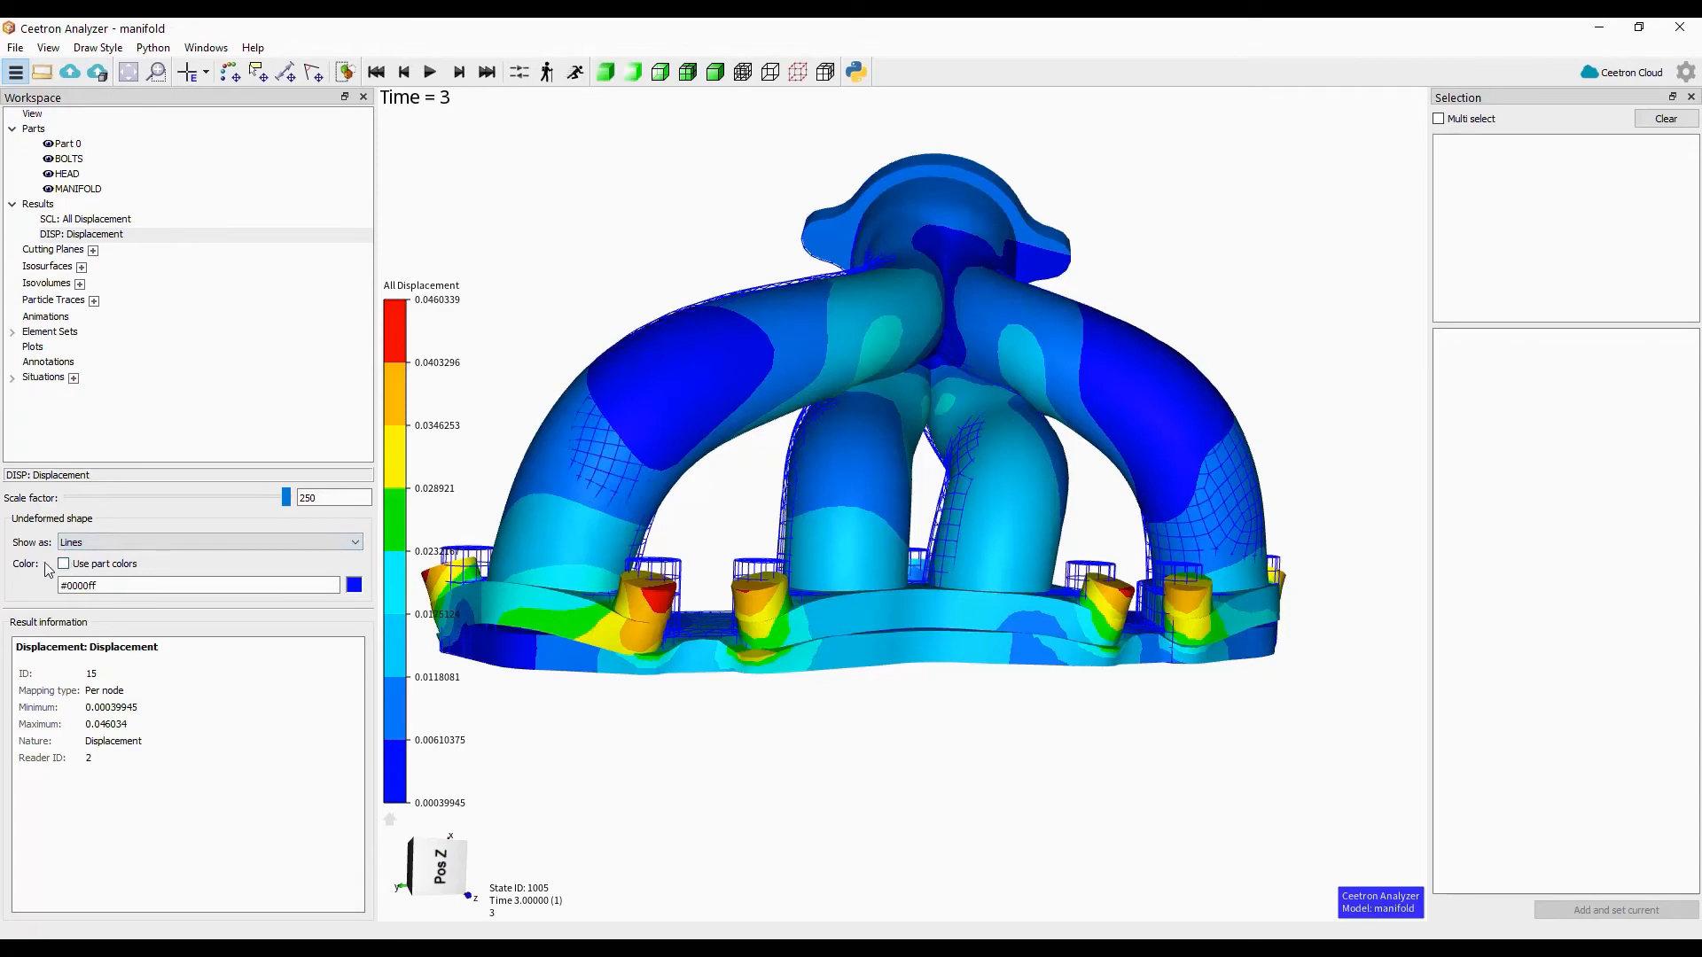
pyautogui.click(62, 562)
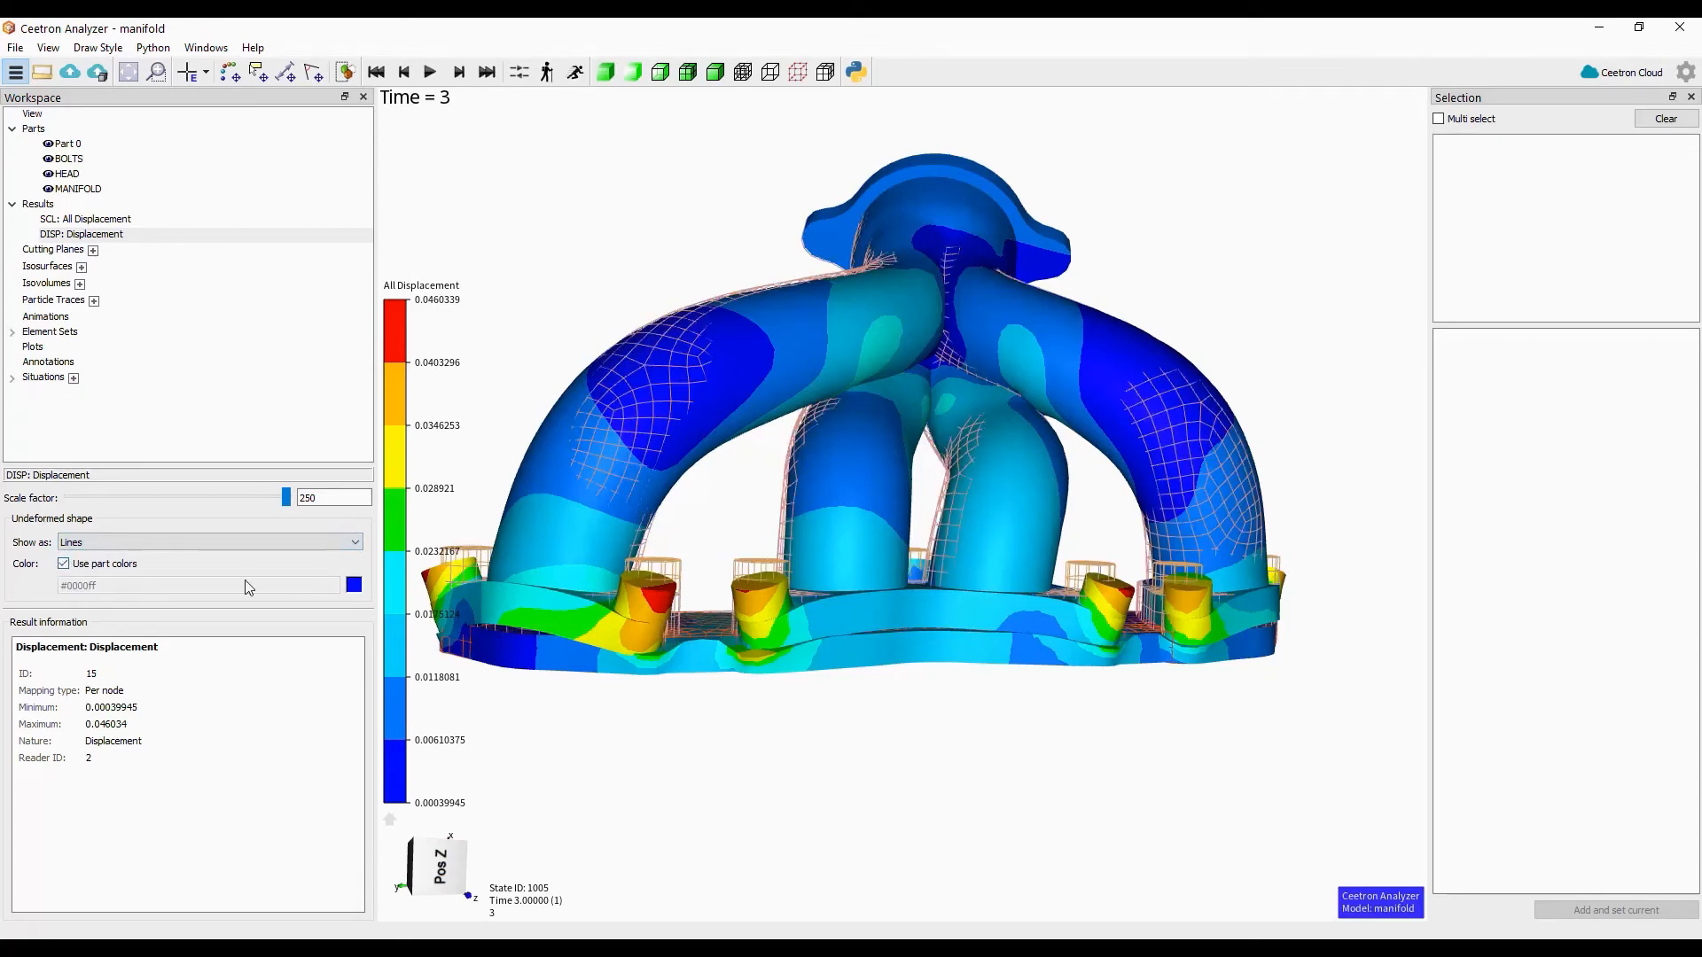
pyautogui.moveTo(710, 554); pyautogui.dragTo(814, 356)
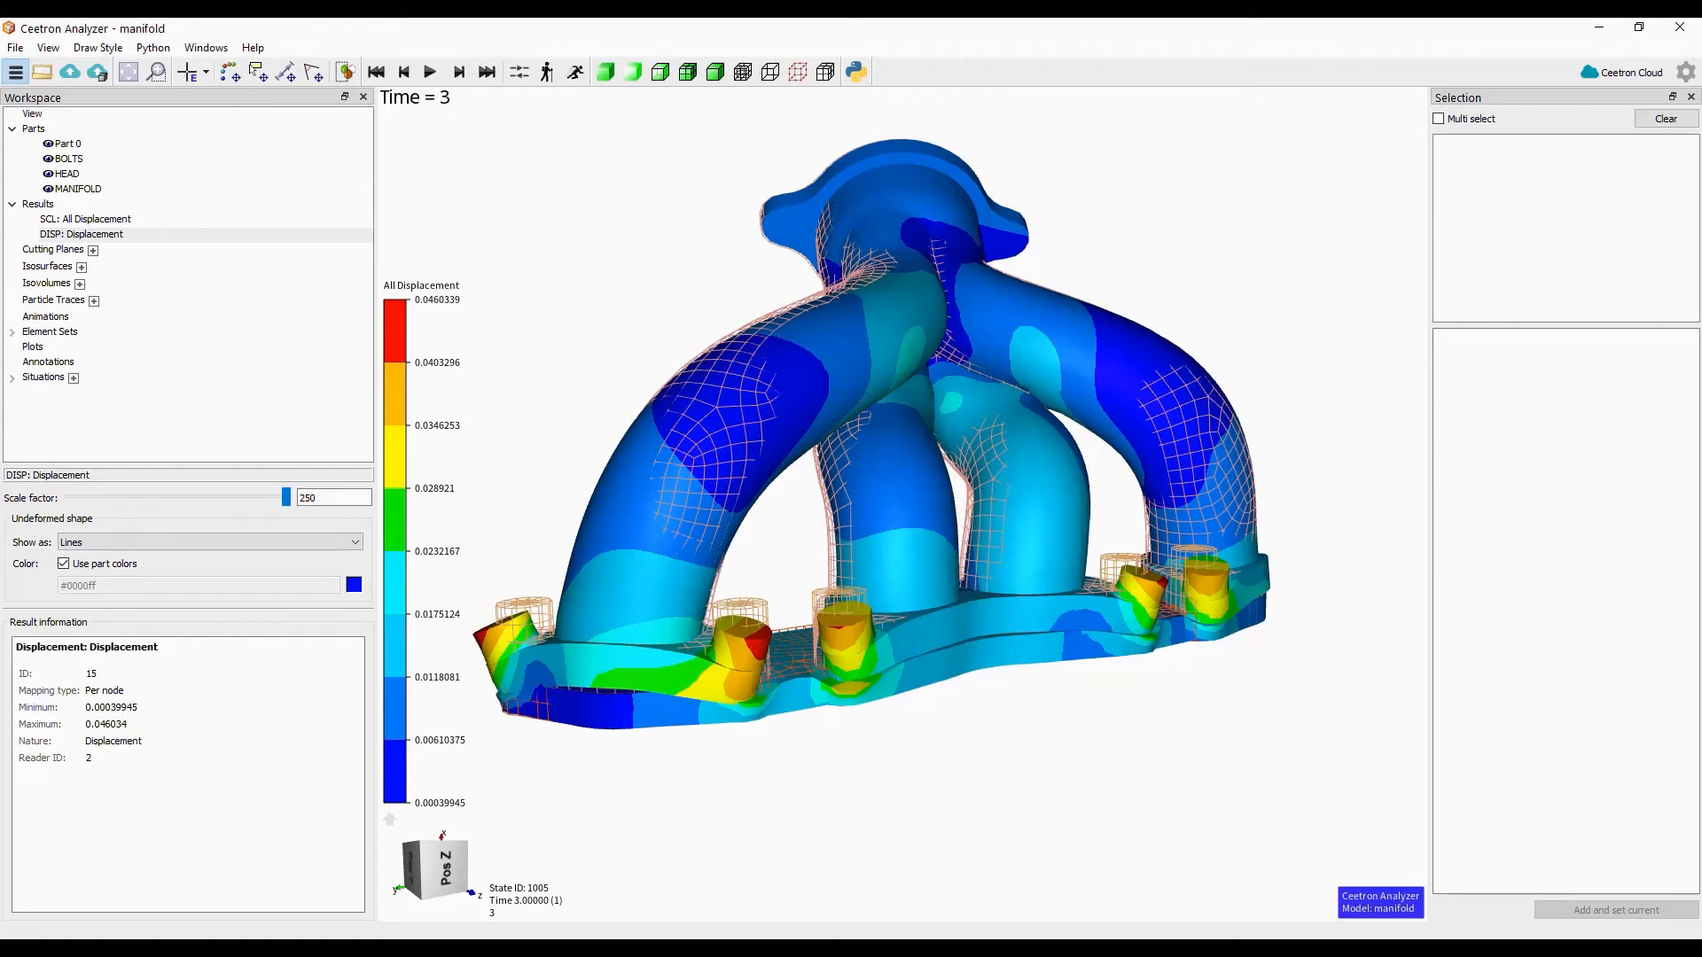
# - Add a cutting plane with a Y normal and shift its point slightly along the model
pyautogui.click(42, 255)
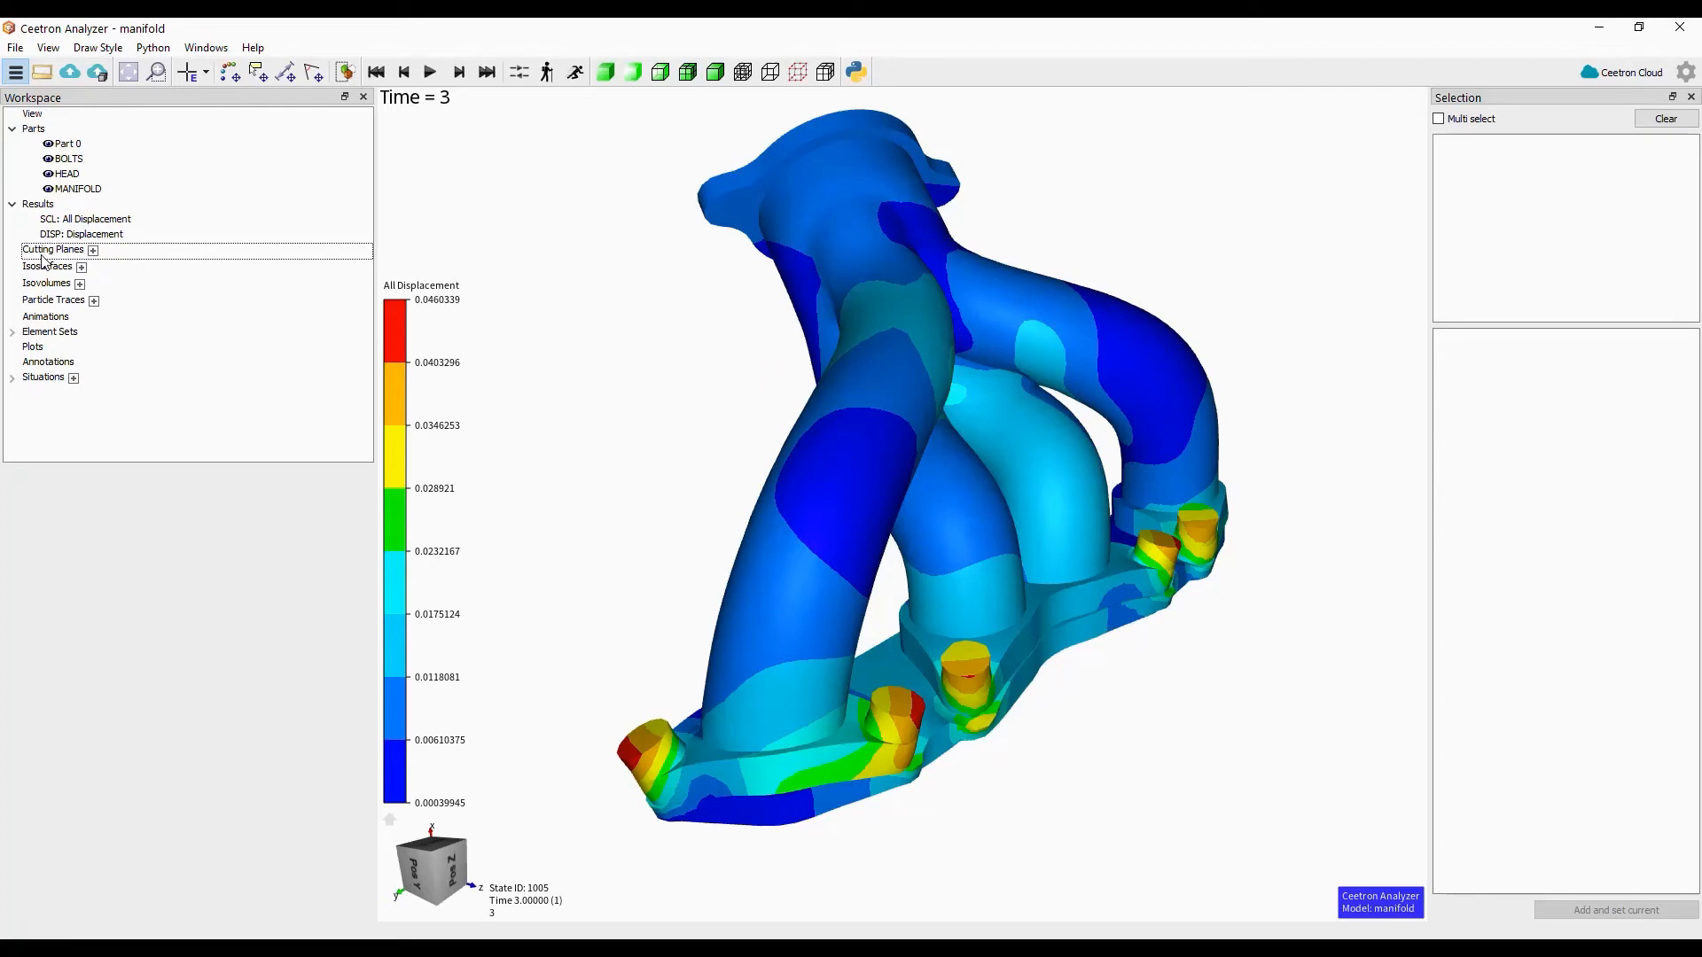
pyautogui.click(93, 251)
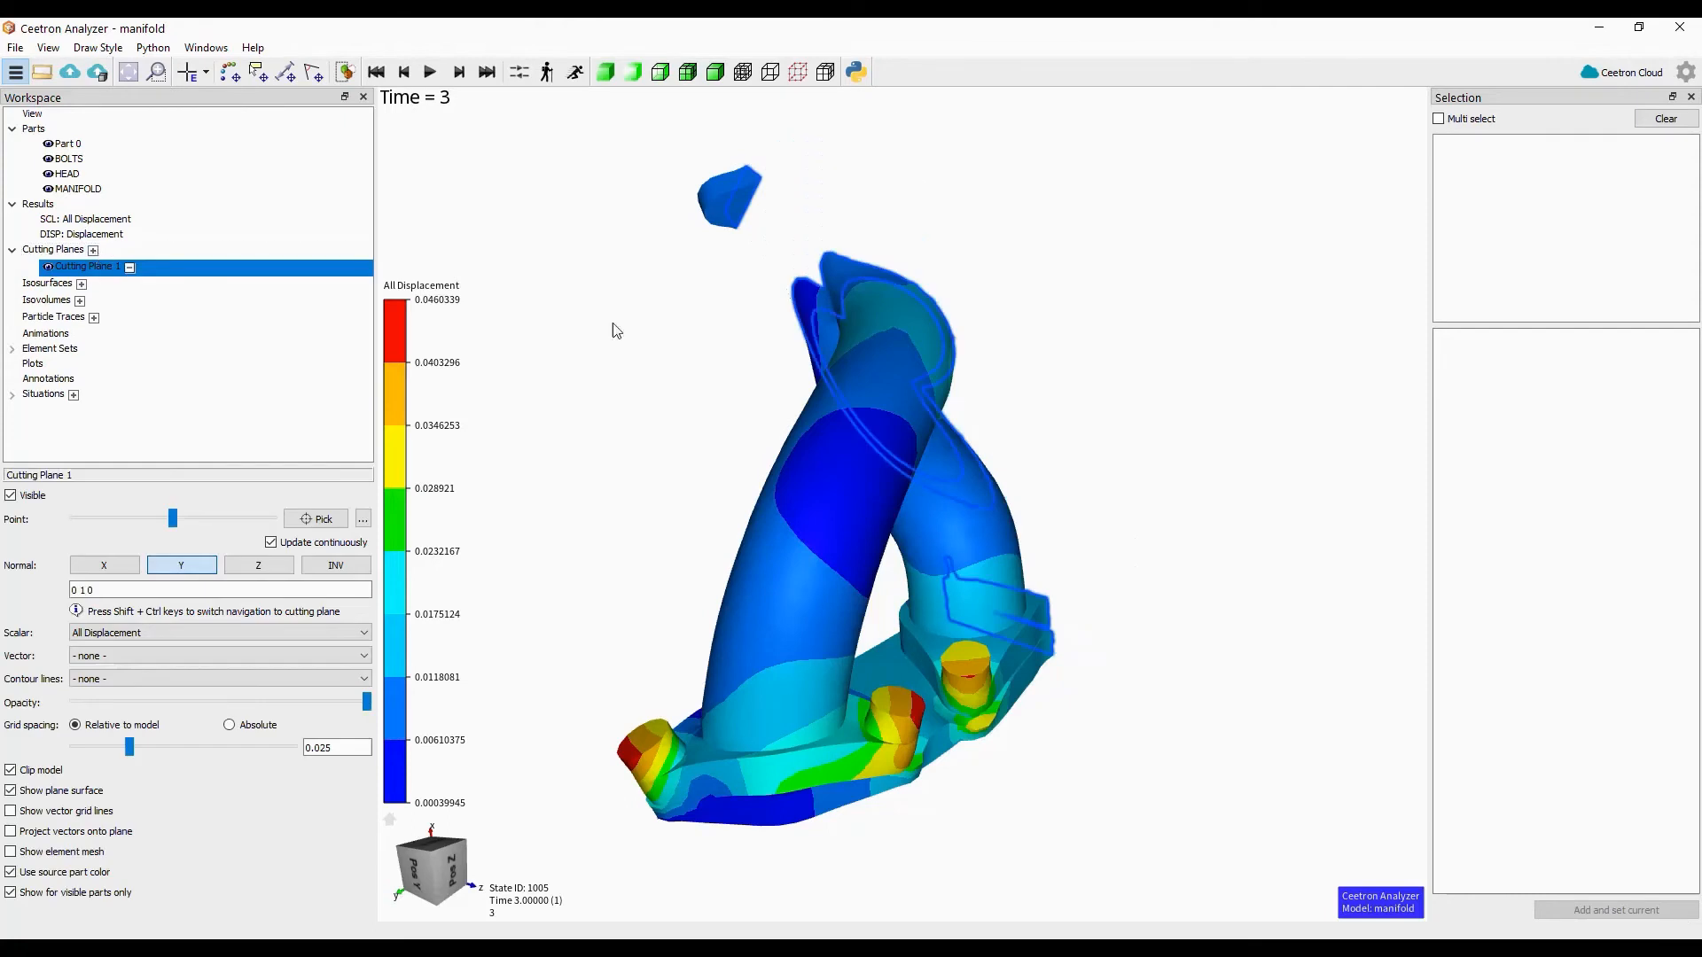
pyautogui.moveTo(1085, 526); pyautogui.dragTo(684, 476)
pyautogui.moveTo(174, 526)
pyautogui.mouseDown()
pyautogui.moveTo(254, 525)
pyautogui.moveTo(185, 527)
pyautogui.mouseUp()
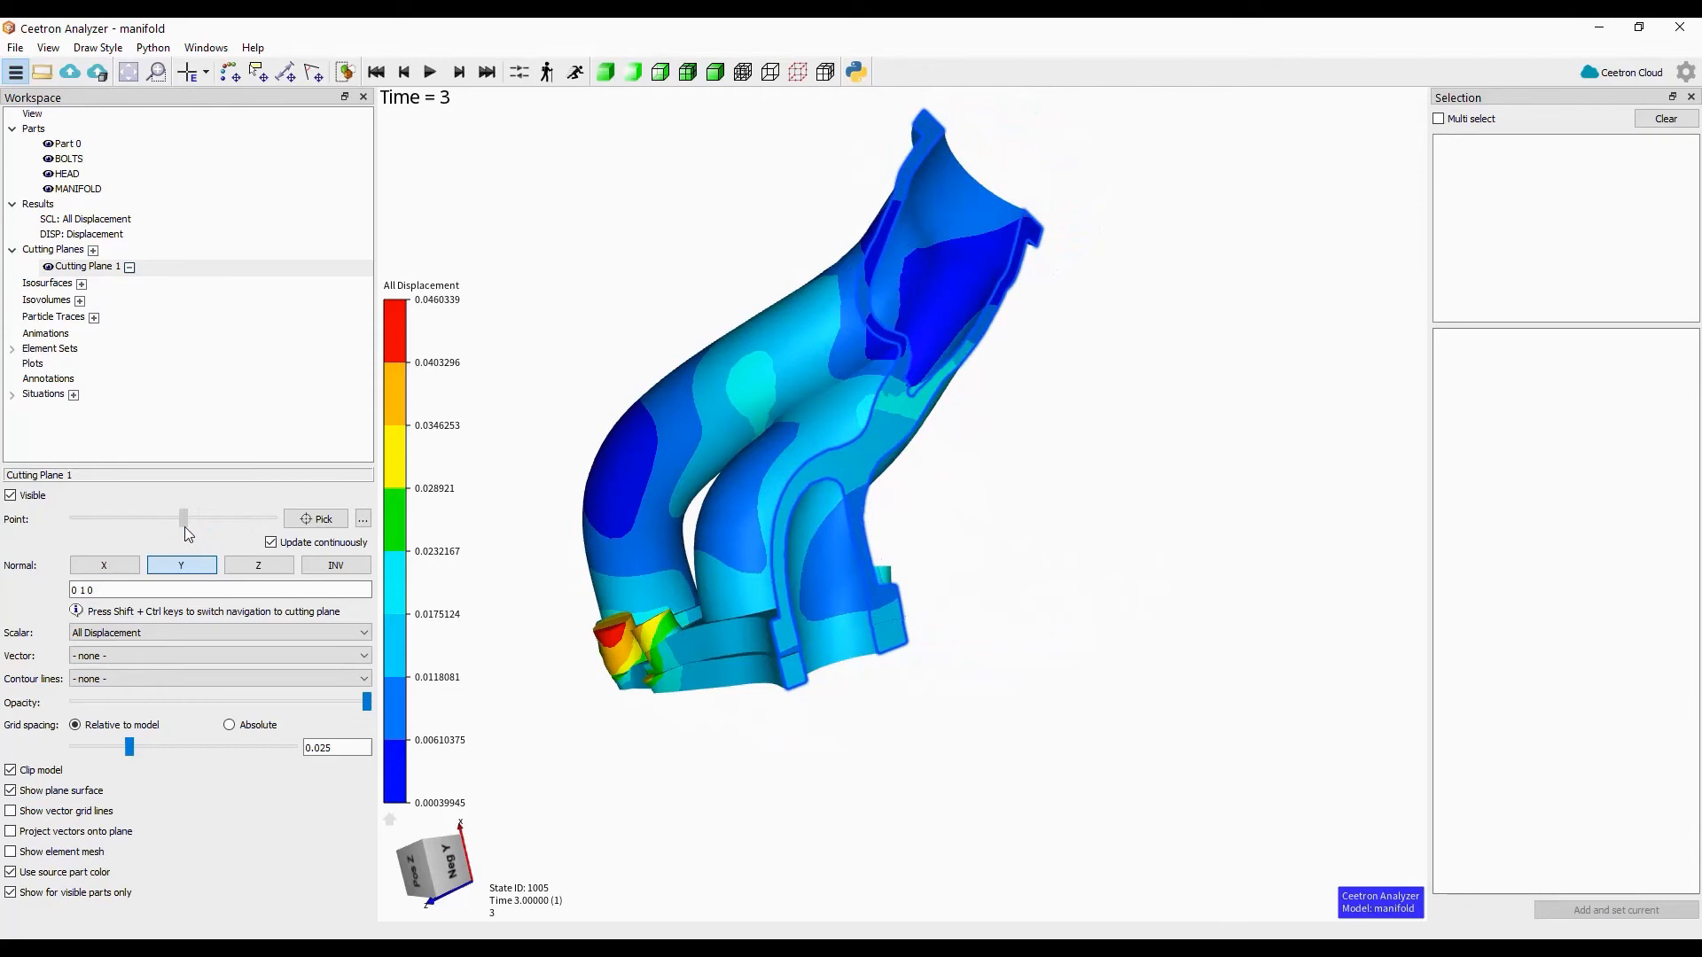
# - Try the X and Z normals for the cutting plane, inverting the Z direction and flipping it back
pyautogui.click(116, 572)
pyautogui.click(264, 572)
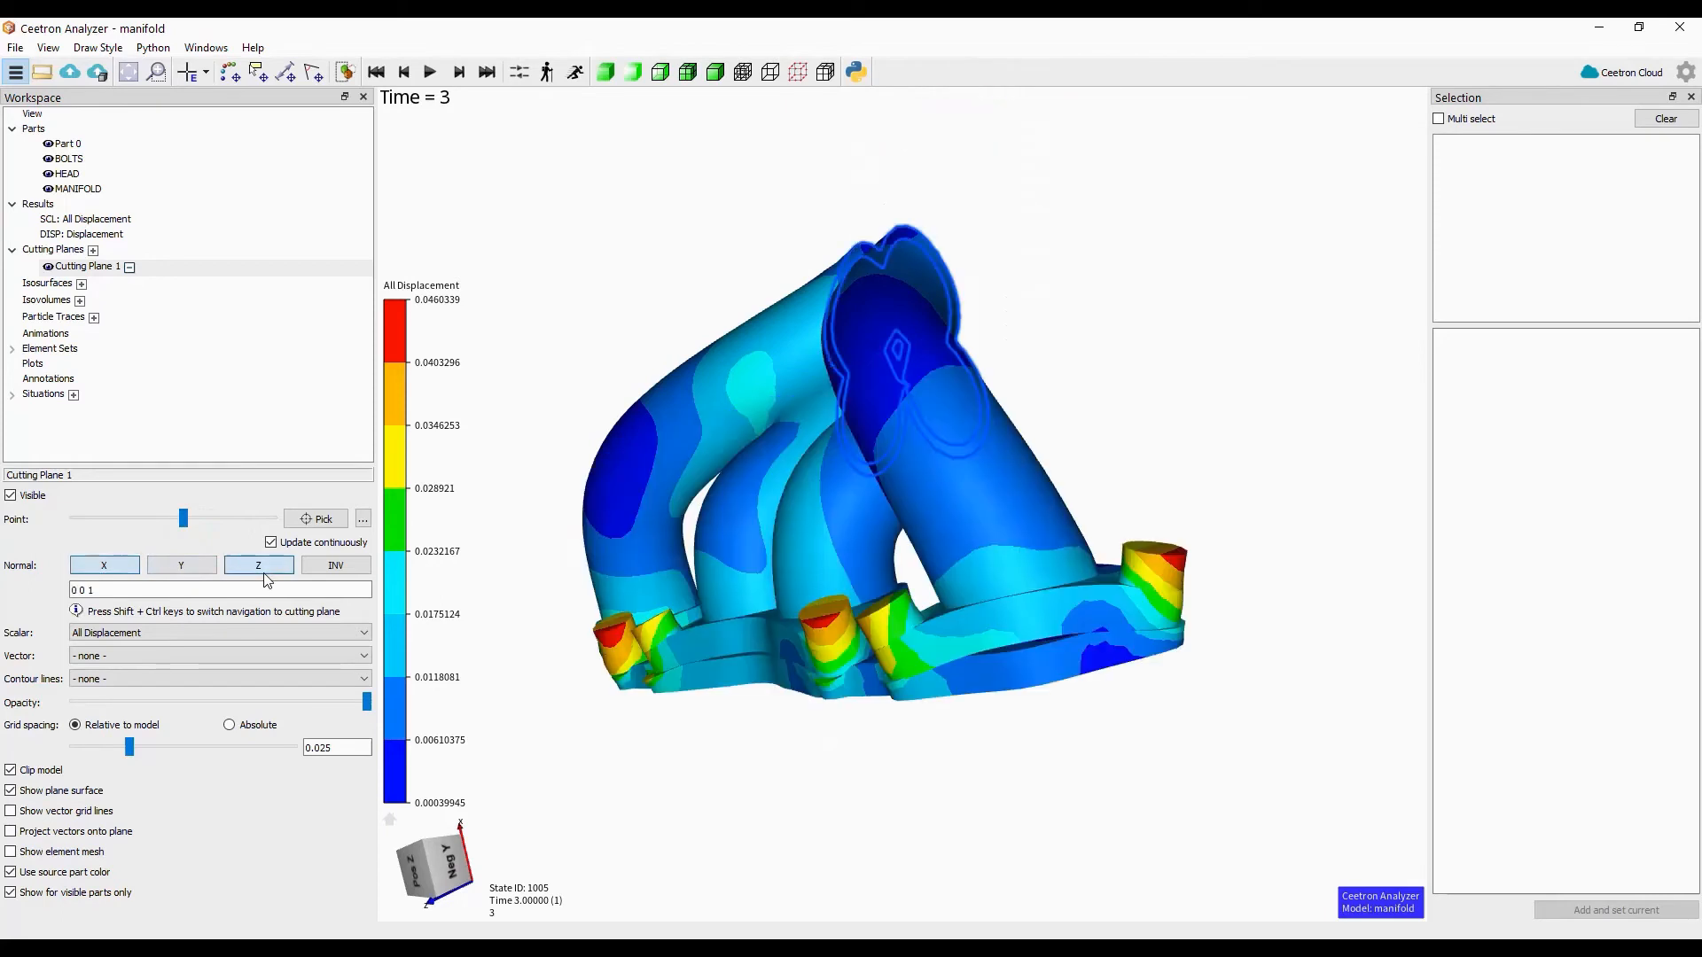
pyautogui.click(332, 572)
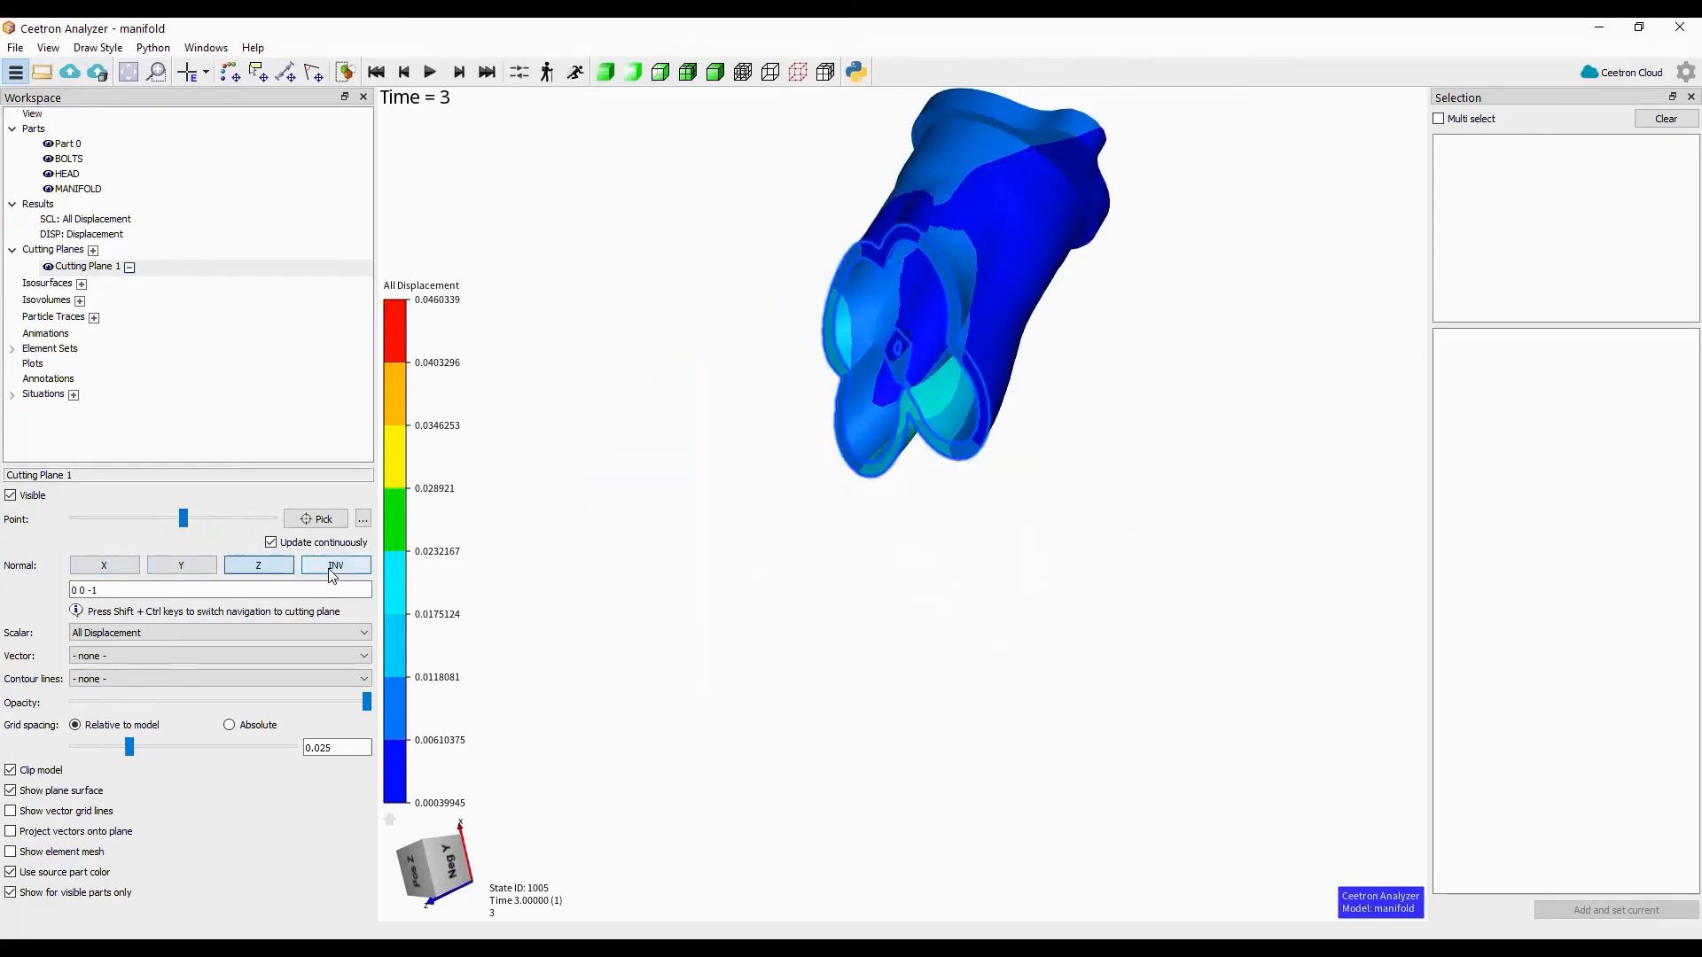
pyautogui.click(333, 572)
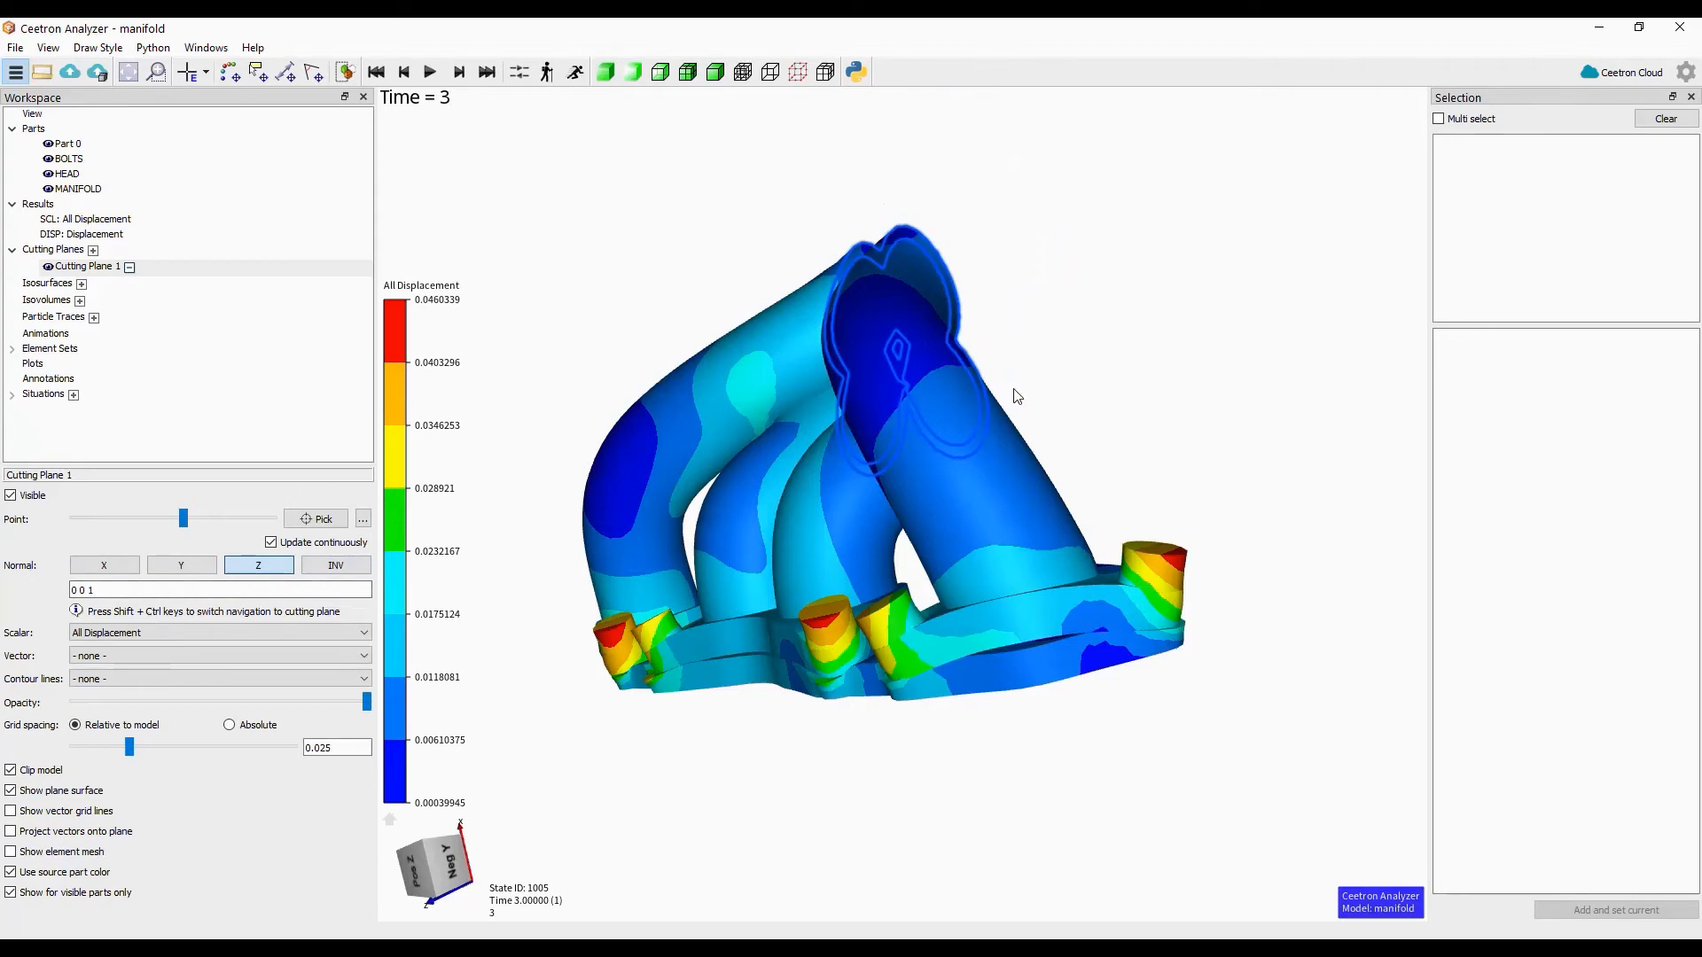
# - Set the cutting plane's normal to X, and move and slightly tilt the plane interactively in the model view
pyautogui.keyDown('ctrl'); pyautogui.keyDown('shift'); pyautogui.moveTo(1049, 380); pyautogui.dragTo(876, 471); pyautogui.keyUp('shift'); pyautogui.keyUp('ctrl')
pyautogui.moveTo(503, 525); pyautogui.dragTo(1170, 495, button='middle')
pyautogui.click(272, 541)
pyautogui.click(106, 568)
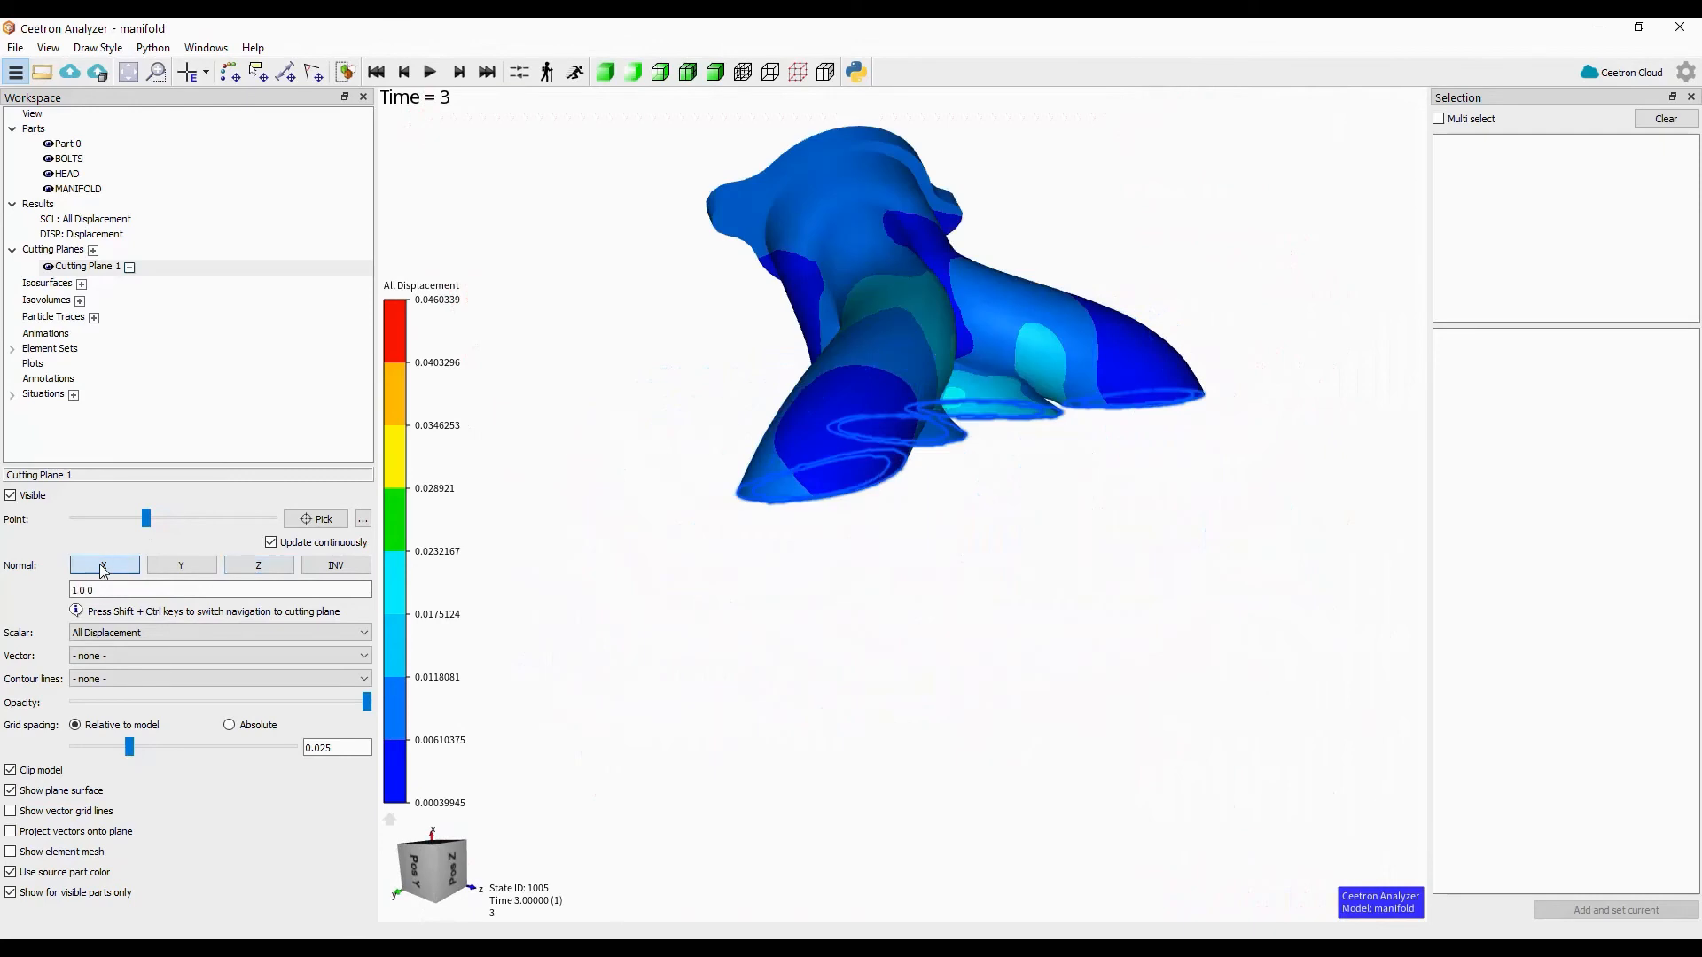
pyautogui.hotkey('ctrl', 'shift')
pyautogui.keyDown('ctrl'); pyautogui.keyDown('shift'); pyautogui.moveTo(656, 427); pyautogui.dragTo(696, 474); pyautogui.keyUp('shift'); pyautogui.keyUp('ctrl')
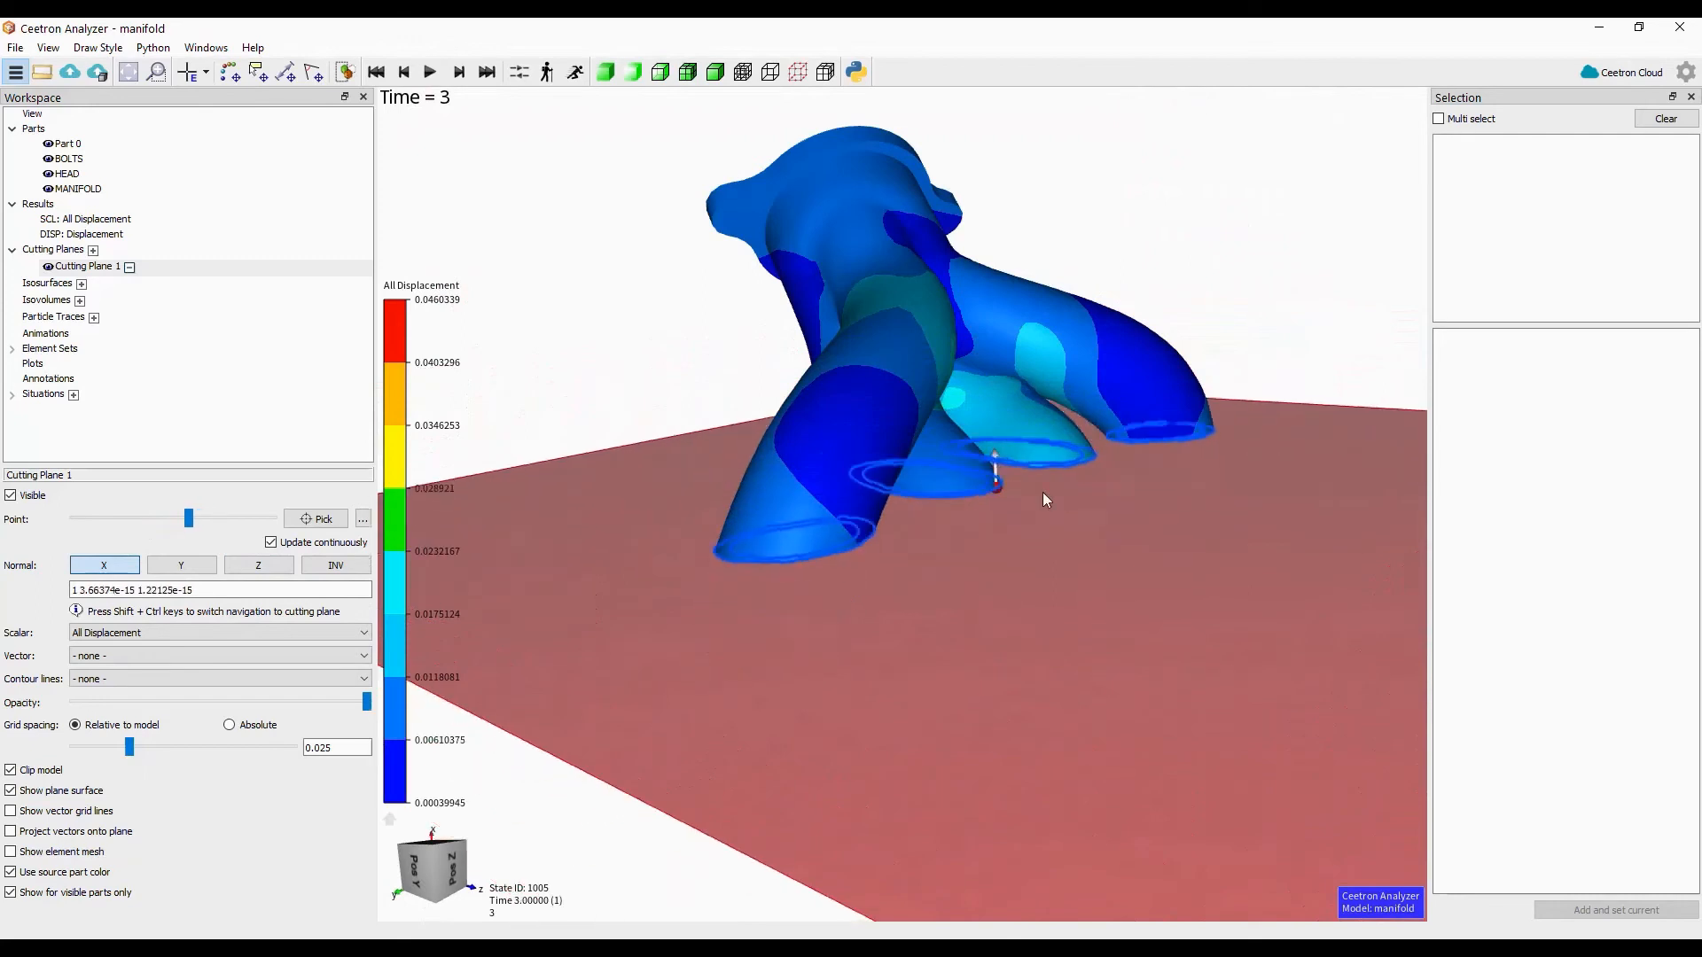
pyautogui.keyDown('ctrl'); pyautogui.keyDown('shift'); pyautogui.moveTo(1146, 510); pyautogui.dragTo(1060, 539, button='right'); pyautogui.keyUp('shift'); pyautogui.keyUp('ctrl')
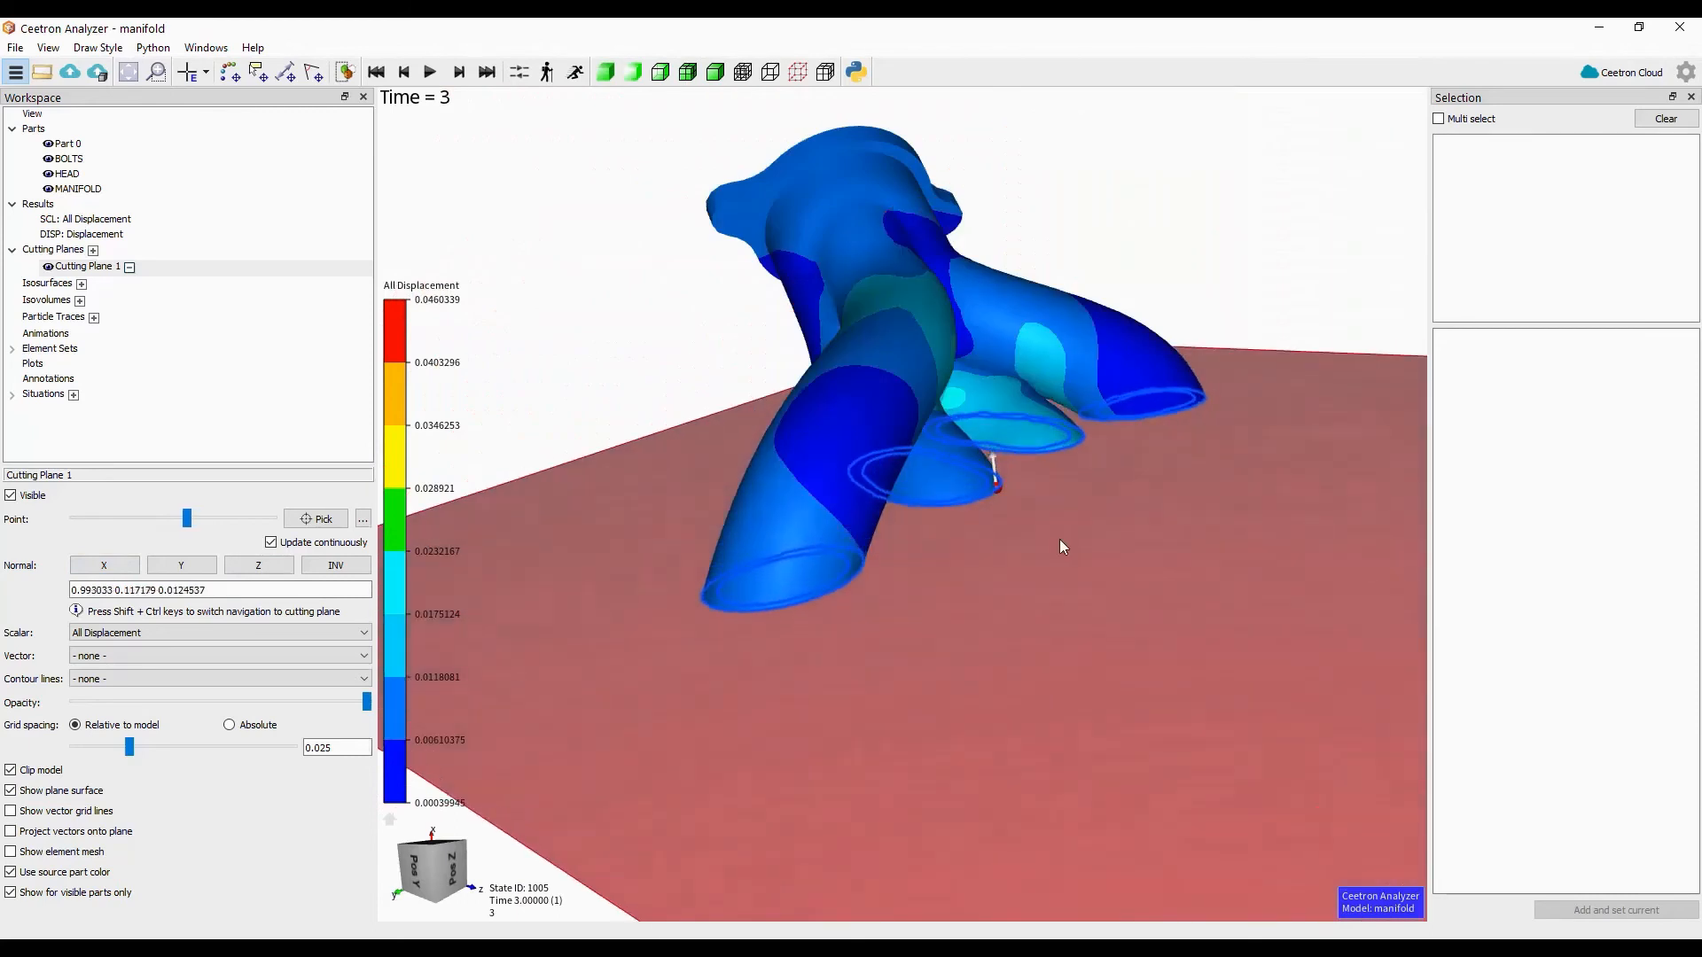
# - Color the cutting plane section by vonMises Stress, Temperature and Z Displacement in turn, and reopen the scalar choices
pyautogui.moveTo(742, 528); pyautogui.dragTo(1311, 293, button='right')
pyautogui.moveTo(728, 399); pyautogui.dragTo(727, 360, button='right')
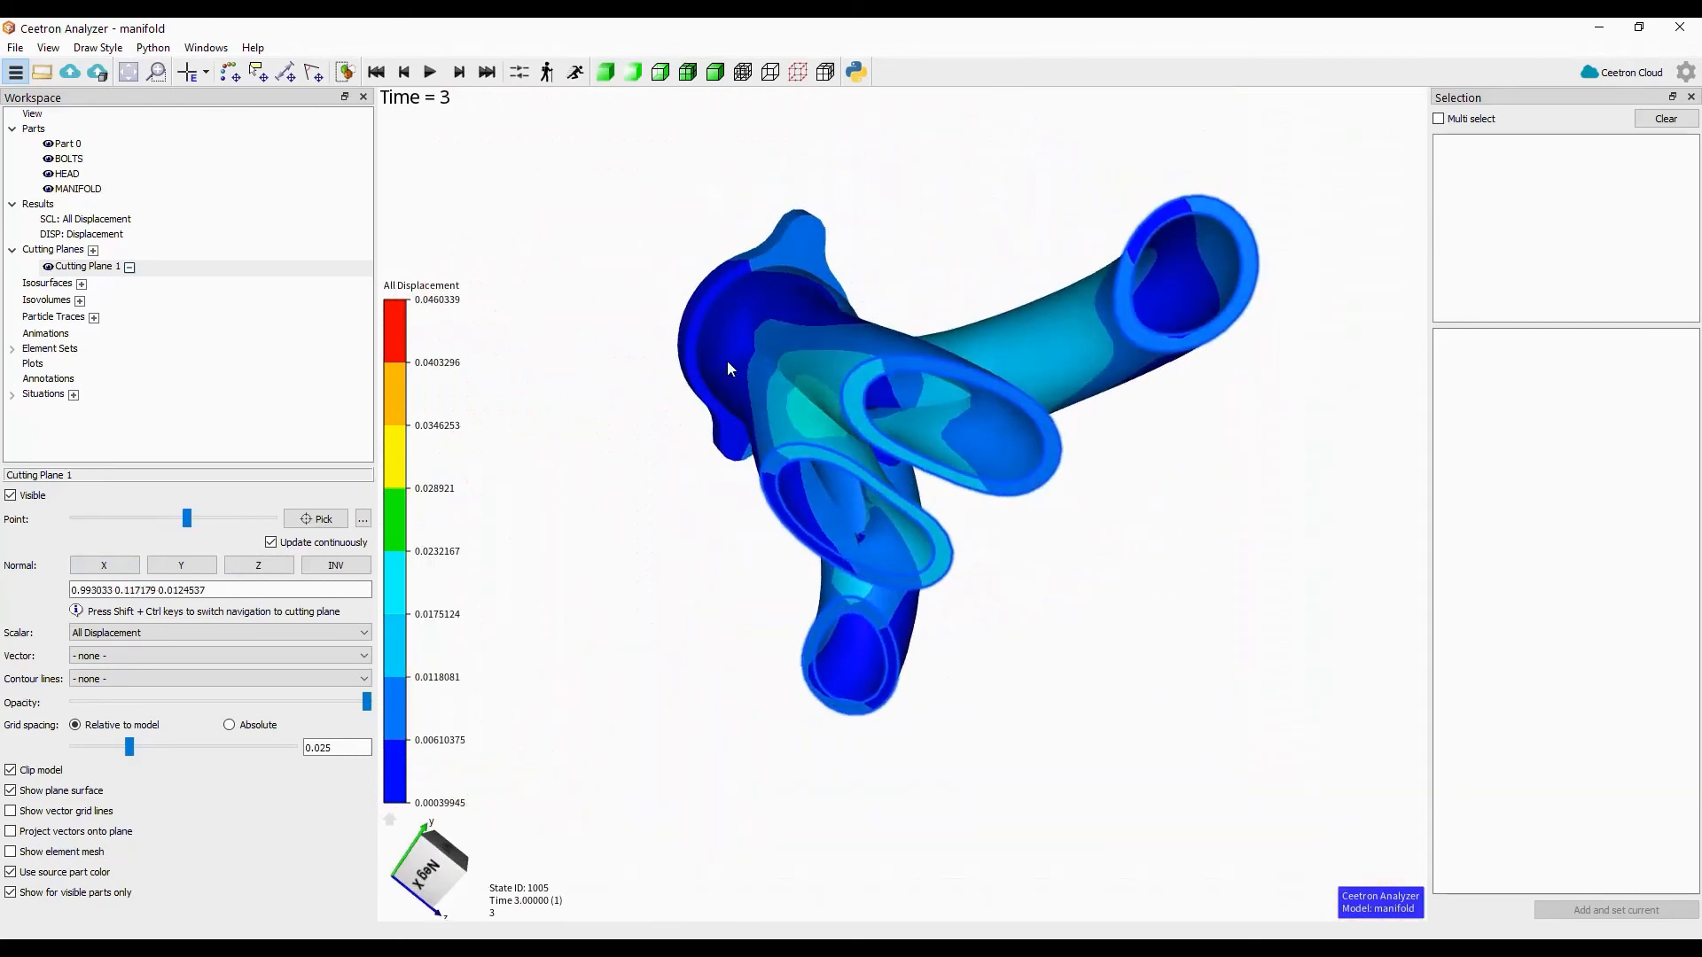
pyautogui.click(115, 633)
pyautogui.click(116, 659)
pyautogui.click(116, 630)
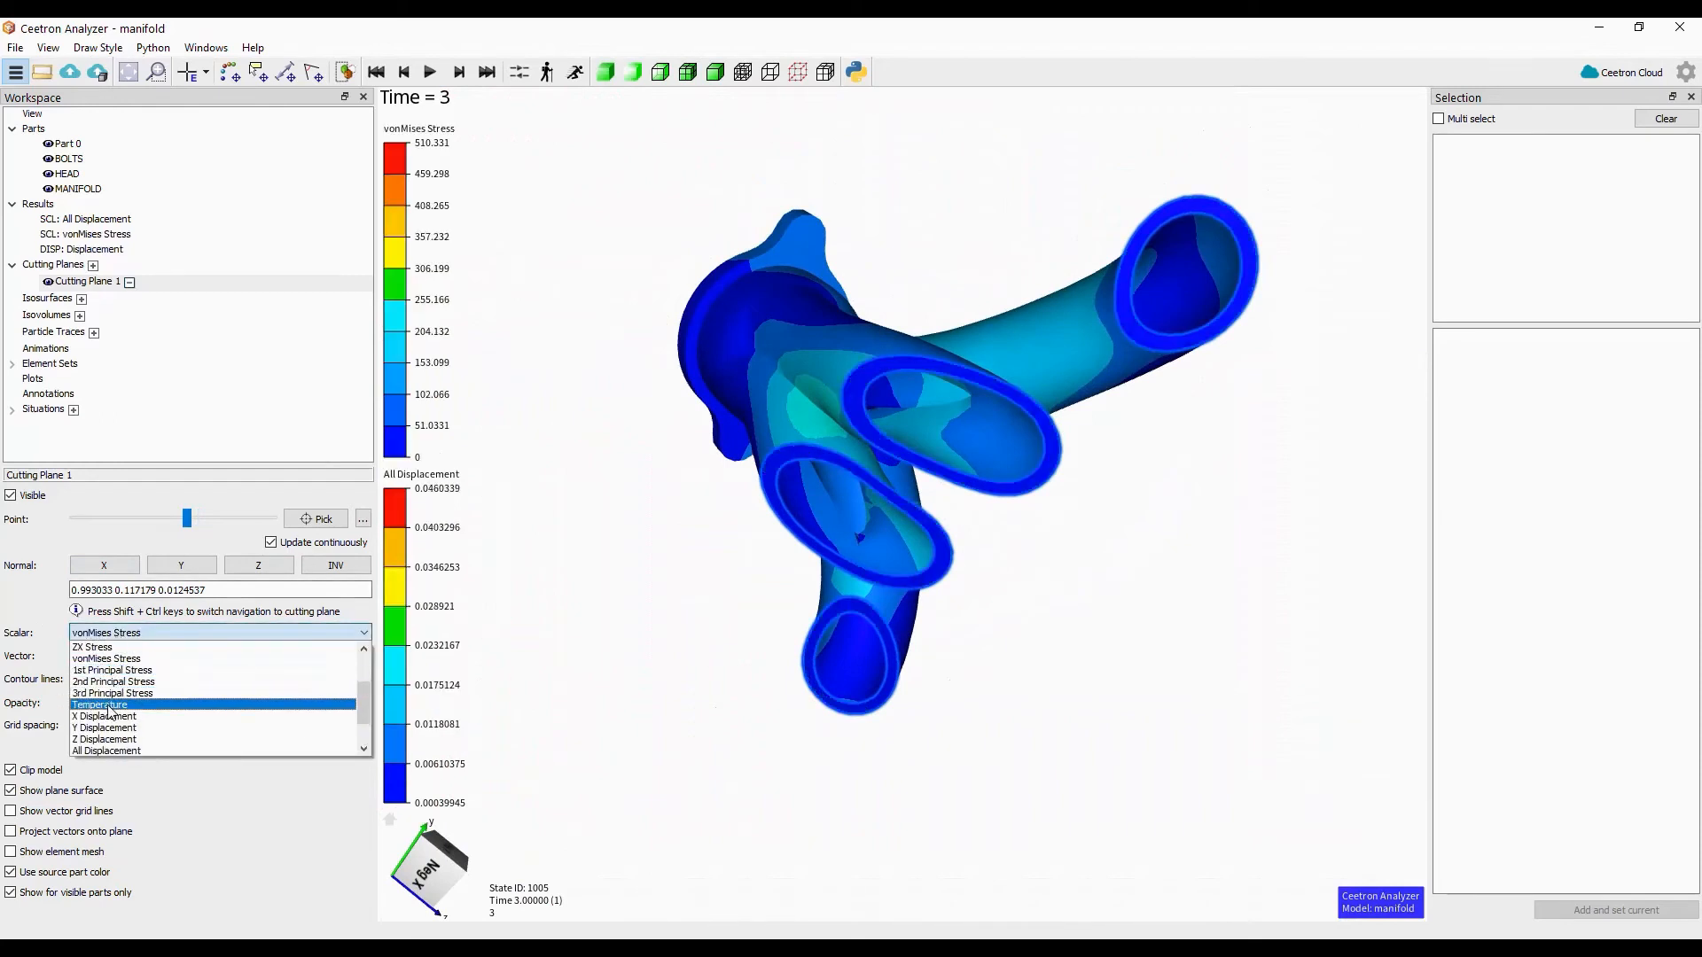
pyautogui.click(111, 709)
pyautogui.click(114, 632)
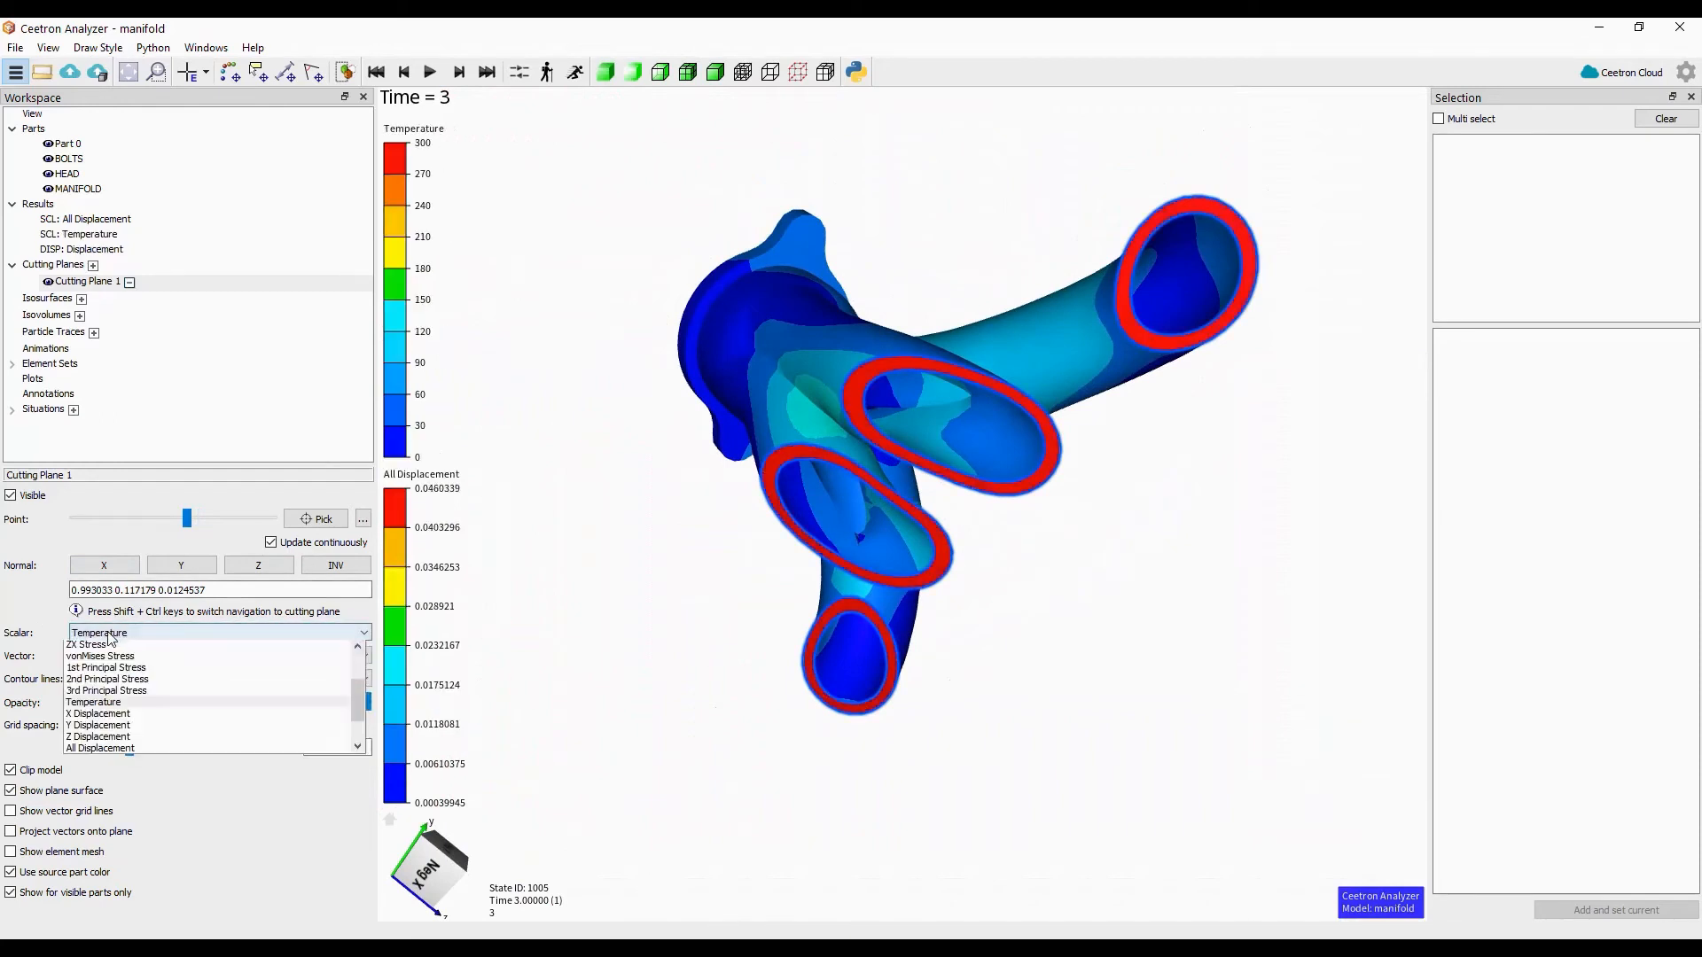
pyautogui.click(105, 740)
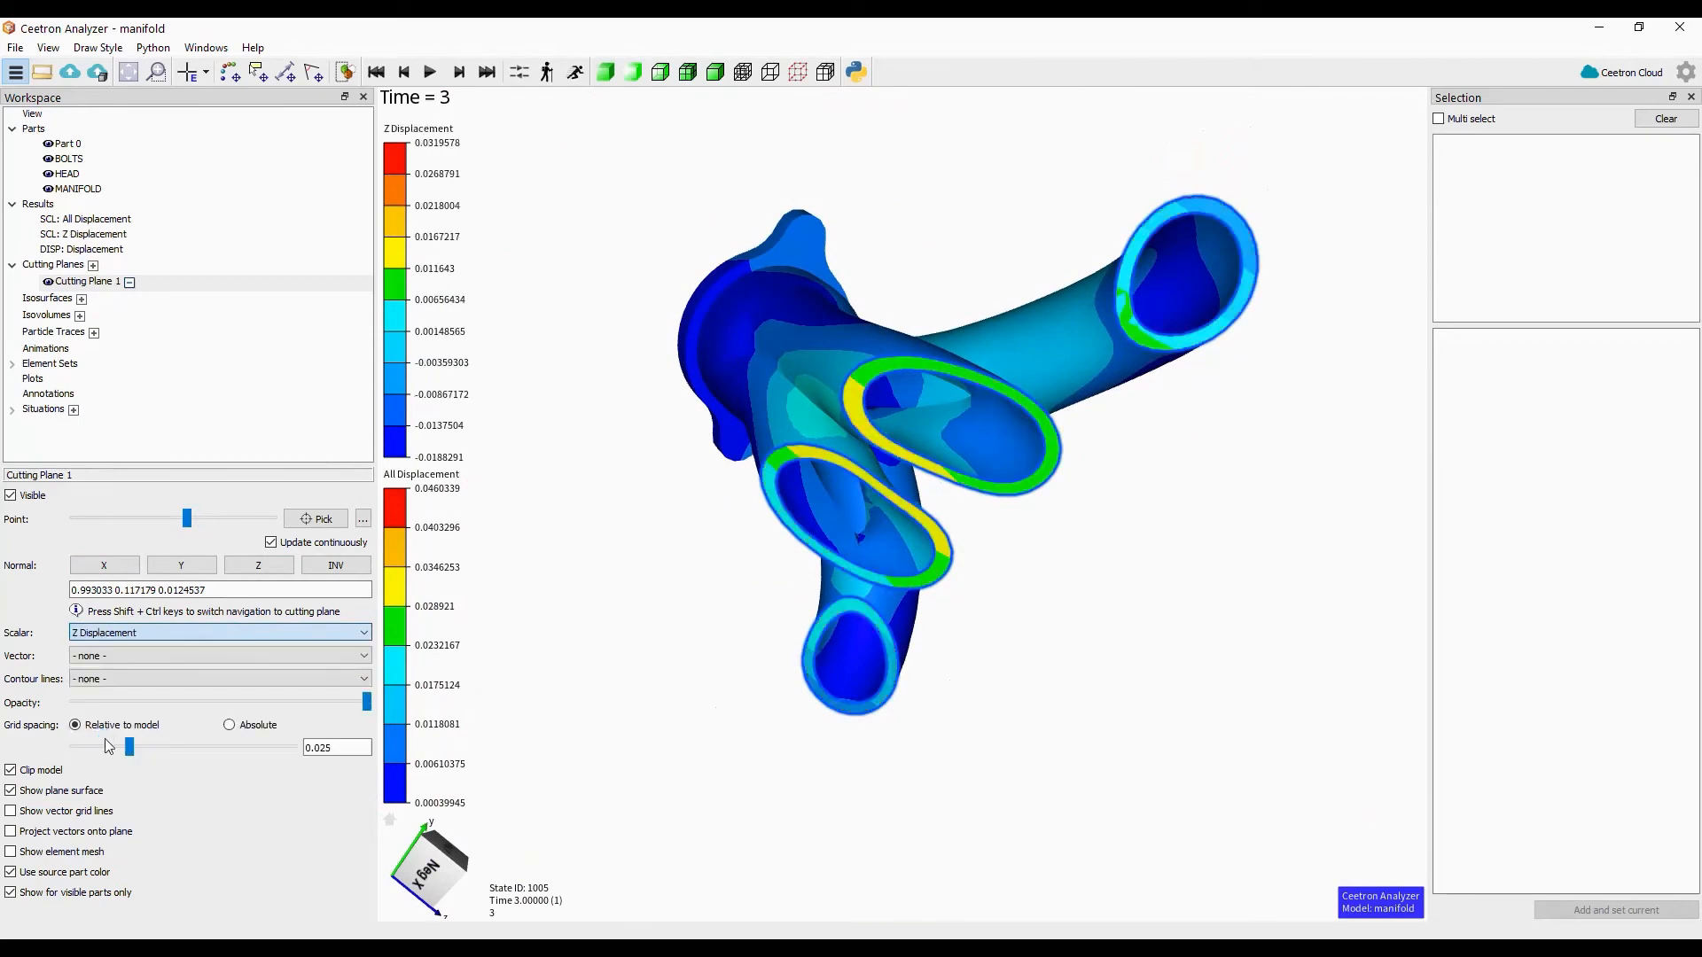
pyautogui.moveTo(702, 521); pyautogui.dragTo(673, 558, button='middle')
pyautogui.click(100, 633)
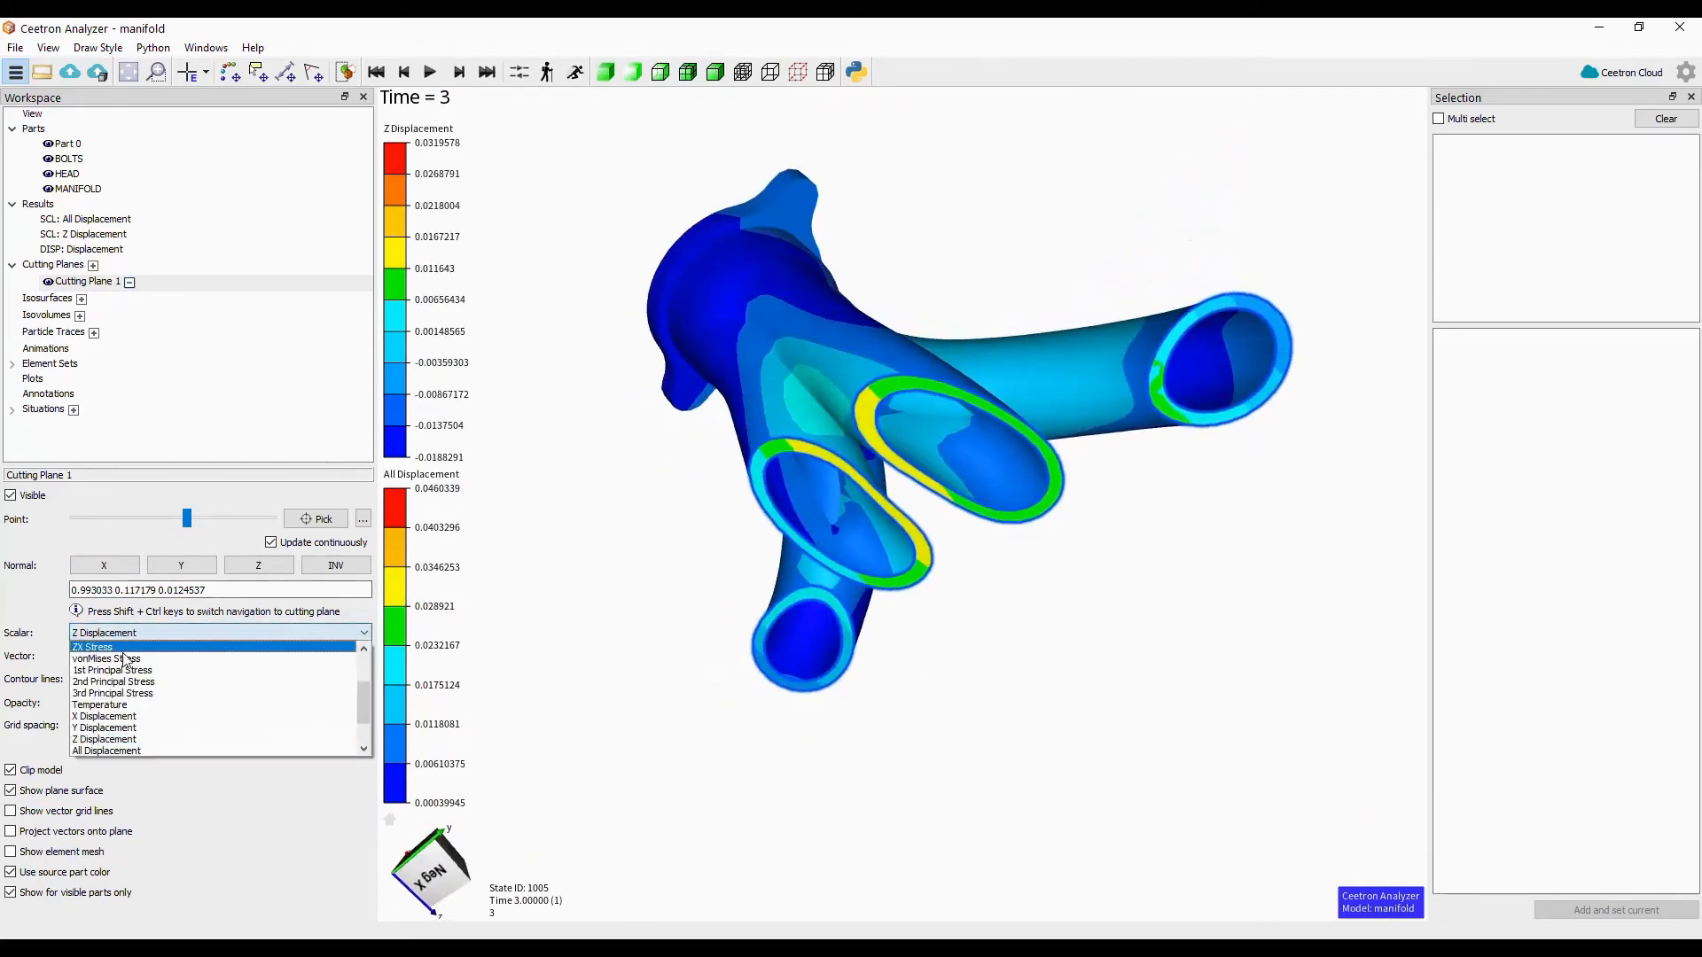
# - Map vonMises Stress as the scalar on Cutting Plane 1 and tilt the plane to normal 0.839439 -0.272172 -0.470389
pyautogui.click(99, 642)
pyautogui.click(99, 633)
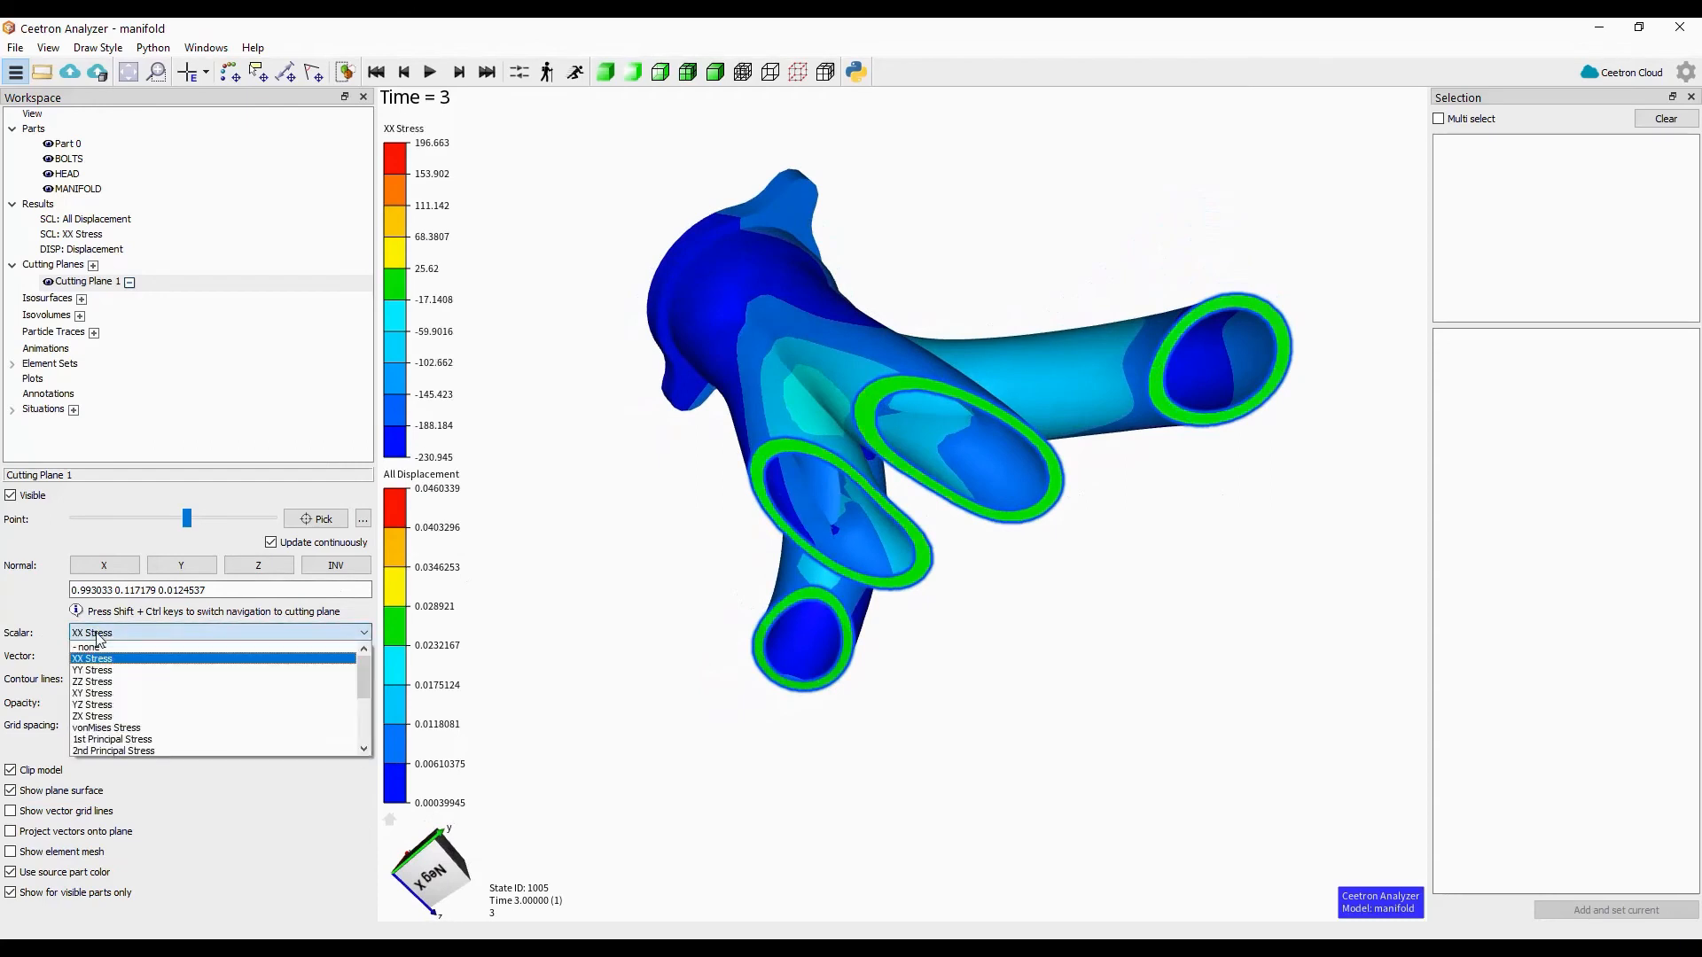
pyautogui.click(118, 727)
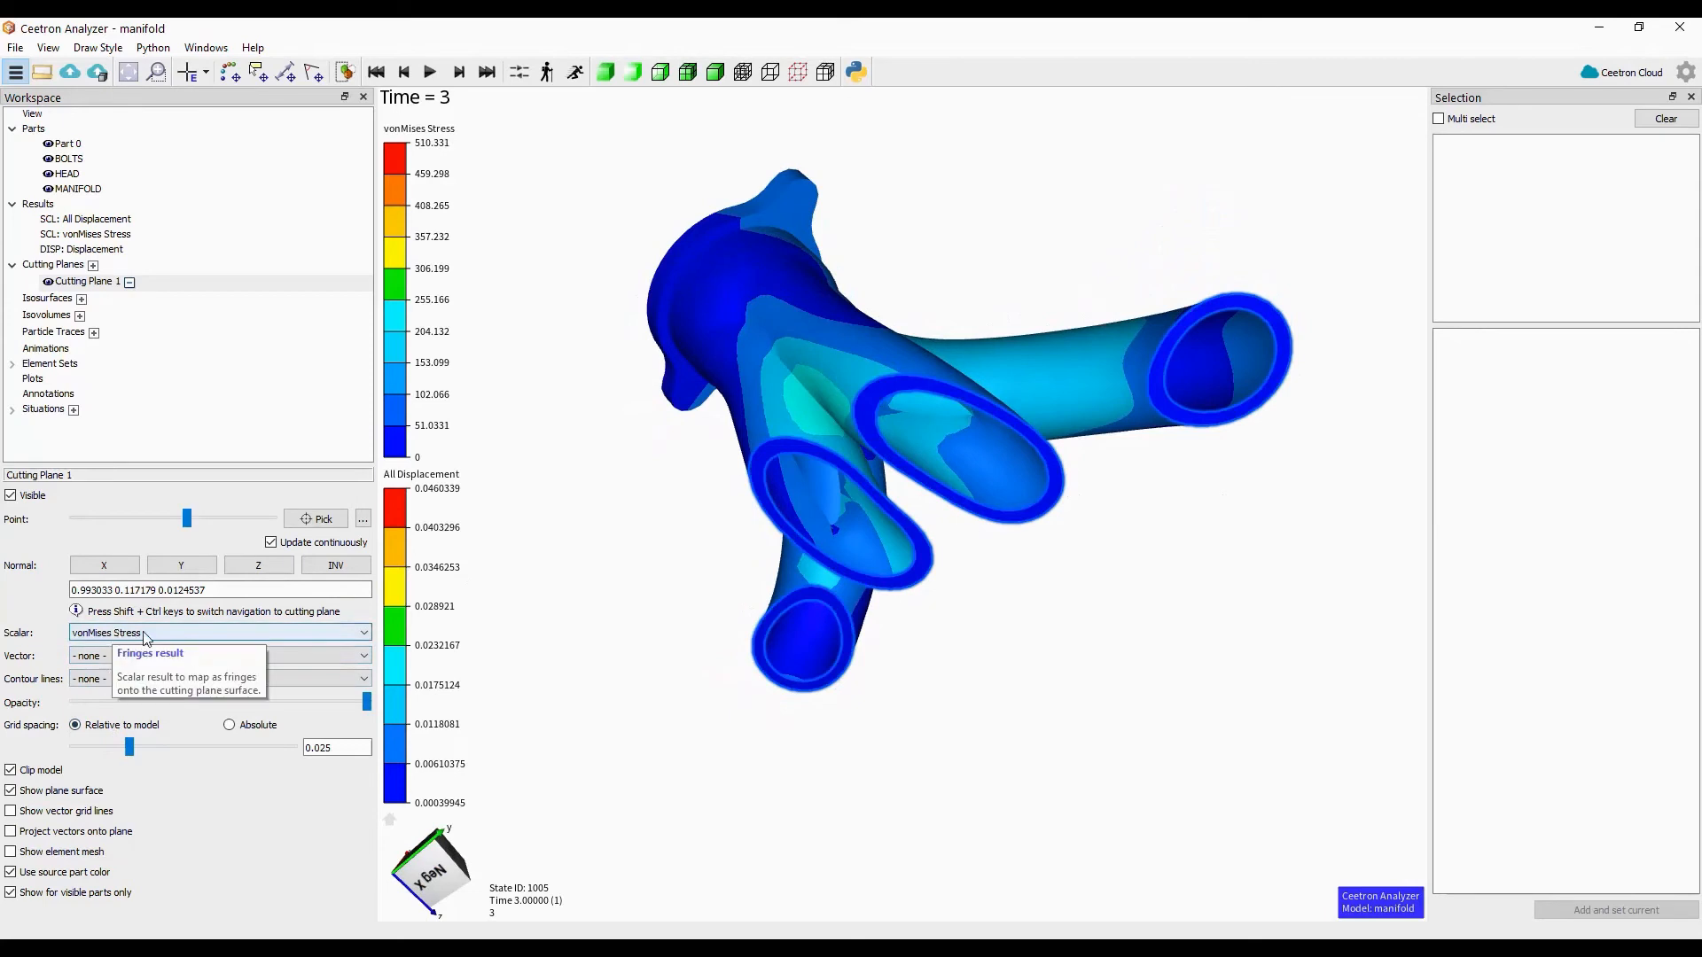
pyautogui.keyDown('ctrl'); pyautogui.keyDown('shift'); pyautogui.moveTo(796, 536); pyautogui.dragTo(1130, 556, button='right'); pyautogui.keyUp('shift'); pyautogui.keyUp('ctrl')
pyautogui.moveTo(711, 488); pyautogui.dragTo(643, 474, button='right')
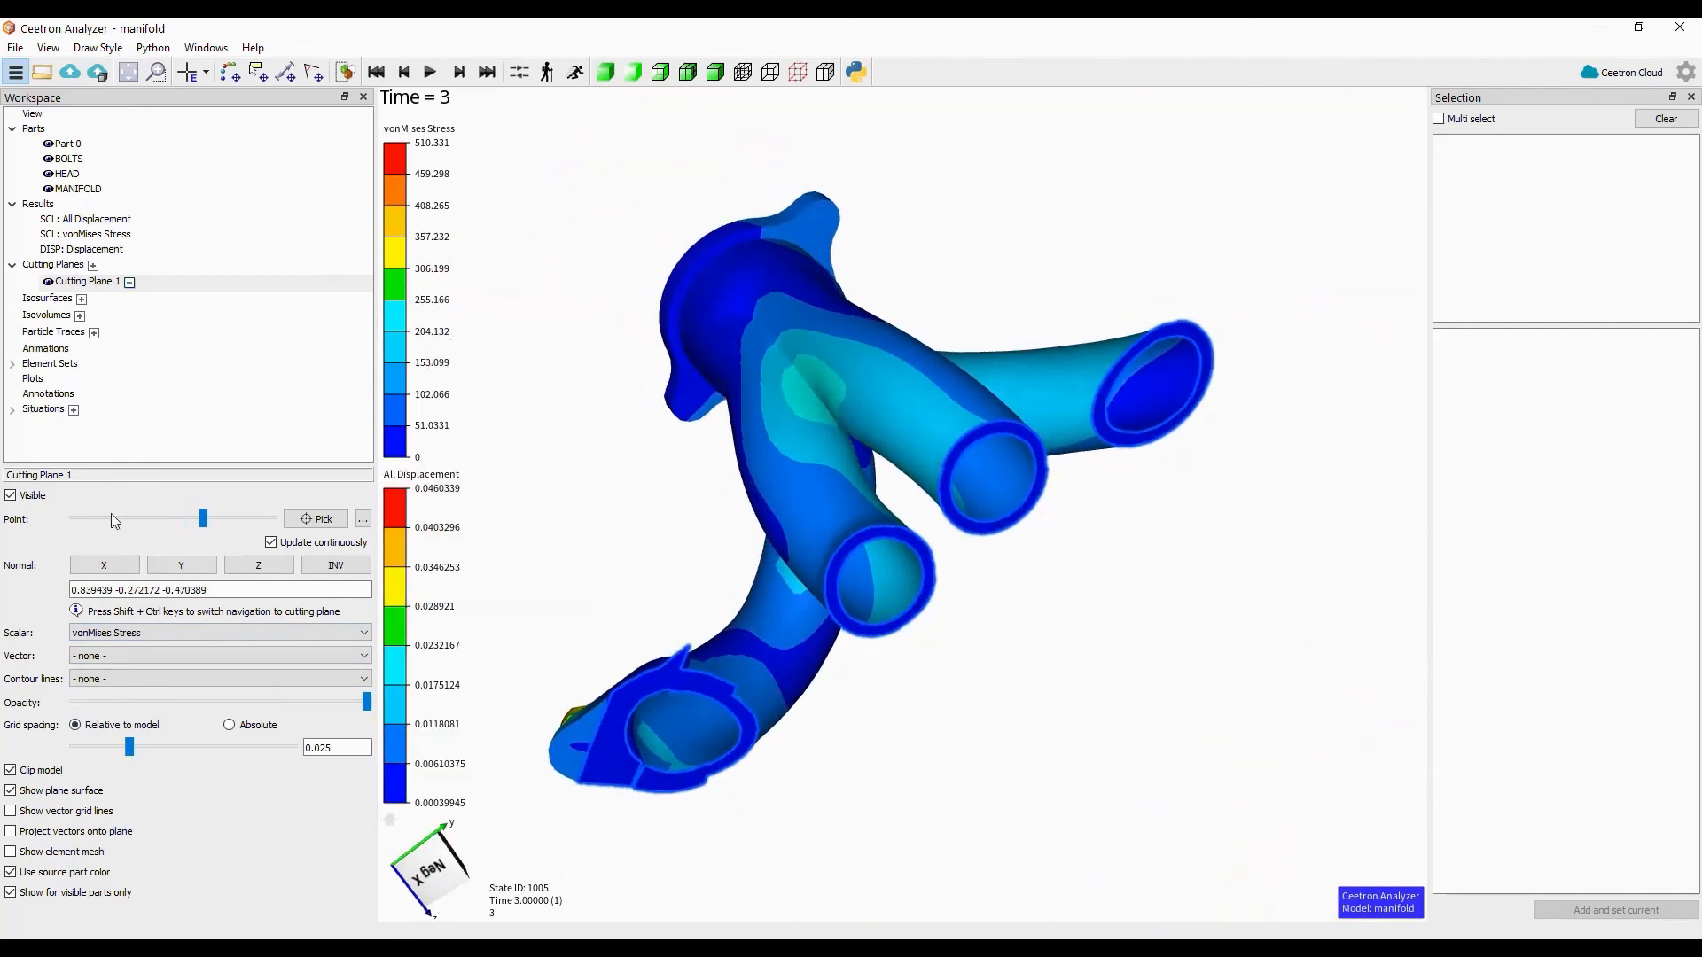
# - Show Displacement vectors on the cutting plane and set their relative grid spacing to 0.0052
pyautogui.click(99, 658)
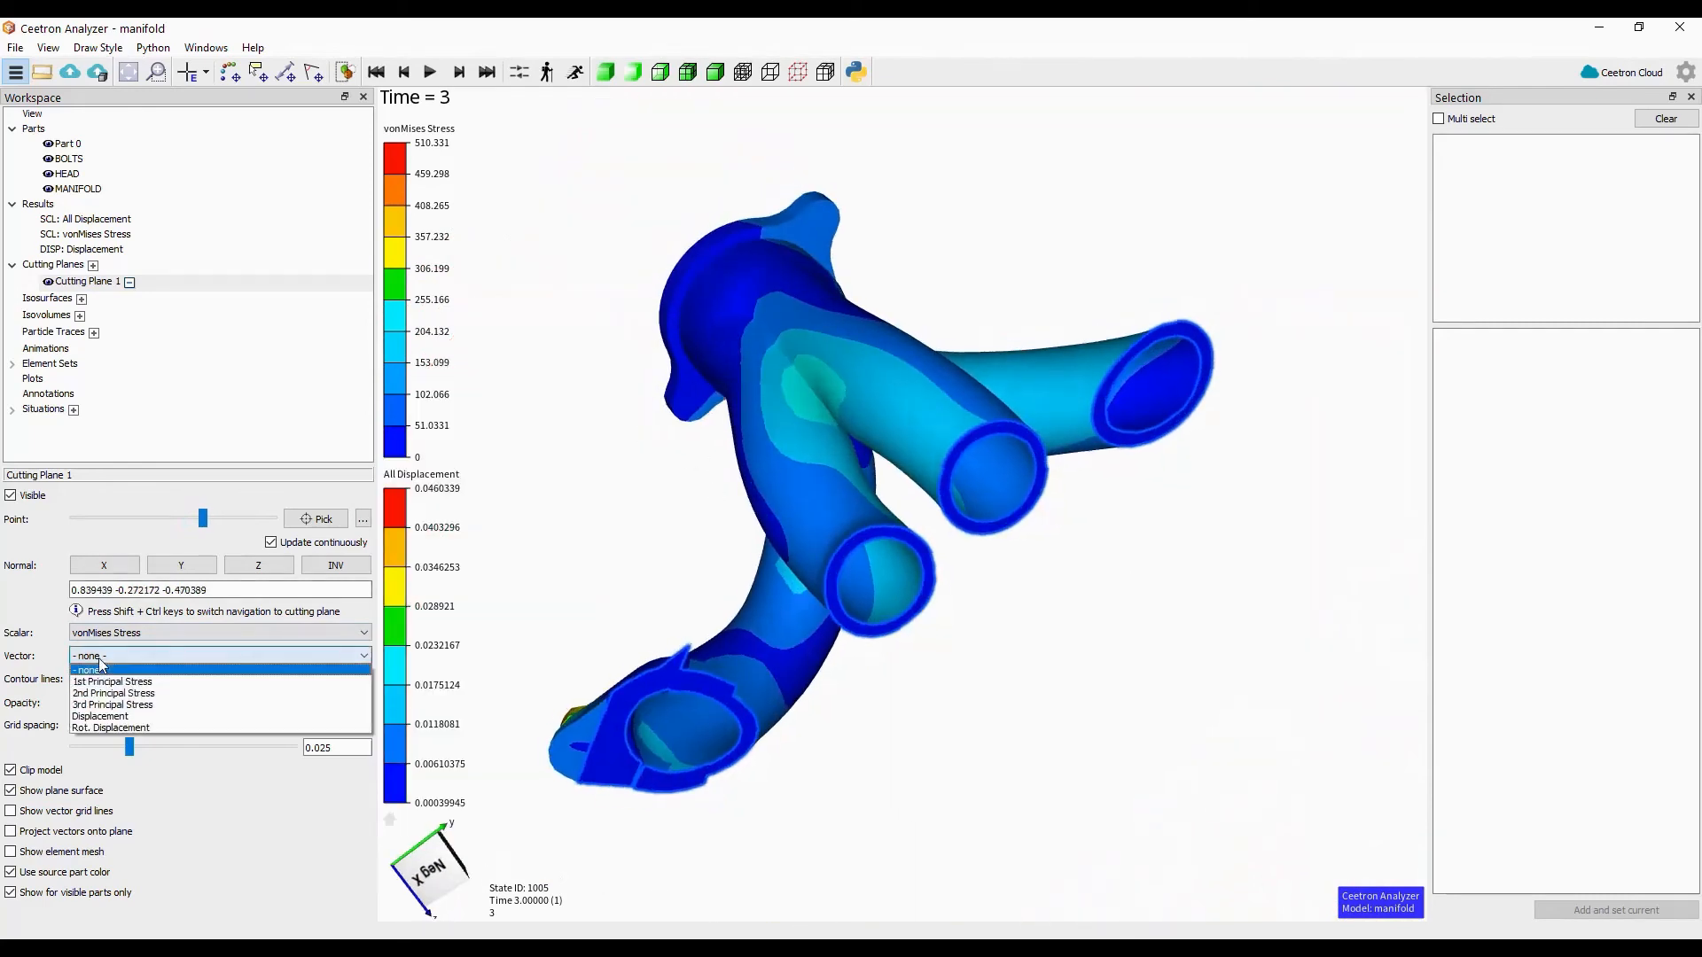
pyautogui.click(101, 716)
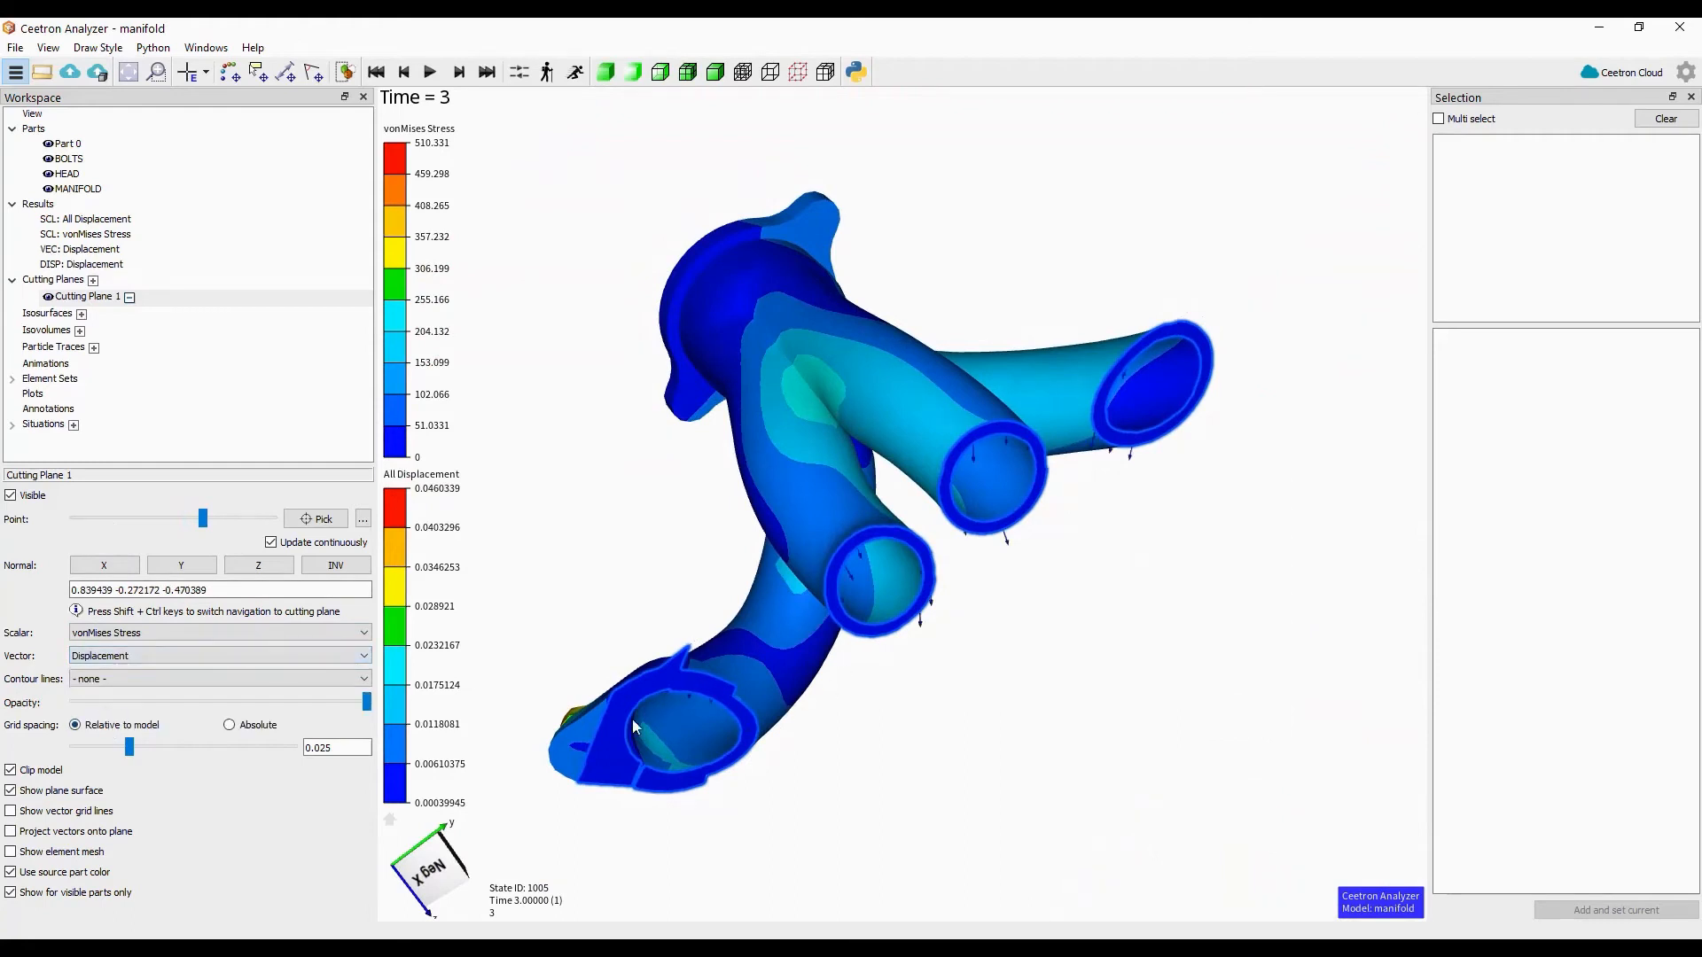
pyautogui.moveTo(720, 596); pyautogui.dragTo(758, 521)
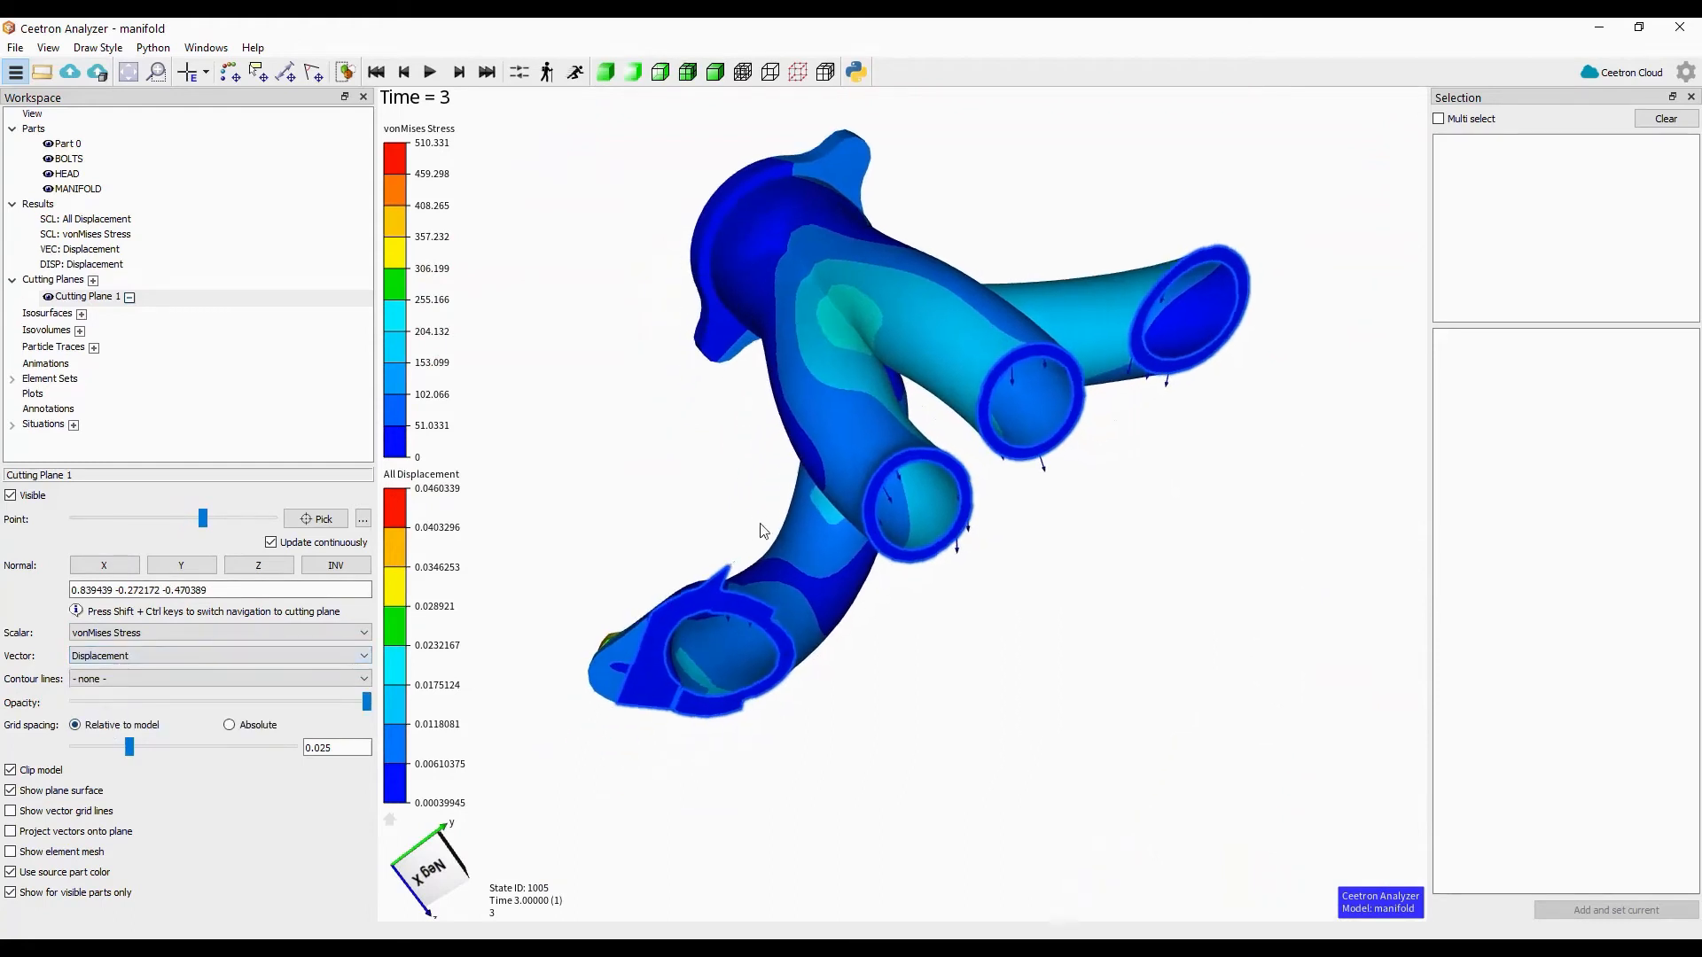
pyautogui.moveTo(130, 747); pyautogui.dragTo(89, 751)
# - Try vonMises Stress and Temperature as the contour line results on Cutting Plane 1
pyautogui.click(95, 680)
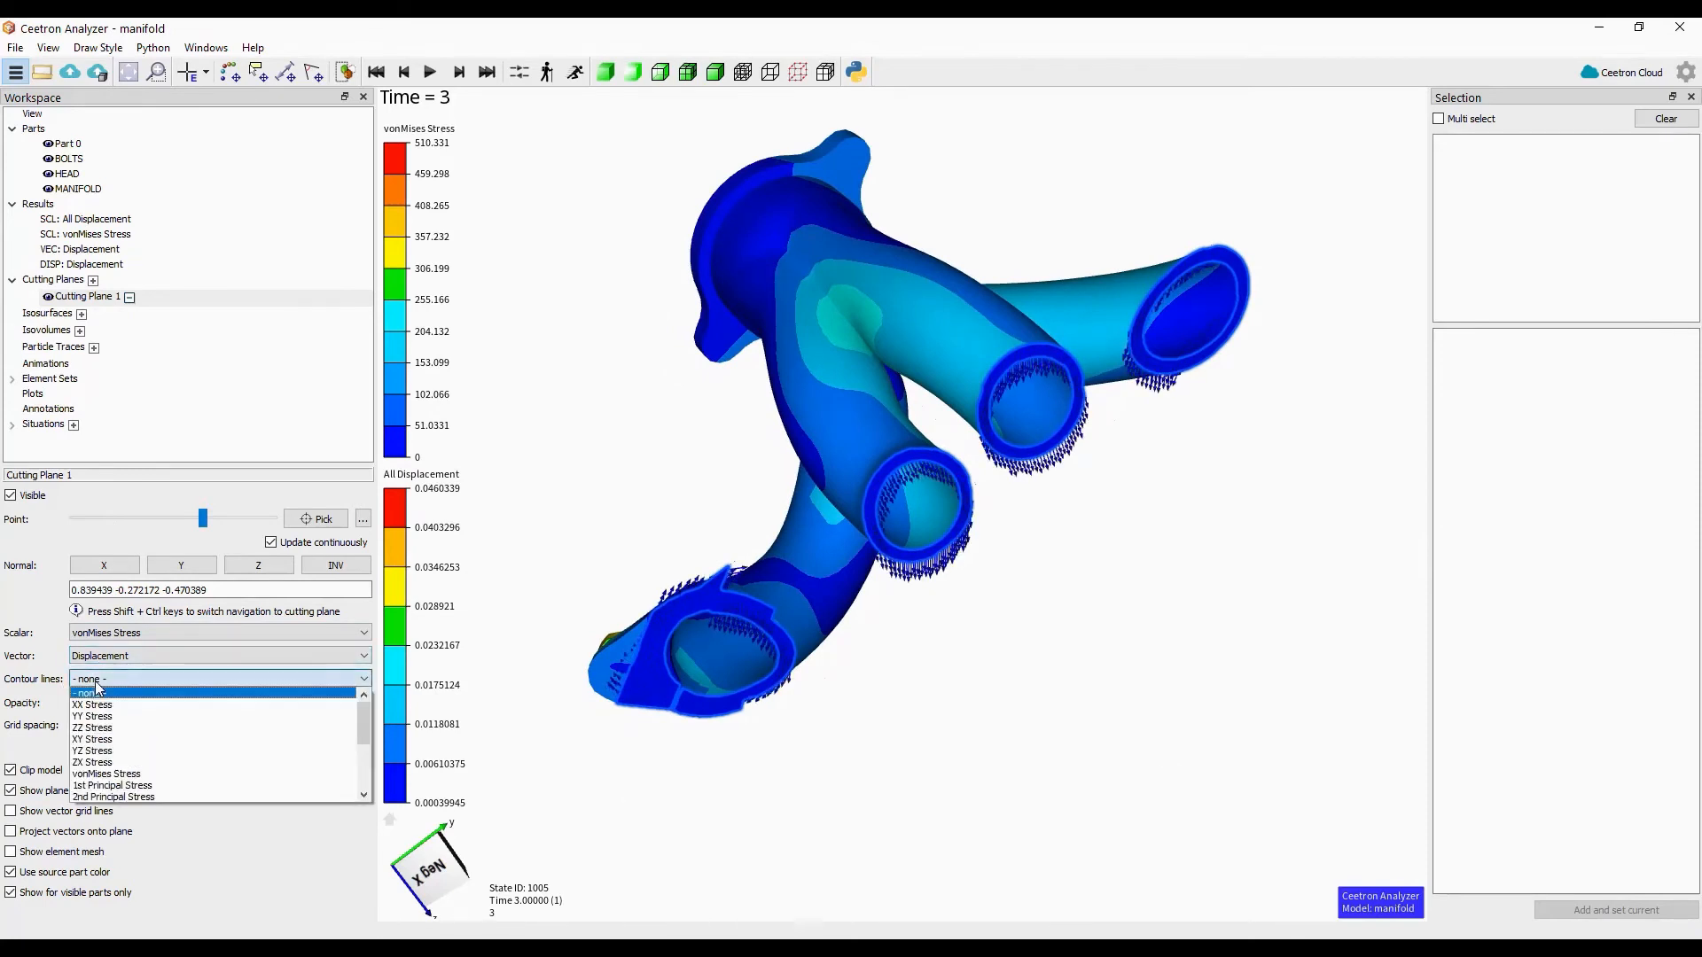
pyautogui.click(133, 775)
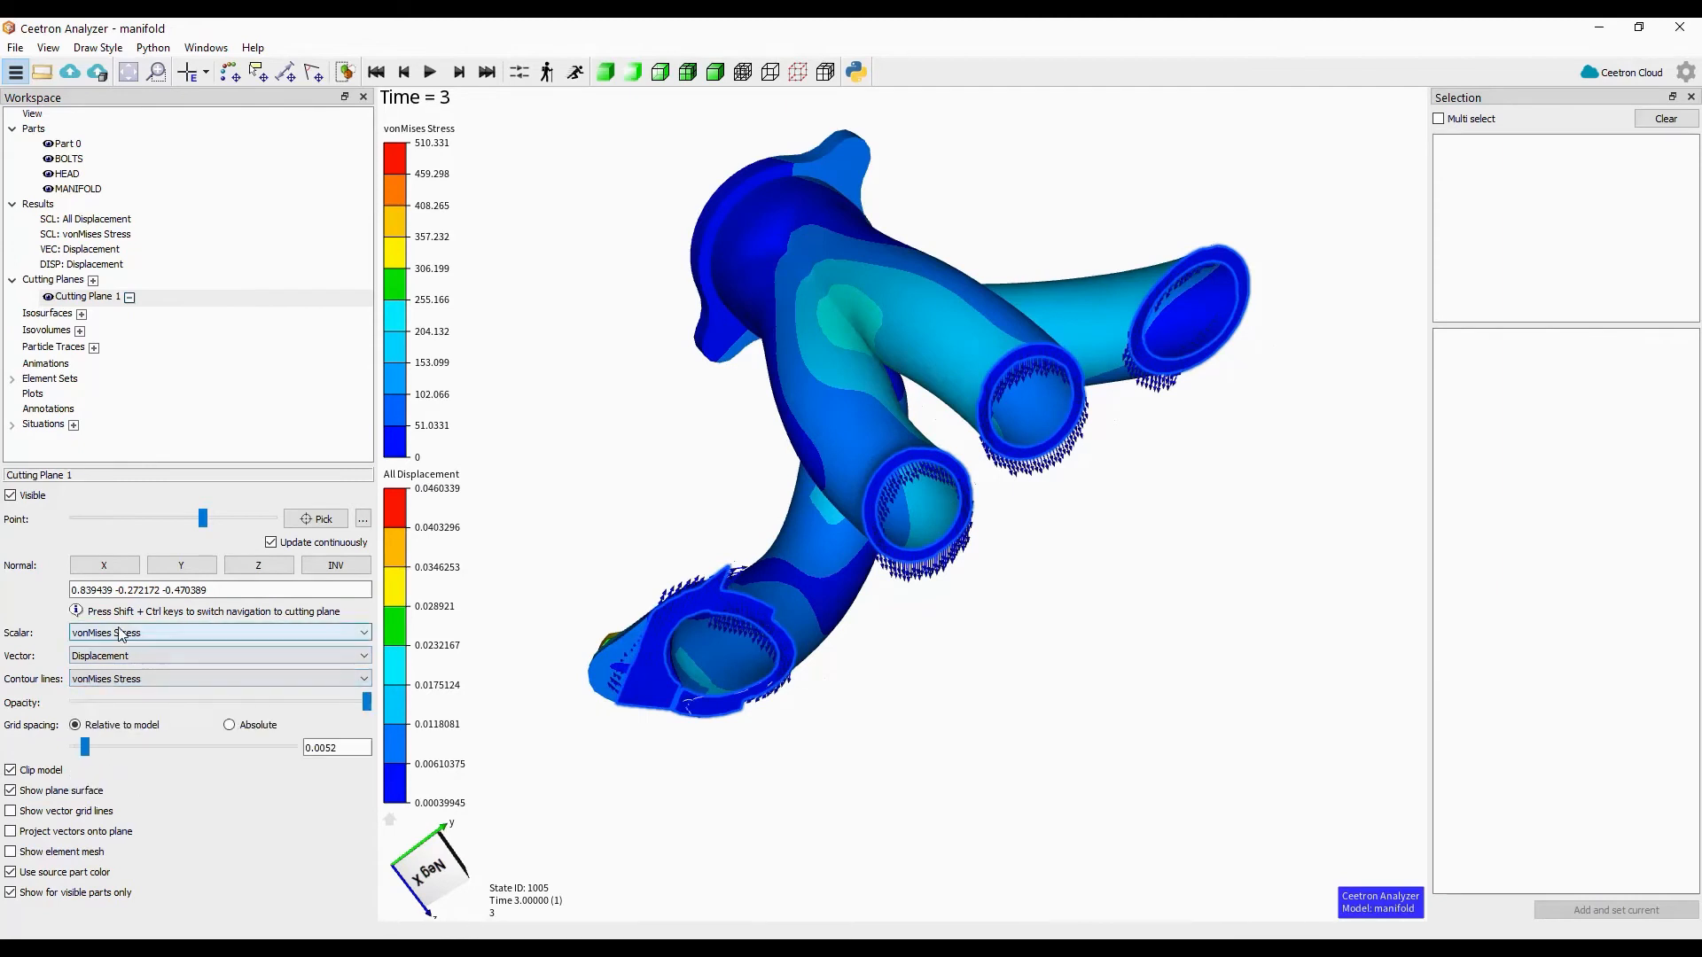
pyautogui.click(96, 680)
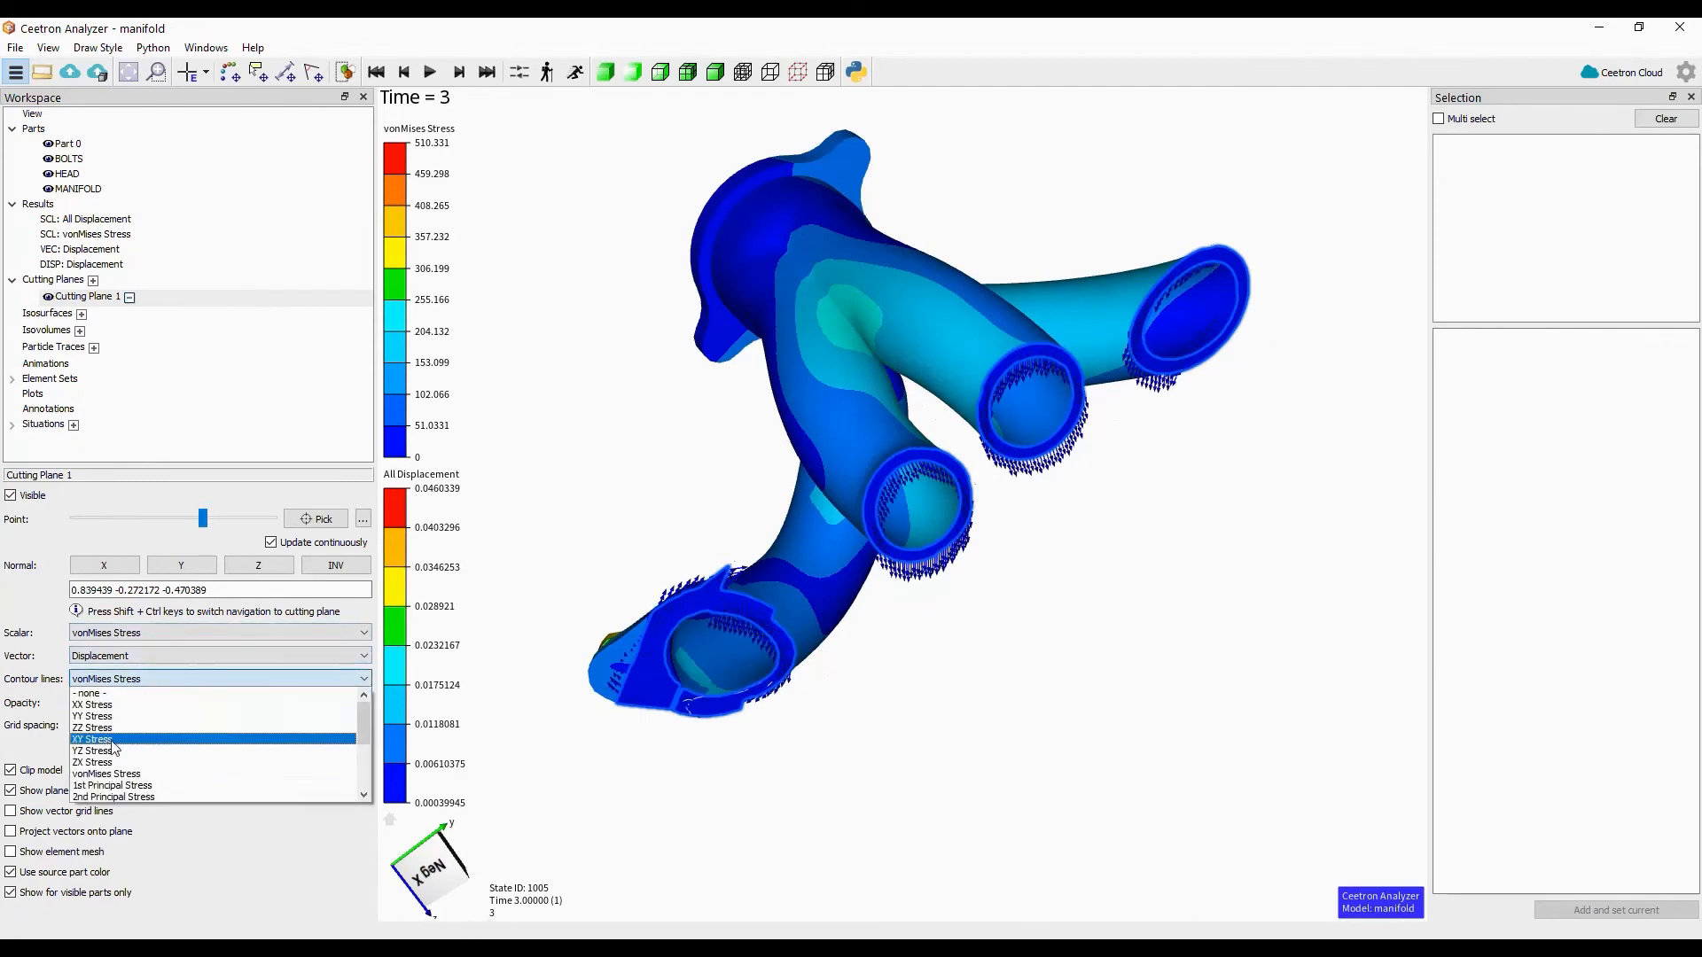
pyautogui.scroll(-2, 124, 772)
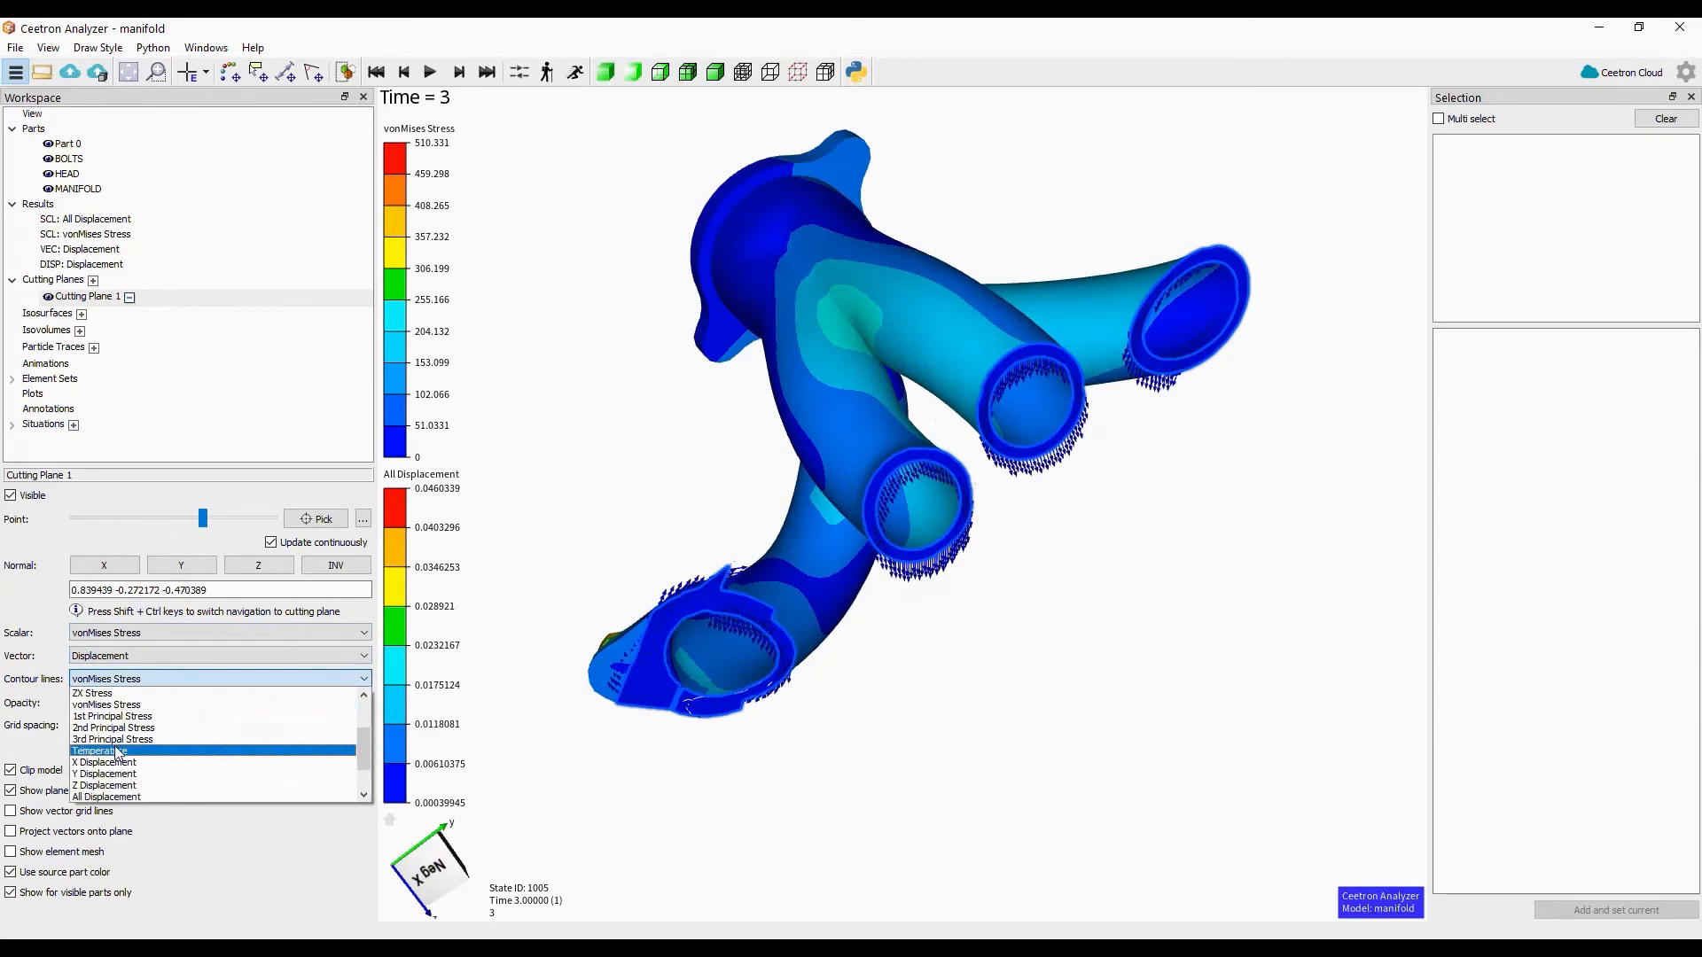
pyautogui.click(116, 751)
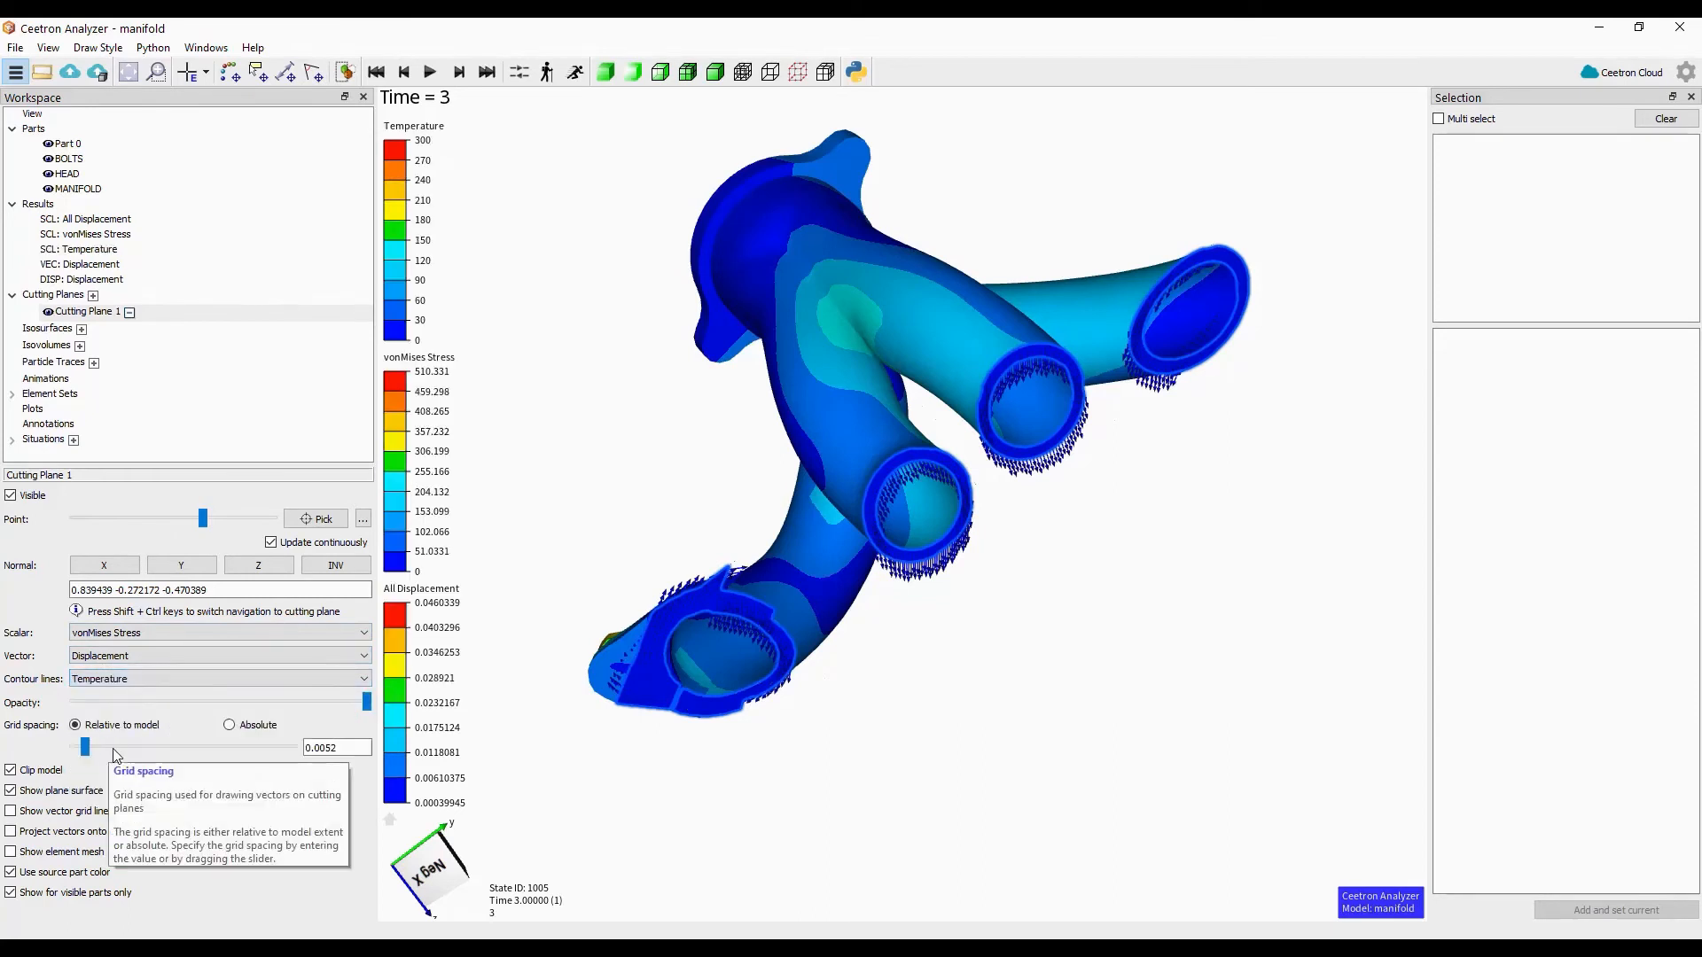
# - Set the cutting plane's contour lines to Y Displacement
pyautogui.click(103, 679)
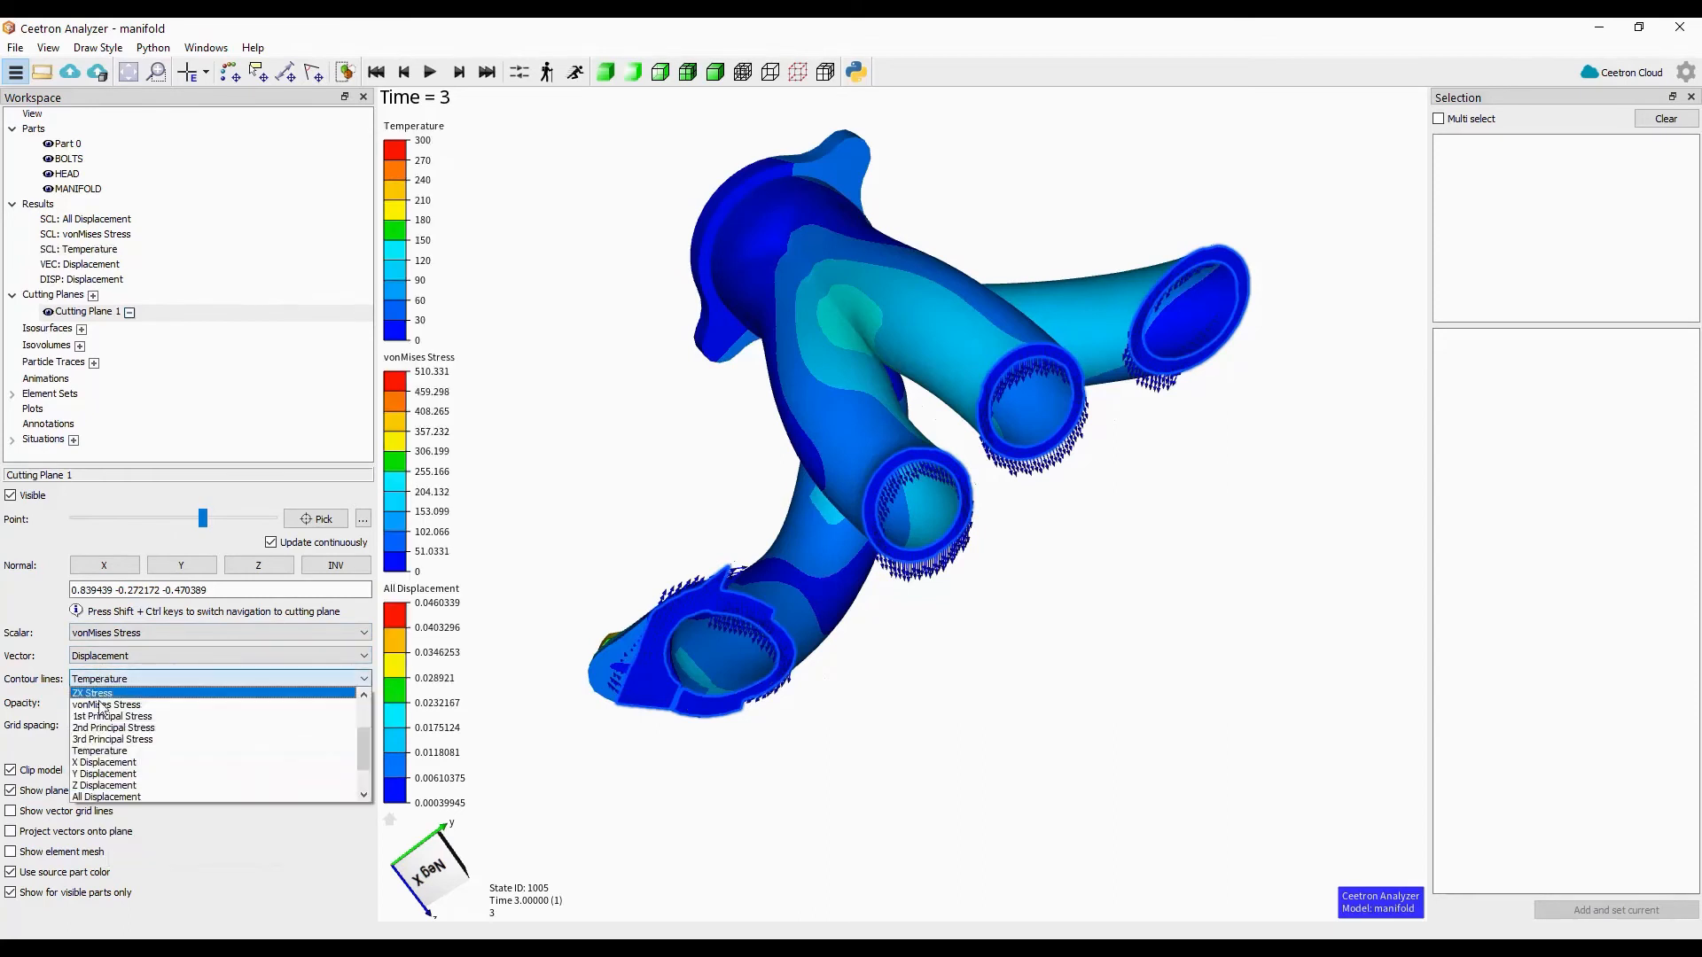
pyautogui.click(110, 774)
pyautogui.moveTo(800, 418); pyautogui.dragTo(780, 333)
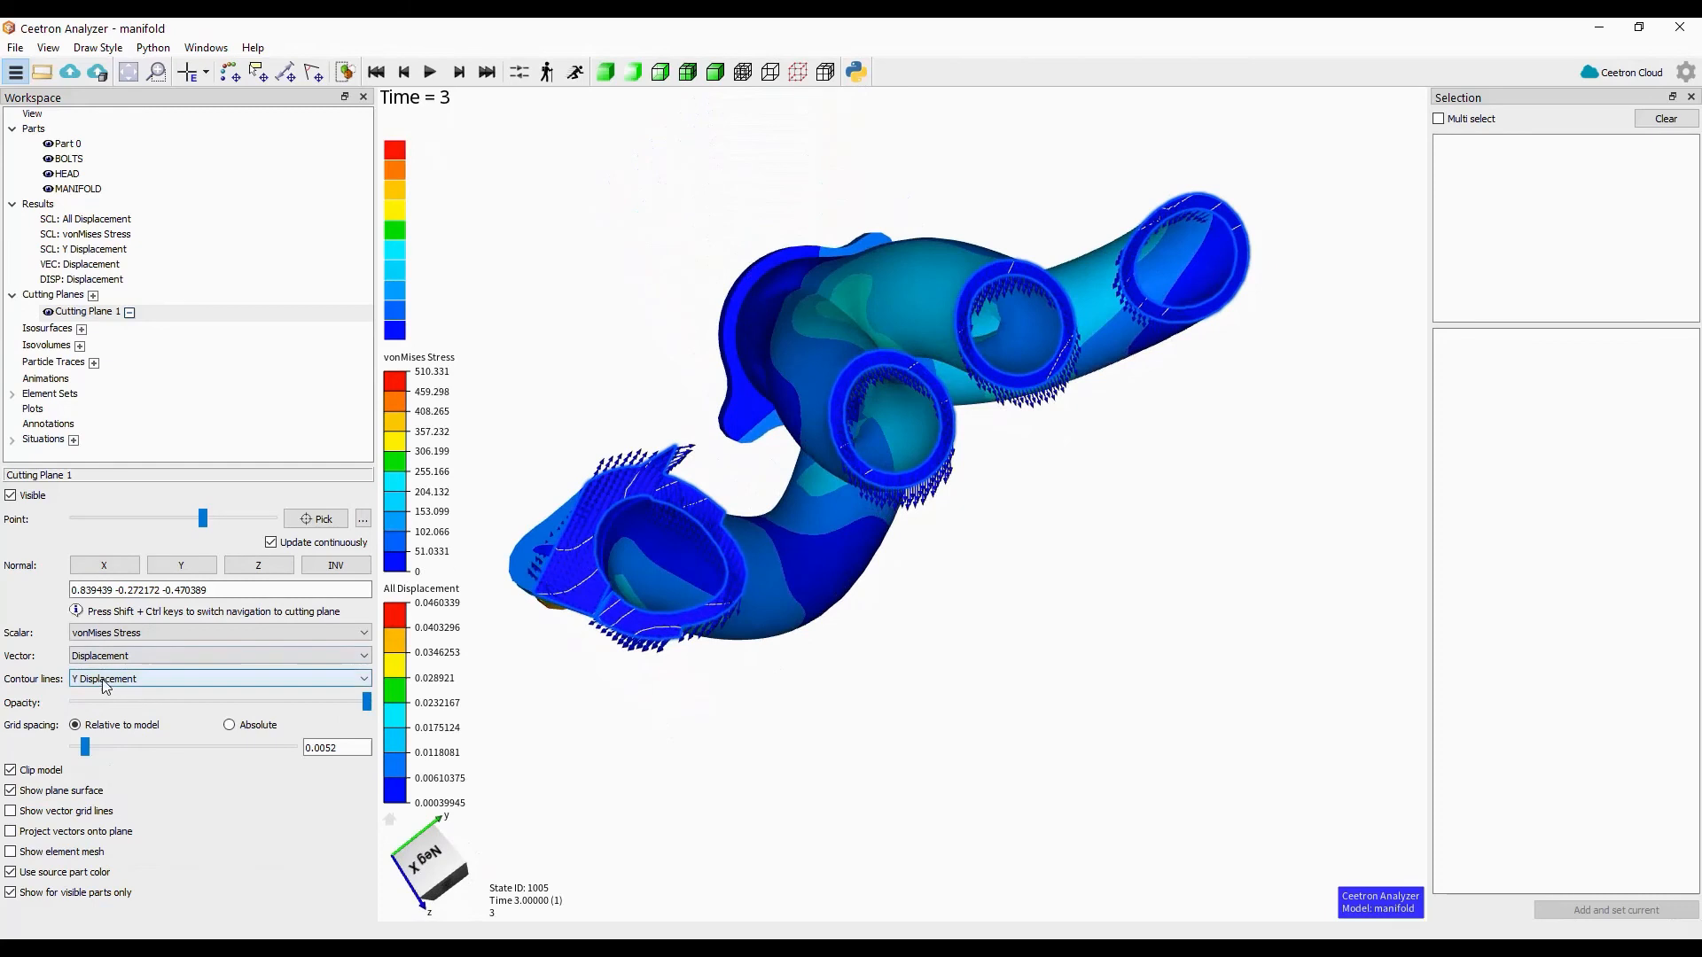
pyautogui.click(228, 678)
pyautogui.click(647, 795)
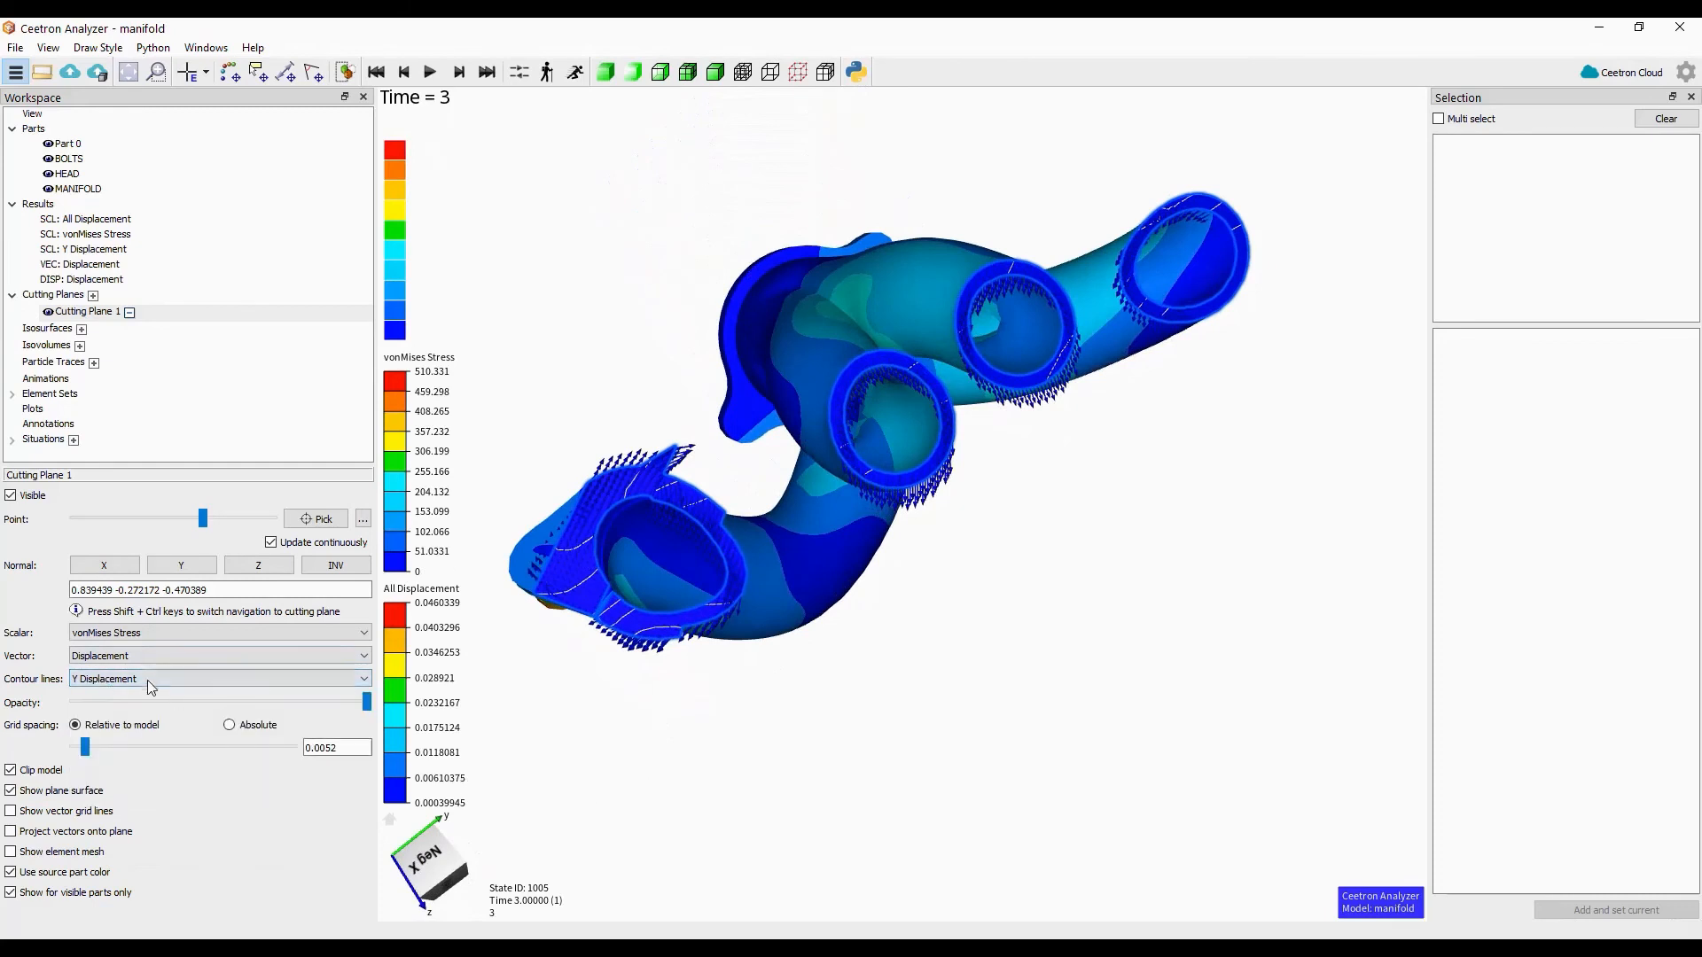
# - Lower the cutting plane's opacity to roughly one fifth and inspect the cut flange close up
pyautogui.moveTo(367, 702); pyautogui.dragTo(133, 702)
pyautogui.moveTo(627, 349); pyautogui.dragTo(794, 405)
pyautogui.scroll(5, 660, 599)
pyautogui.moveTo(709, 538); pyautogui.dragTo(978, 412)
pyautogui.scroll(5, 823, 478)
pyautogui.moveTo(811, 469); pyautogui.dragTo(850, 282)
pyautogui.scroll(-2, 850, 282)
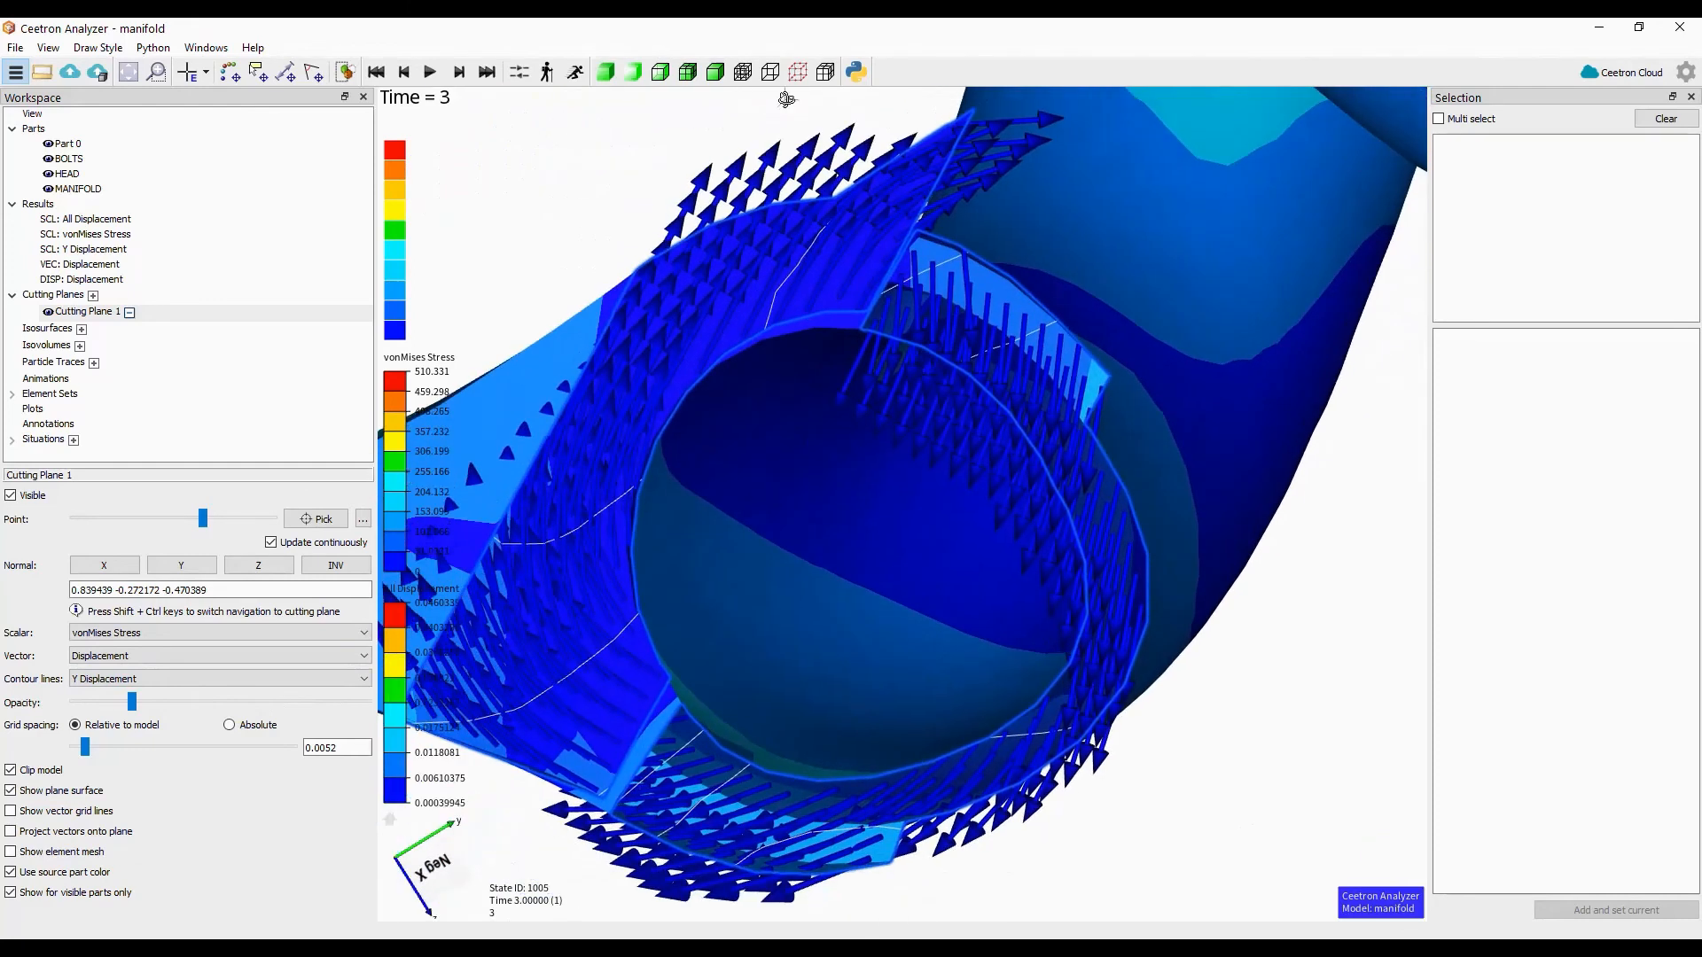
pyautogui.moveTo(737, 91); pyautogui.dragTo(868, 131, button='right')
pyautogui.scroll(-4, 811, 263)
pyautogui.moveTo(720, 341); pyautogui.dragTo(875, 374)
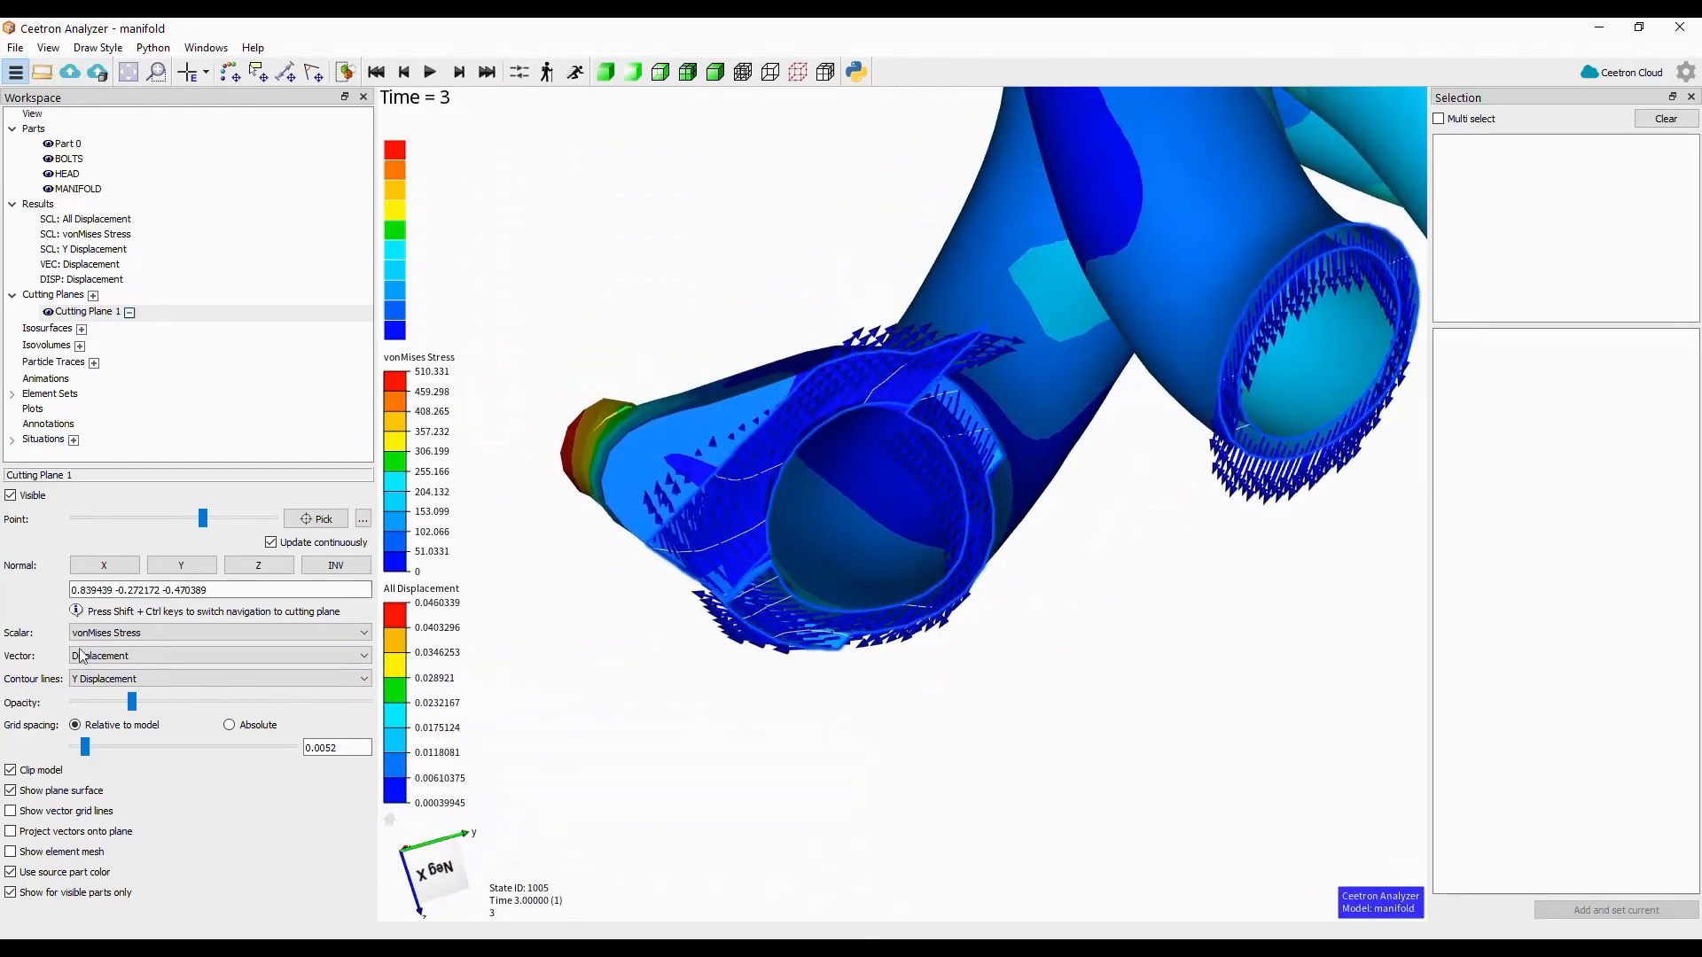
# - Toggle model clipping and the plane surface off and back on for Cutting Plane 1
pyautogui.click(10, 770)
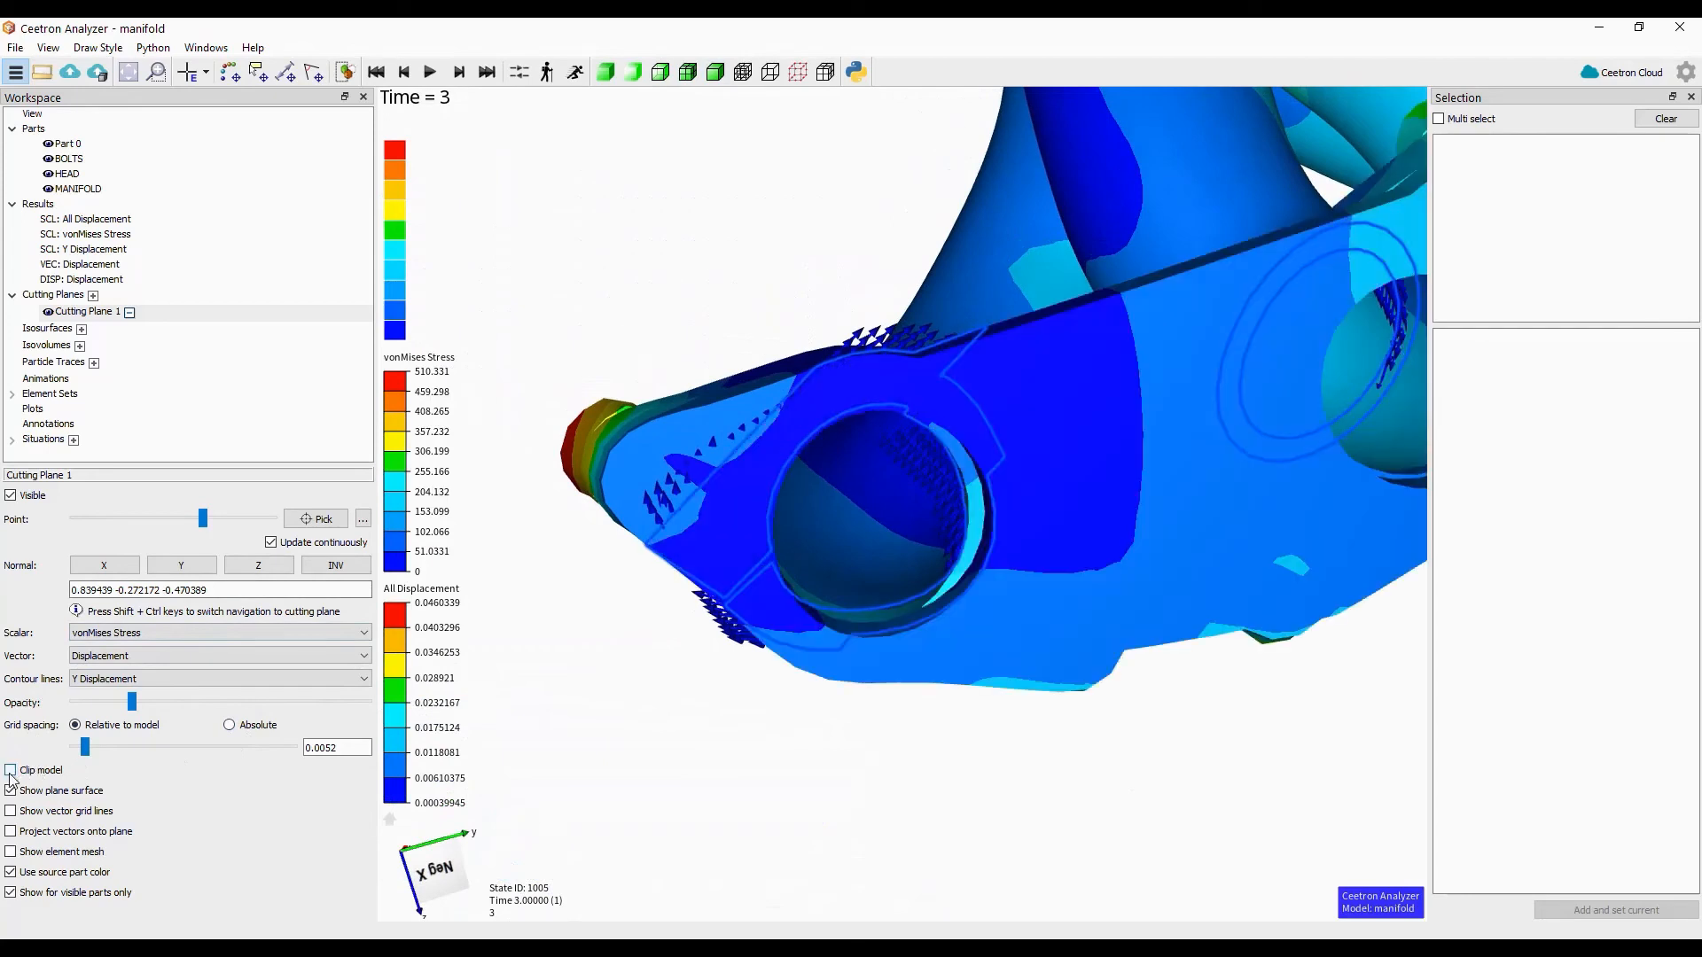
pyautogui.click(10, 771)
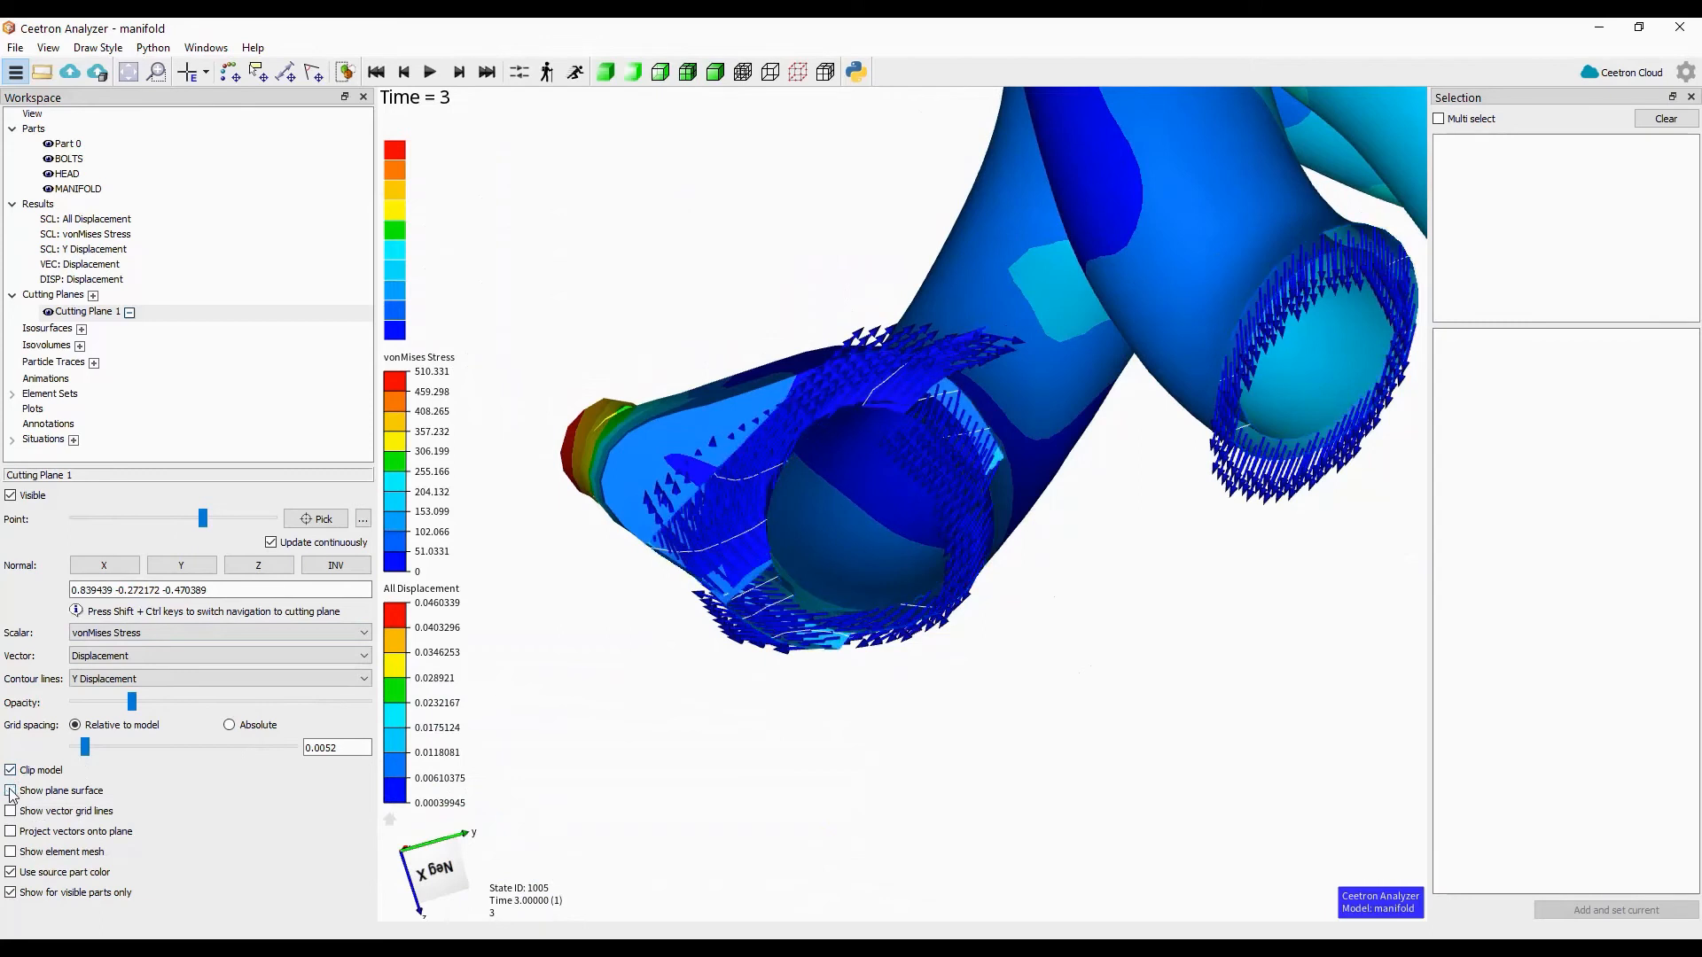
pyautogui.click(11, 791)
# - Show vector grid lines on the cutting plane and compare the section without vectors and with Displacement vectors
pyautogui.click(11, 812)
pyautogui.scroll(10, 869, 555)
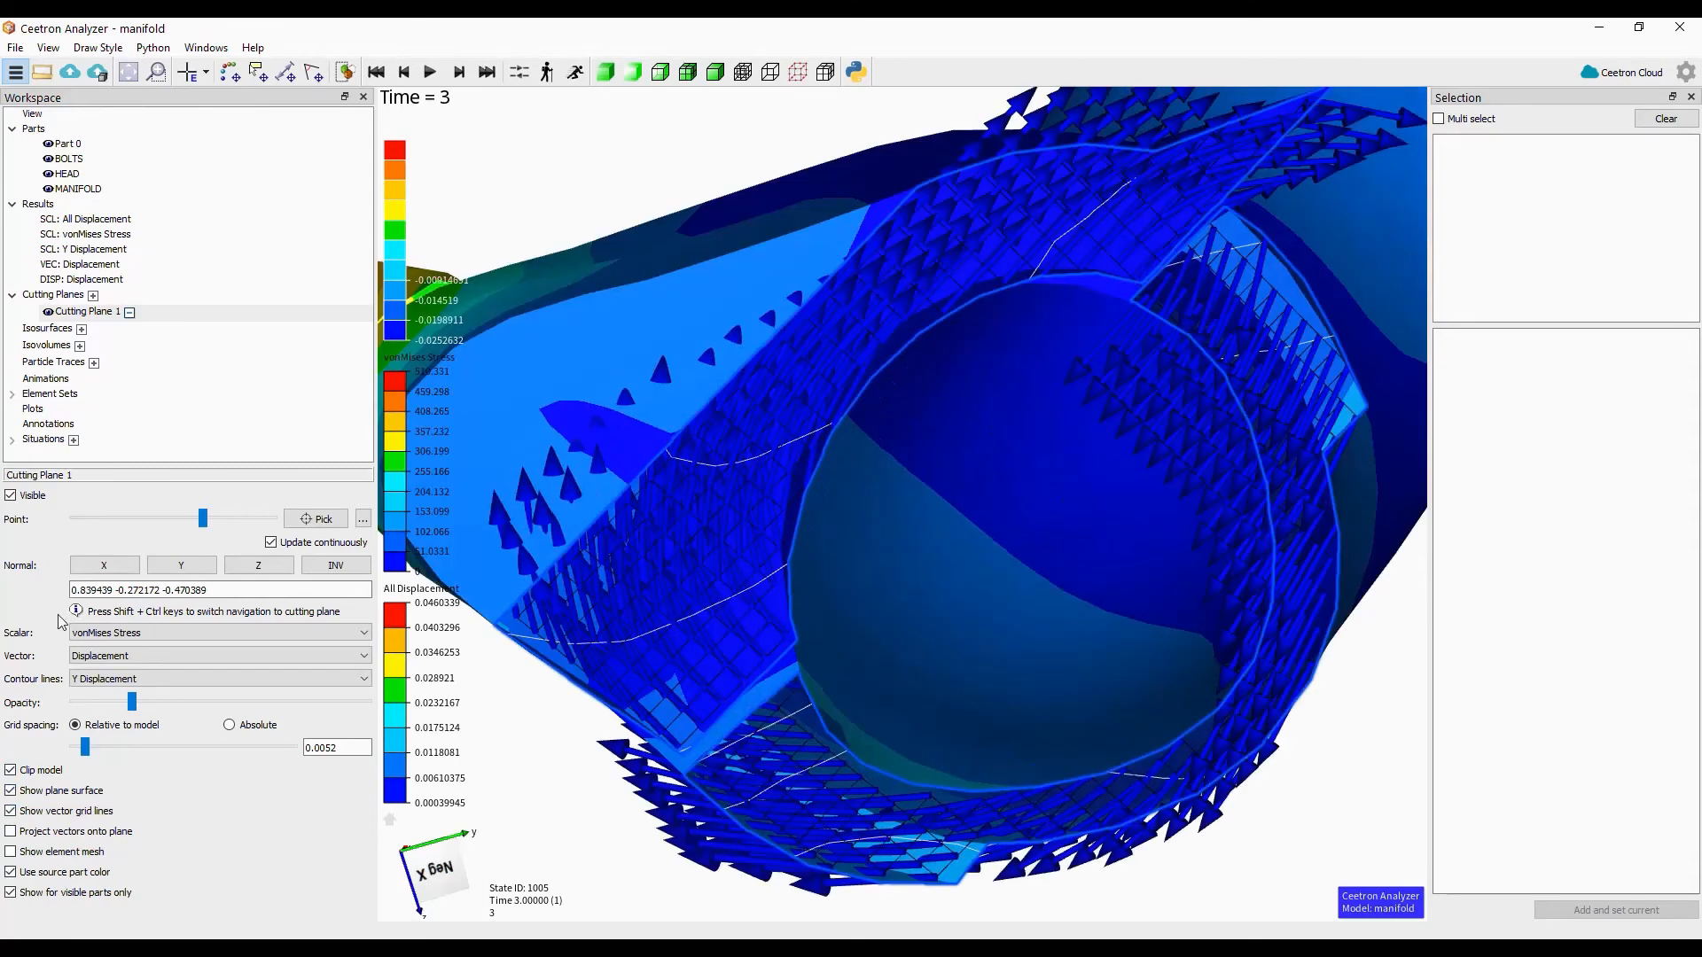
pyautogui.click(94, 655)
pyautogui.click(92, 670)
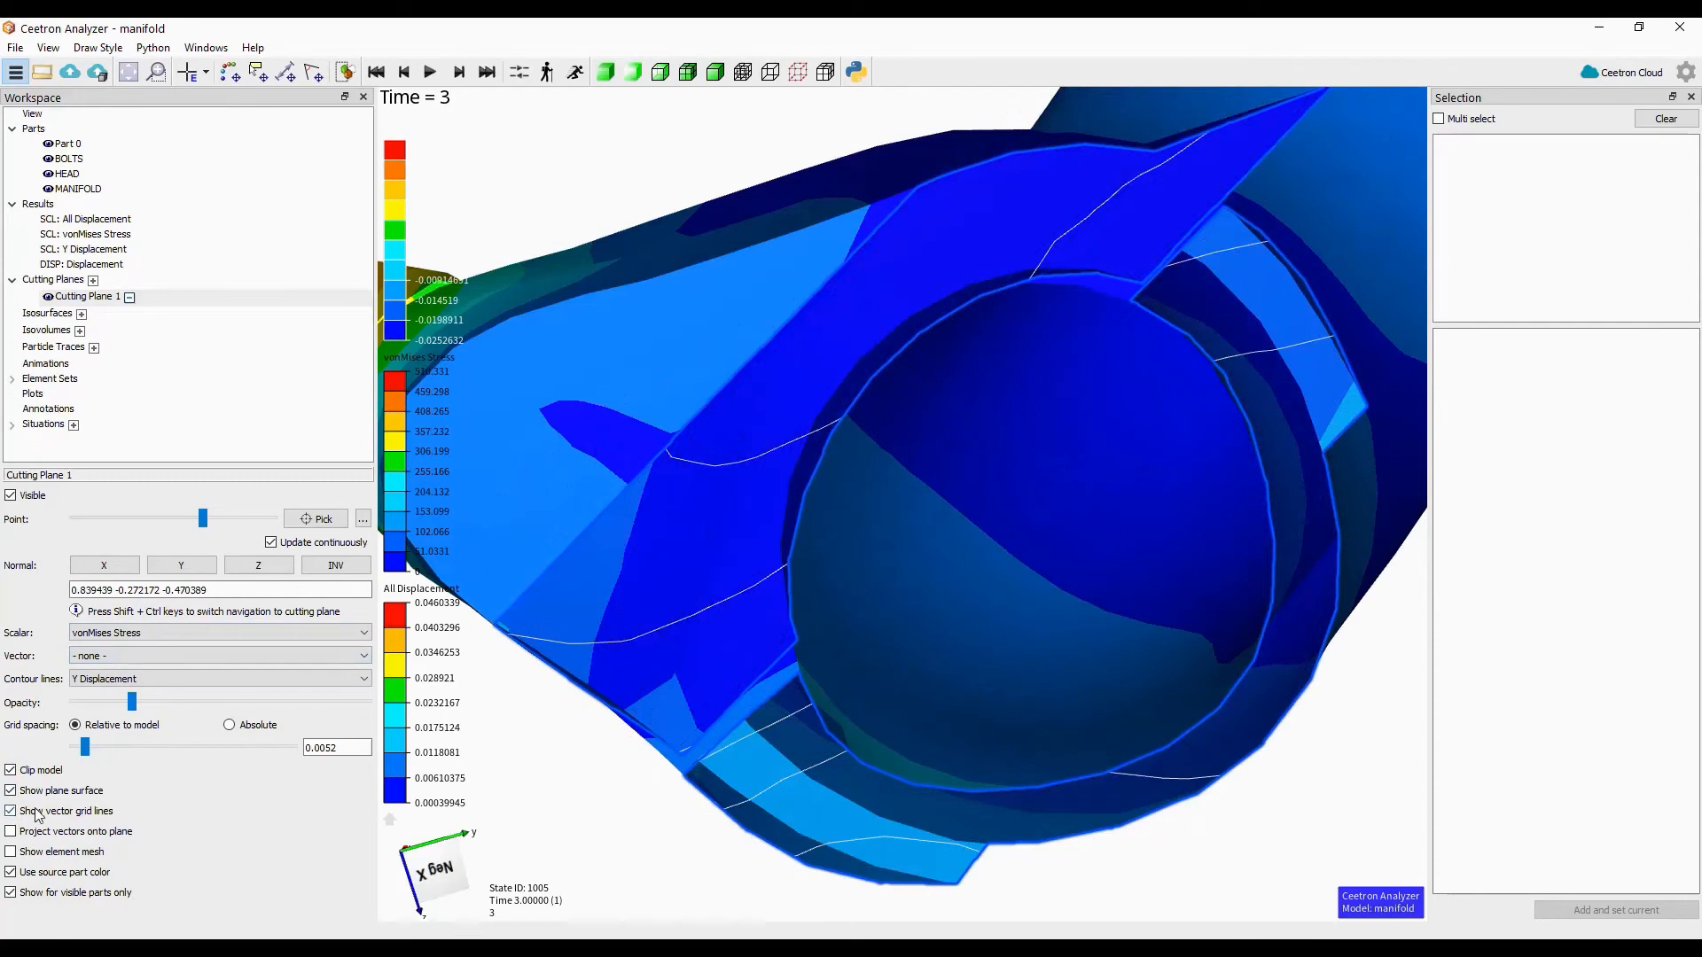
pyautogui.click(101, 659)
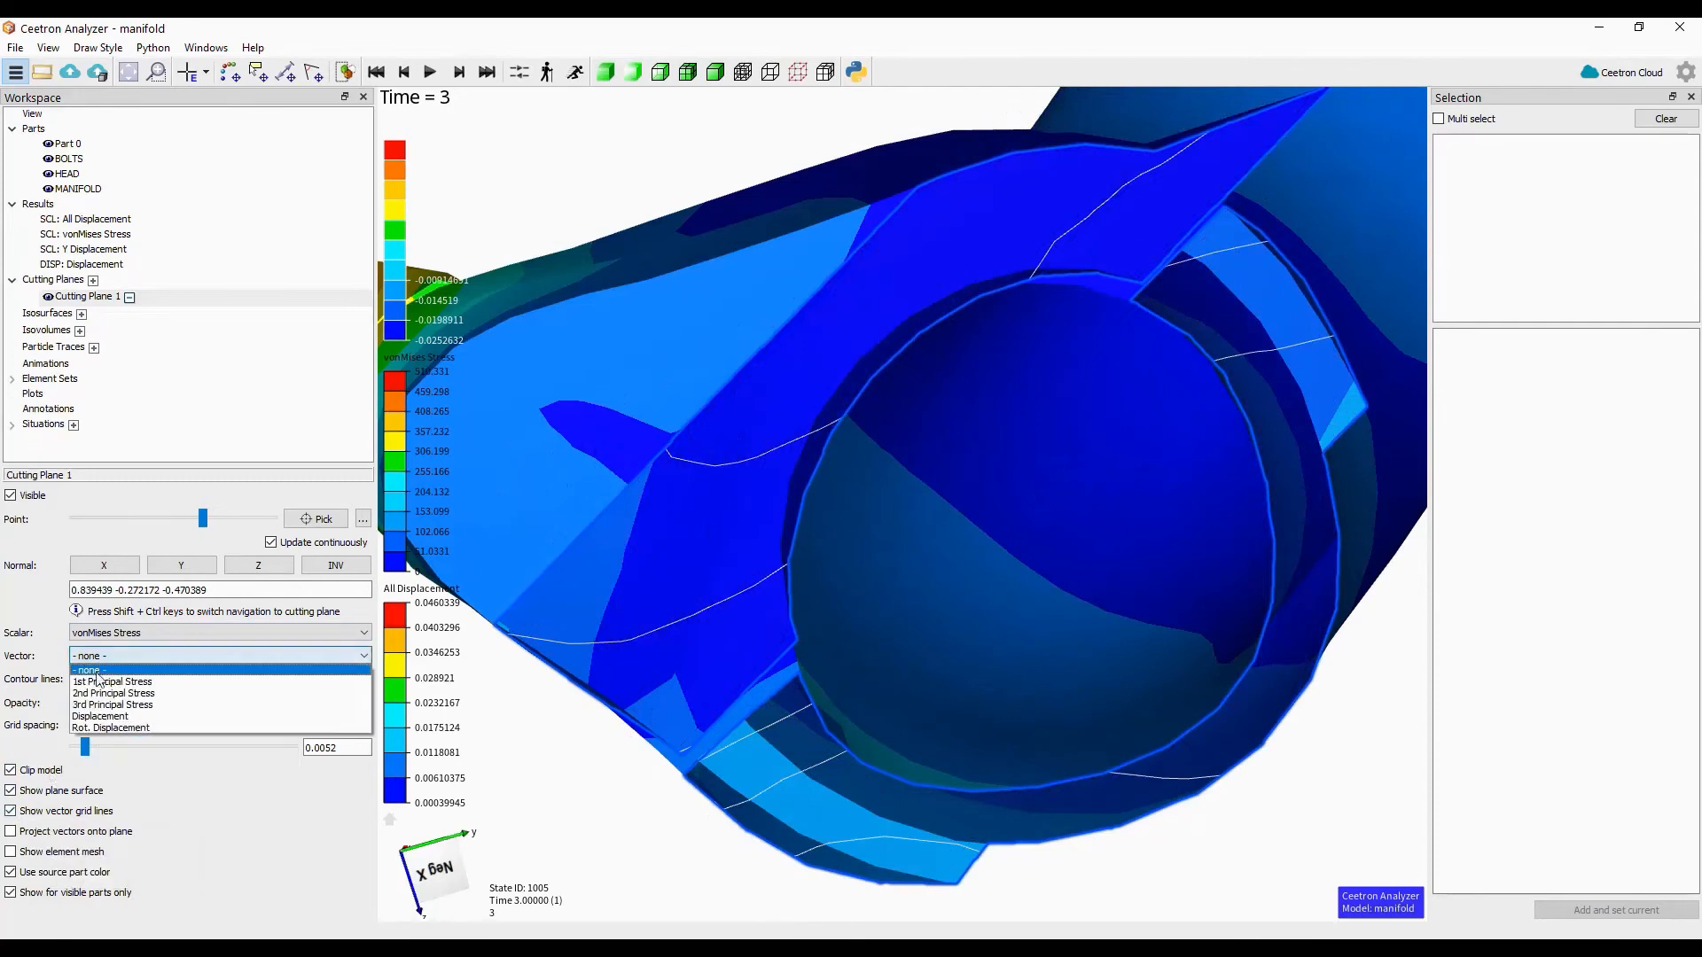
pyautogui.click(97, 716)
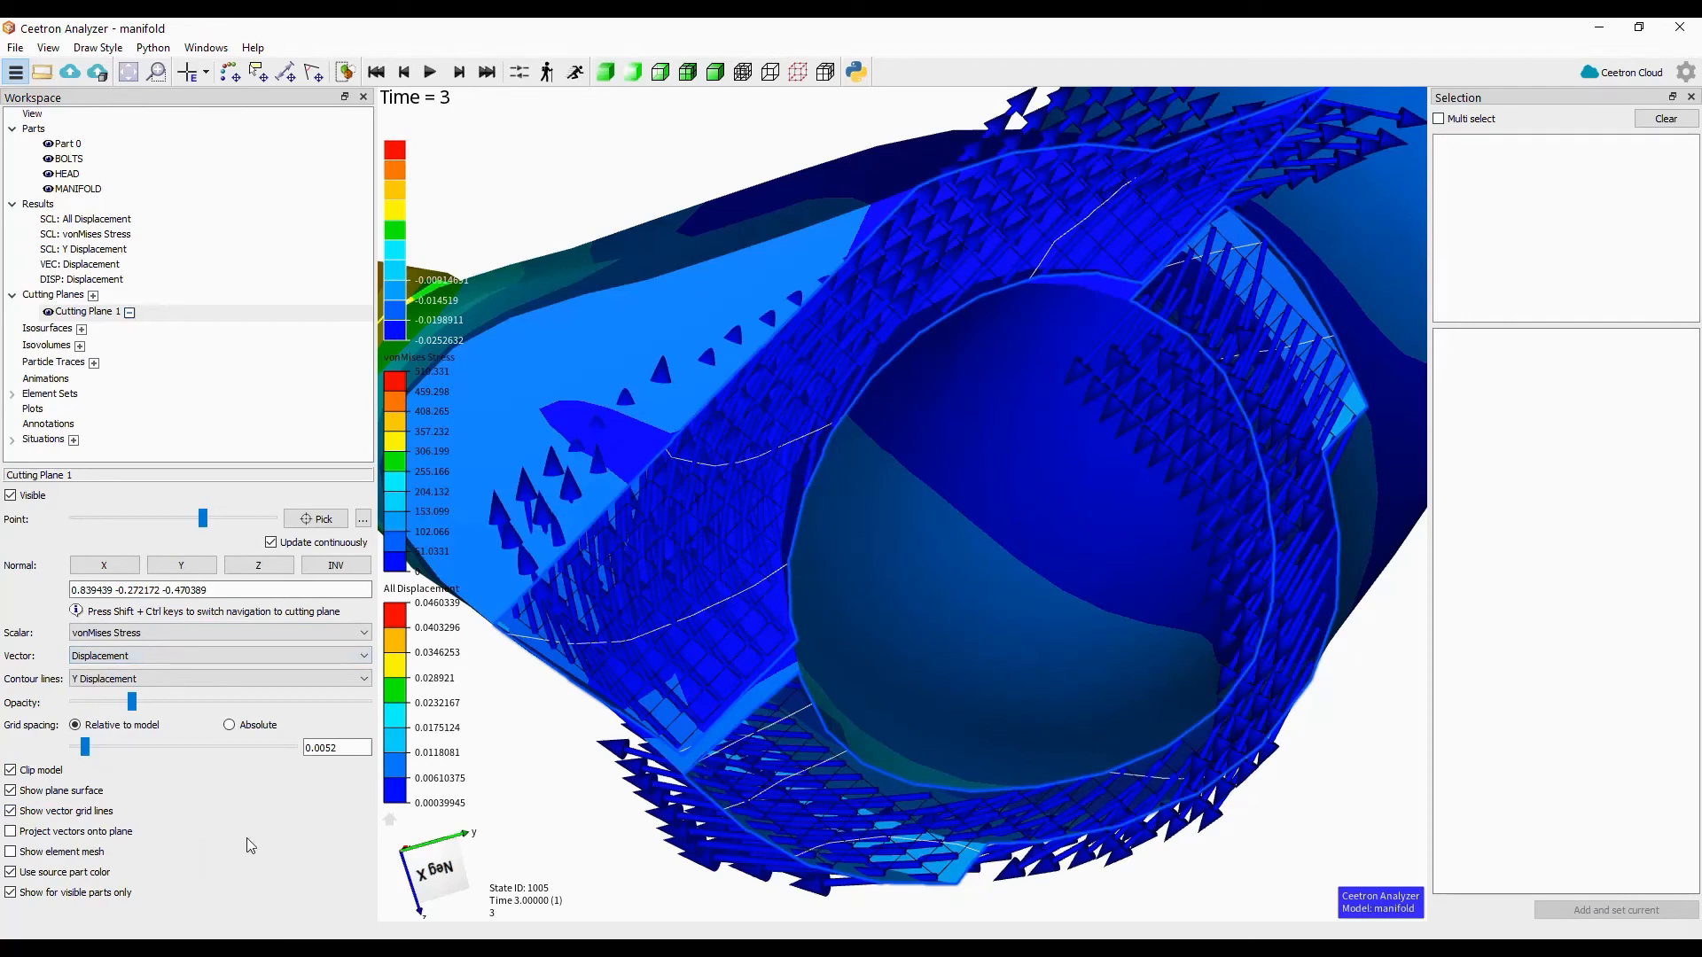
# - Hide the vector grid lines and try projecting the Displacement vectors onto the cutting plane
pyautogui.click(10, 811)
pyautogui.click(11, 831)
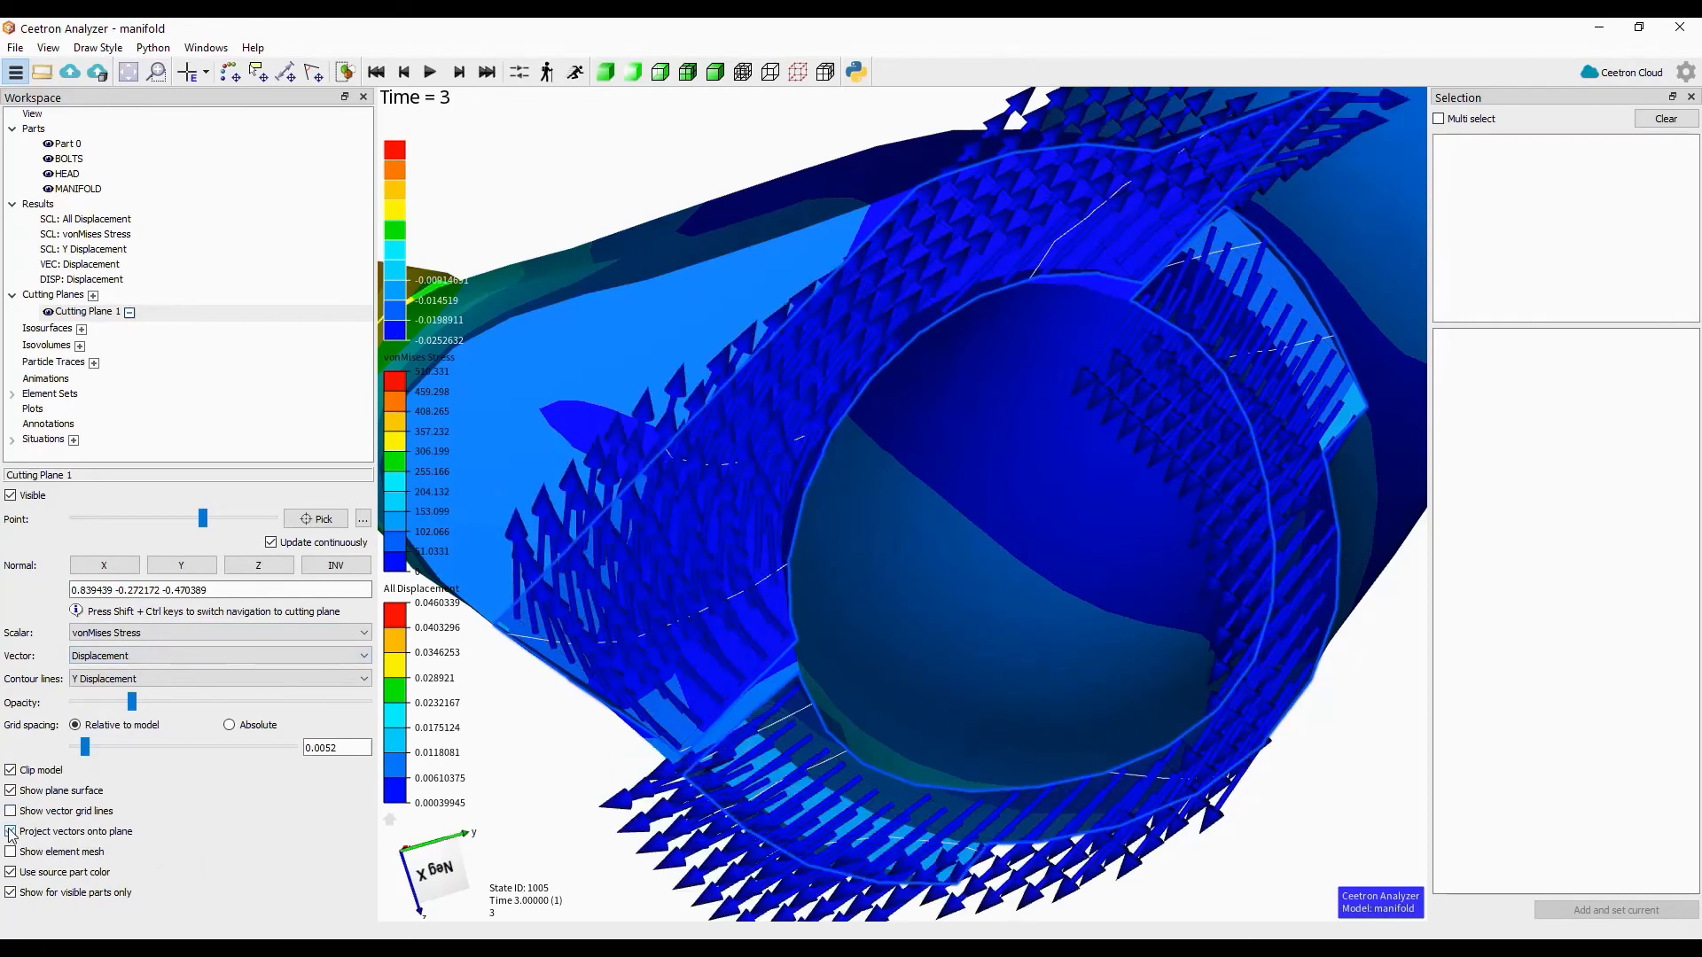
pyautogui.click(11, 831)
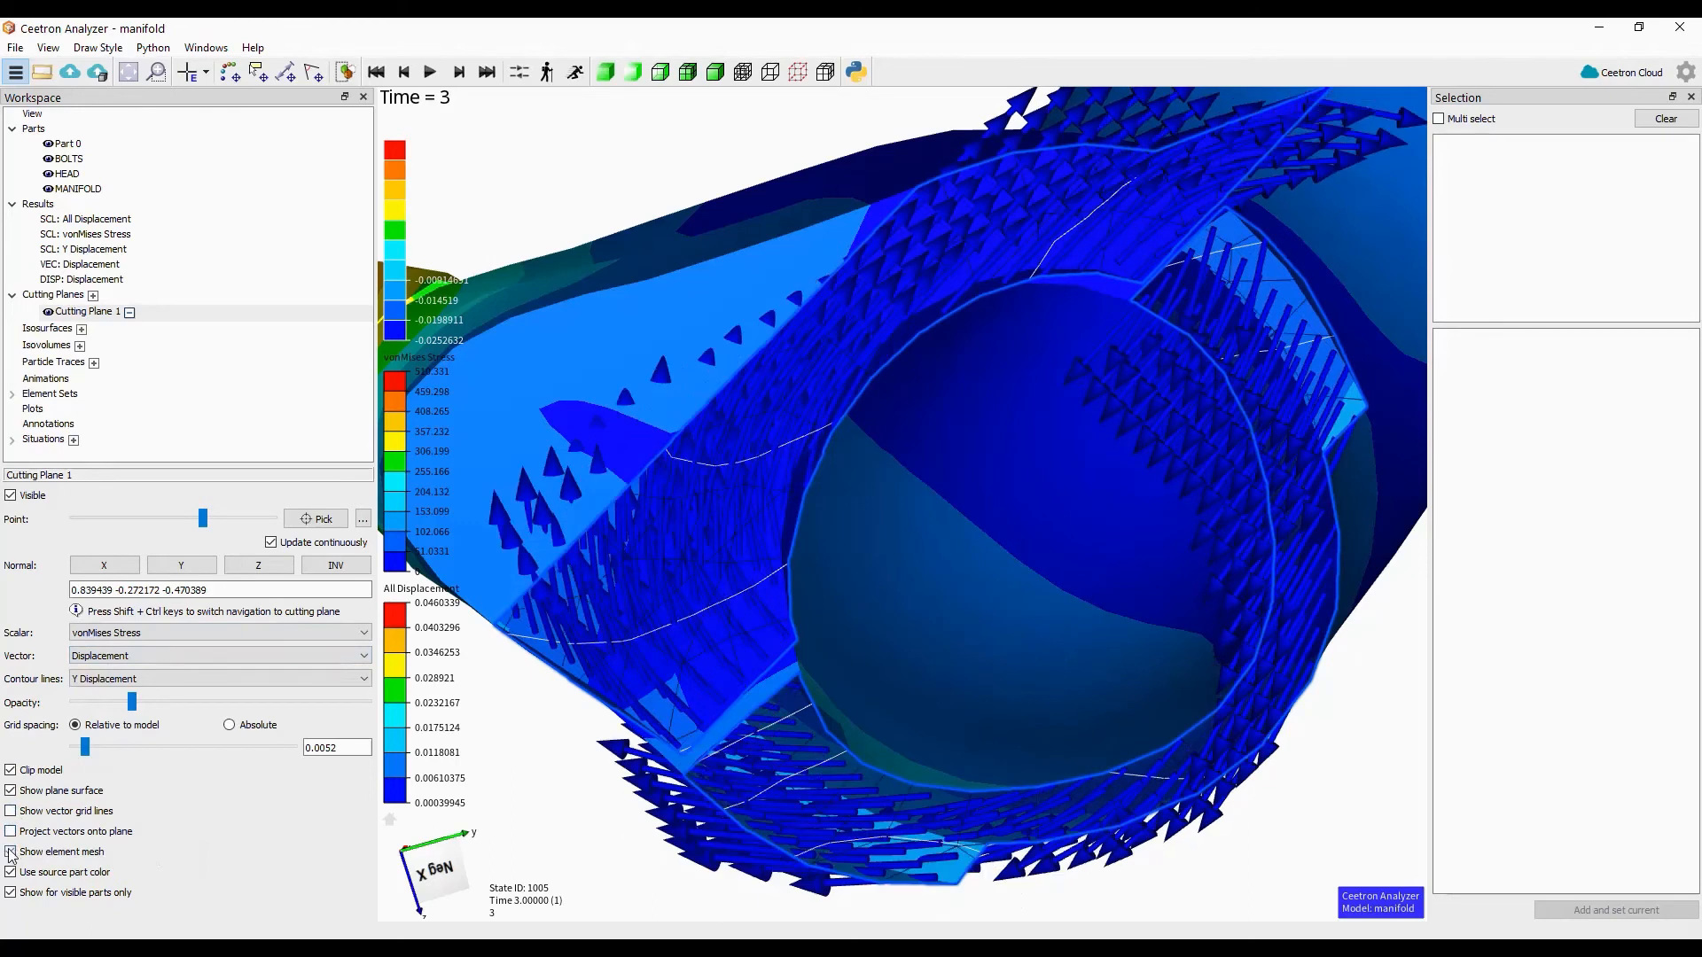
# - Show the element mesh on the cutting plane and set its vector result to none
pyautogui.click(11, 853)
pyautogui.click(109, 660)
pyautogui.click(177, 676)
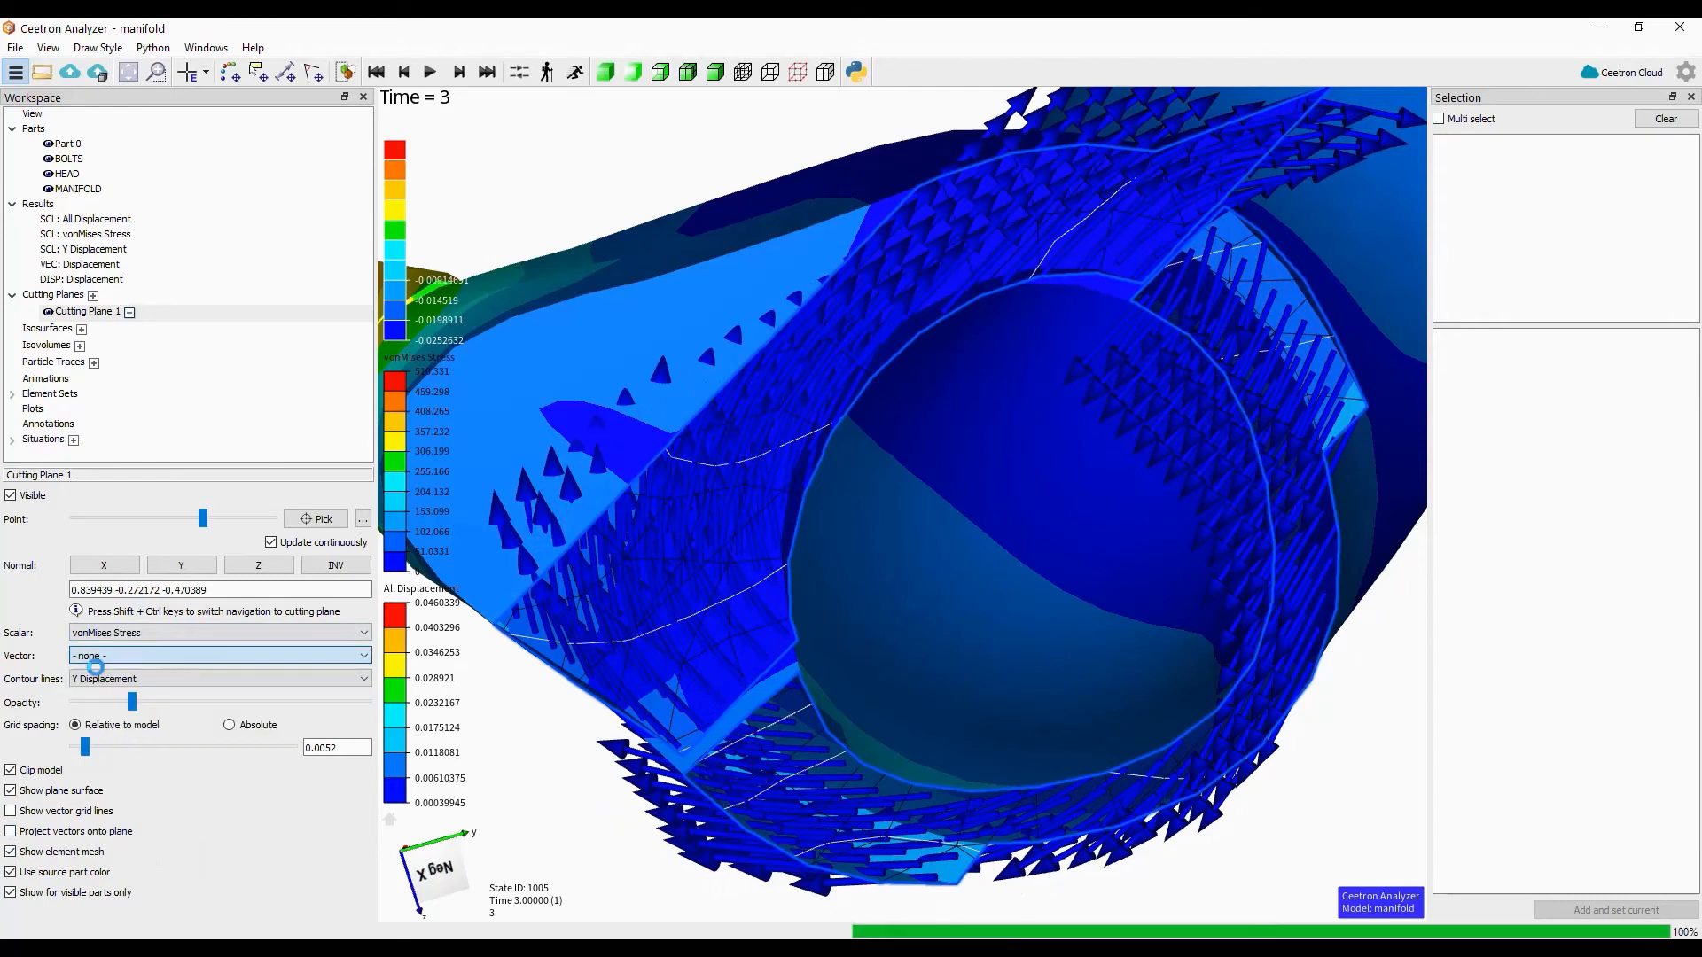
pyautogui.moveTo(706, 608); pyautogui.dragTo(783, 633)
pyautogui.scroll(-10, 782, 633)
pyautogui.moveTo(1149, 495); pyautogui.dragTo(649, 393)
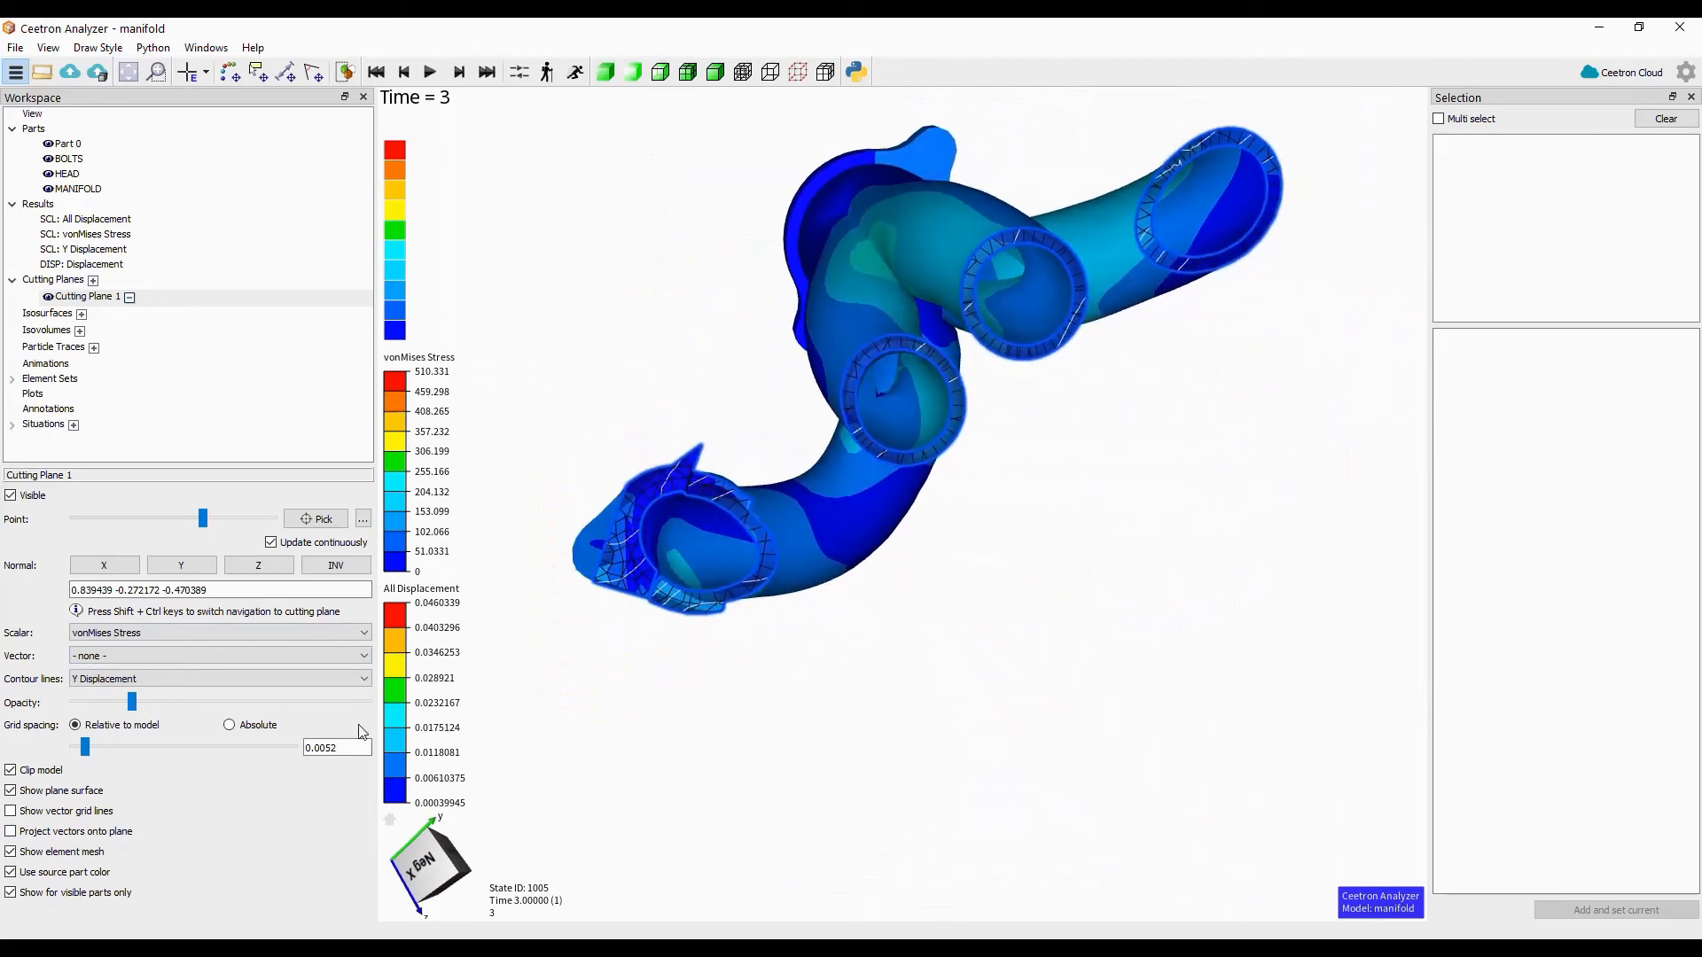
pyautogui.click(11, 893)
pyautogui.moveTo(710, 634); pyautogui.dragTo(875, 459)
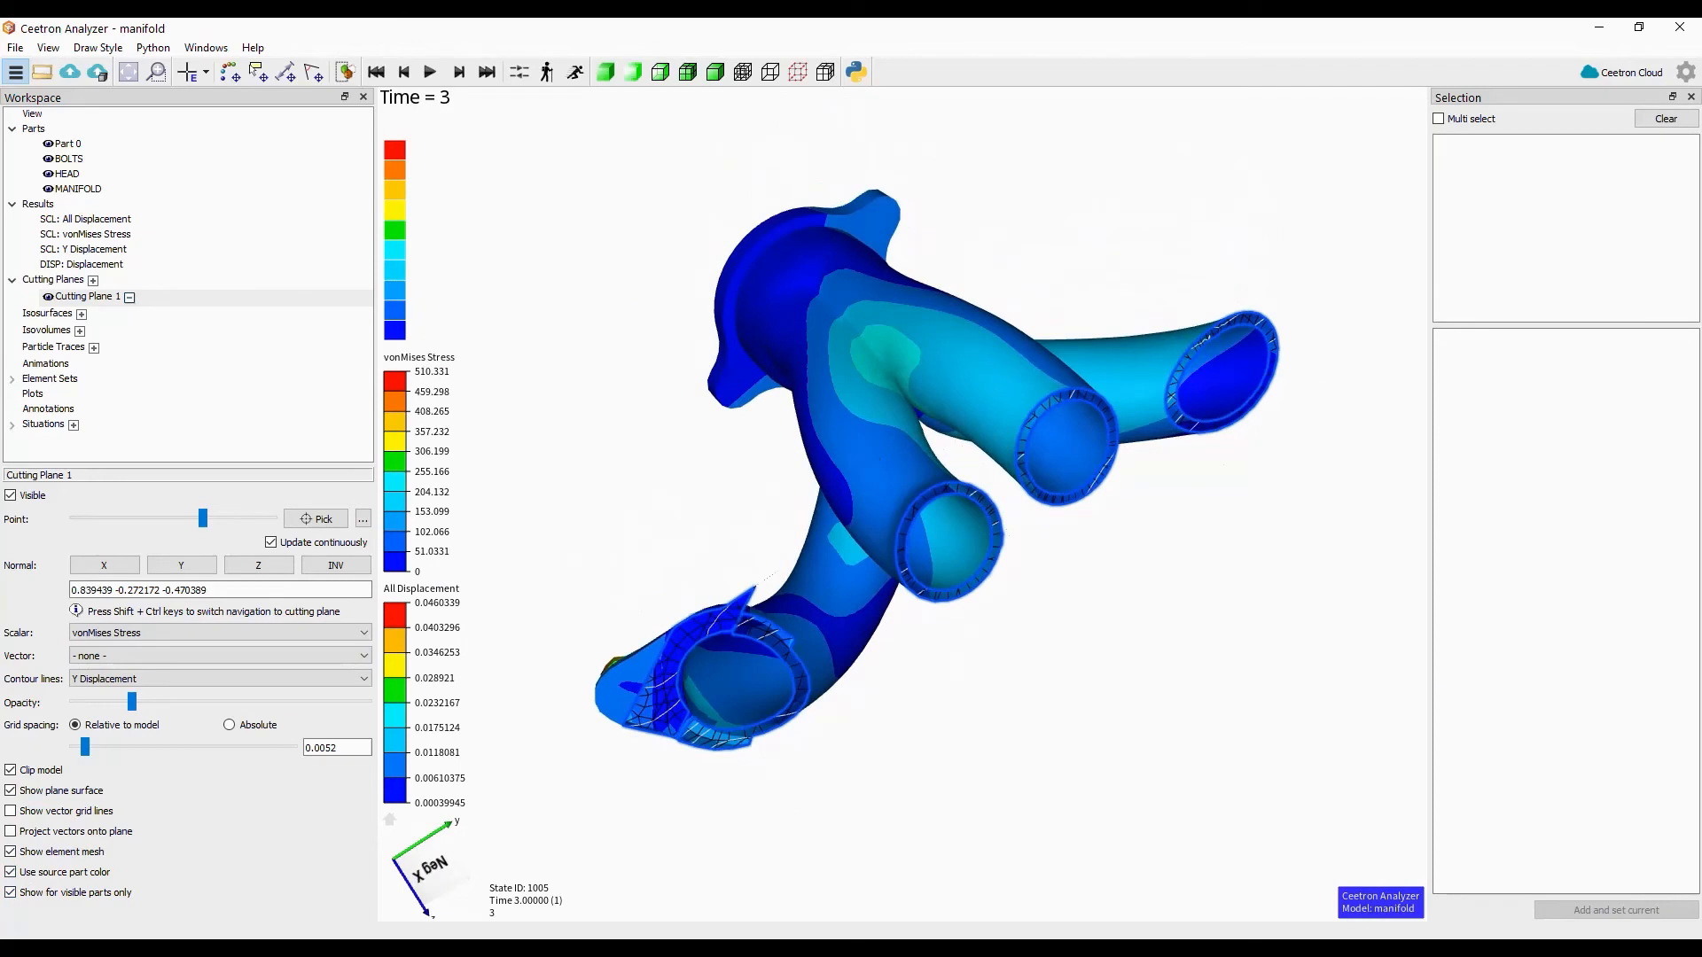
# - Expand the element sets and display only PART-1-1_B1, B2, B4, B7, BCUT3 and F6
pyautogui.click(51, 363)
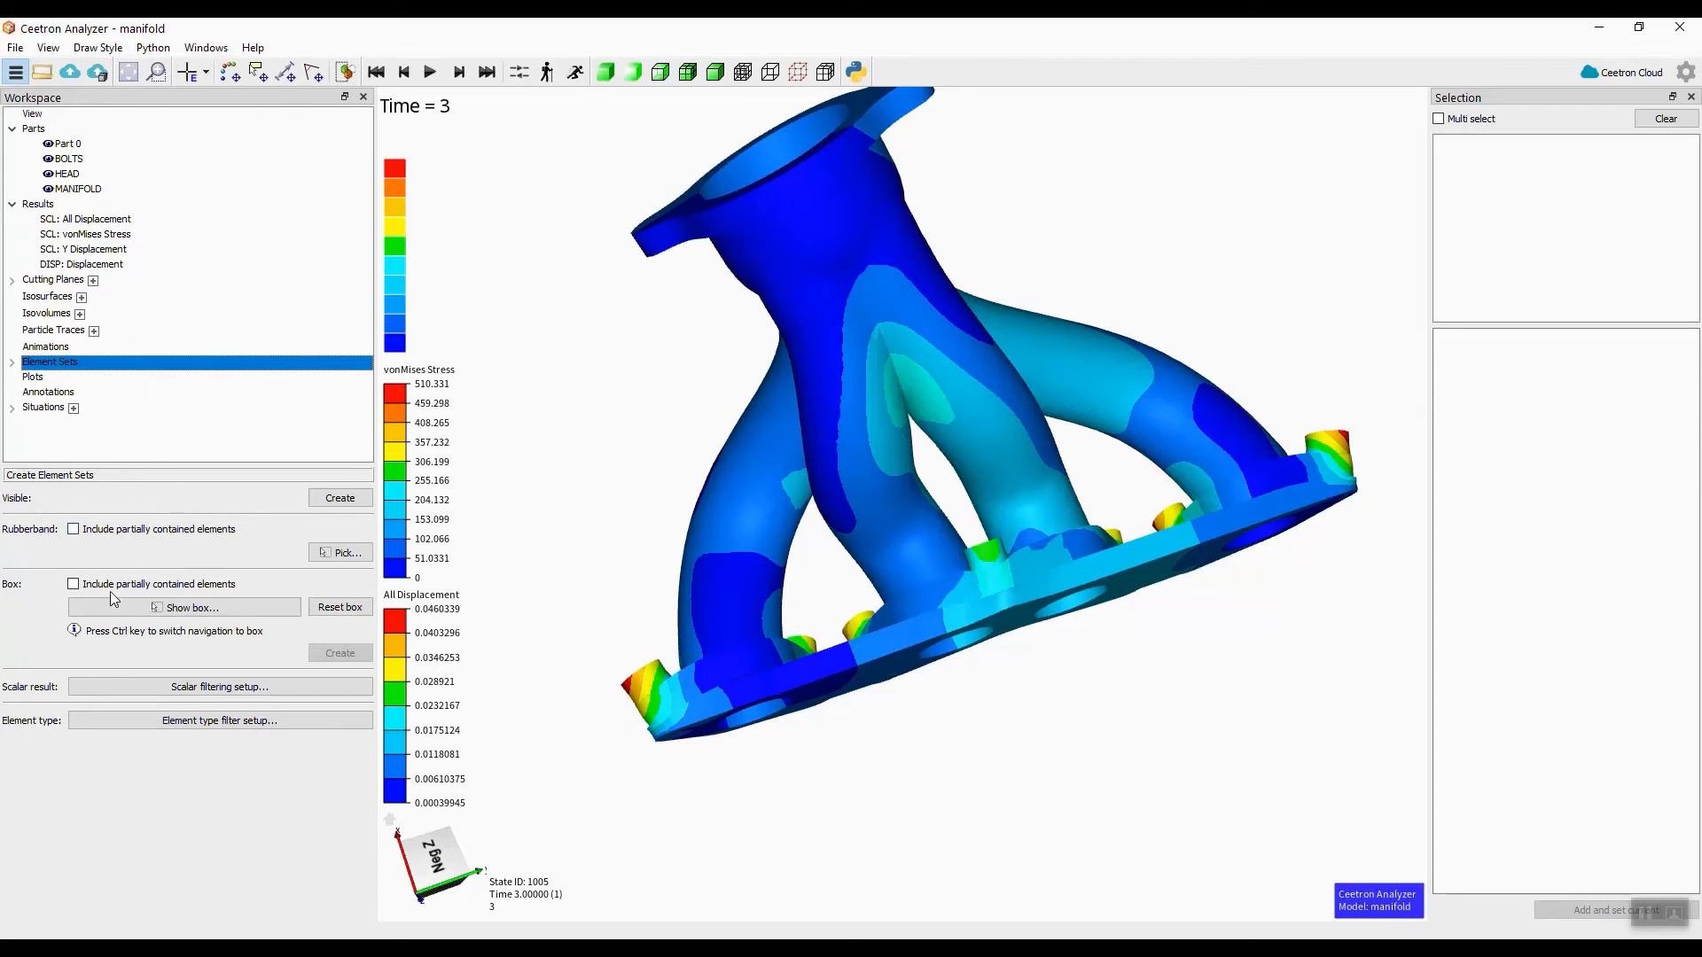
pyautogui.click(206, 603)
pyautogui.click(13, 363)
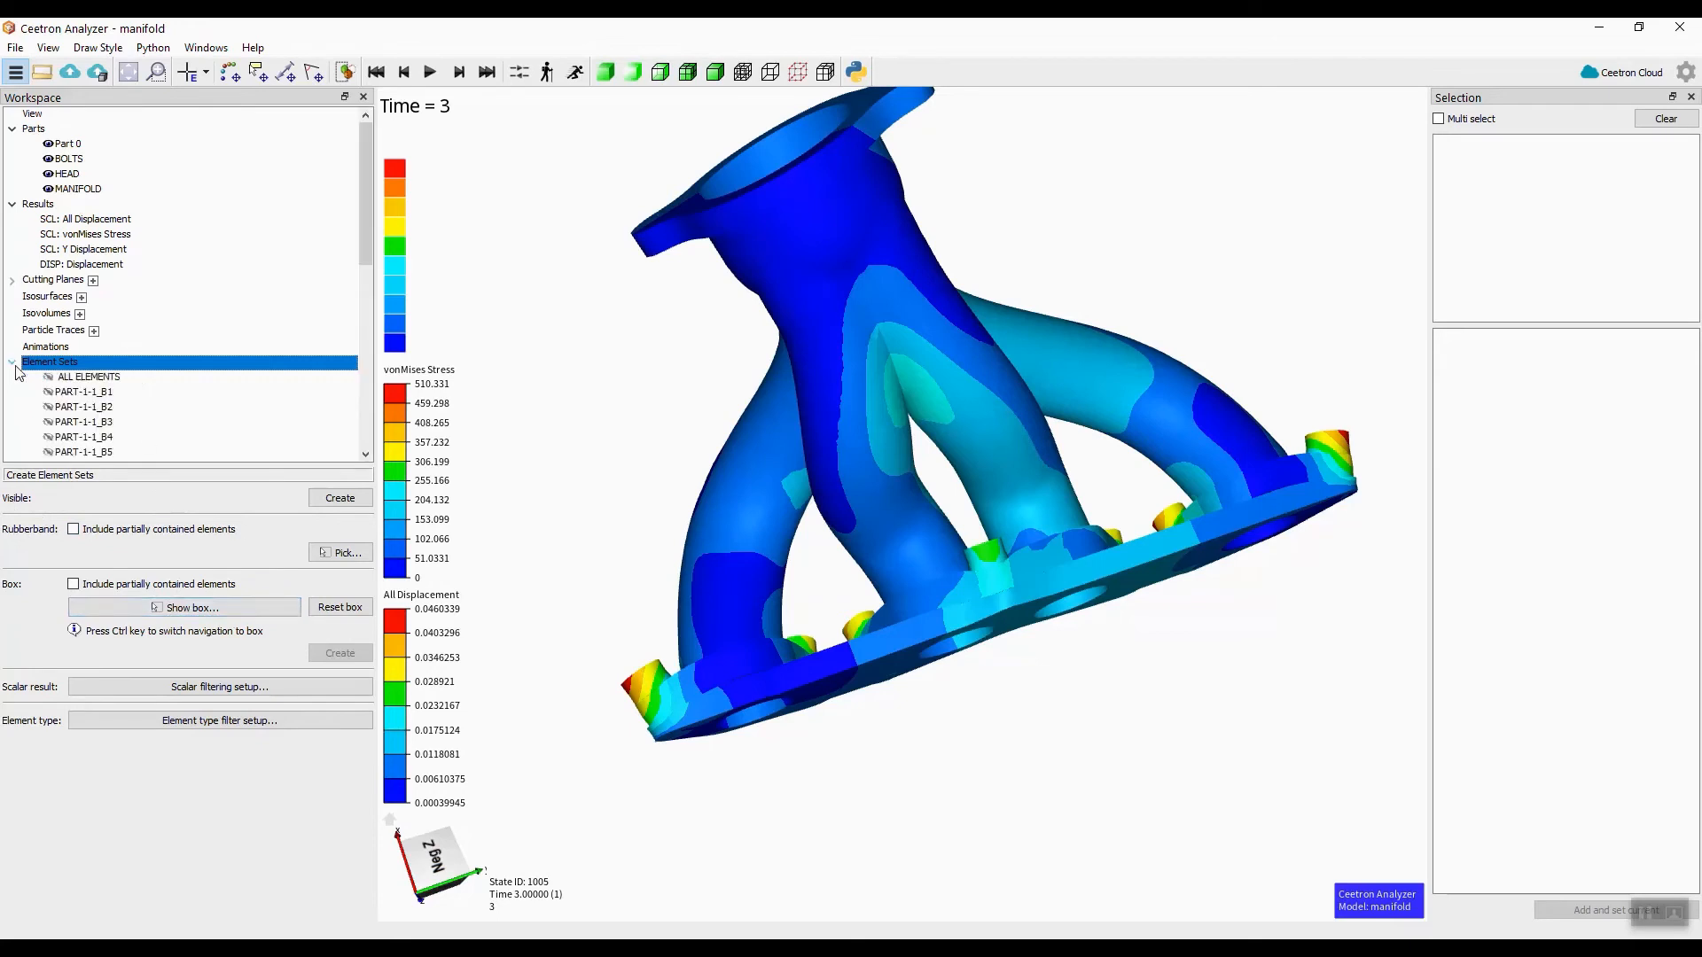
pyautogui.scroll(-4, 48, 390)
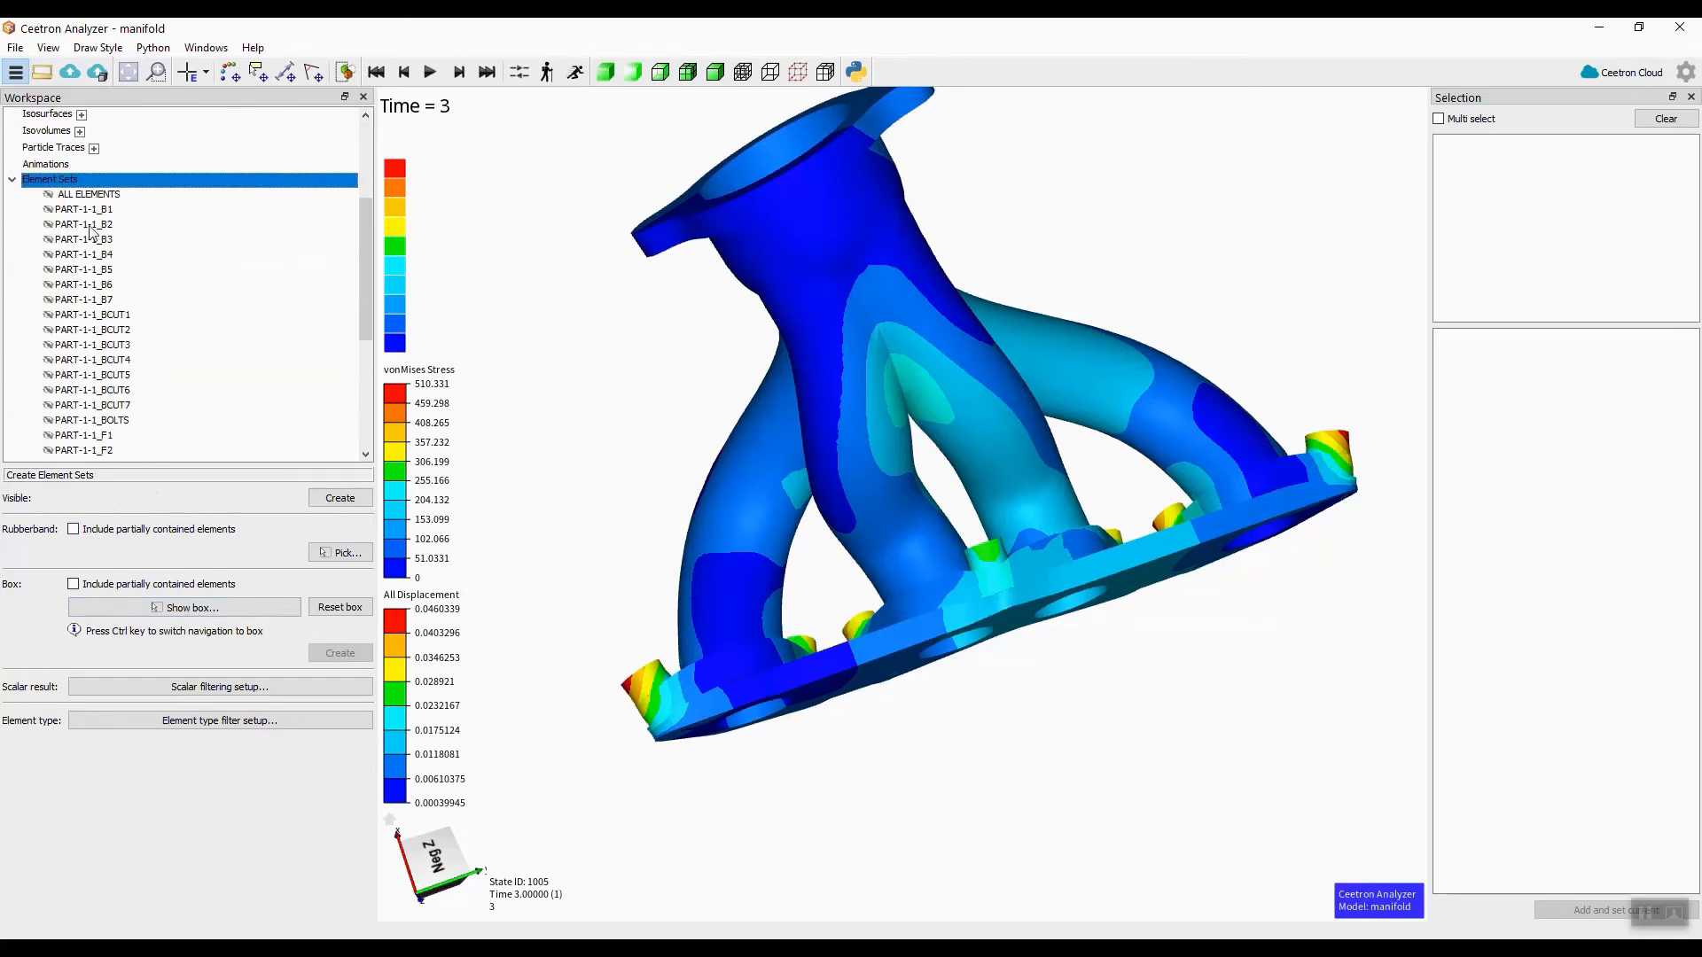
pyautogui.click(92, 225)
pyautogui.click(90, 215)
pyautogui.click(84, 302)
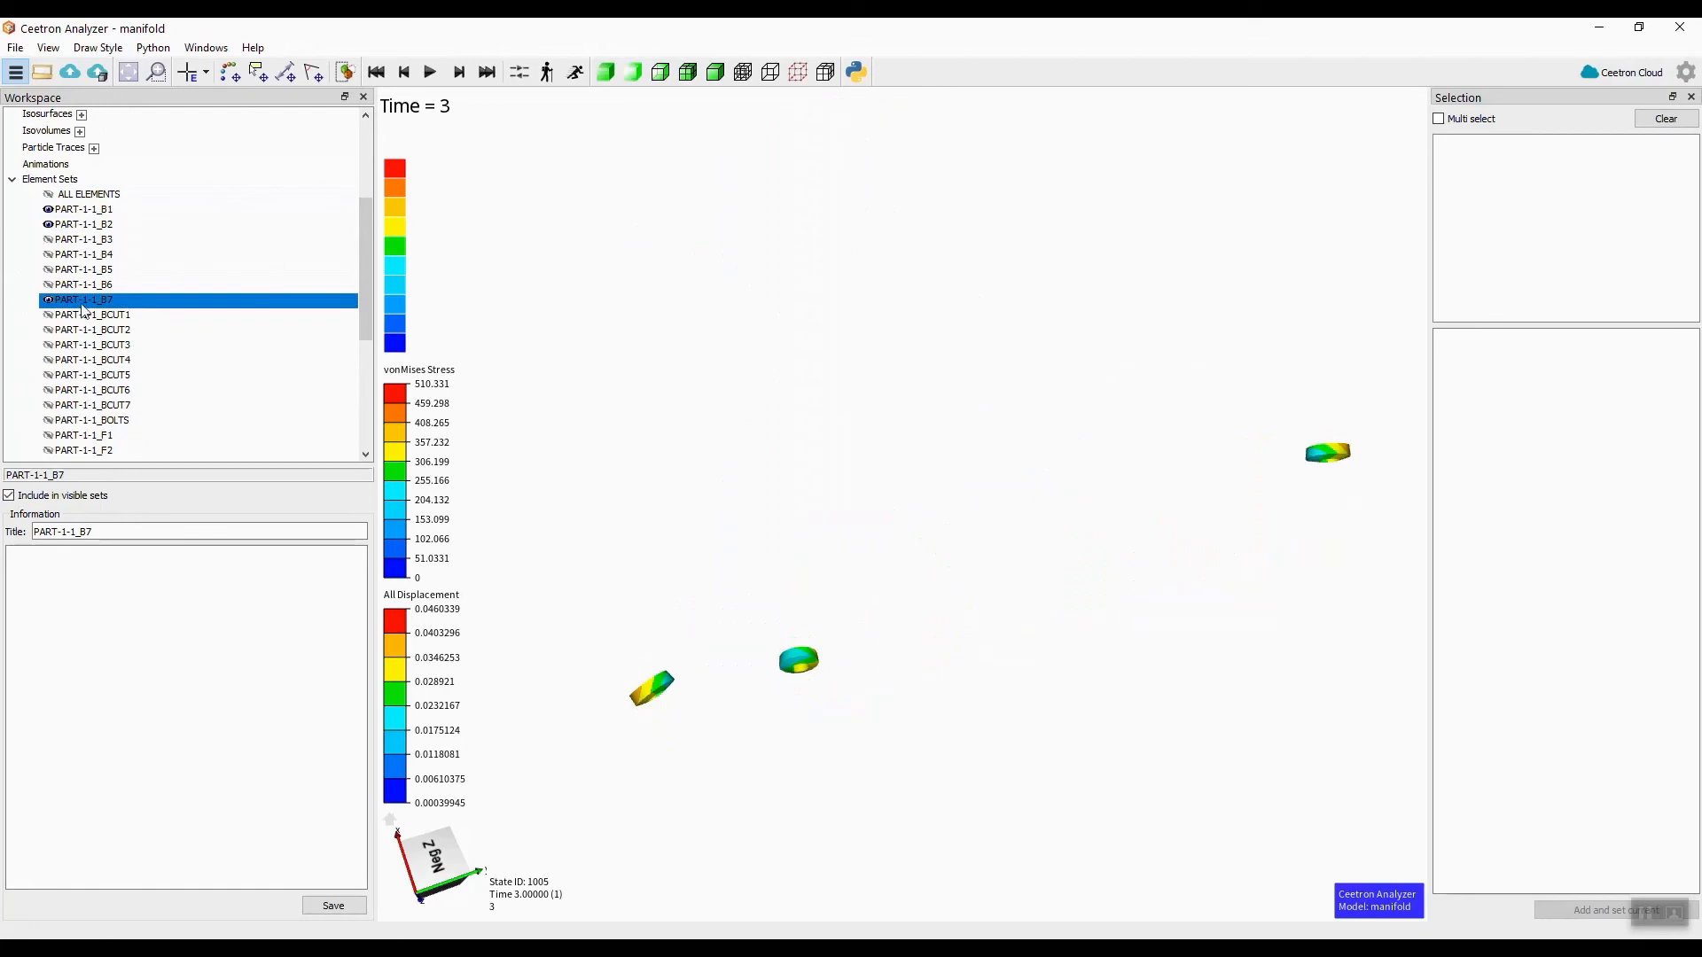
pyautogui.click(89, 256)
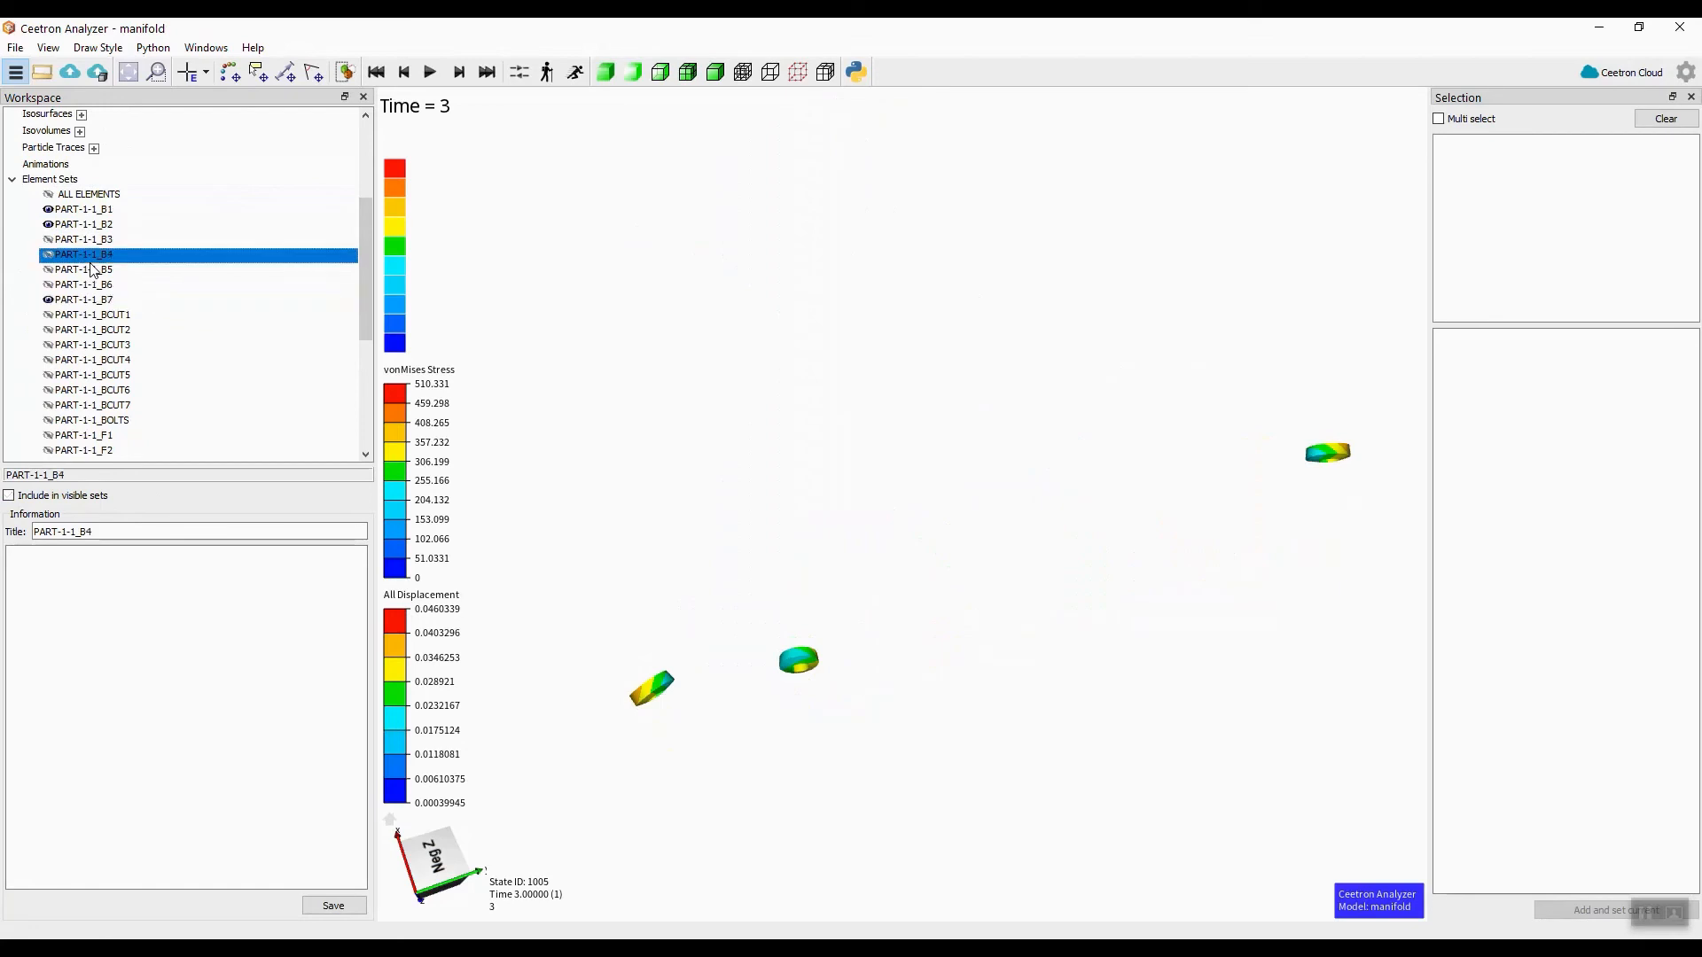
pyautogui.click(91, 345)
pyautogui.scroll(-3, 71, 390)
pyautogui.click(85, 371)
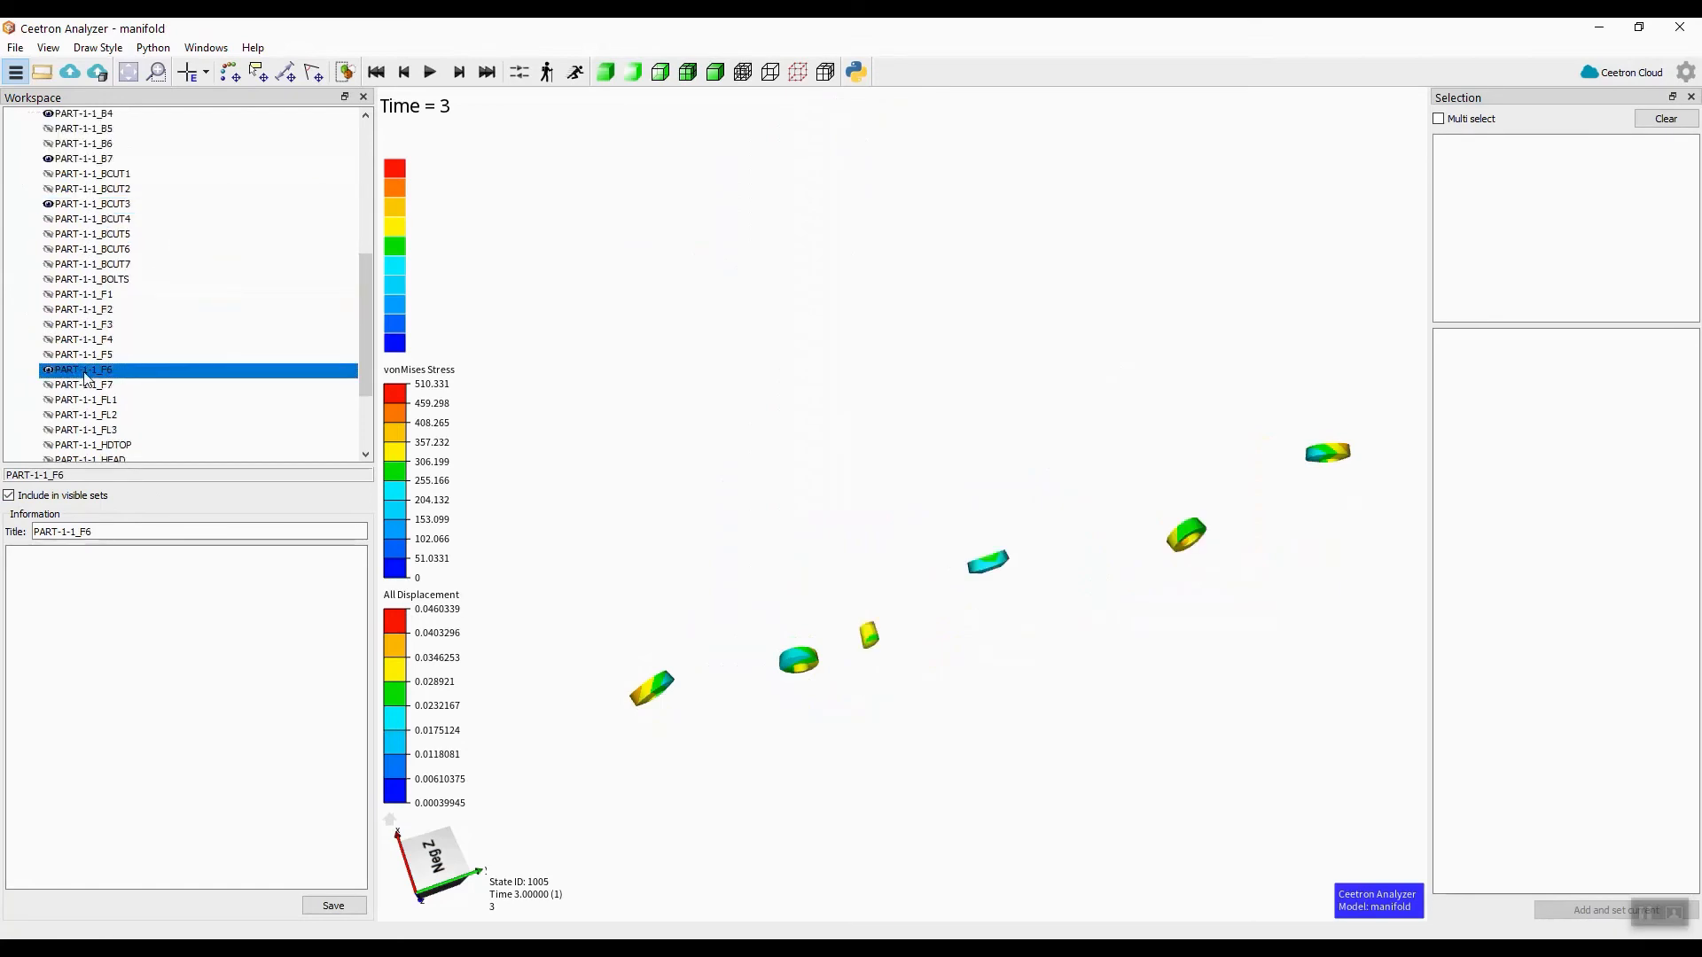
# - Include the ALL ELEMENTS set in the visible sets to display the whole manifold model
pyautogui.scroll(5, 85, 377)
pyautogui.click(53, 290)
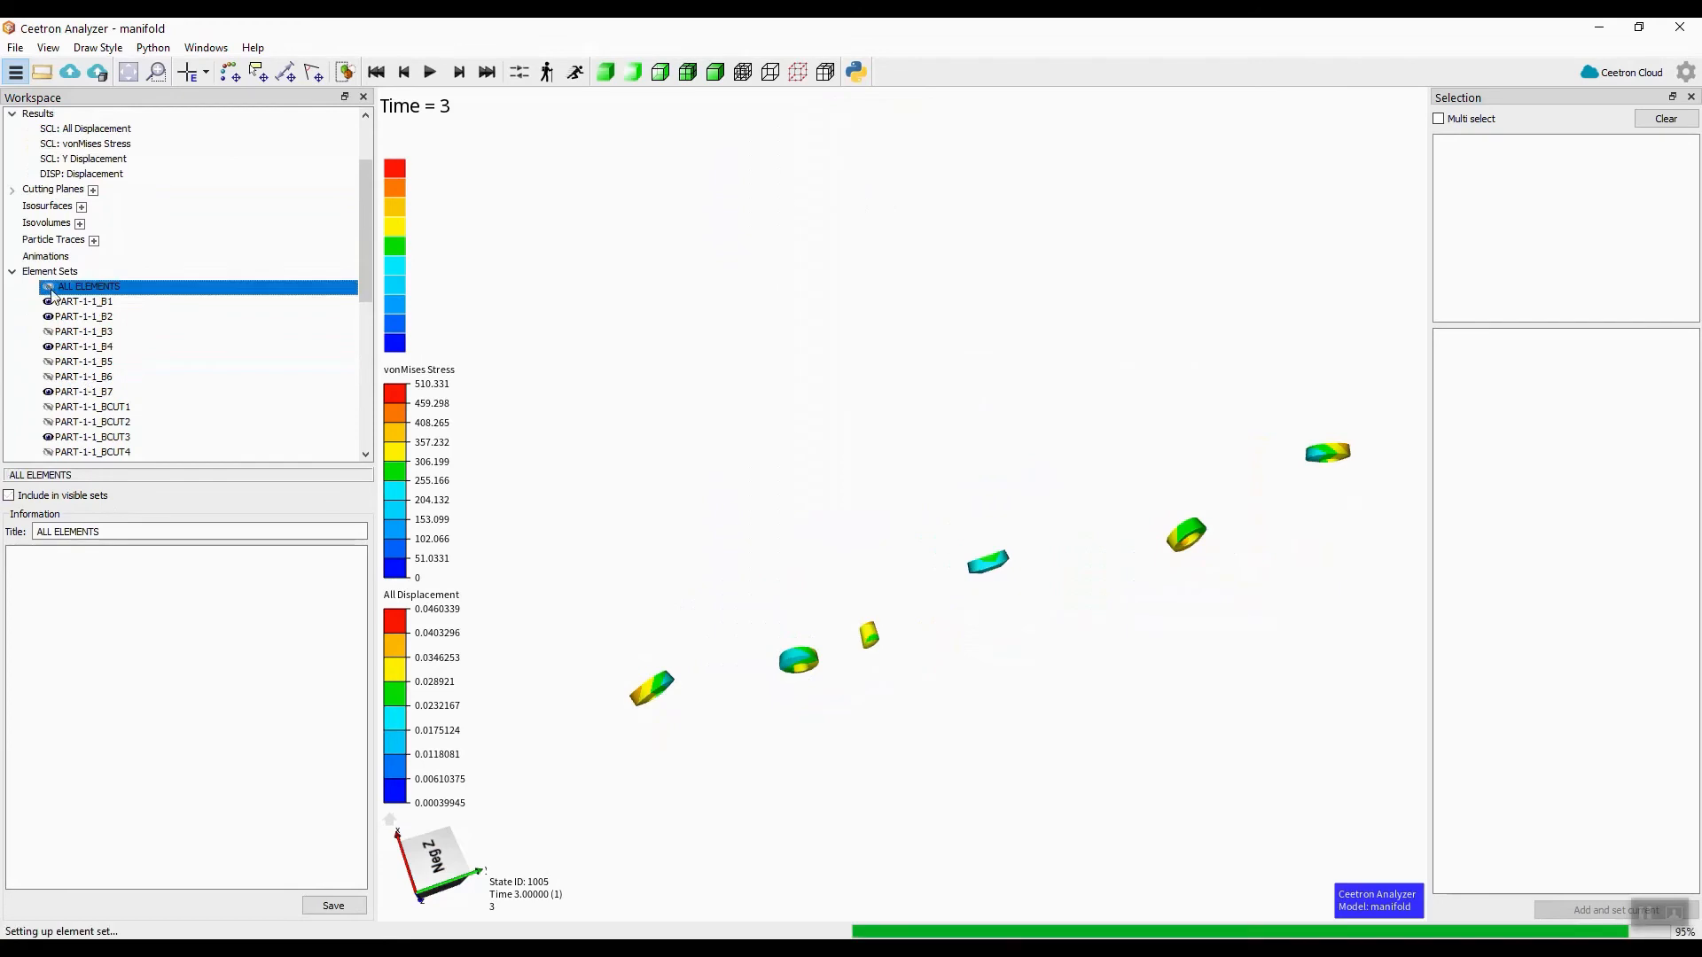
pyautogui.click(49, 287)
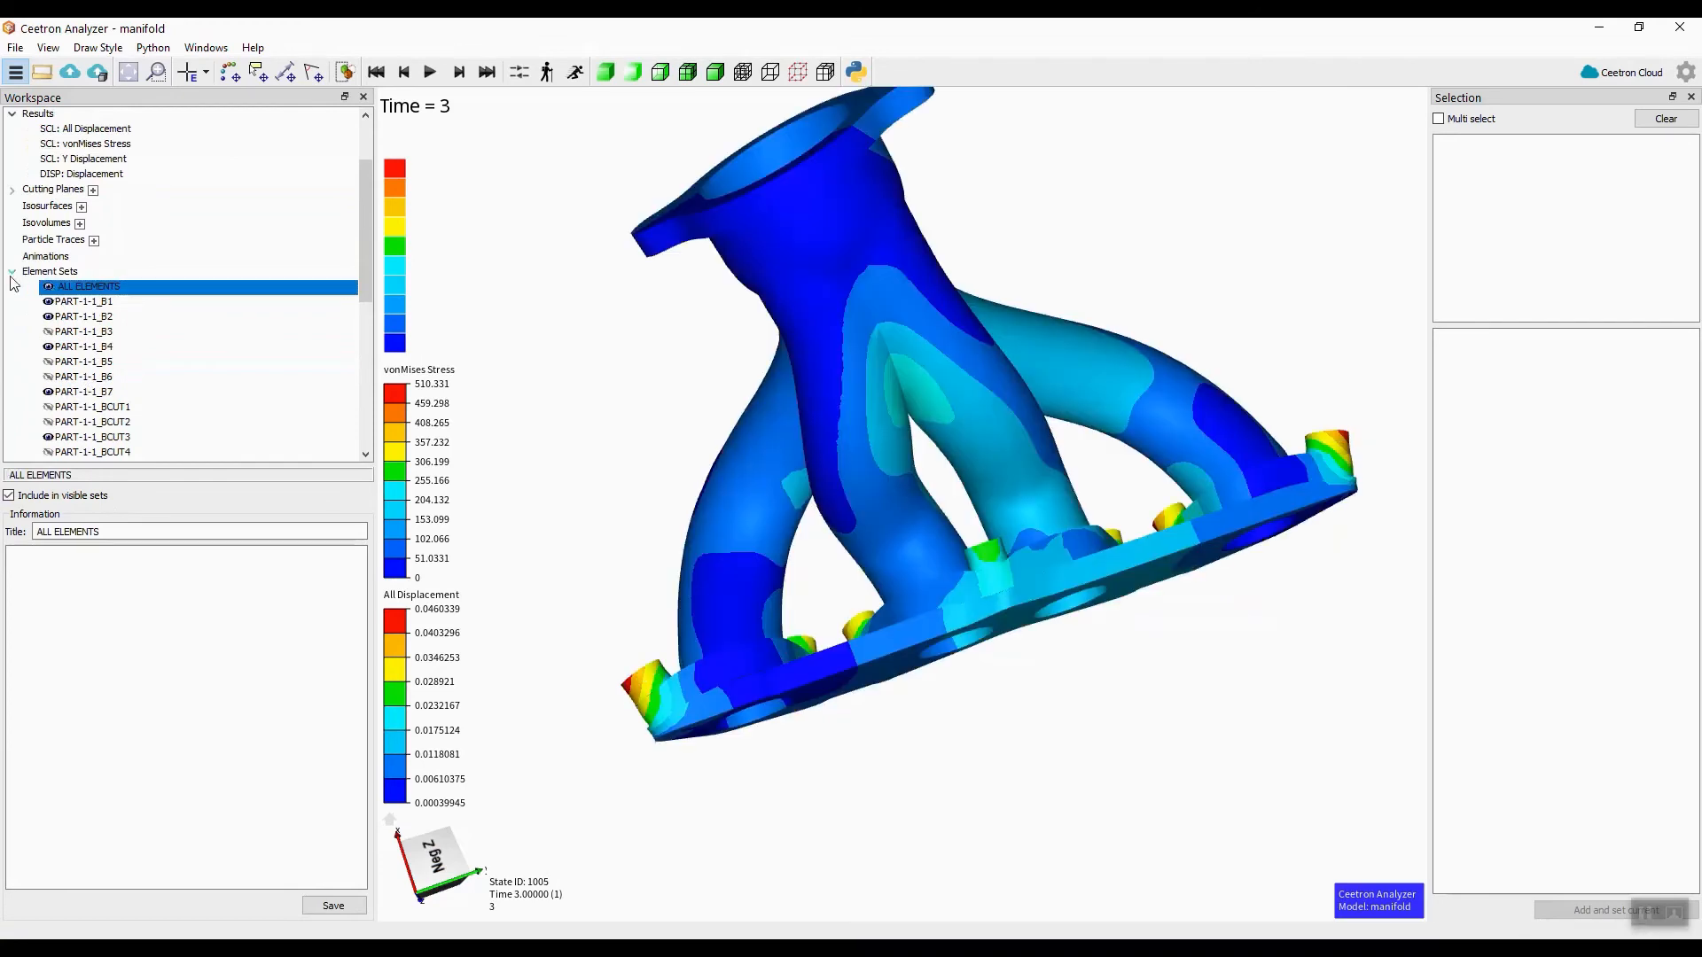
# - Exclude ALL ELEMENTS from the visible sets and remove all remaining element sets from the visible ones
pyautogui.scroll(-8, 53, 351)
pyautogui.click(106, 342)
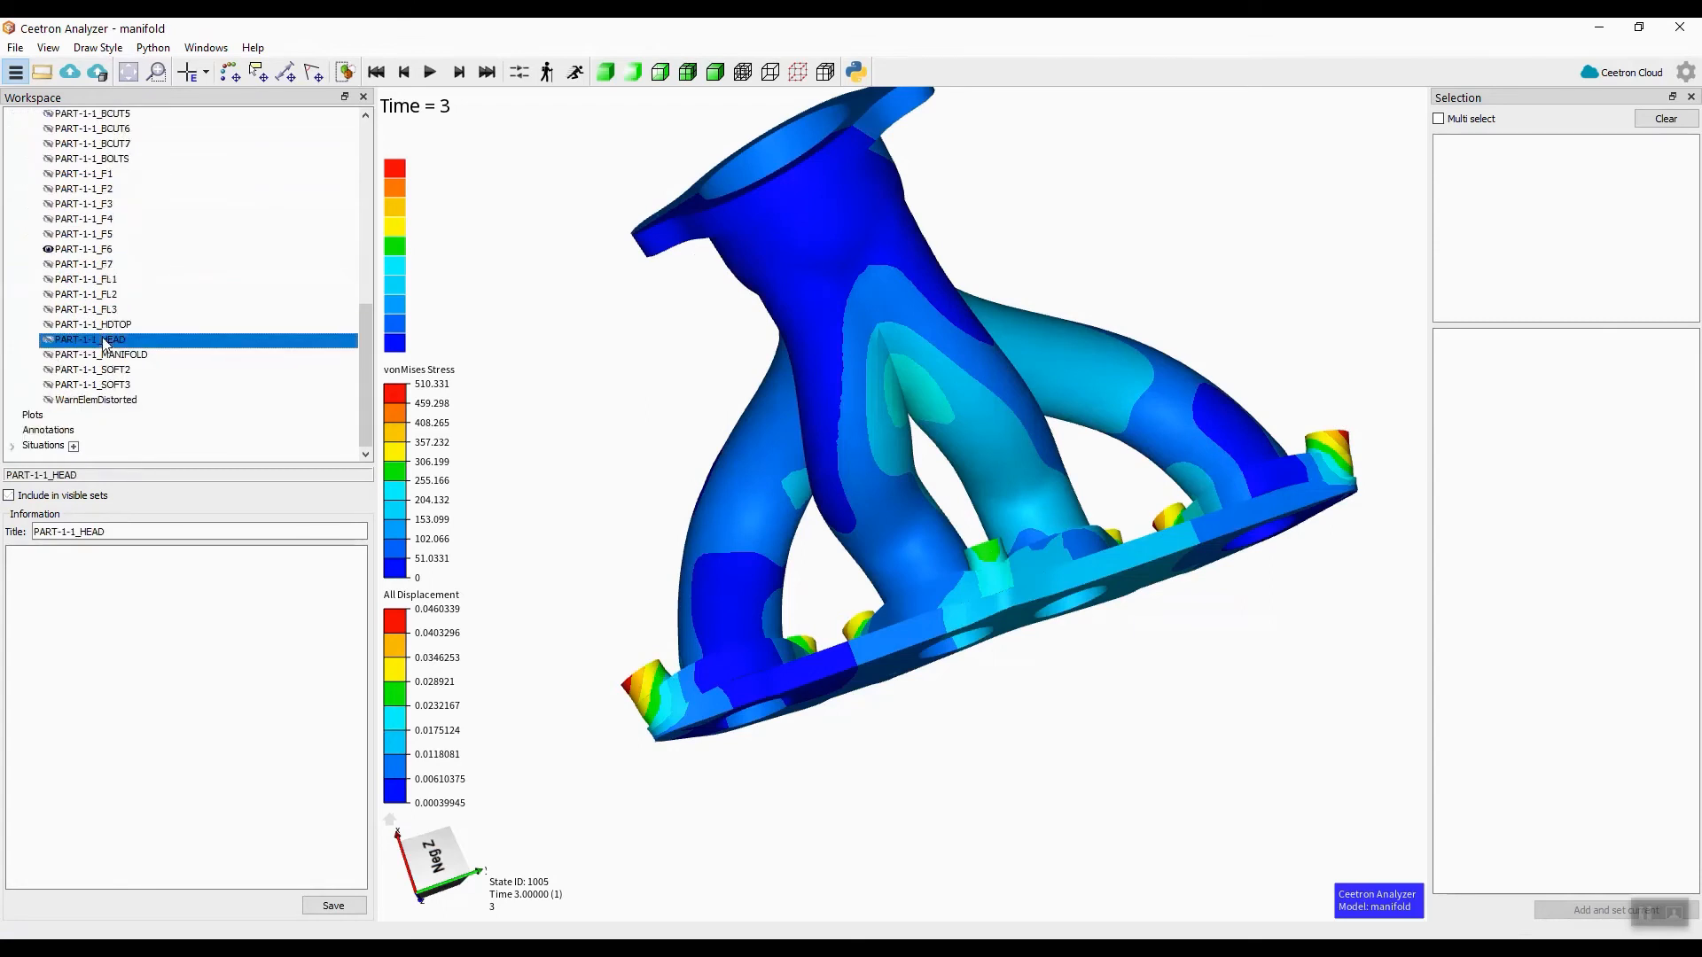
pyautogui.scroll(11, 89, 336)
pyautogui.scroll(-5, 55, 304)
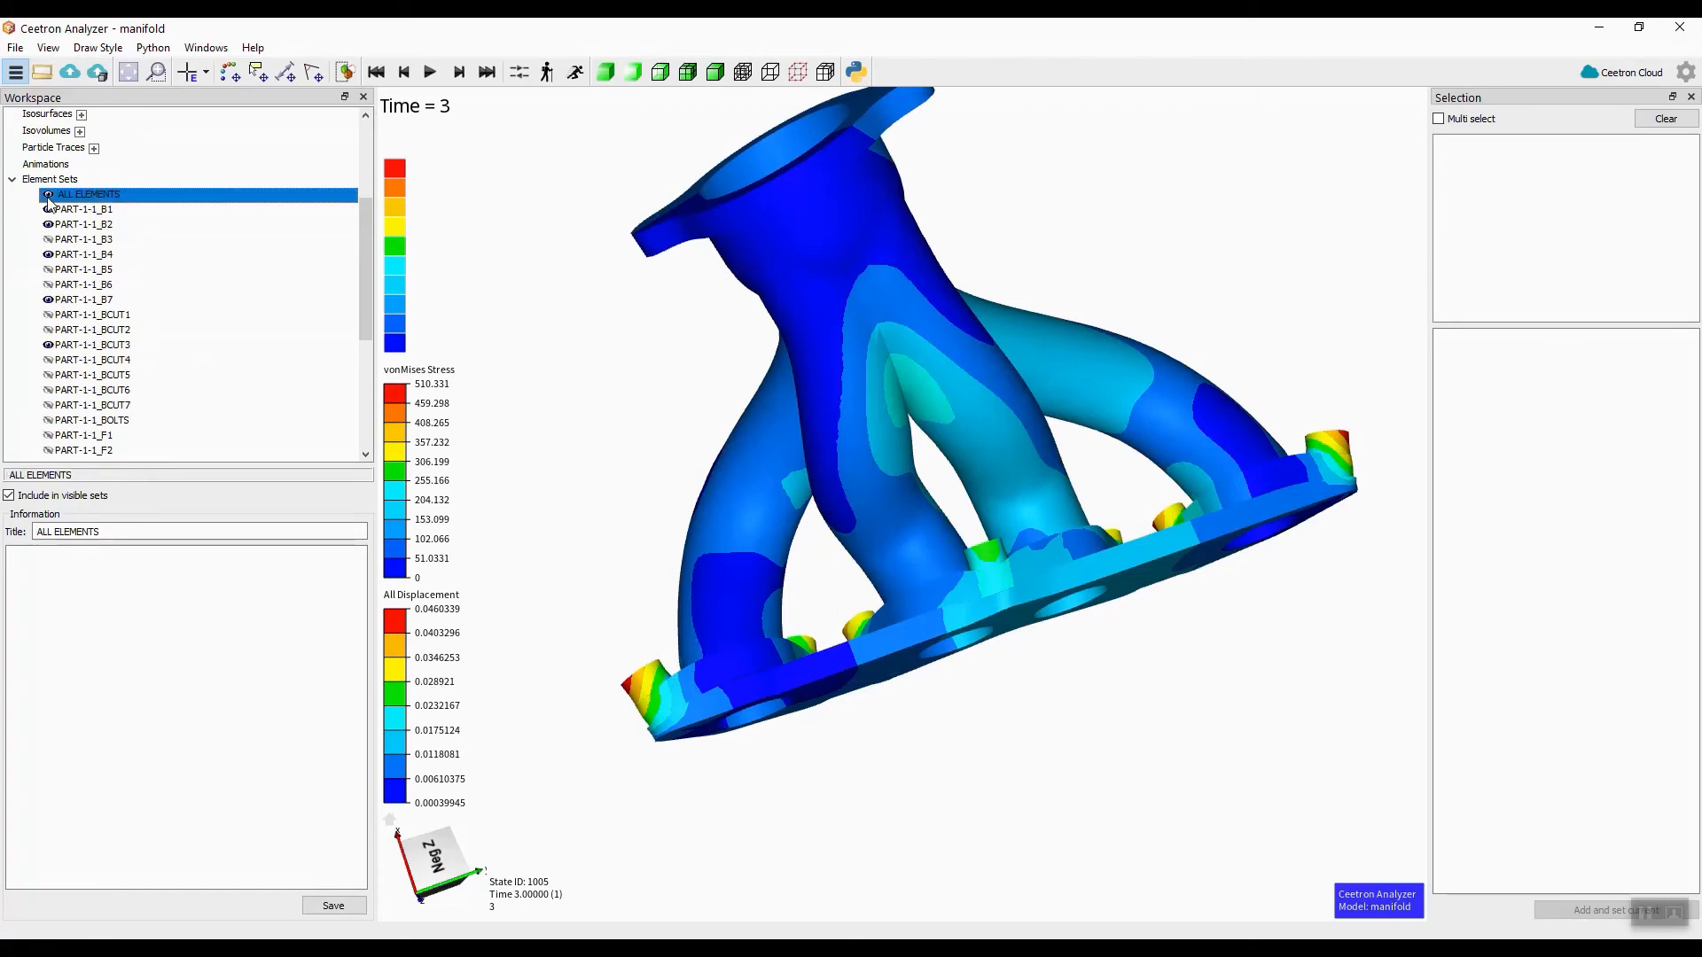
pyautogui.click(50, 195)
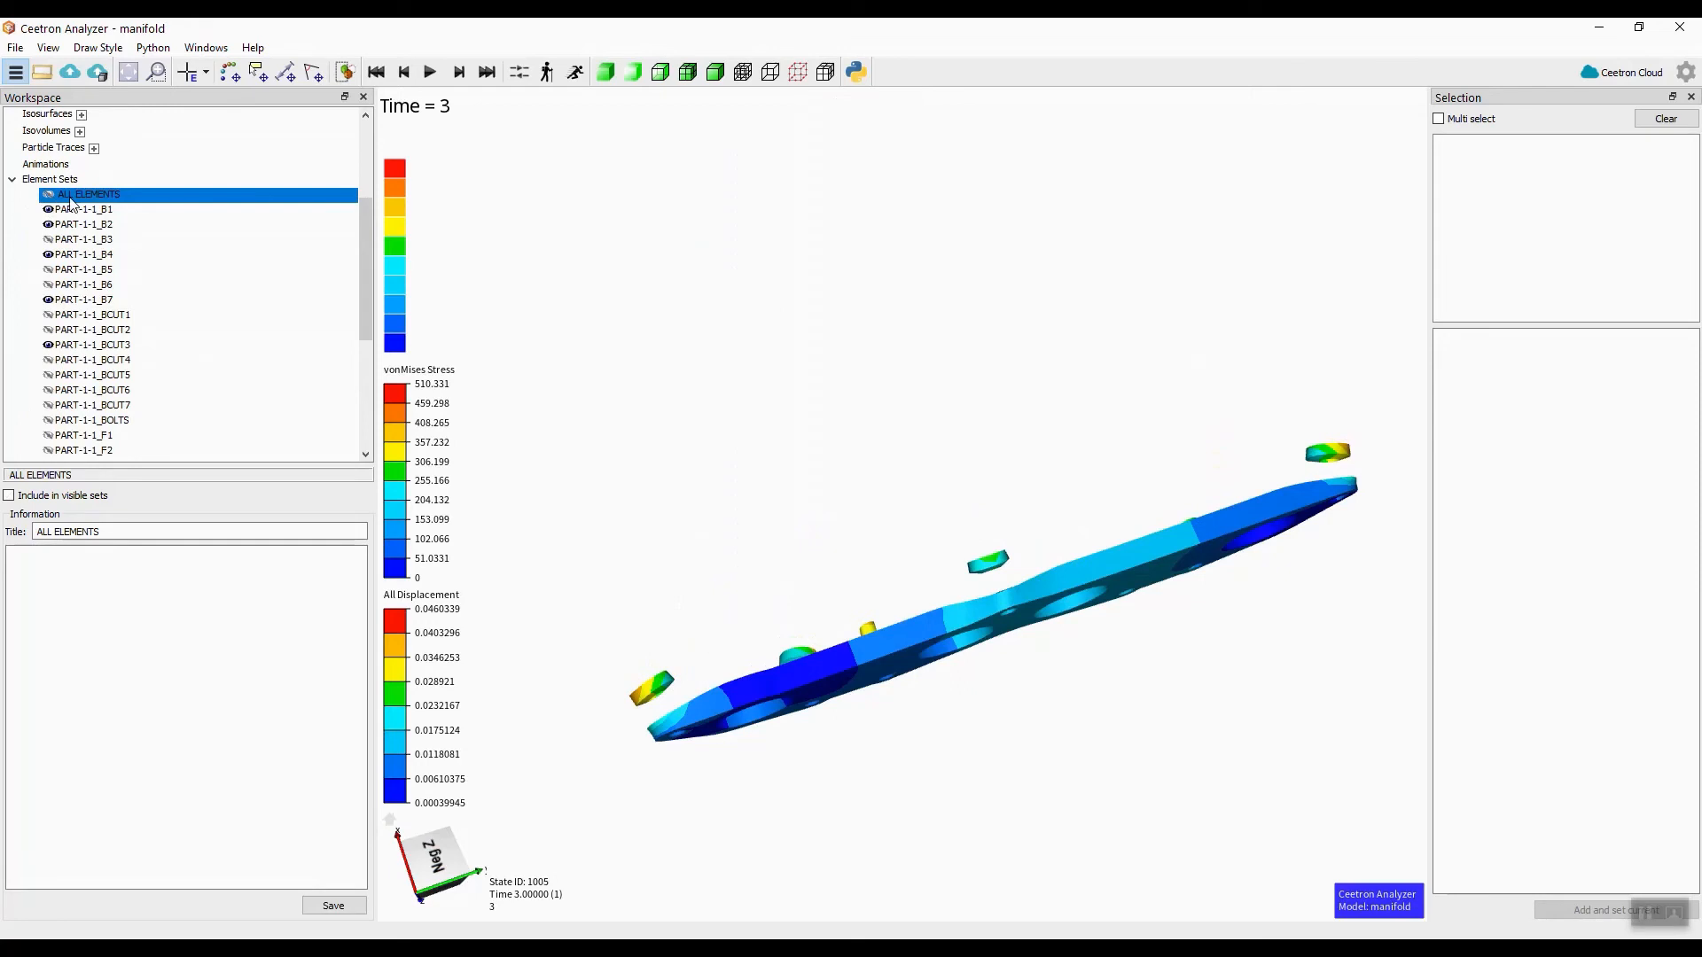
pyautogui.rightClick(64, 197)
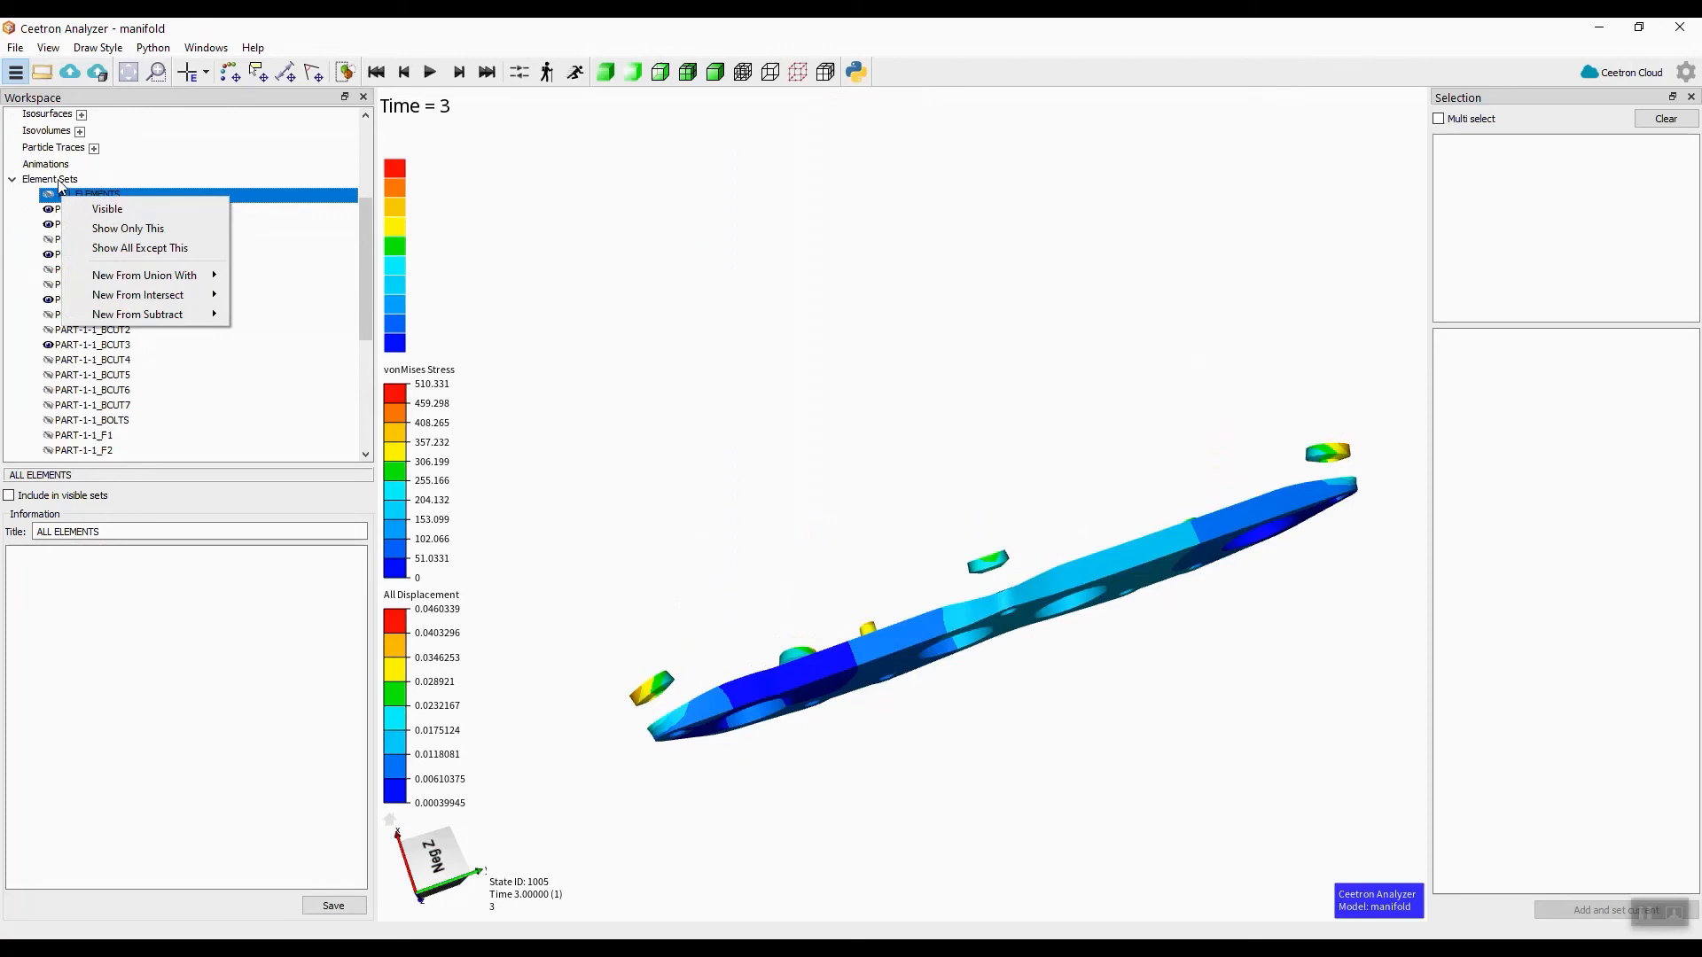
pyautogui.rightClick(59, 180)
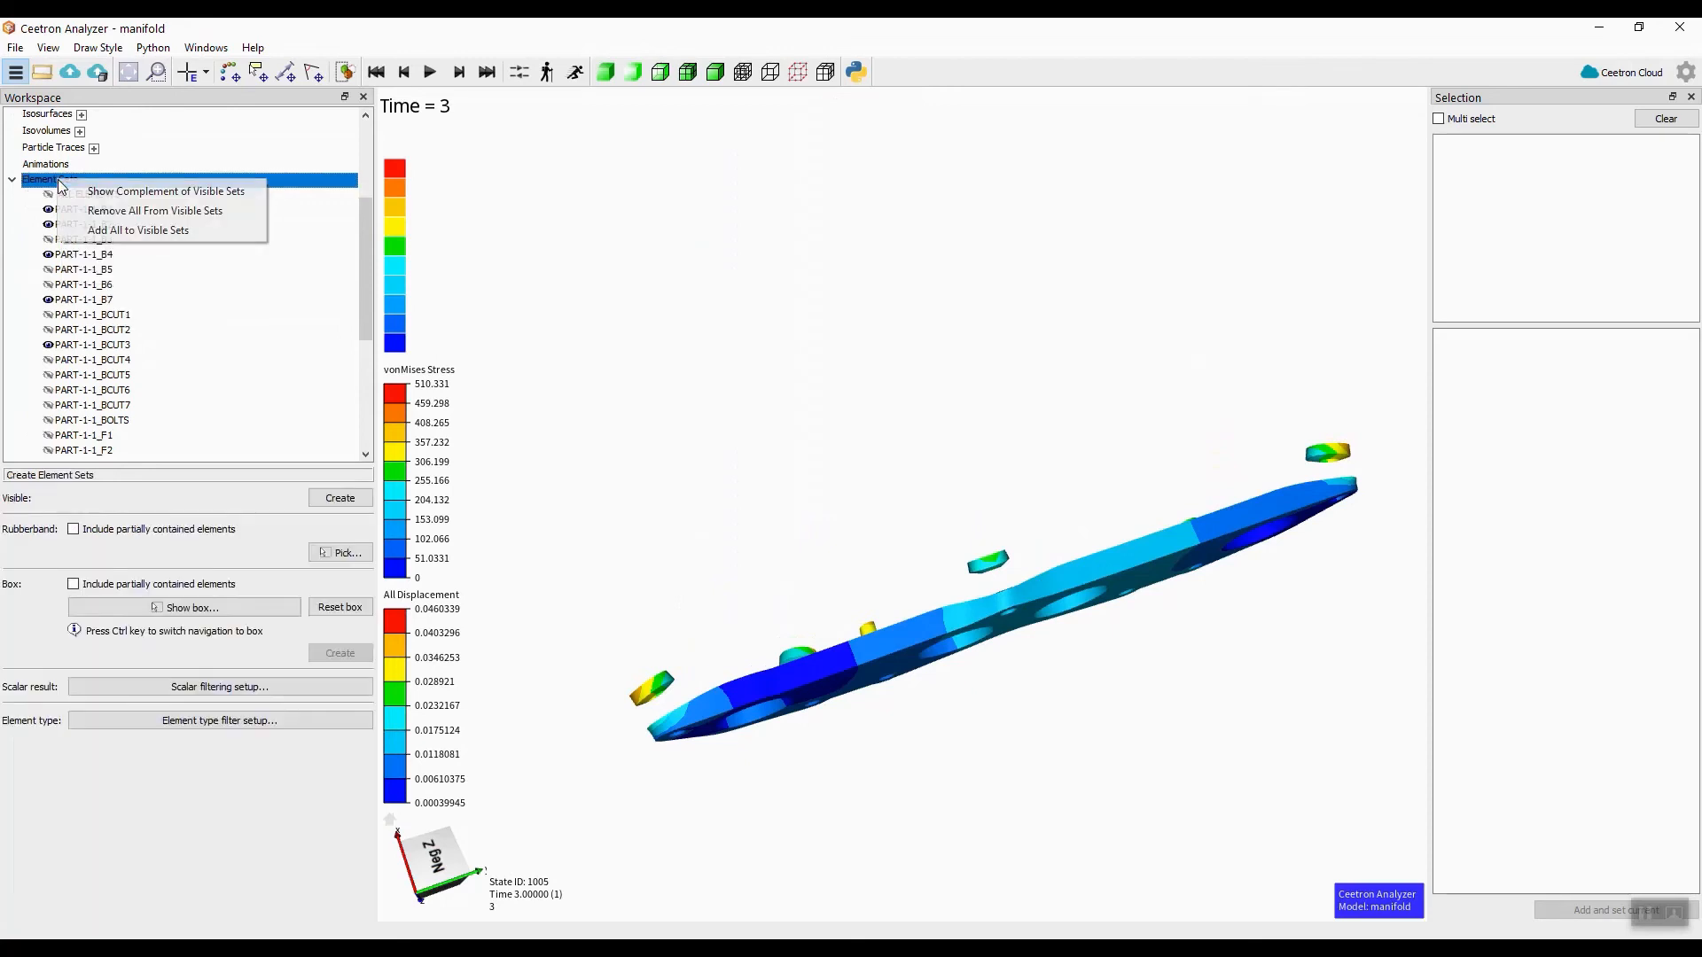
pyautogui.click(123, 215)
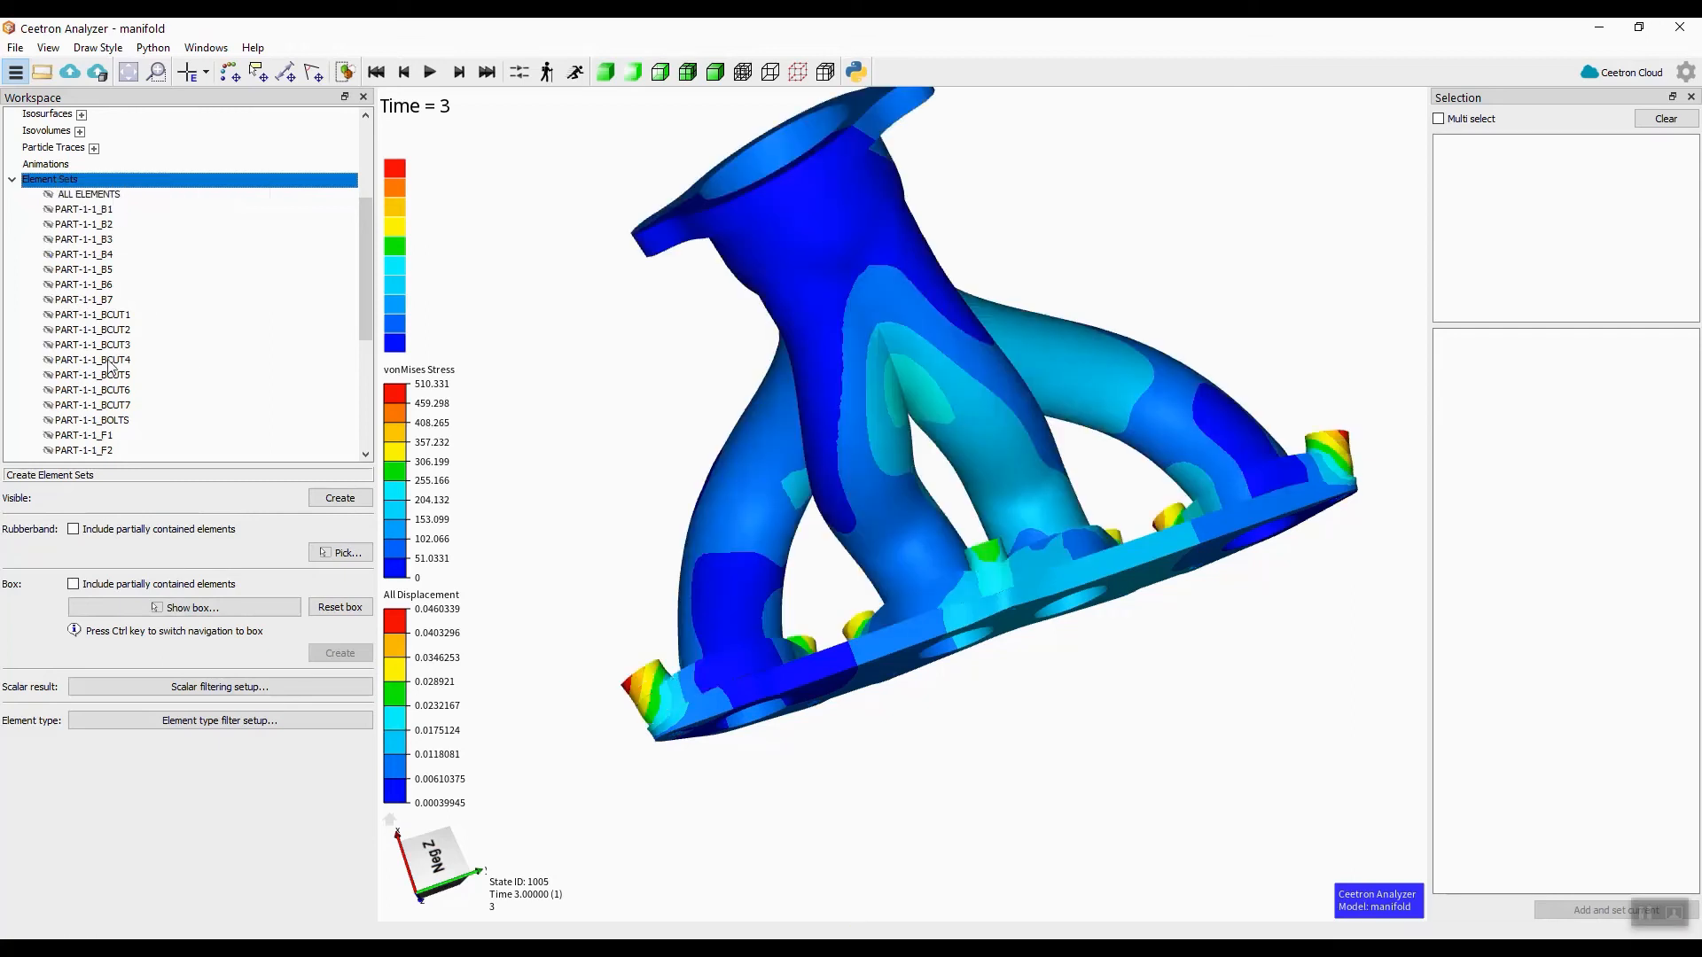
# - Display only the element sets PART-1-1_B3, B7, BCUT3, BCUT5 and BOLTS
pyautogui.doubleClick(97, 351)
pyautogui.scroll(-2, 97, 367)
pyautogui.doubleClick(96, 365)
pyautogui.doubleClick(89, 316)
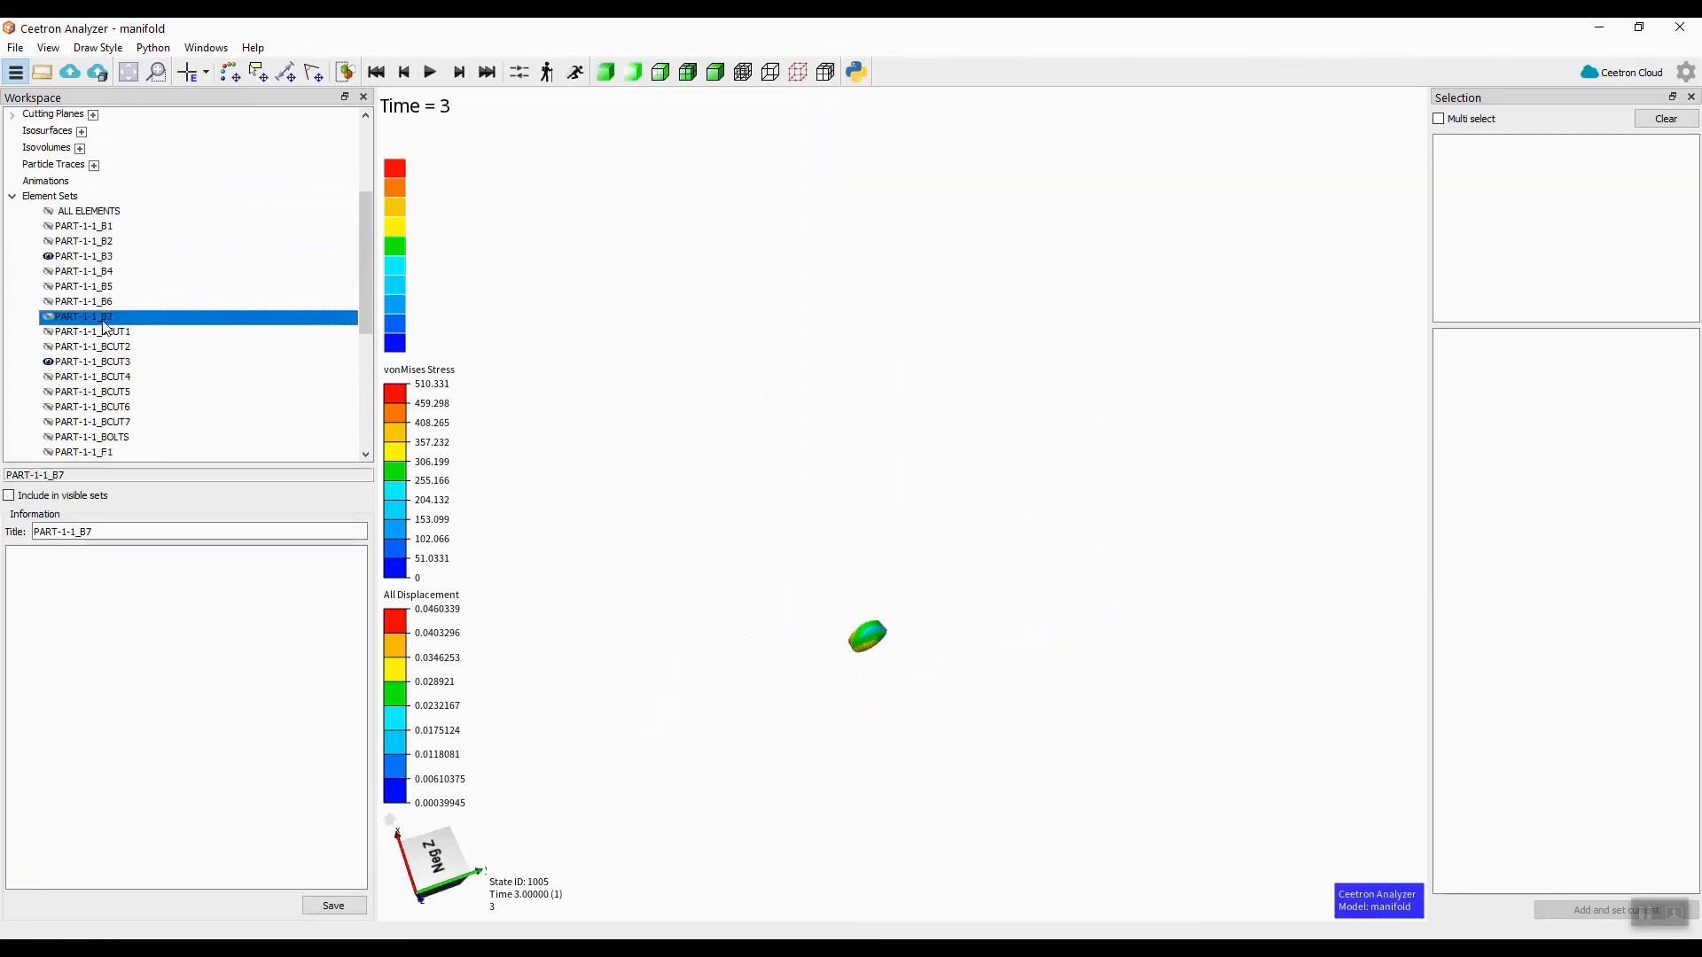
pyautogui.doubleClick(106, 392)
pyautogui.doubleClick(89, 437)
pyautogui.scroll(-3, 72, 433)
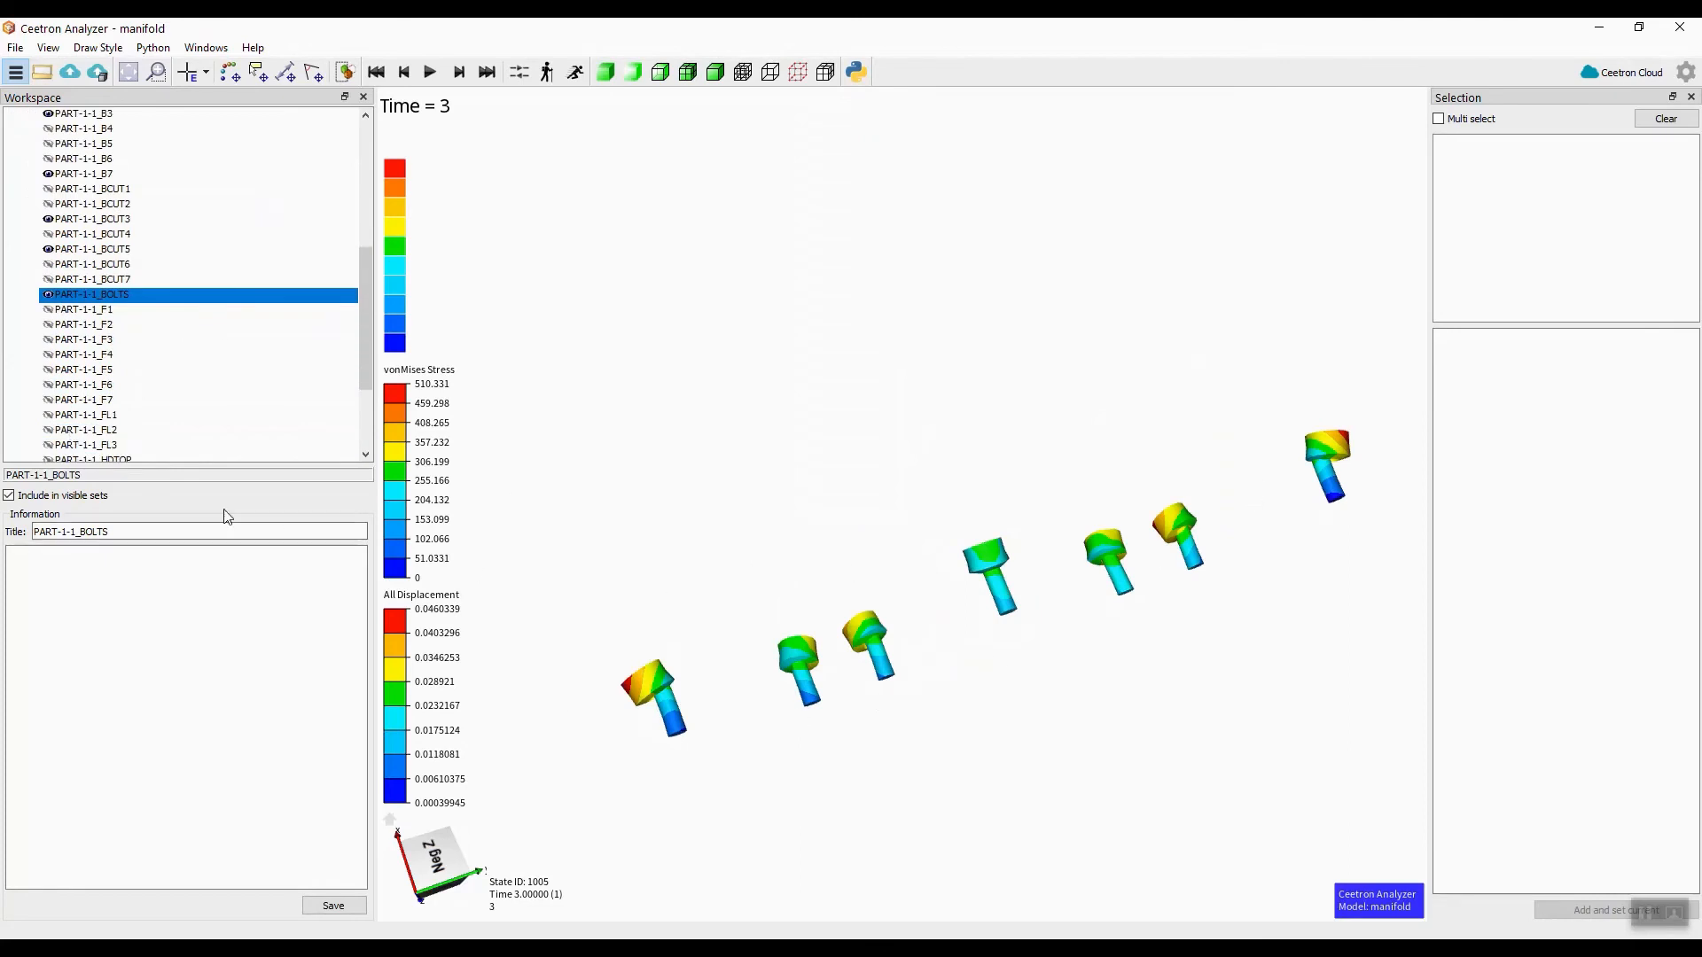
# - Create an element set from the visible elements and save it with the title "my First selection"
pyautogui.scroll(-3, 132, 431)
pyautogui.scroll(9, 81, 352)
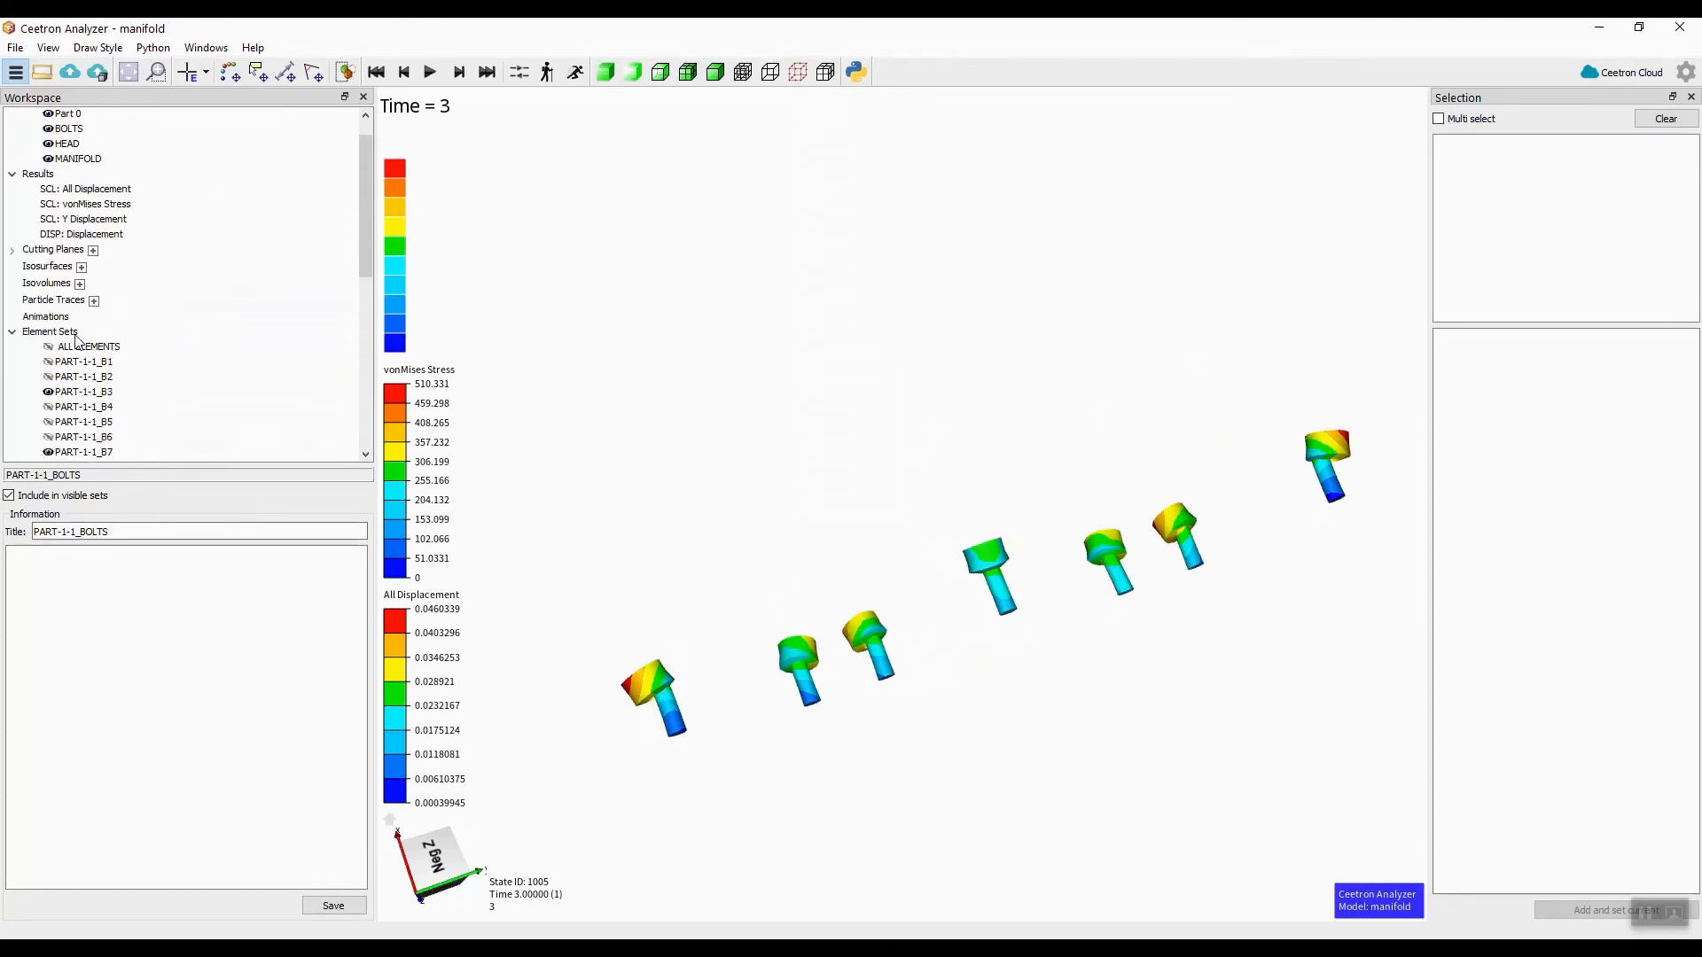
pyautogui.click(76, 334)
pyautogui.click(326, 497)
pyautogui.moveTo(133, 527); pyautogui.dragTo(32, 530)
pyautogui.write('my First selection')
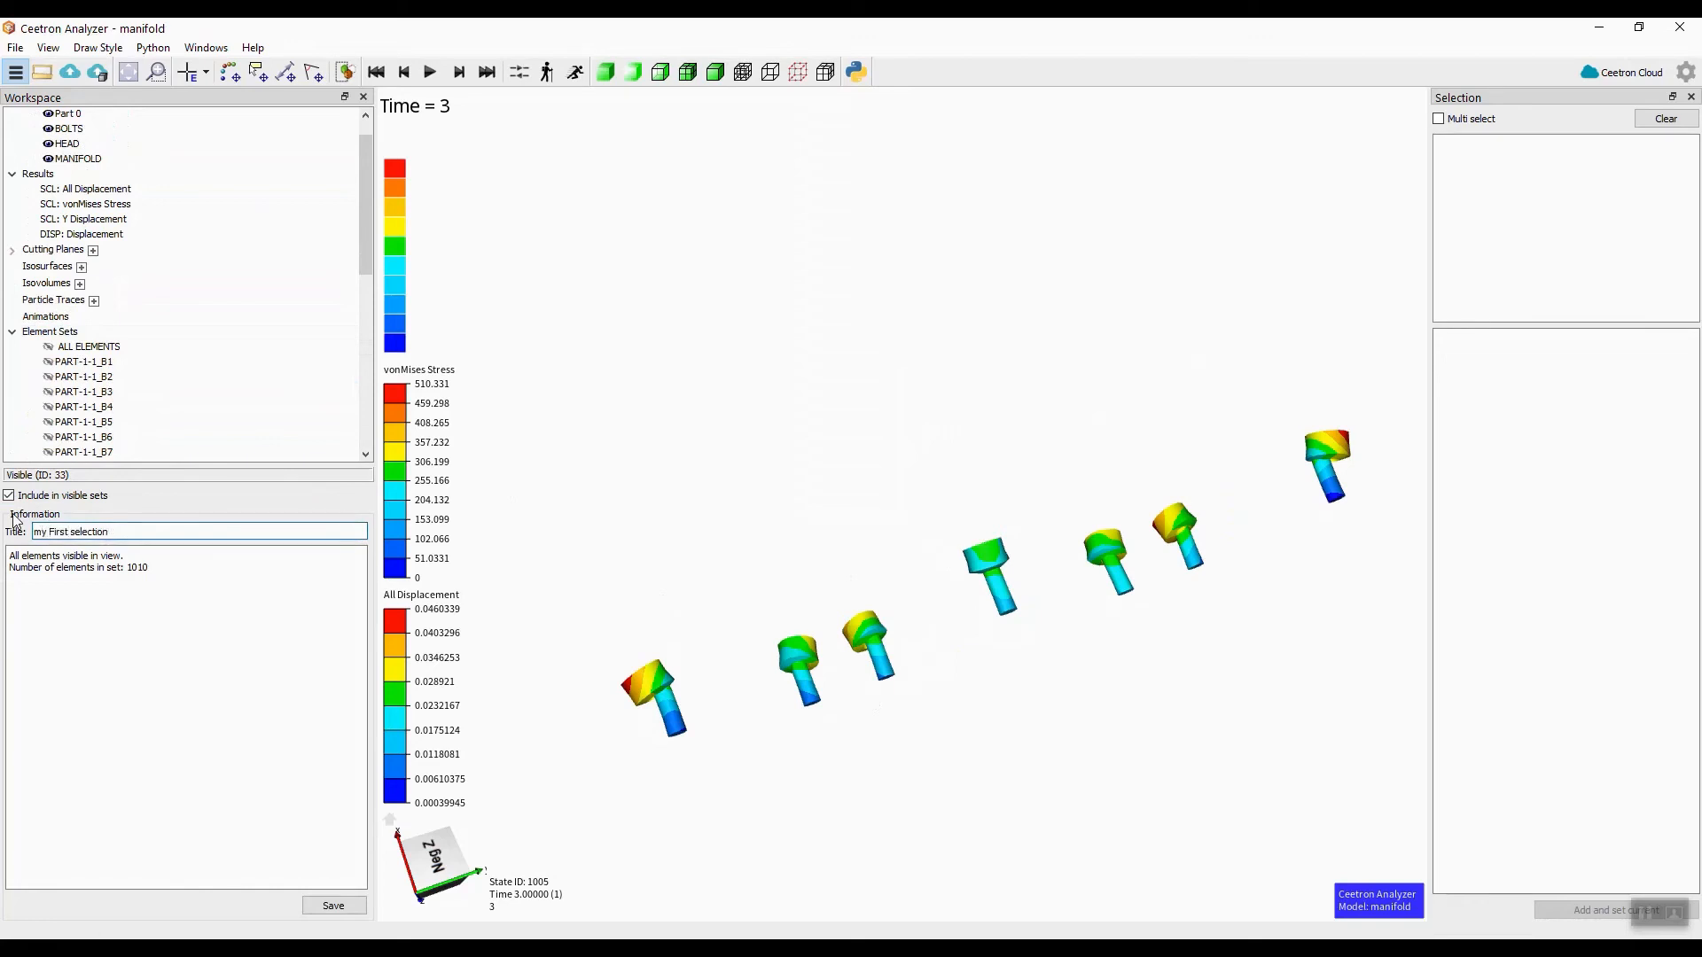
pyautogui.click(330, 905)
# - Toggle the visibility of the "my First selection" set and leave it hidden so the whole manifold is displayed
pyautogui.scroll(-10, 221, 429)
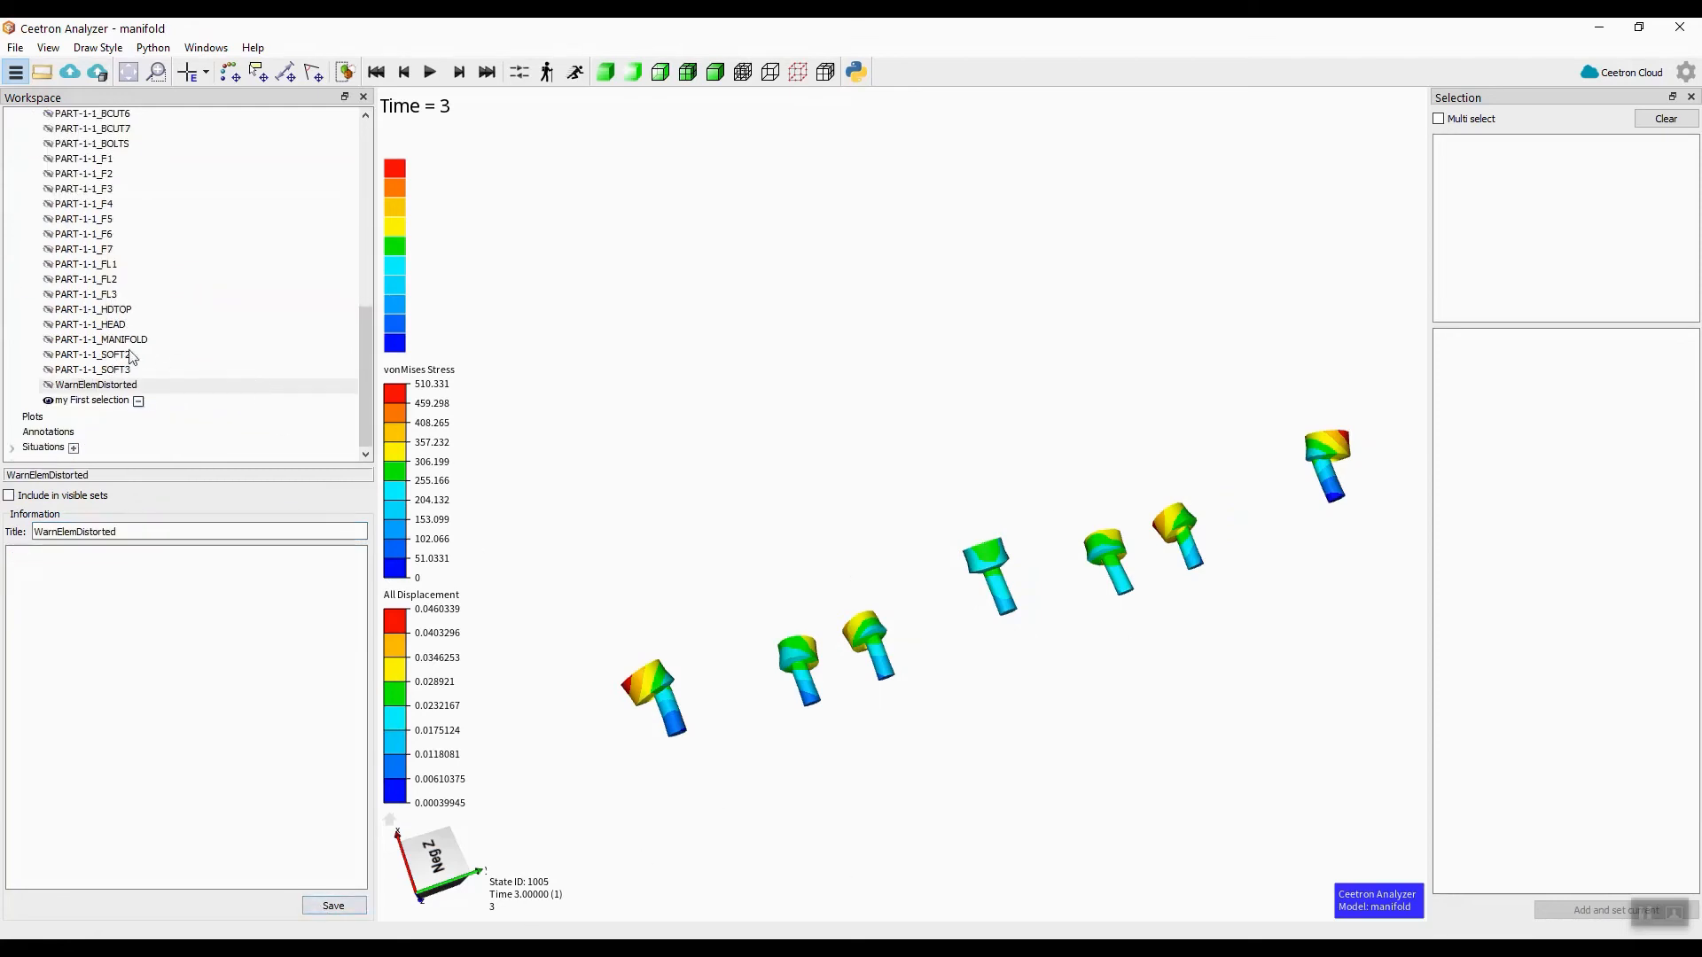
pyautogui.click(49, 402)
pyautogui.click(49, 402)
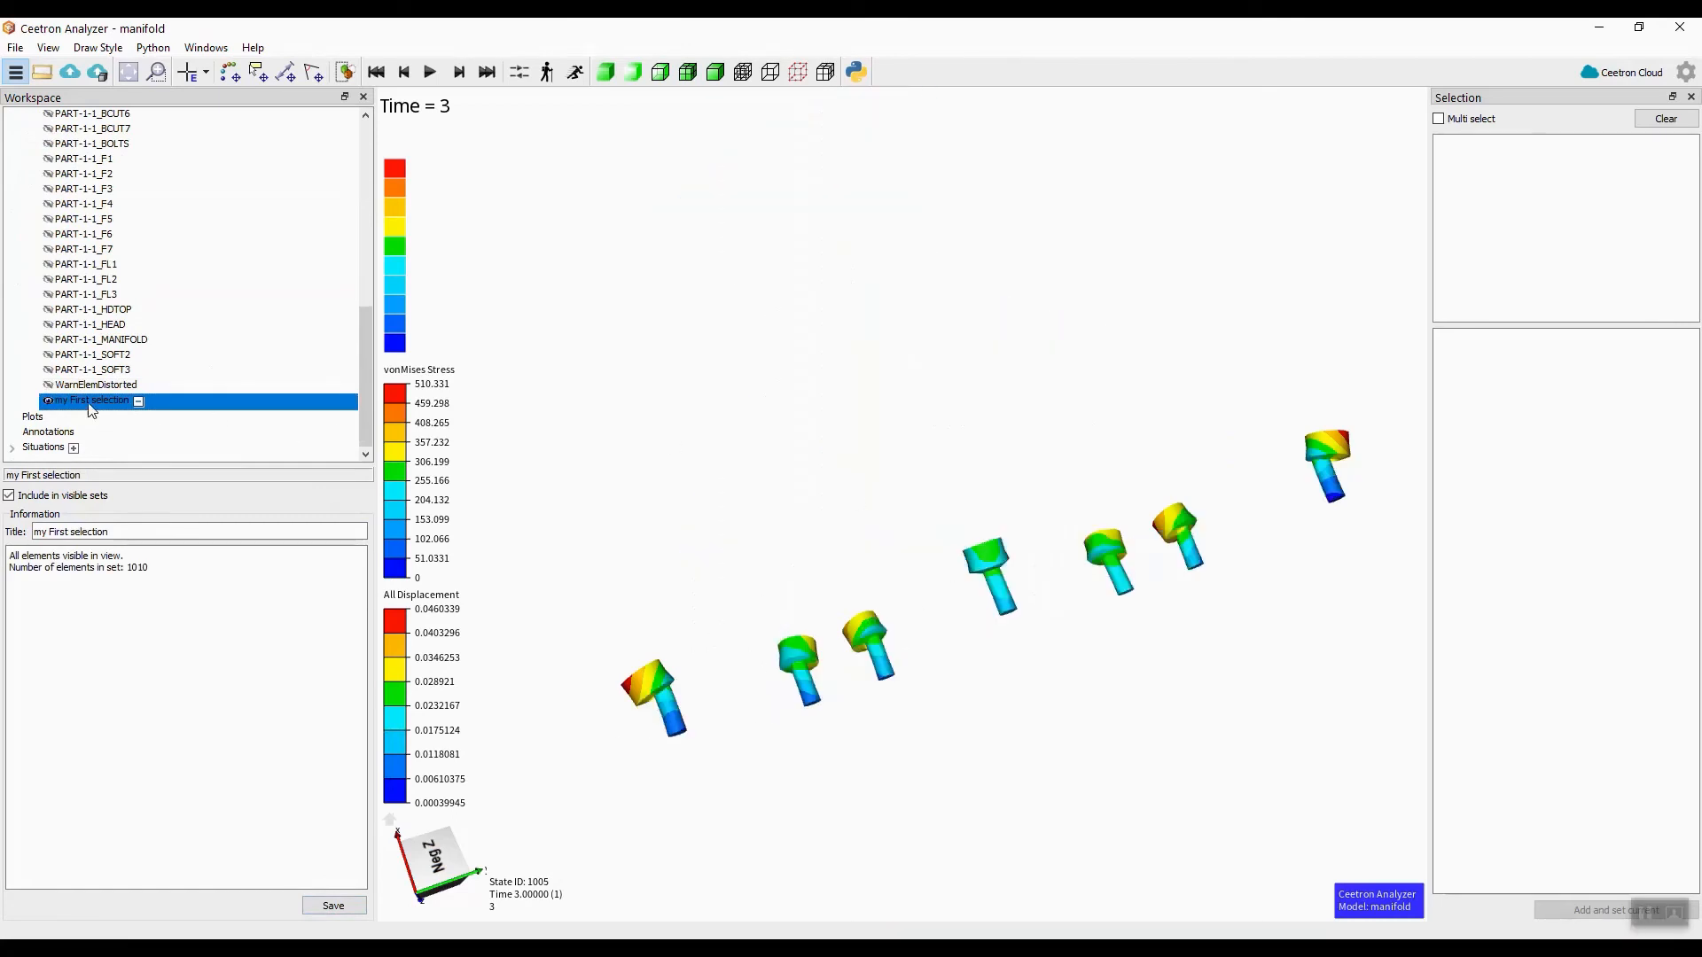
pyautogui.click(53, 401)
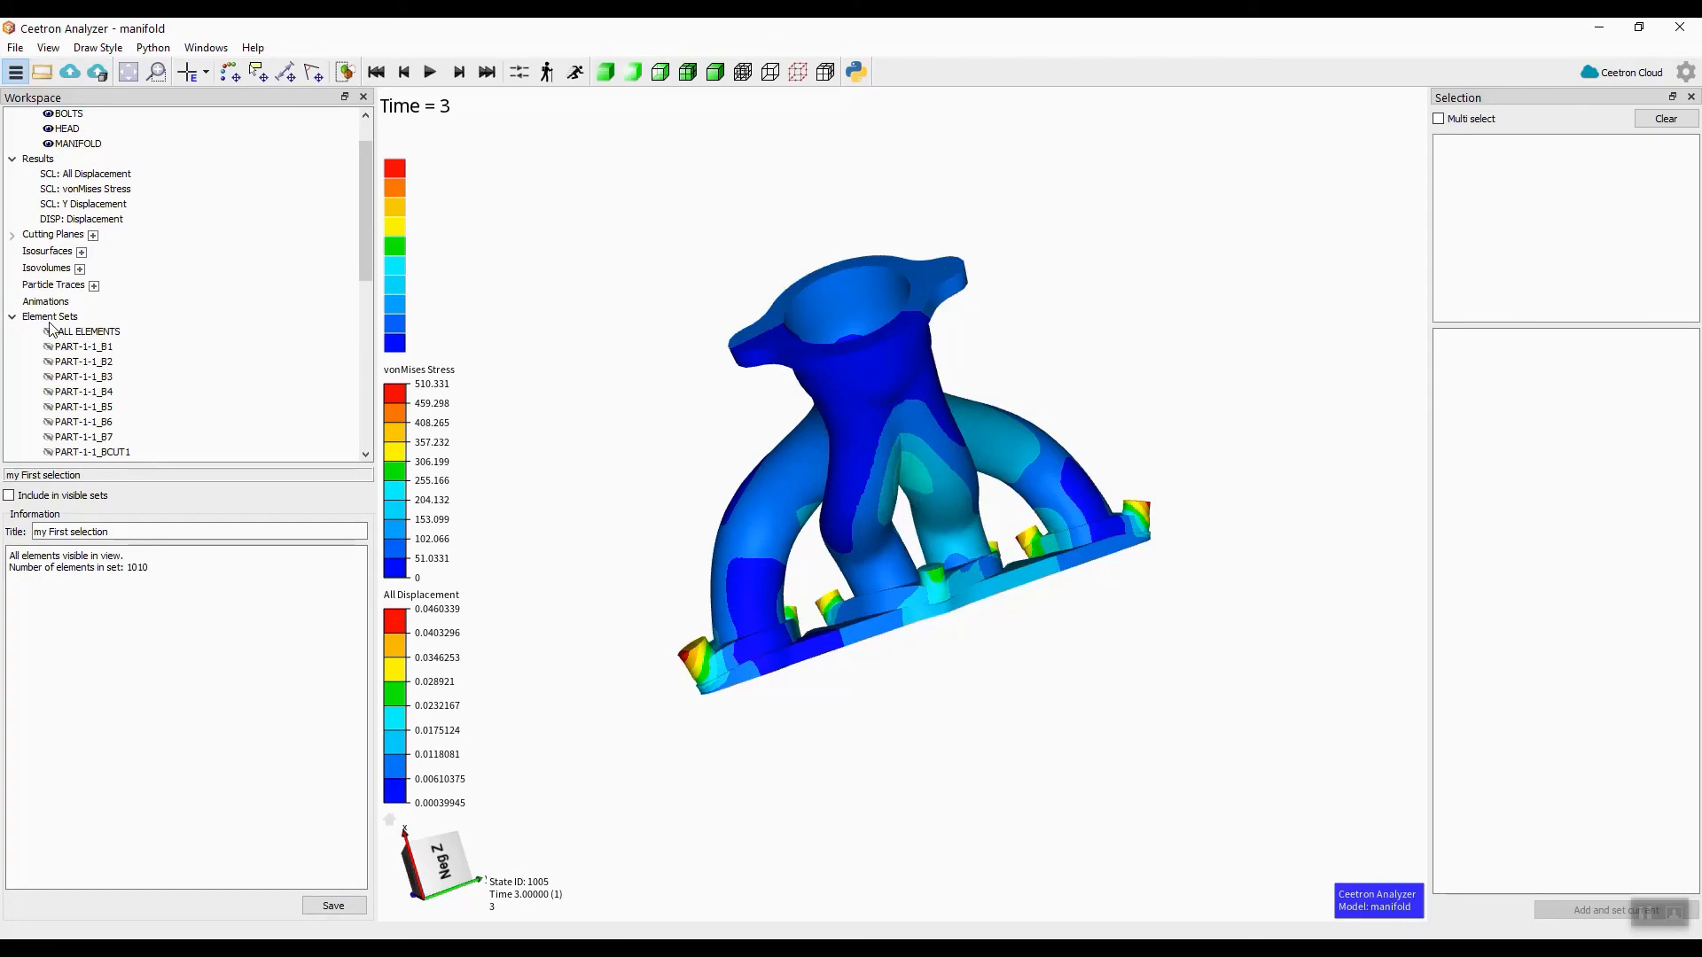
# - Create an element set from a rubberband region around the manifold's upper flange and save it as "my Box of elements"
pyautogui.click(51, 323)
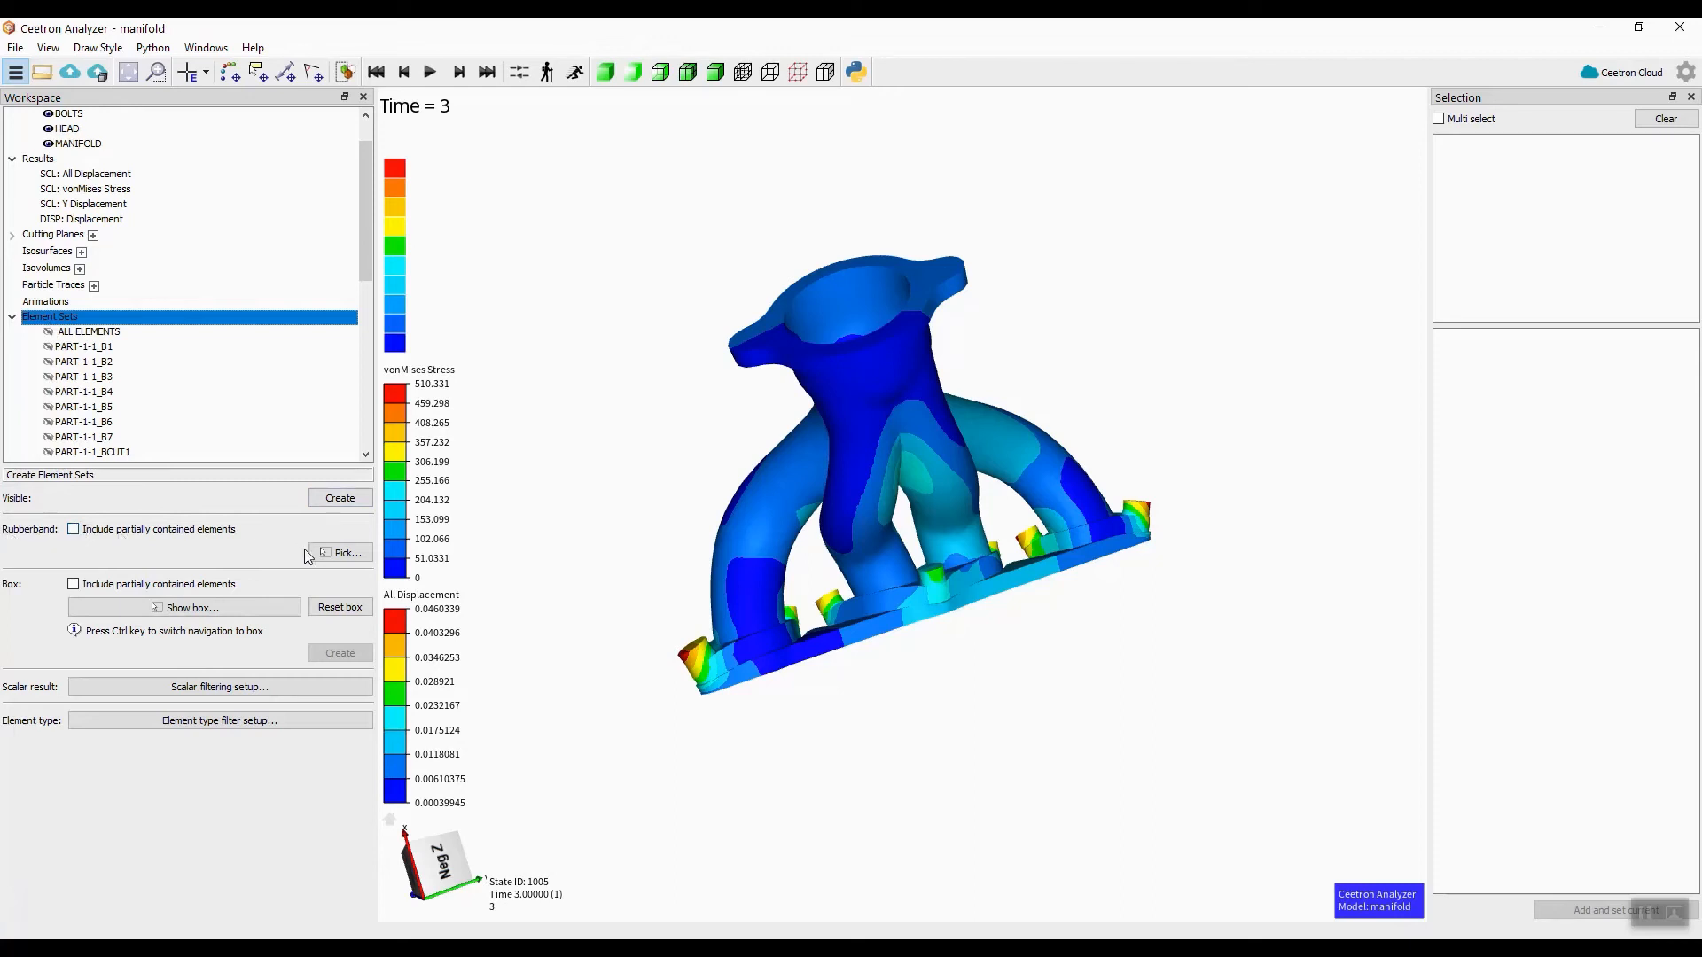
pyautogui.click(336, 552)
pyautogui.moveTo(700, 272); pyautogui.dragTo(973, 391)
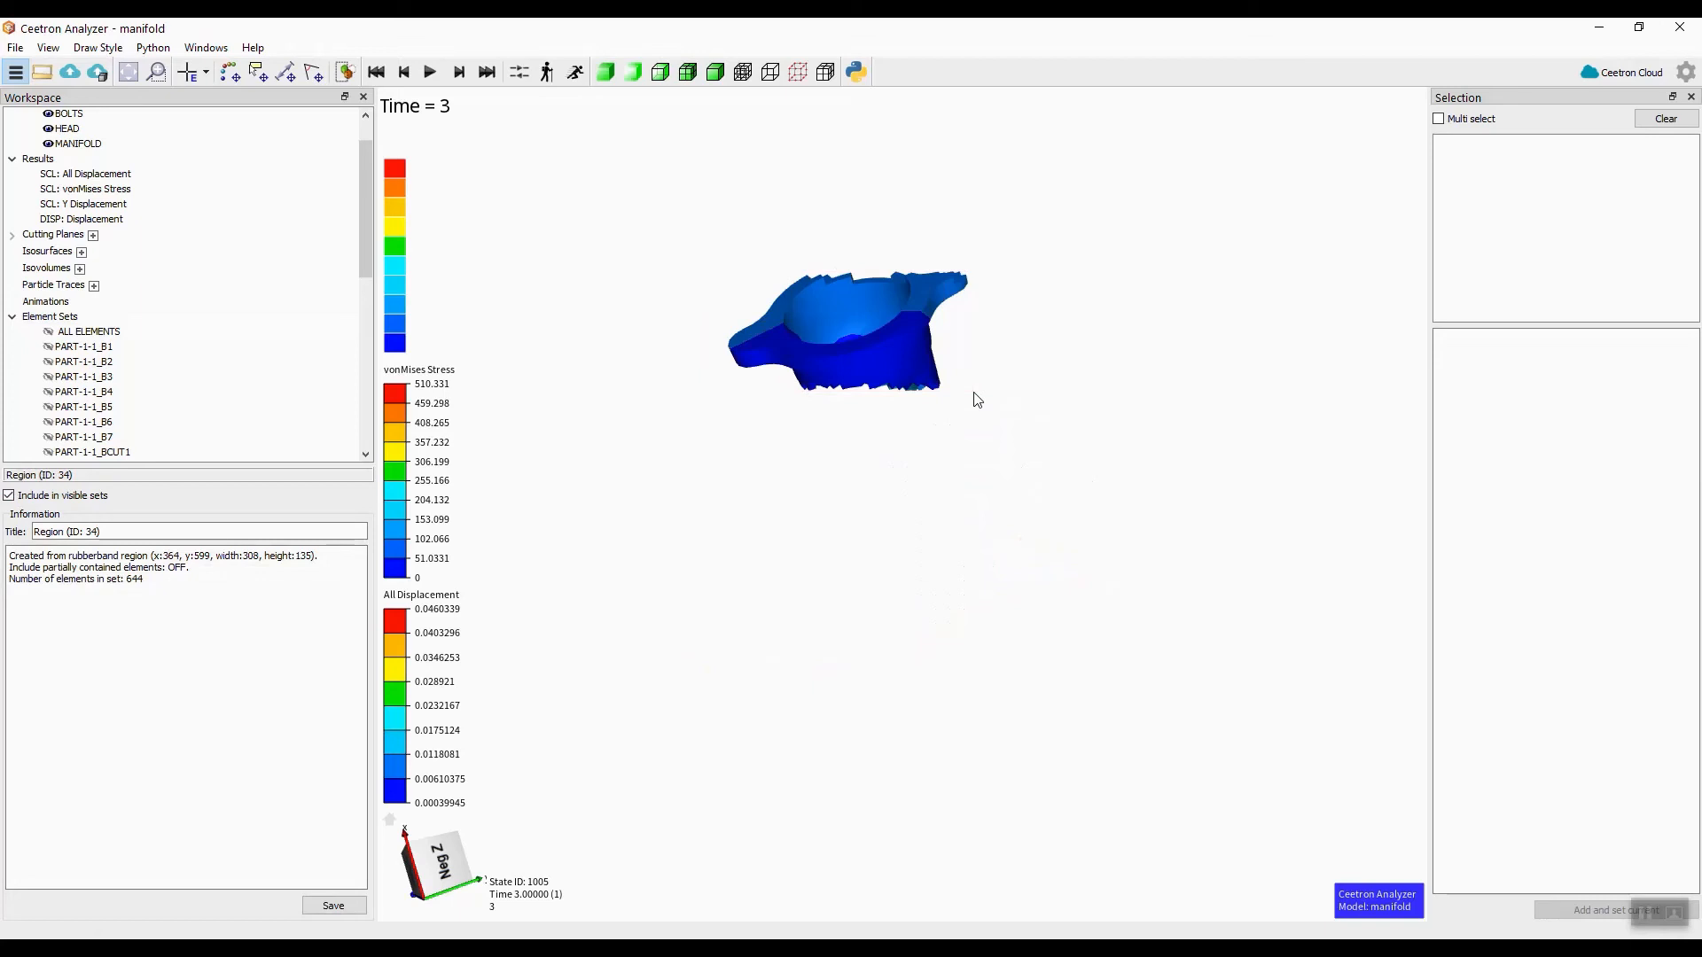
pyautogui.tripleClick(135, 531)
pyautogui.write('my Box of ')
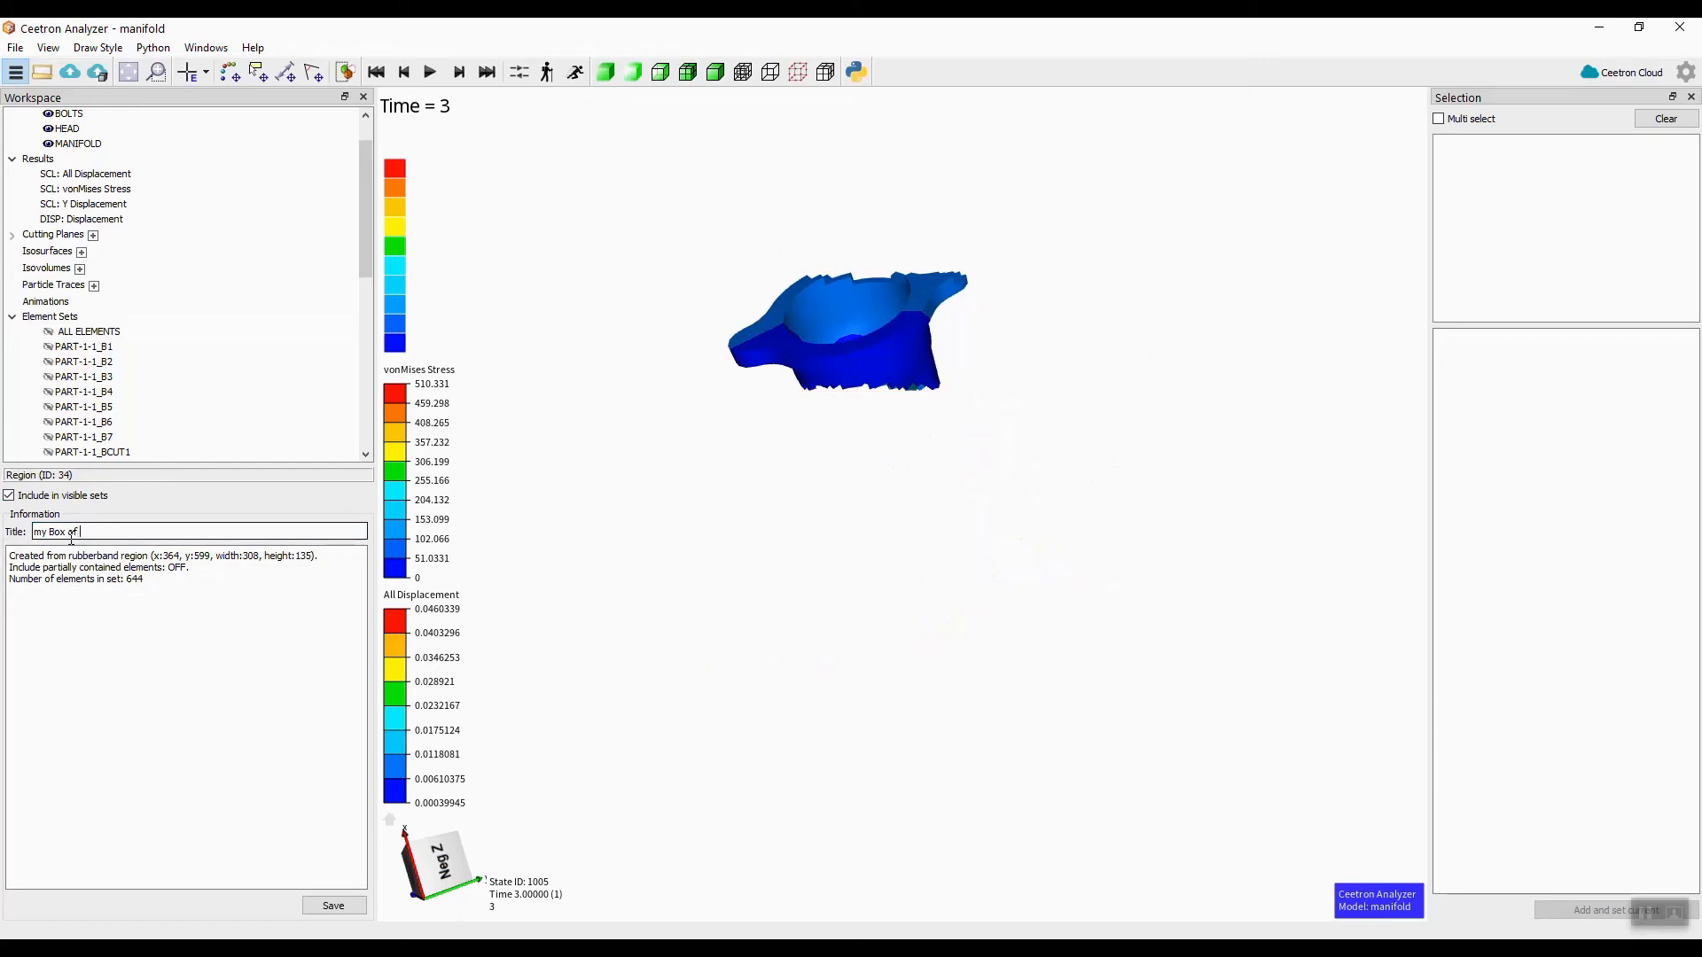
pyautogui.write('elements')
pyautogui.click(333, 905)
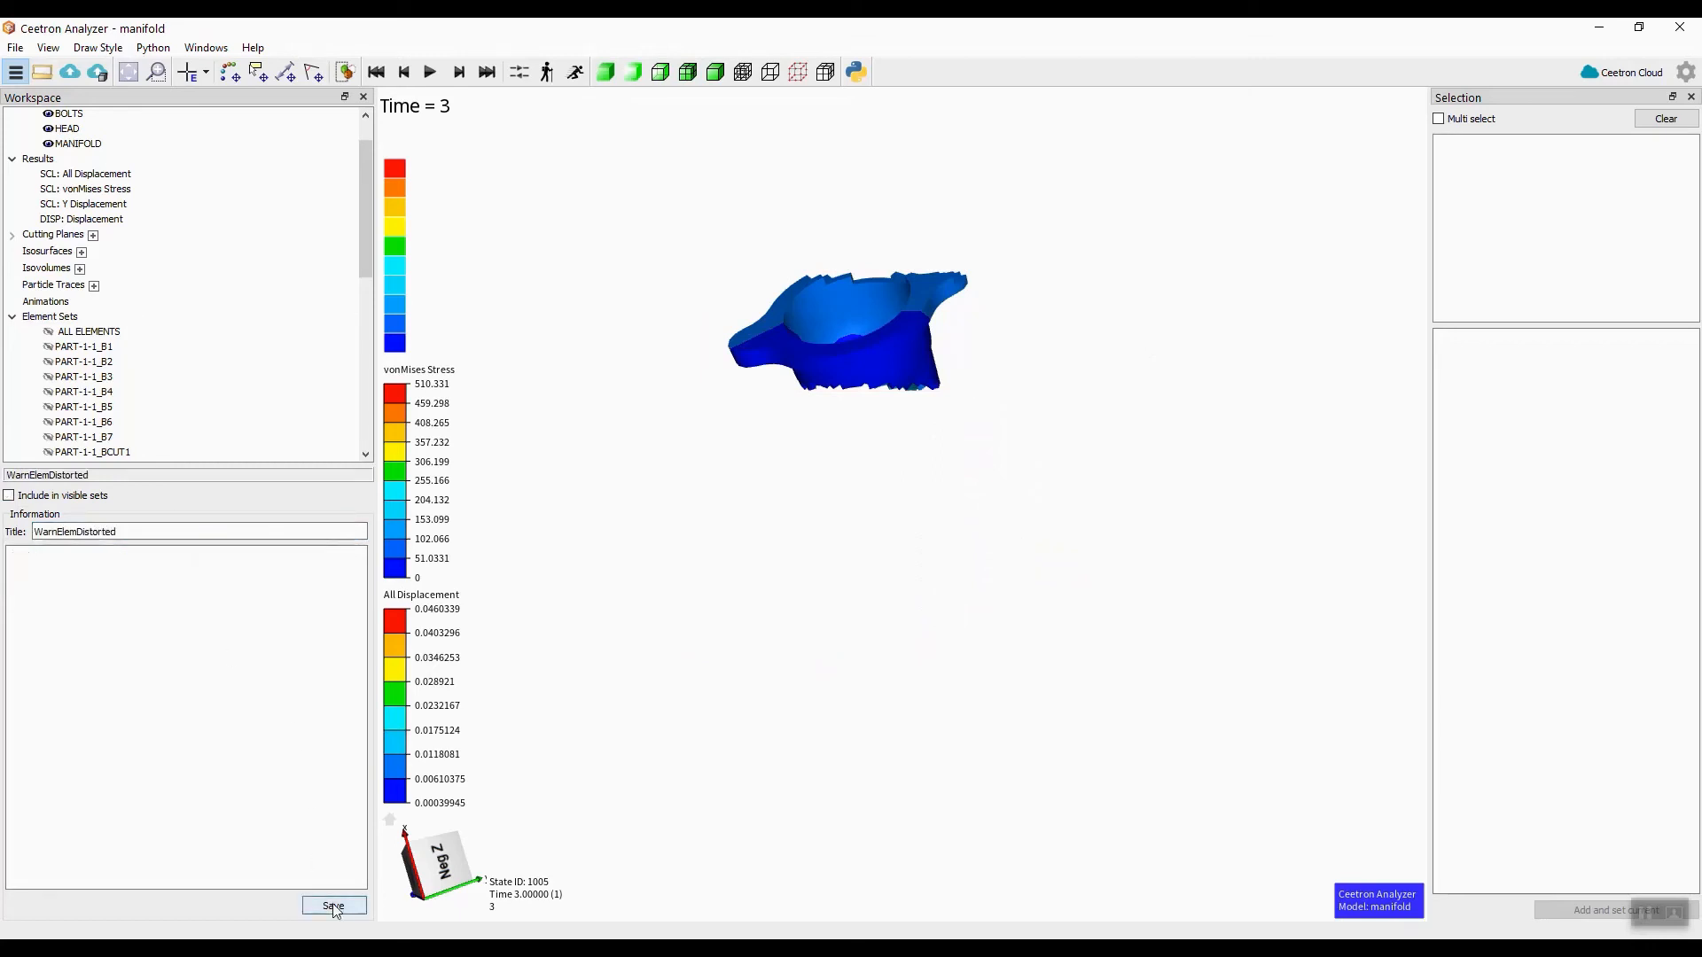
# - Switch the display between "my Box of elements" and "my First selection", and leave both sets hidden
pyautogui.scroll(-9, 113, 387)
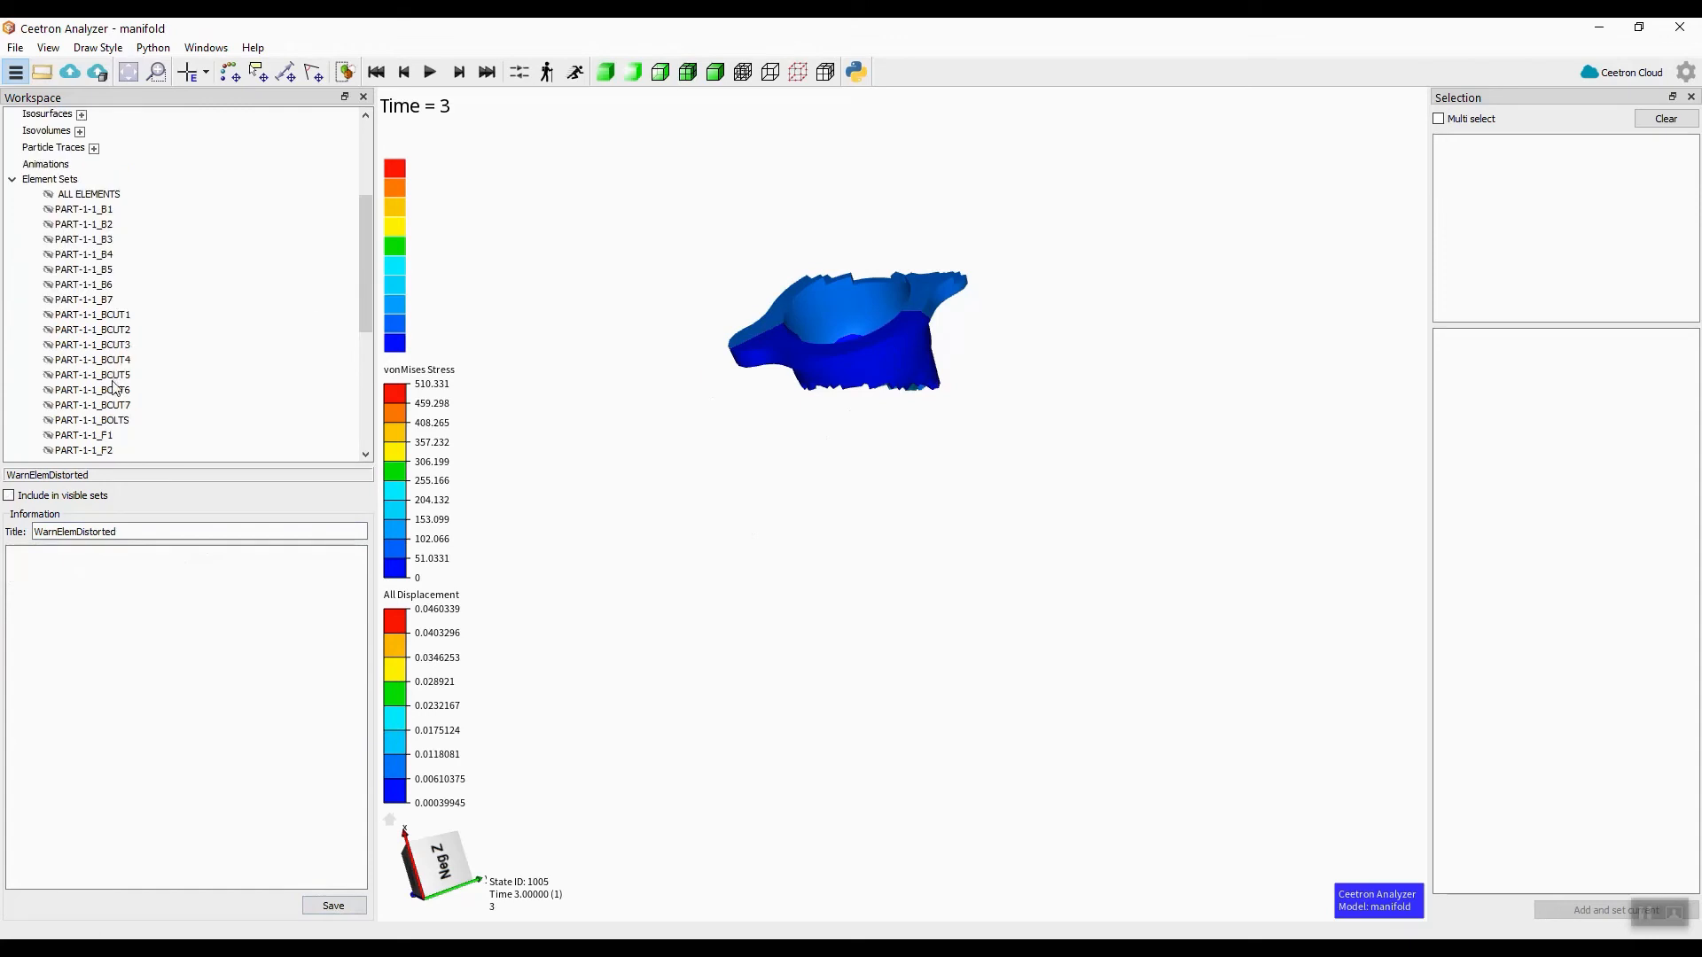
pyautogui.scroll(-1, 113, 388)
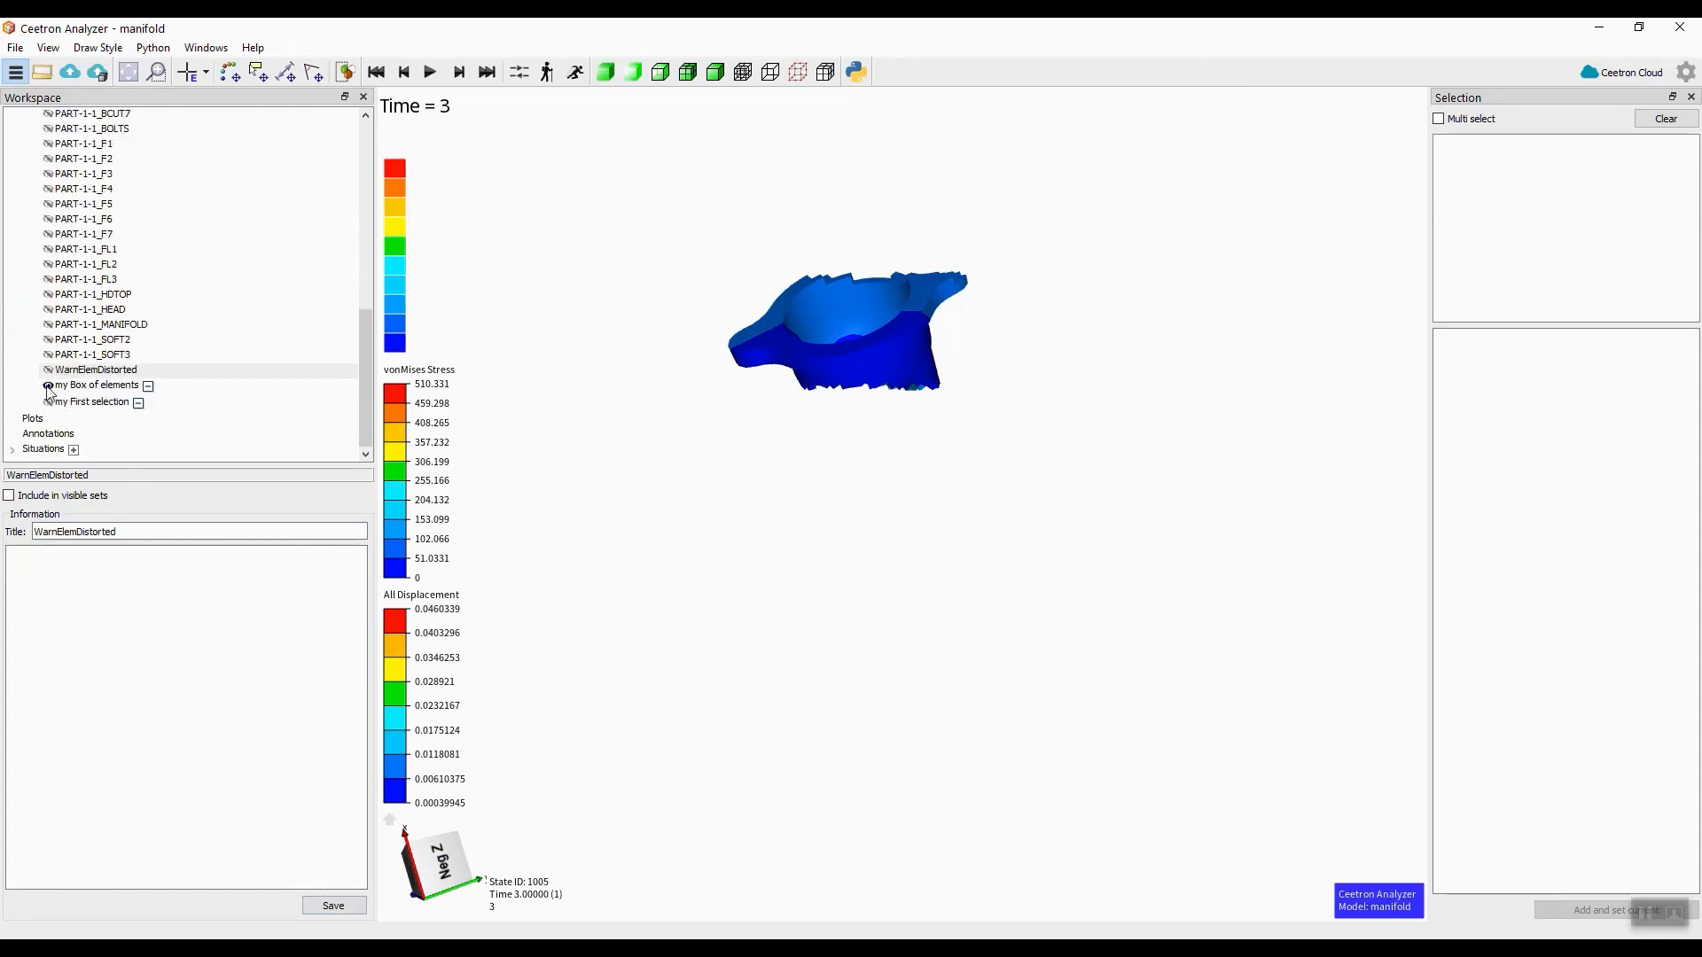
pyautogui.click(48, 388)
pyautogui.click(48, 403)
pyautogui.click(48, 403)
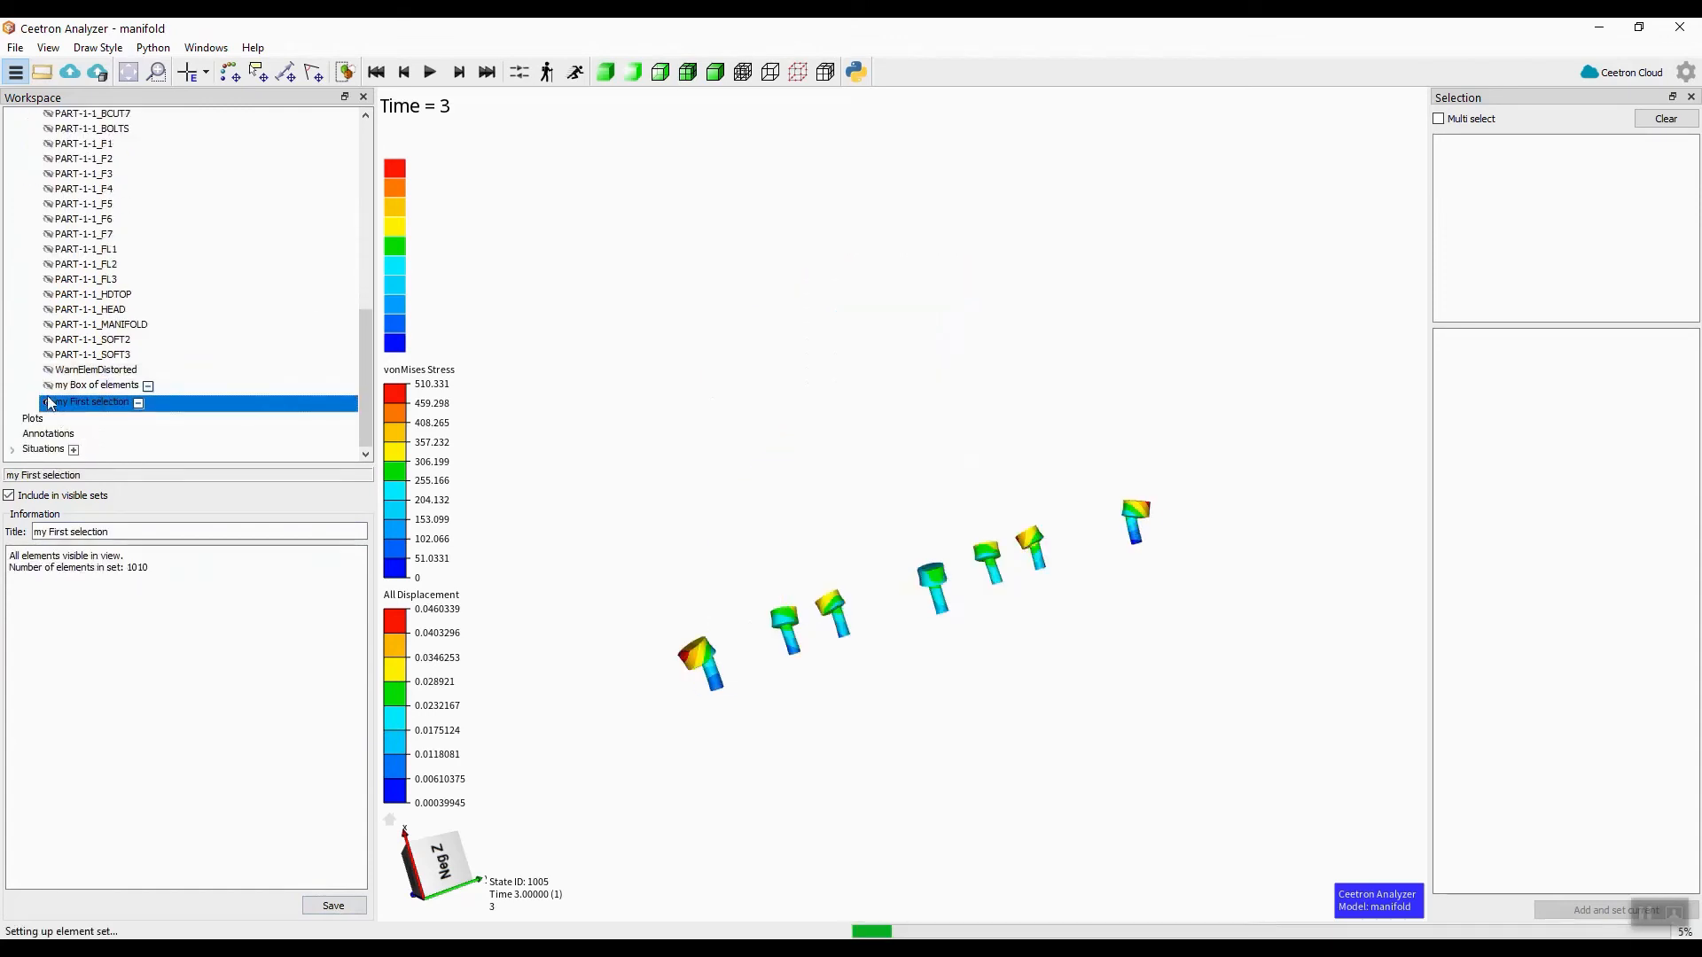
pyautogui.click(48, 388)
pyautogui.click(49, 388)
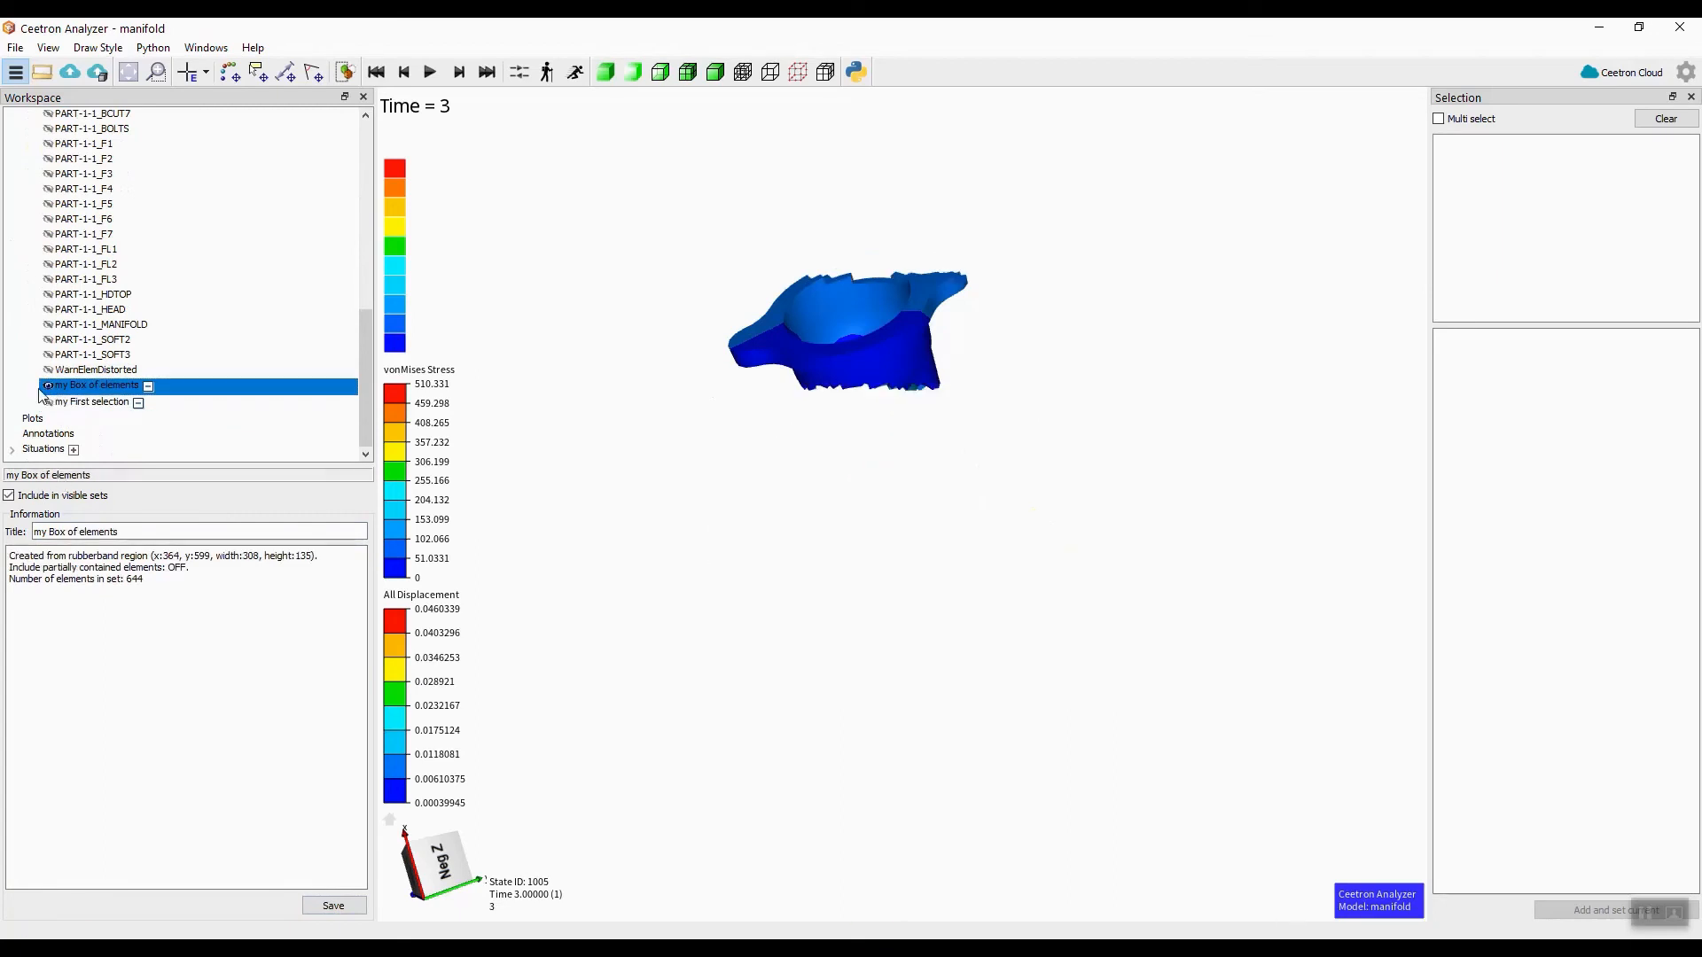
pyautogui.click(49, 388)
# - Create and save another rubberband element set around the manifold's upper flange, including partially contained elements
pyautogui.scroll(5, 53, 381)
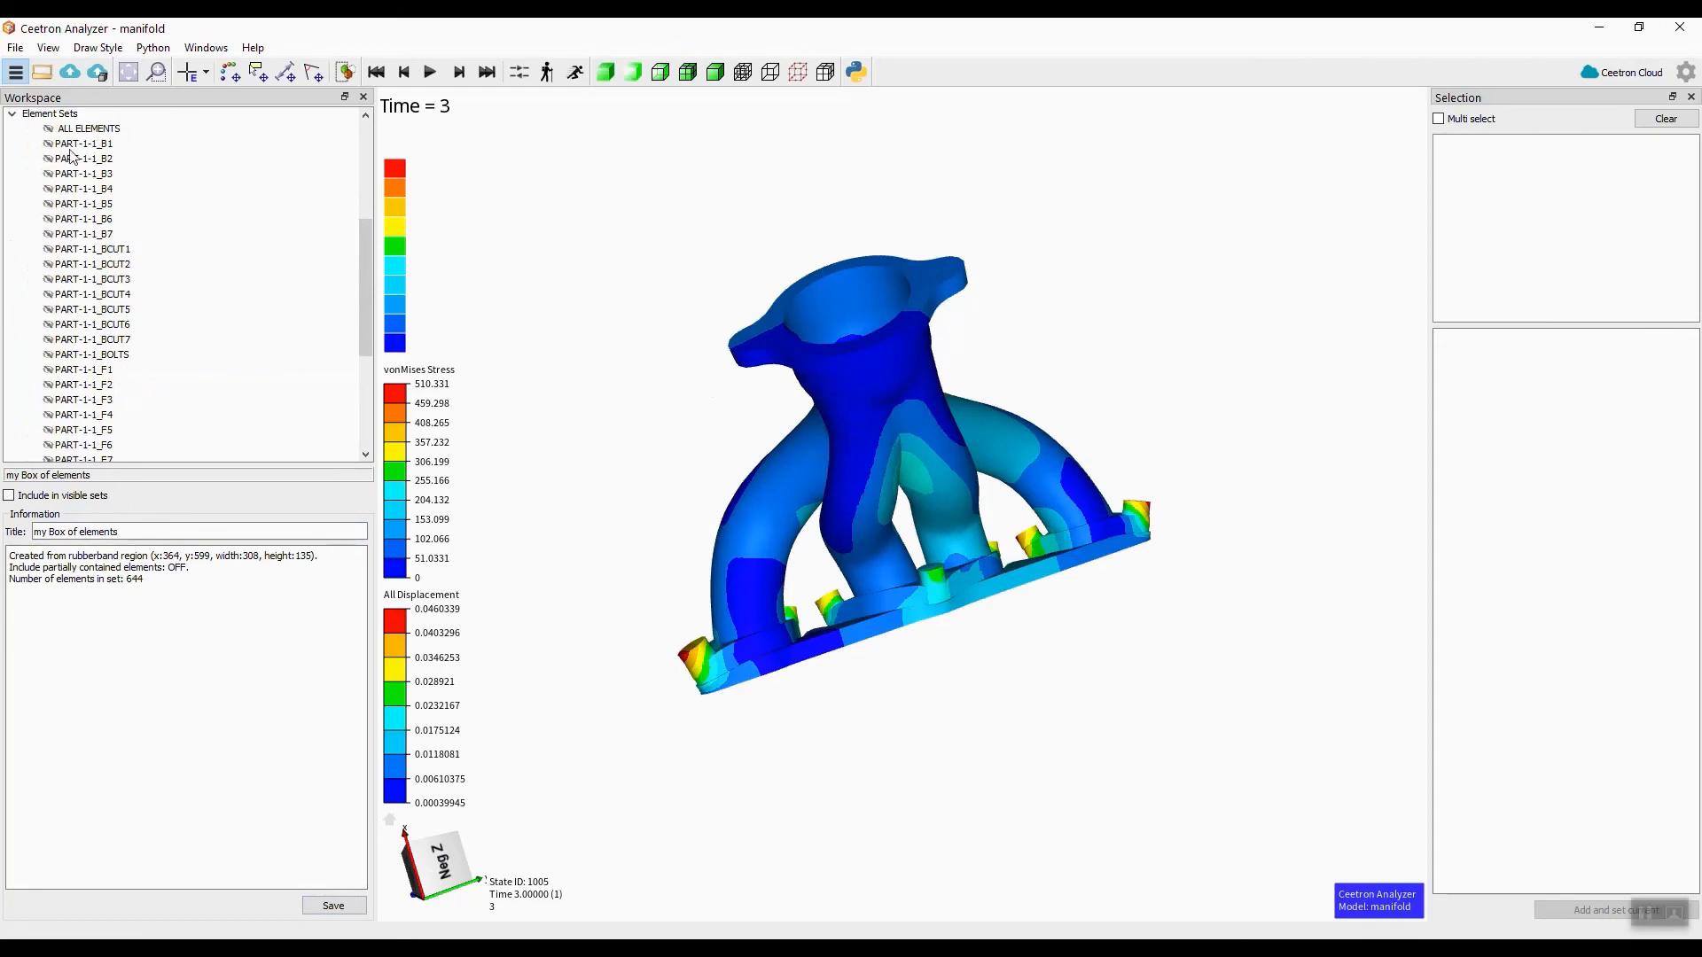
pyautogui.click(62, 114)
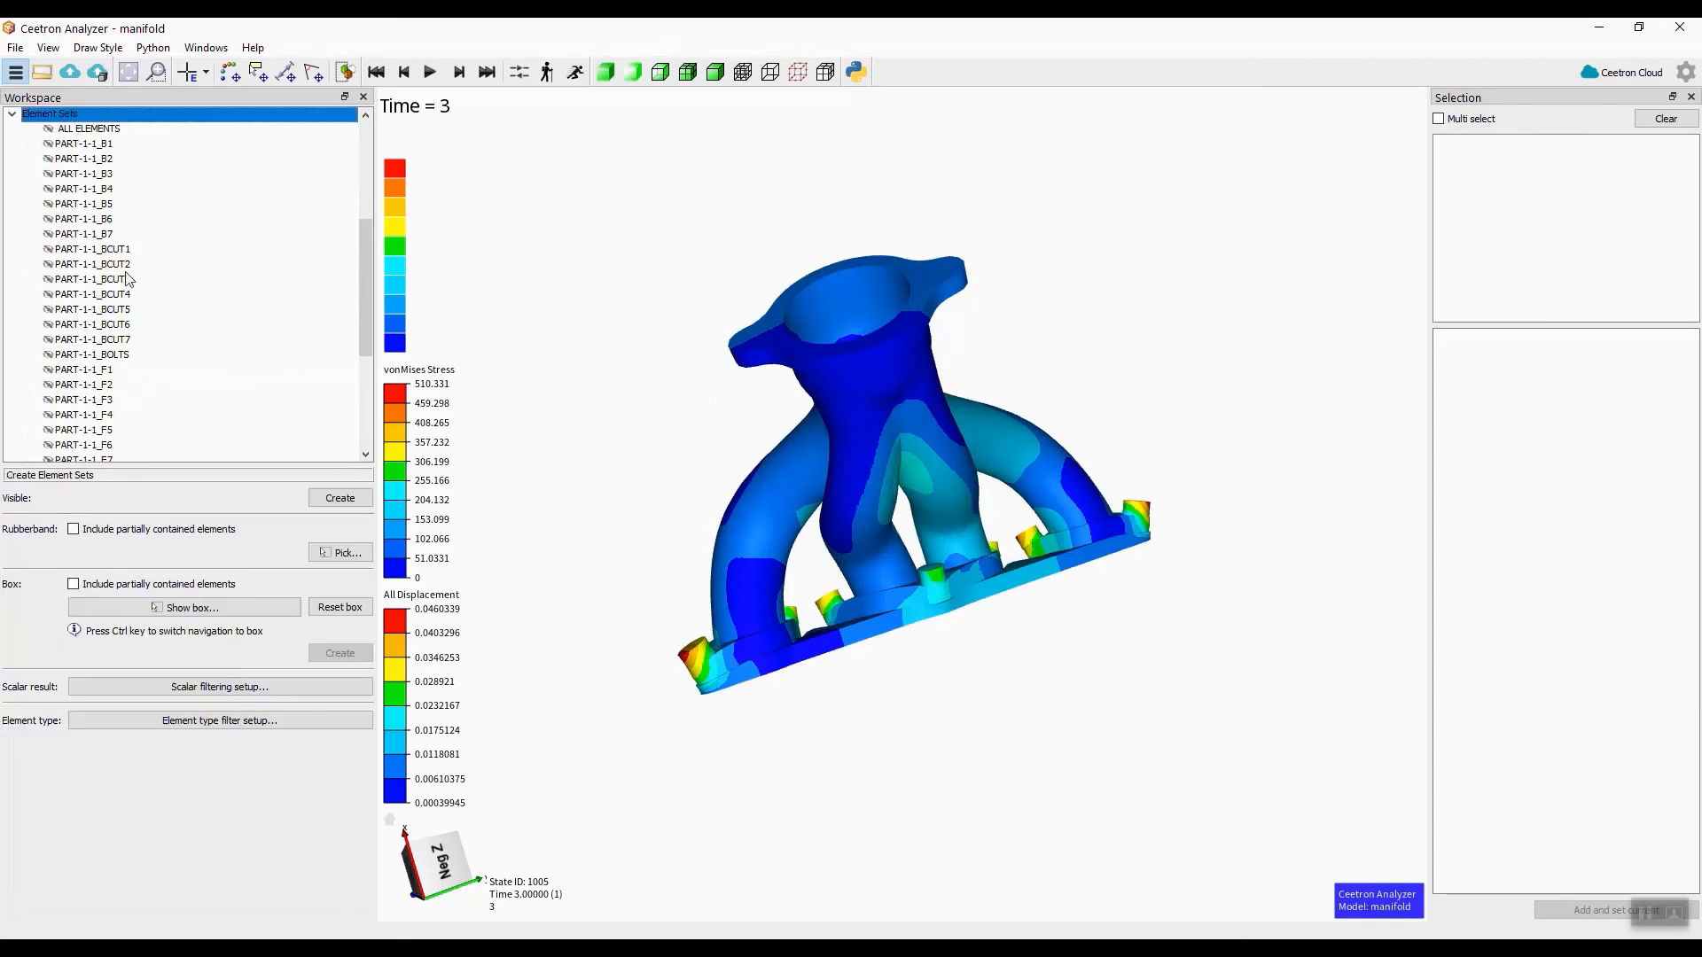
pyautogui.click(74, 530)
pyautogui.moveTo(649, 257); pyautogui.dragTo(682, 337, button='middle')
pyautogui.click(347, 556)
pyautogui.moveTo(679, 291); pyautogui.dragTo(789, 381)
pyautogui.click(333, 905)
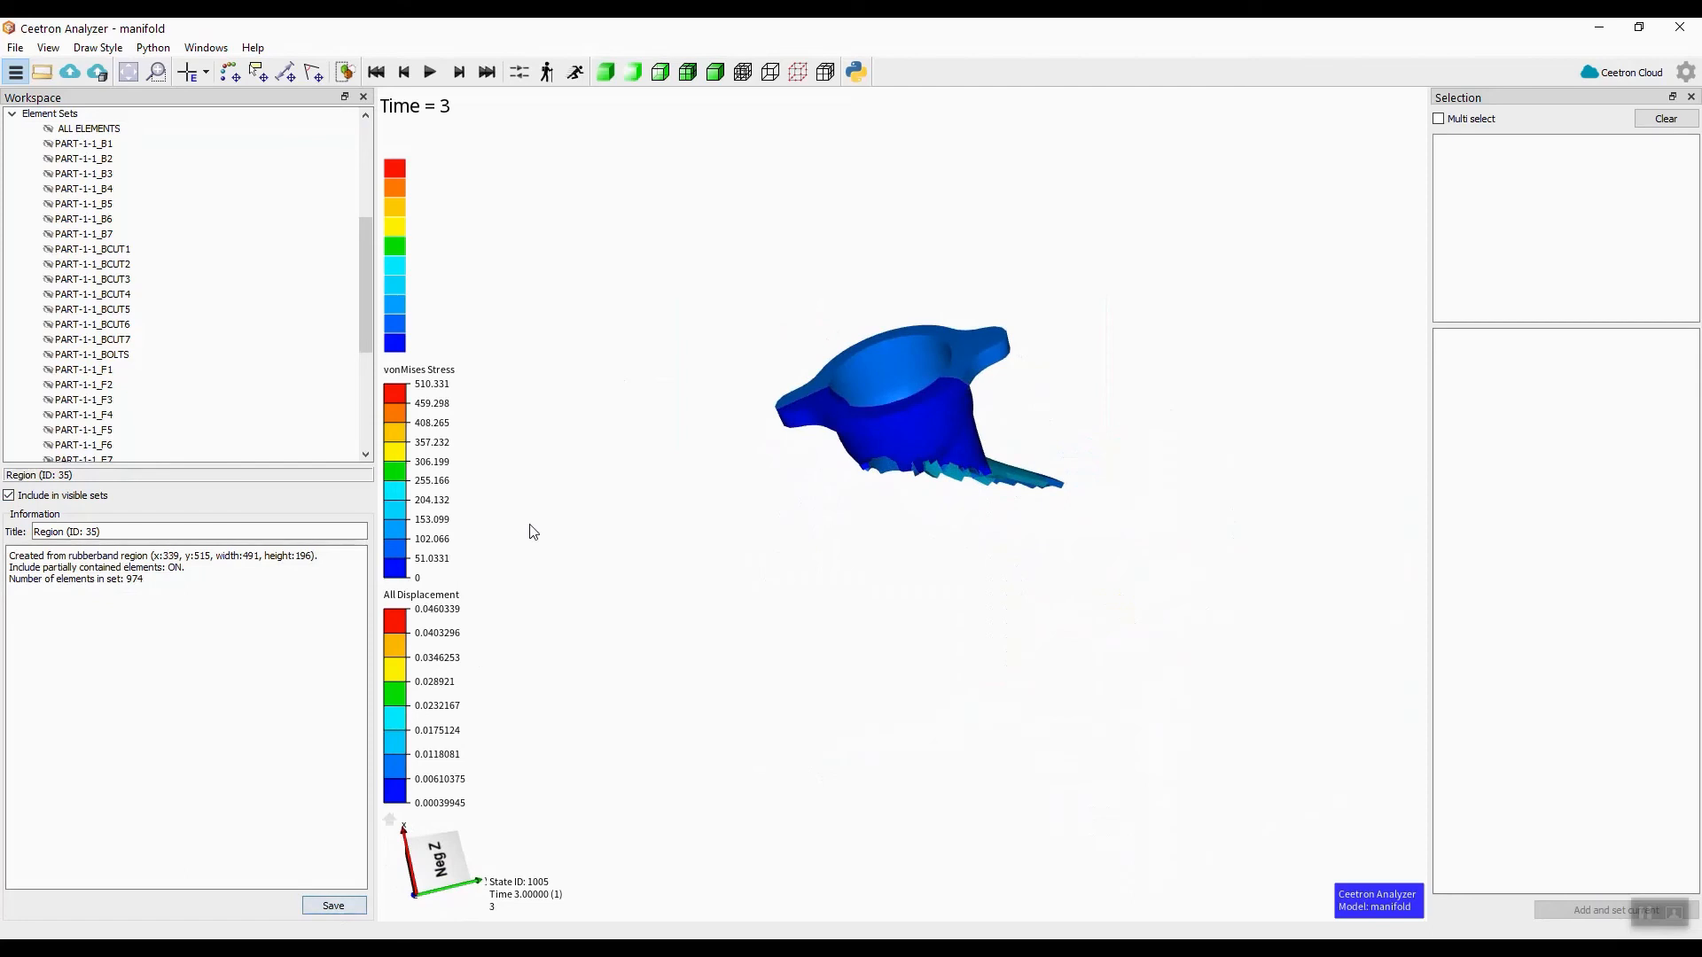
# - Exclude the new rubberband region set from the visible sets to bring back the whole manifold
pyautogui.scroll(-3, 125, 436)
pyautogui.scroll(4, 125, 436)
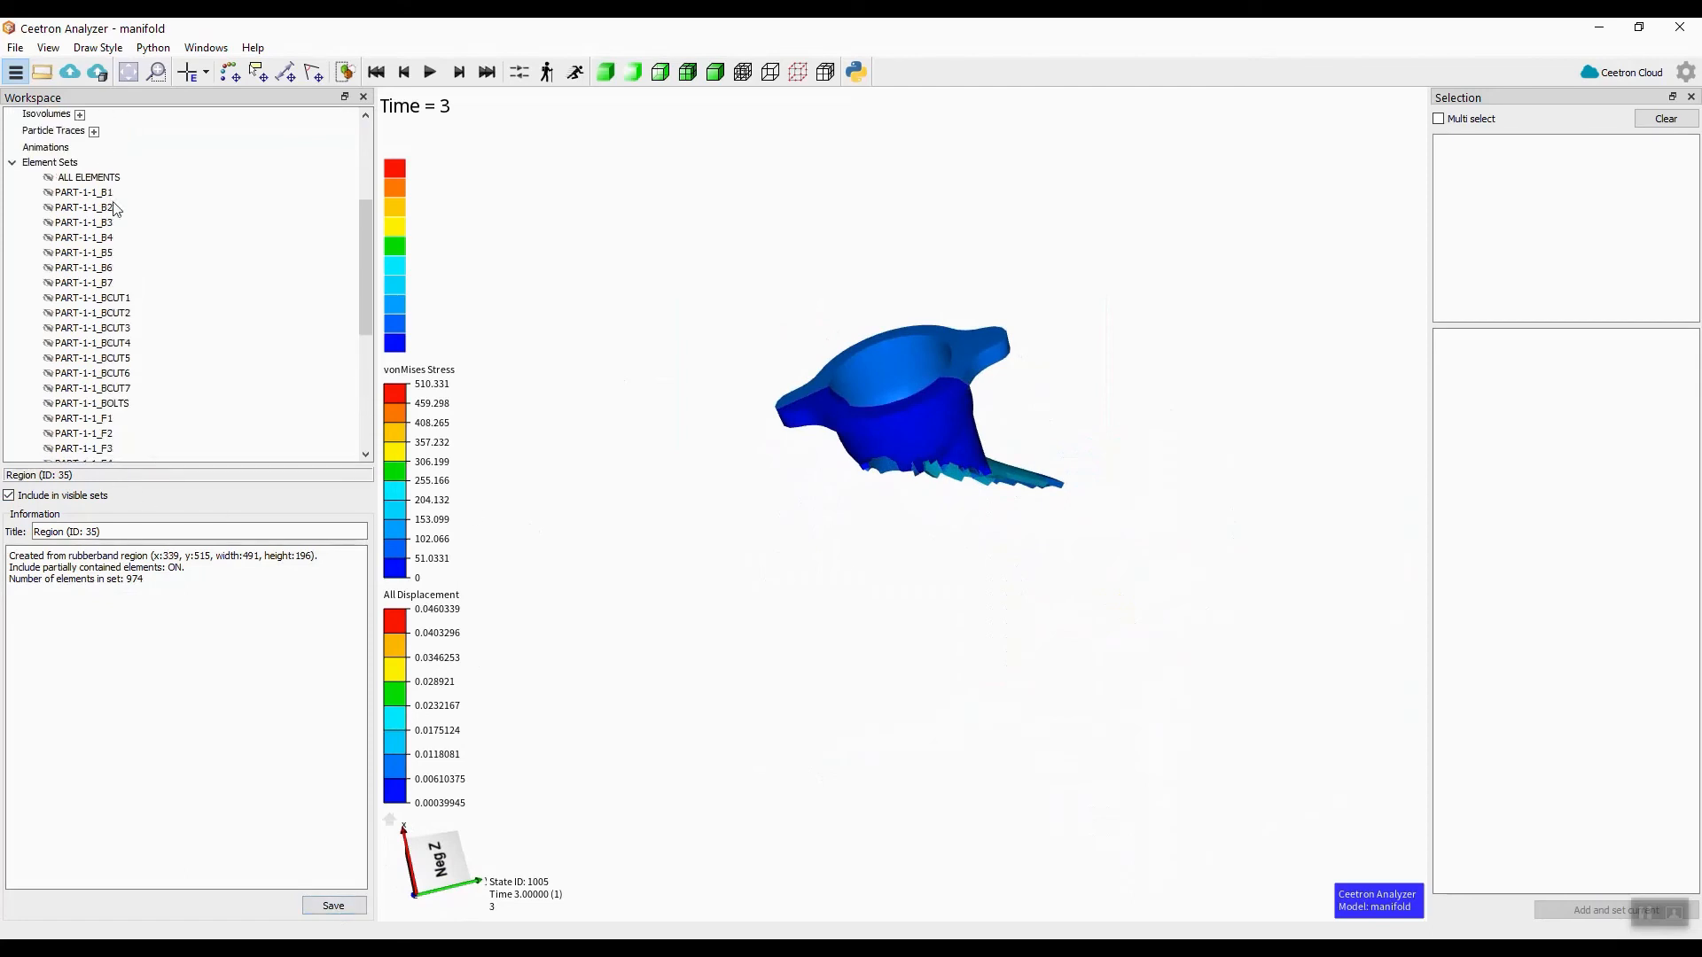
pyautogui.click(64, 165)
pyautogui.scroll(-4, 113, 414)
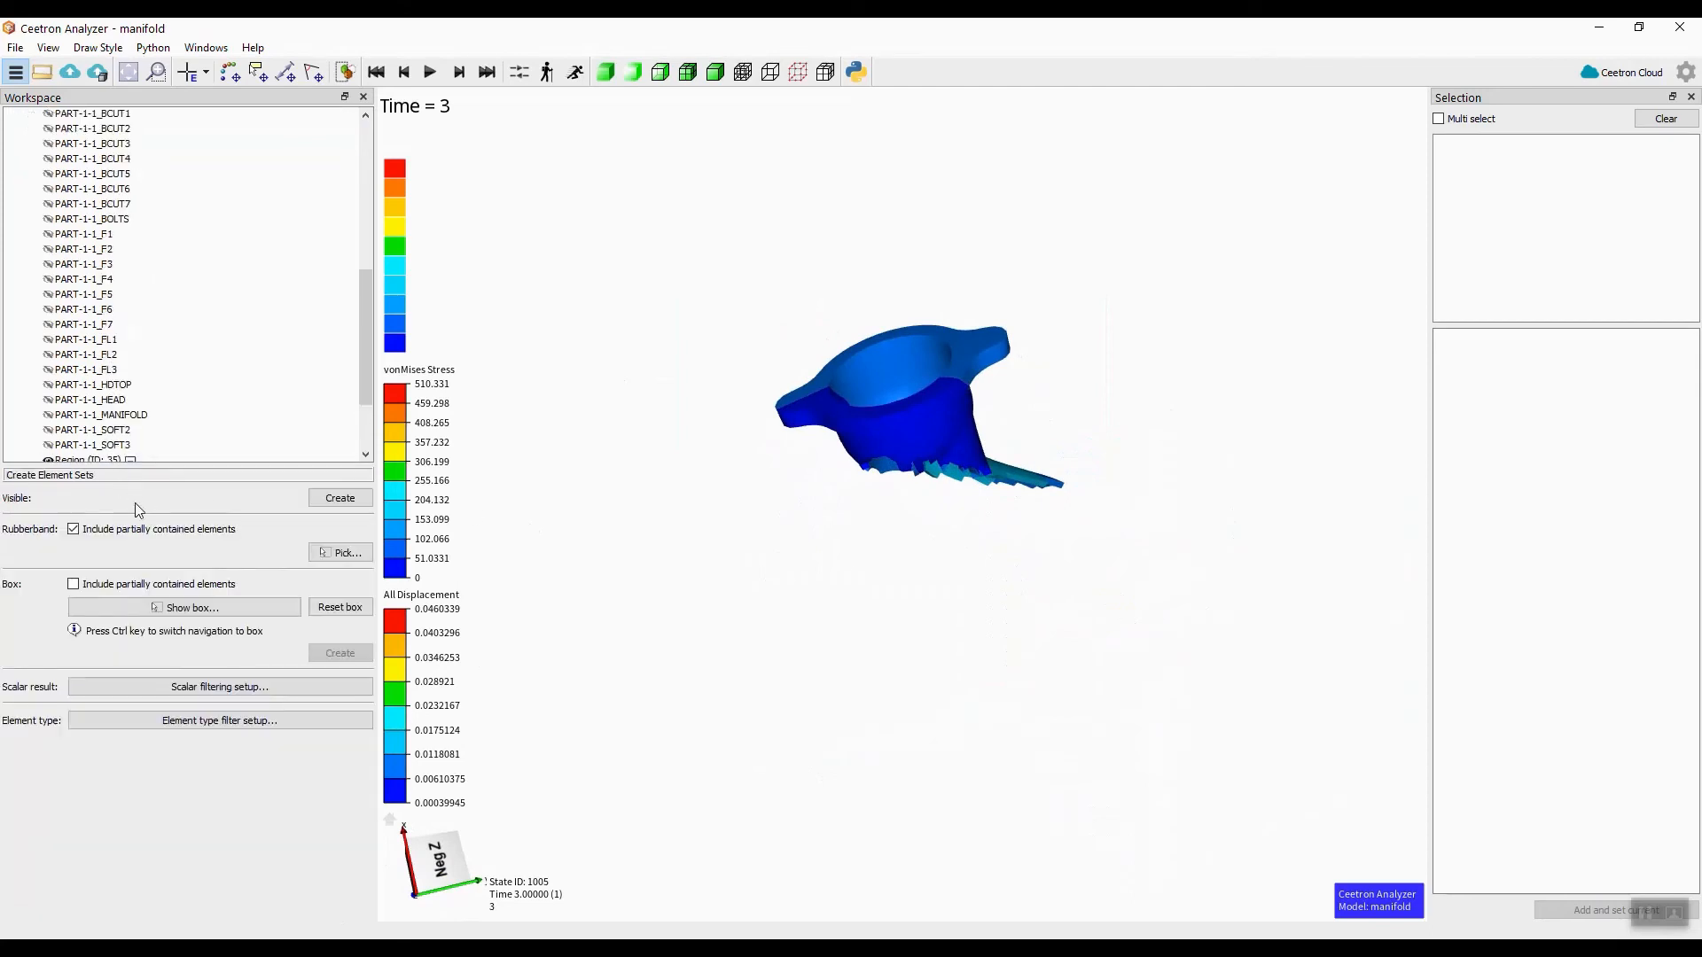
pyautogui.scroll(-2, 131, 372)
pyautogui.click(131, 354)
# - Include partially contained elements for box-based element sets and show the selection box around the manifold
pyautogui.scroll(6, 62, 310)
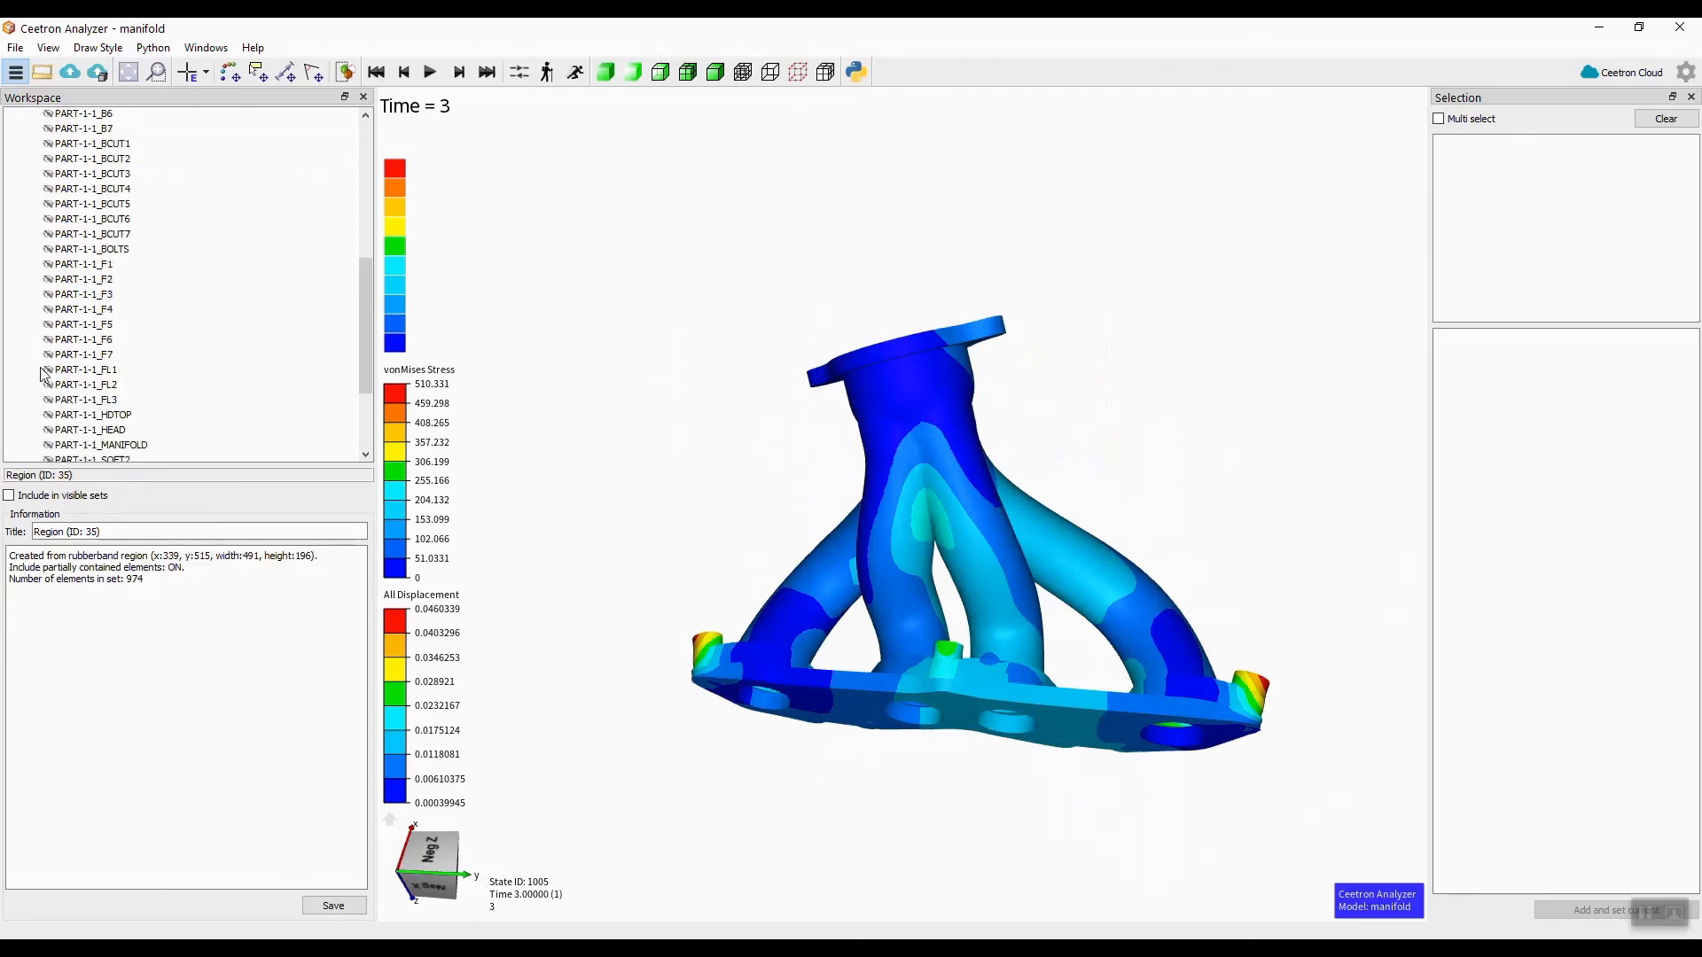
pyautogui.click(49, 286)
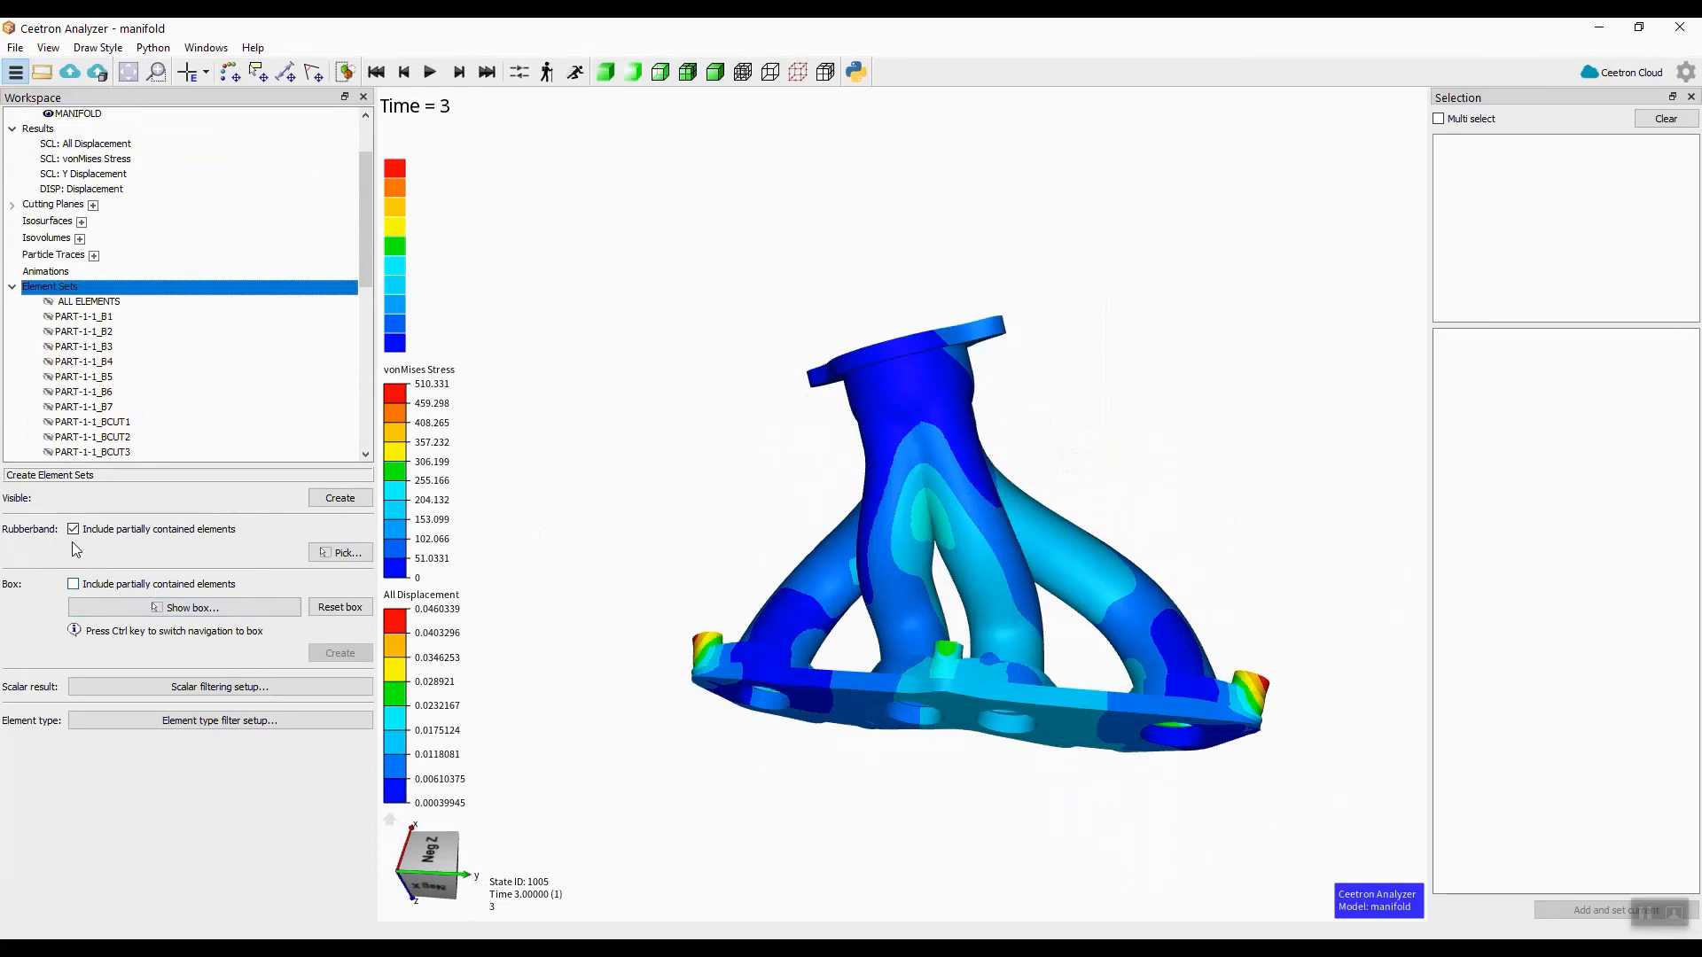
pyautogui.click(79, 587)
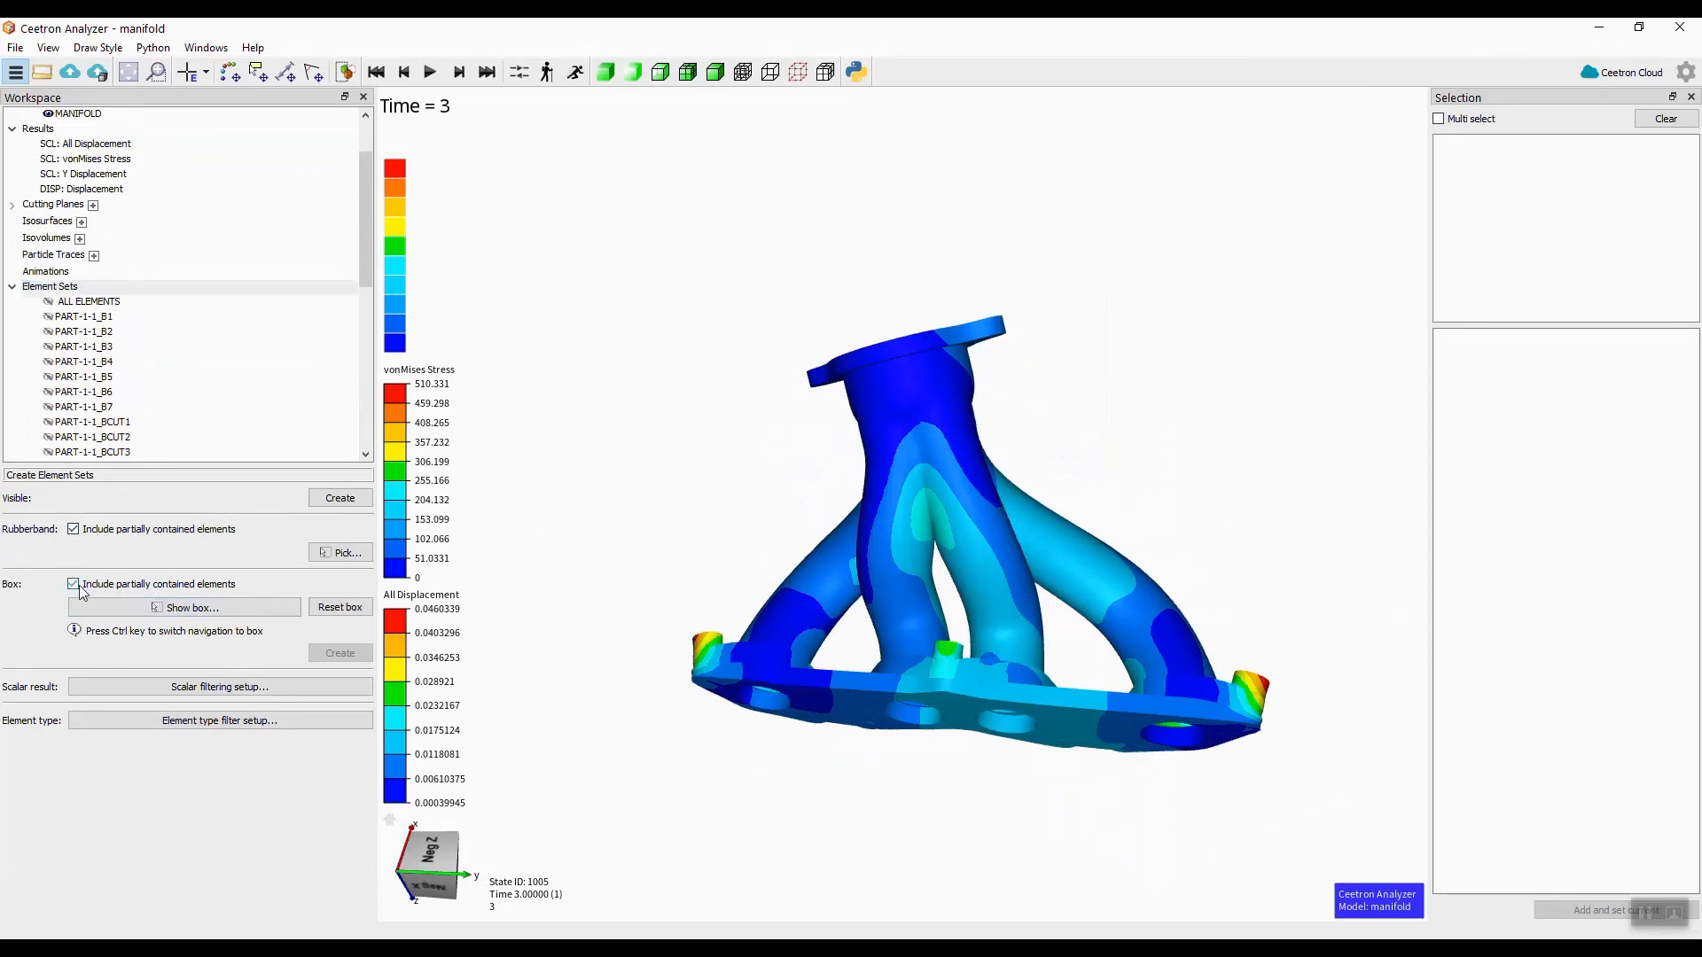
pyautogui.click(226, 608)
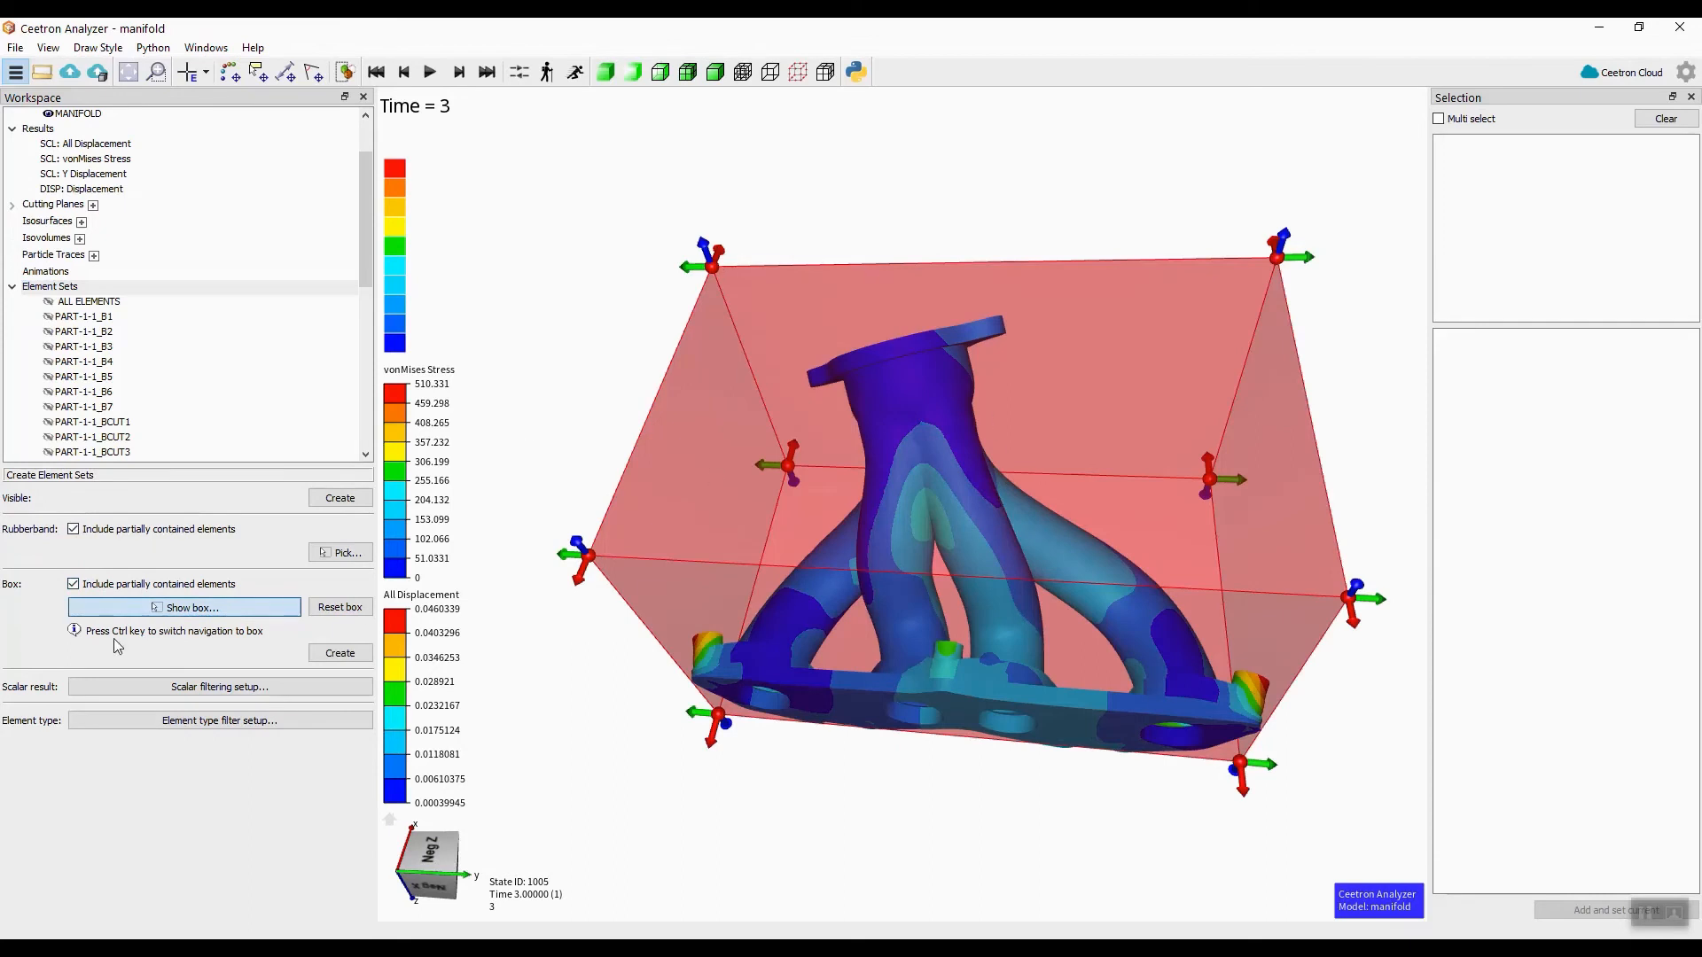
# - Shrink and reposition the selection box over the middle of the manifold's base and create an element set from it
pyautogui.moveTo(713, 271); pyautogui.dragTo(807, 481)
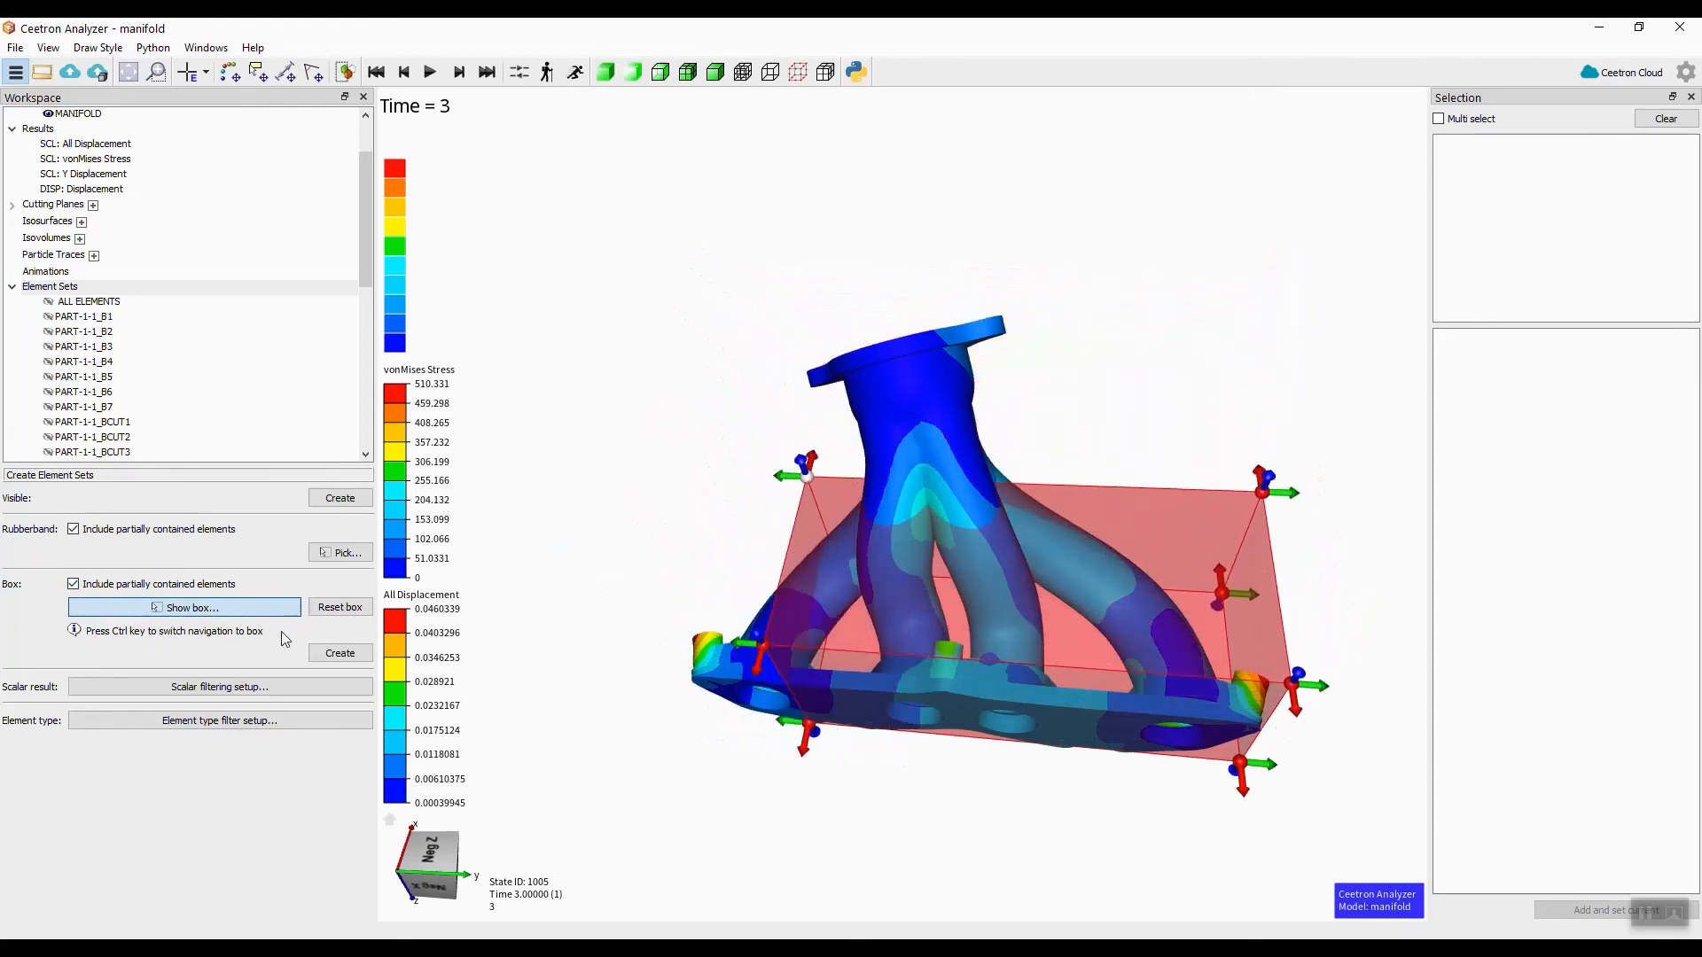
pyautogui.keyDown('ctrl'); pyautogui.moveTo(961, 608); pyautogui.dragTo(842, 371); pyautogui.keyUp('ctrl')
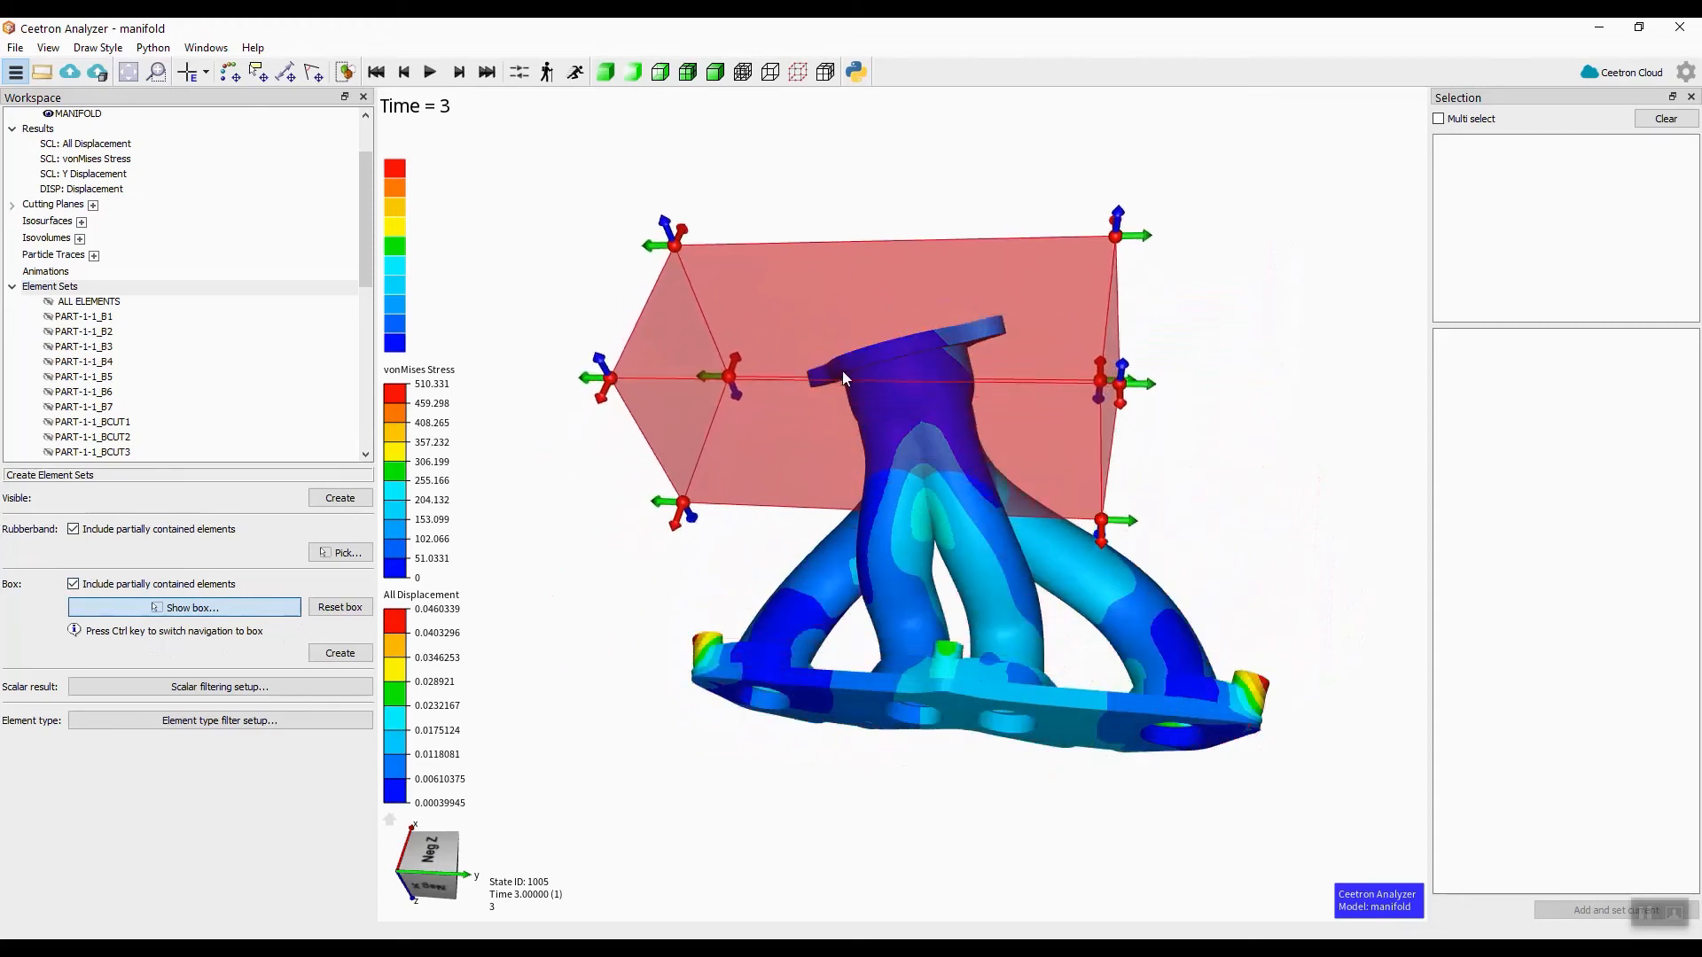
pyautogui.keyDown('ctrl'); pyautogui.moveTo(670, 246); pyautogui.dragTo(956, 635); pyautogui.keyUp('ctrl')
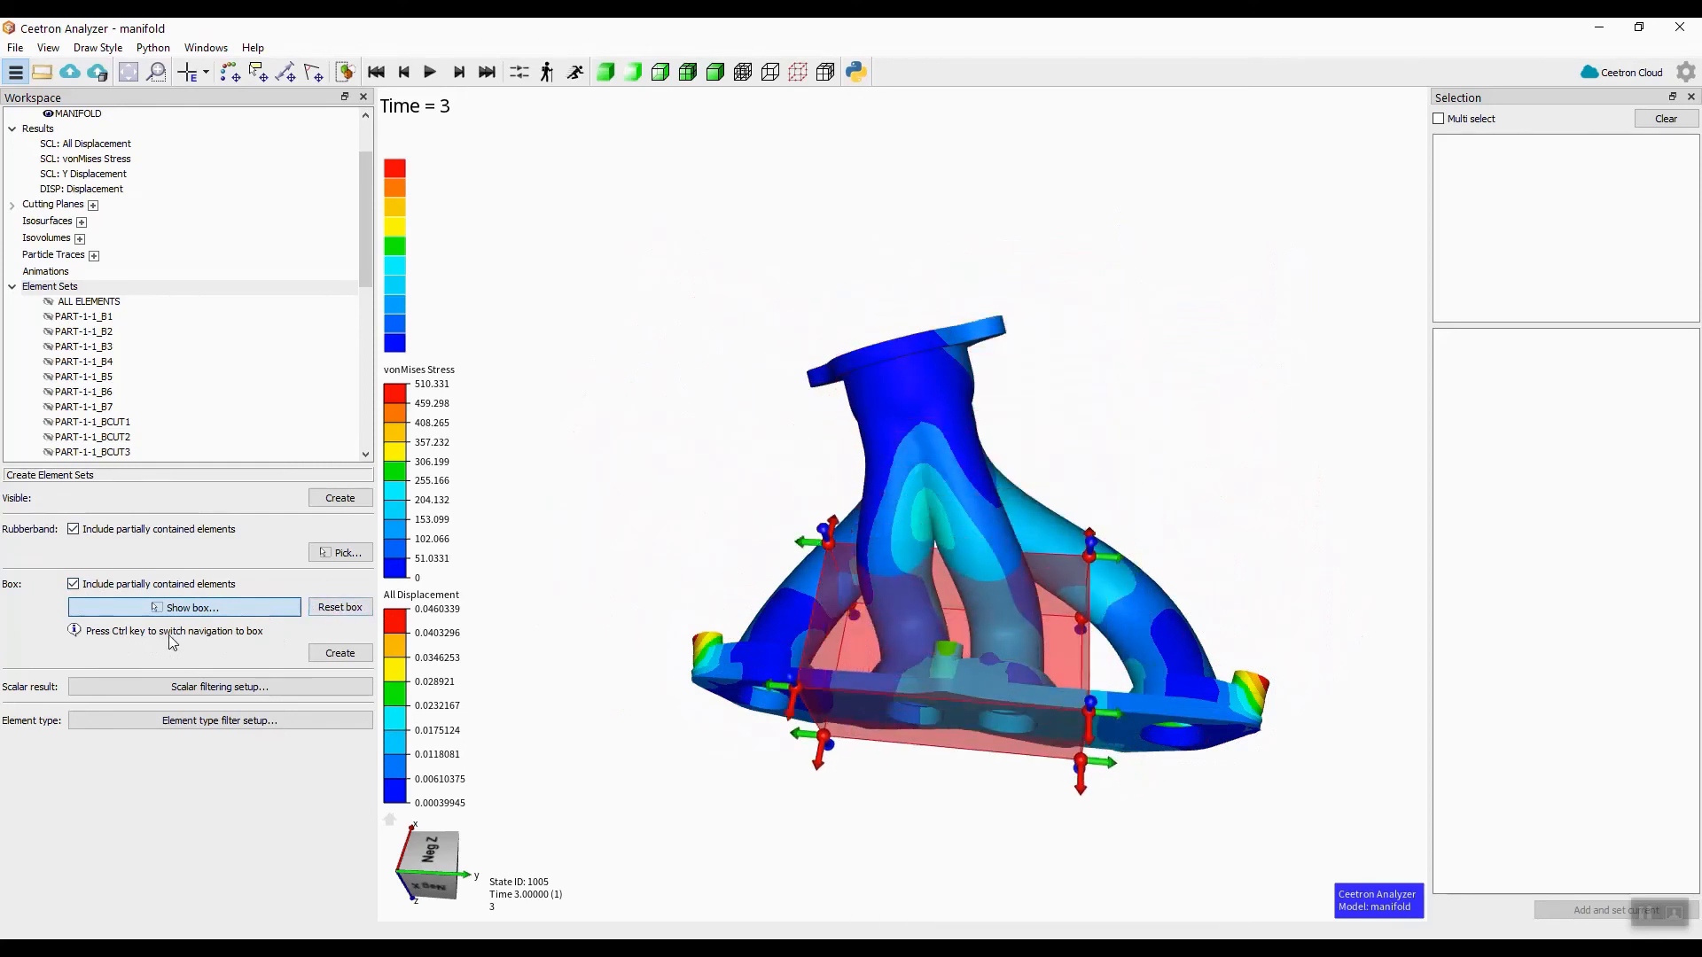
pyautogui.click(341, 653)
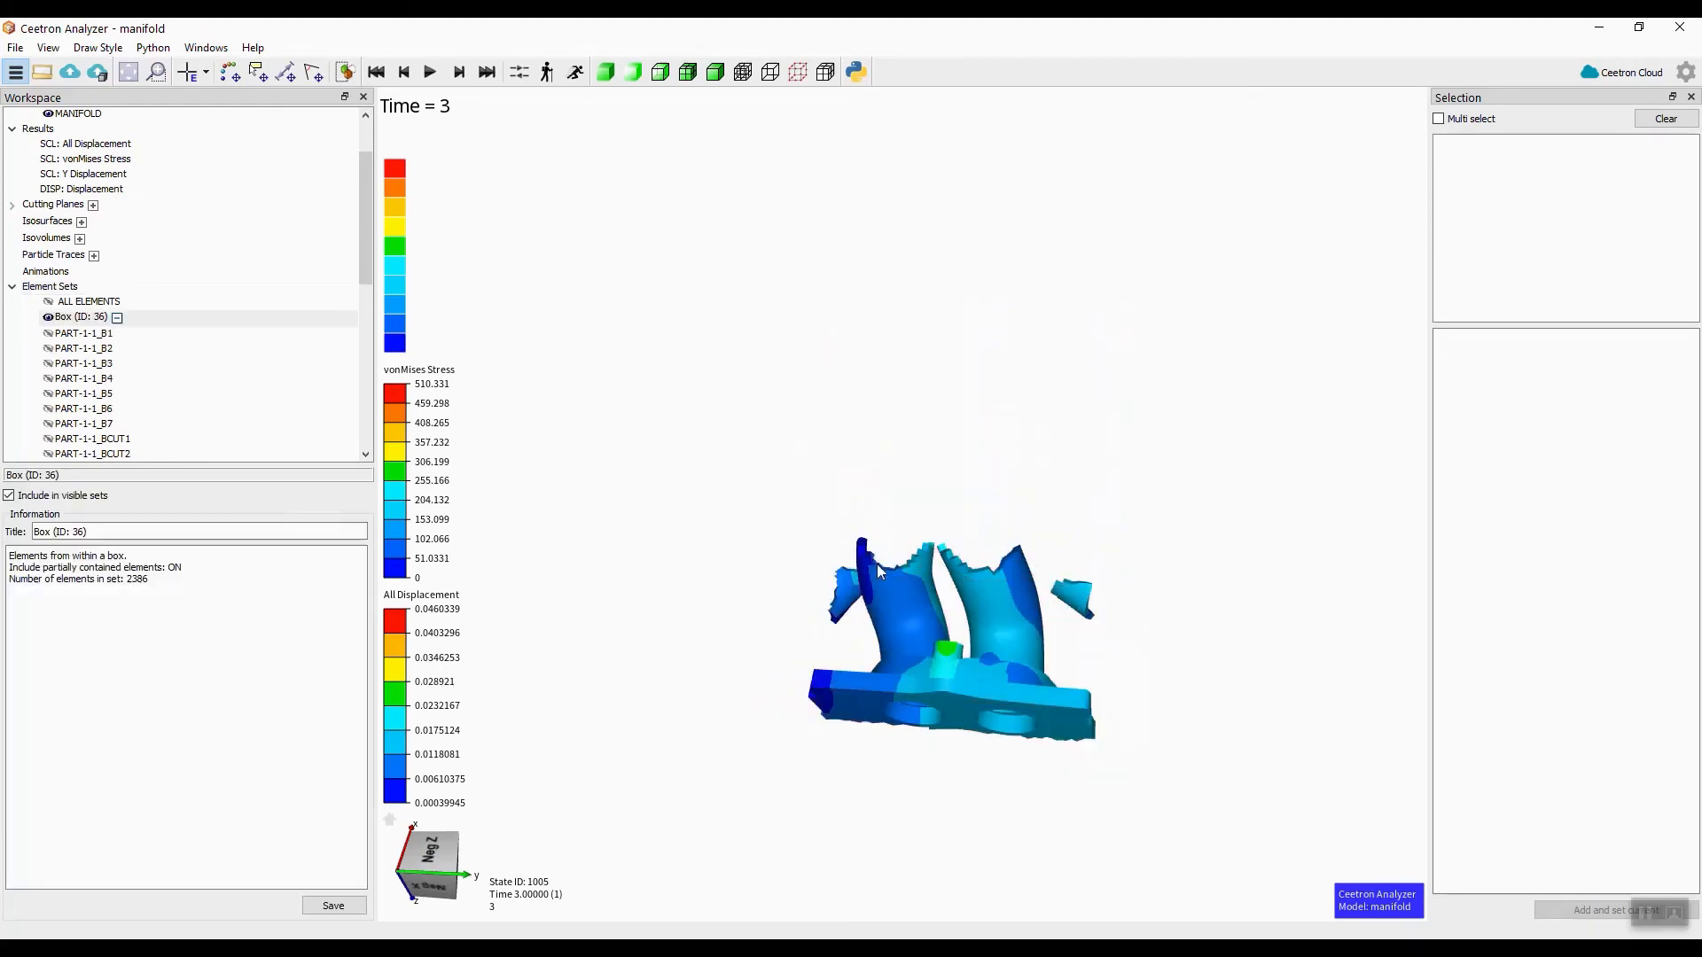
pyautogui.moveTo(901, 356); pyautogui.dragTo(1113, 676)
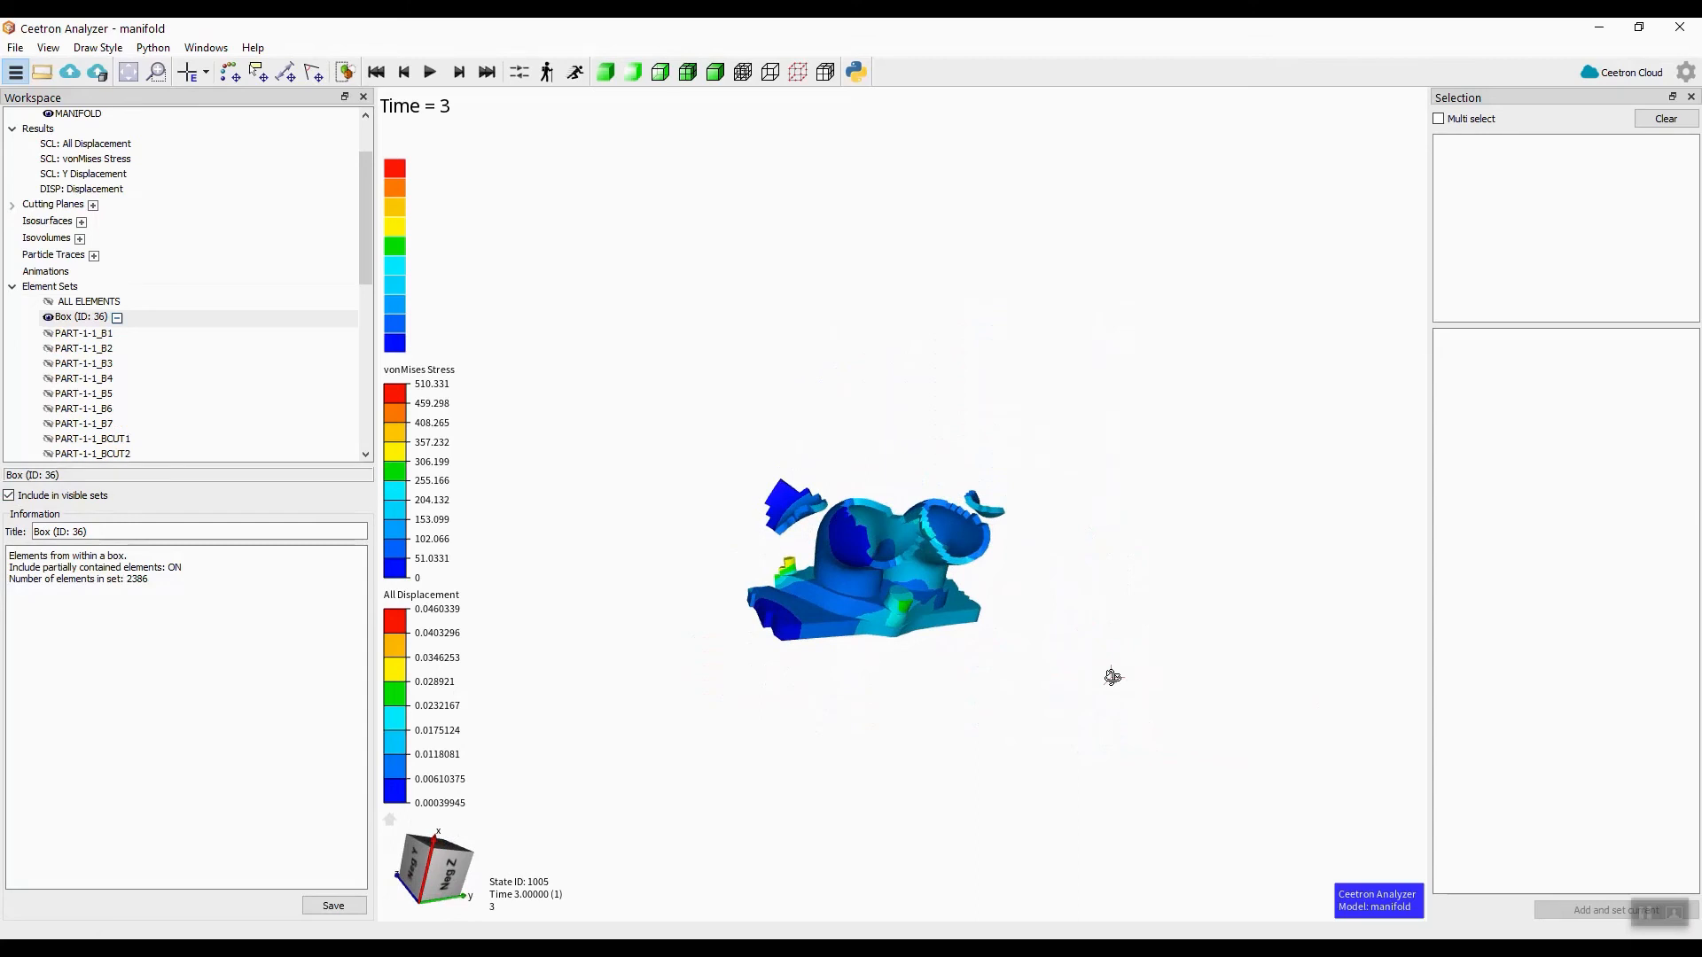
# - Create an element set by scalar filtering on All Displacement with the range 0.02 to 0.0460339
pyautogui.click(45, 180)
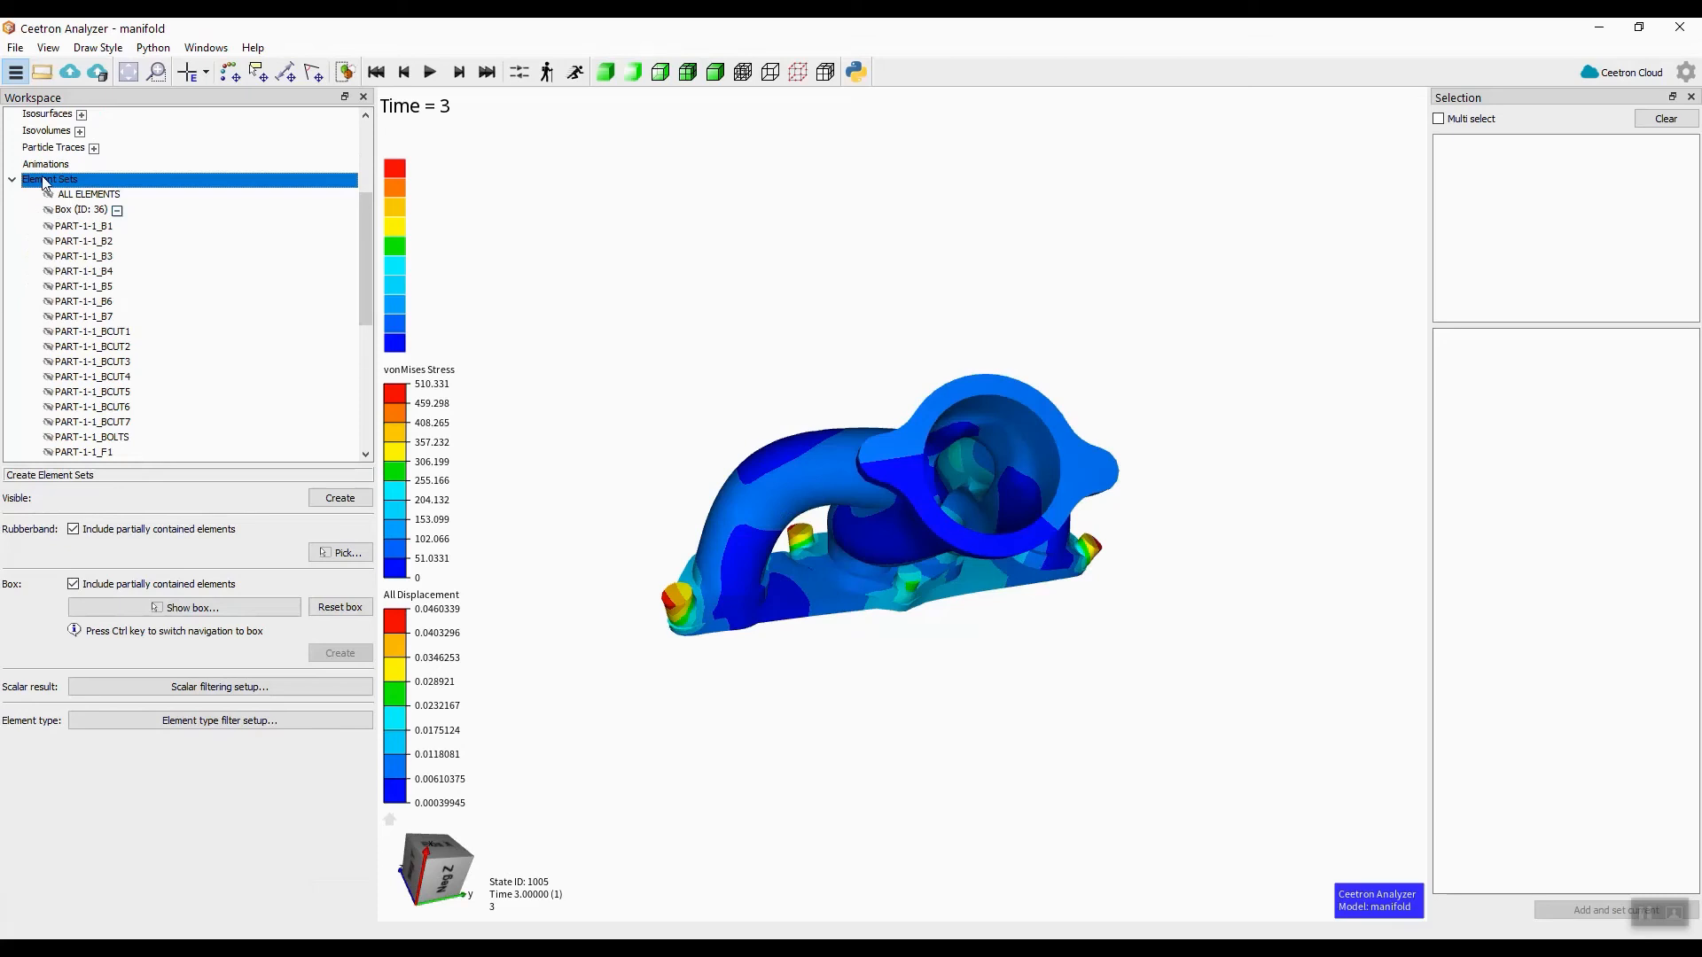
pyautogui.click(71, 210)
pyautogui.click(46, 180)
pyautogui.click(206, 688)
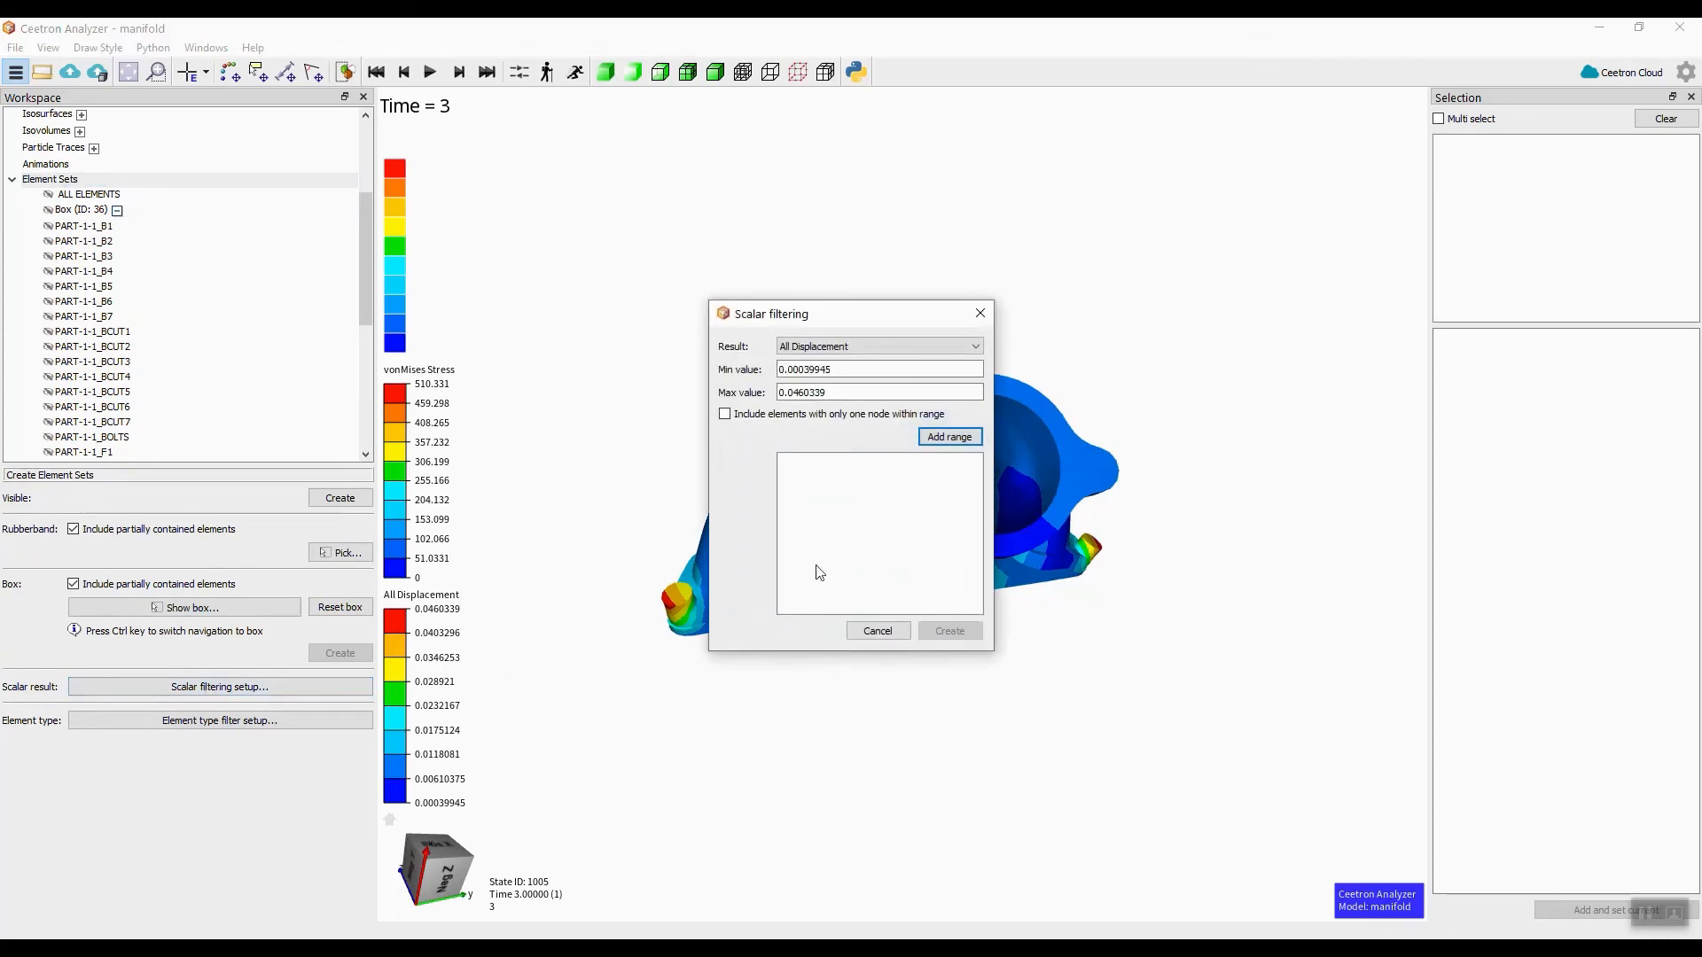
pyautogui.moveTo(837, 371); pyautogui.dragTo(796, 374)
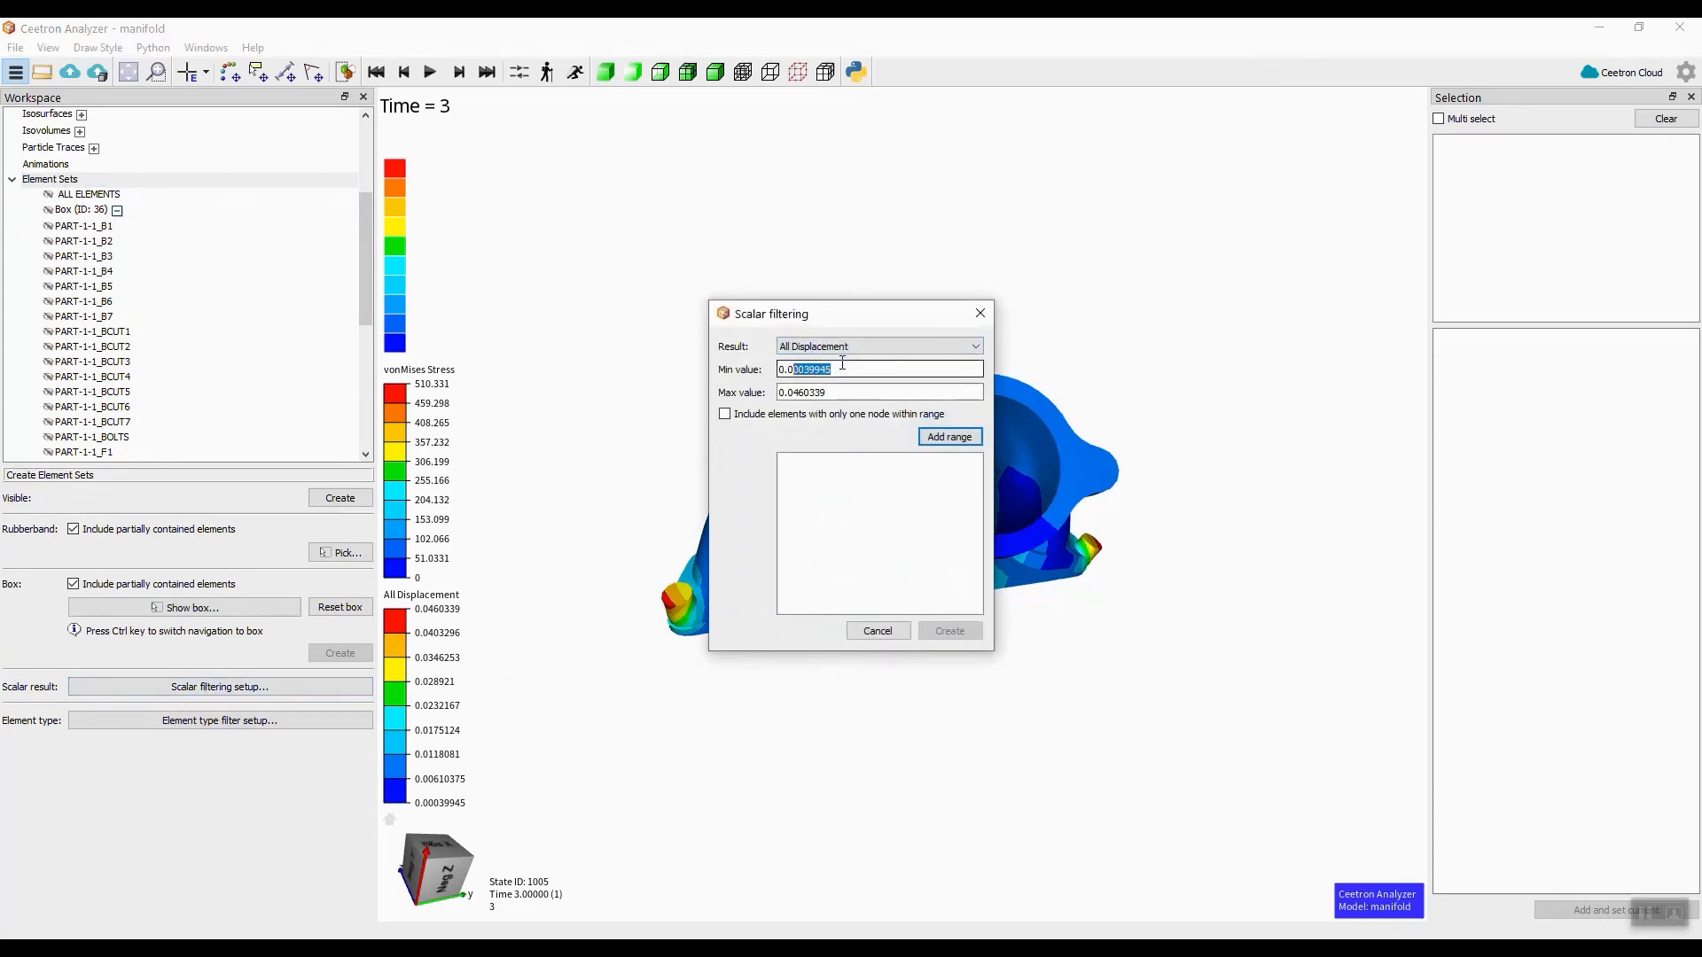
pyautogui.write('2')
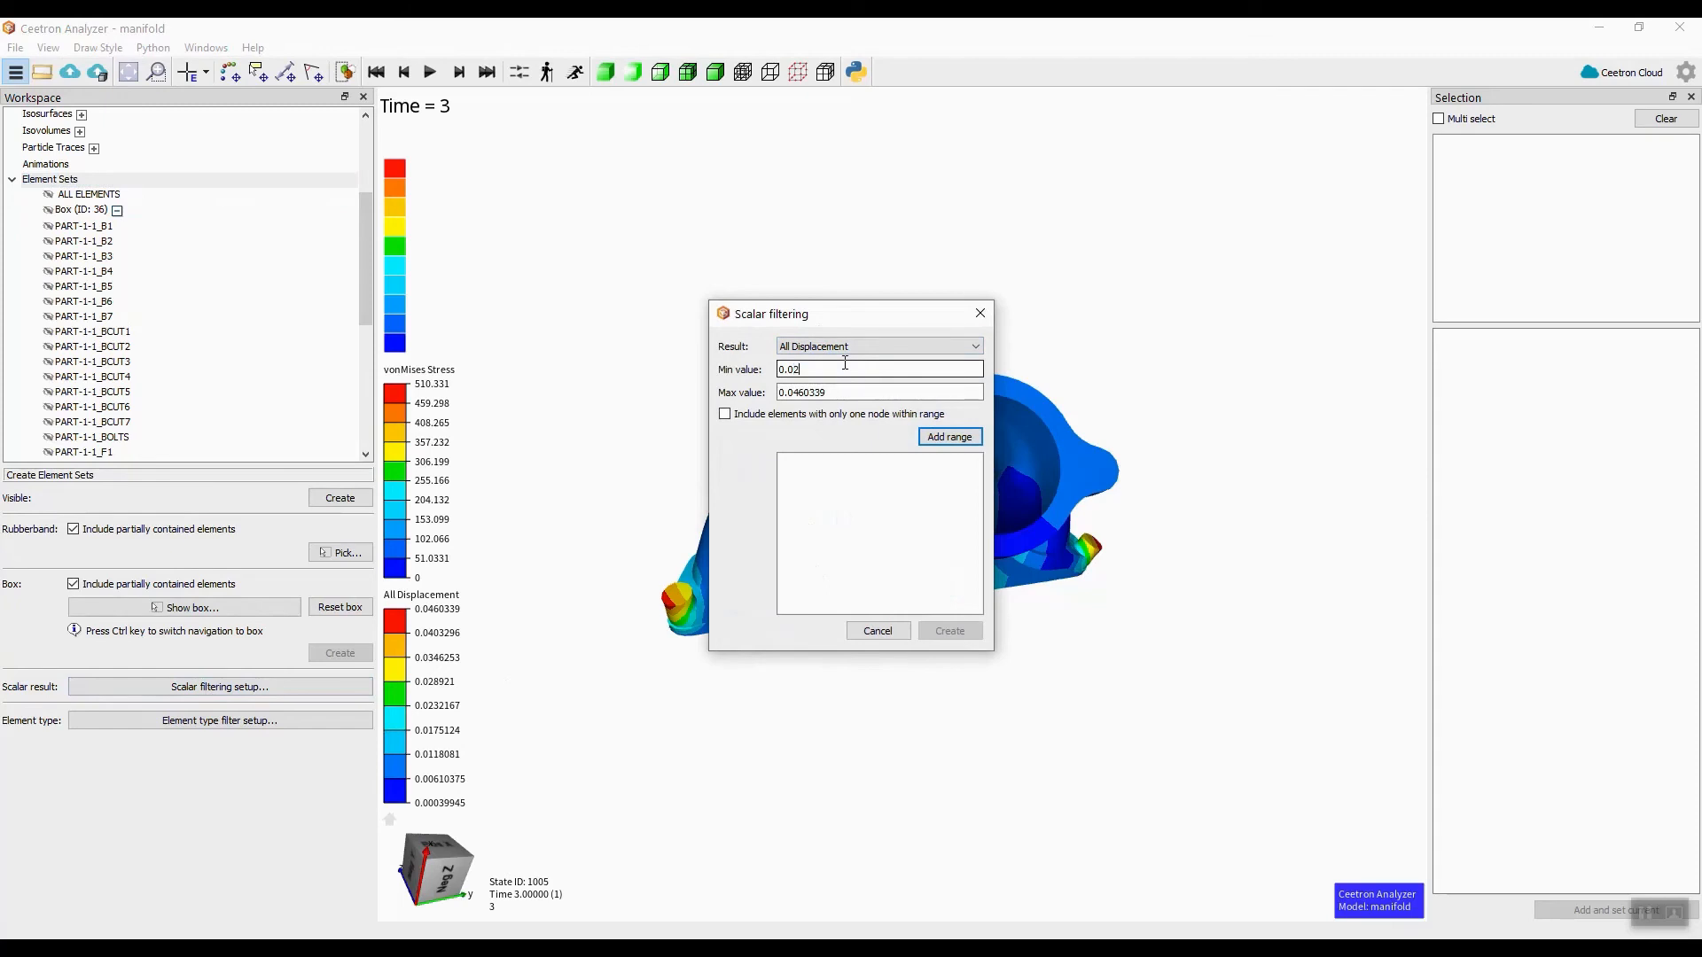
pyautogui.click(949, 437)
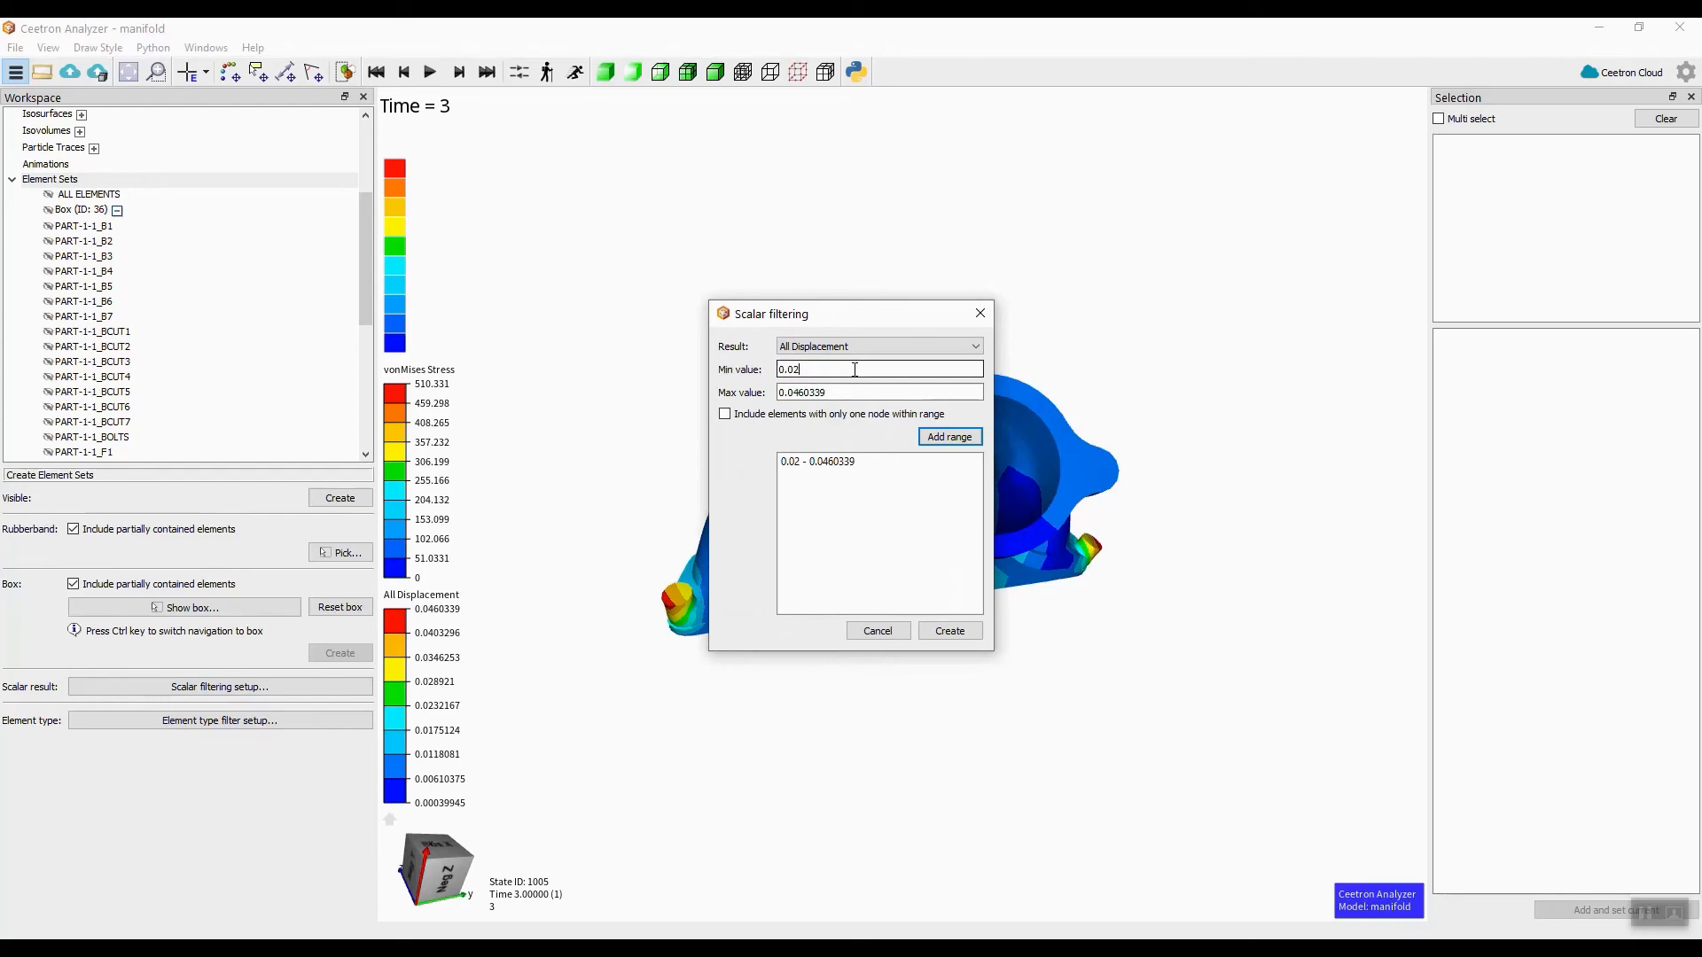
pyautogui.click(949, 630)
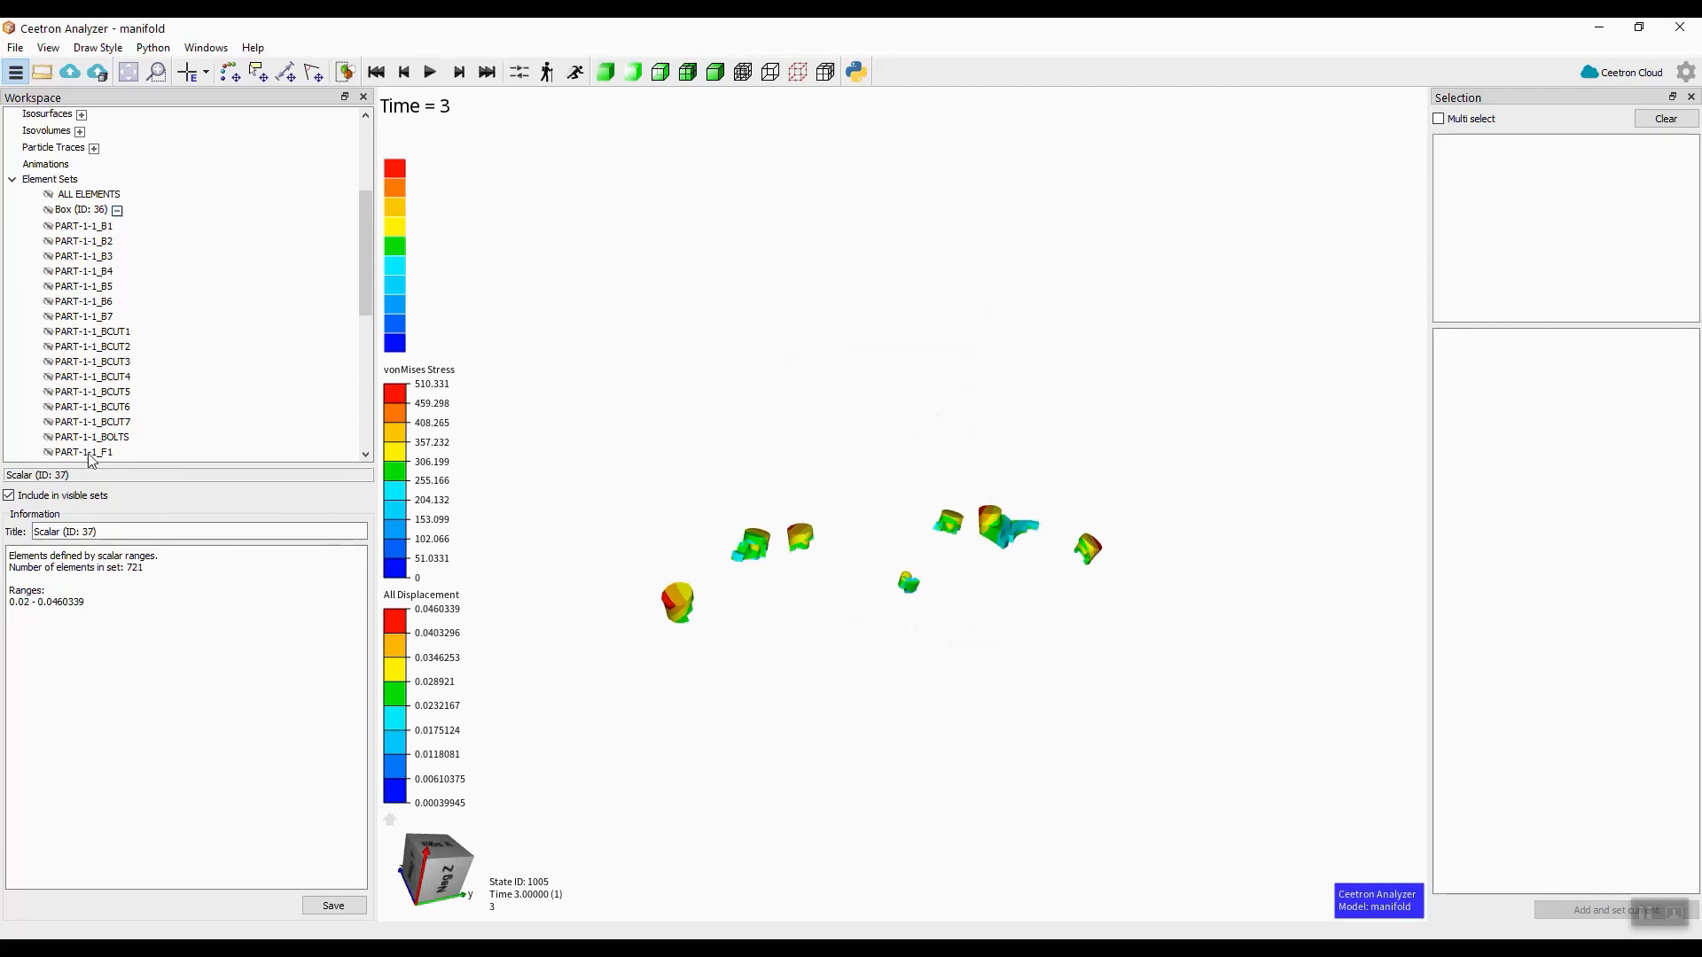
# - Title the new scalar element set "set_having_displacement_greater_than_0.02" and save it
pyautogui.moveTo(103, 532); pyautogui.dragTo(12, 518)
pyautogui.write('set_having_displacement_greater_than_0.02')
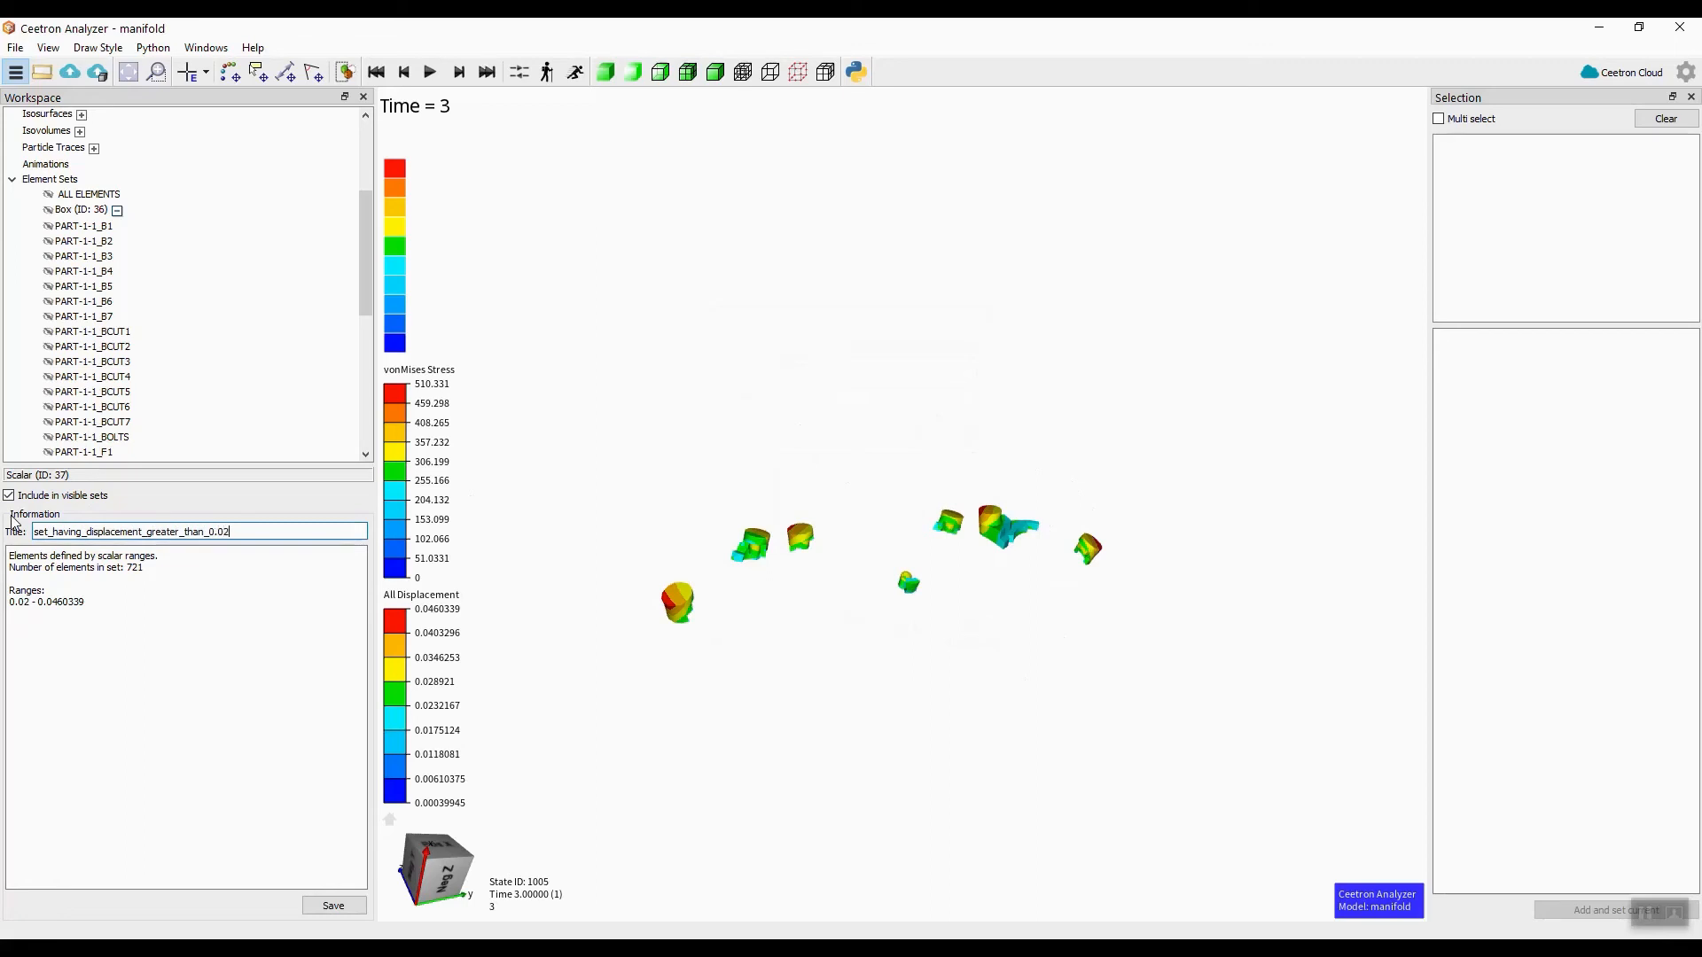
pyautogui.click(307, 906)
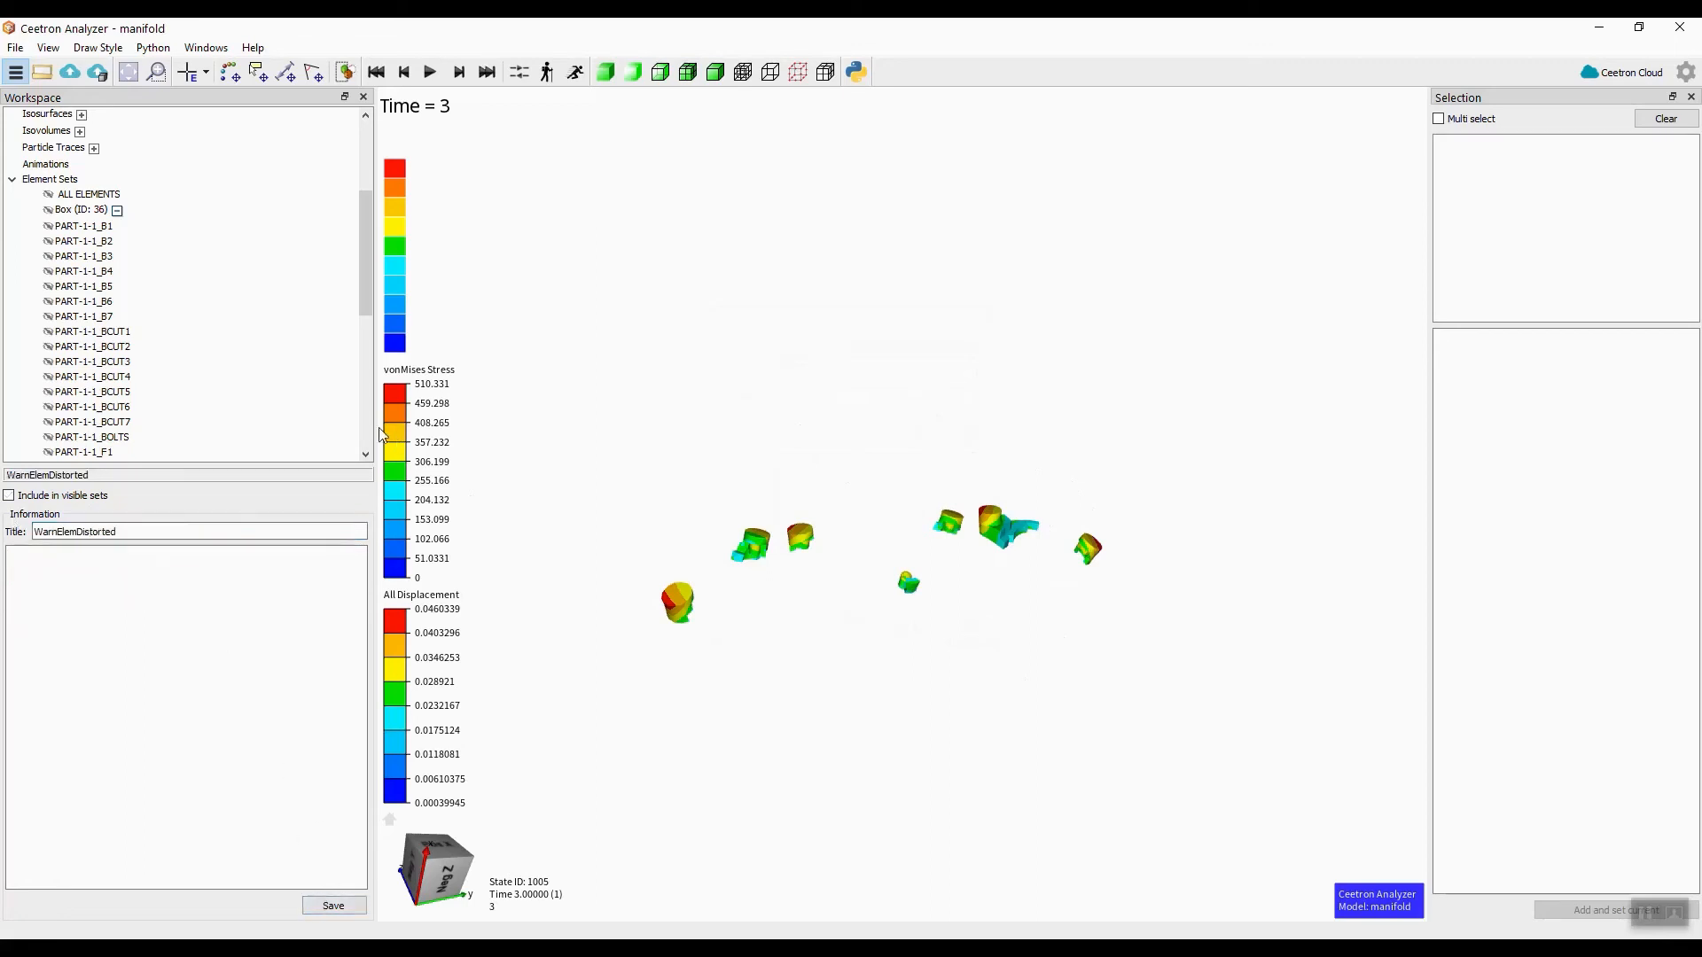
# - Hide the set_having_displacement_greater_than_0.02 element set to bring back the whole manifold
pyautogui.scroll(-4, 207, 364)
pyautogui.scroll(-4, 207, 365)
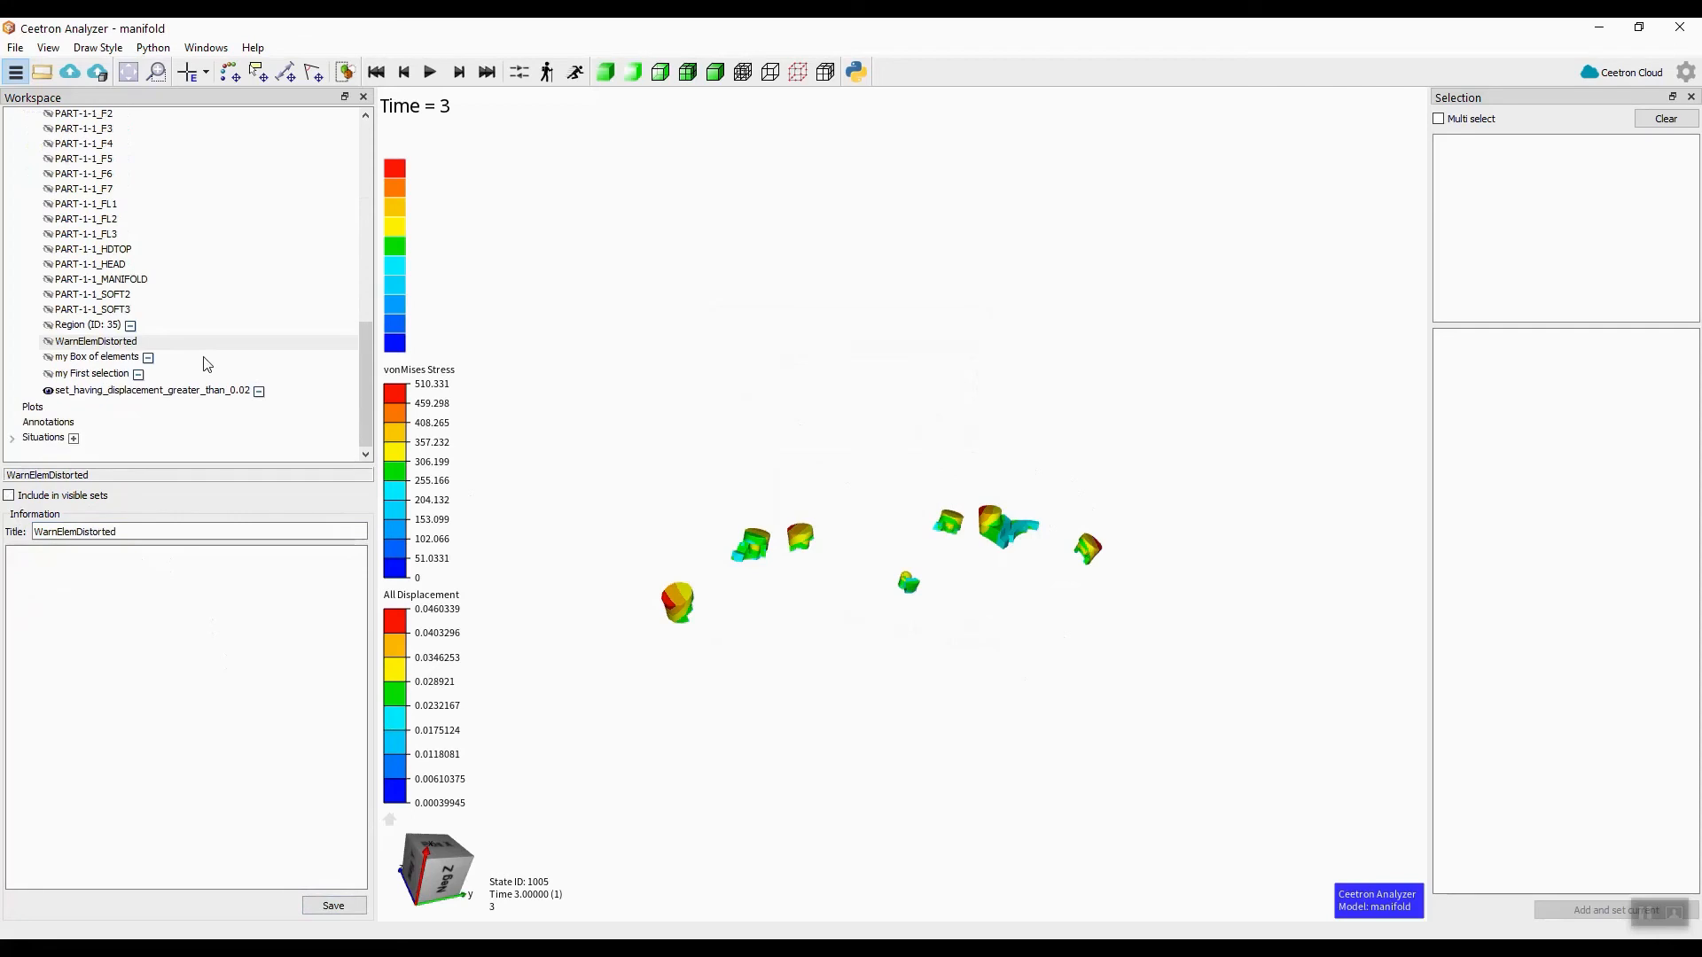
pyautogui.click(143, 394)
pyautogui.click(48, 391)
# - Create an element set by element type filtering that includes only Pentahedron elements
pyautogui.scroll(10, 84, 181)
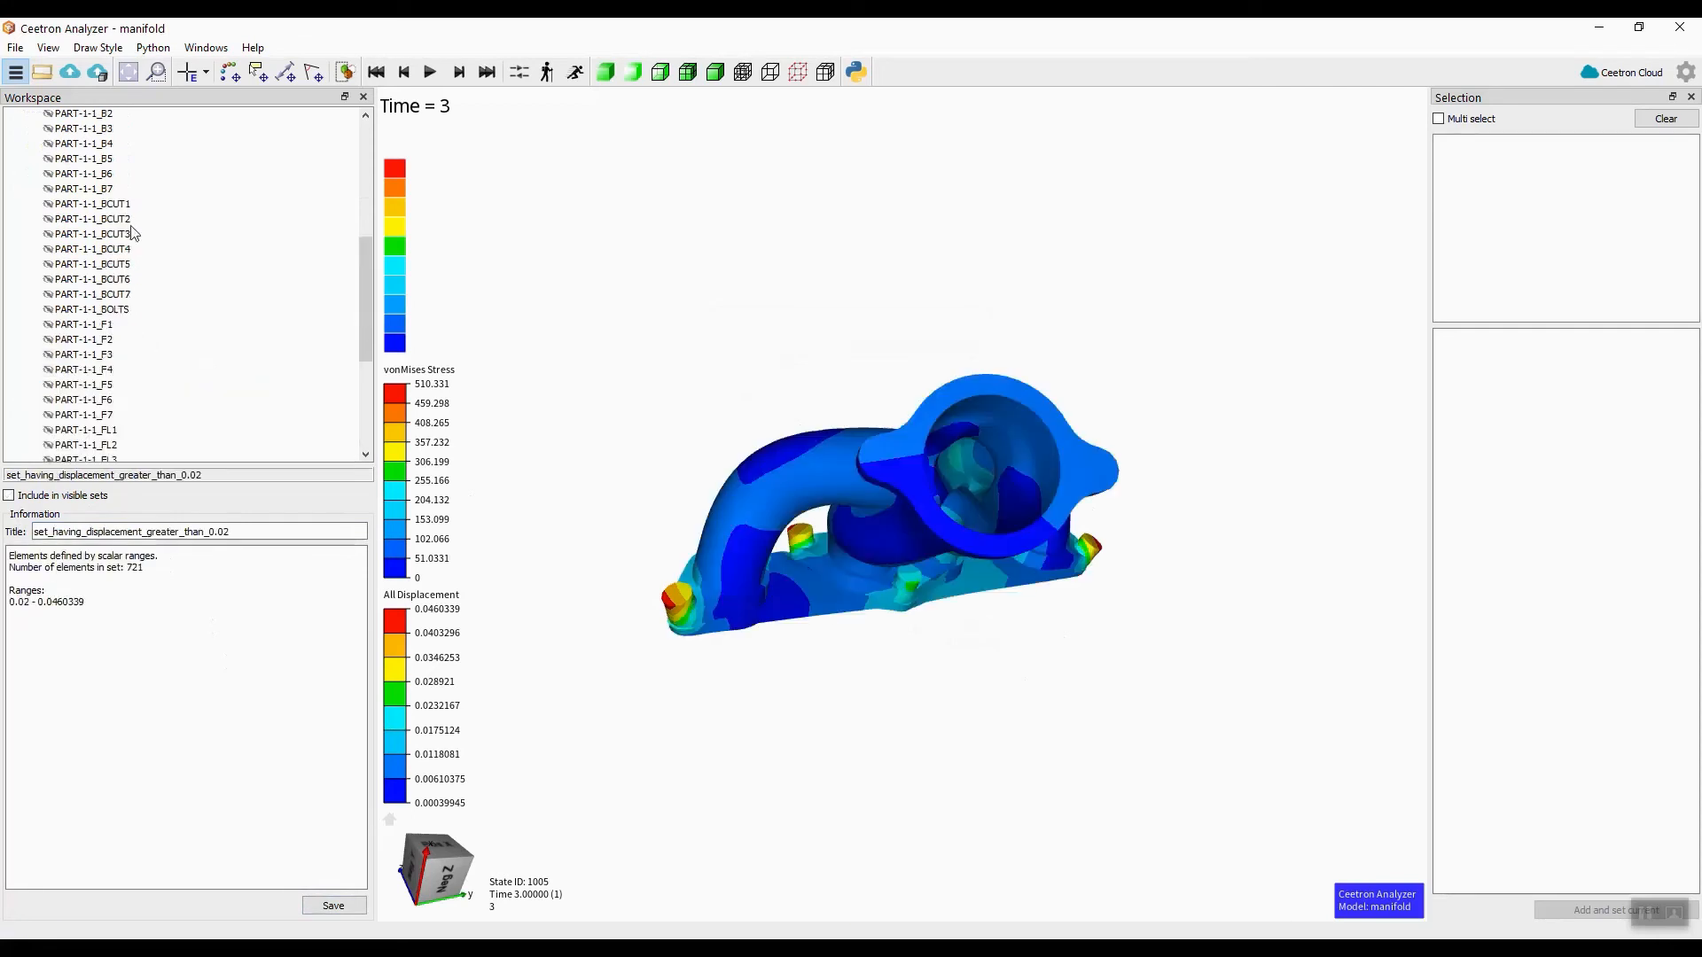
pyautogui.click(57, 243)
pyautogui.scroll(-10, 73, 289)
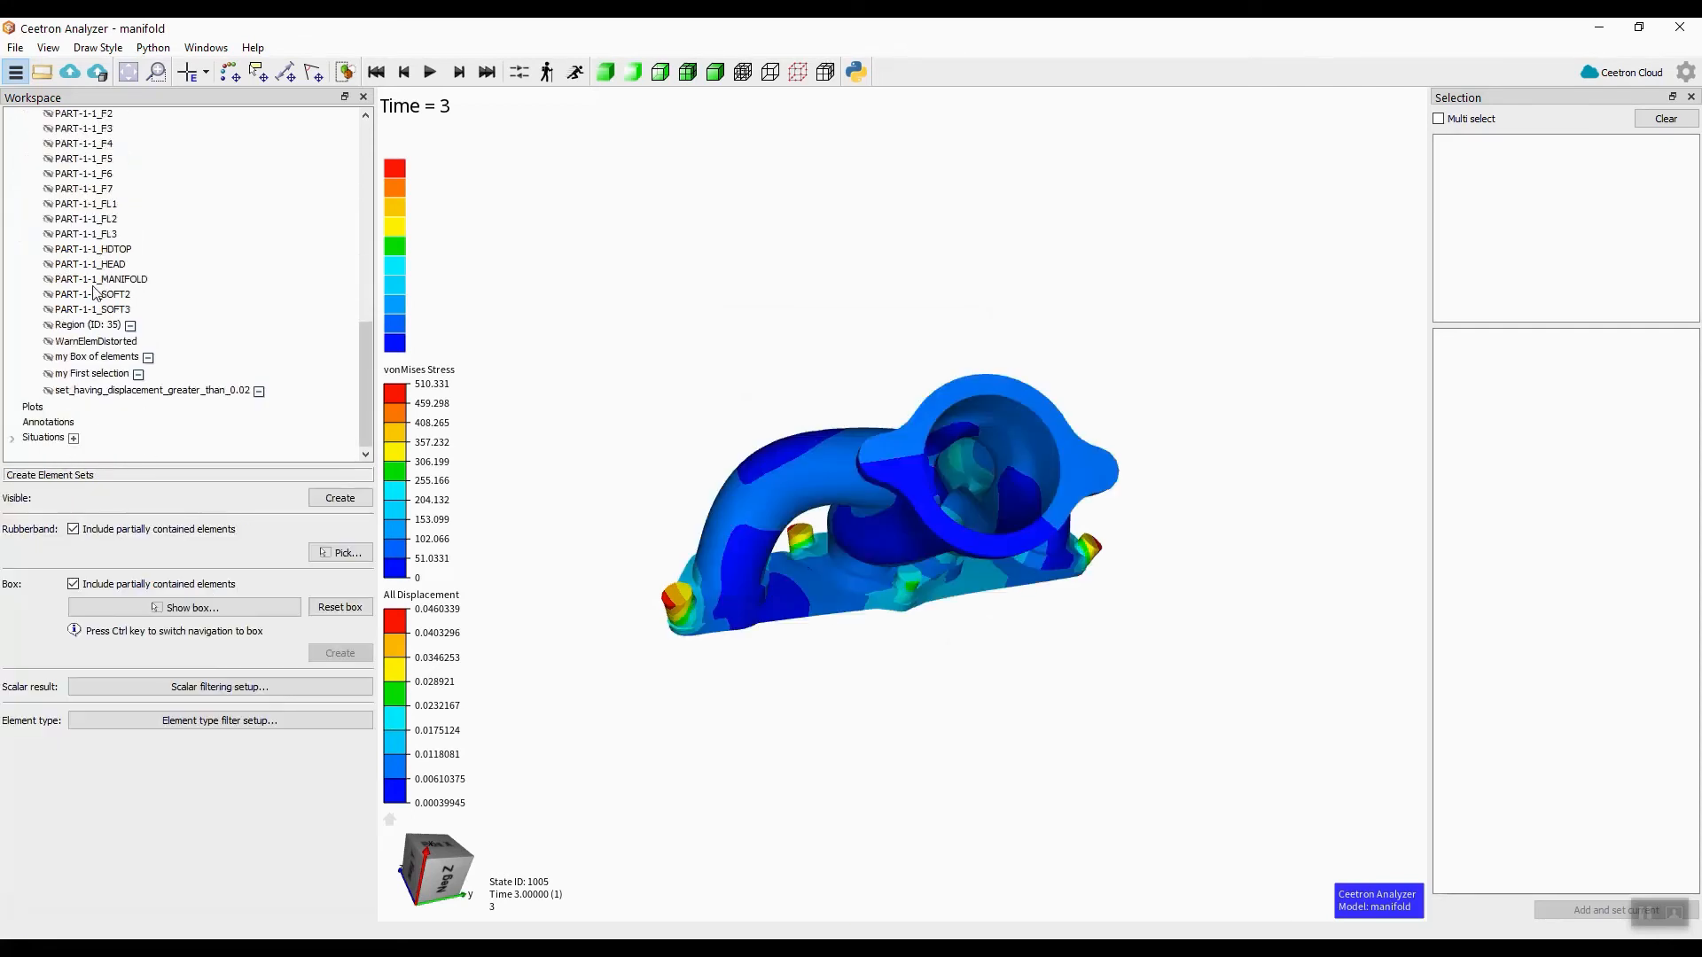
pyautogui.click(108, 720)
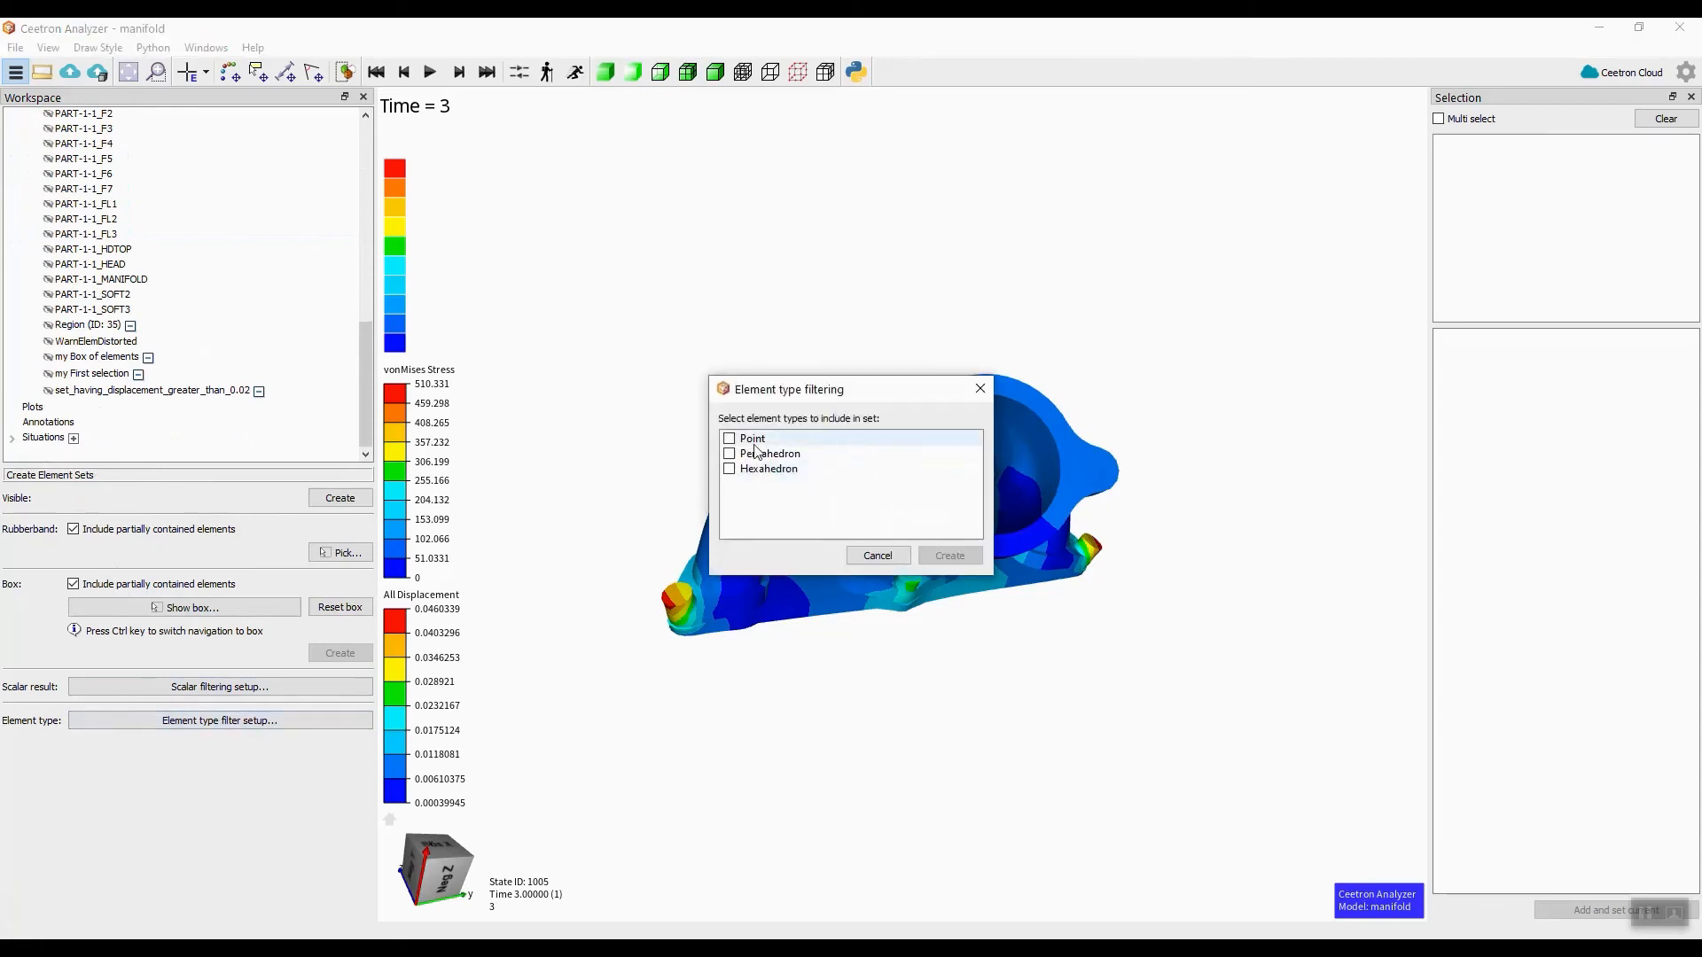
pyautogui.click(730, 454)
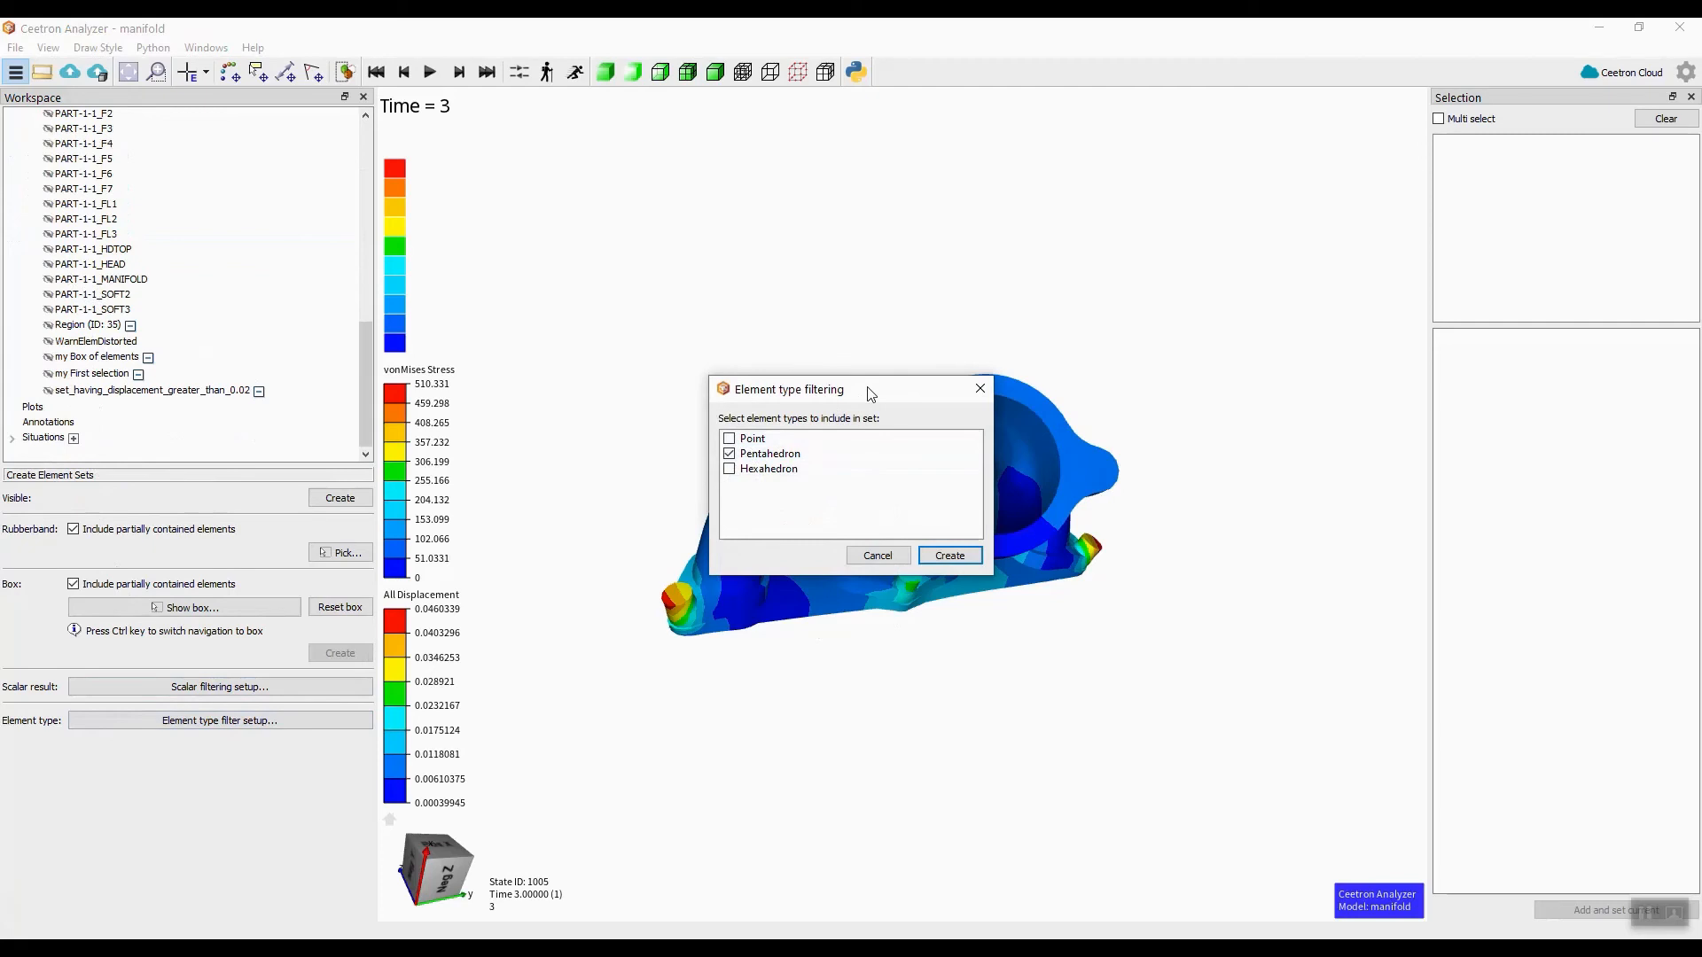
pyautogui.moveTo(872, 395); pyautogui.dragTo(708, 225)
pyautogui.click(937, 556)
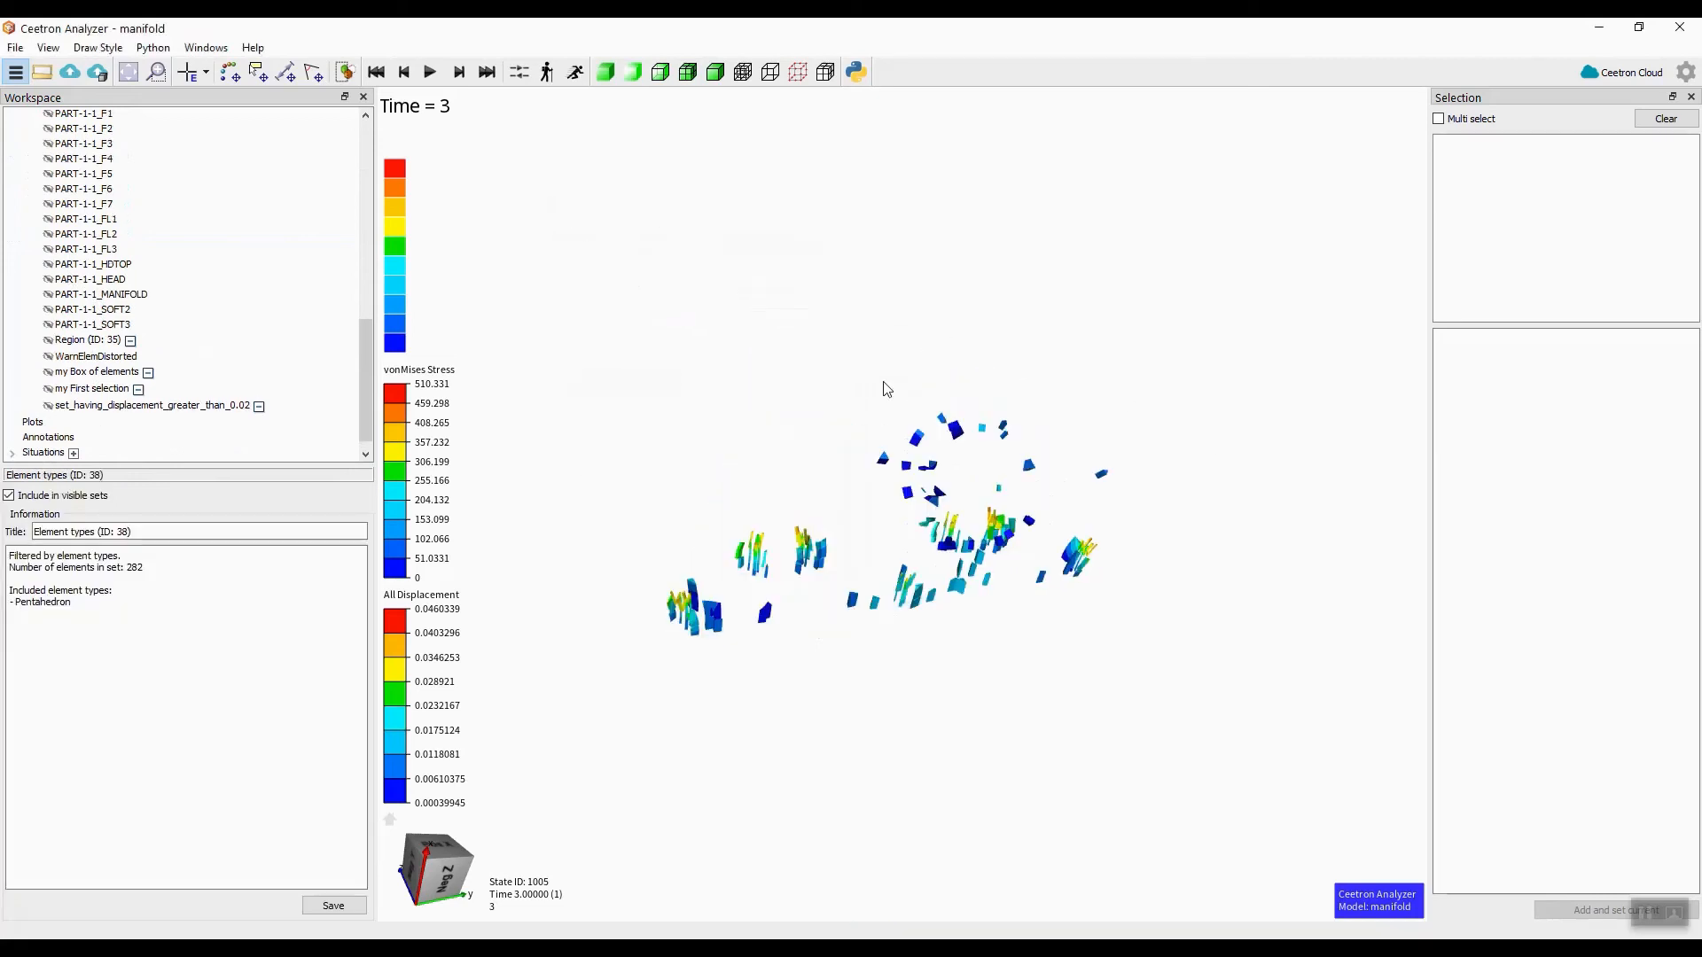
# - Title the new element type set "set_having_pentahedrons_only" and save it
pyautogui.tripleClick(160, 534)
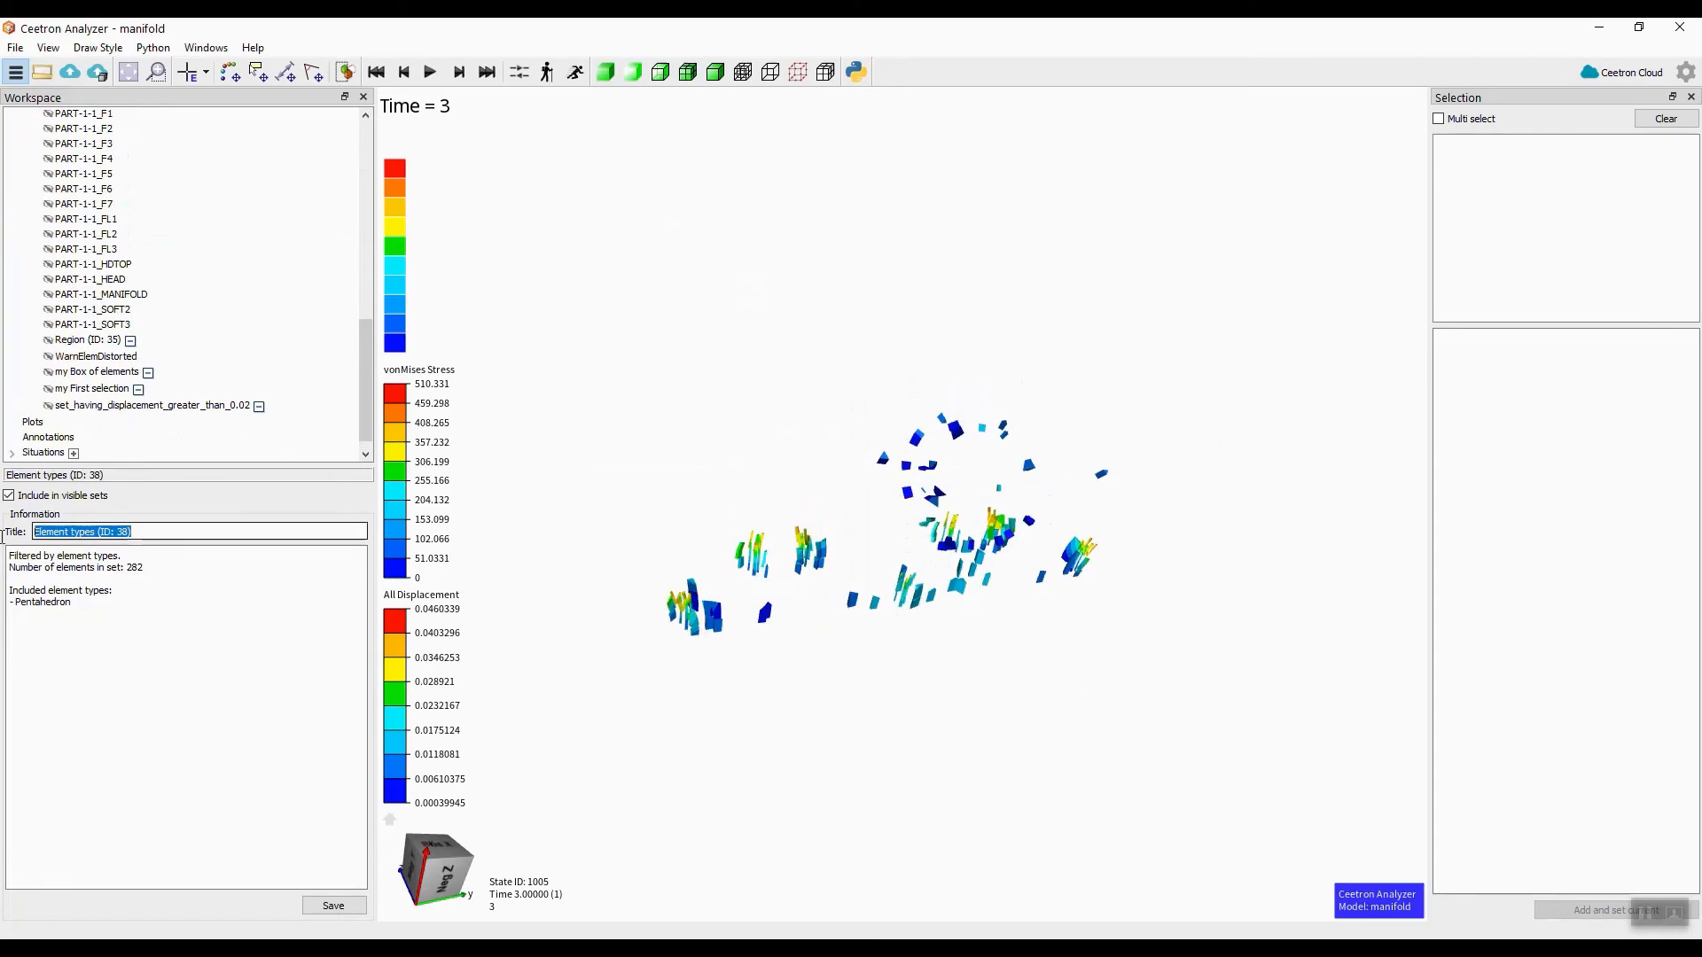
pyautogui.write('set_having')
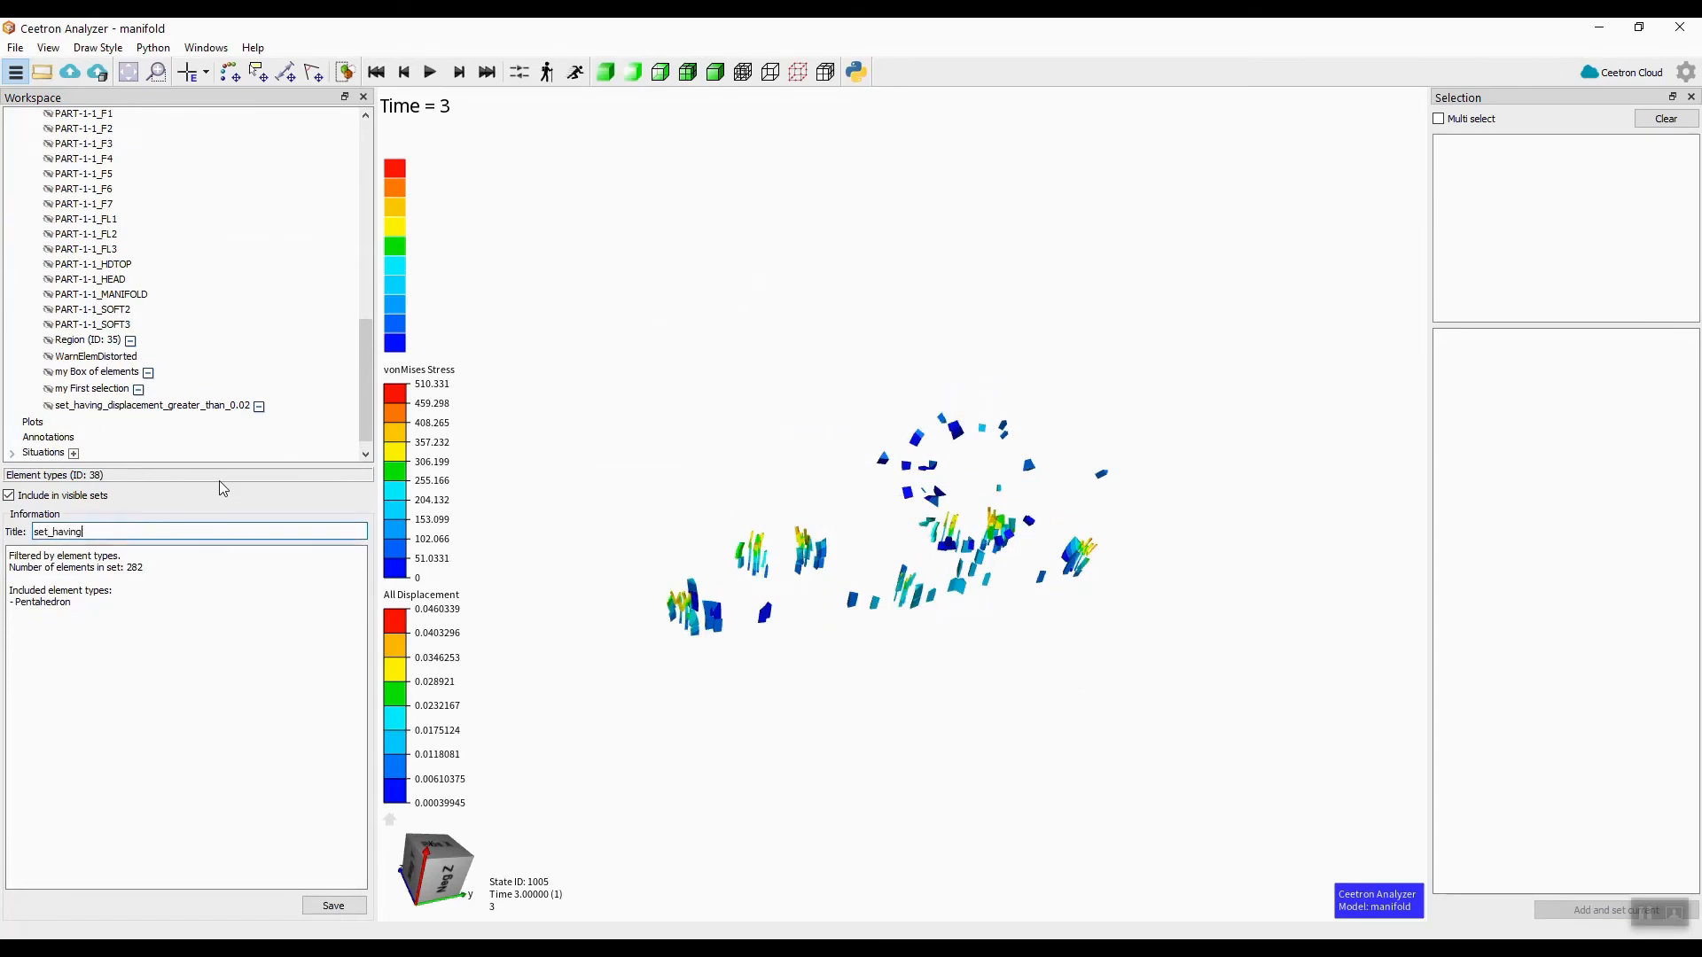
pyautogui.write('_pentahedrons_only')
pyautogui.click(333, 906)
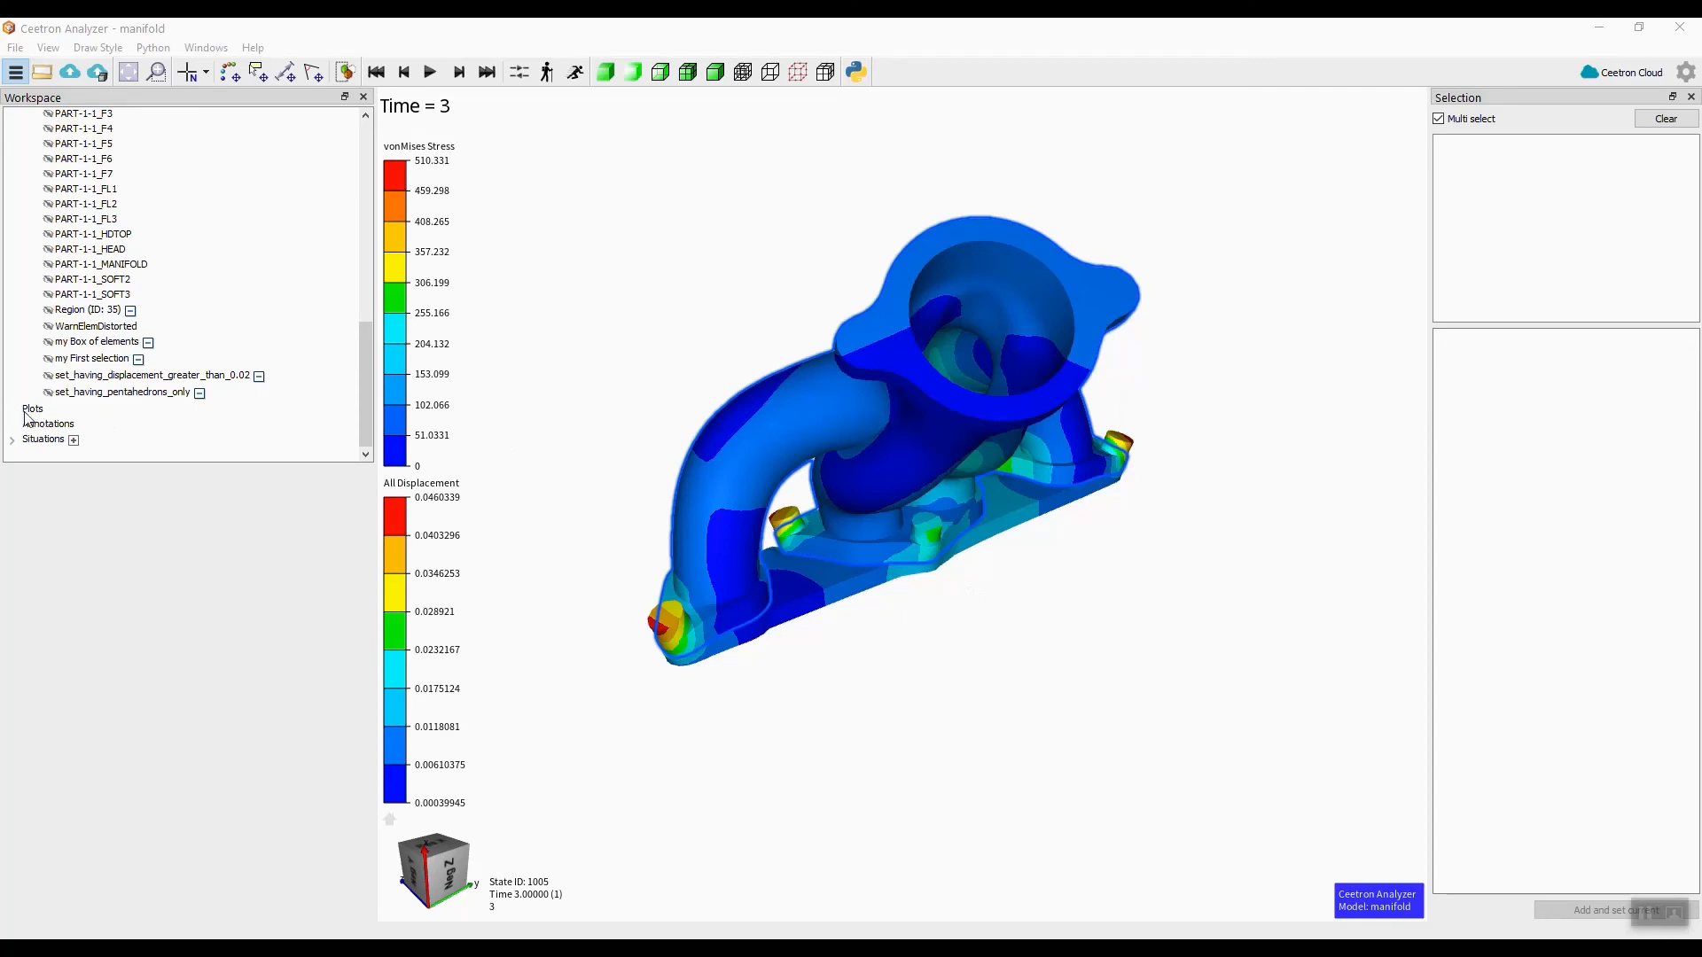
# - Switch to node picking, pick a node low on the manifold's outer curved pipe, and create a new history plot for it
pyautogui.rightClick(1020, 627)
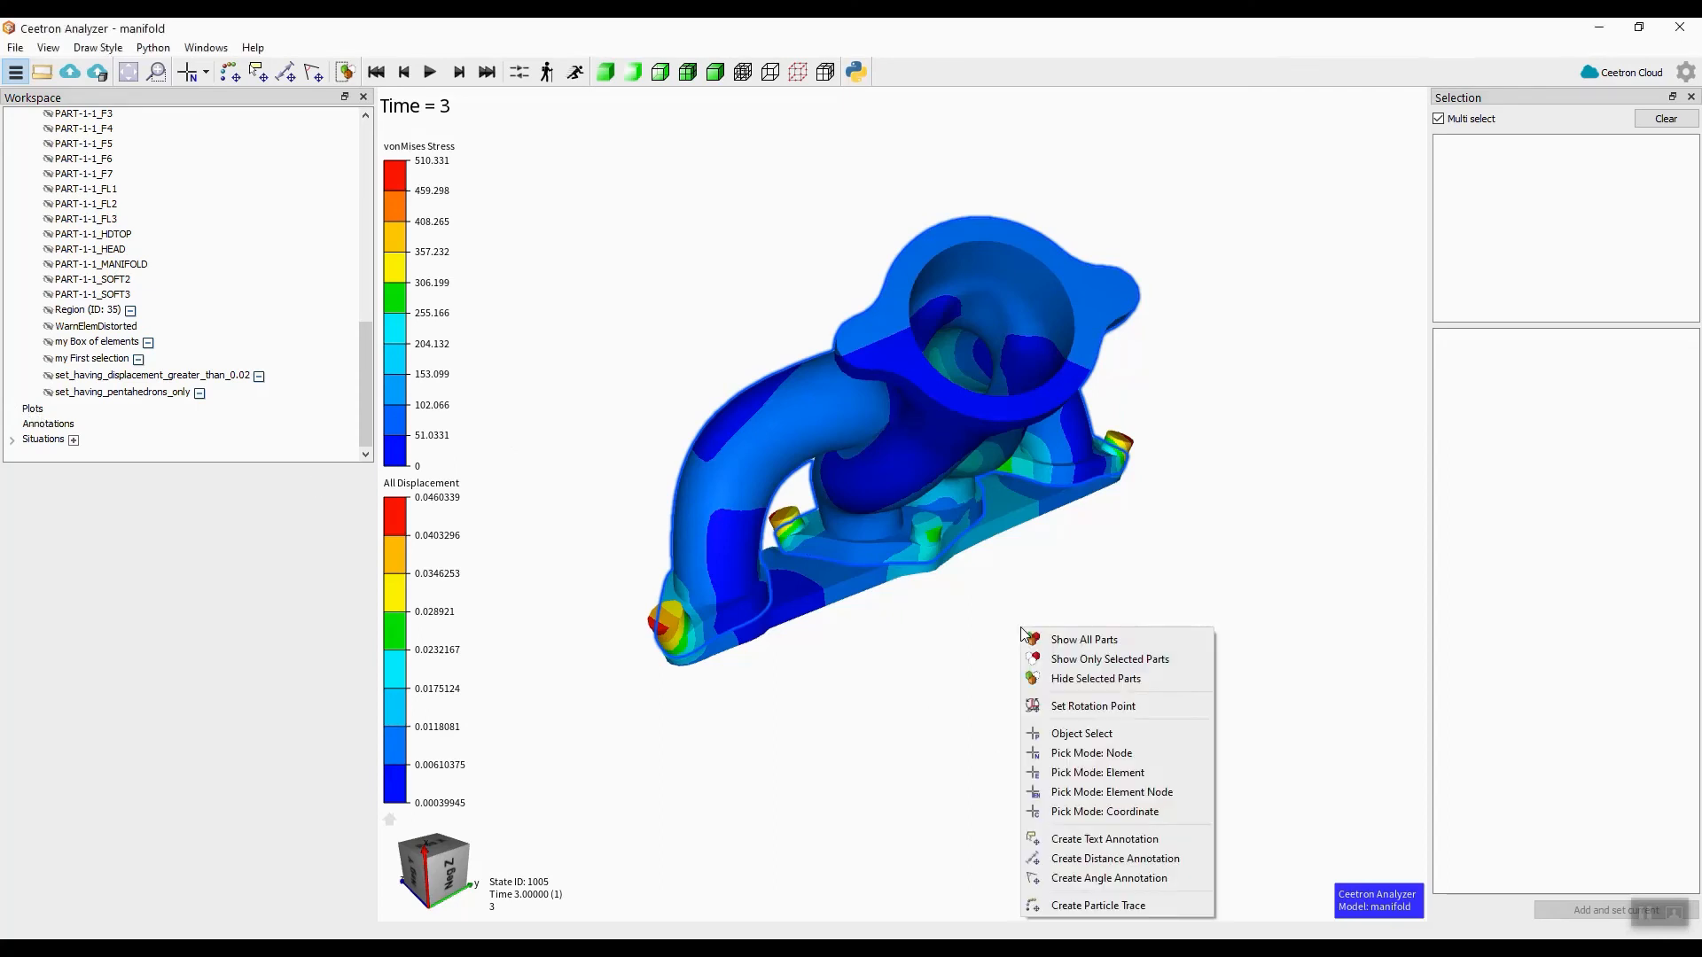
pyautogui.click(1112, 755)
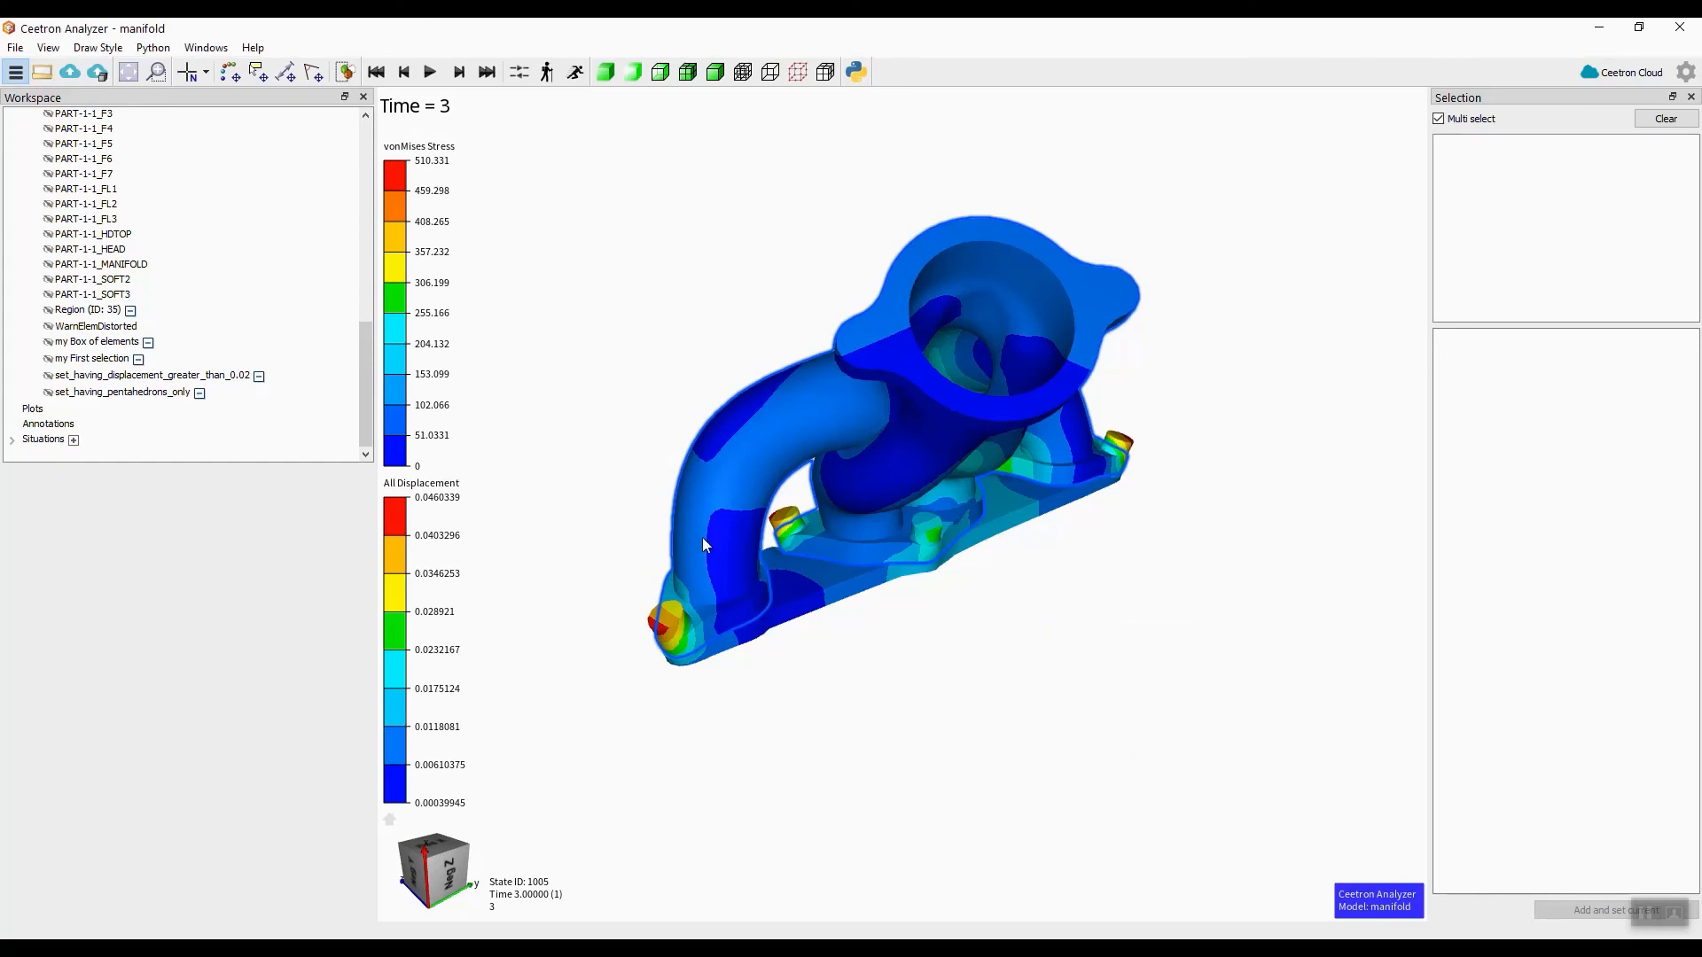
pyautogui.click(737, 563)
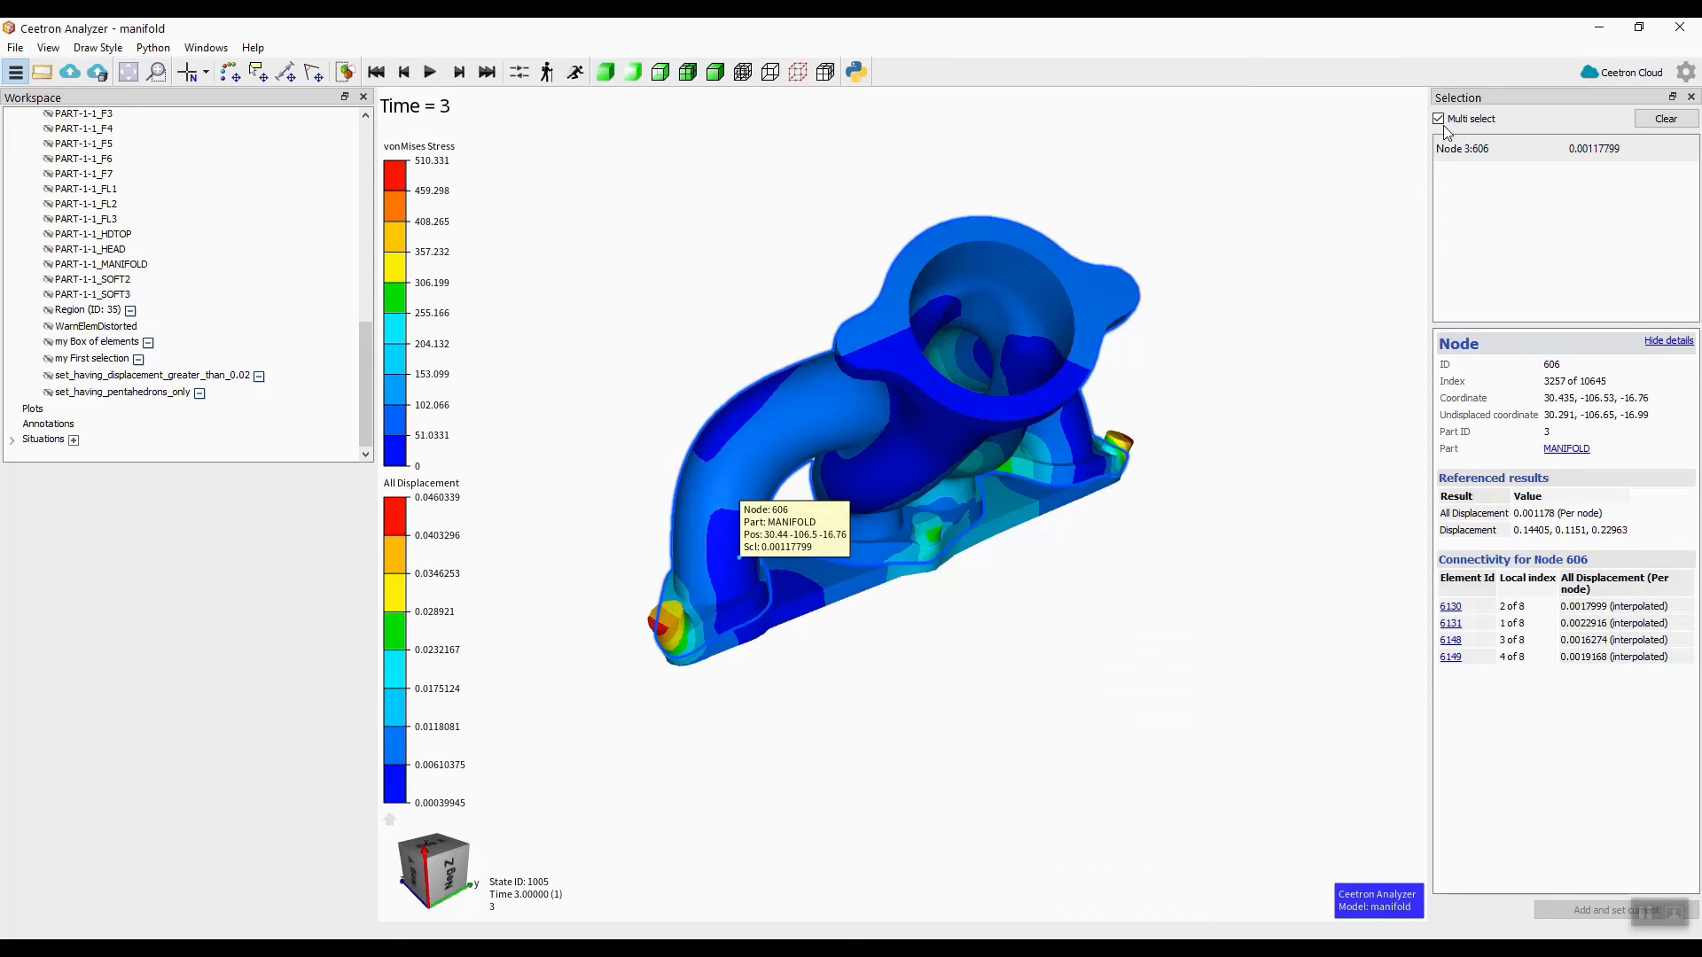
pyautogui.rightClick(732, 555)
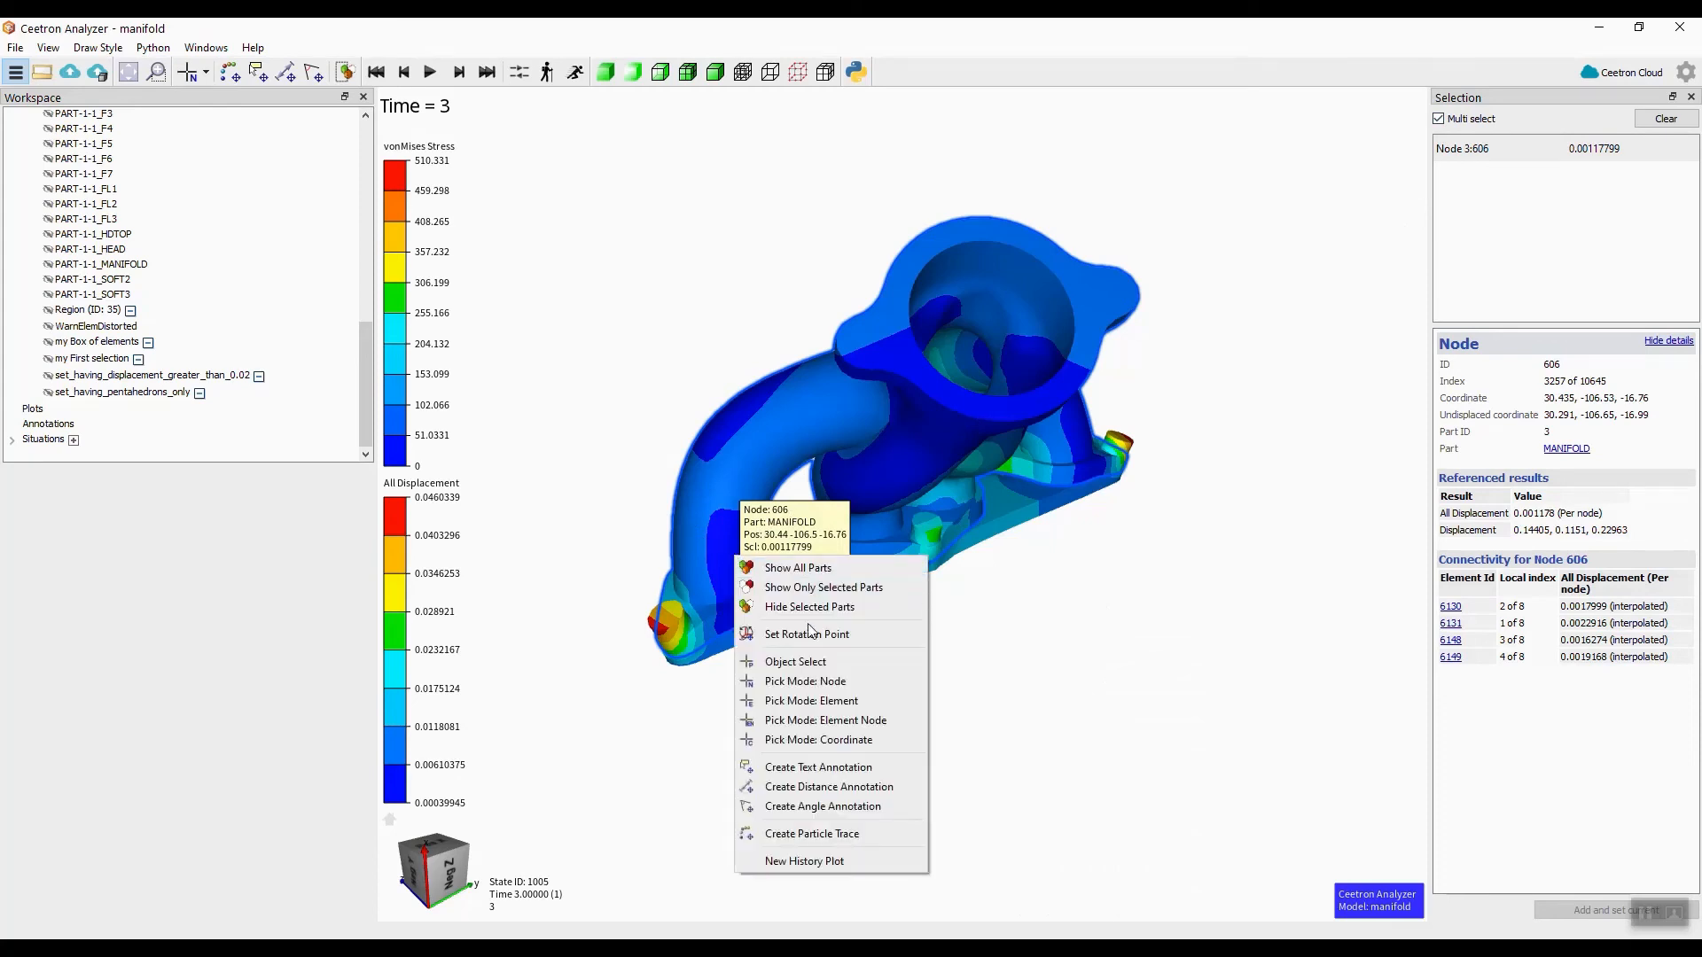
pyautogui.click(796, 858)
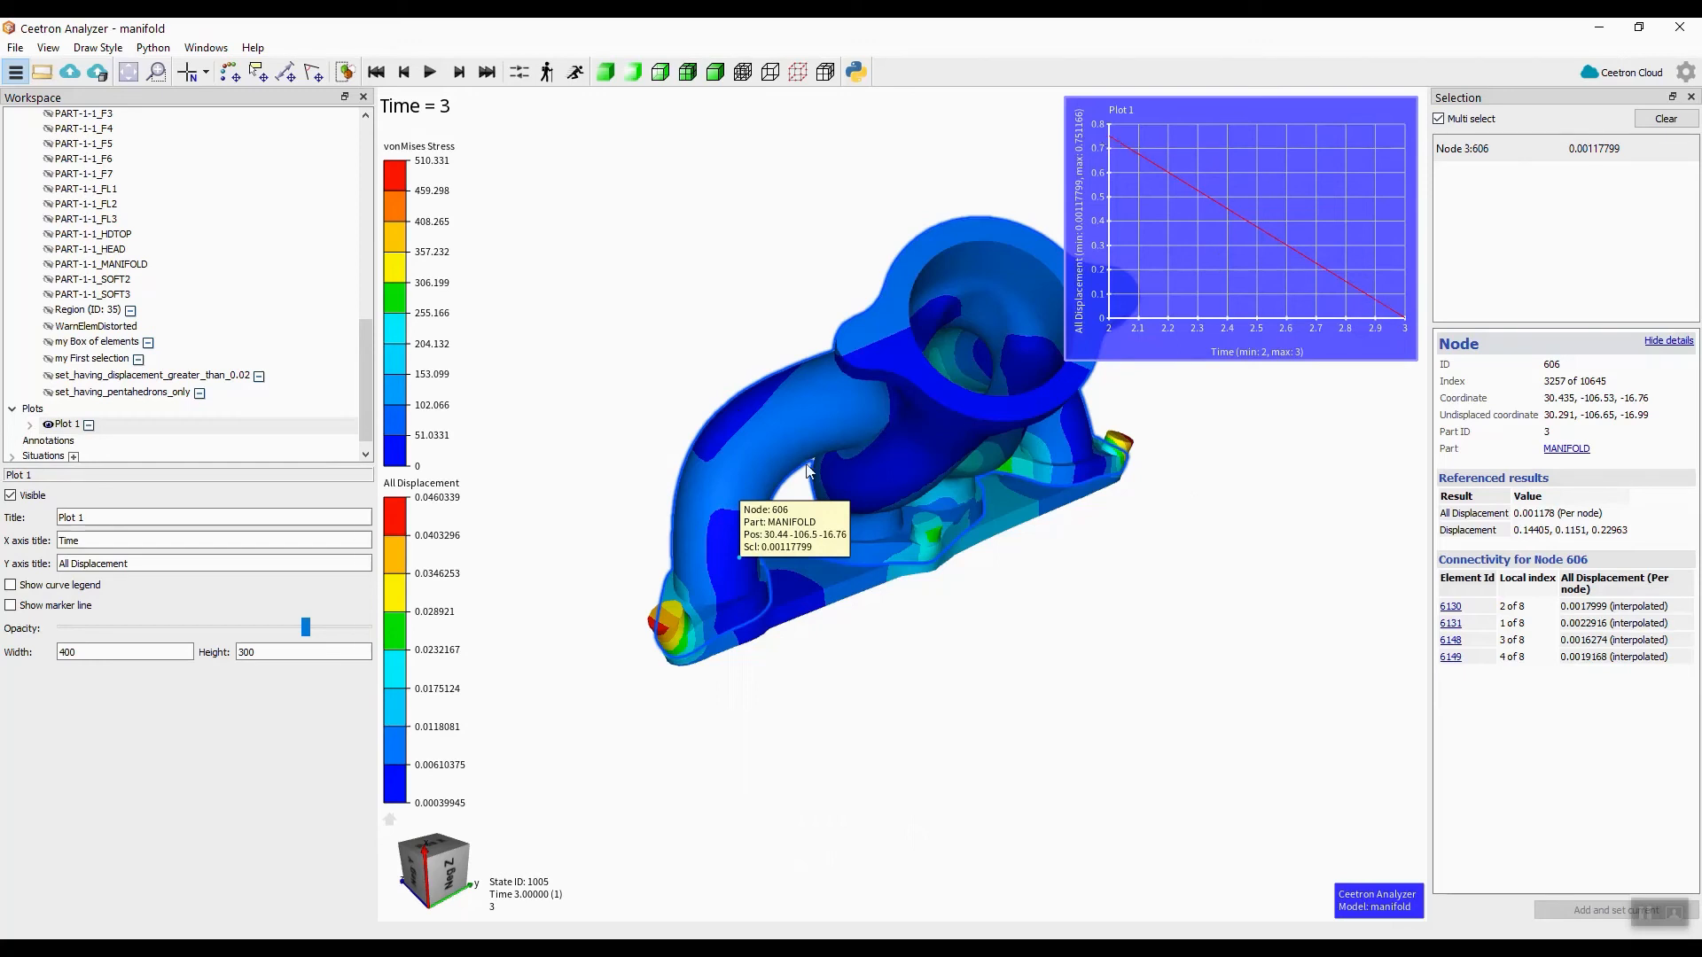
# - Pick a second node on the upper bend of the curved pipe and add its history to the current plot
pyautogui.click(780, 434)
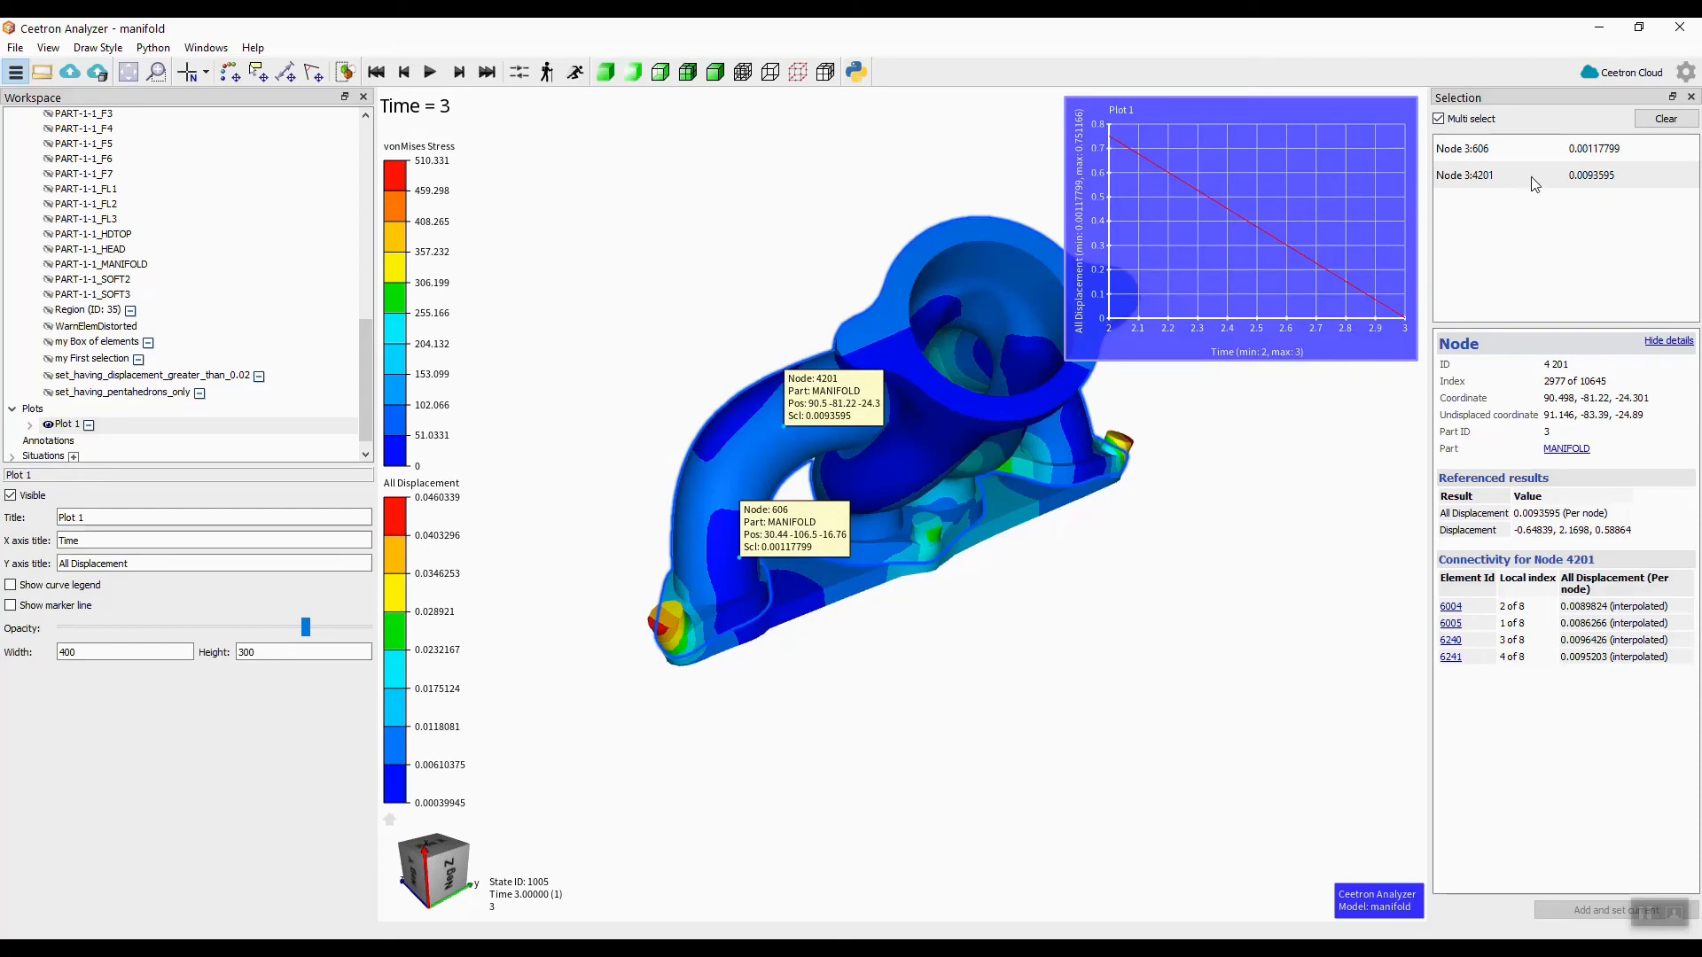
pyautogui.rightClick(783, 427)
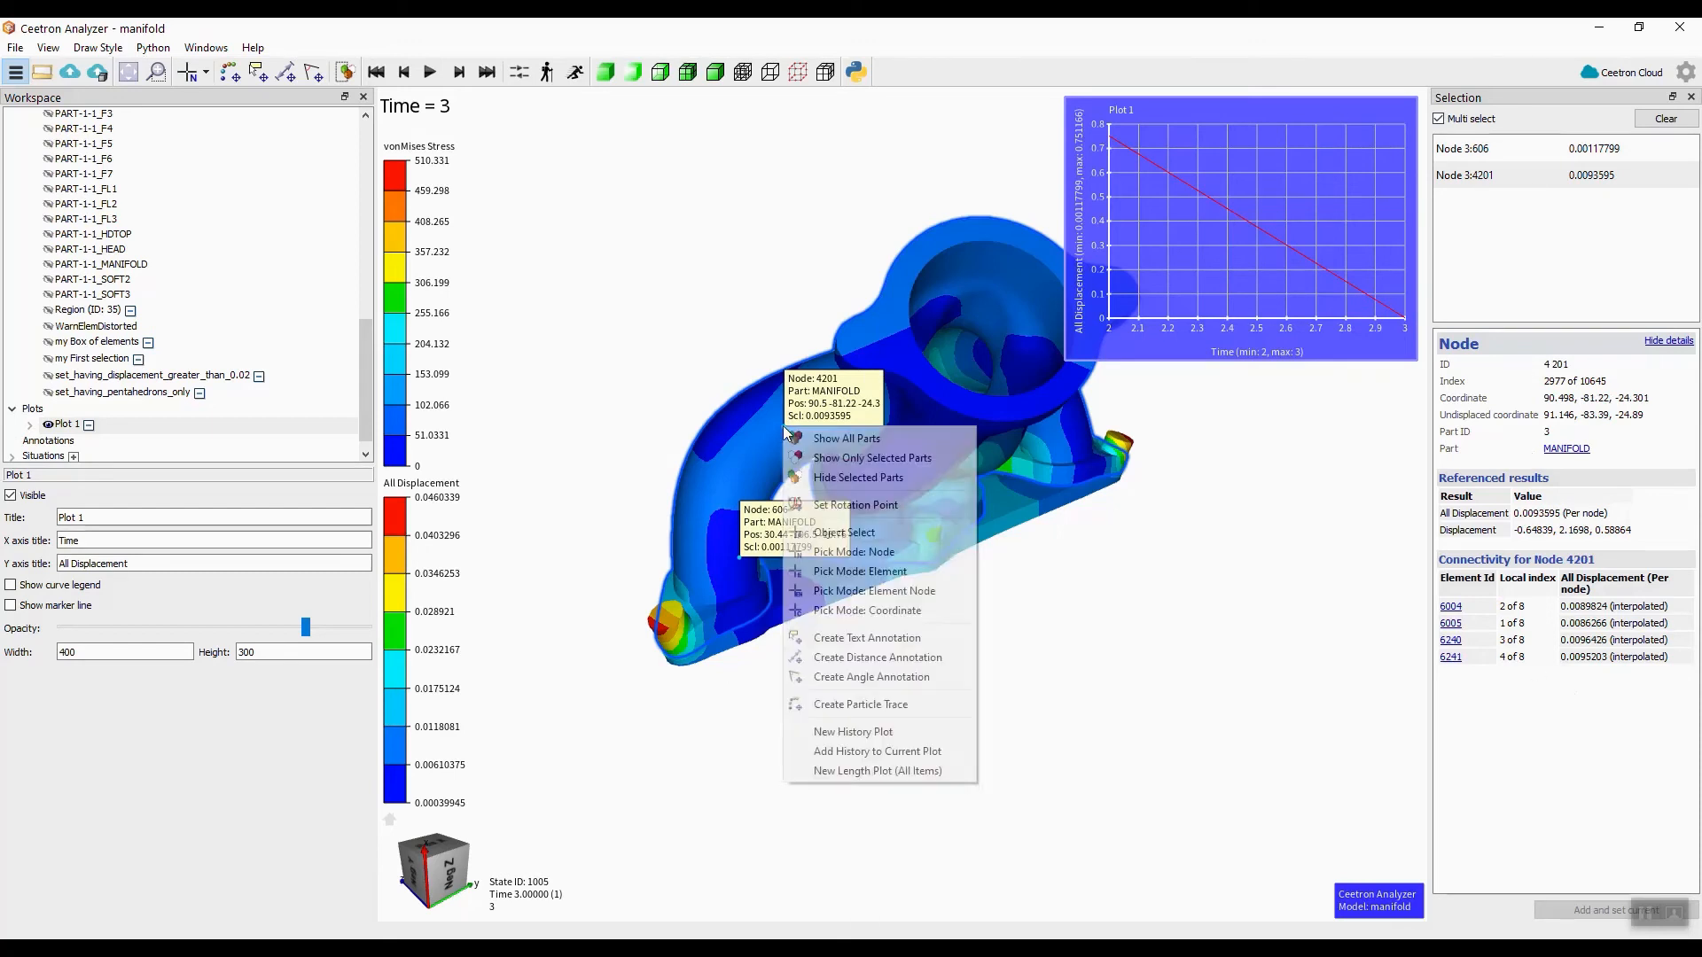
pyautogui.click(892, 752)
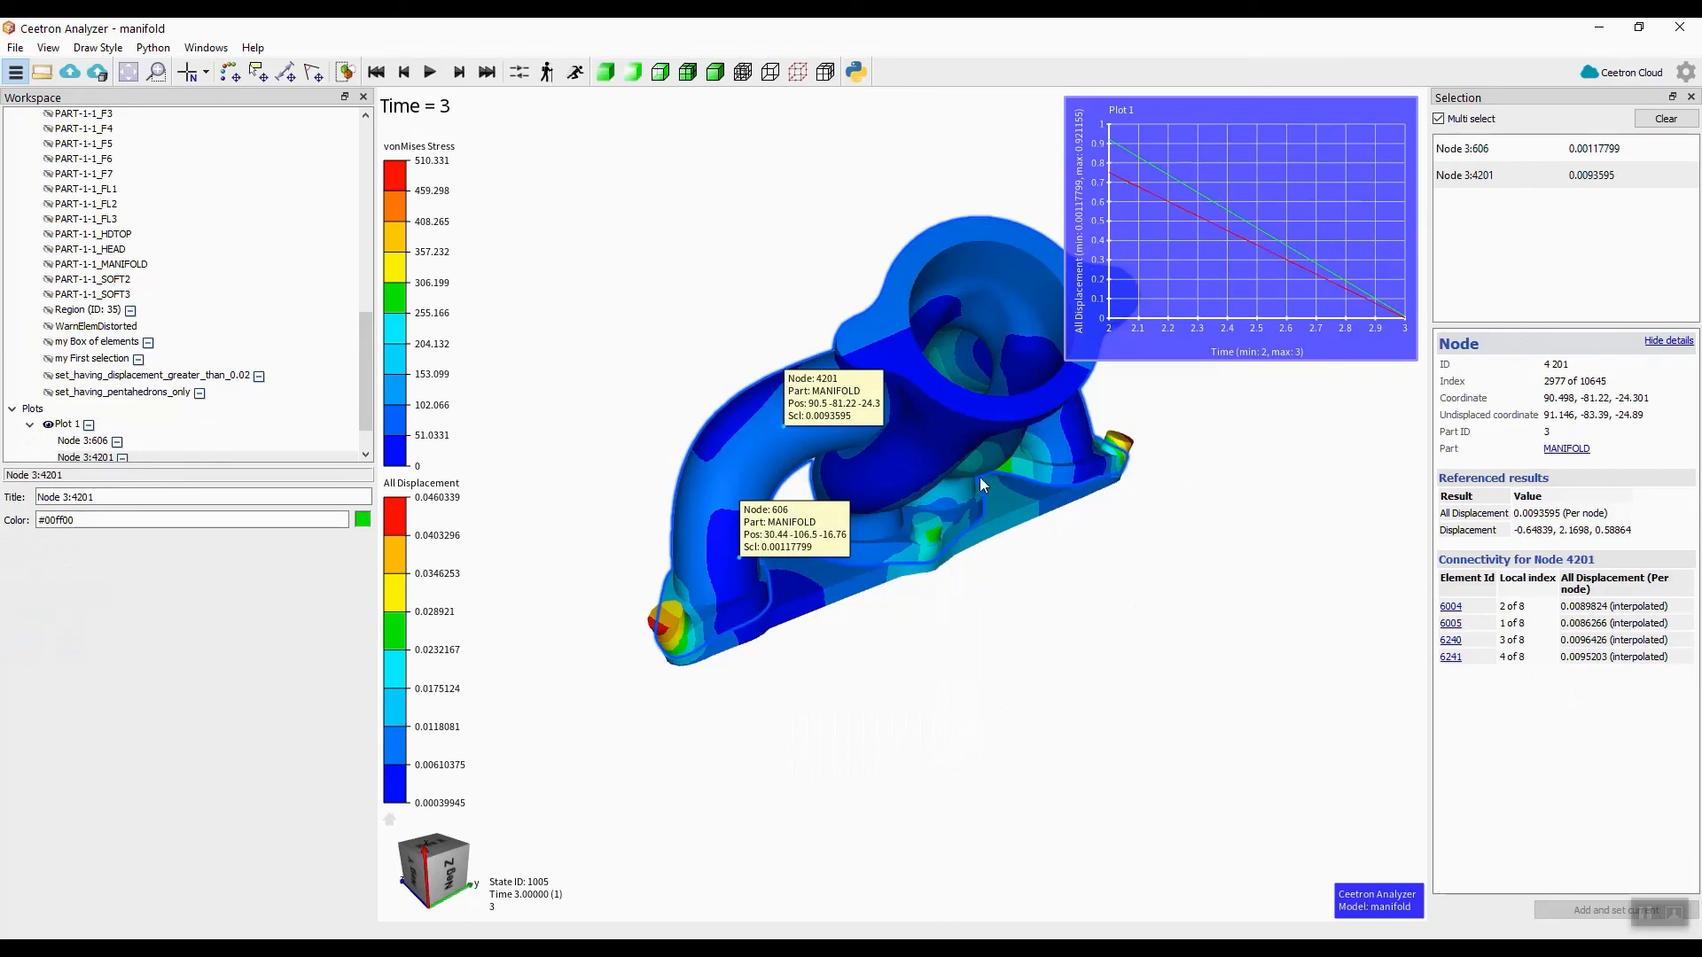
# - Pick a node at the foot of the pipe on the manifold's far end and create a separate history plot for it
pyautogui.click(1083, 460)
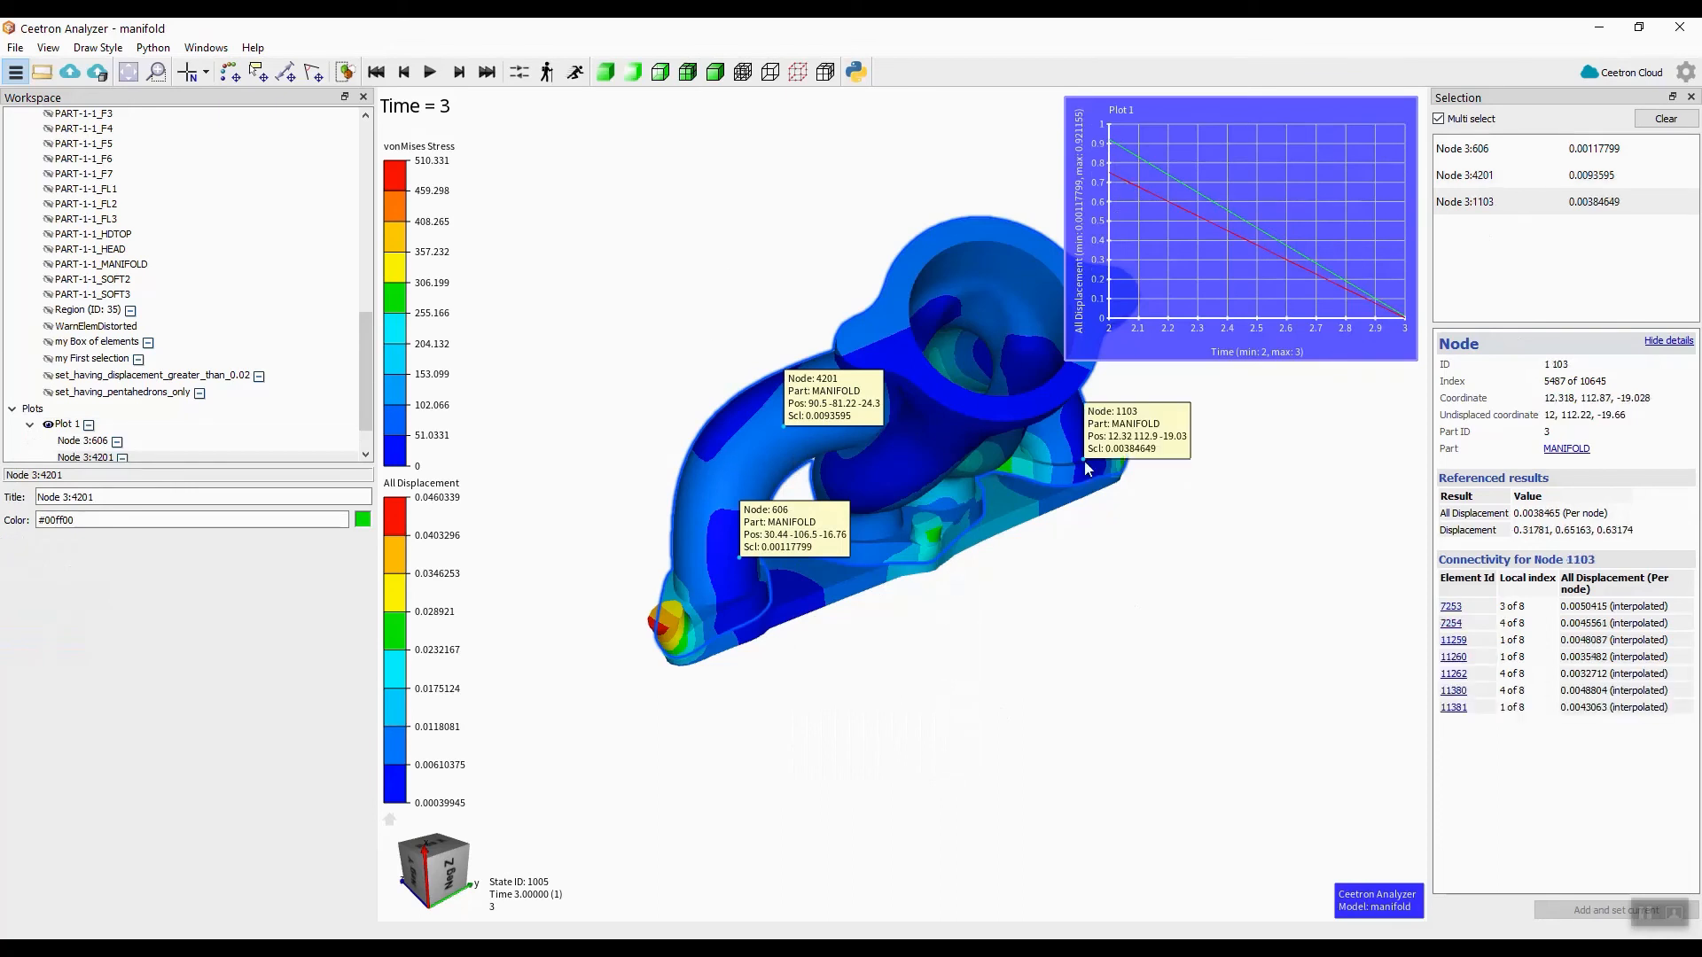
pyautogui.rightClick(1085, 462)
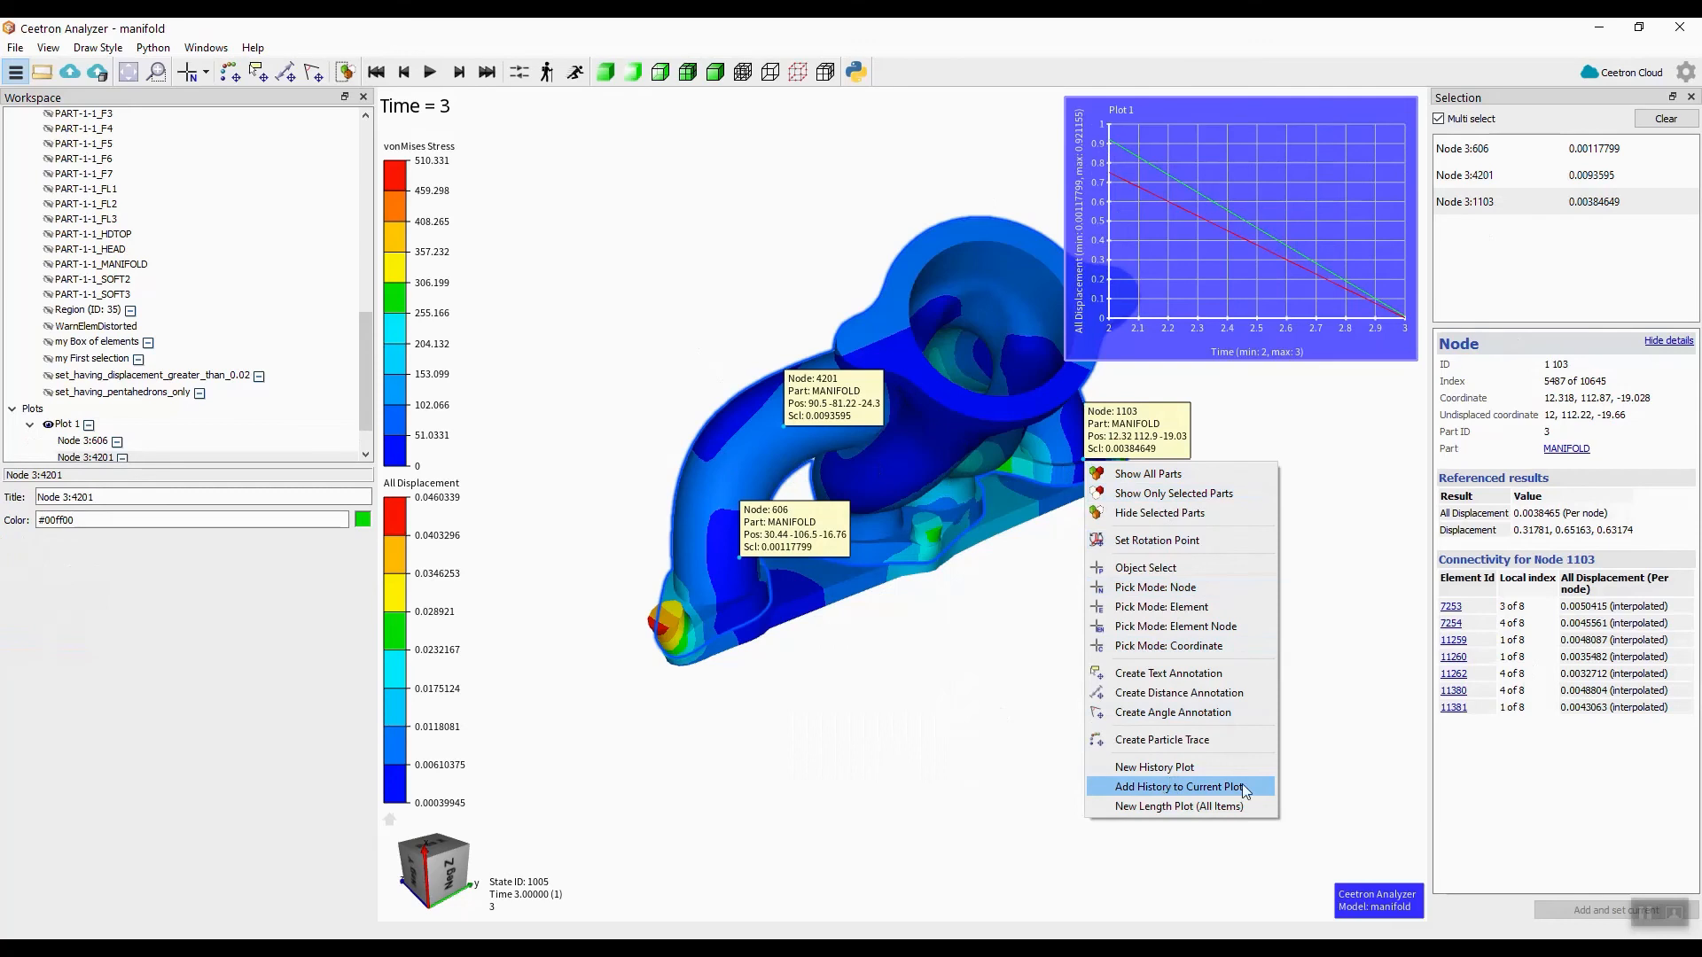
pyautogui.click(1152, 768)
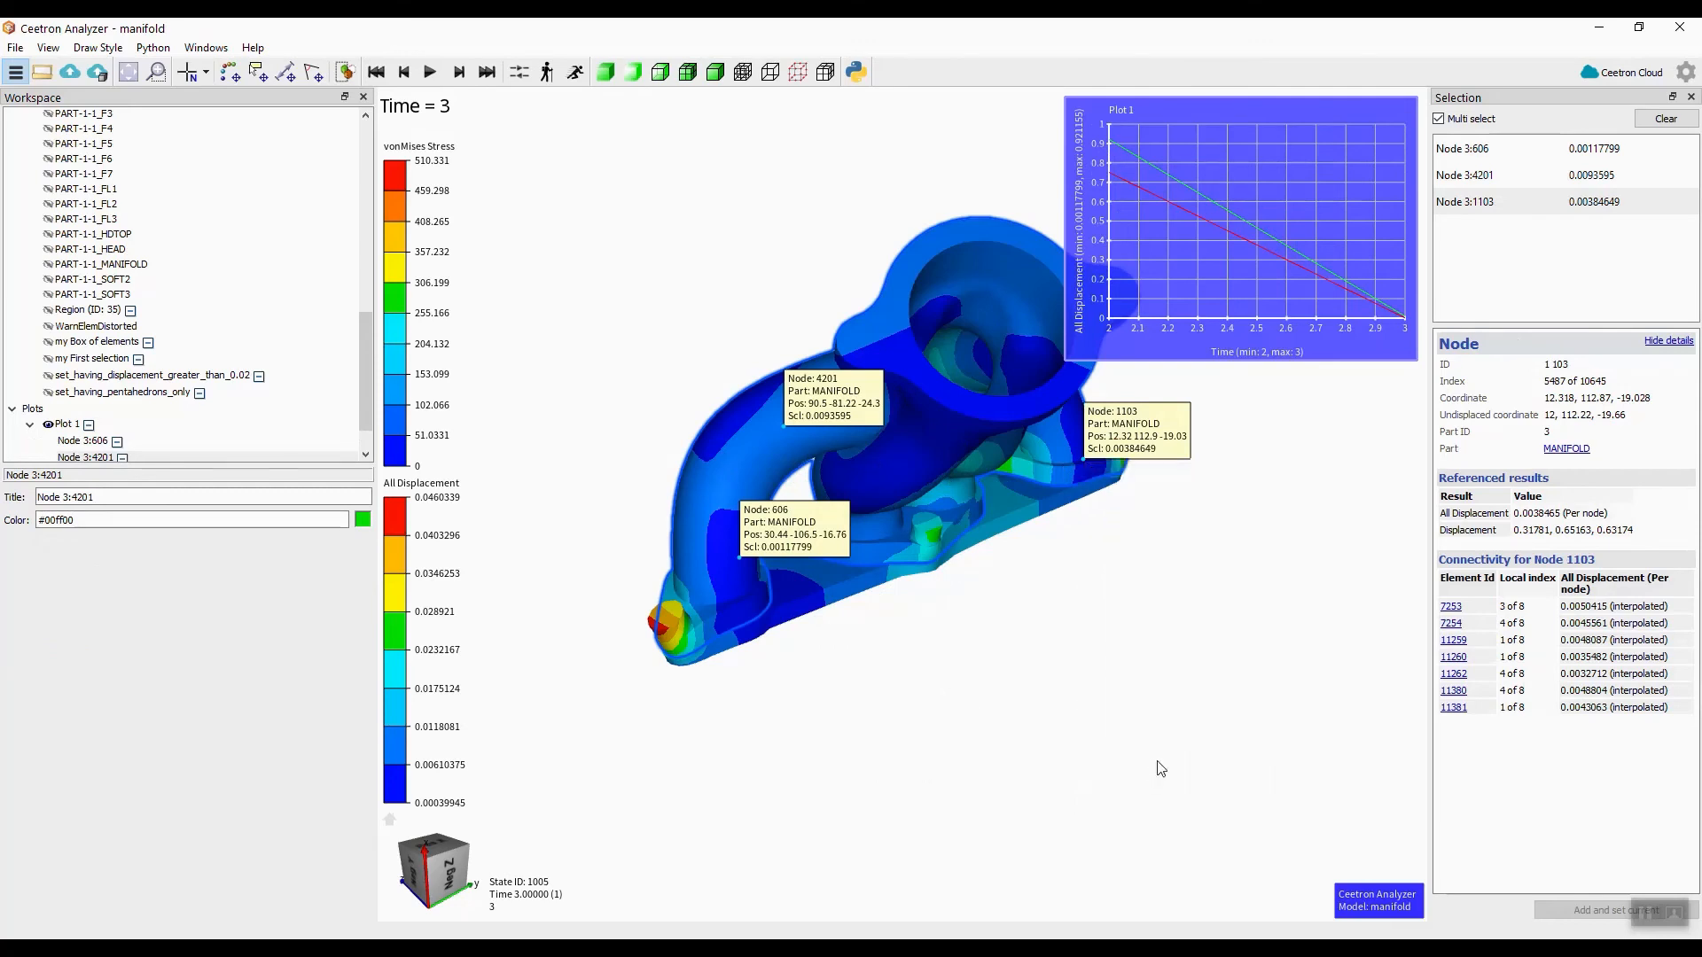
# - Pick another node near the far end of the manifold's base and add its history to Plot 2
pyautogui.moveTo(910, 463); pyautogui.dragTo(774, 474)
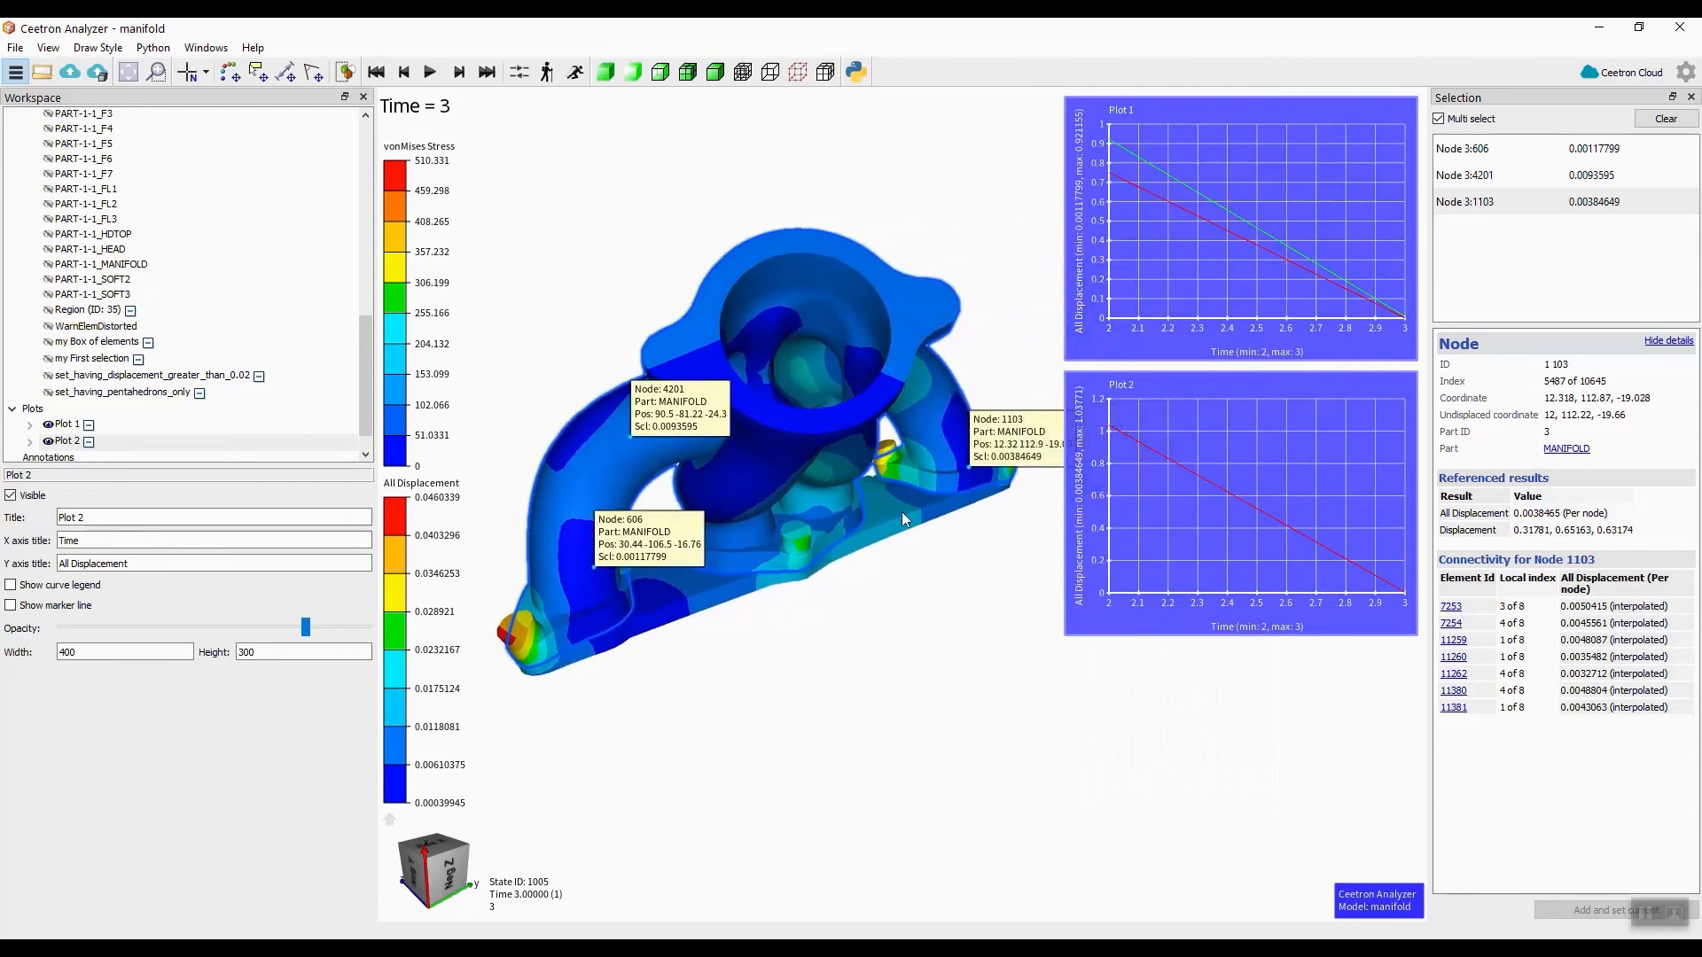
pyautogui.click(948, 482)
pyautogui.rightClick(948, 482)
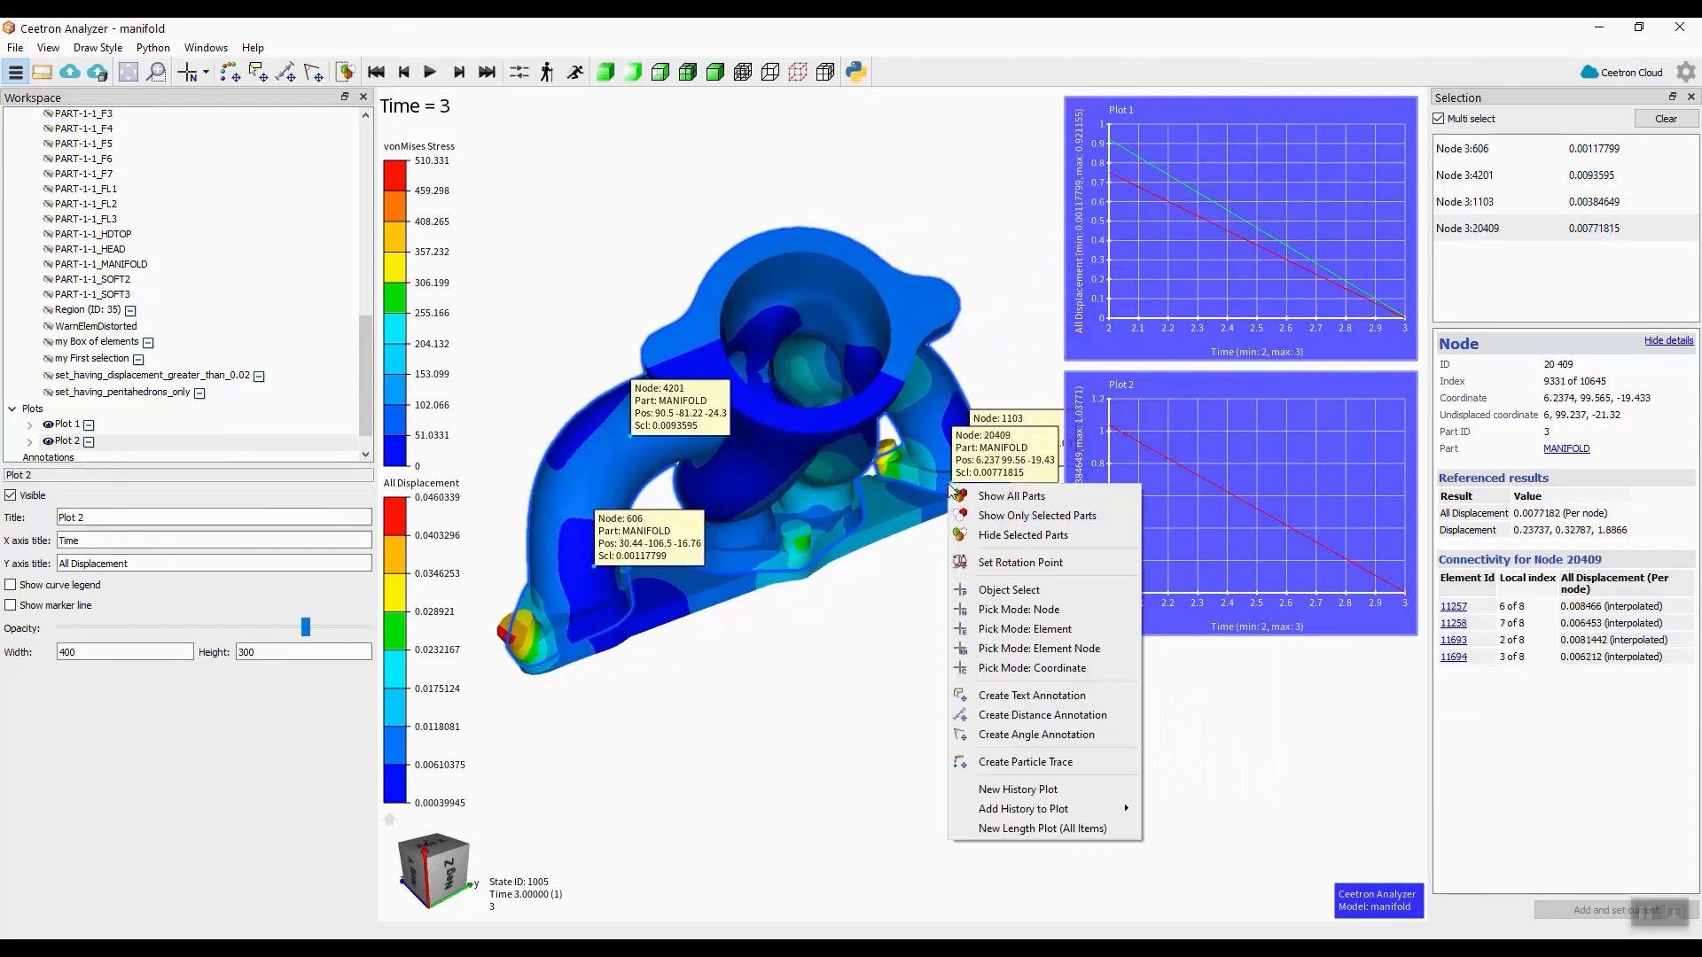
pyautogui.moveTo(1010, 812)
pyautogui.moveTo(1119, 811)
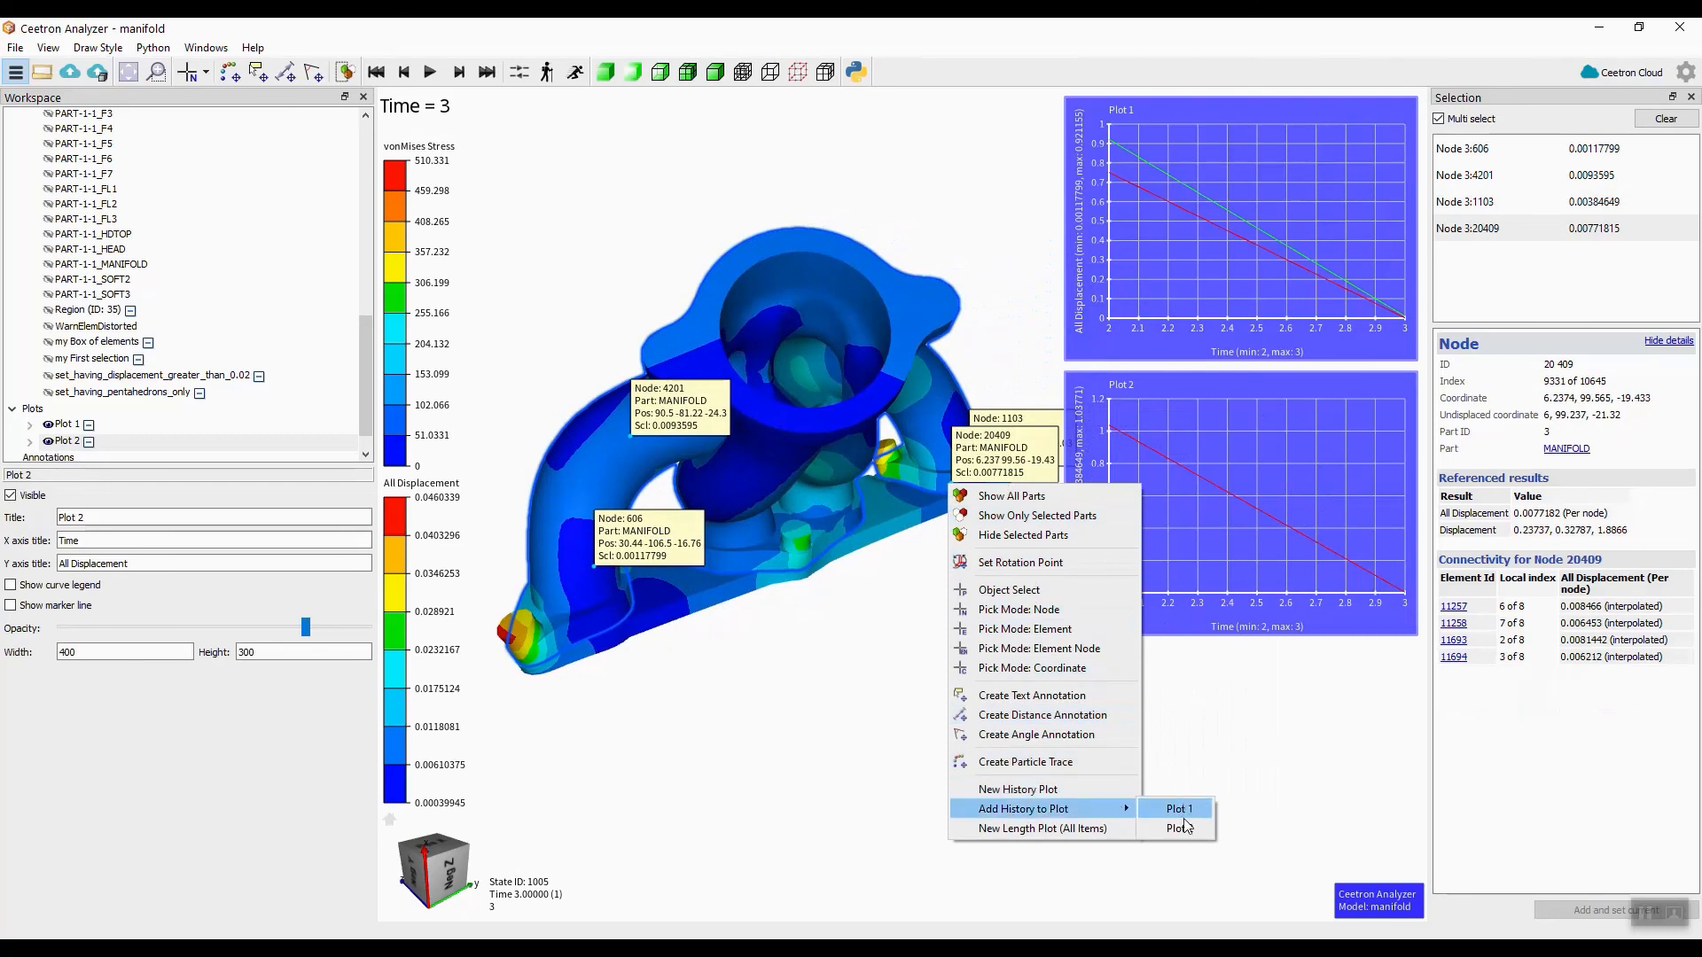
pyautogui.click(1180, 828)
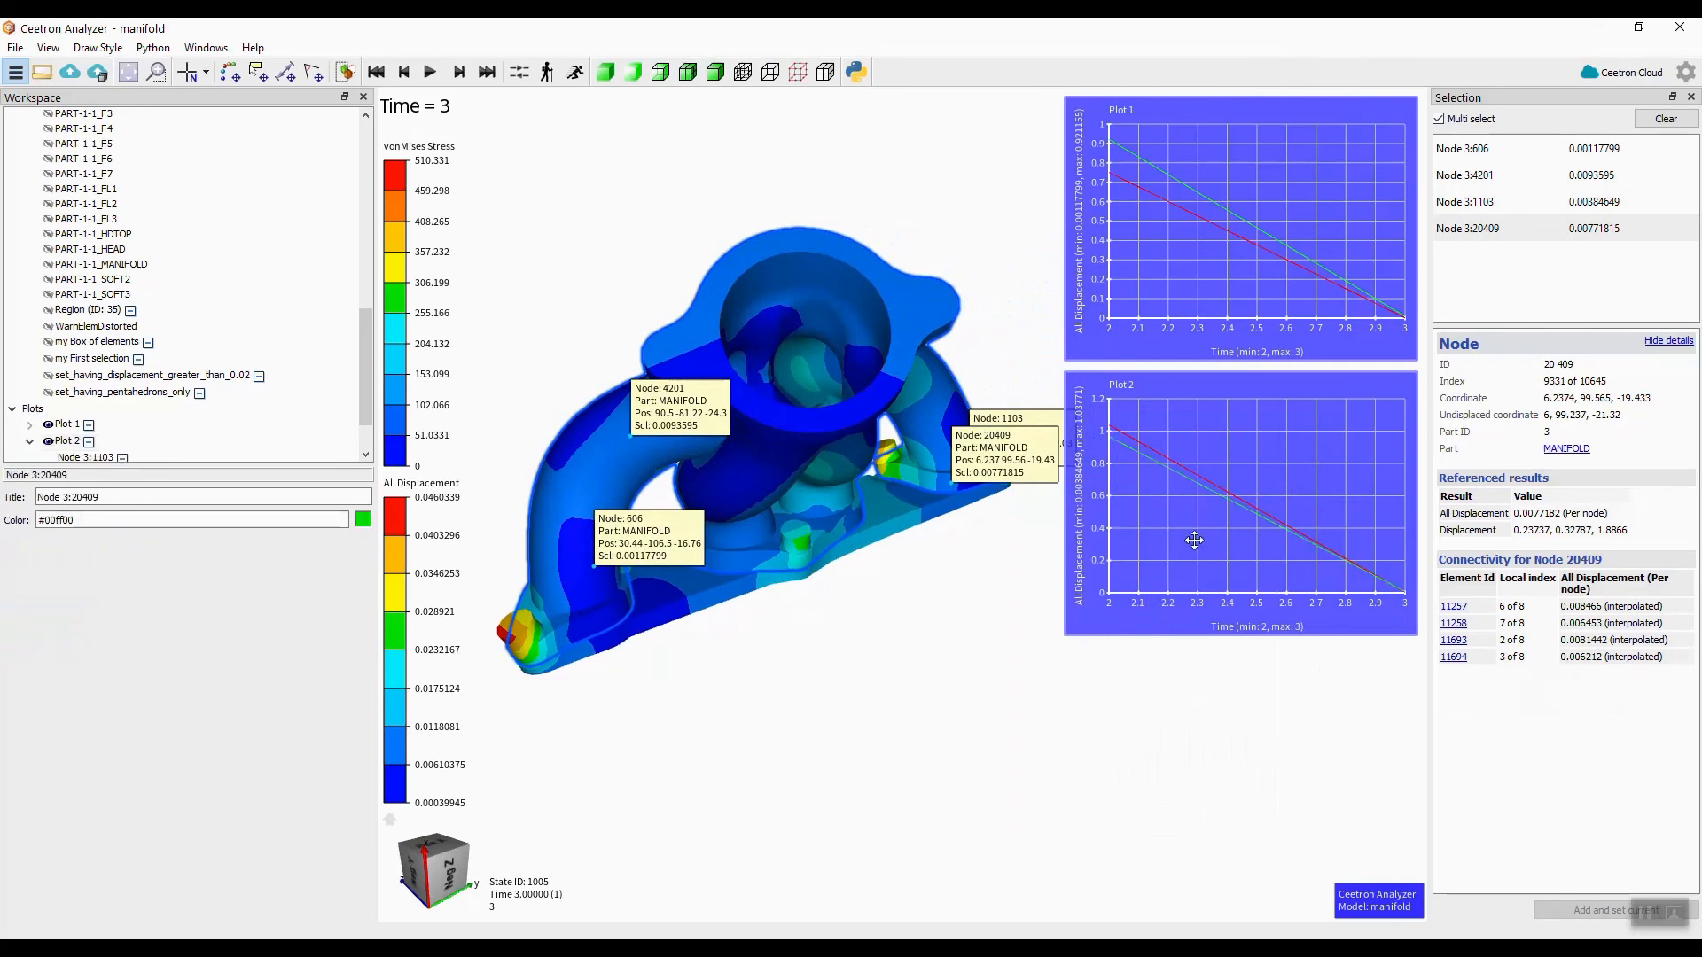
# - Arrange Plot 1 and Plot 2 side by side below the manifold and enlarge both, making Plot 1 about 420 high
pyautogui.moveTo(1193, 540); pyautogui.dragTo(1153, 764)
pyautogui.moveTo(889, 329); pyautogui.dragTo(897, 315)
pyautogui.moveTo(1186, 203); pyautogui.dragTo(579, 746)
pyautogui.moveTo(928, 416); pyautogui.dragTo(889, 256)
pyautogui.moveTo(1189, 679); pyautogui.dragTo(1227, 559)
pyautogui.moveTo(696, 765); pyautogui.dragTo(697, 703)
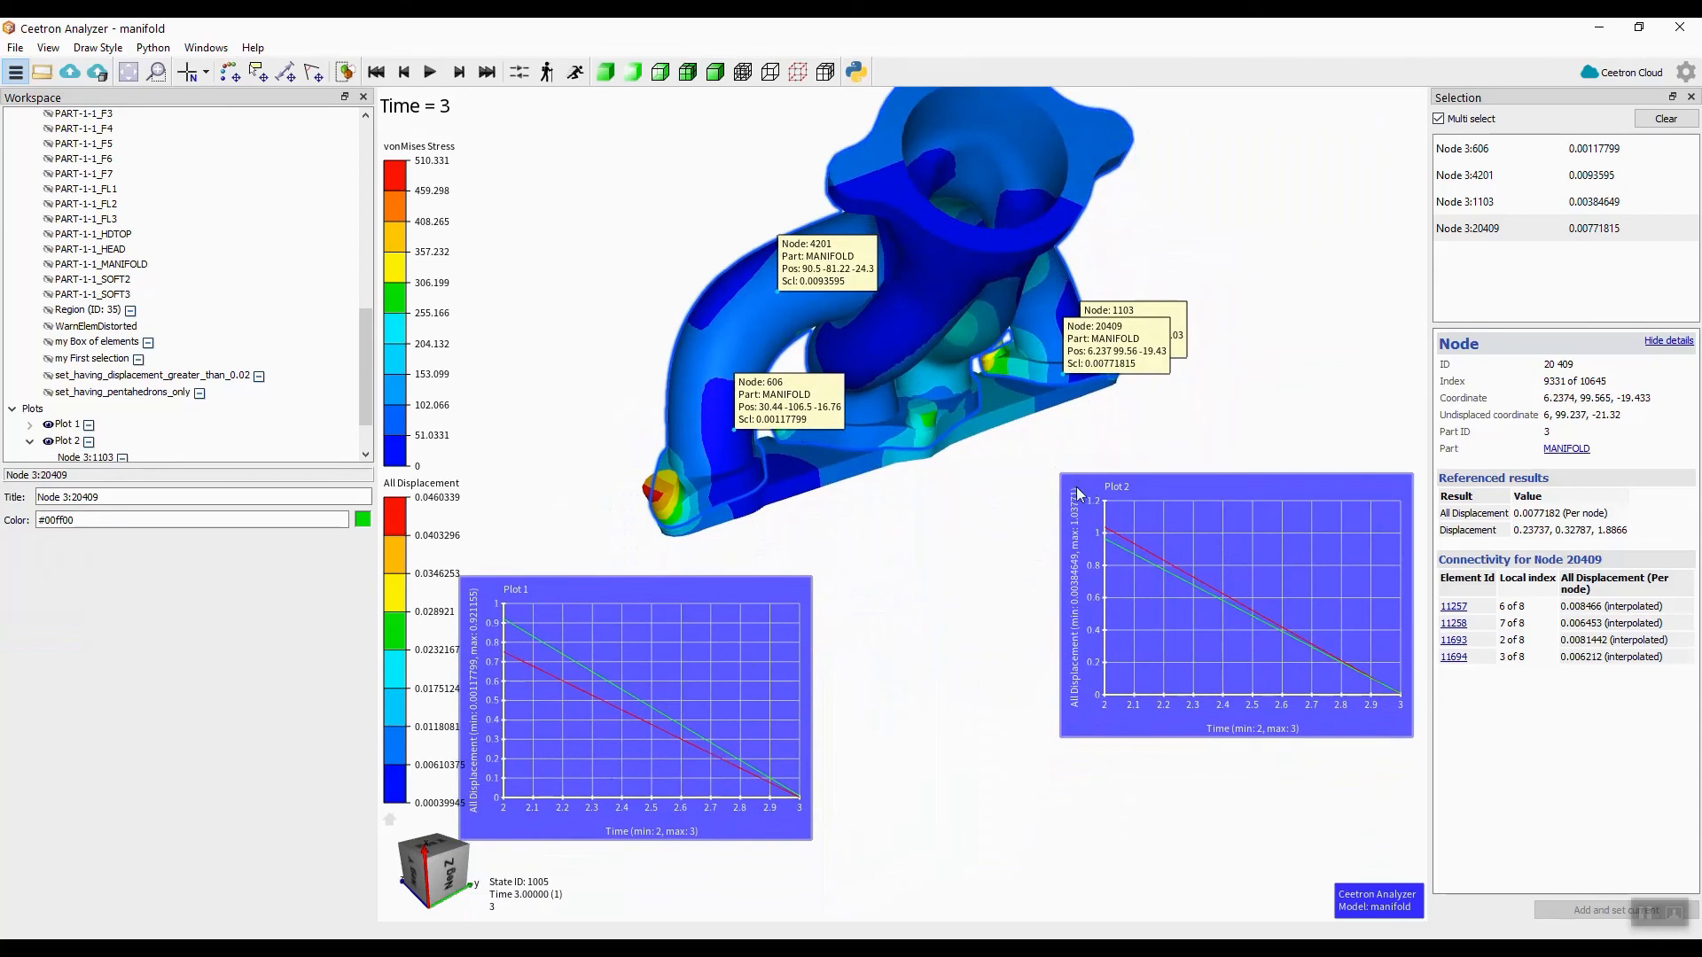
pyautogui.moveTo(1083, 496); pyautogui.dragTo(976, 497)
pyautogui.moveTo(1305, 746); pyautogui.dragTo(1398, 851)
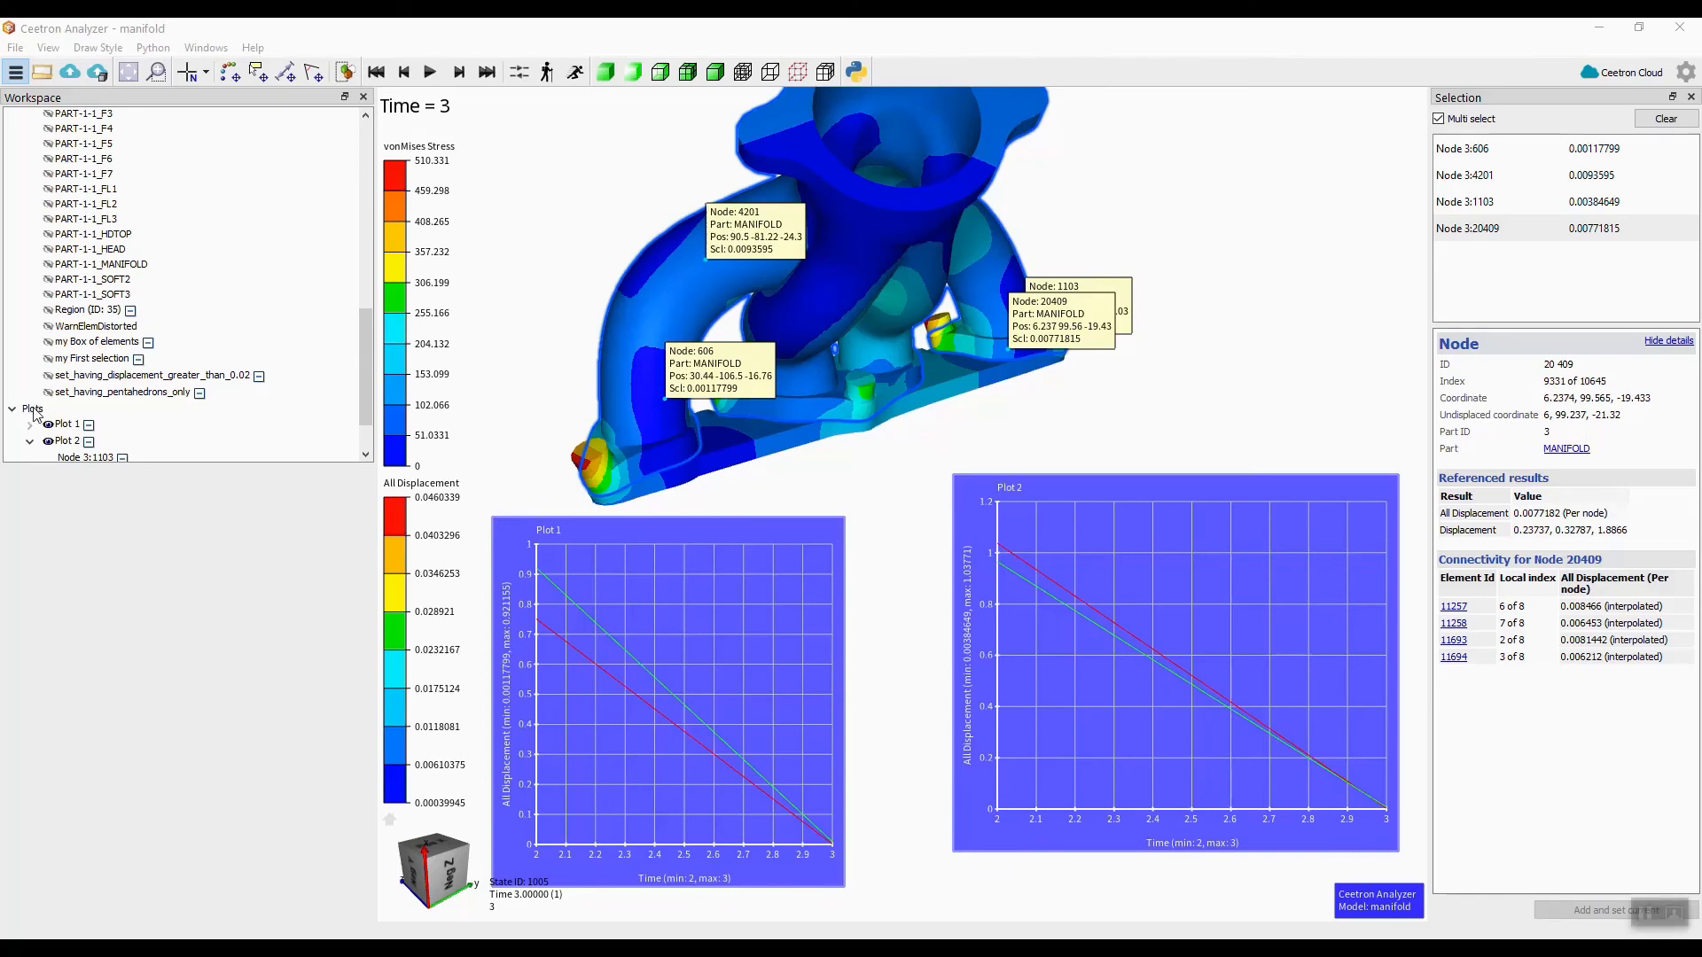
# - Title Plot 1 "Displacement left part" and show its curve legend
pyautogui.click(64, 426)
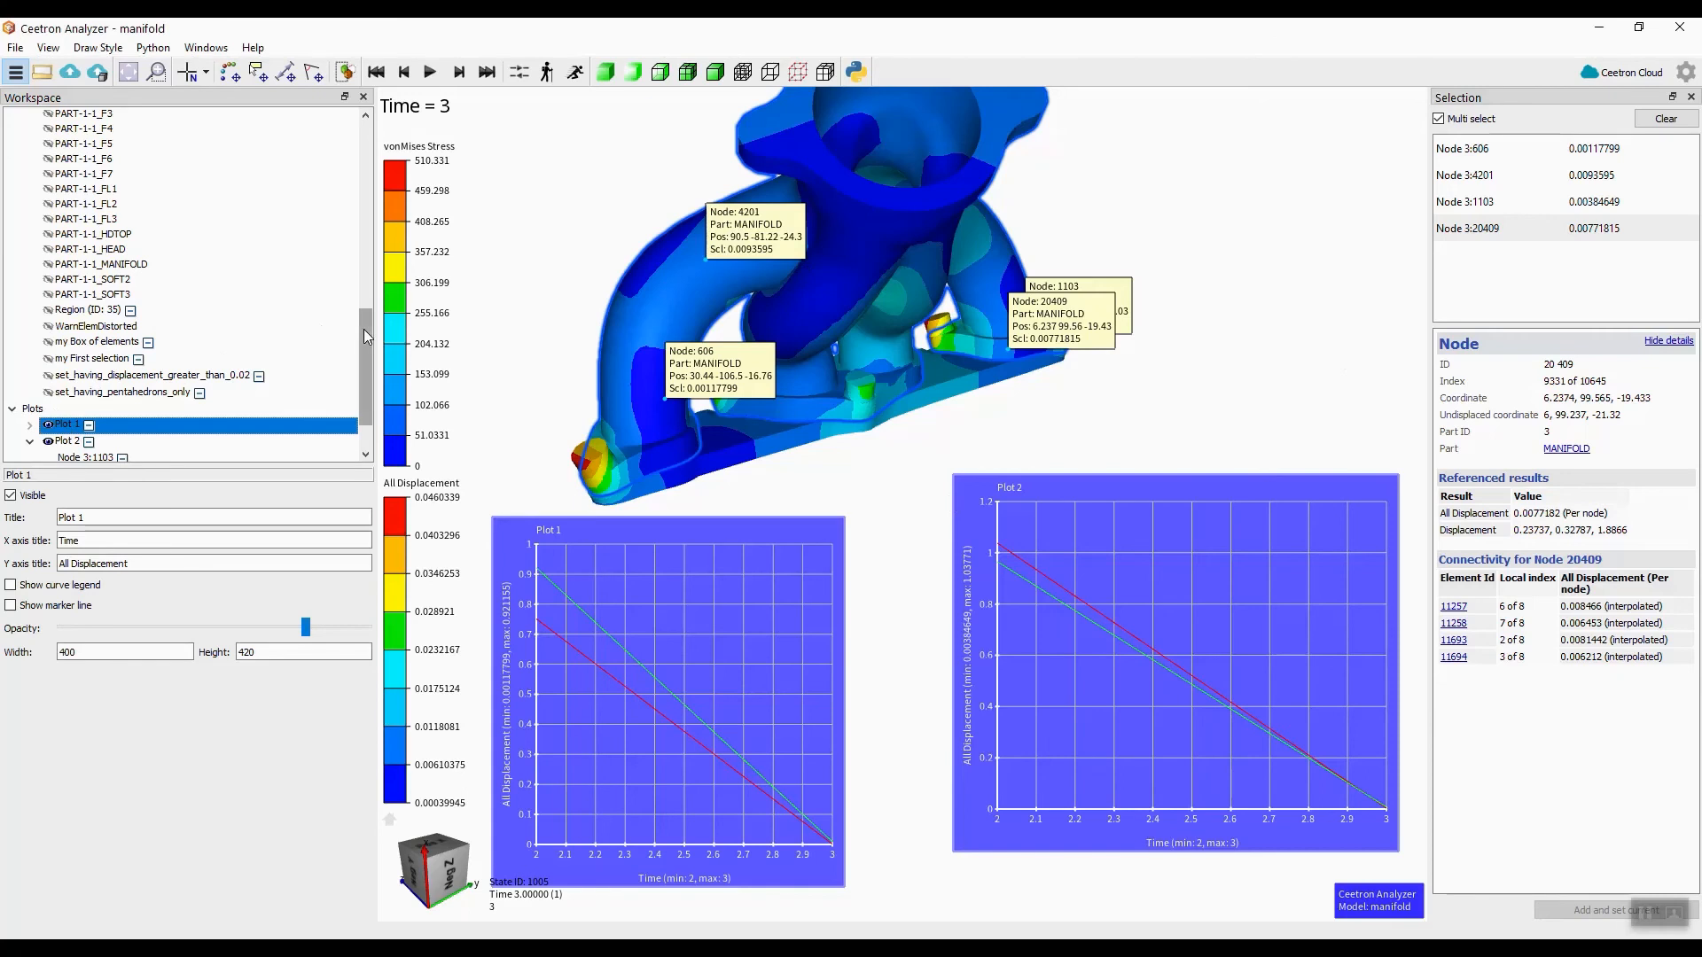
pyautogui.scroll(-2, 363, 335)
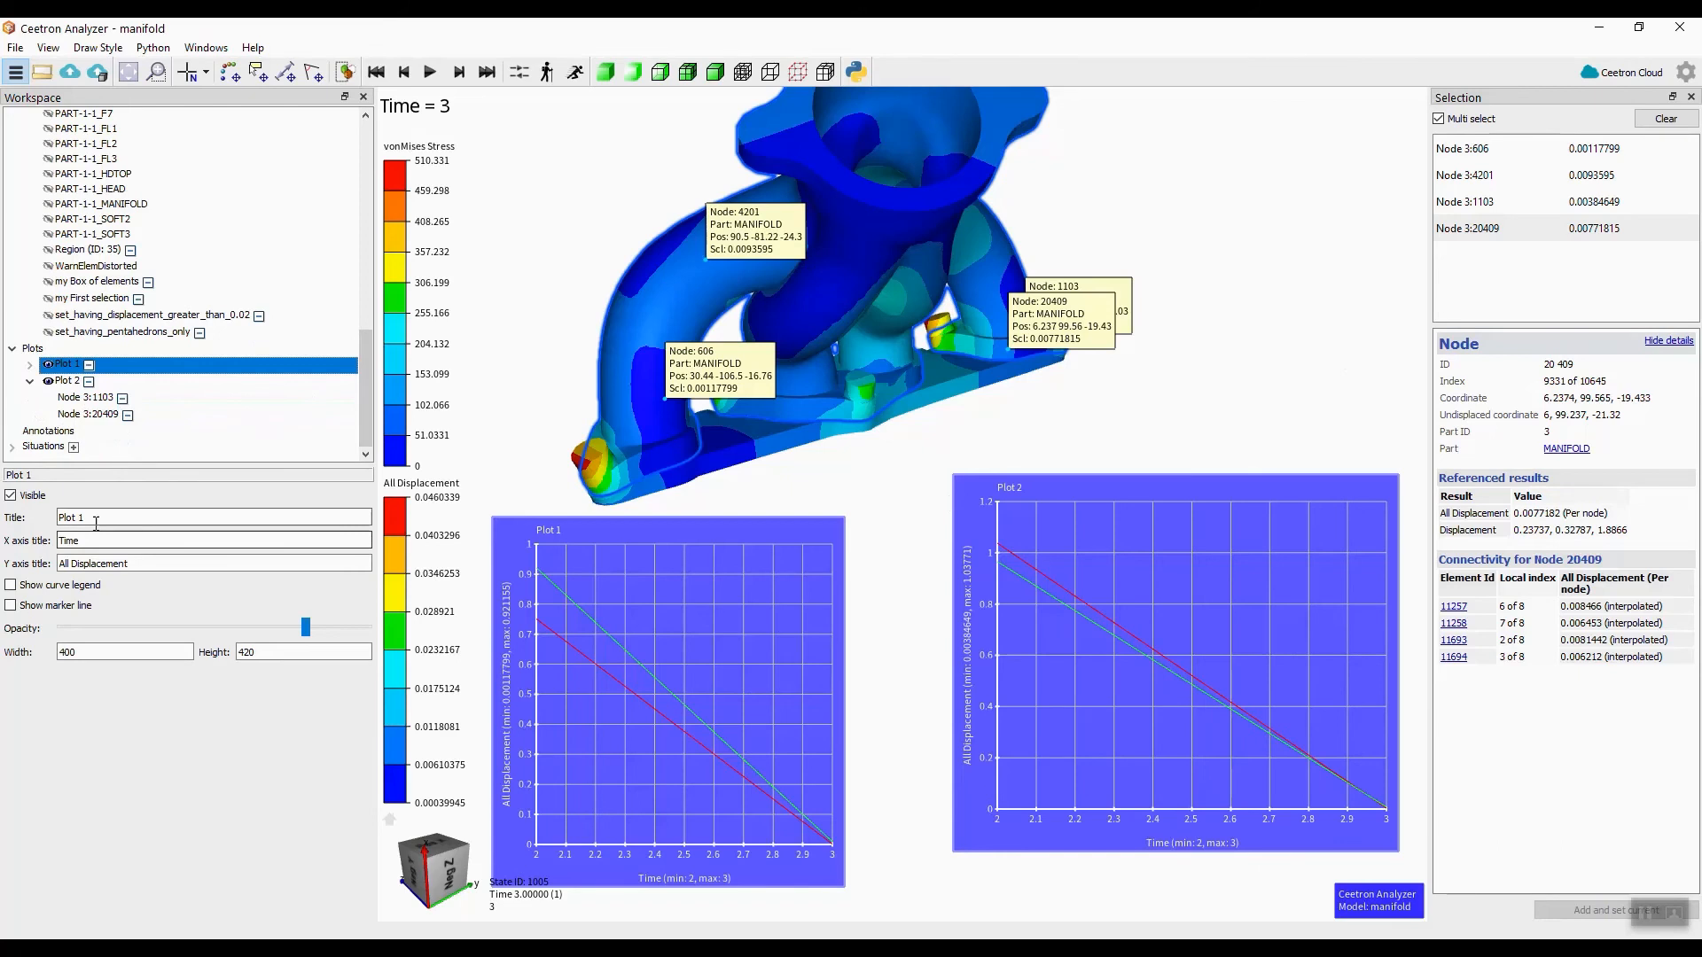
pyautogui.moveTo(96, 523); pyautogui.dragTo(57, 516)
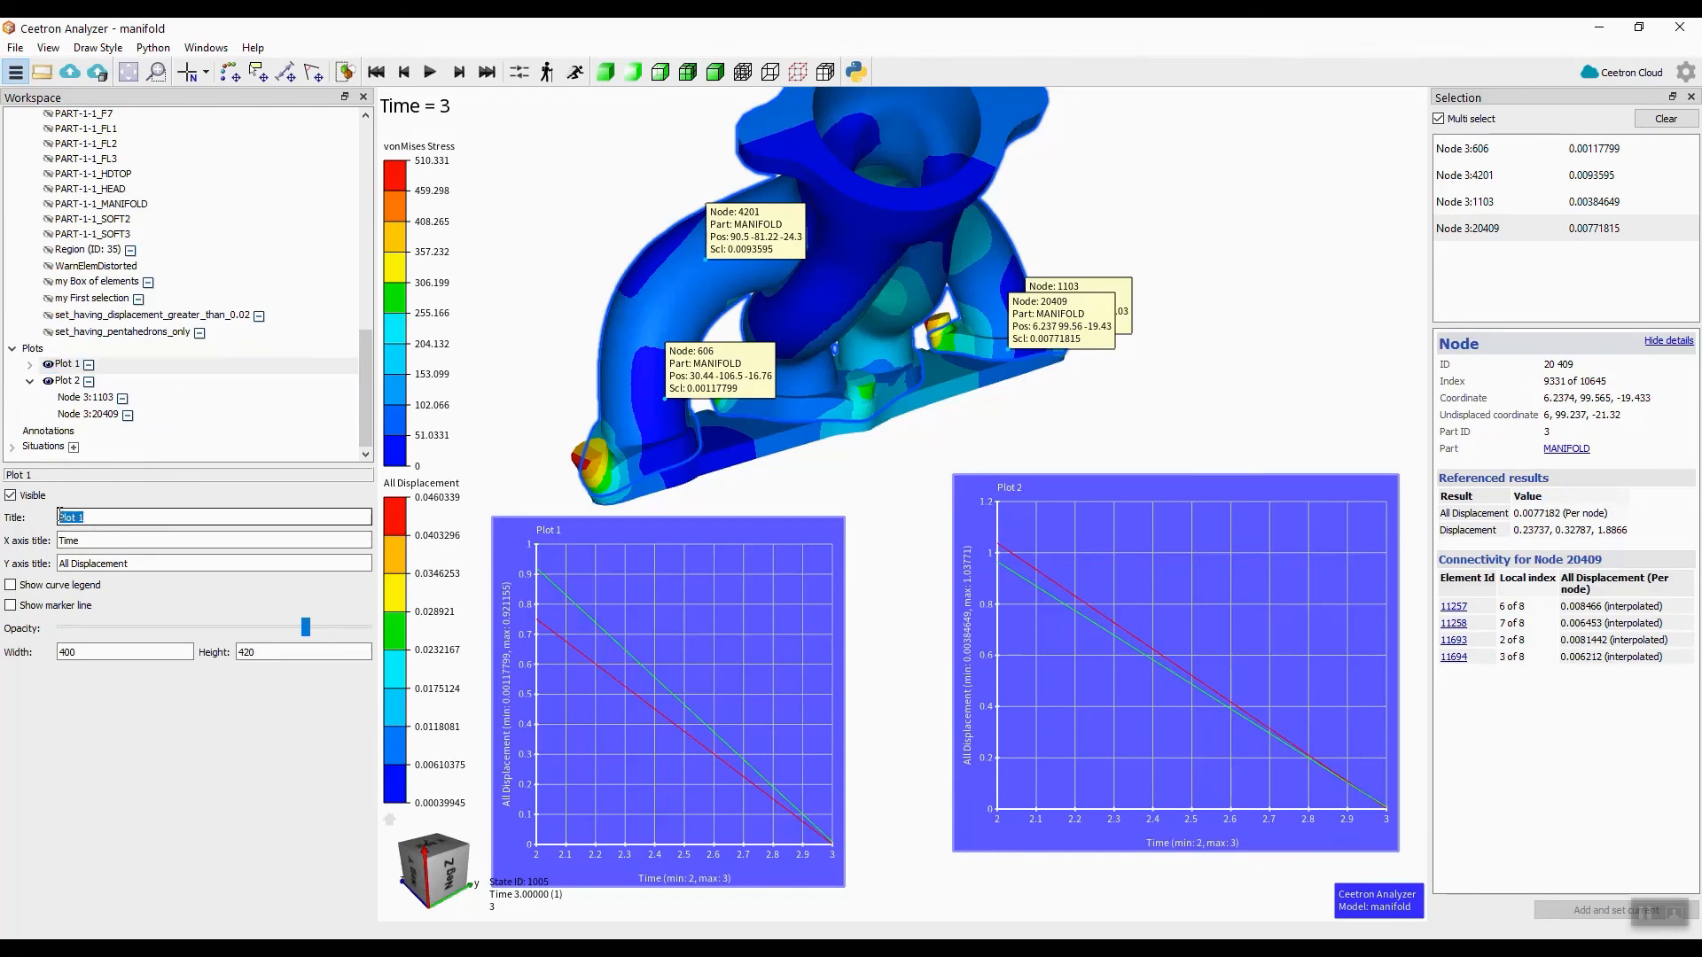
pyautogui.write('Displacement left part')
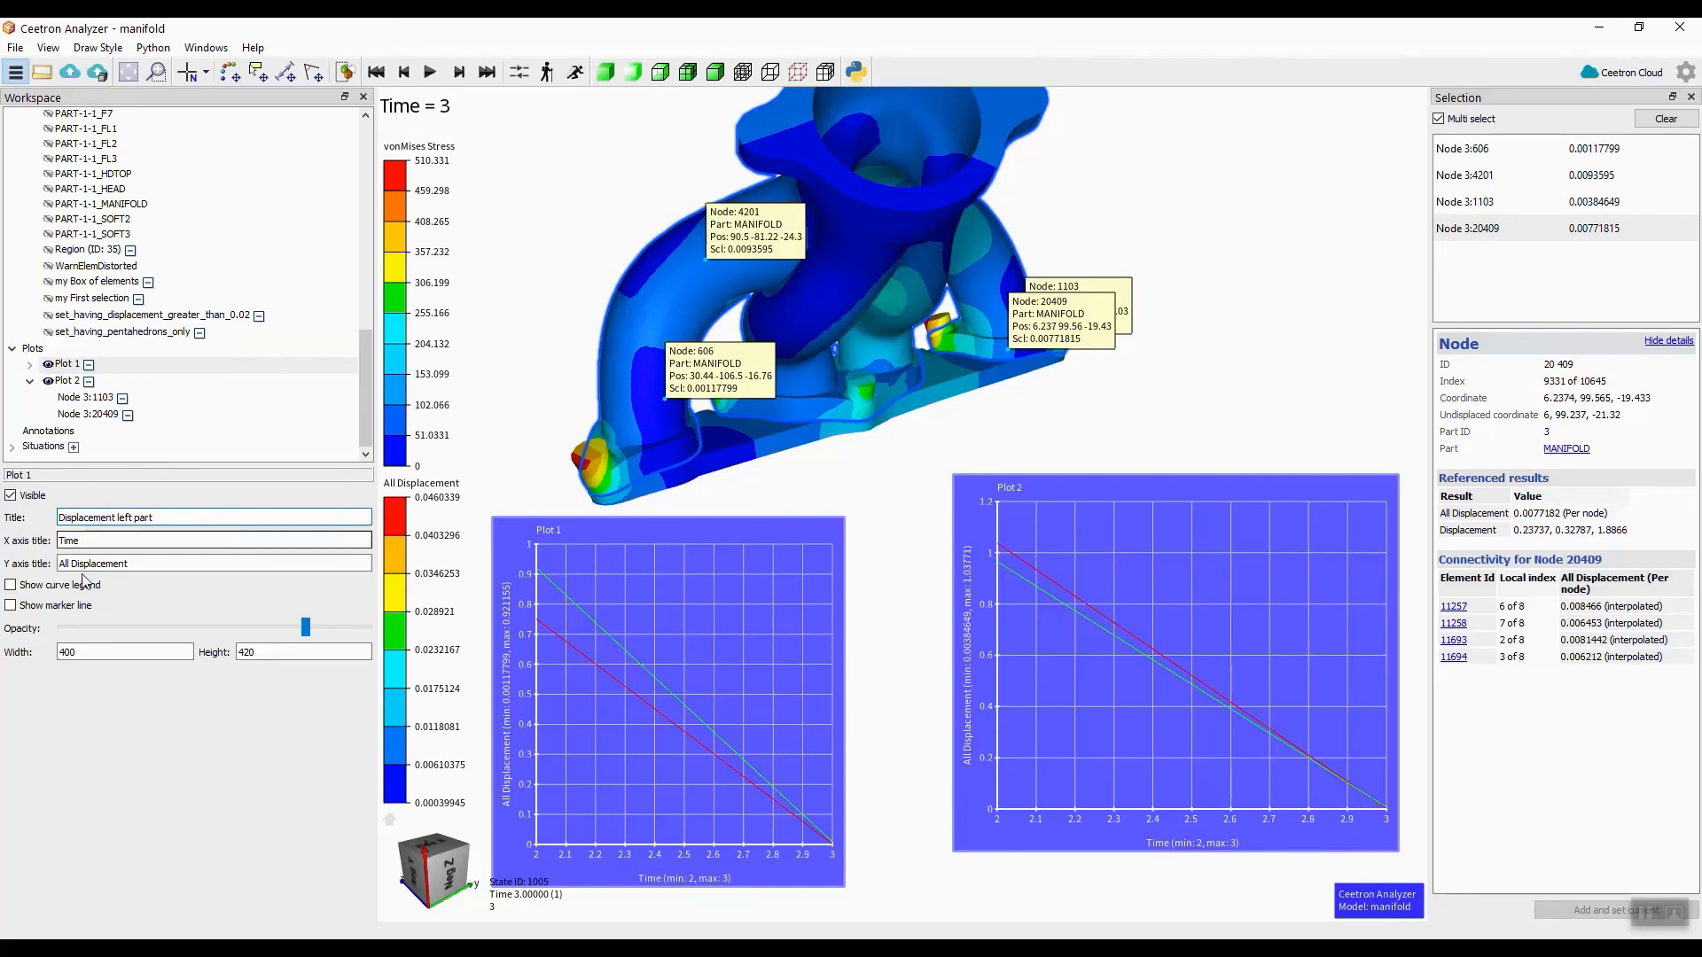
pyautogui.click(10, 586)
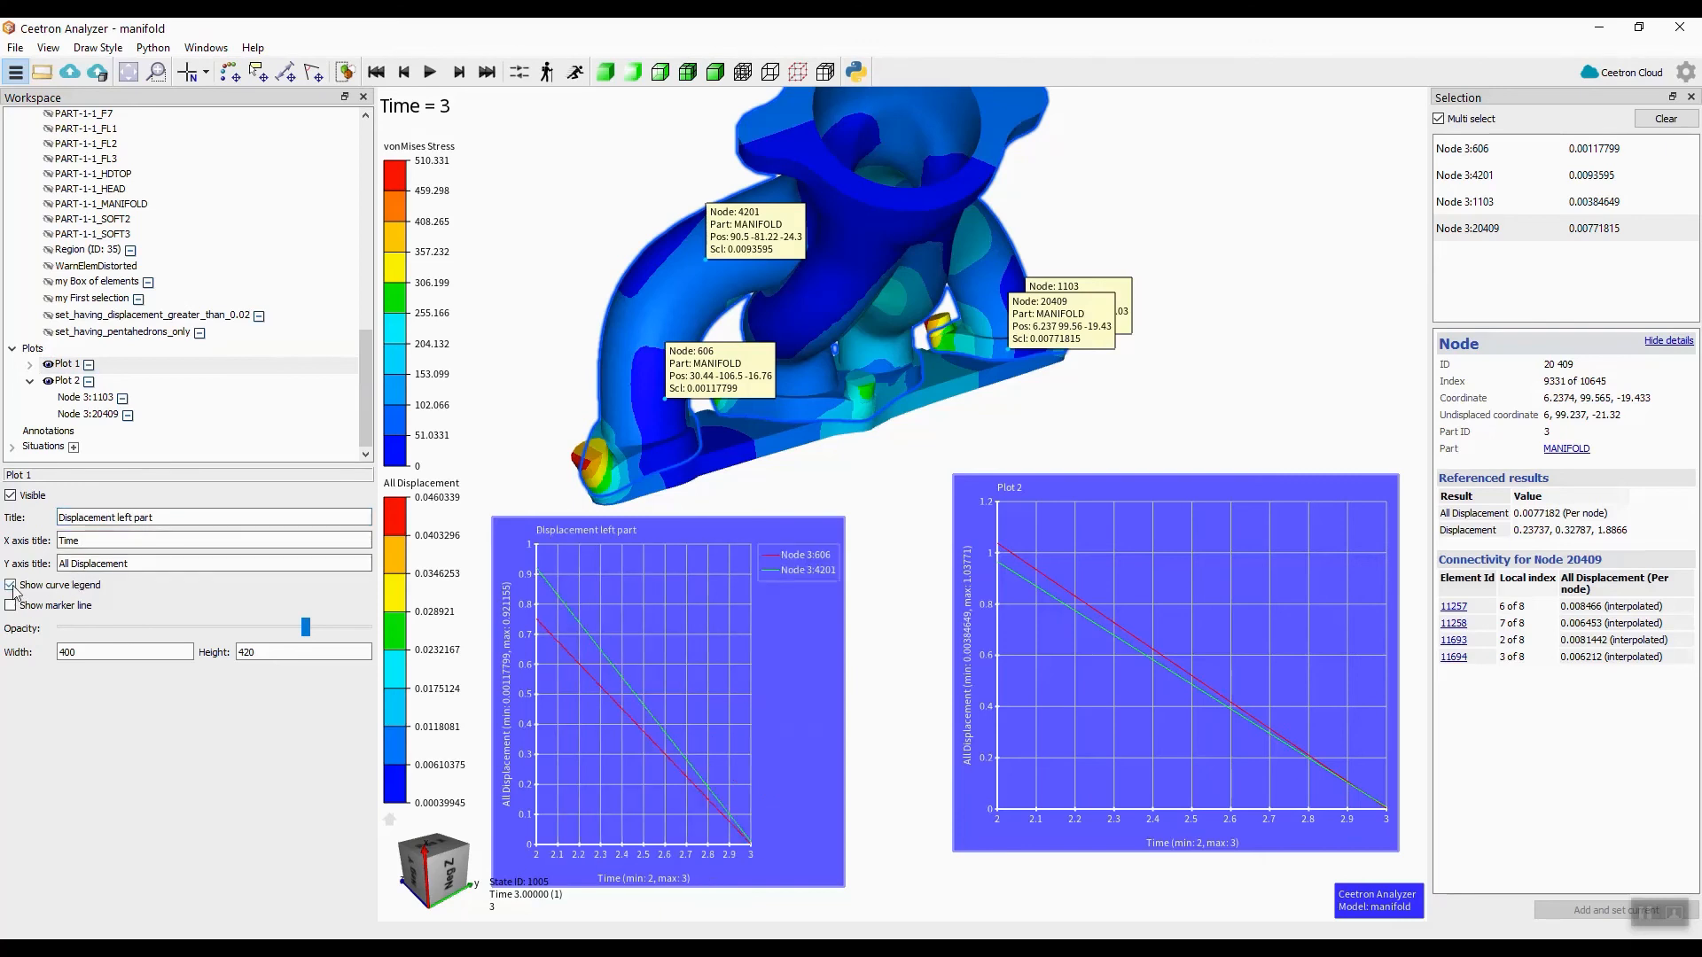
# - Try out the marker line and opacity settings of Plot 1
pyautogui.click(10, 607)
pyautogui.click(11, 606)
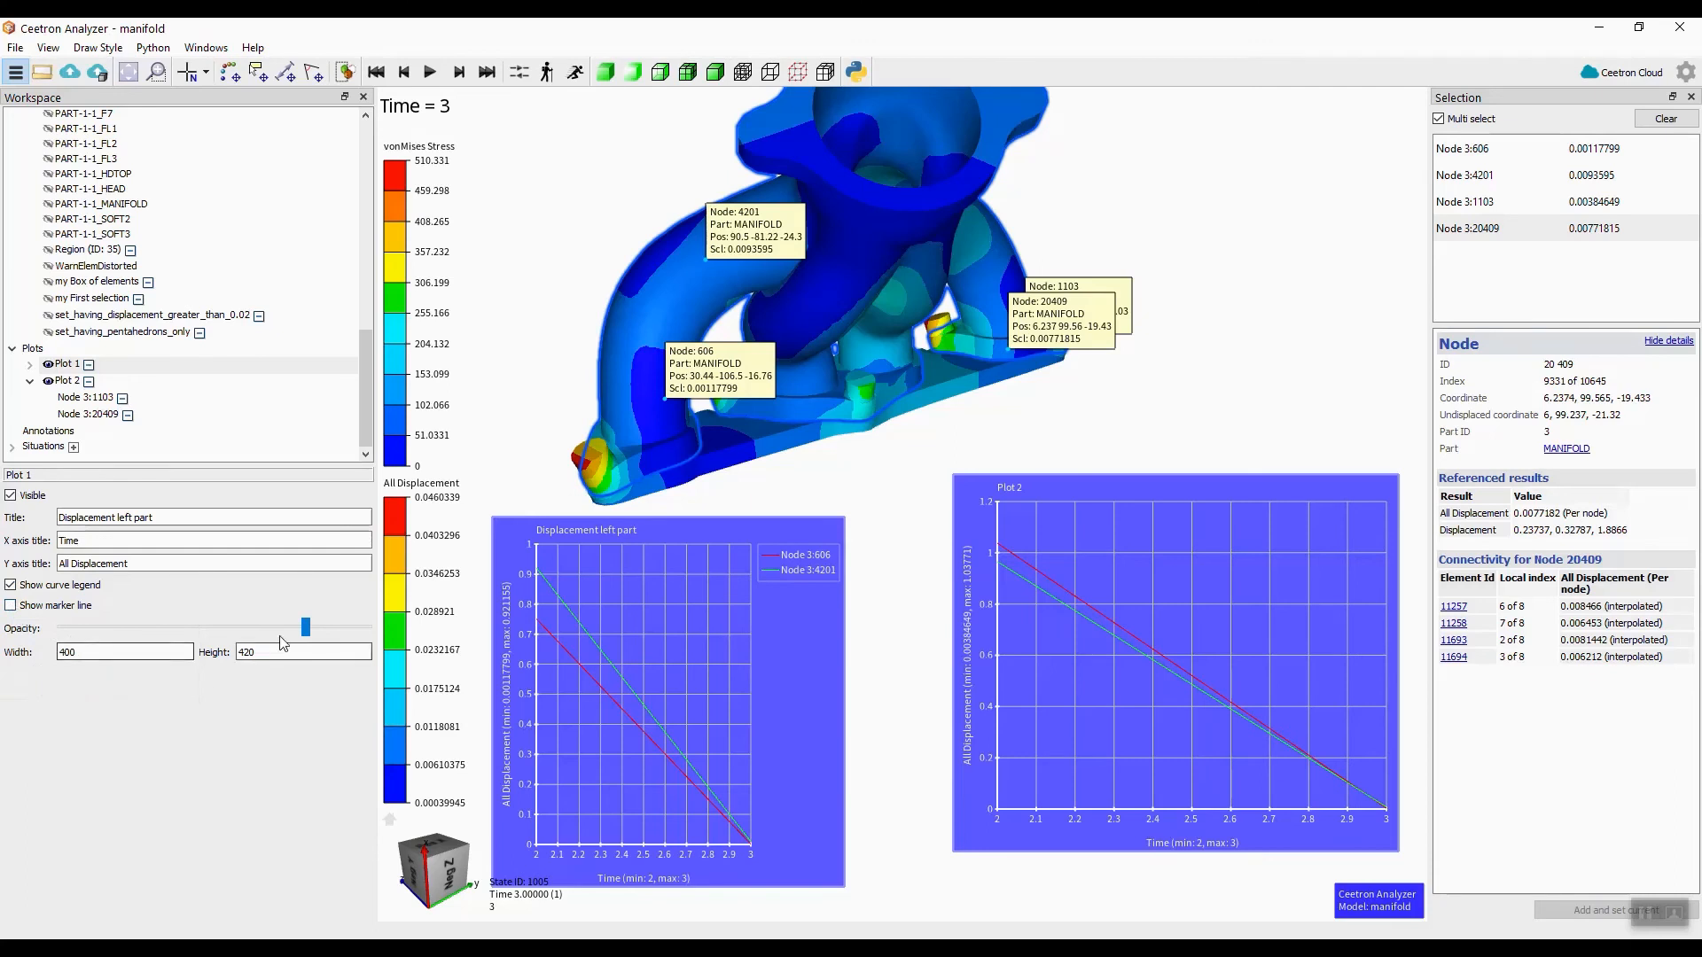
pyautogui.moveTo(305, 631)
pyautogui.mouseDown()
pyautogui.moveTo(155, 647)
pyautogui.moveTo(395, 649)
pyautogui.moveTo(318, 640)
pyautogui.mouseUp()
# - Try out the curve legend and marker line options on Plot 2
pyautogui.click(68, 382)
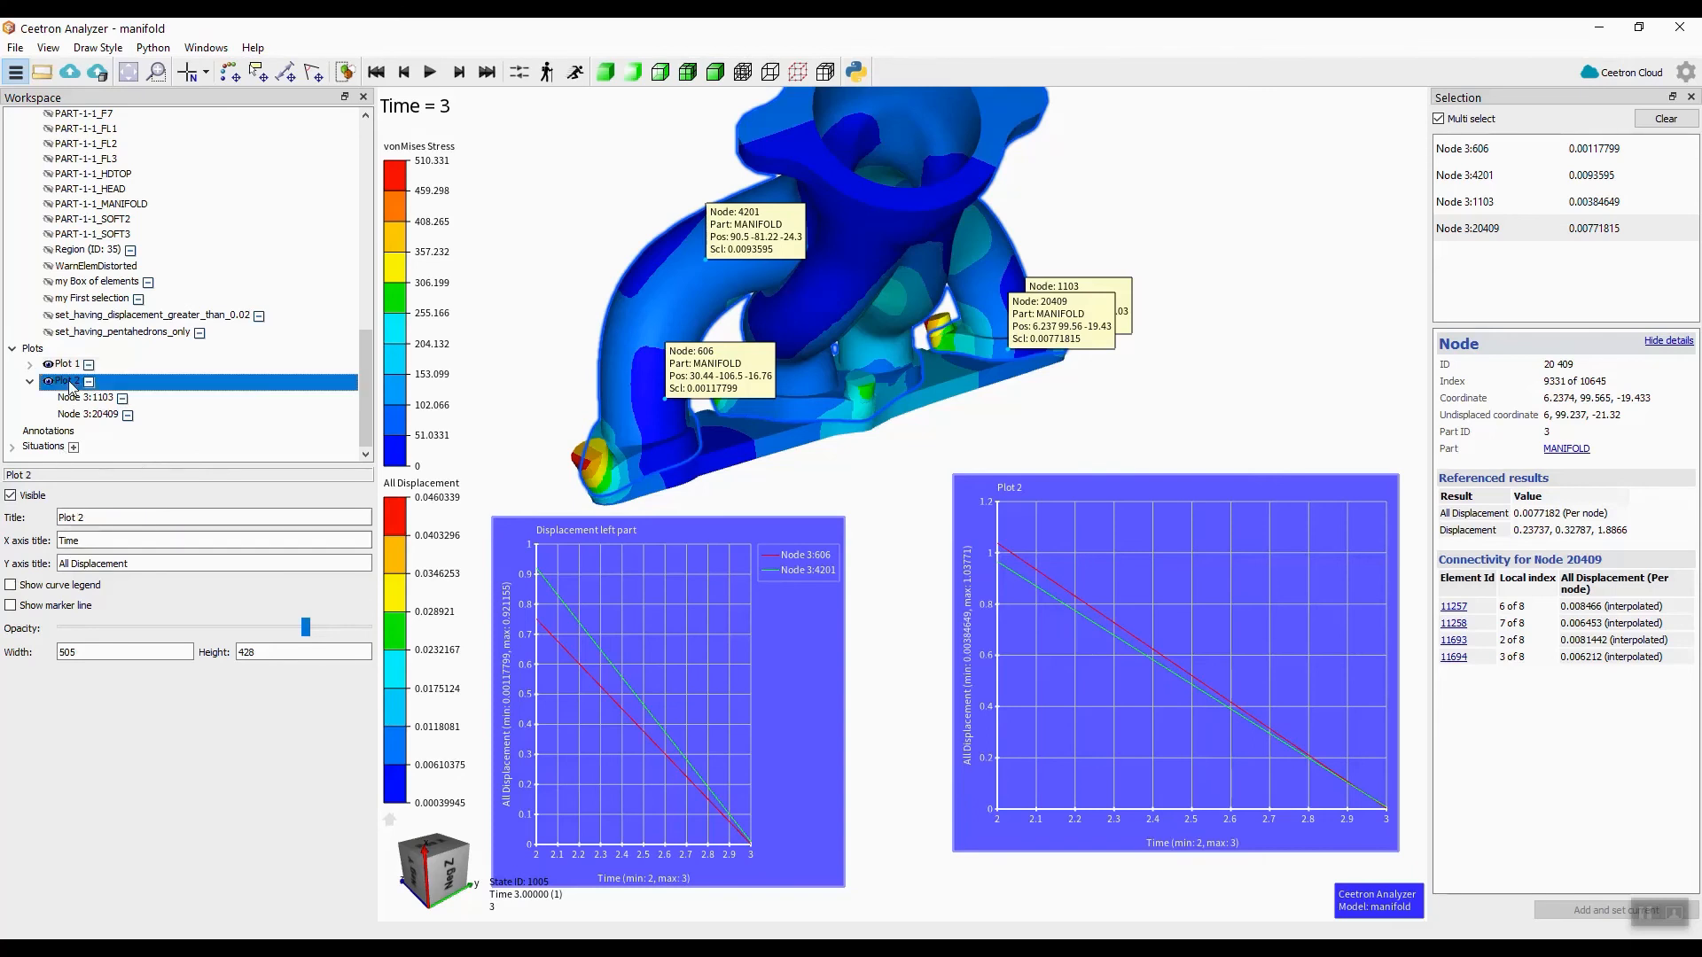
pyautogui.click(32, 588)
pyautogui.click(32, 588)
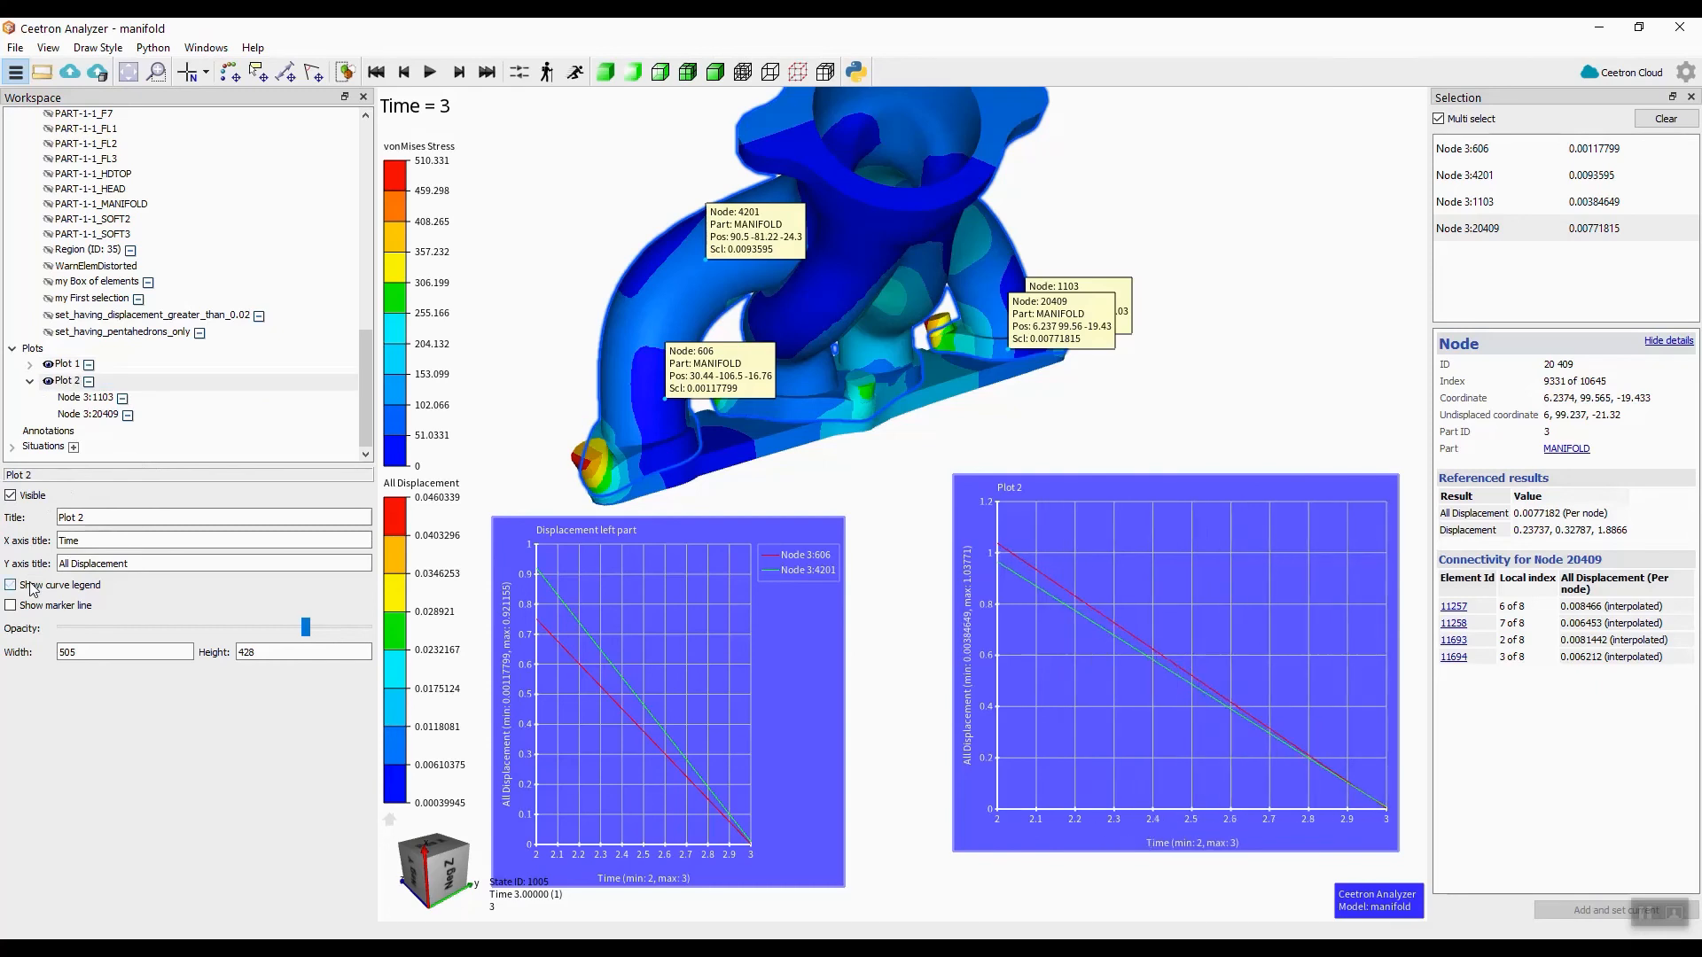
pyautogui.click(29, 608)
# - Expand the list of Plot 1's node curves and switch off the visibility of Plot 1
pyautogui.click(63, 369)
pyautogui.click(30, 365)
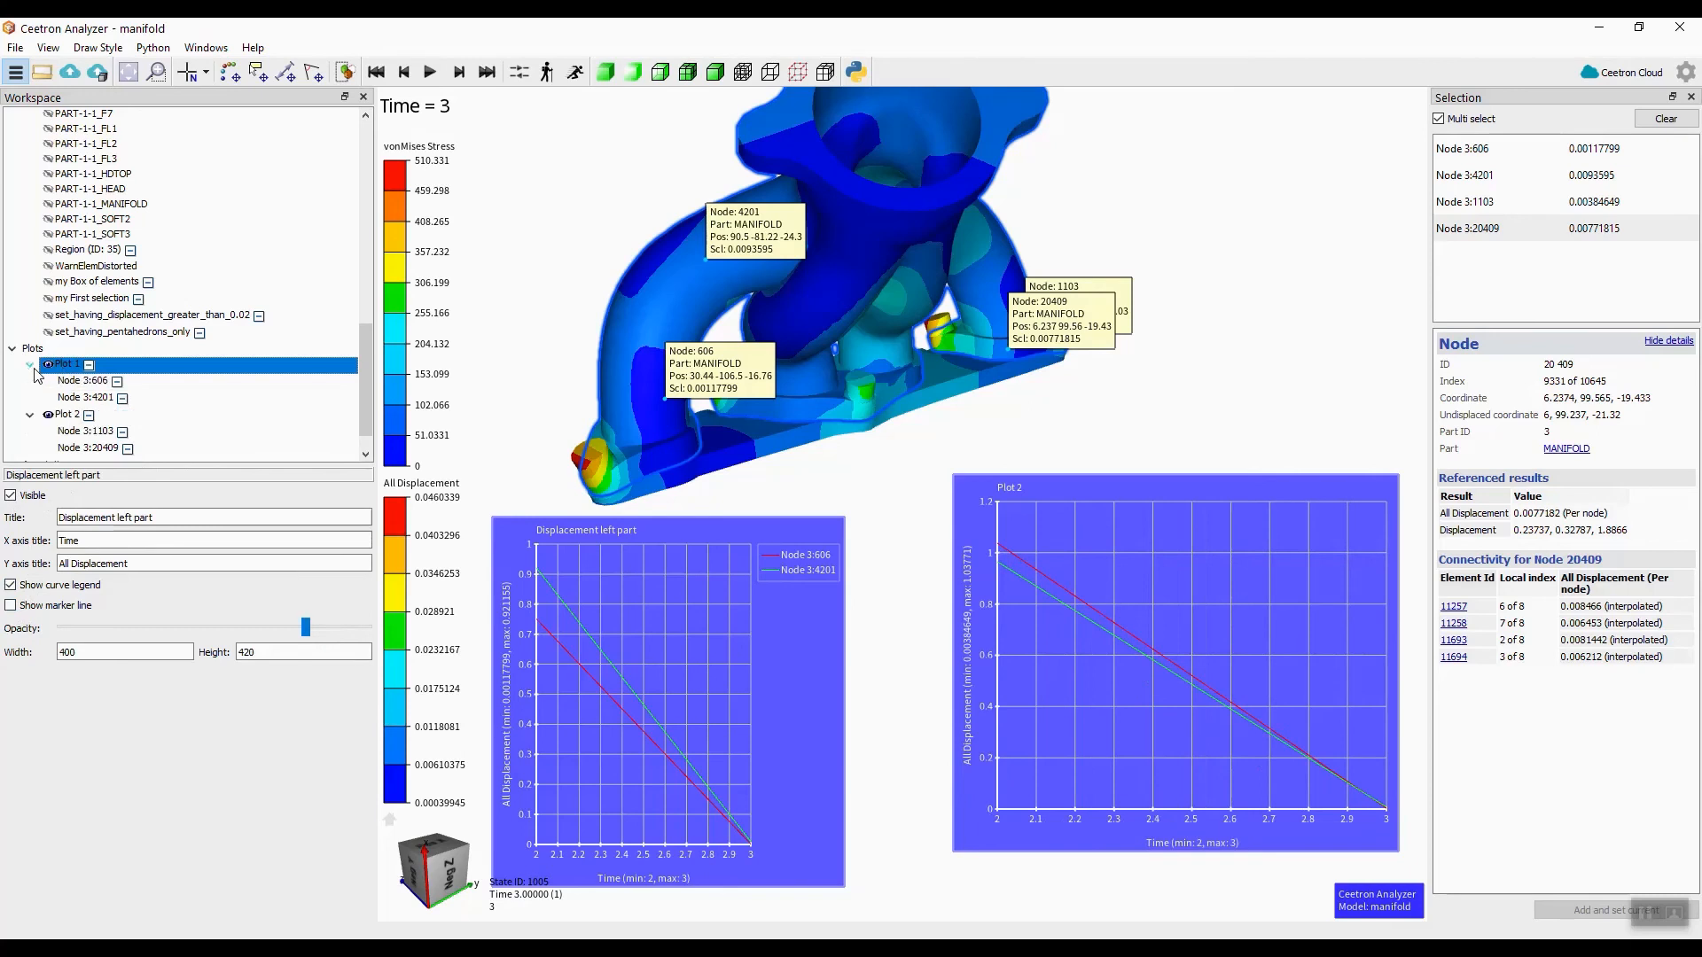
pyautogui.rightClick(67, 371)
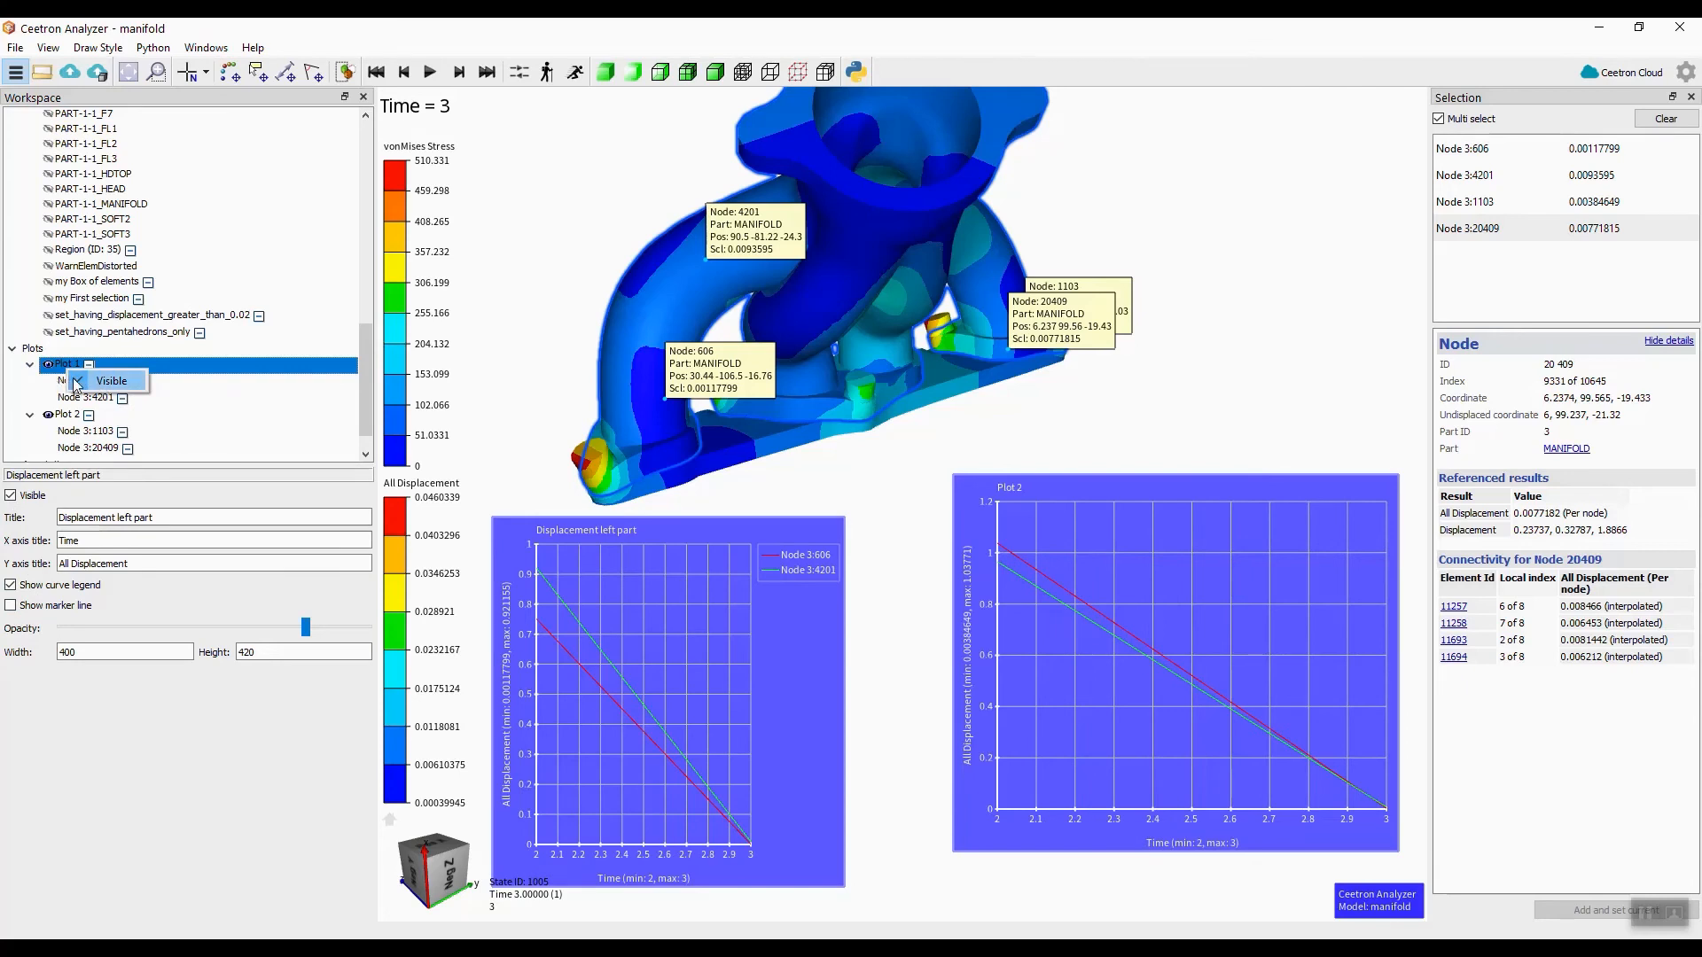
pyautogui.click(77, 381)
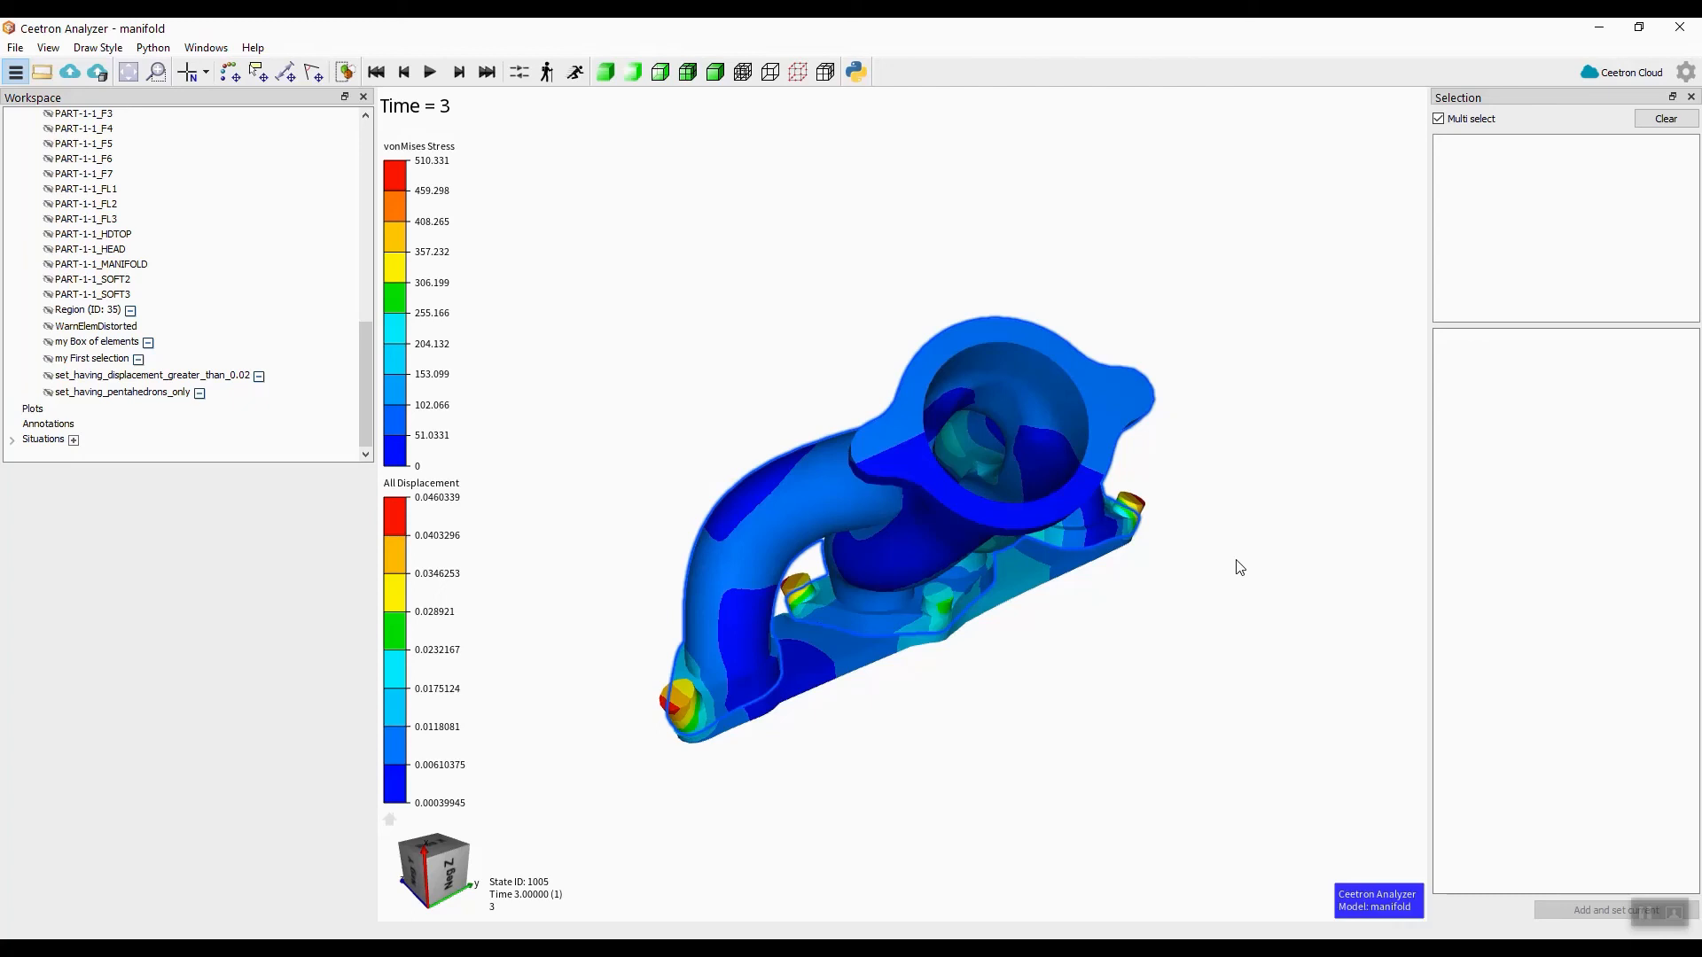
# - Switch to element picking and pick five elements of the HEAD part in a row along the upper edge of its flat face
pyautogui.rightClick(1238, 561)
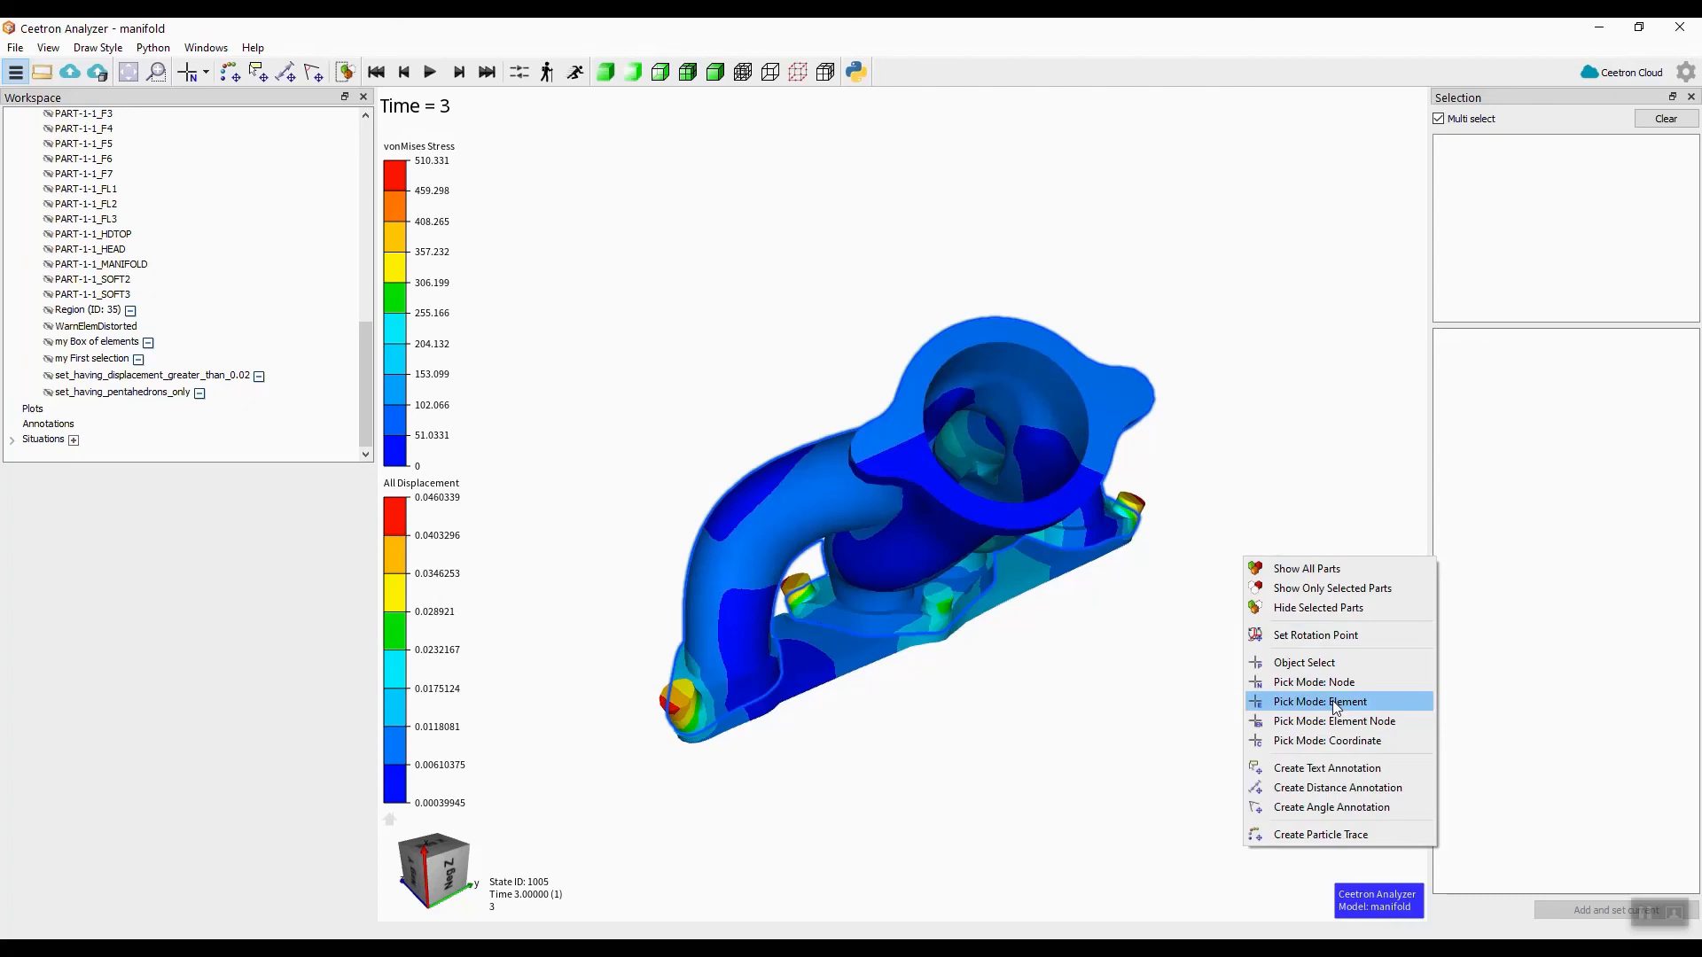
pyautogui.click(1332, 700)
pyautogui.moveTo(1276, 699); pyautogui.dragTo(1025, 603)
pyautogui.click(759, 544)
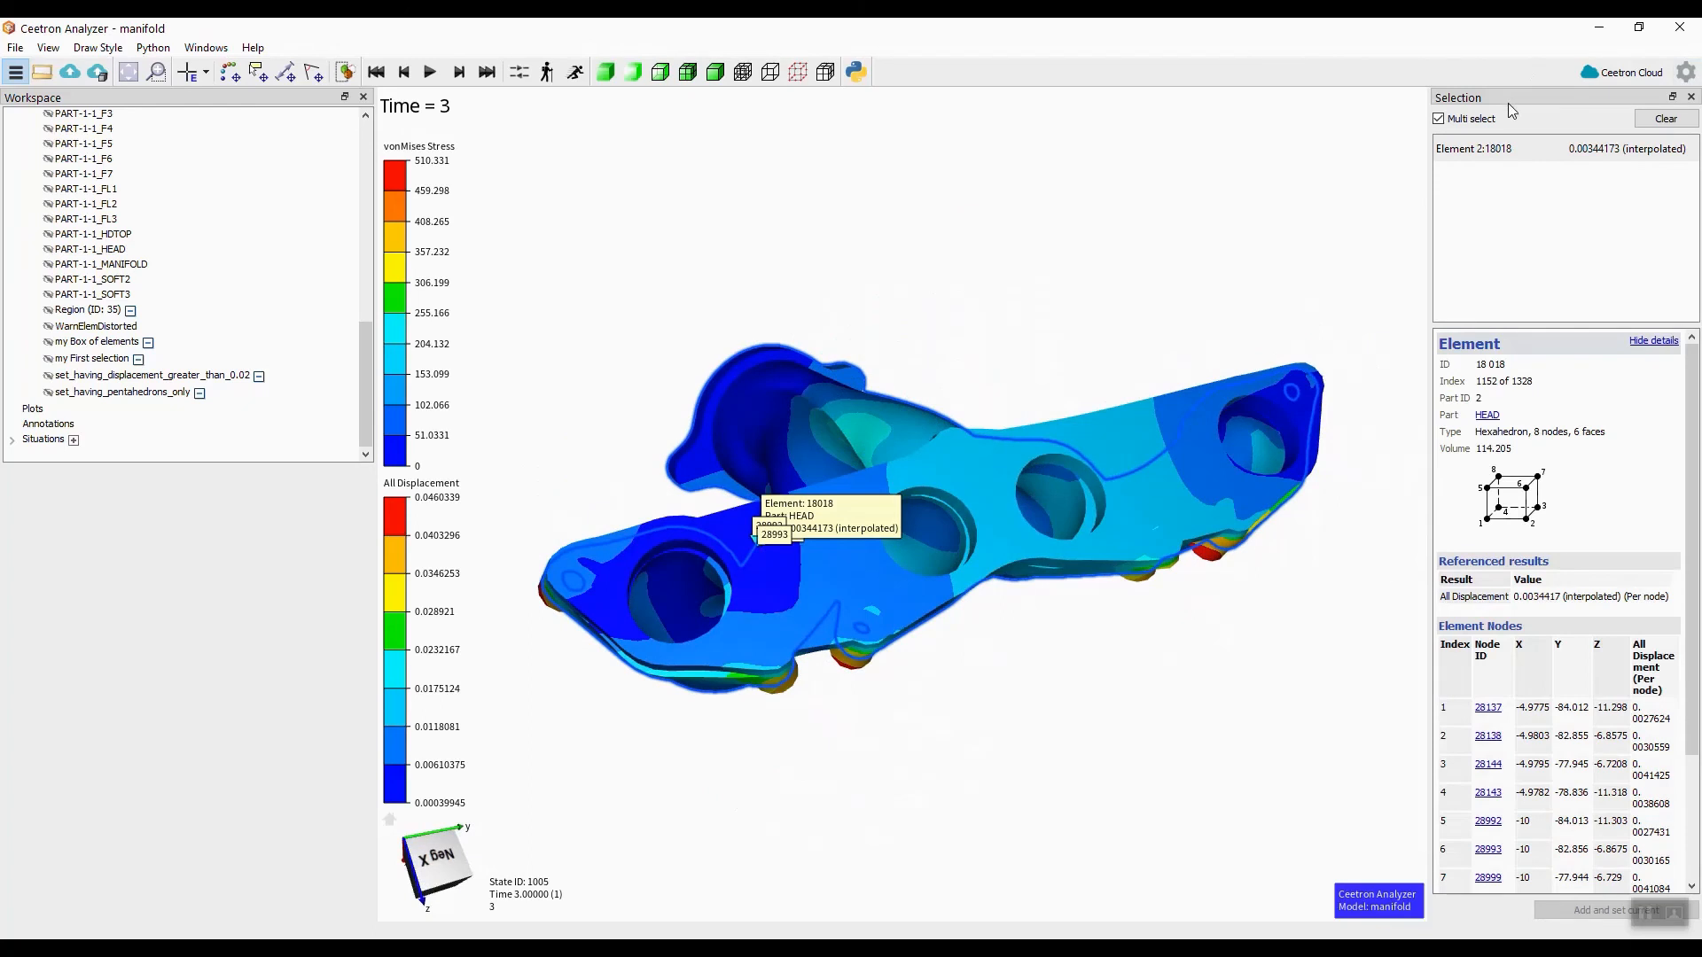
pyautogui.click(856, 494)
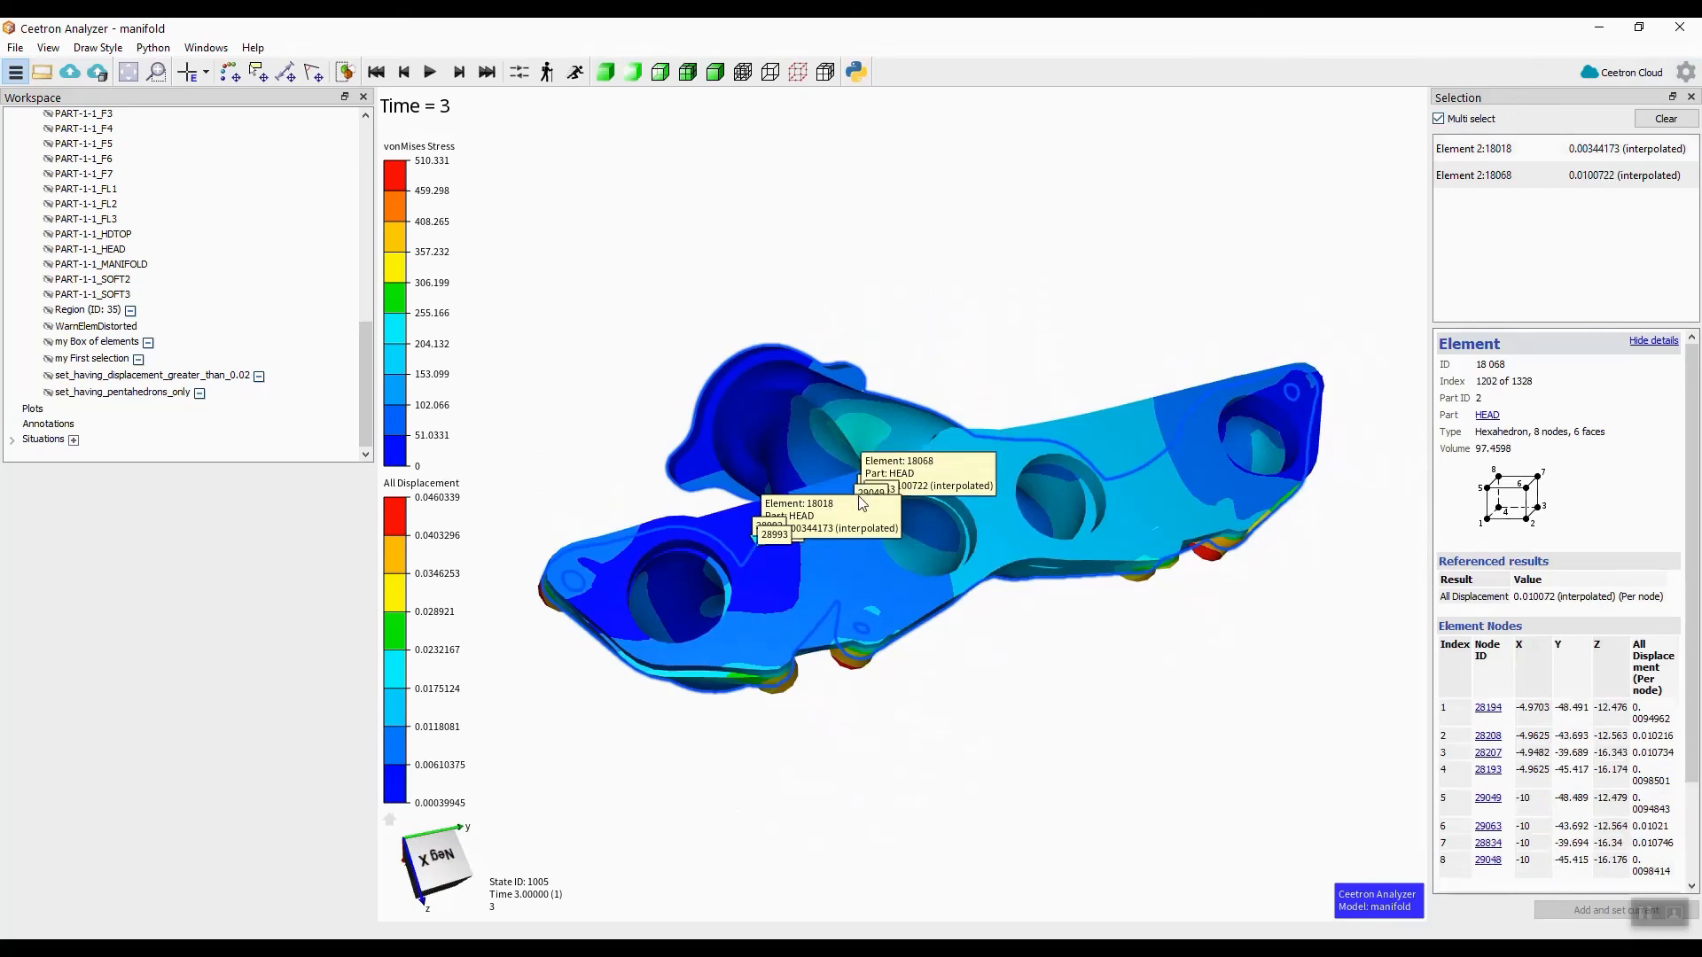
pyautogui.click(979, 462)
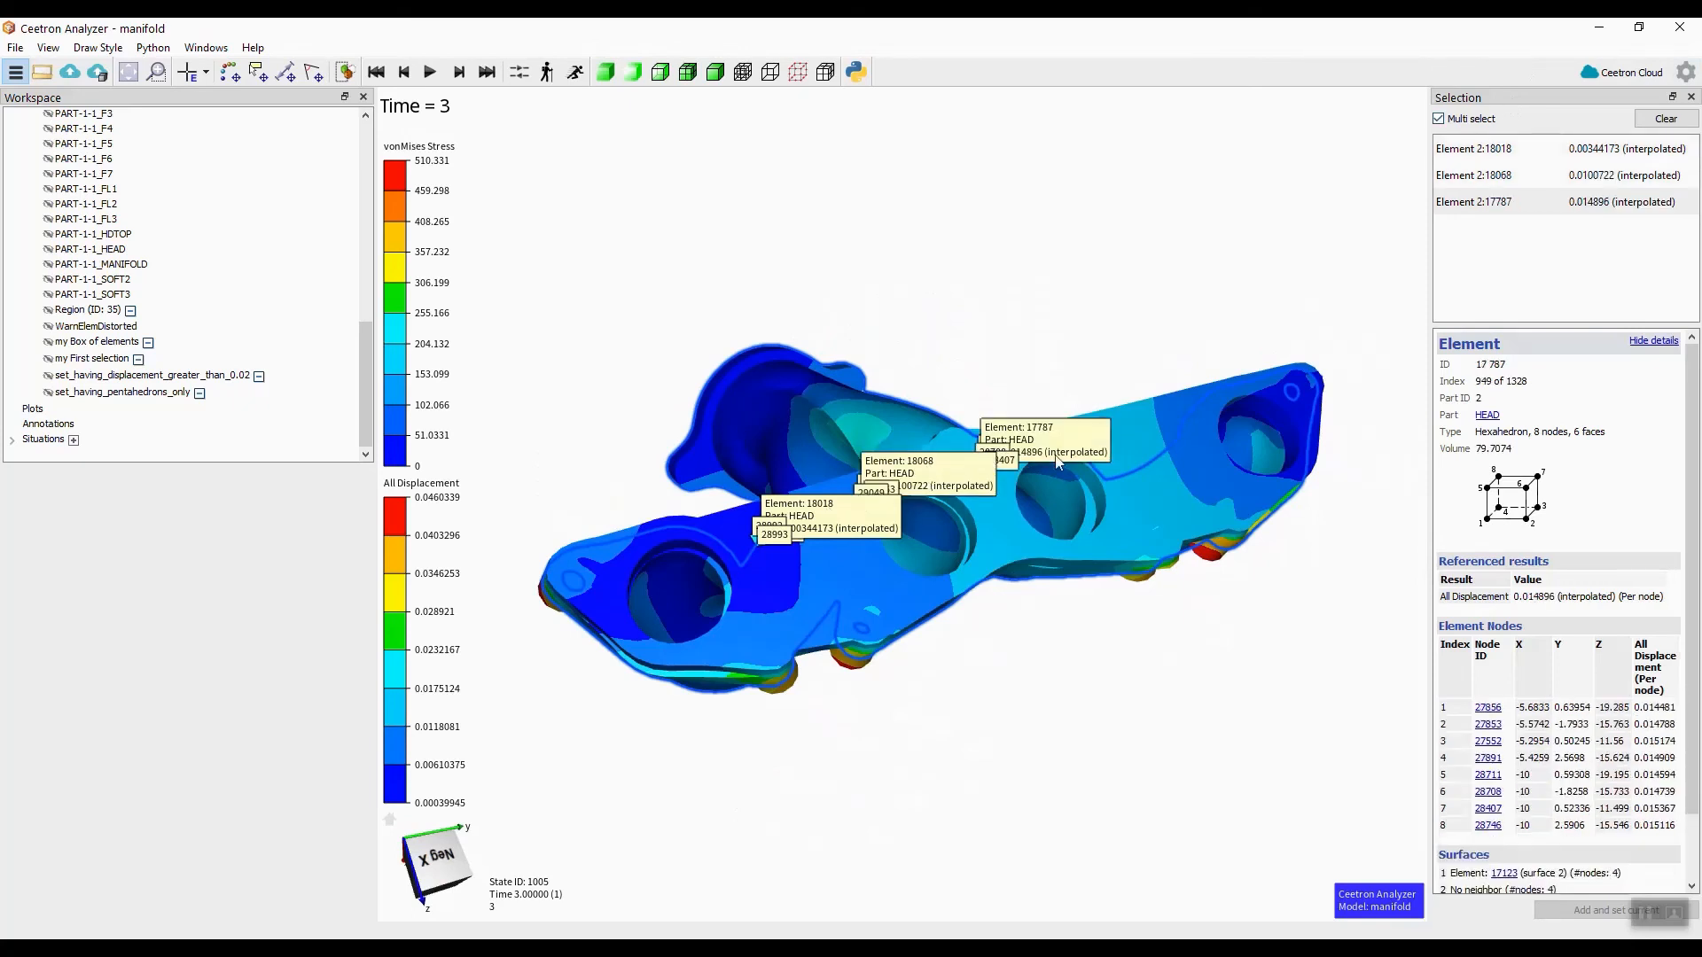
pyautogui.click(1126, 433)
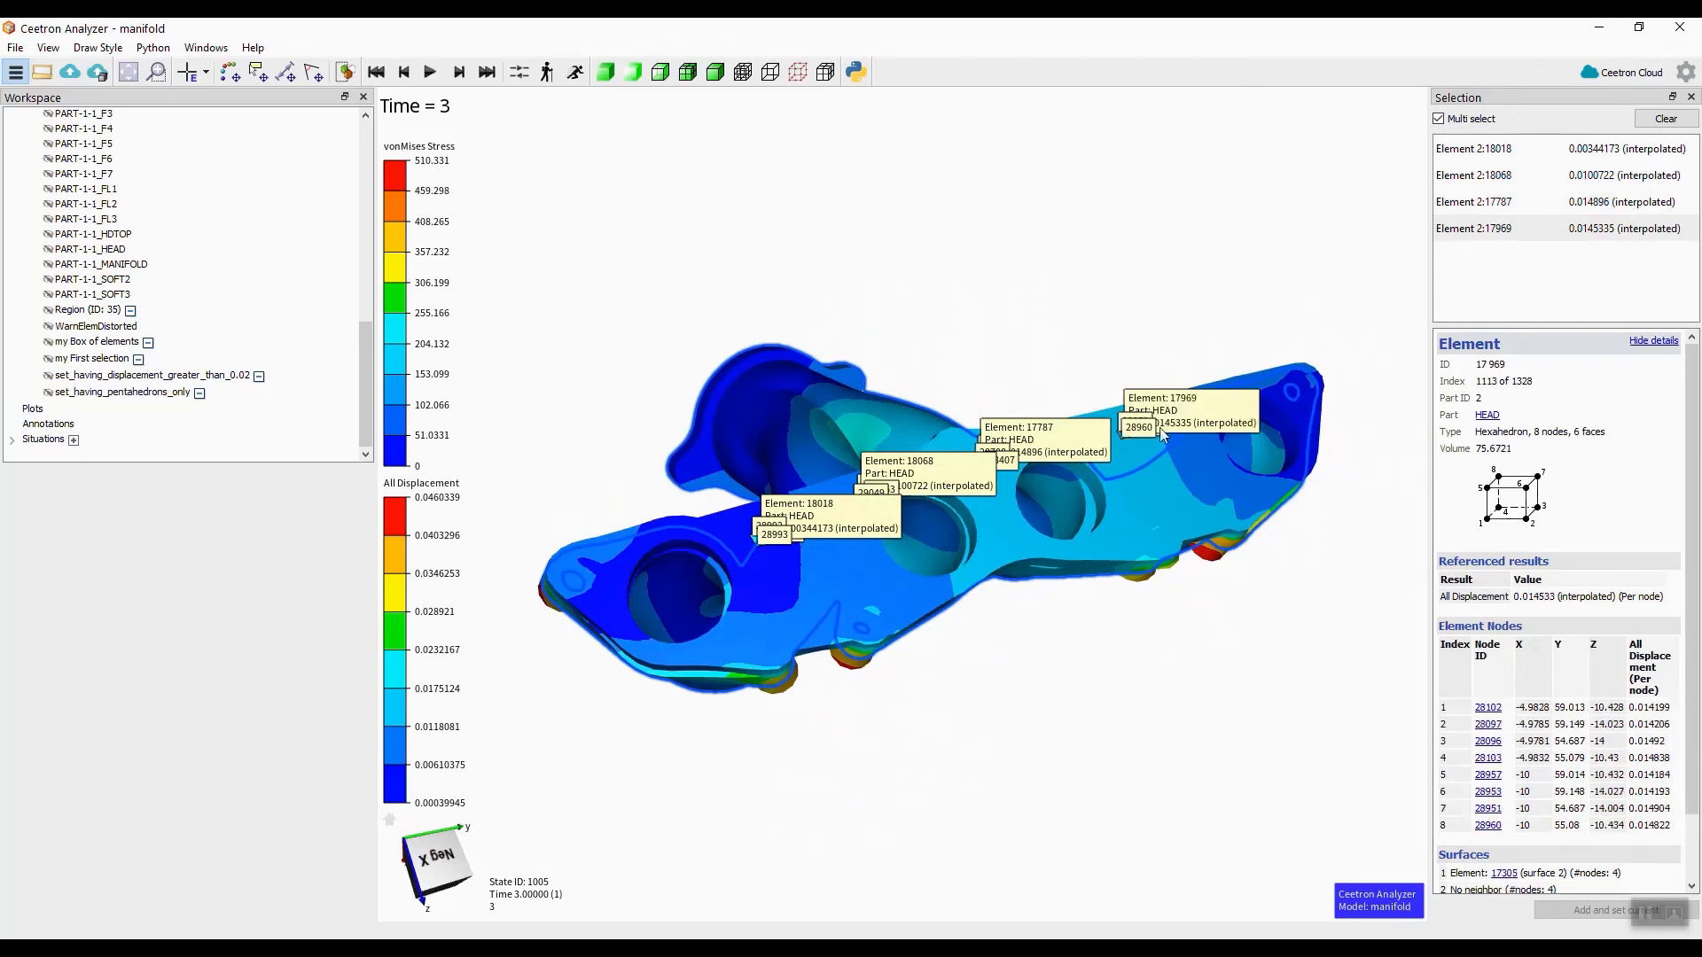
pyautogui.click(1256, 383)
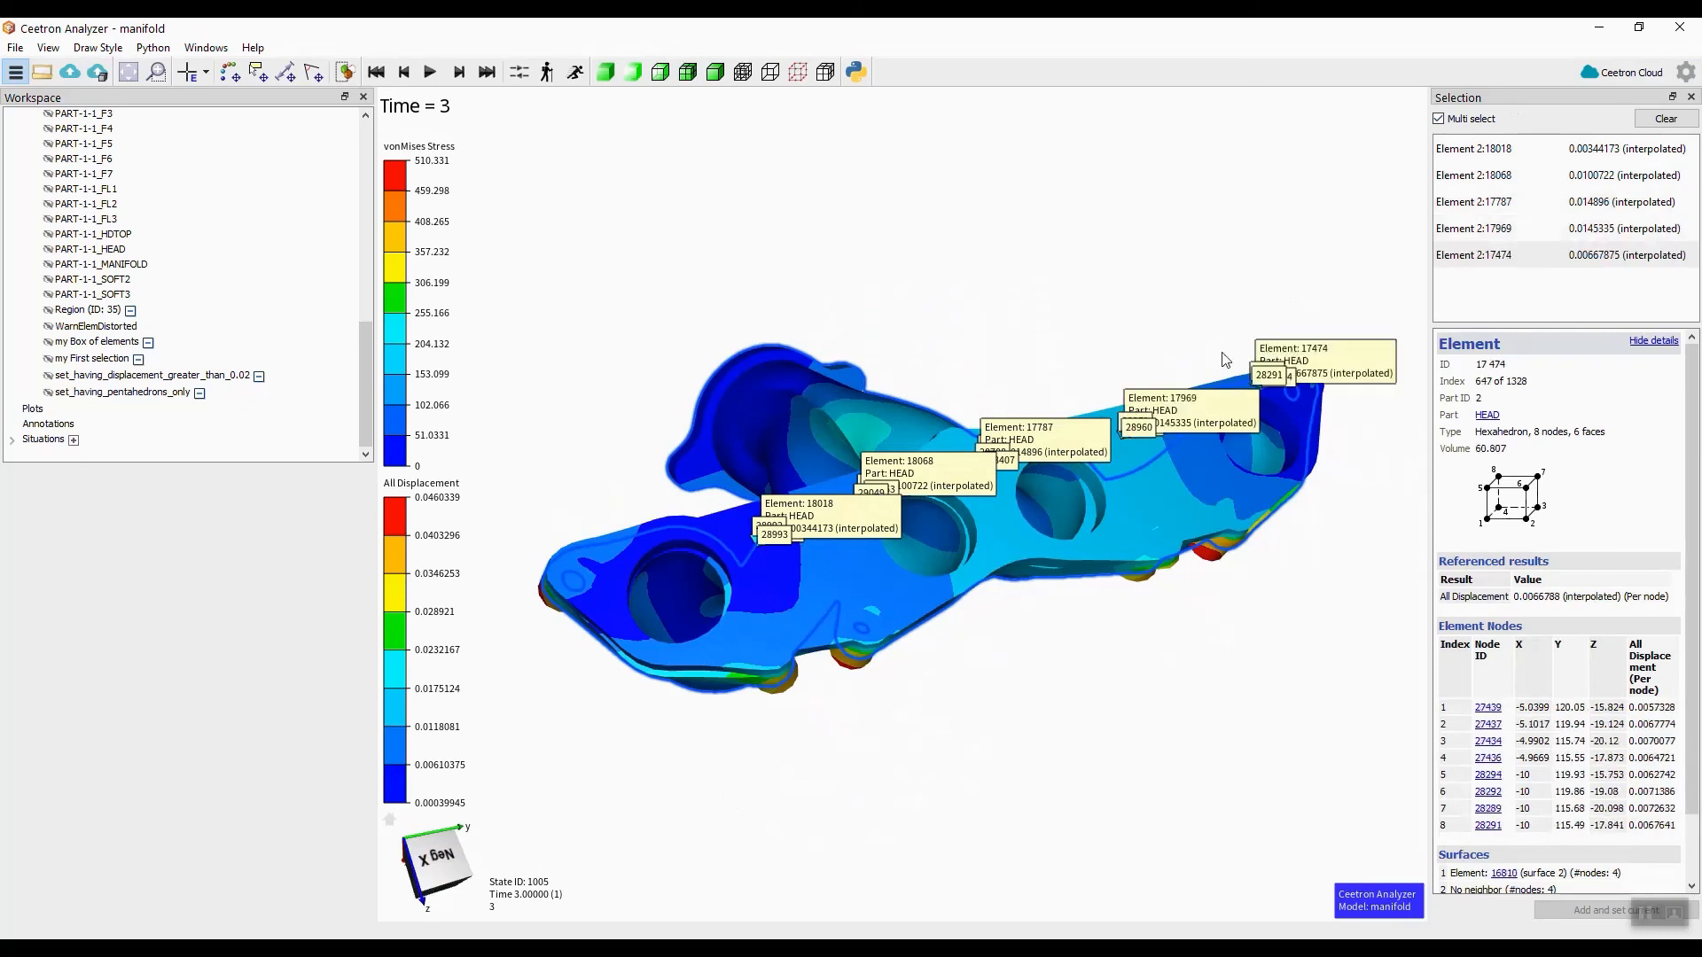
# - Create a length plot from all picked elements, place it below the model and enlarge it to about 681 by 435
pyautogui.rightClick(1120, 424)
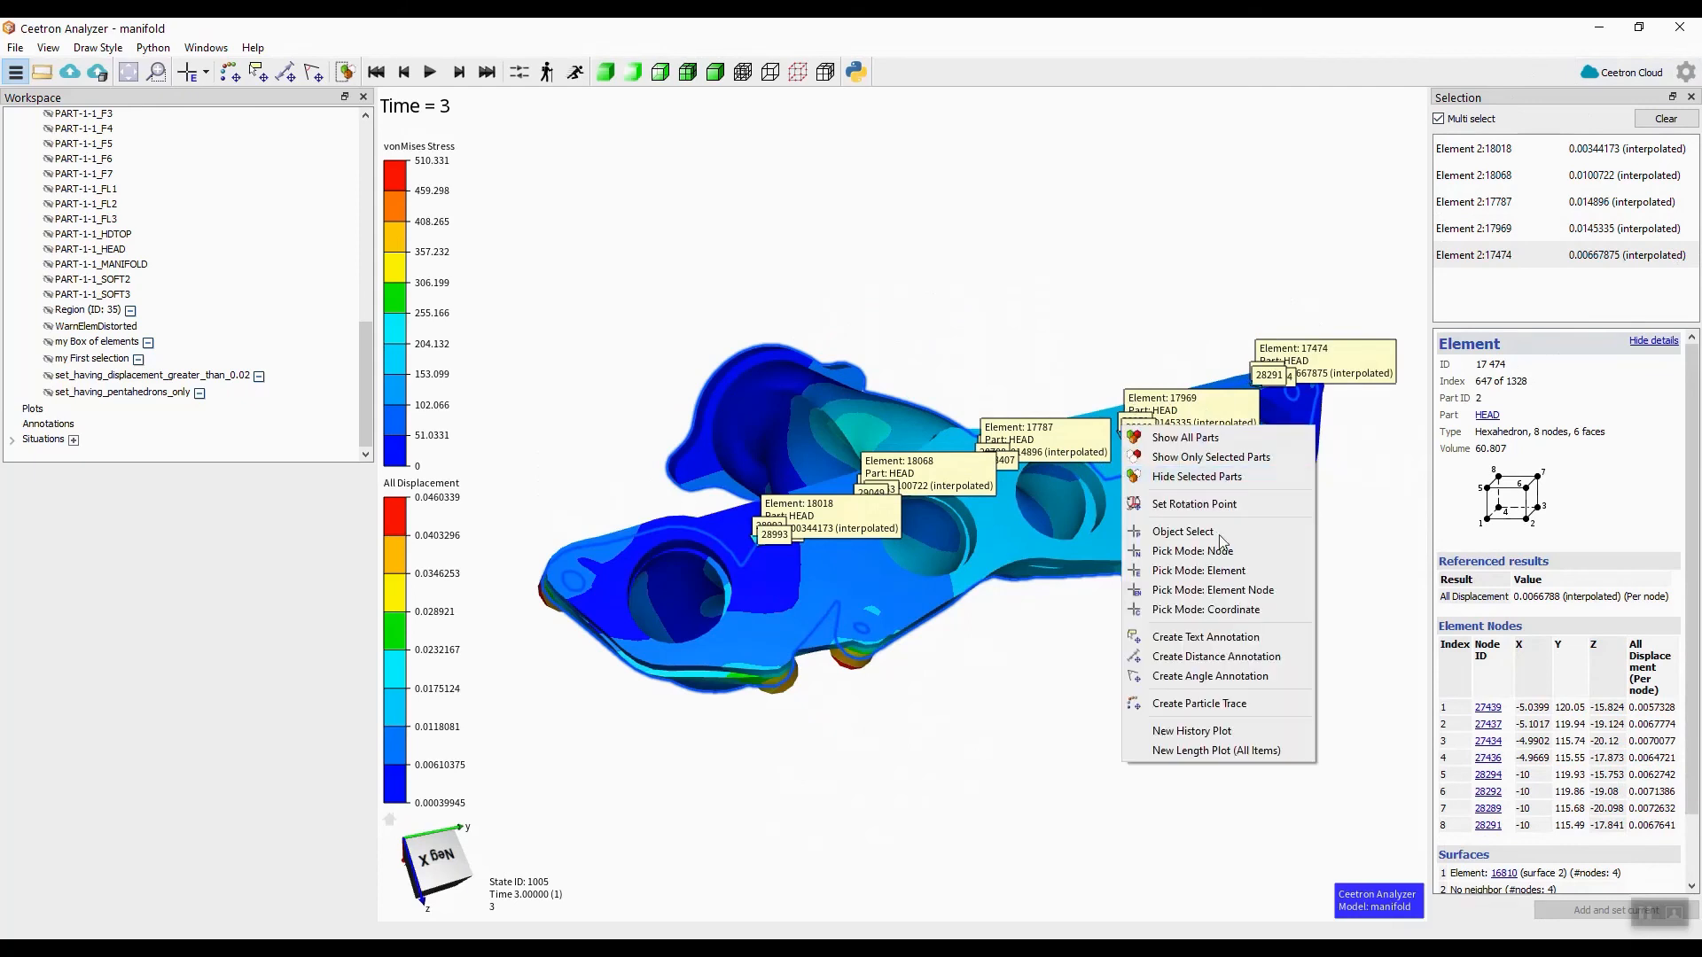
pyautogui.click(1256, 754)
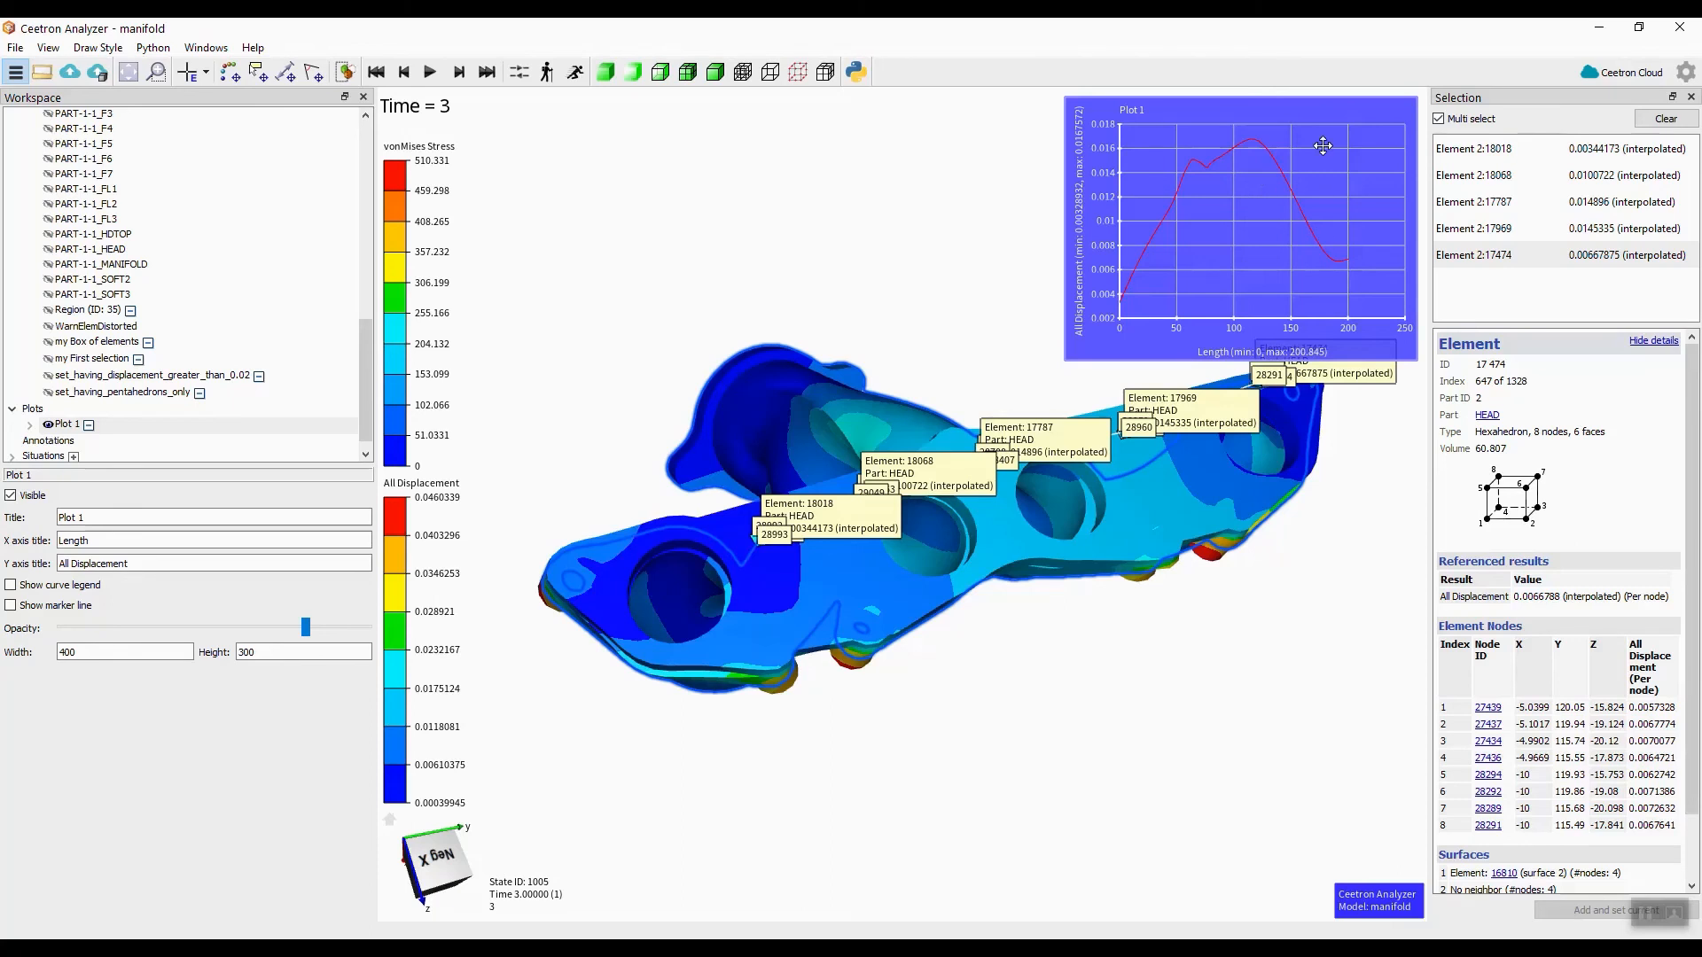
pyautogui.moveTo(1327, 134); pyautogui.dragTo(1216, 665)
pyautogui.moveTo(1033, 489); pyautogui.dragTo(1047, 189)
pyautogui.moveTo(1121, 691); pyautogui.dragTo(765, 523)
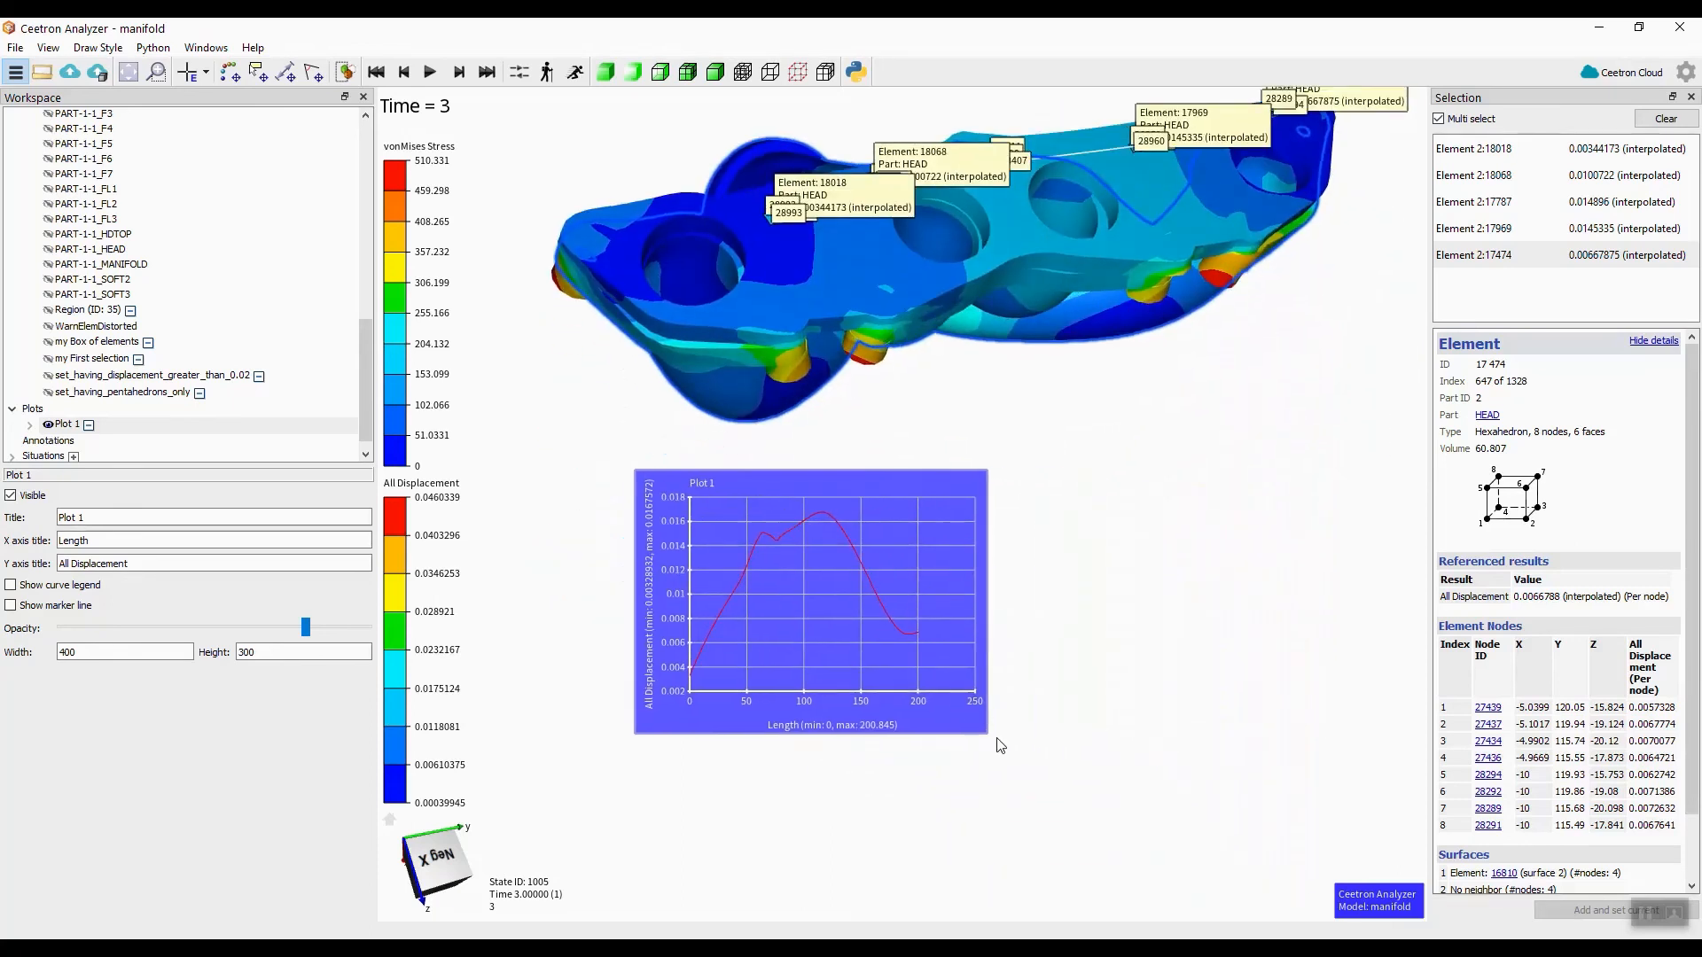
pyautogui.moveTo(1002, 743); pyautogui.dragTo(1252, 864)
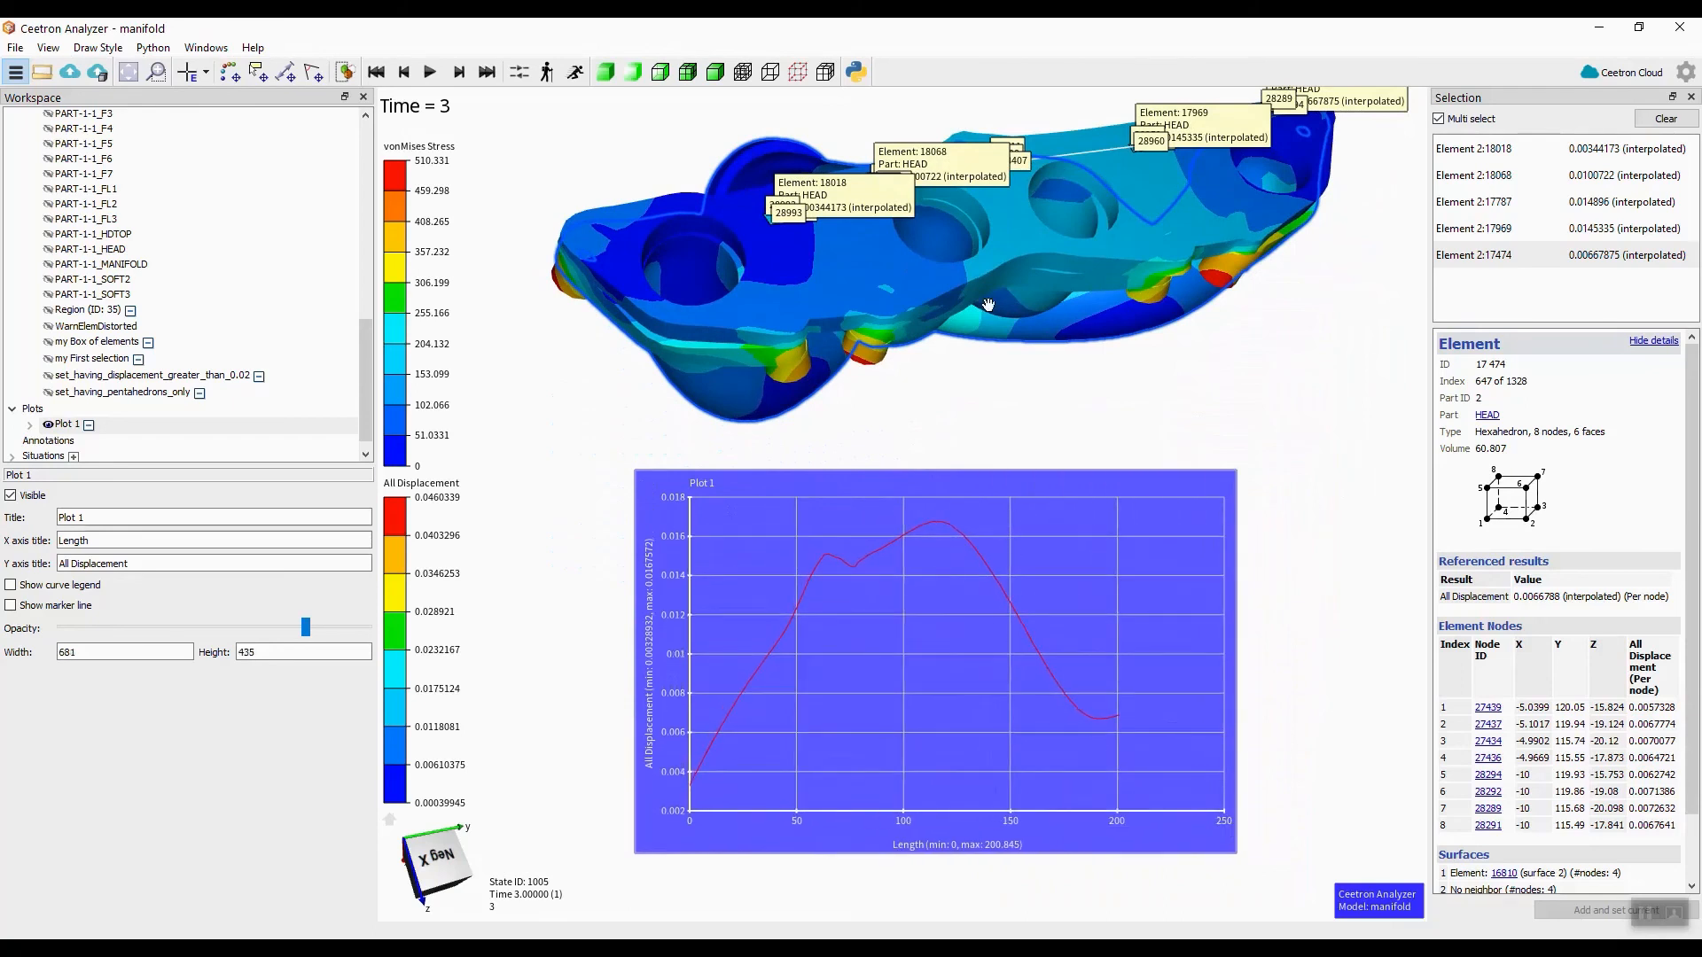
pyautogui.moveTo(987, 305); pyautogui.dragTo(908, 332)
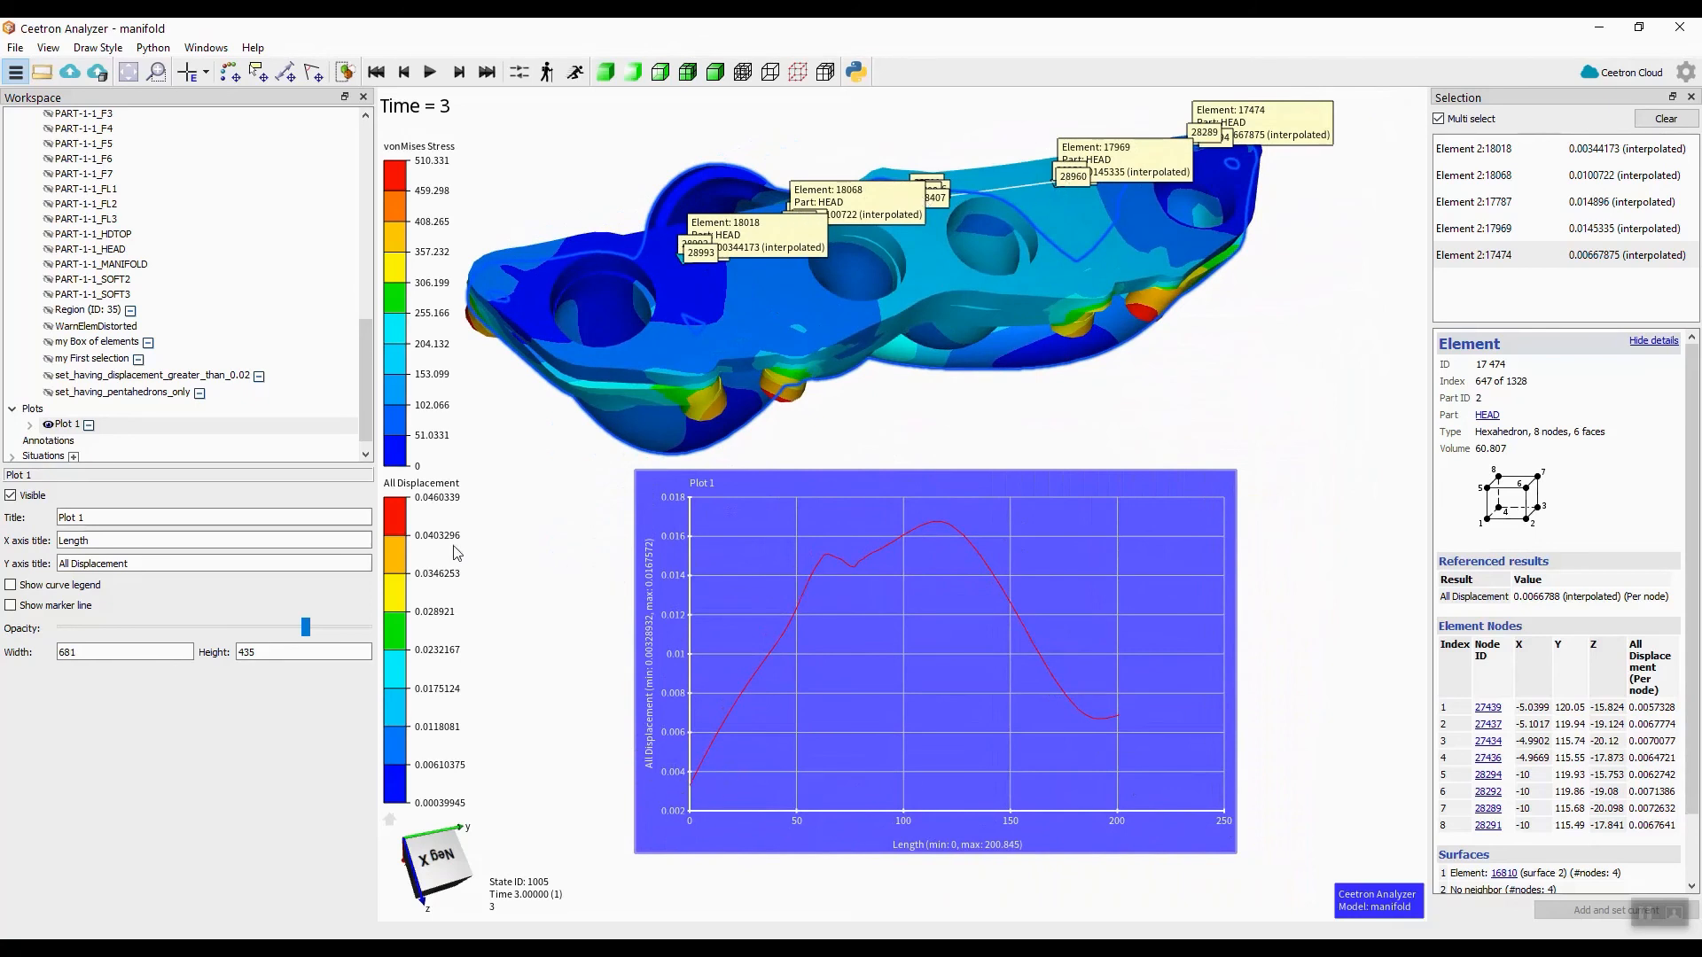
# - Set the length plot's title to "Manifold length plot"
pyautogui.tripleClick(90, 517)
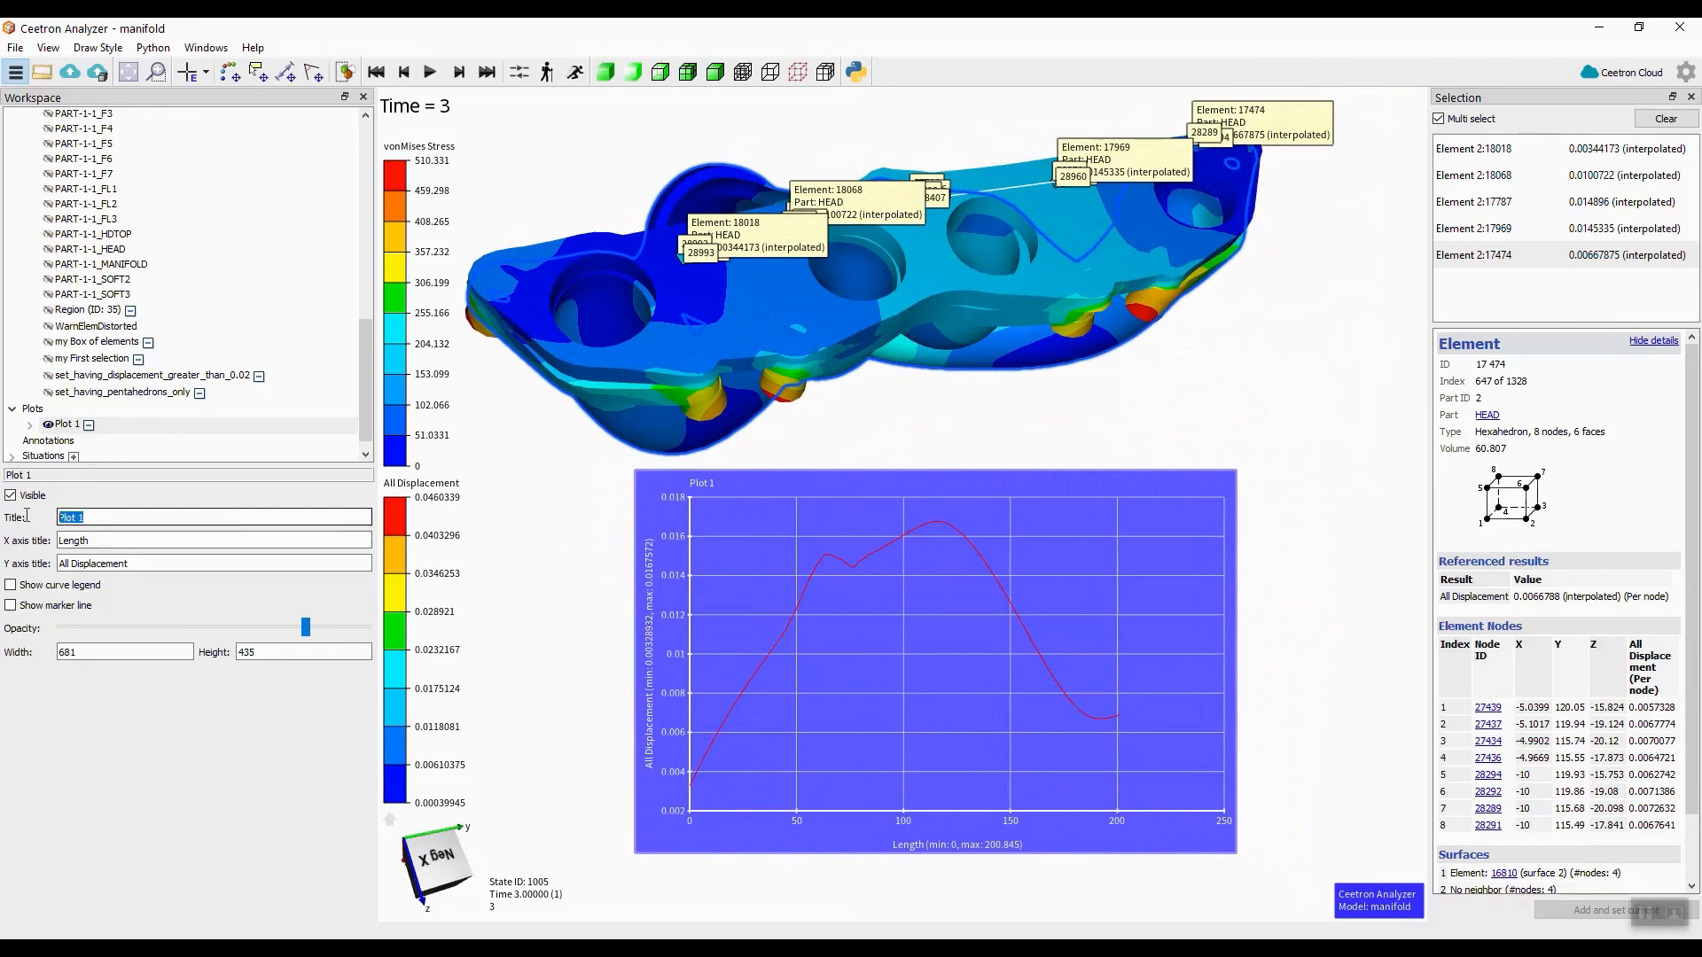
pyautogui.write('Manifold')
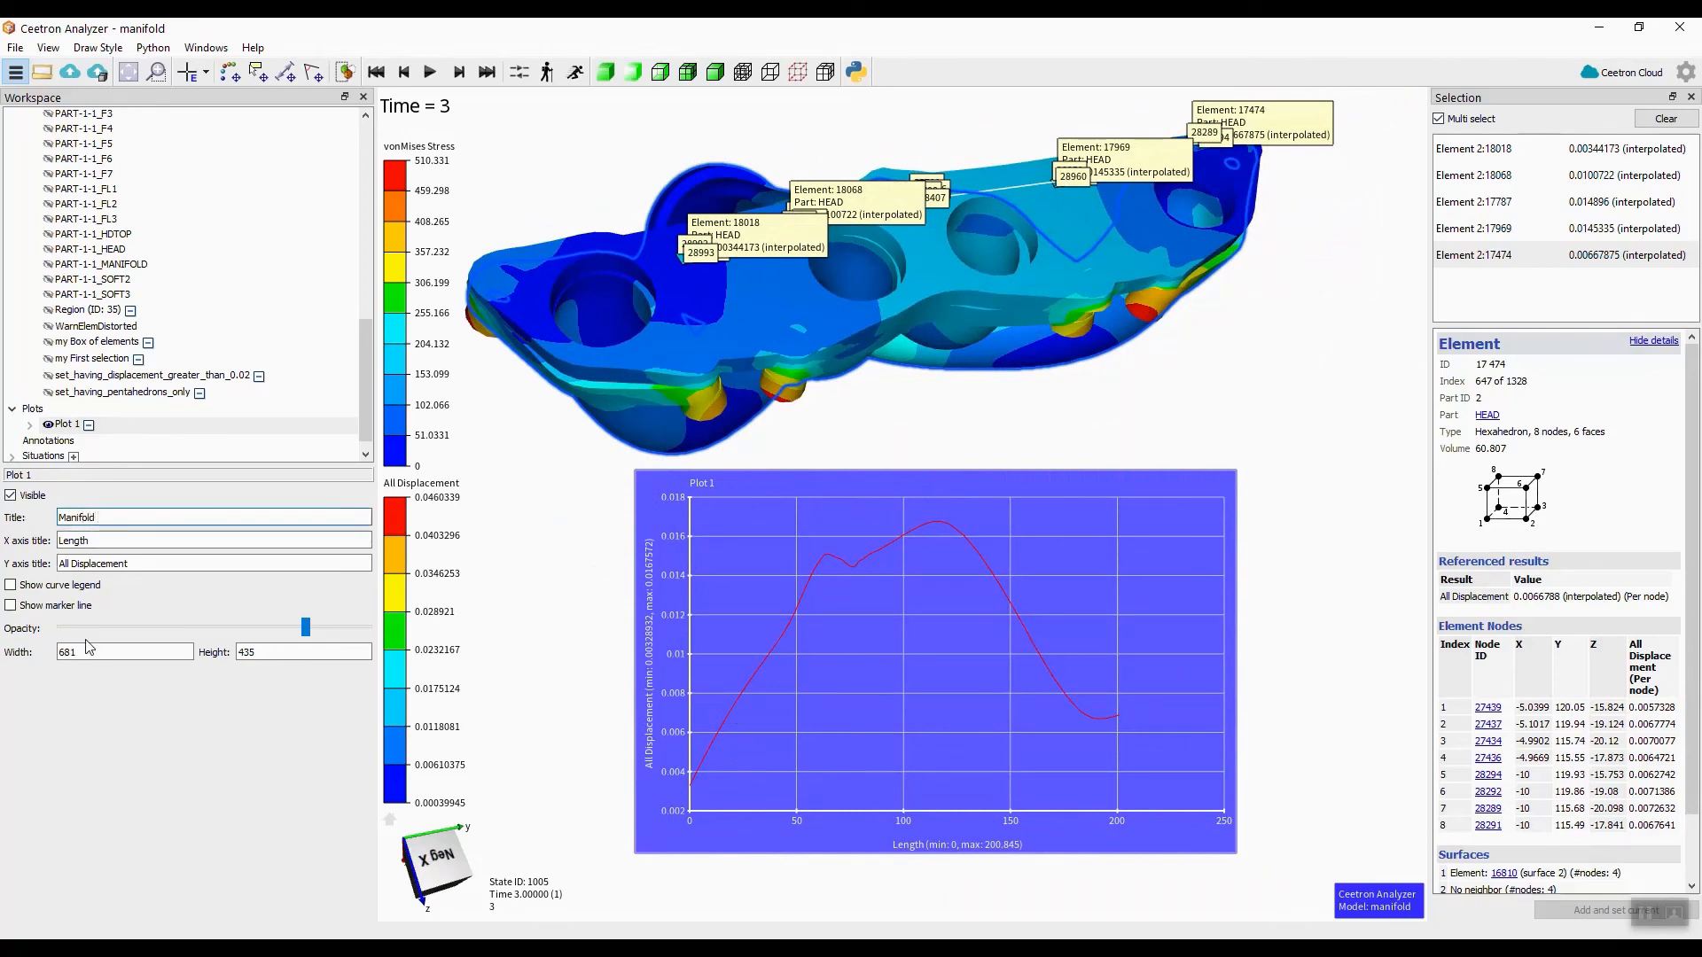
pyautogui.write(' length plot')
# - Try out the curve legend and marker line on the length plot
pyautogui.click(39, 586)
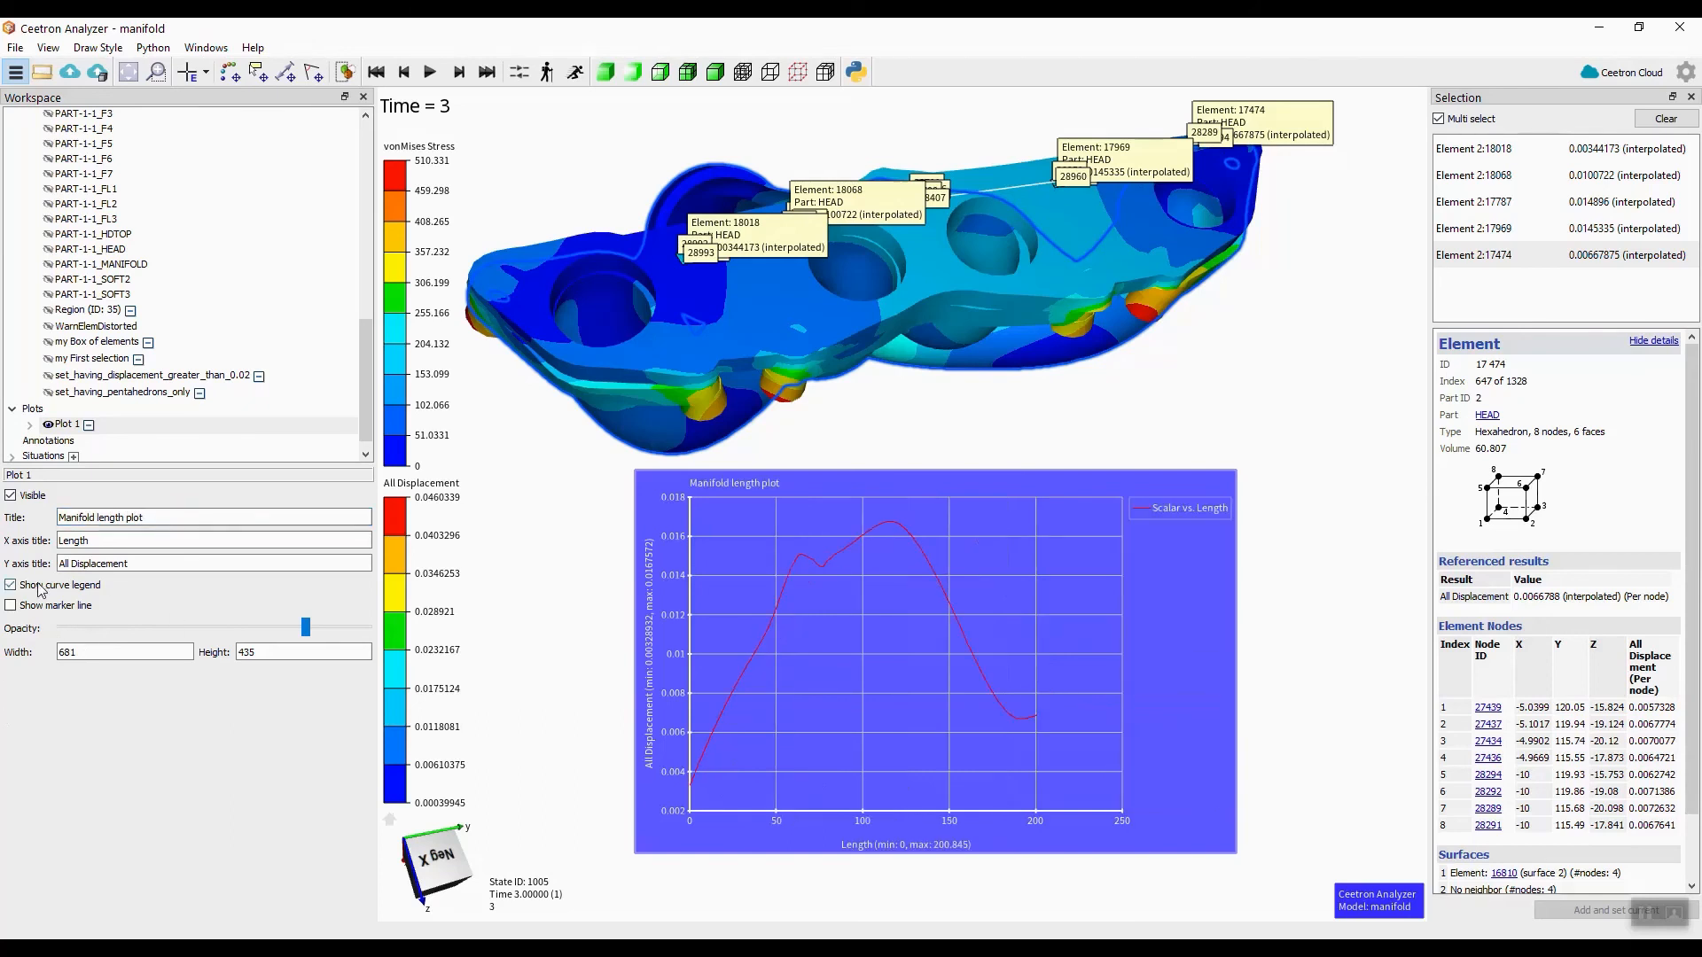
pyautogui.click(39, 586)
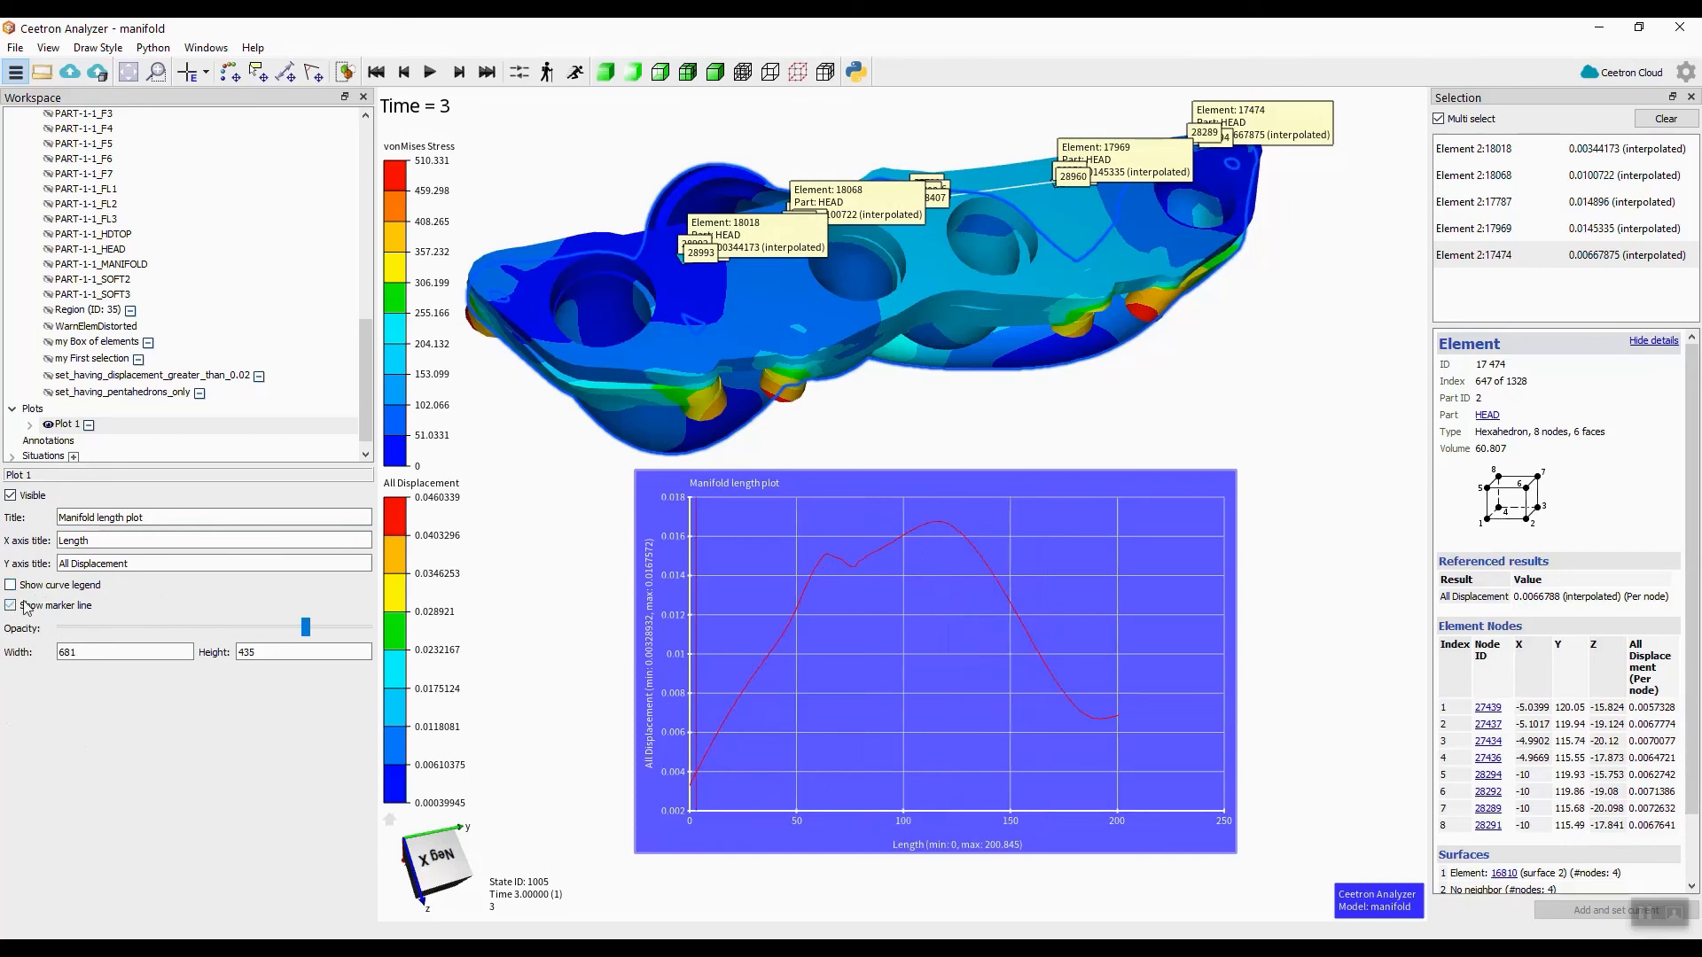
pyautogui.click(10, 605)
# - Hide the length plot and add a text annotation to a manifold element beside the lower middle bolt
pyautogui.click(42, 433)
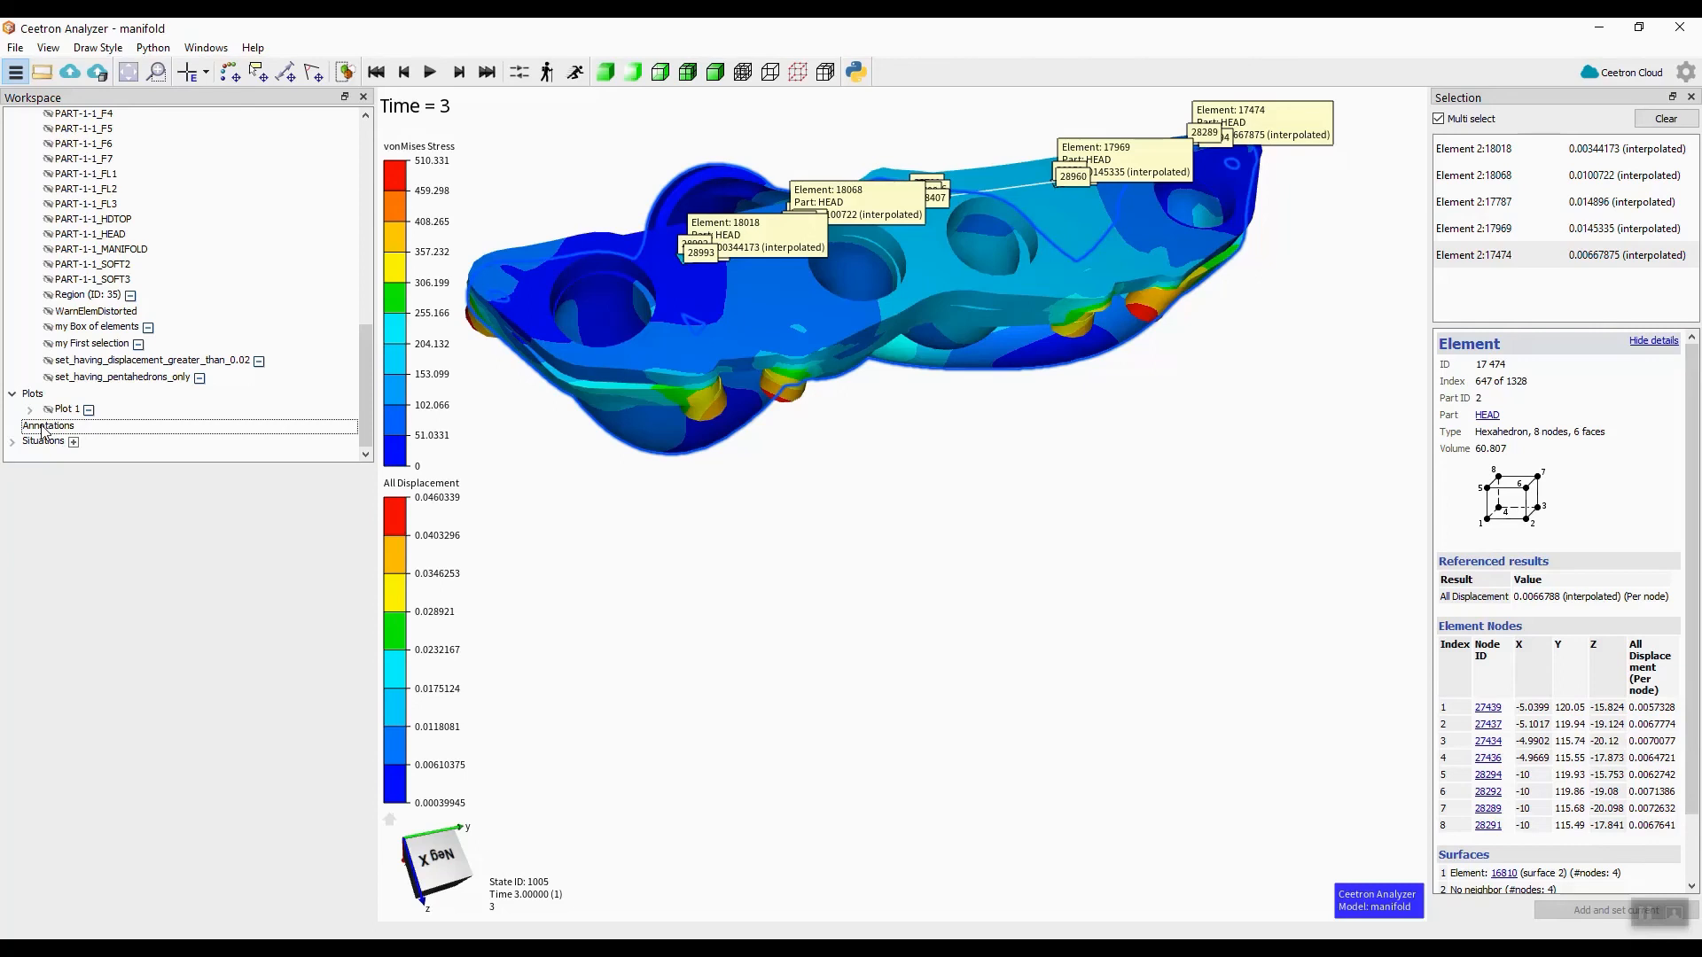
pyautogui.rightClick(60, 428)
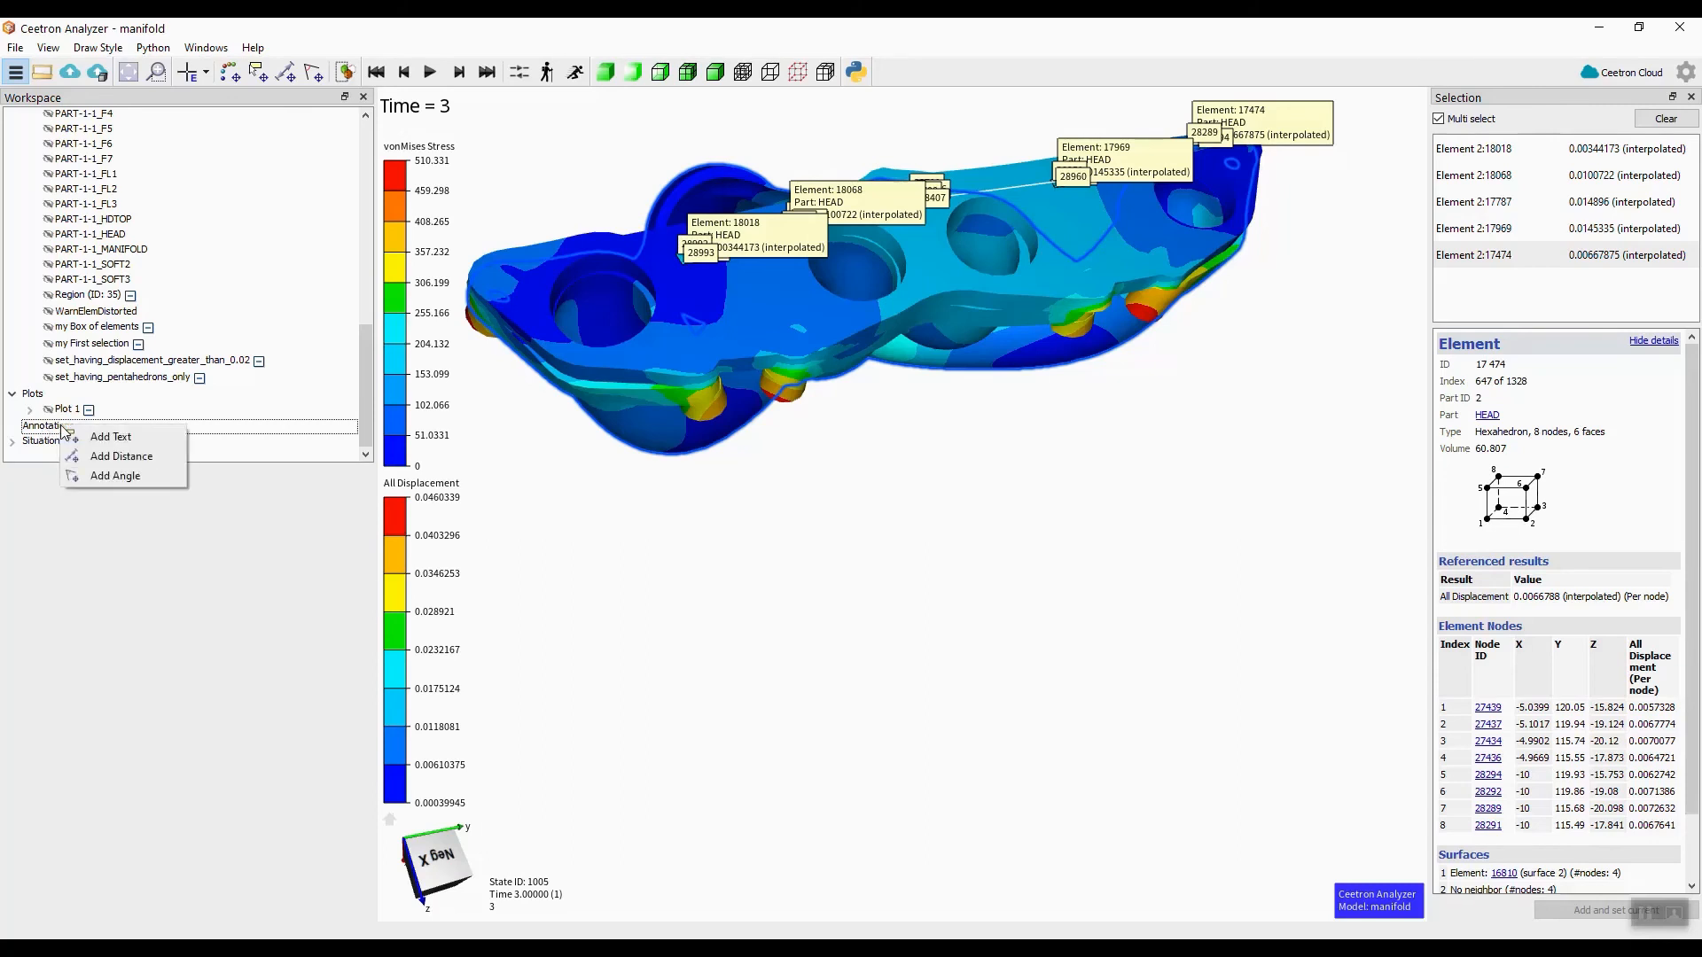
pyautogui.click(118, 445)
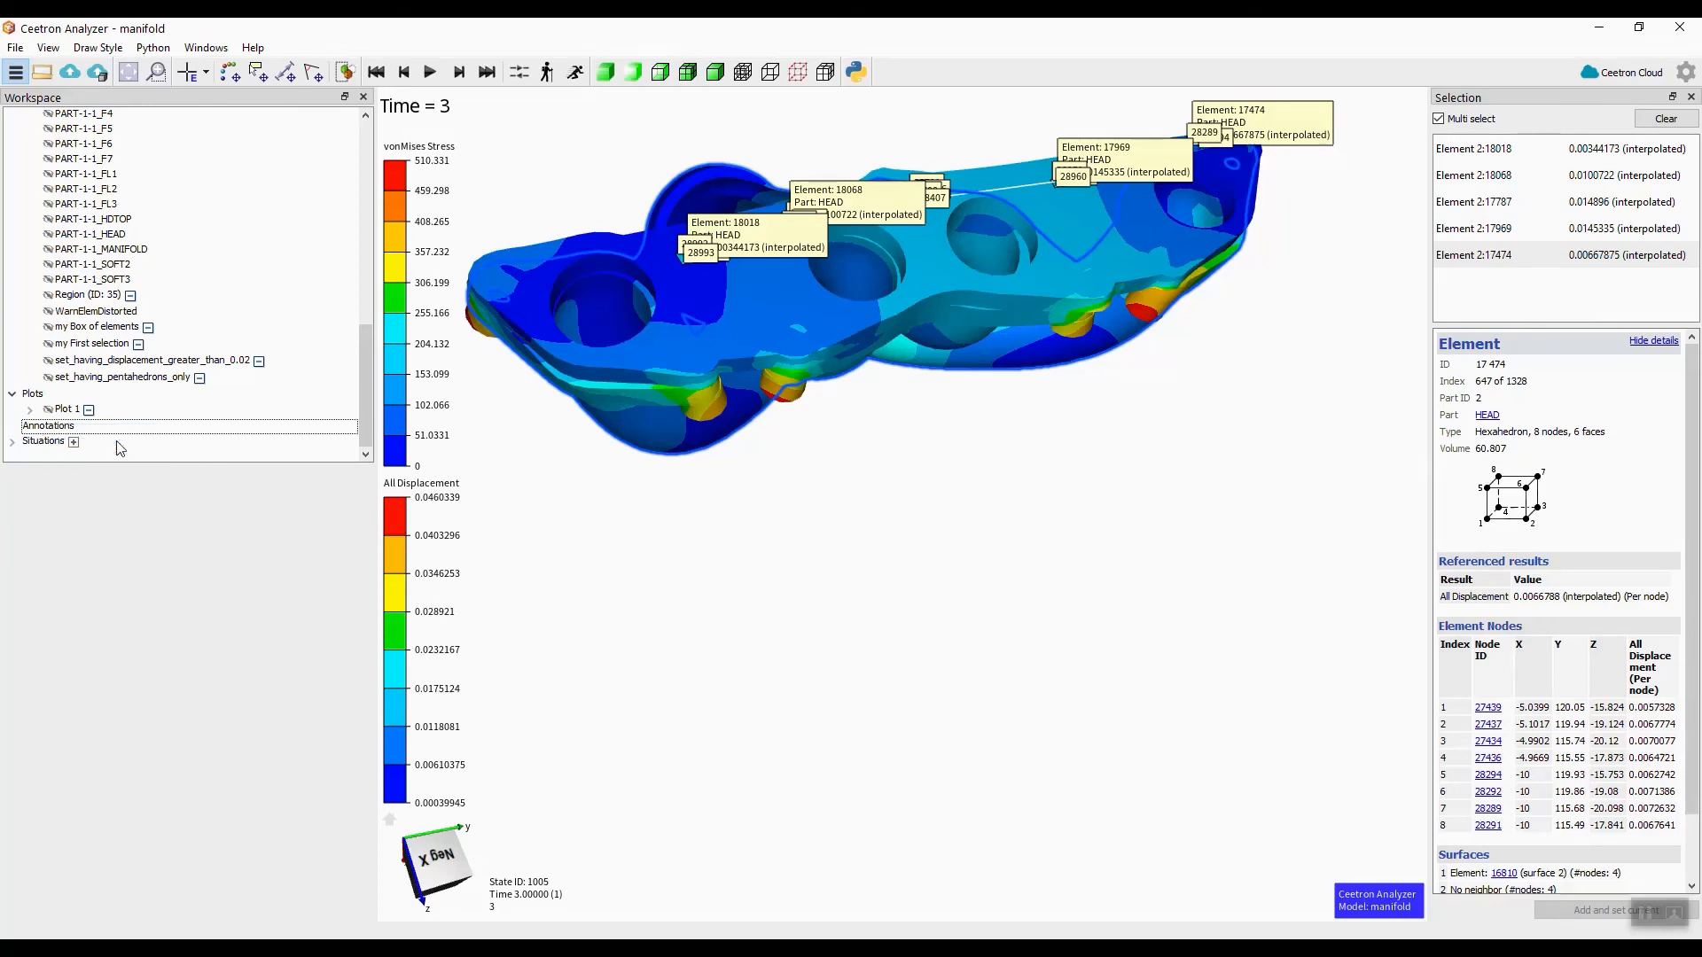
pyautogui.click(768, 390)
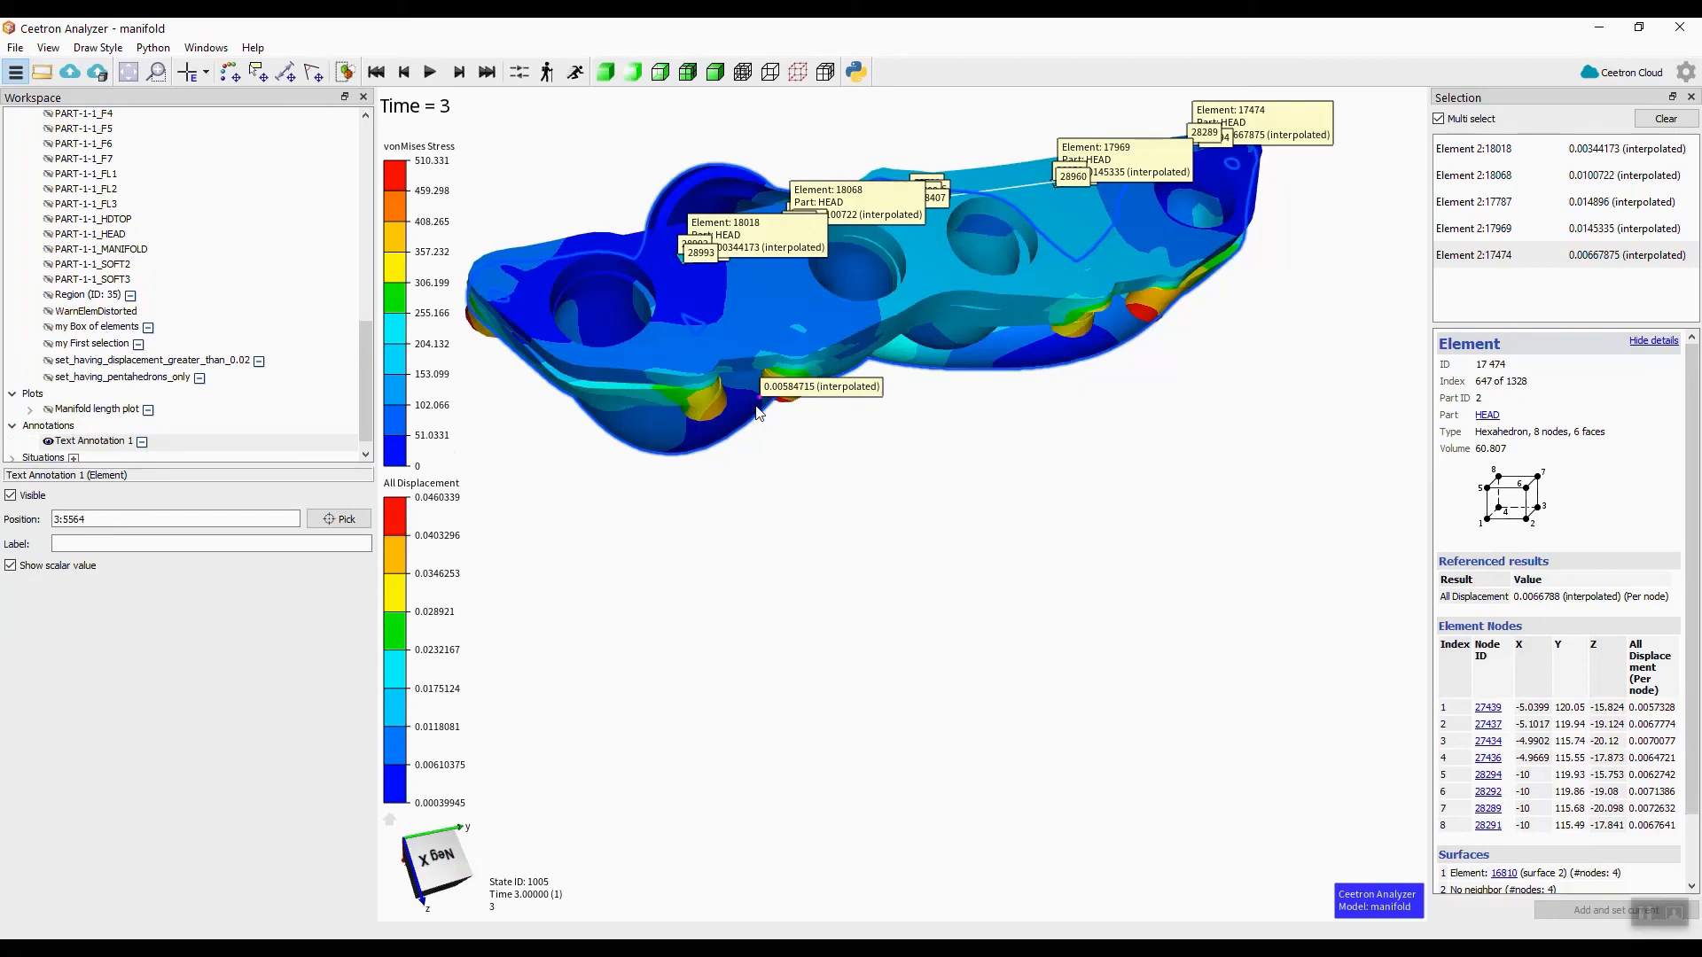
# - Label the text annotation "Point of interest A", hide its scalar value and keep the annotation visible
pyautogui.click(78, 550)
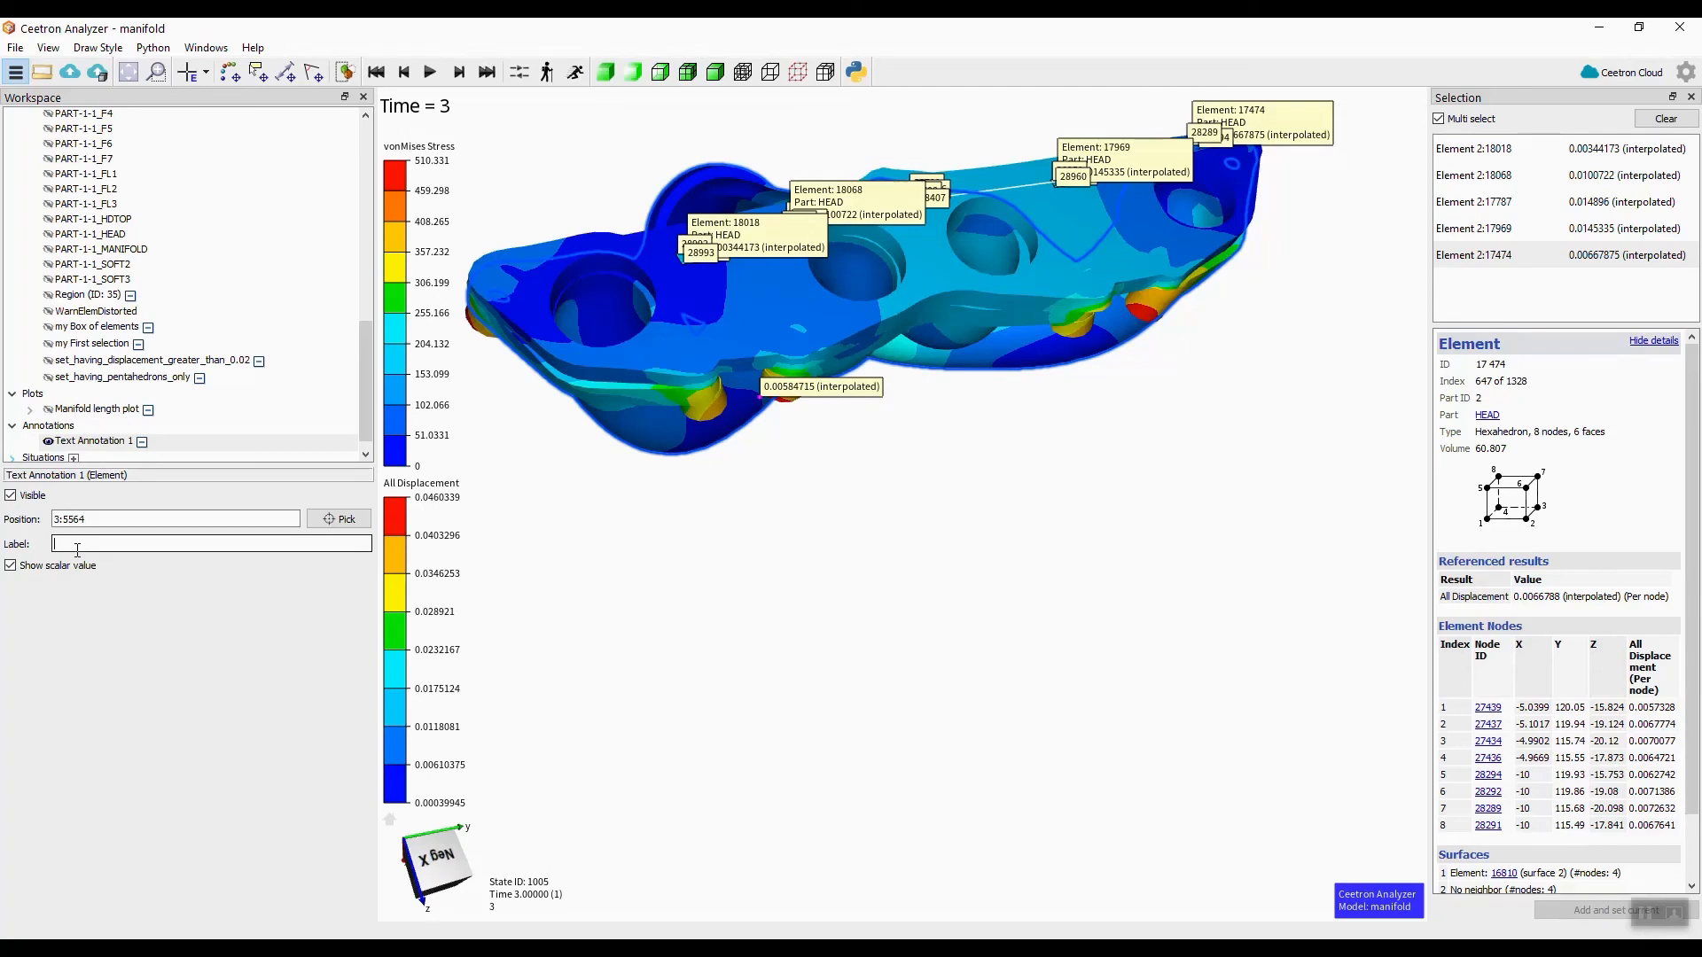
pyautogui.write('int of interest A')
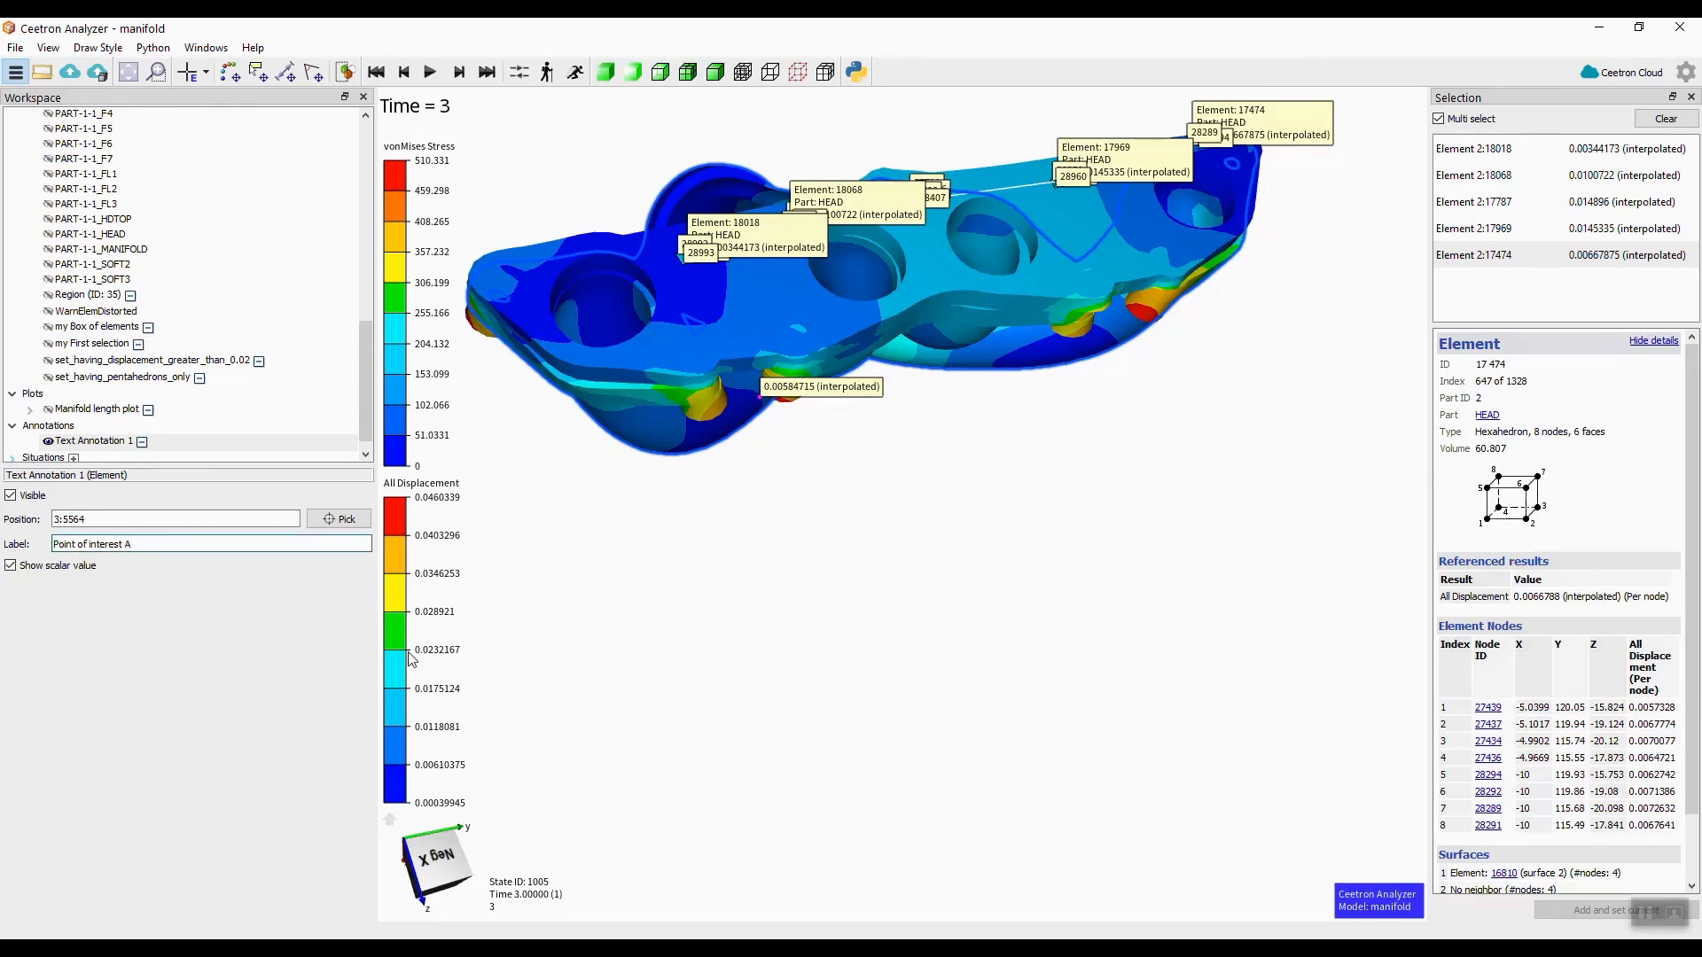
pyautogui.press('Return')
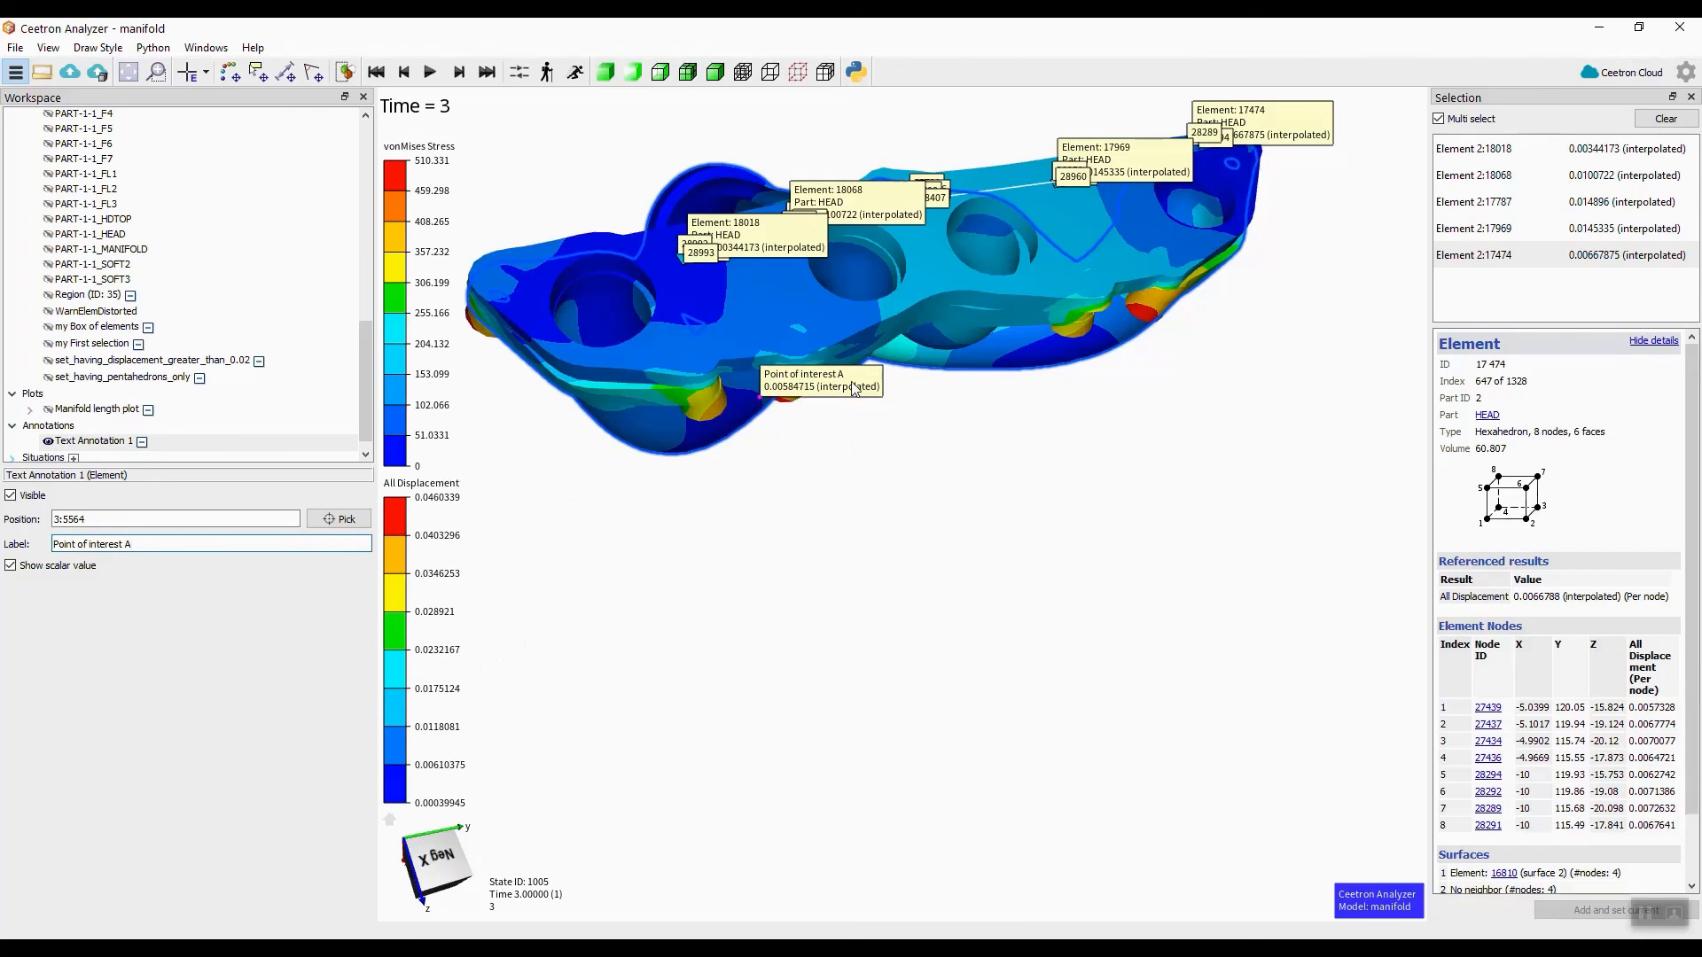
pyautogui.click(10, 566)
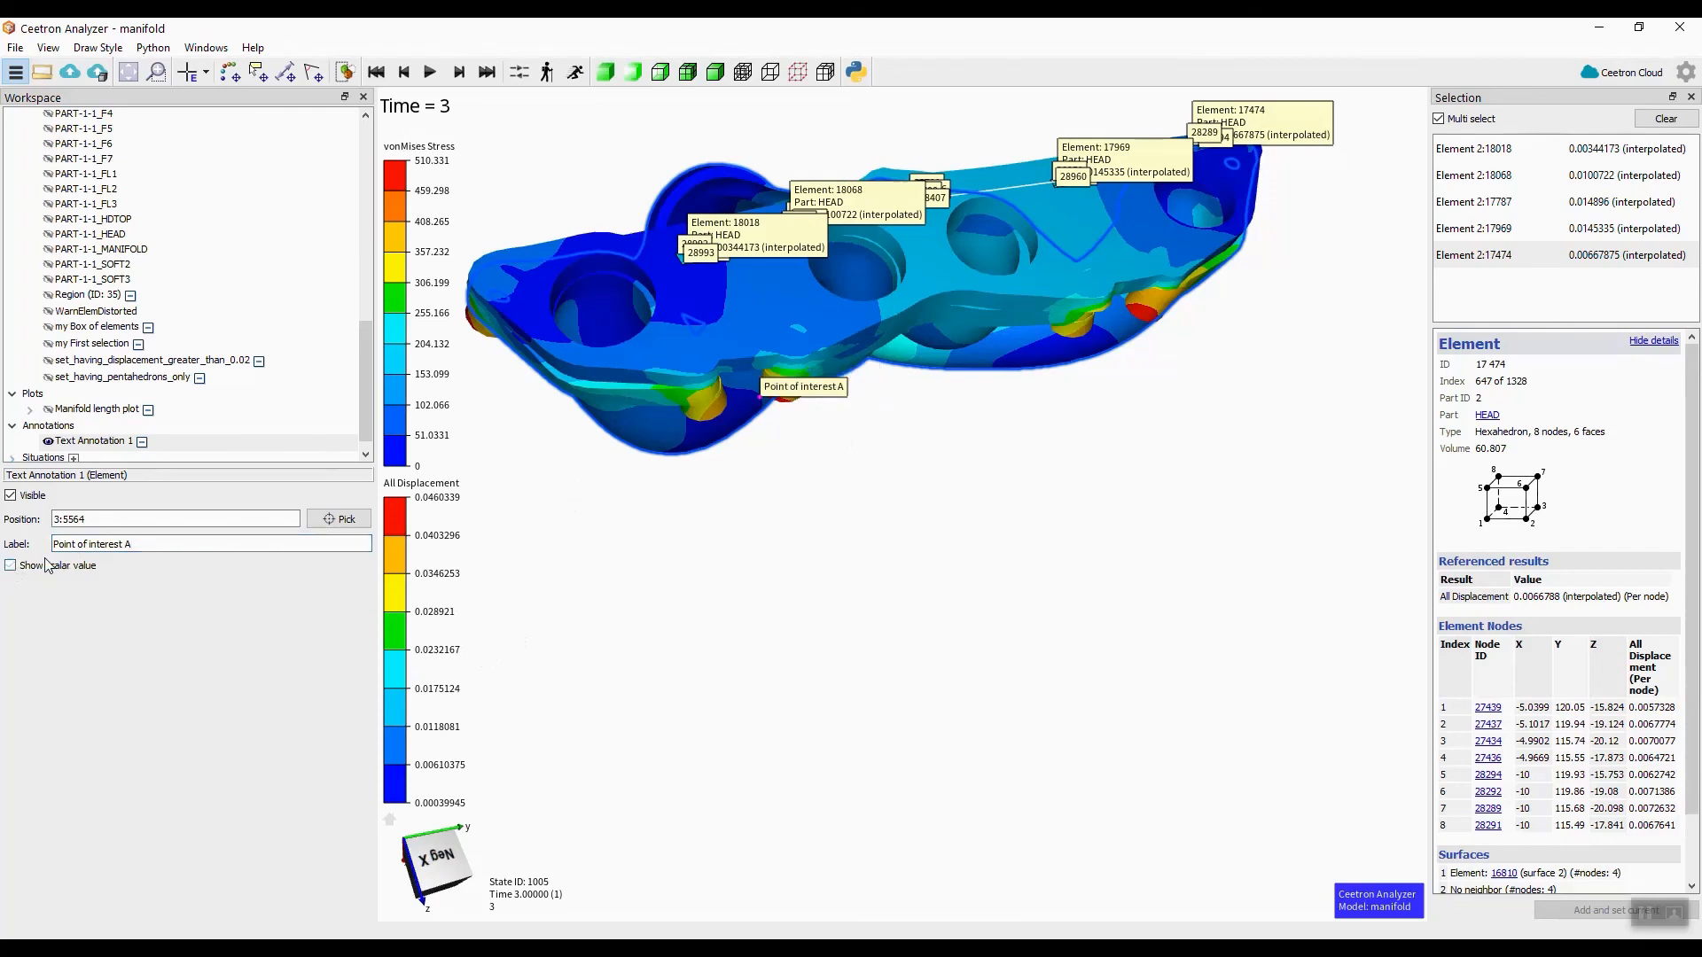
pyautogui.click(11, 497)
pyautogui.click(12, 496)
# - Add a distance annotation between two elements near opposite ends of the head face and label it "two points length"
pyautogui.rightClick(66, 429)
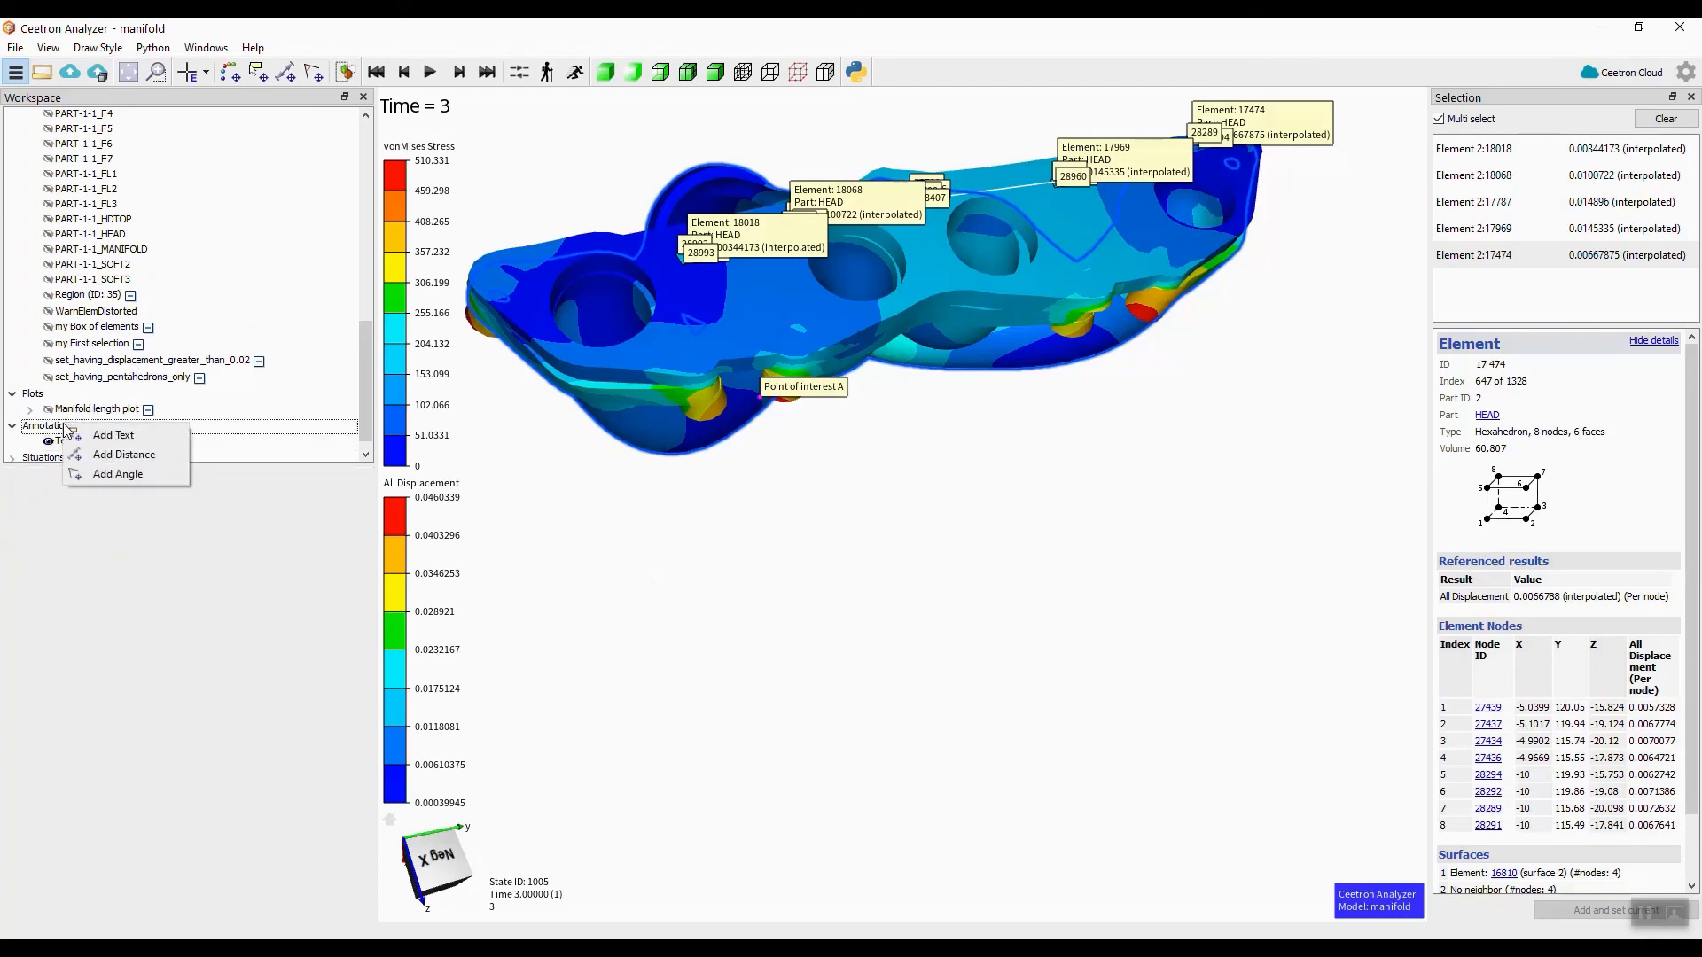
pyautogui.click(125, 452)
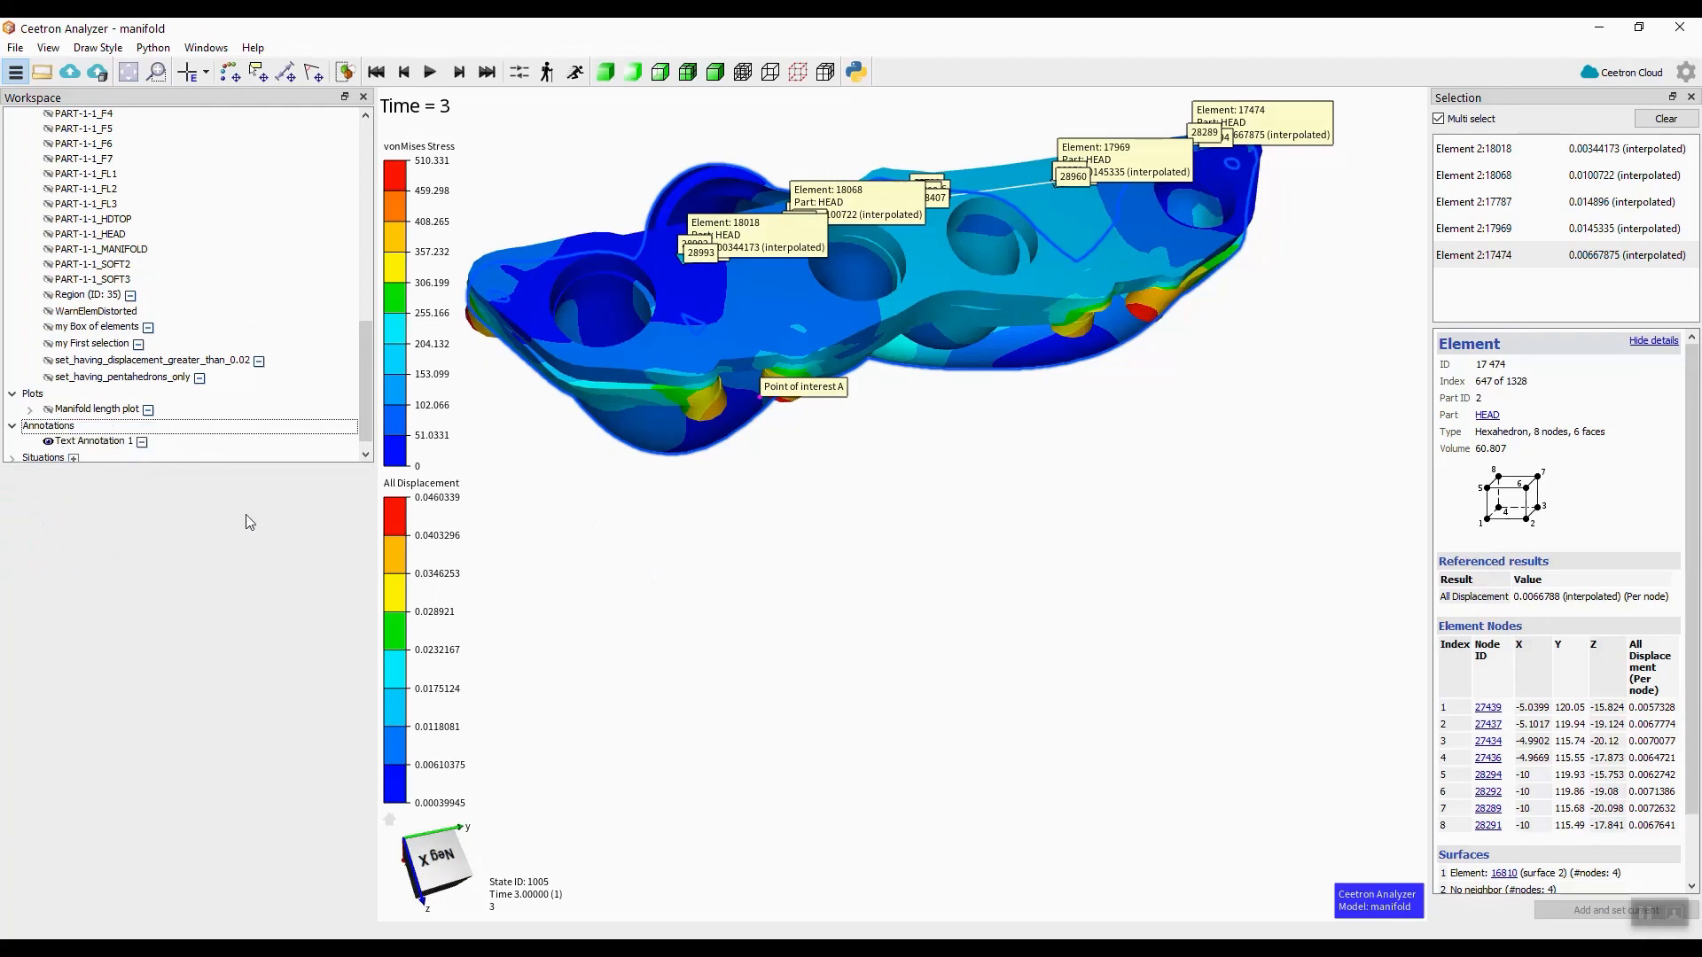
pyautogui.click(677, 354)
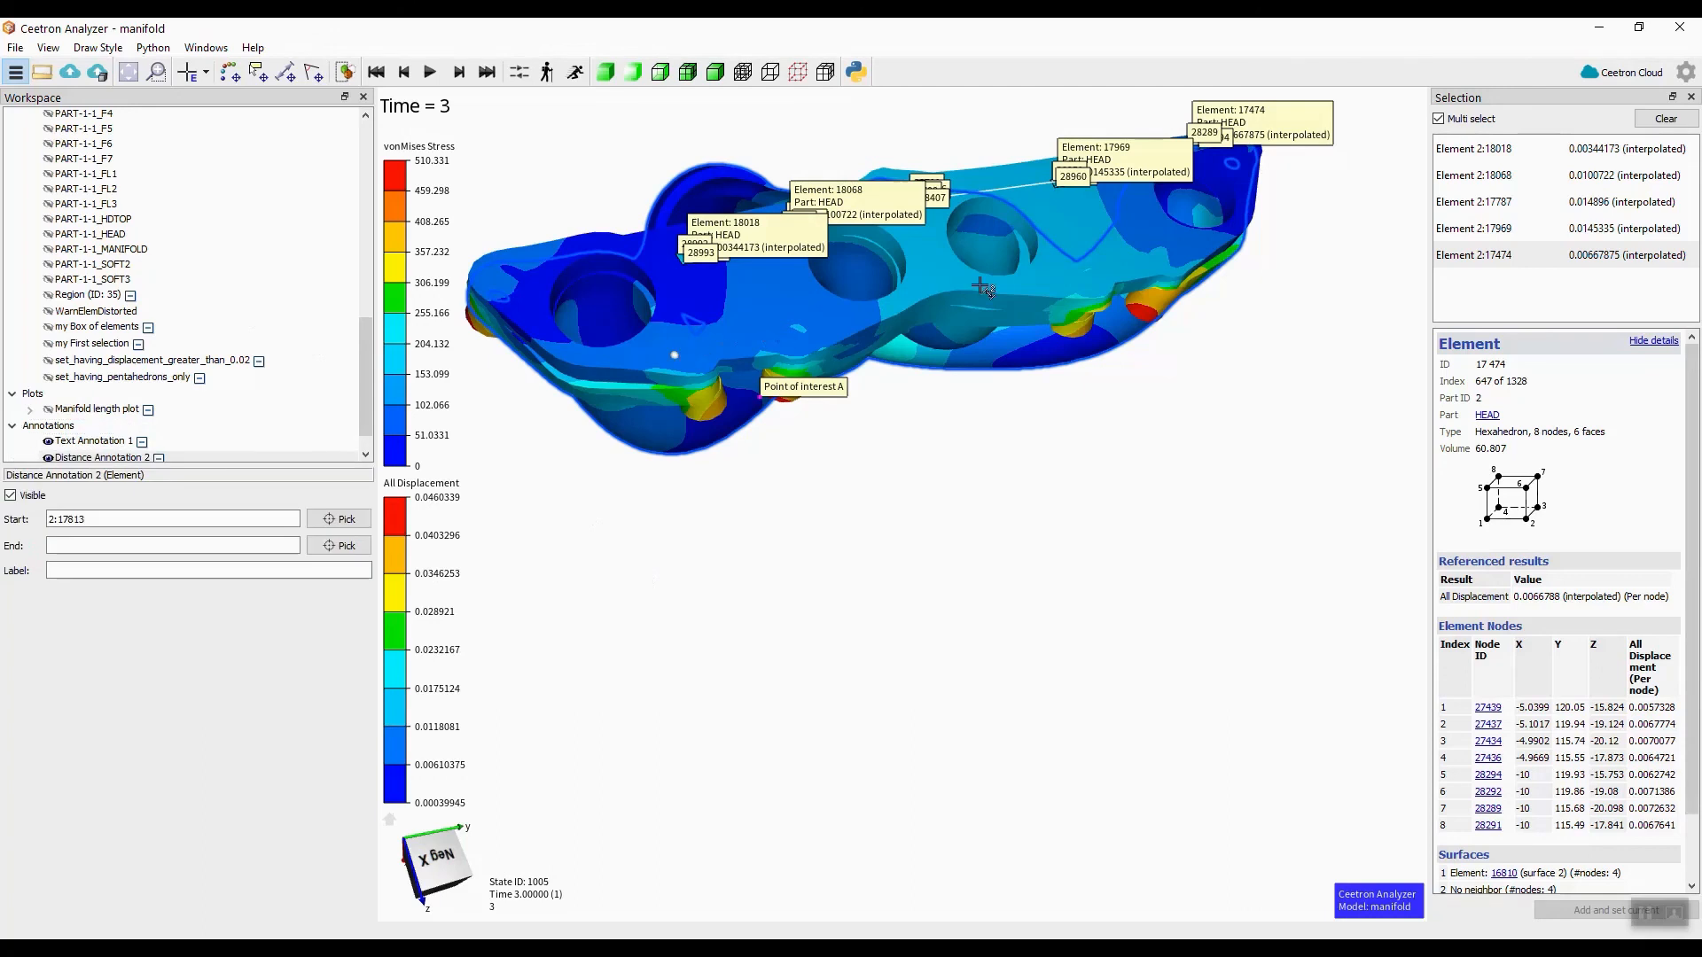
pyautogui.click(1153, 256)
pyautogui.click(160, 570)
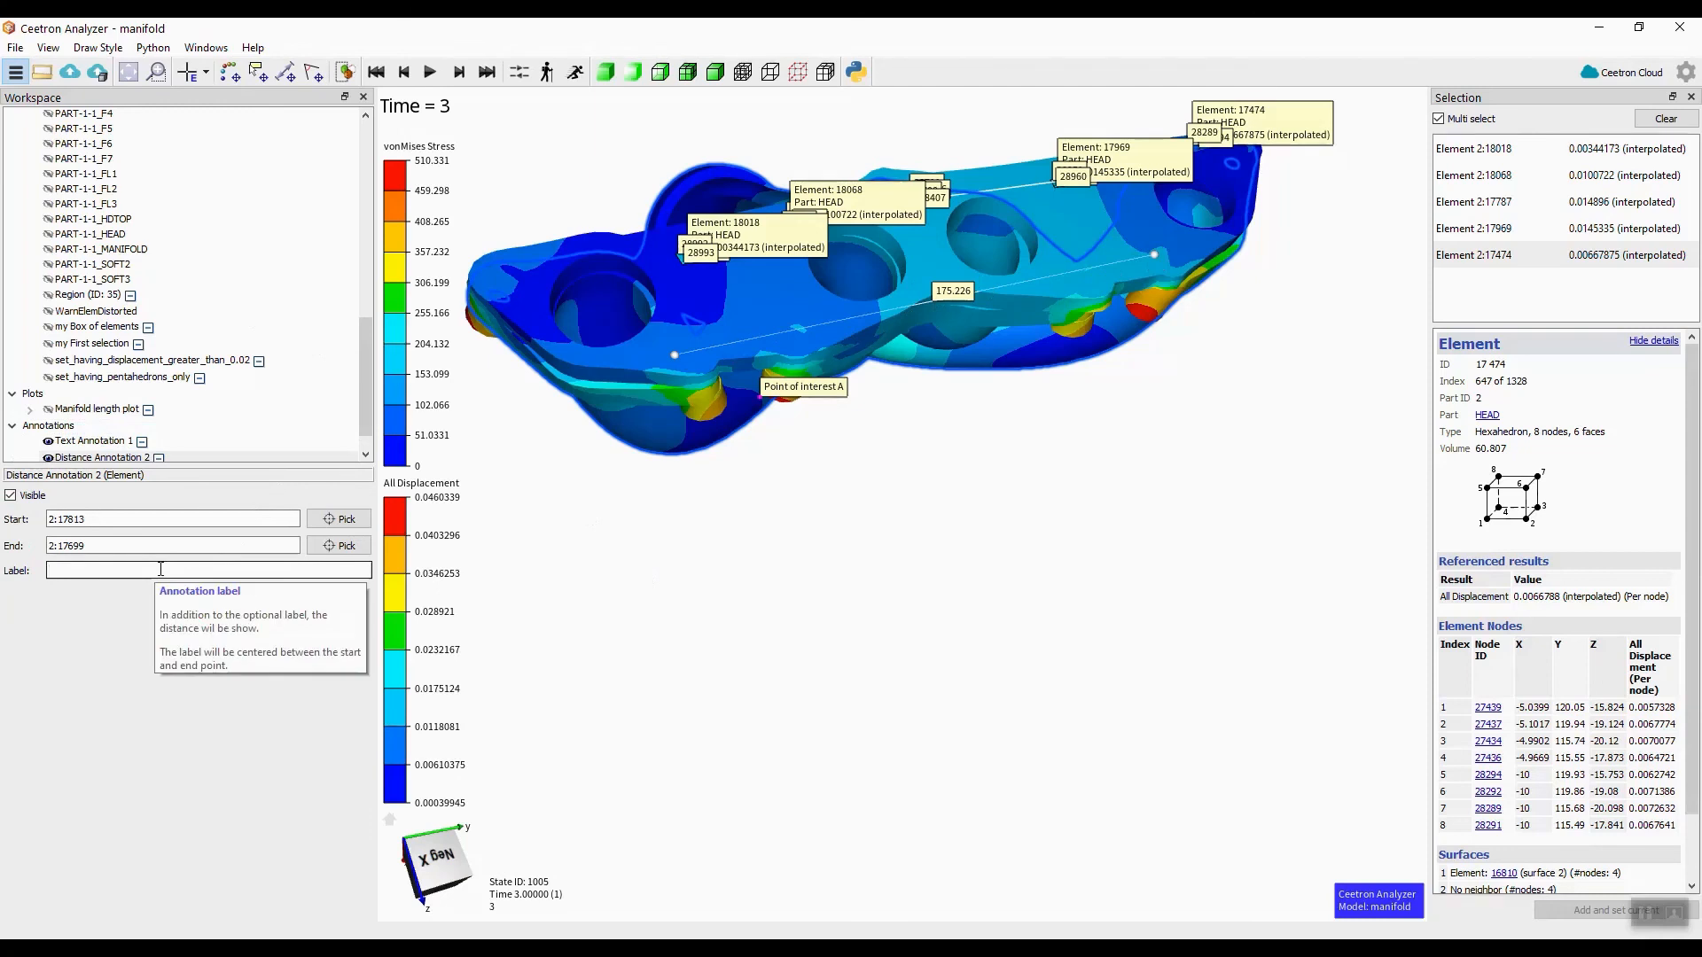
pyautogui.write('two points length')
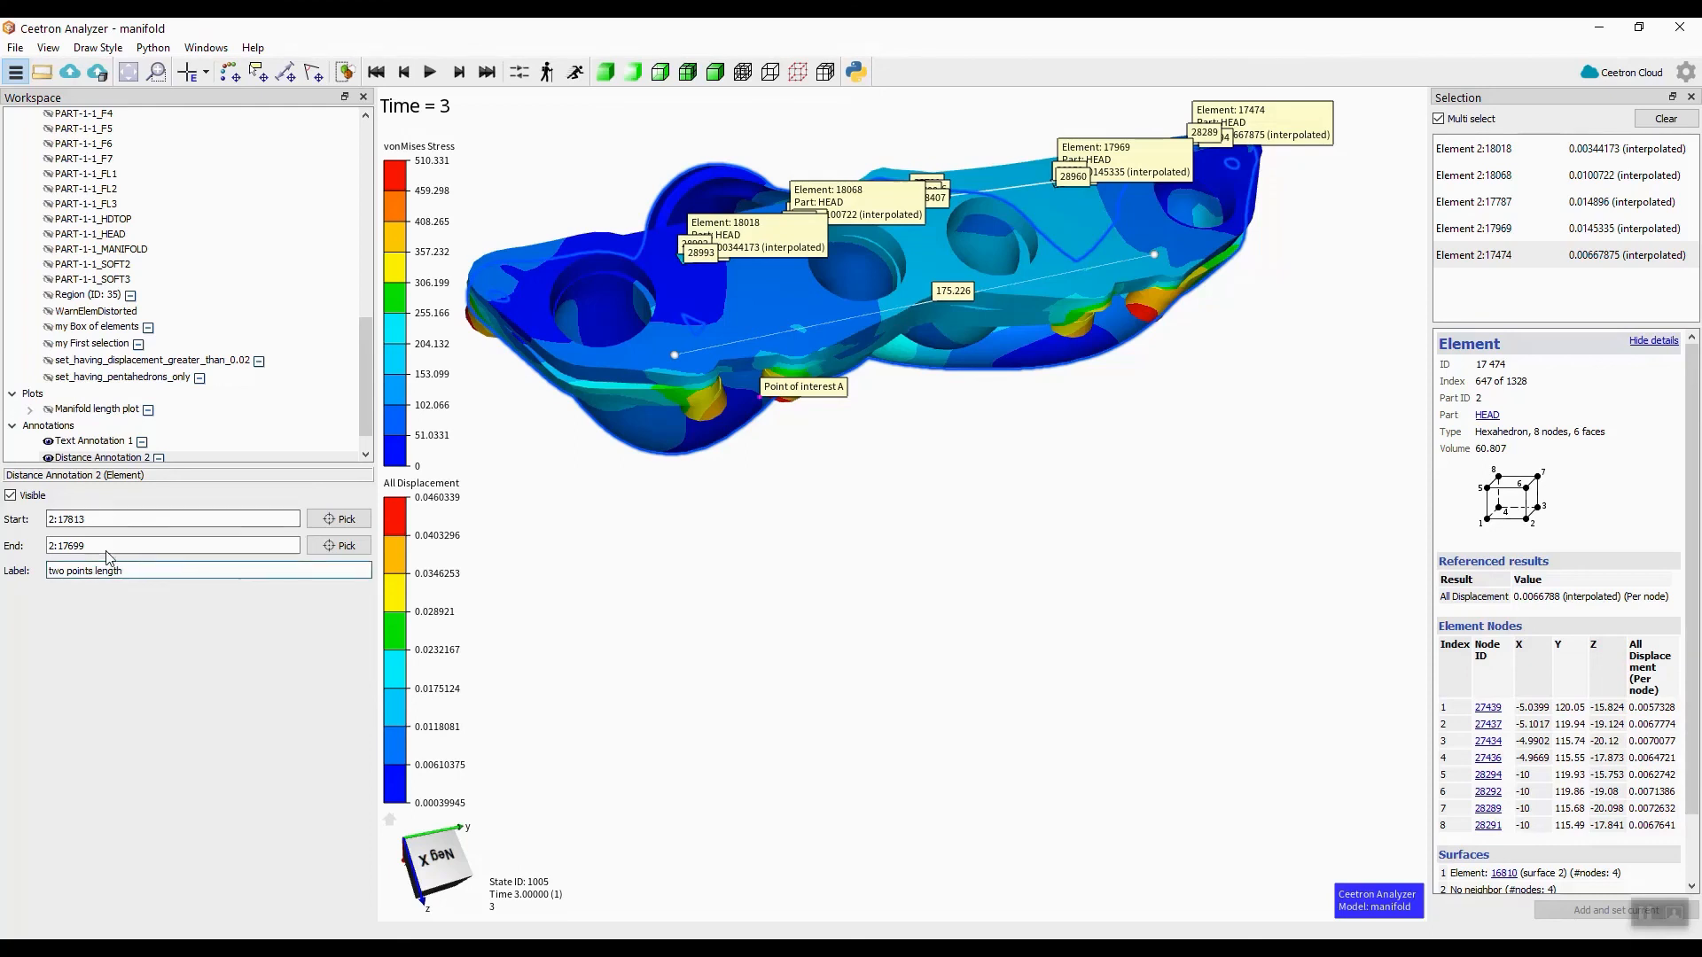
pyautogui.press('Return')
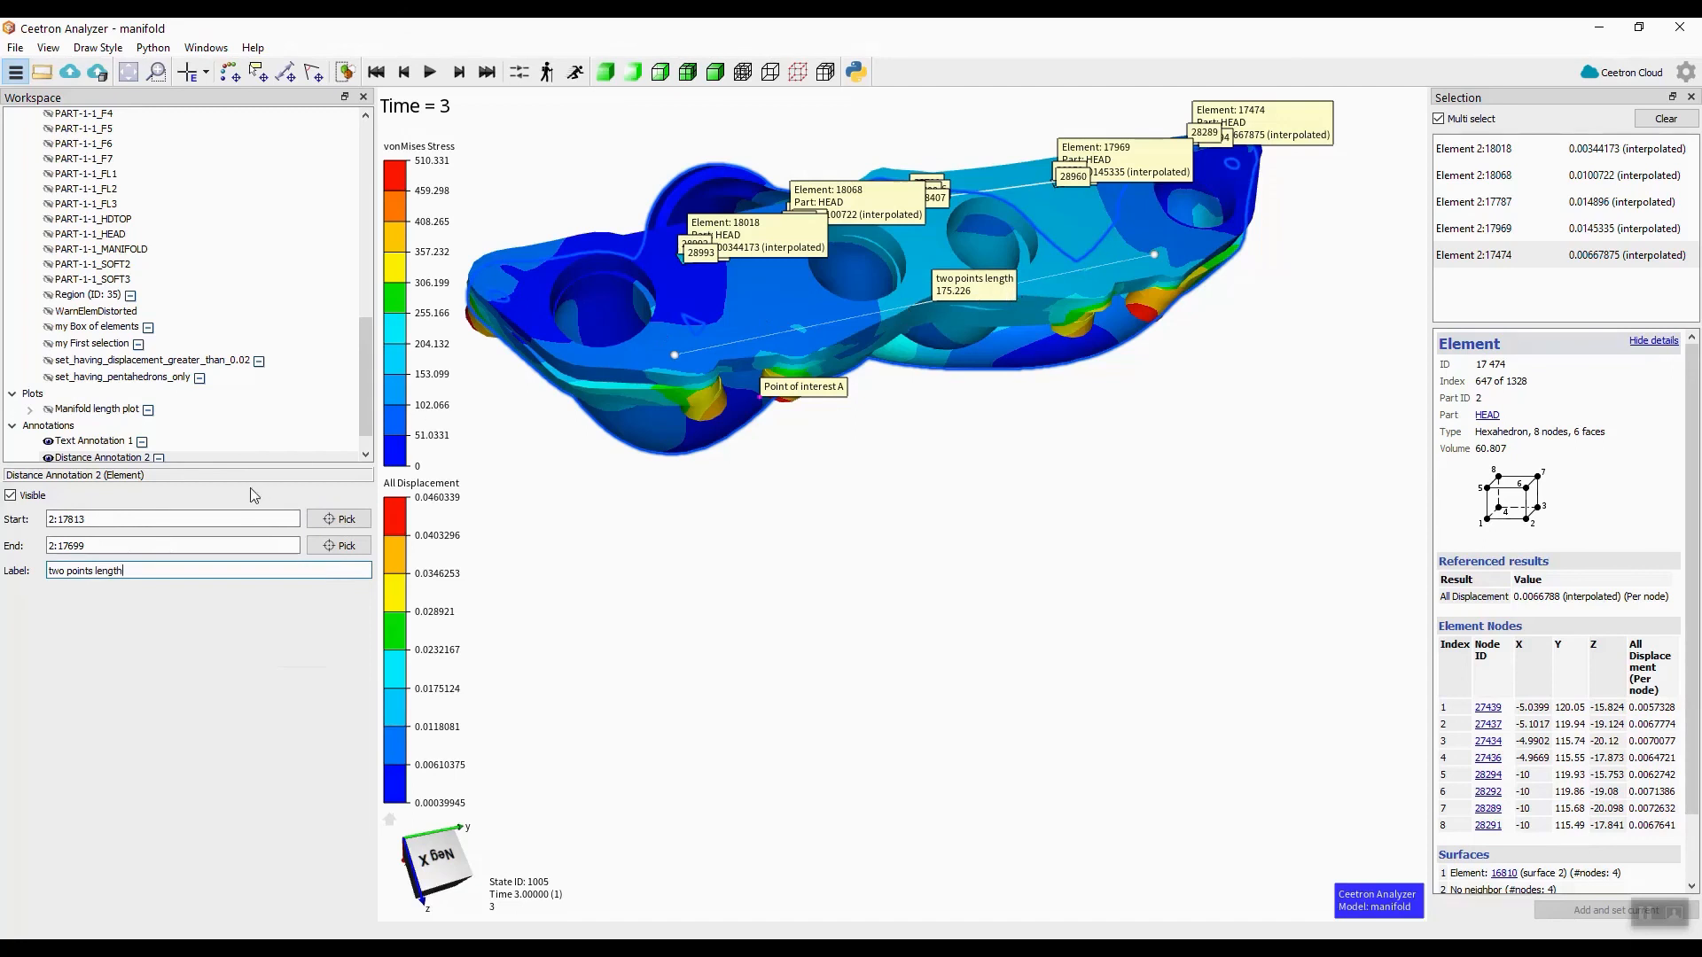
# - Add an angle annotation through three elements around the head's end bore and label it "angle between interesting lines"
pyautogui.click(40, 426)
pyautogui.rightClick(46, 426)
pyautogui.click(105, 479)
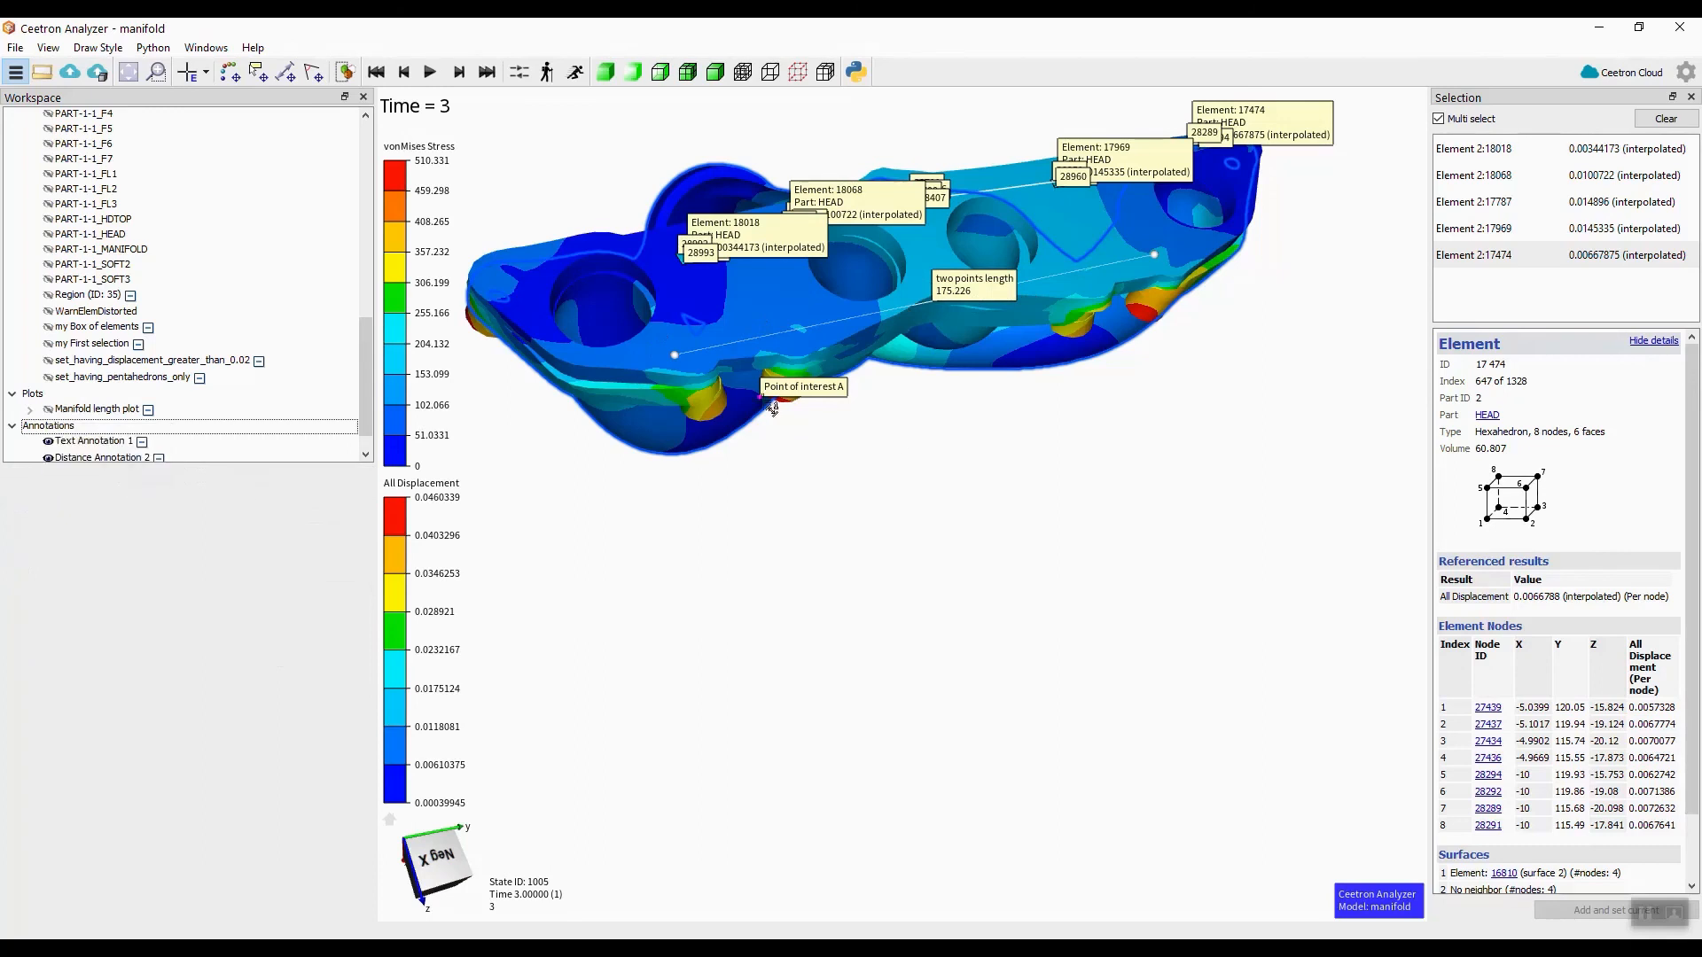
pyautogui.click(532, 311)
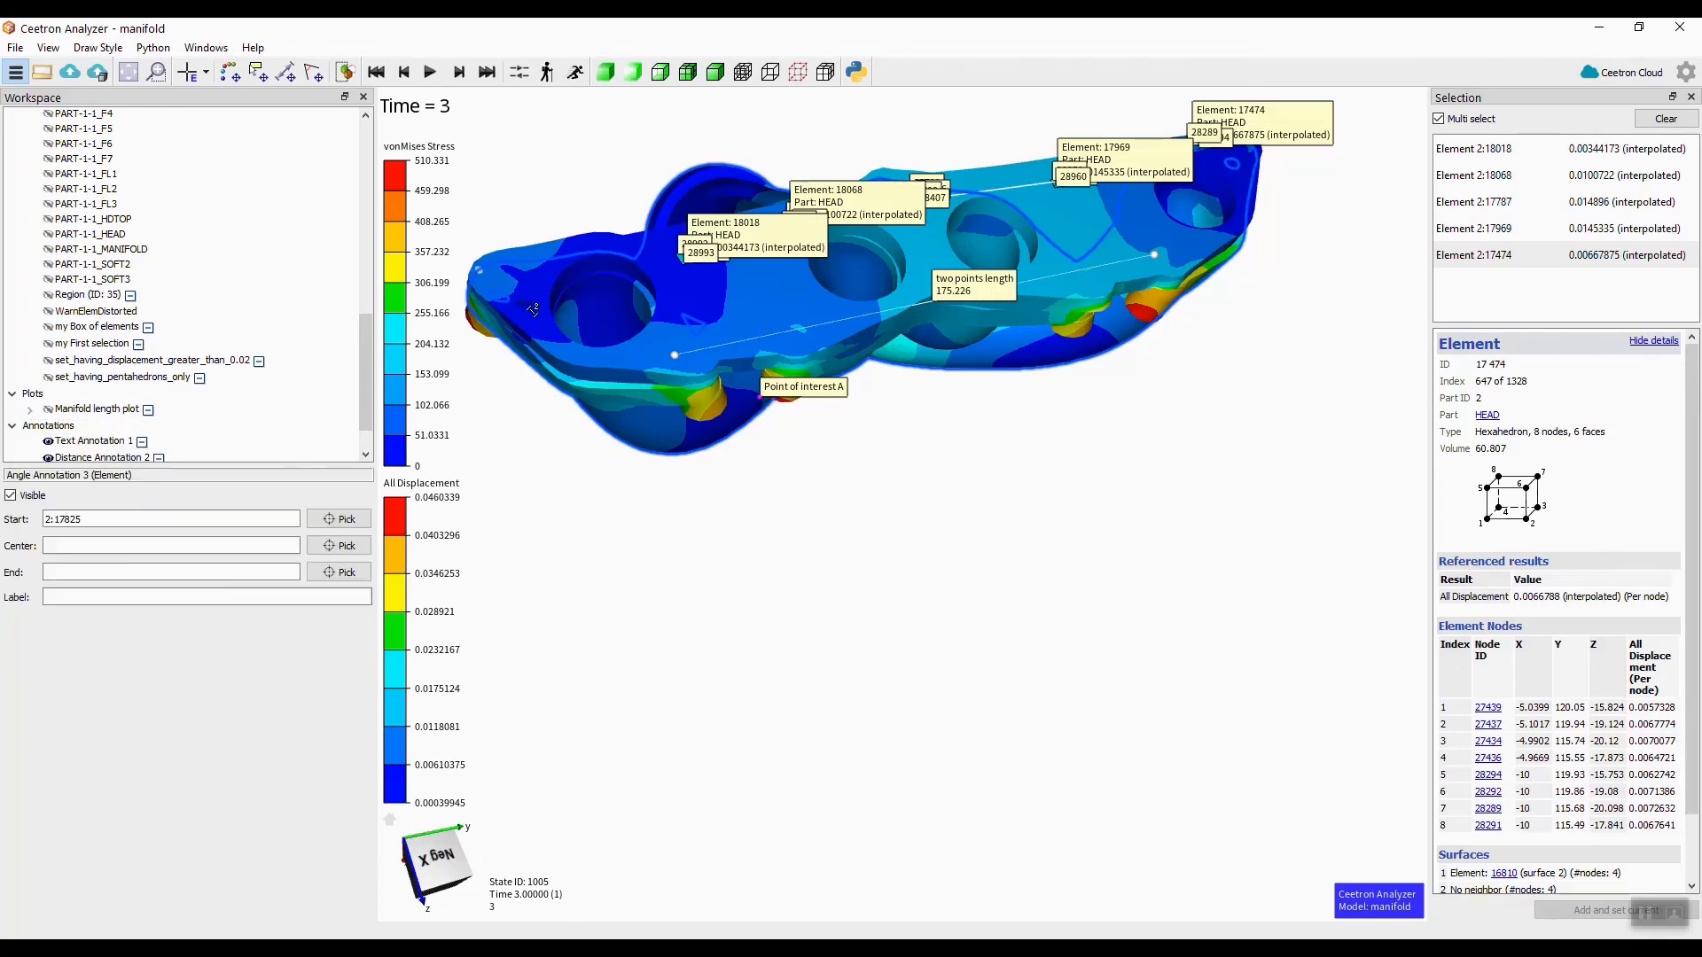
pyautogui.click(585, 364)
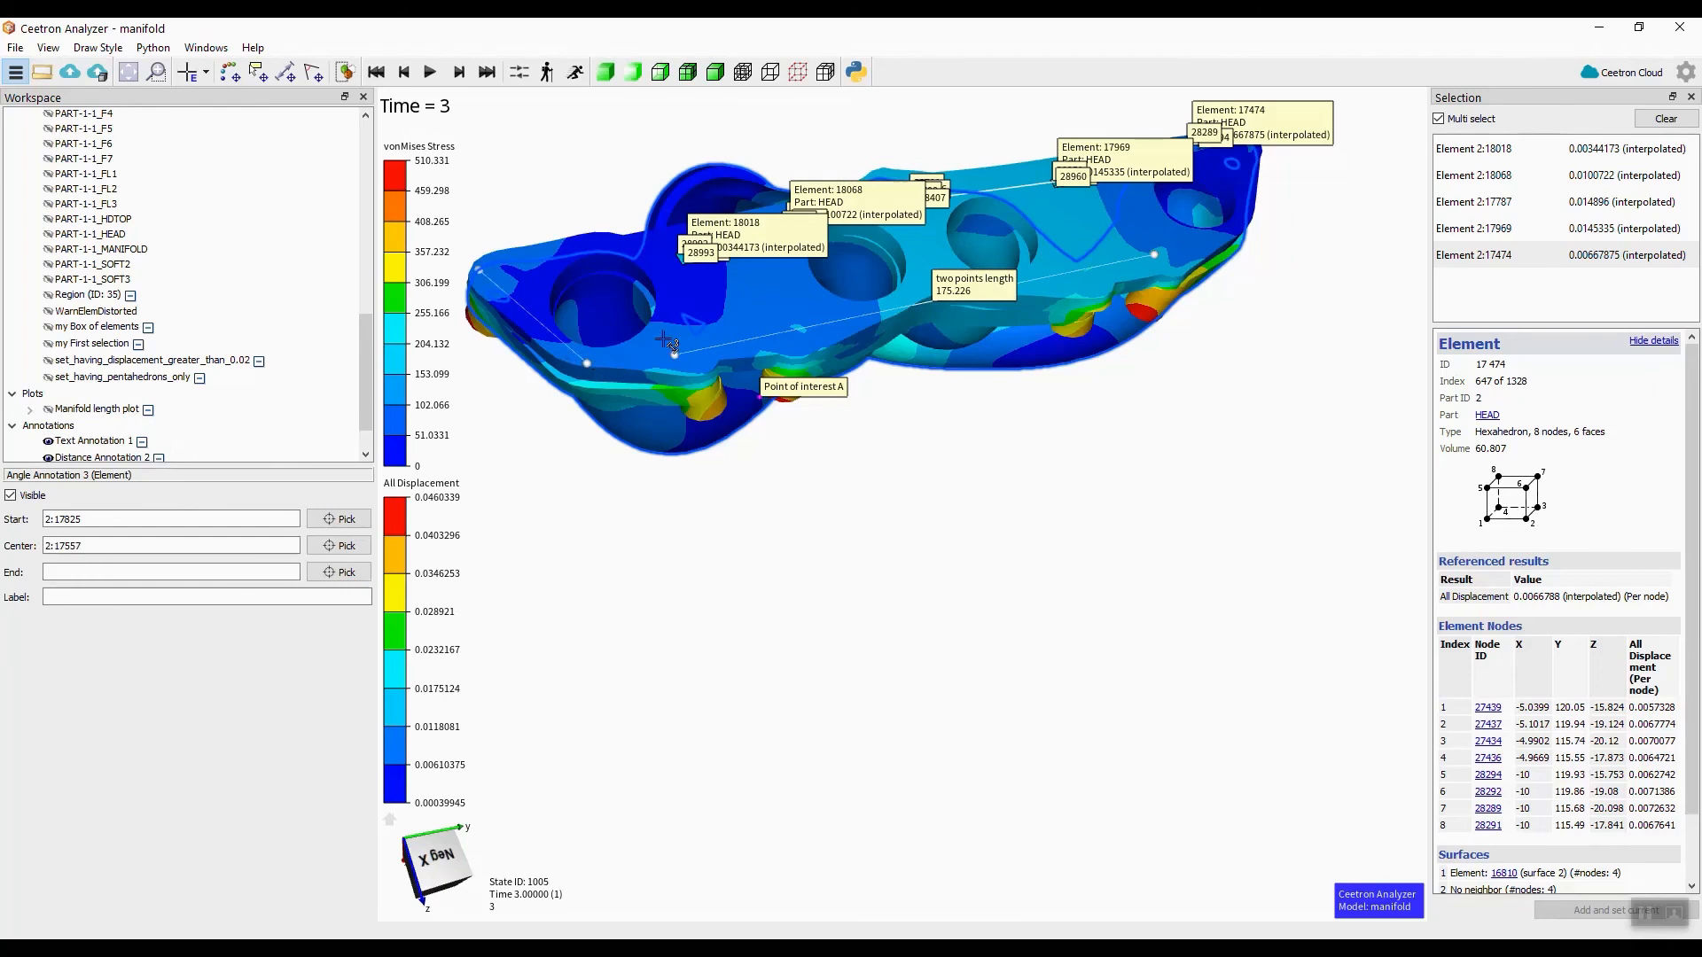
pyautogui.click(732, 282)
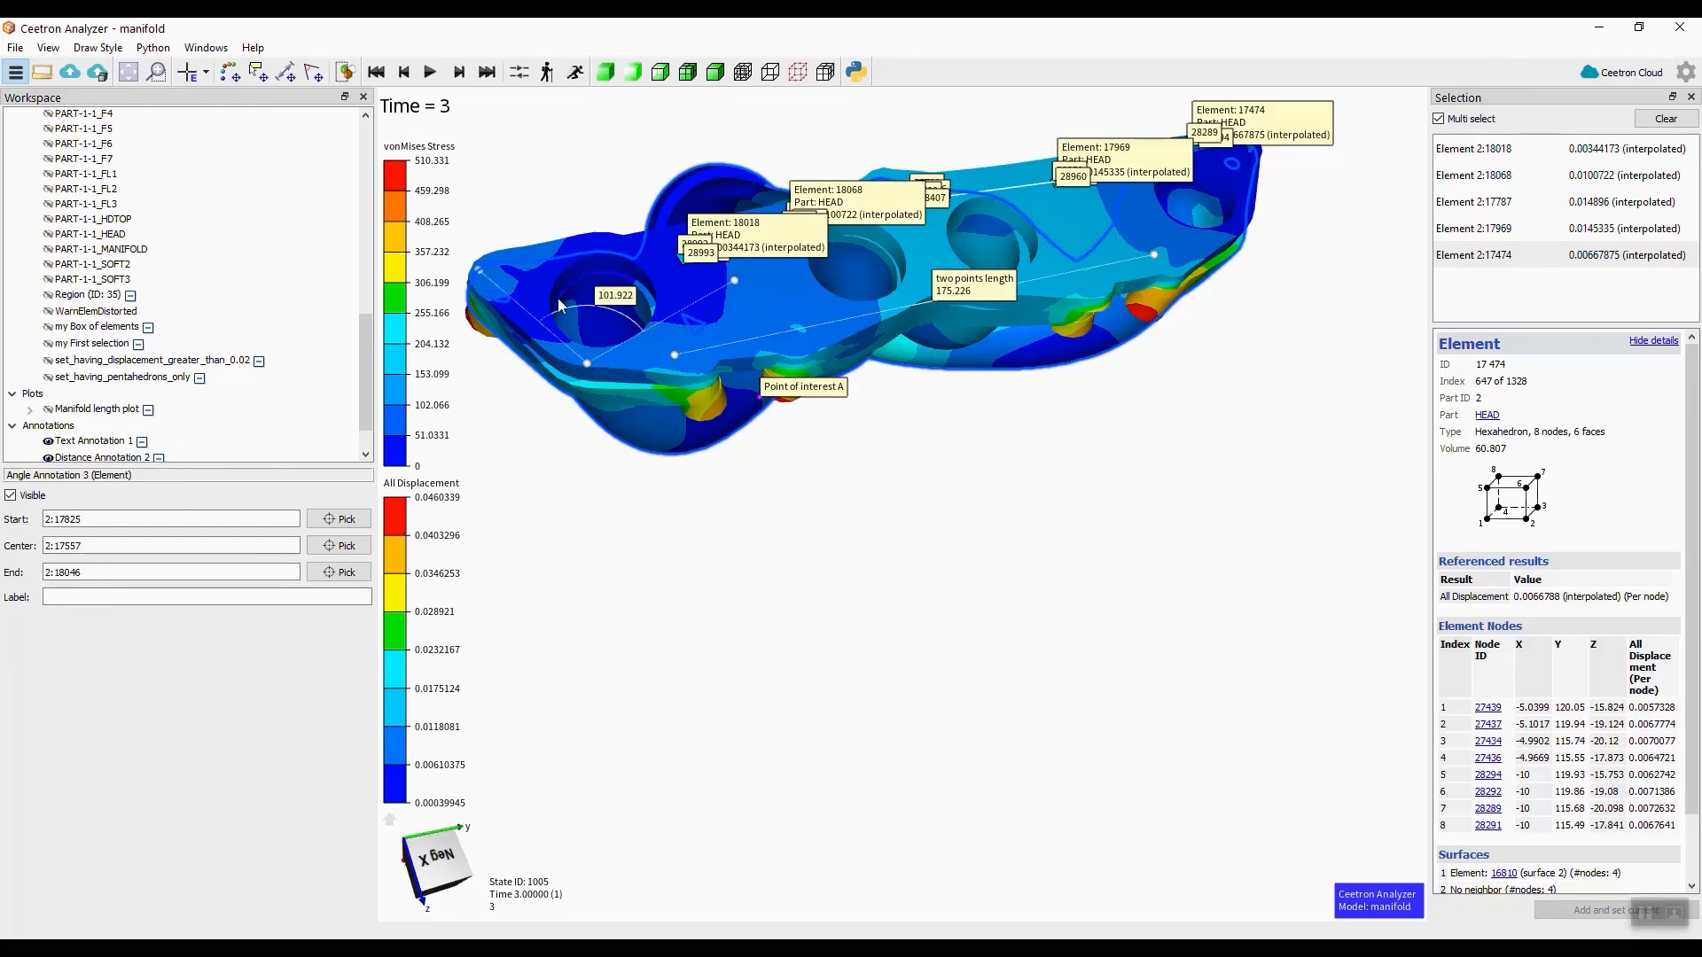
pyautogui.click(87, 598)
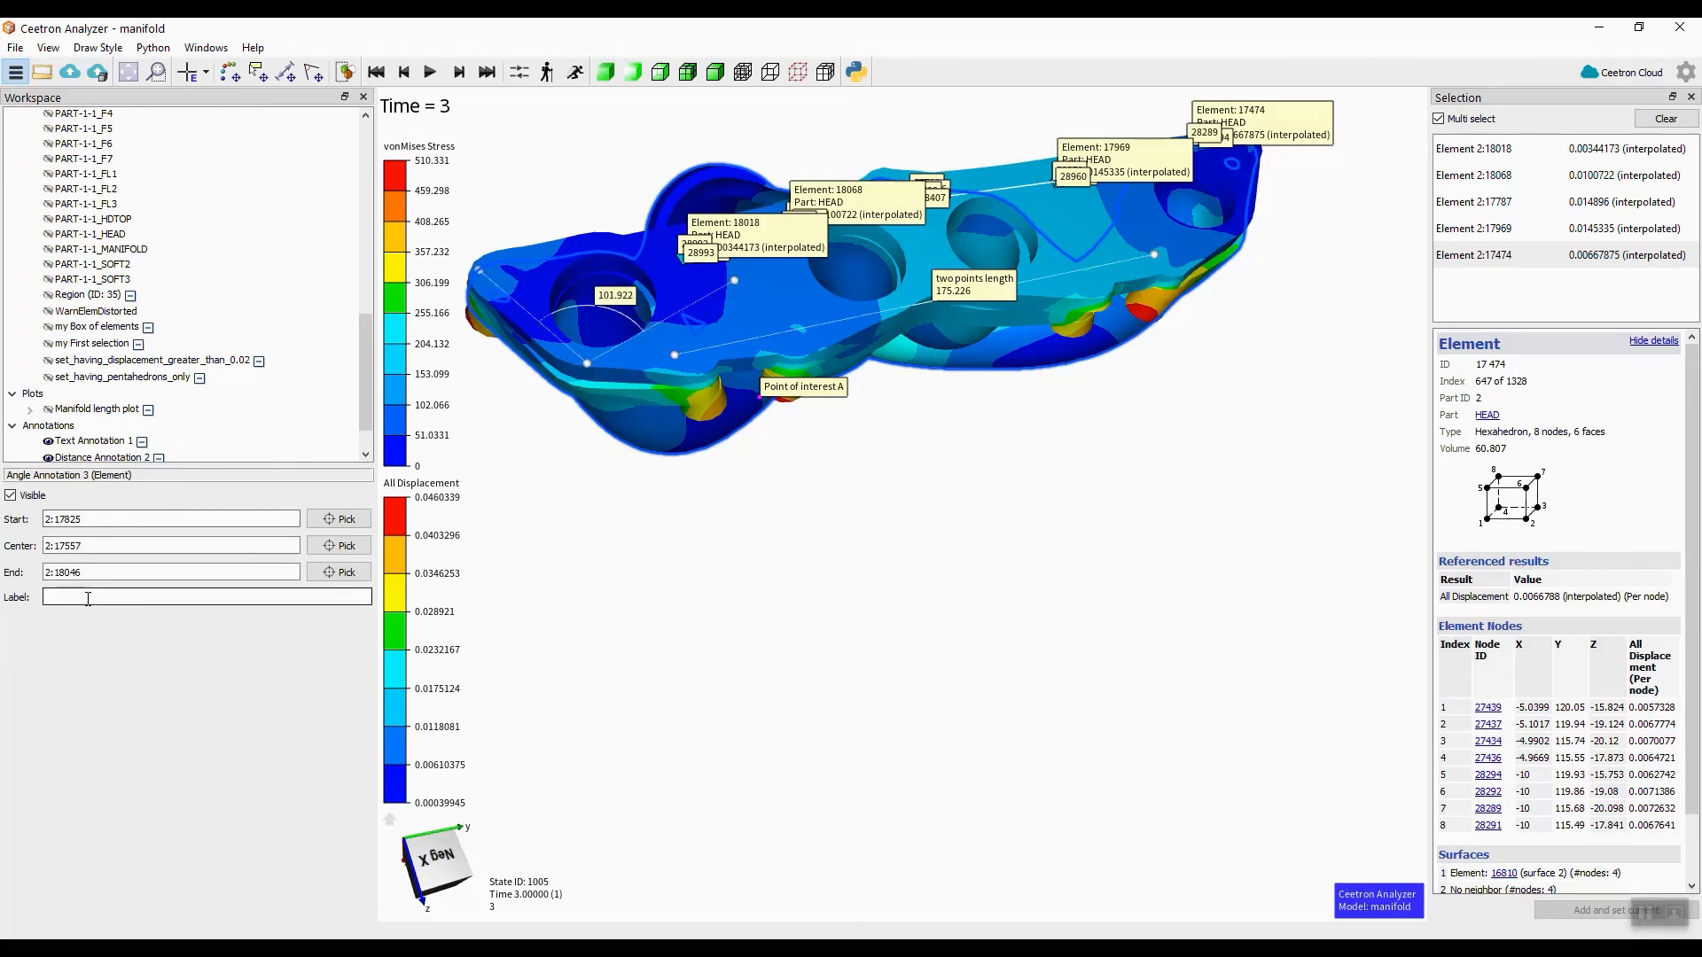
pyautogui.write('angle between interesting lines')
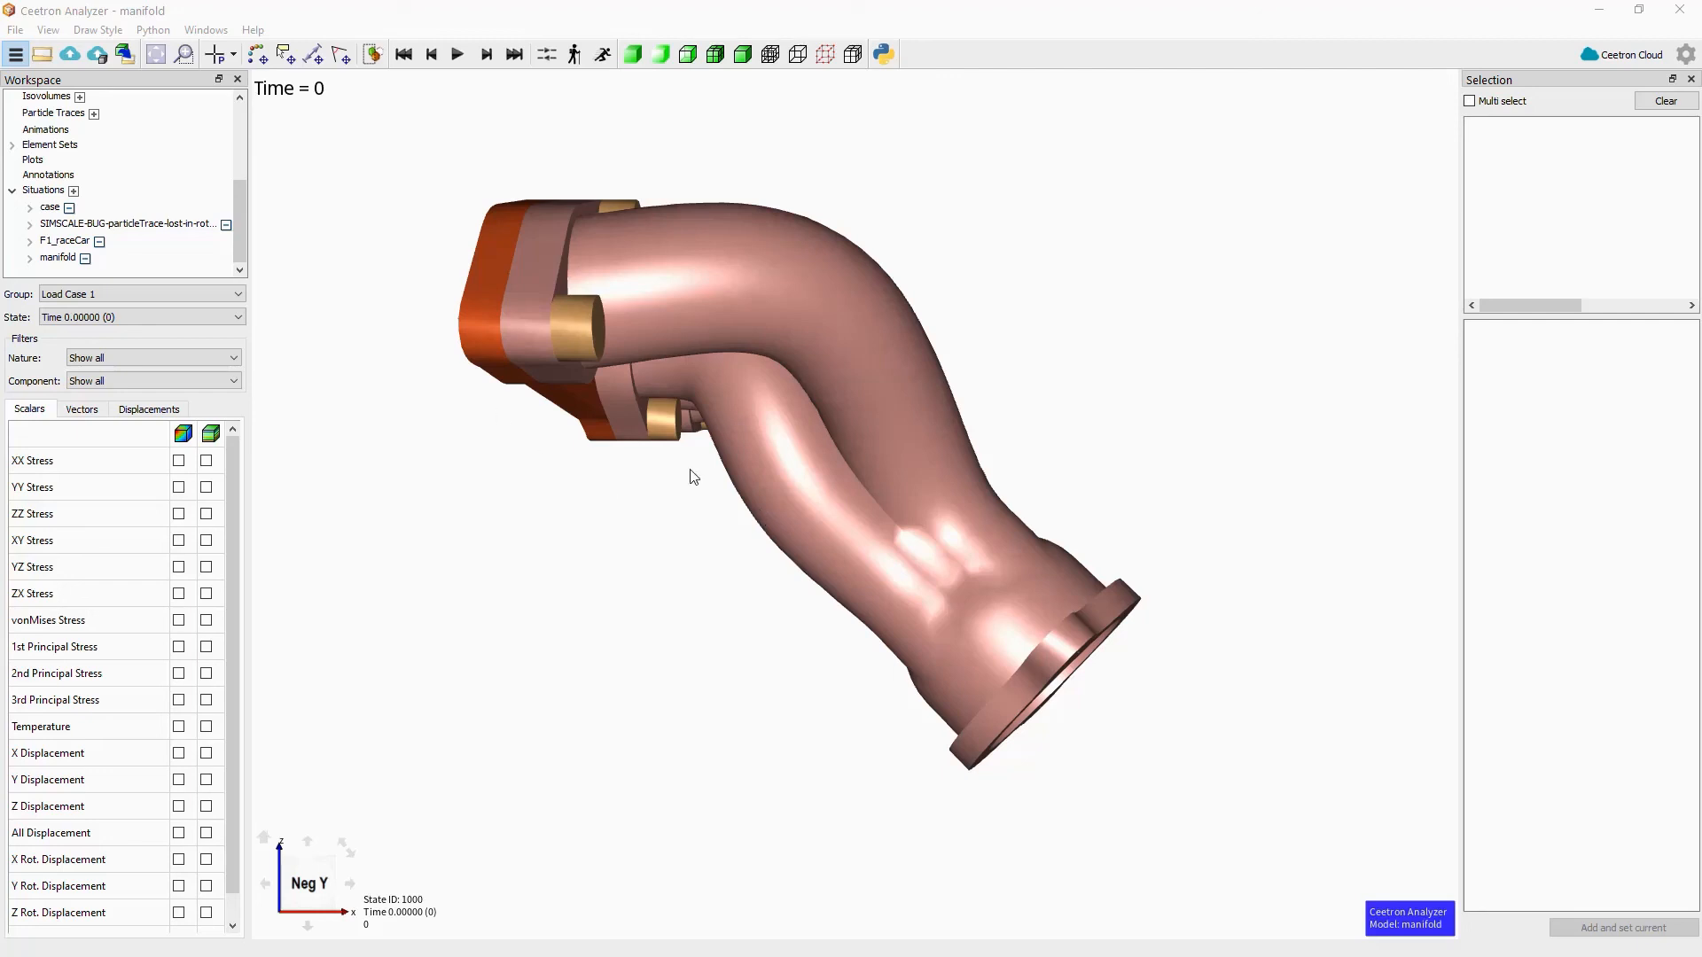
pyautogui.click(44, 192)
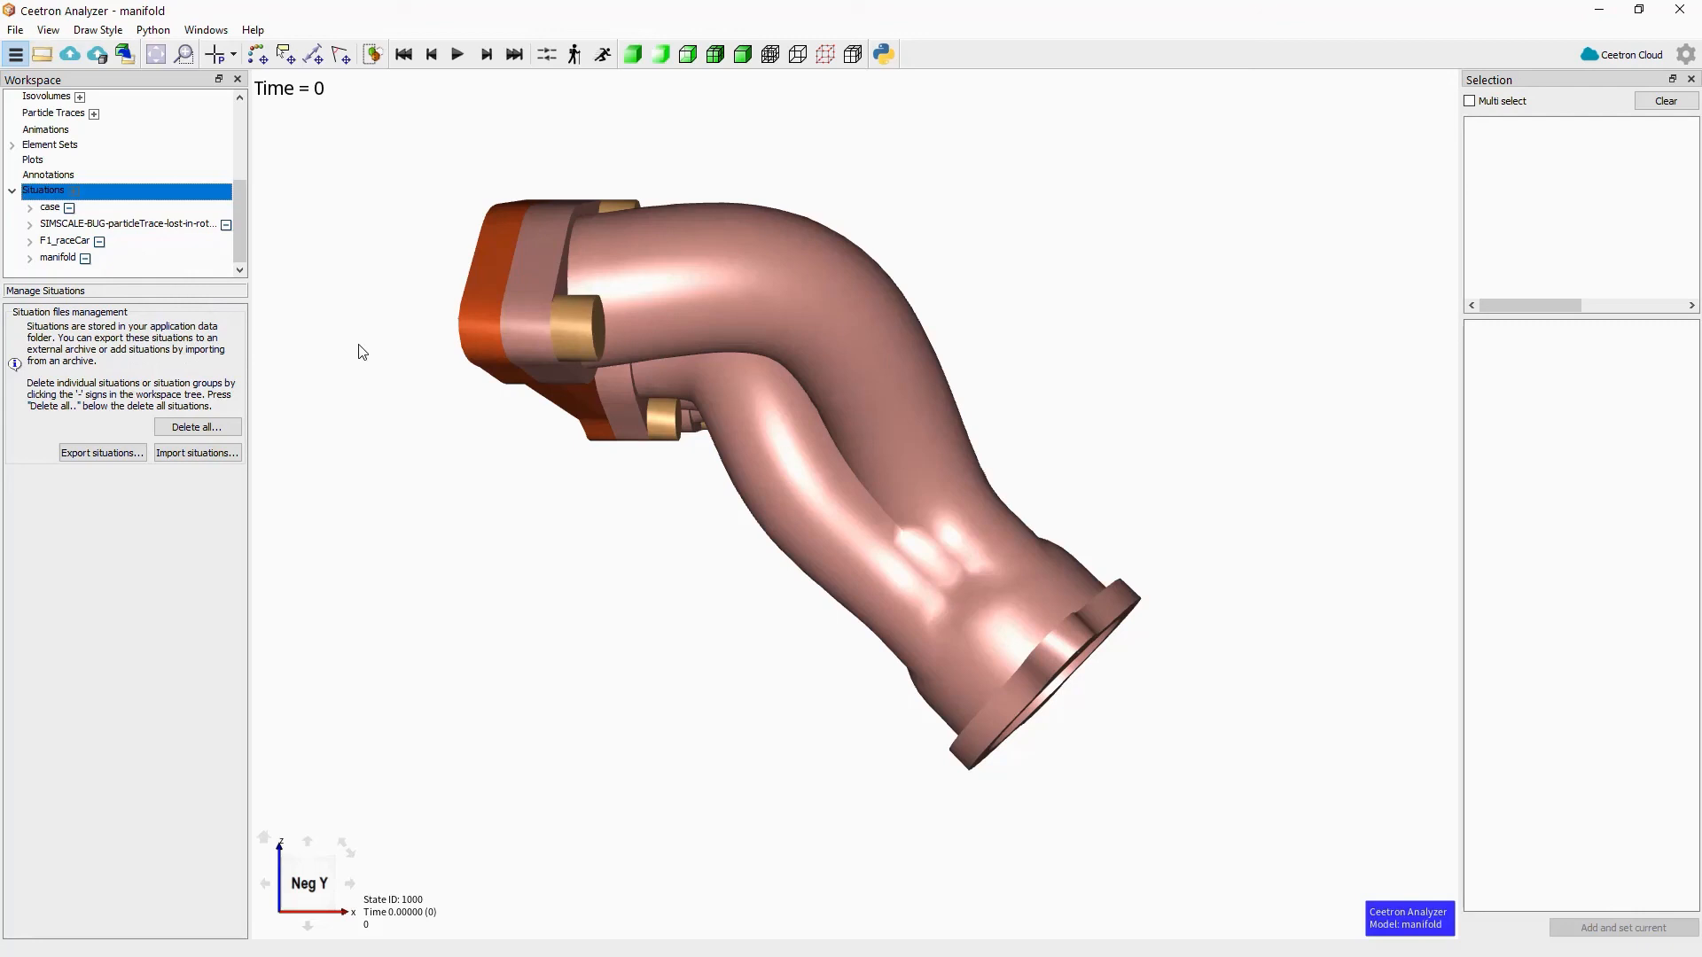
pyautogui.scroll(-3, 511, 413)
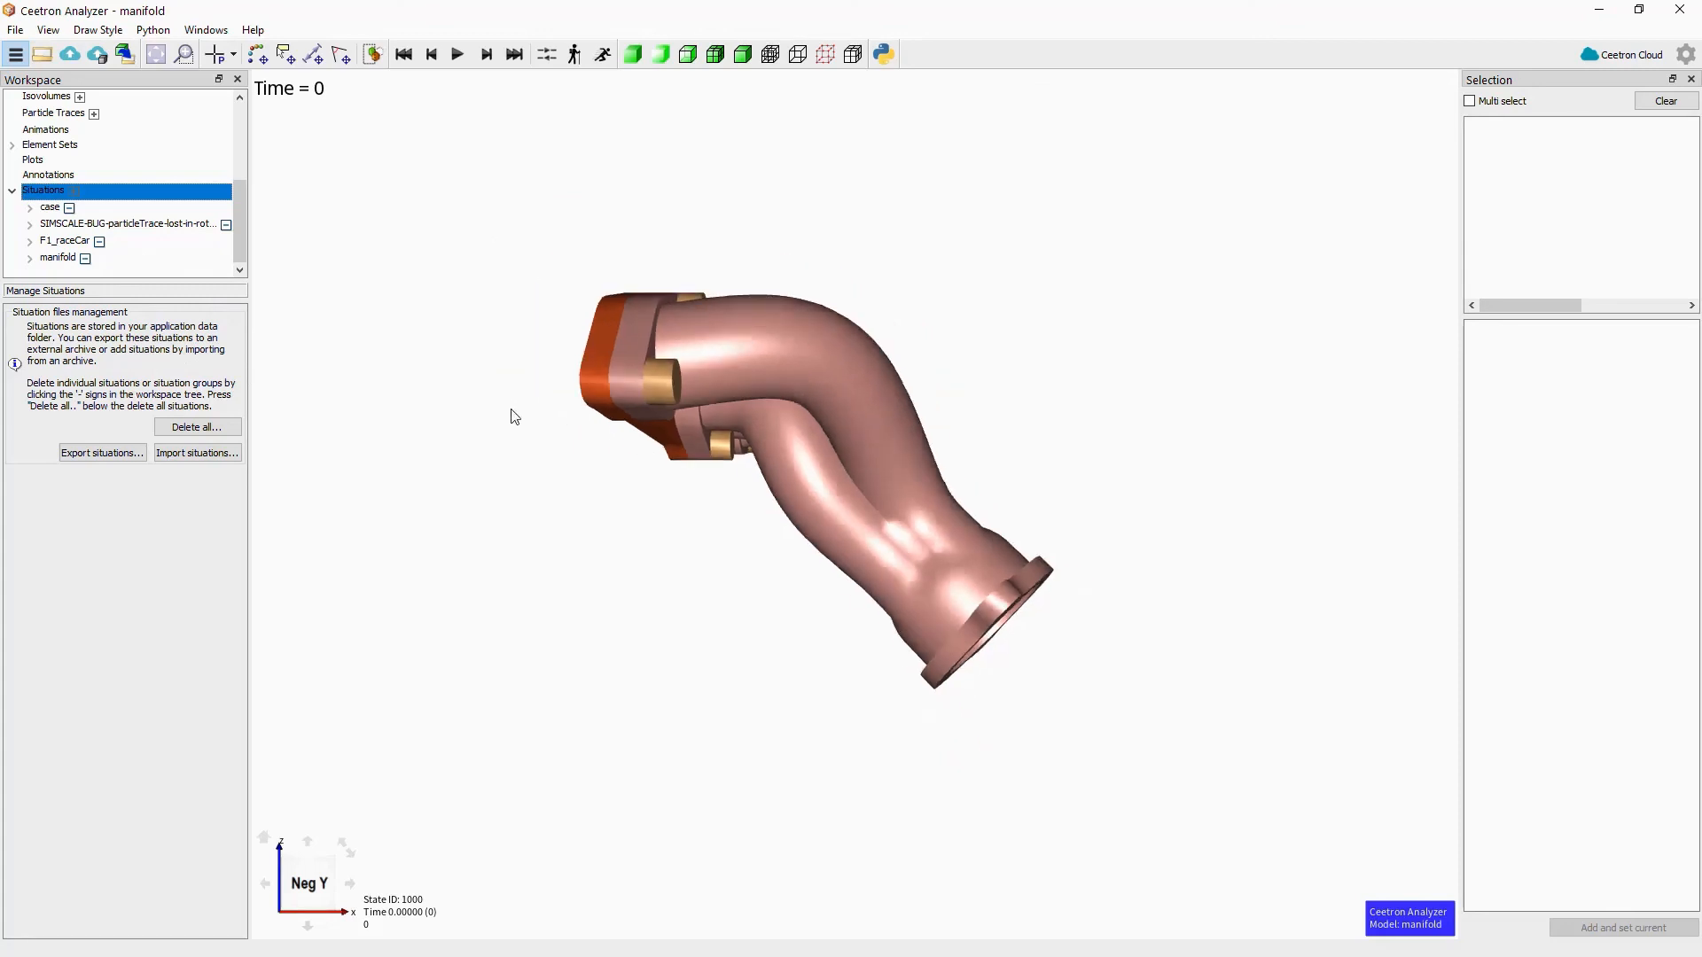
pyautogui.scroll(3, 35, 124)
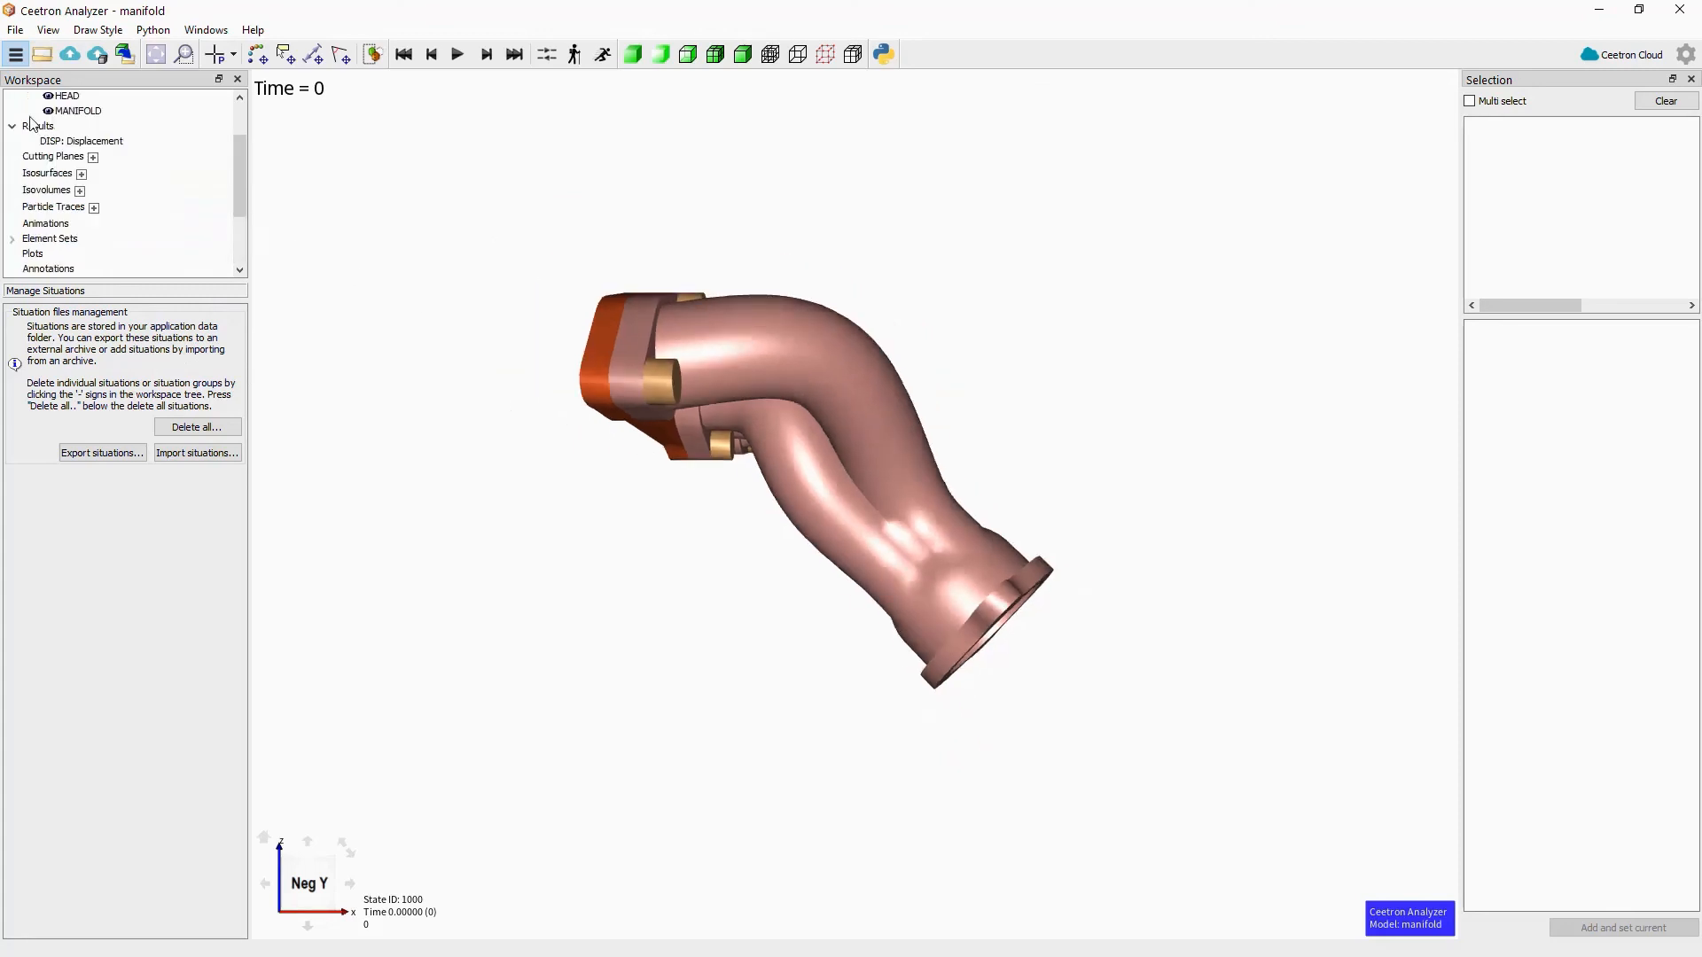
# - Display the X Displacement scalar result as colours on the manifold and show the surface mesh lines
pyautogui.click(39, 172)
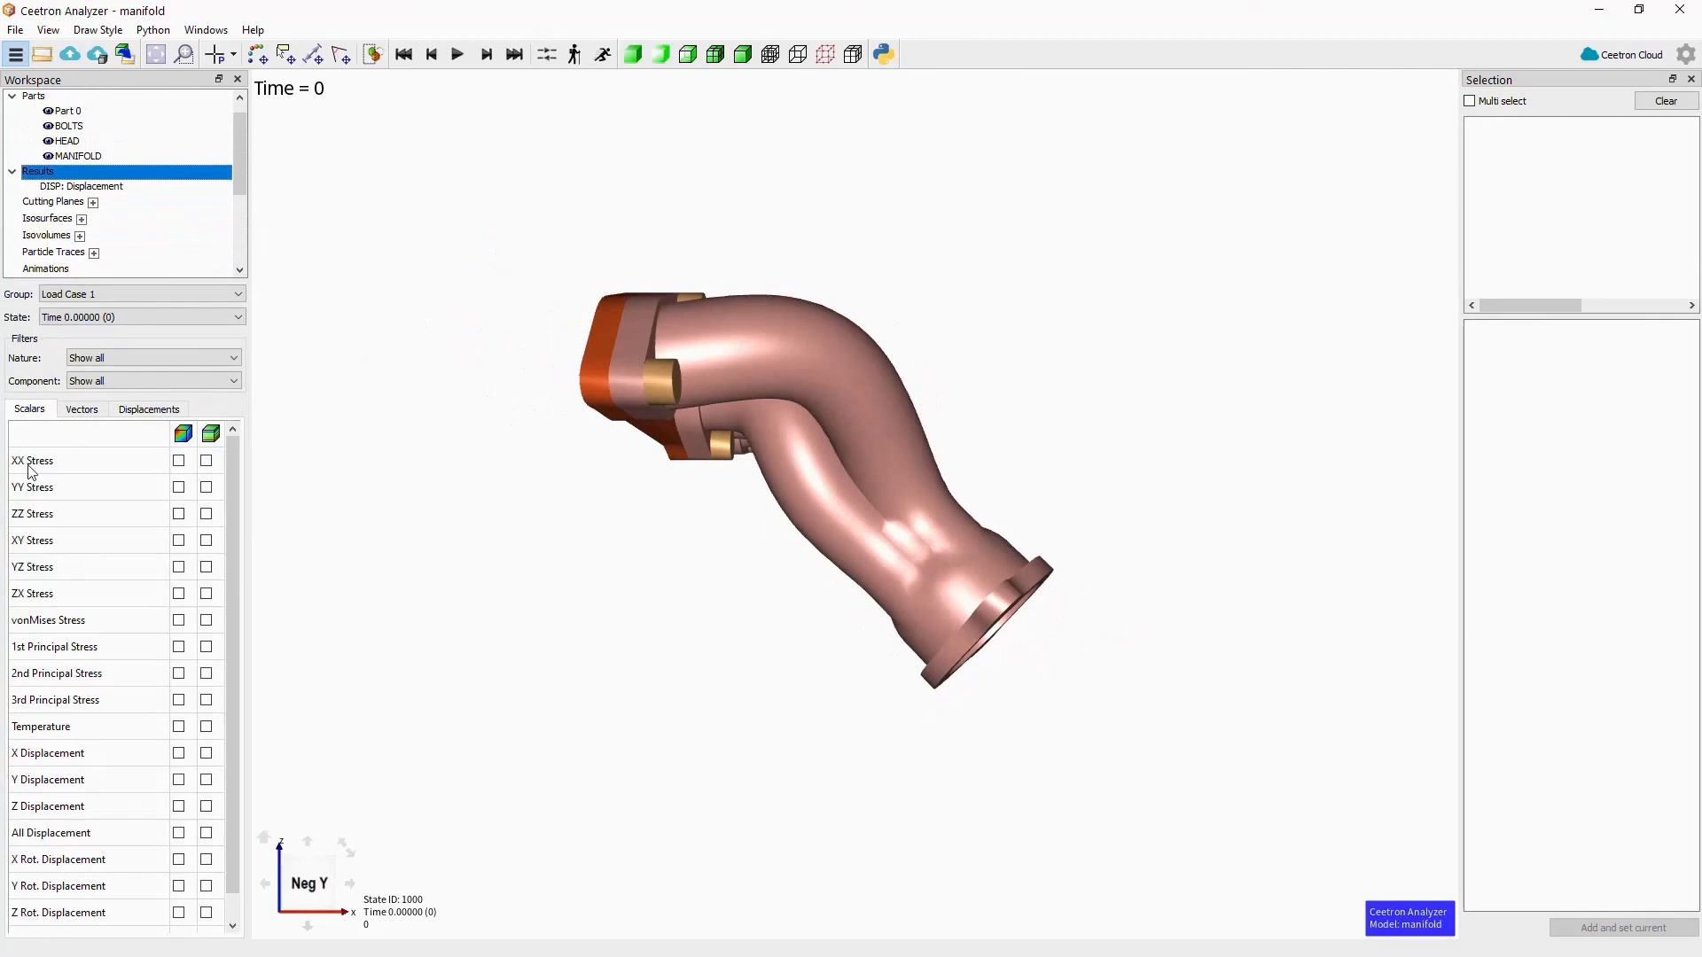
pyautogui.scroll(-1, 46, 694)
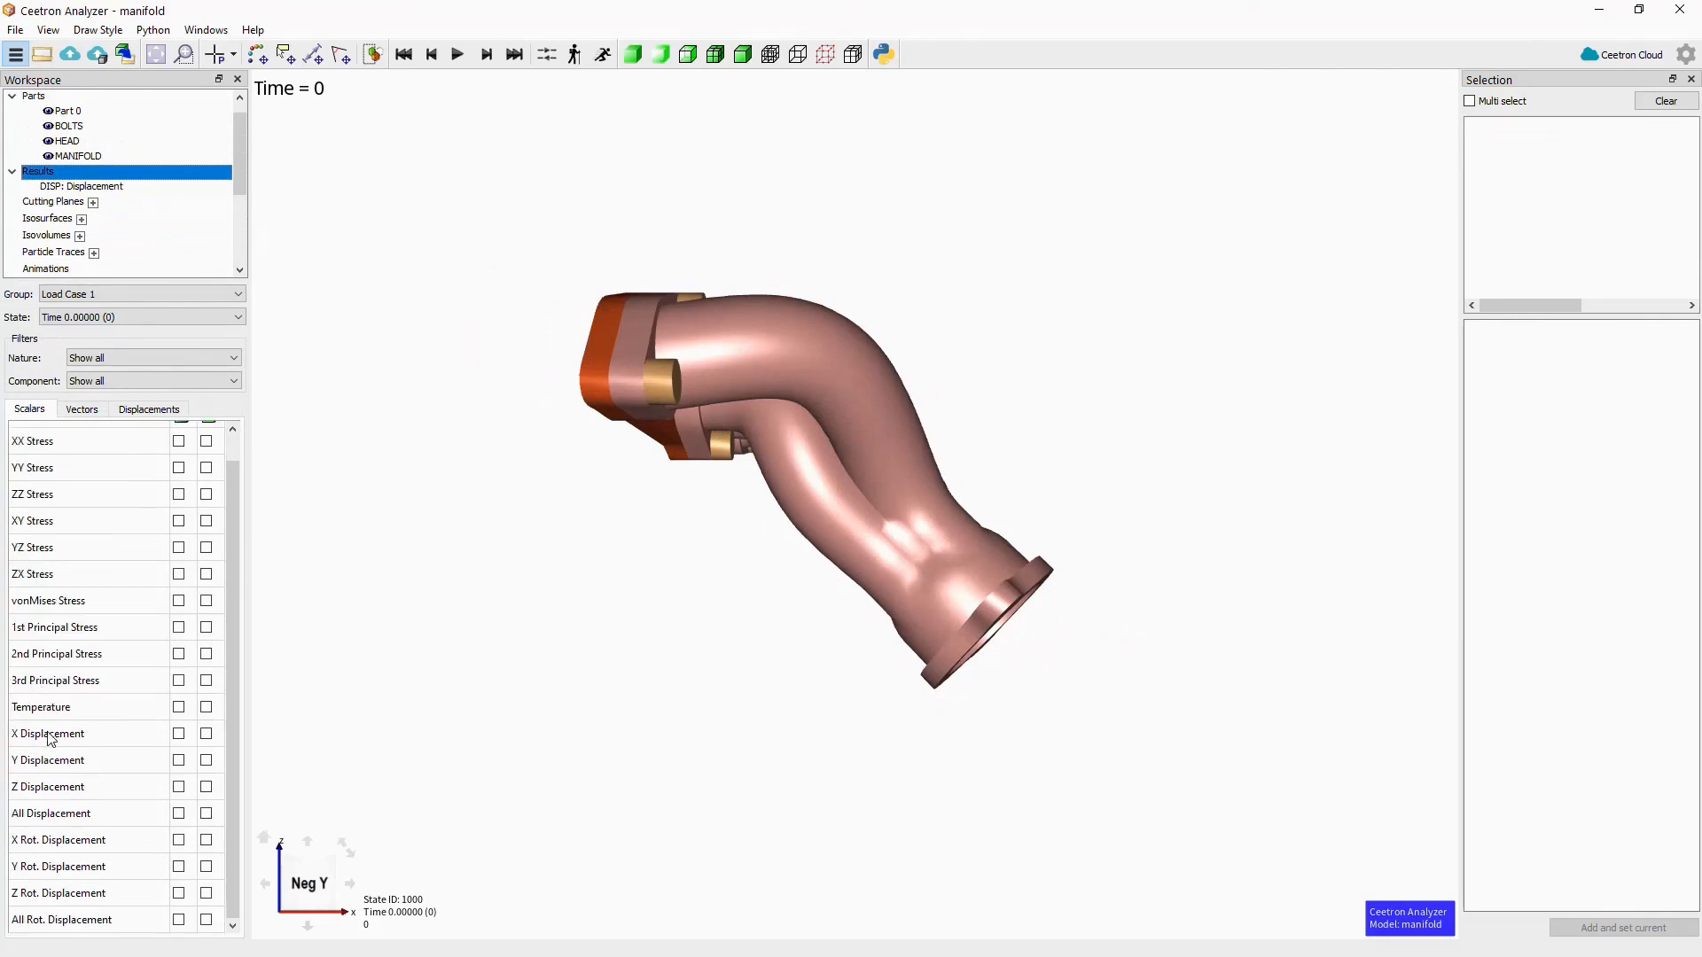
pyautogui.click(179, 733)
pyautogui.moveTo(783, 546); pyautogui.dragTo(526, 567)
pyautogui.click(714, 54)
pyautogui.scroll(3, 688, 391)
# - Try state Time 1.00000 (1), and switch the result group to Load Case 3
pyautogui.click(142, 317)
pyautogui.click(133, 345)
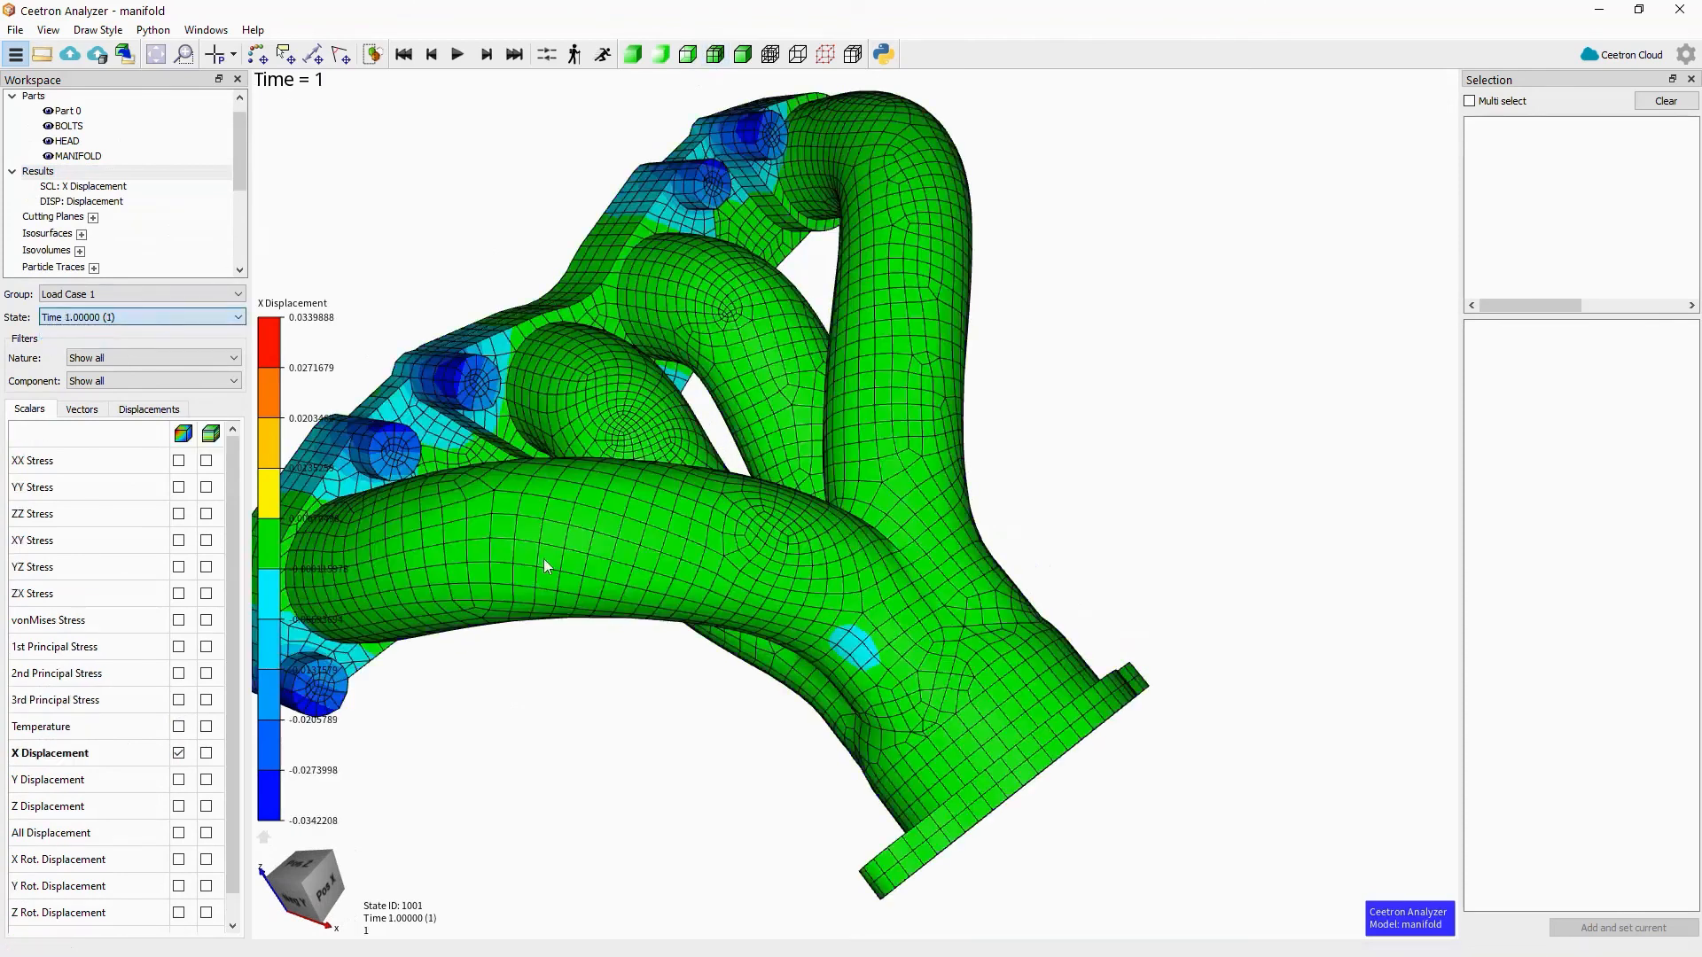
pyautogui.moveTo(759, 551); pyautogui.dragTo(714, 691)
pyautogui.click(120, 295)
pyautogui.click(97, 308)
pyautogui.moveTo(1012, 554); pyautogui.dragTo(692, 491)
pyautogui.scroll(4, 948, 606)
pyautogui.moveTo(1105, 549); pyautogui.dragTo(816, 558)
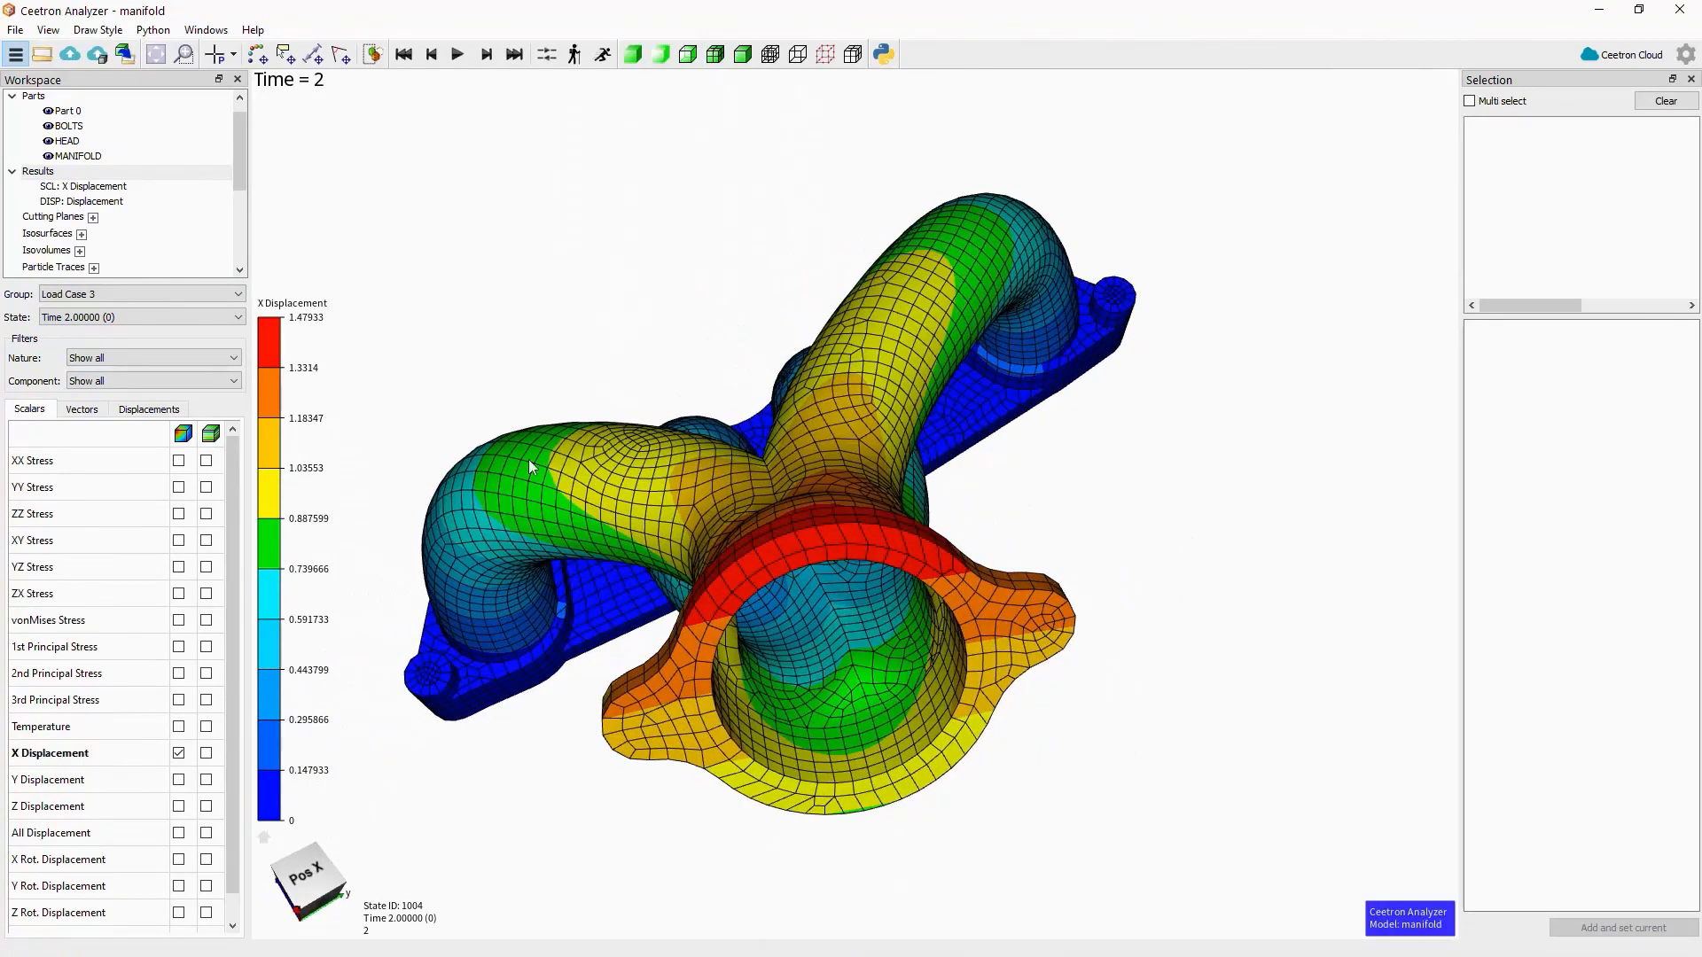
# - Add a situation capturing the current X Displacement view and save it under the name "_displacement_look"
pyautogui.click(13, 172)
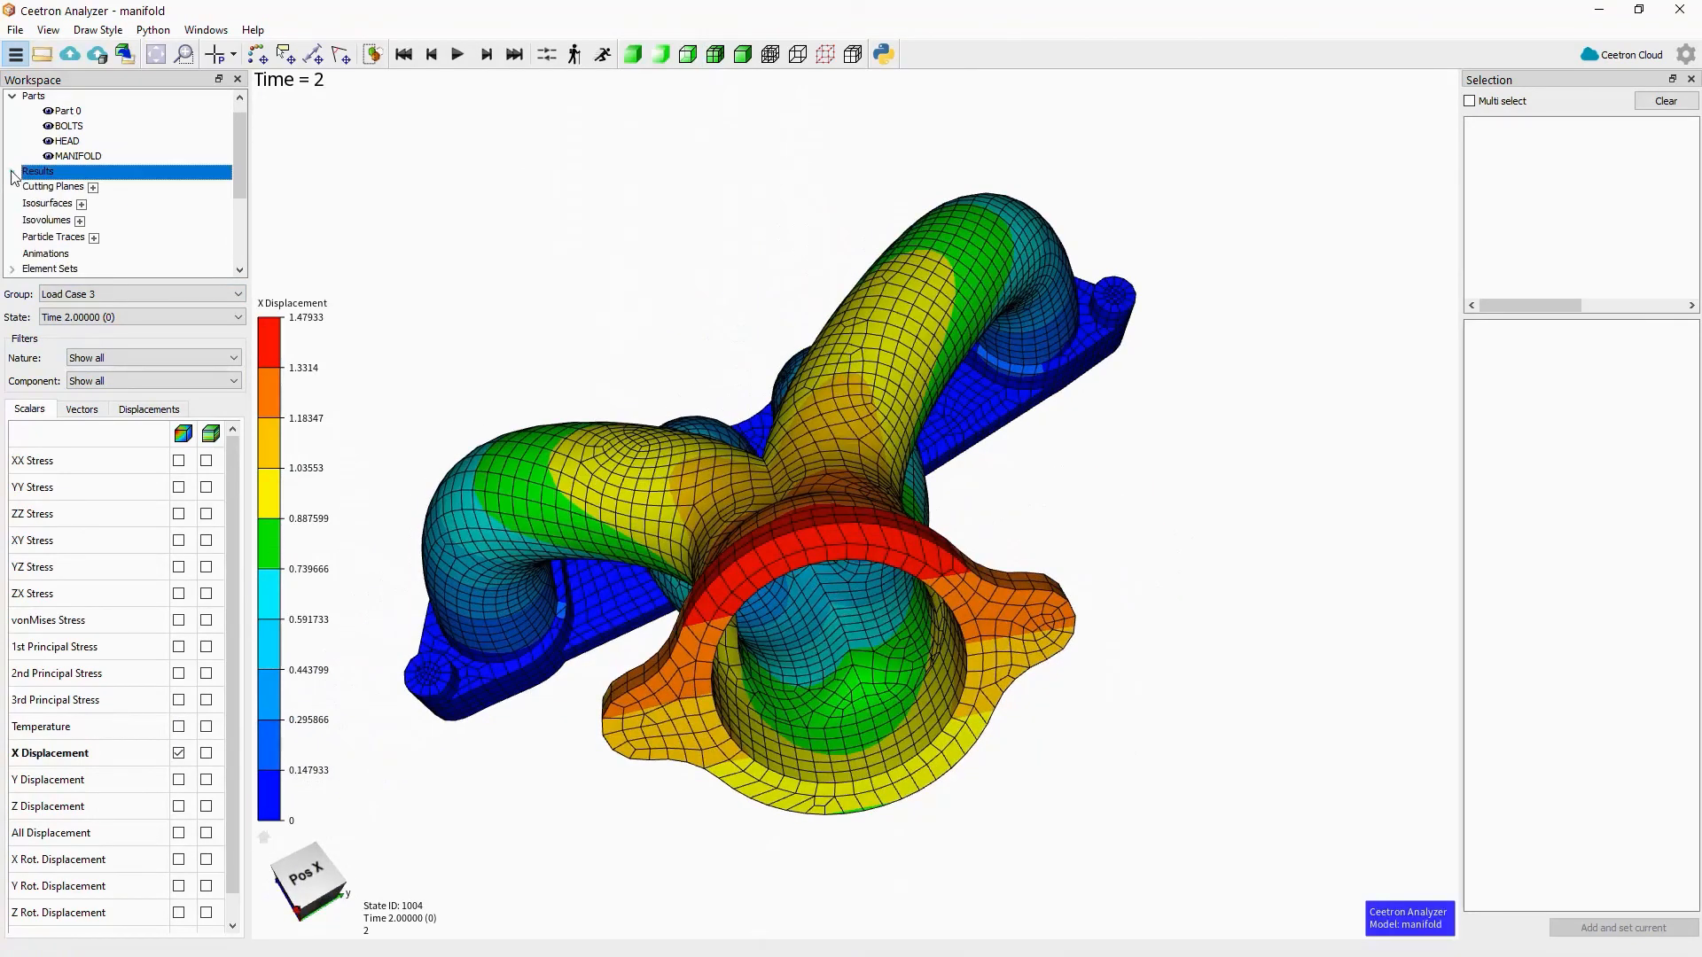
pyautogui.scroll(-3, 14, 188)
pyautogui.click(46, 195)
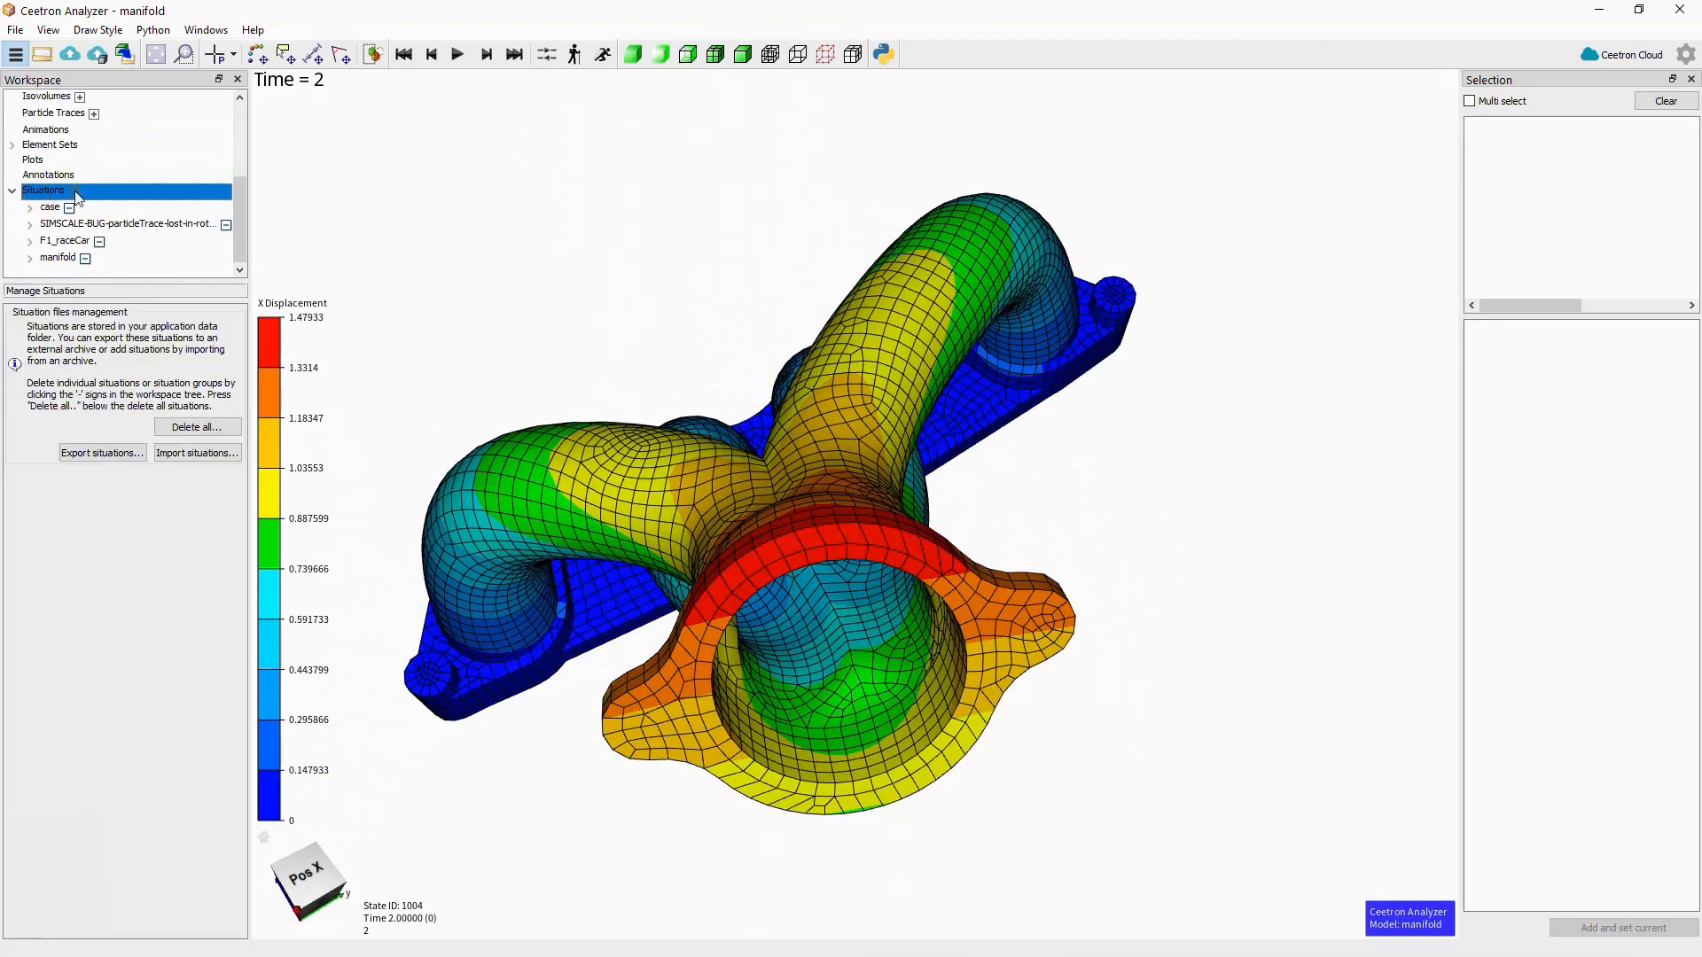
pyautogui.click(75, 191)
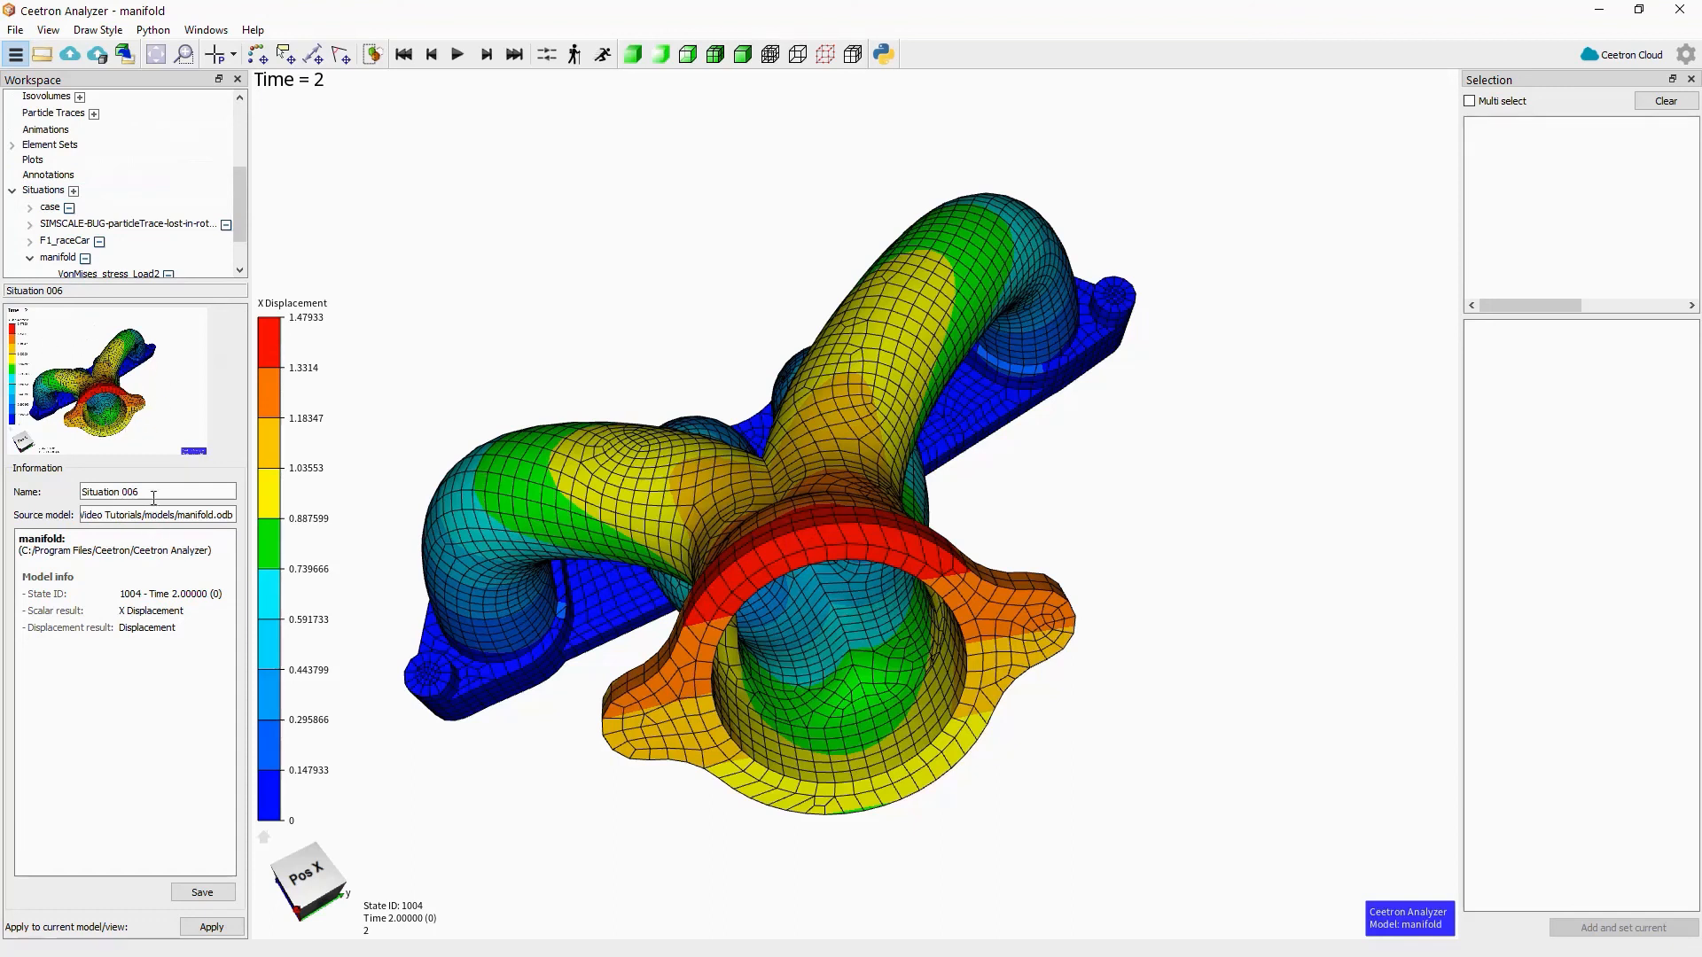
pyautogui.moveTo(152, 492); pyautogui.dragTo(40, 492)
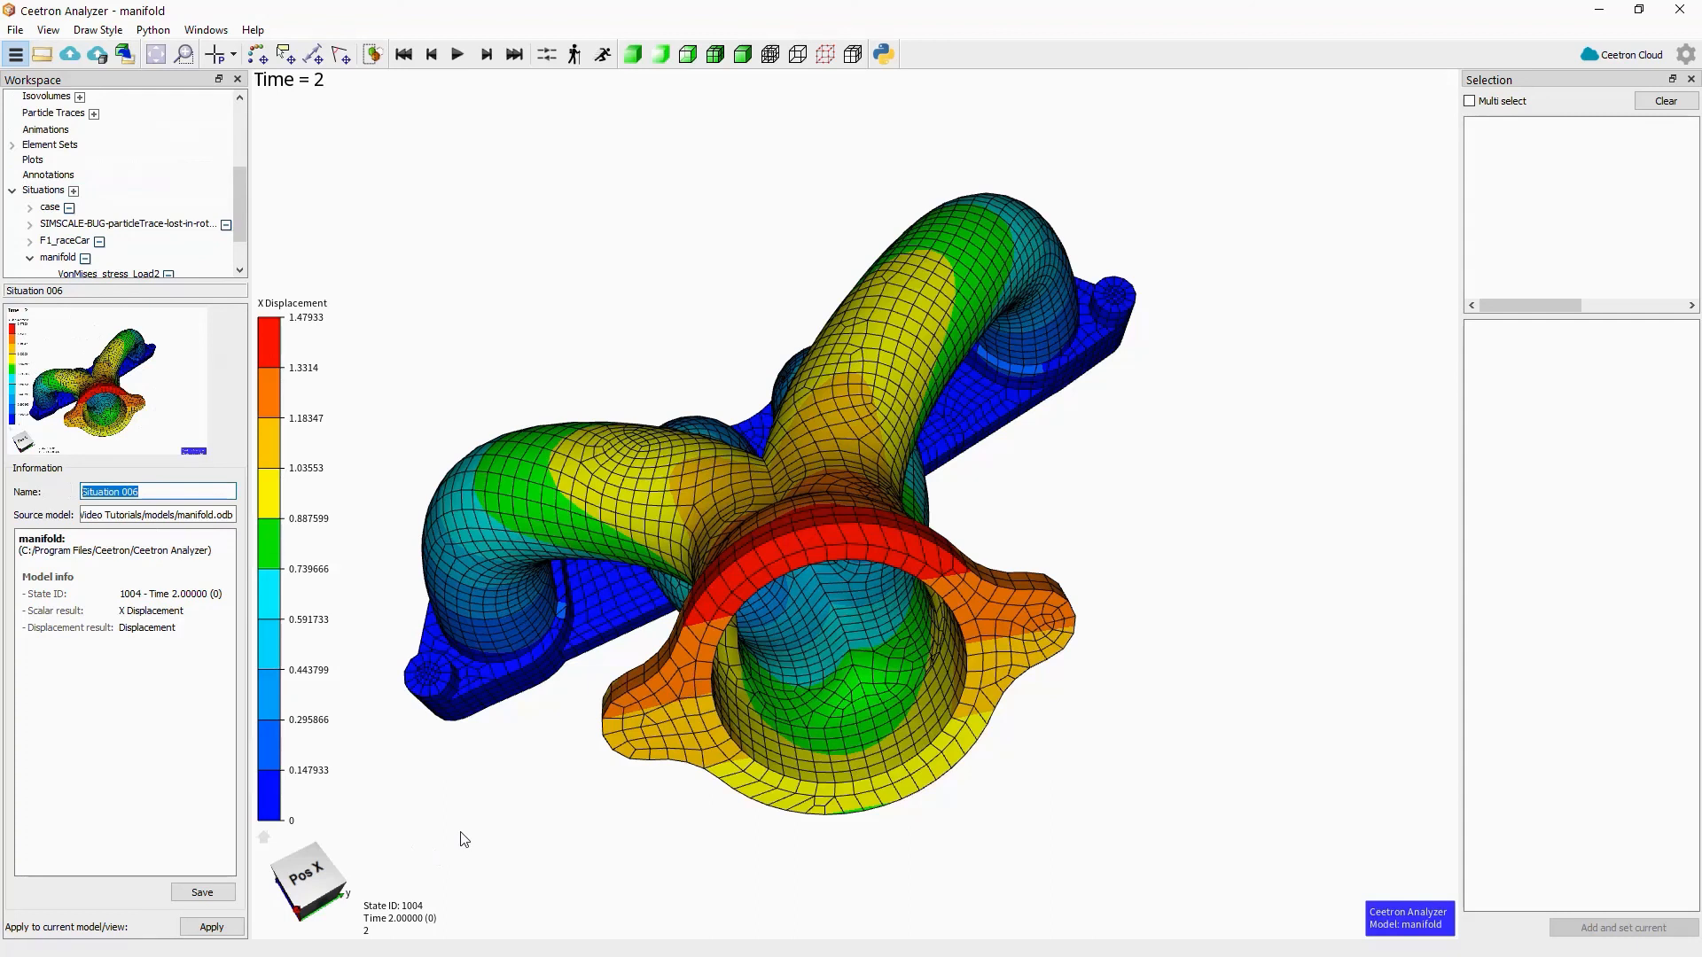
pyautogui.press('BackSpace')
pyautogui.write('_displacement_look')
pyautogui.click(200, 897)
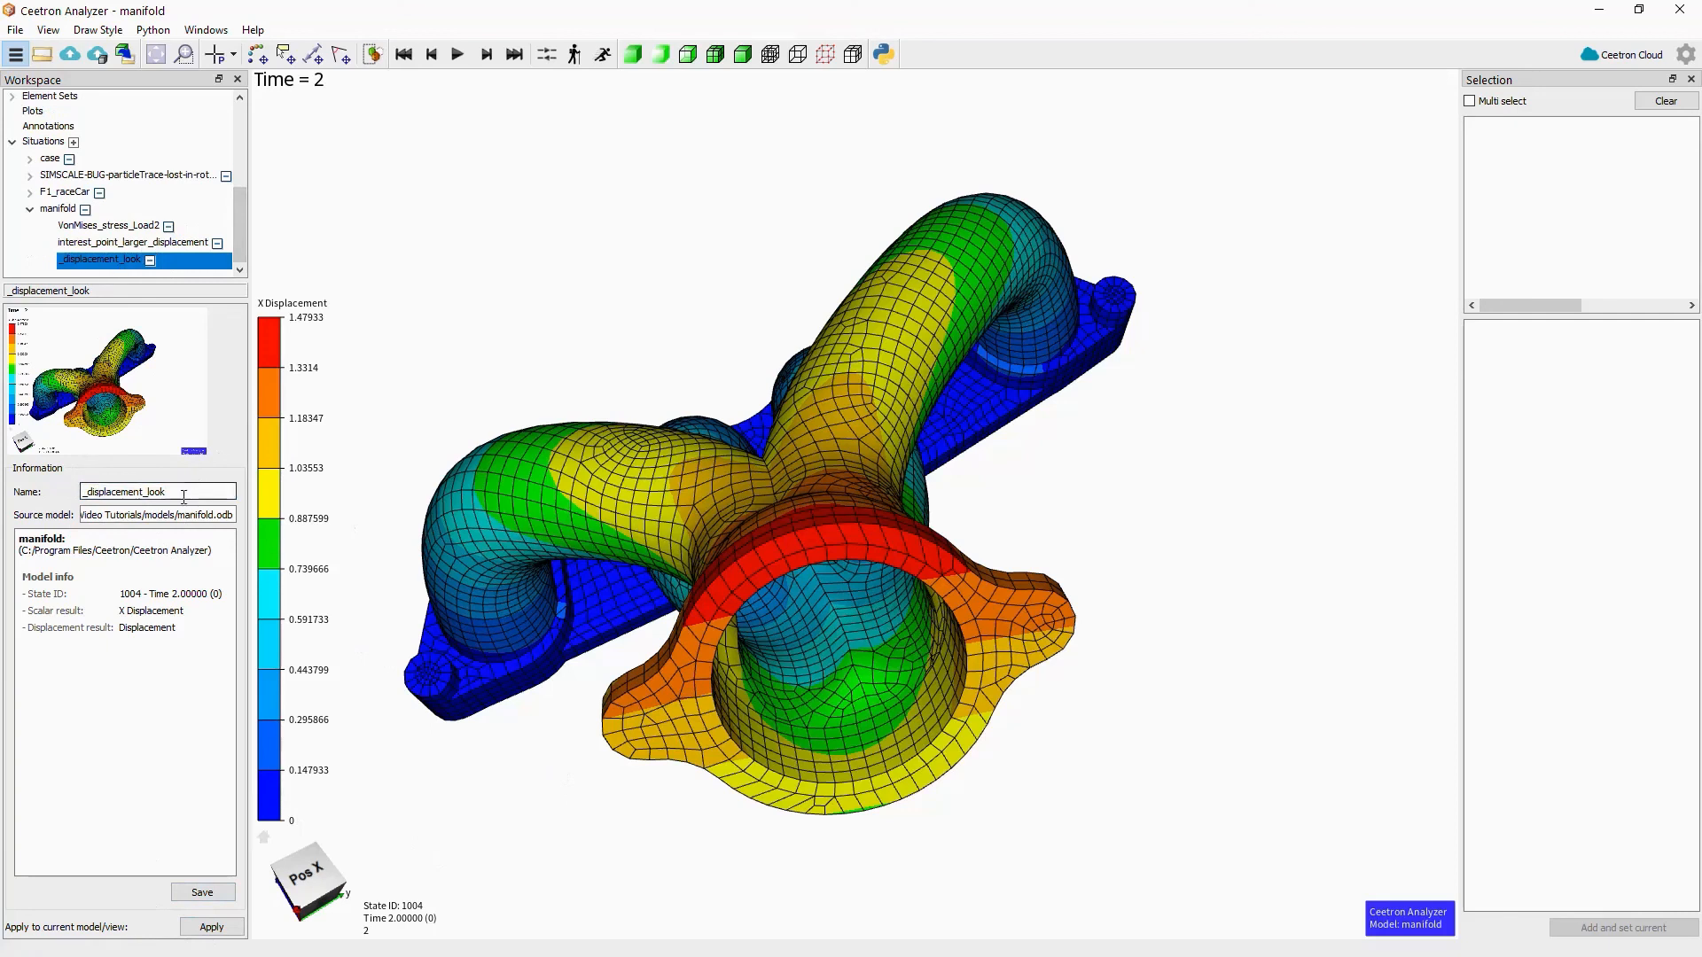
# - Close the current manifold model and reopen it from file
pyautogui.moveTo(646, 359); pyautogui.dragTo(248, 190)
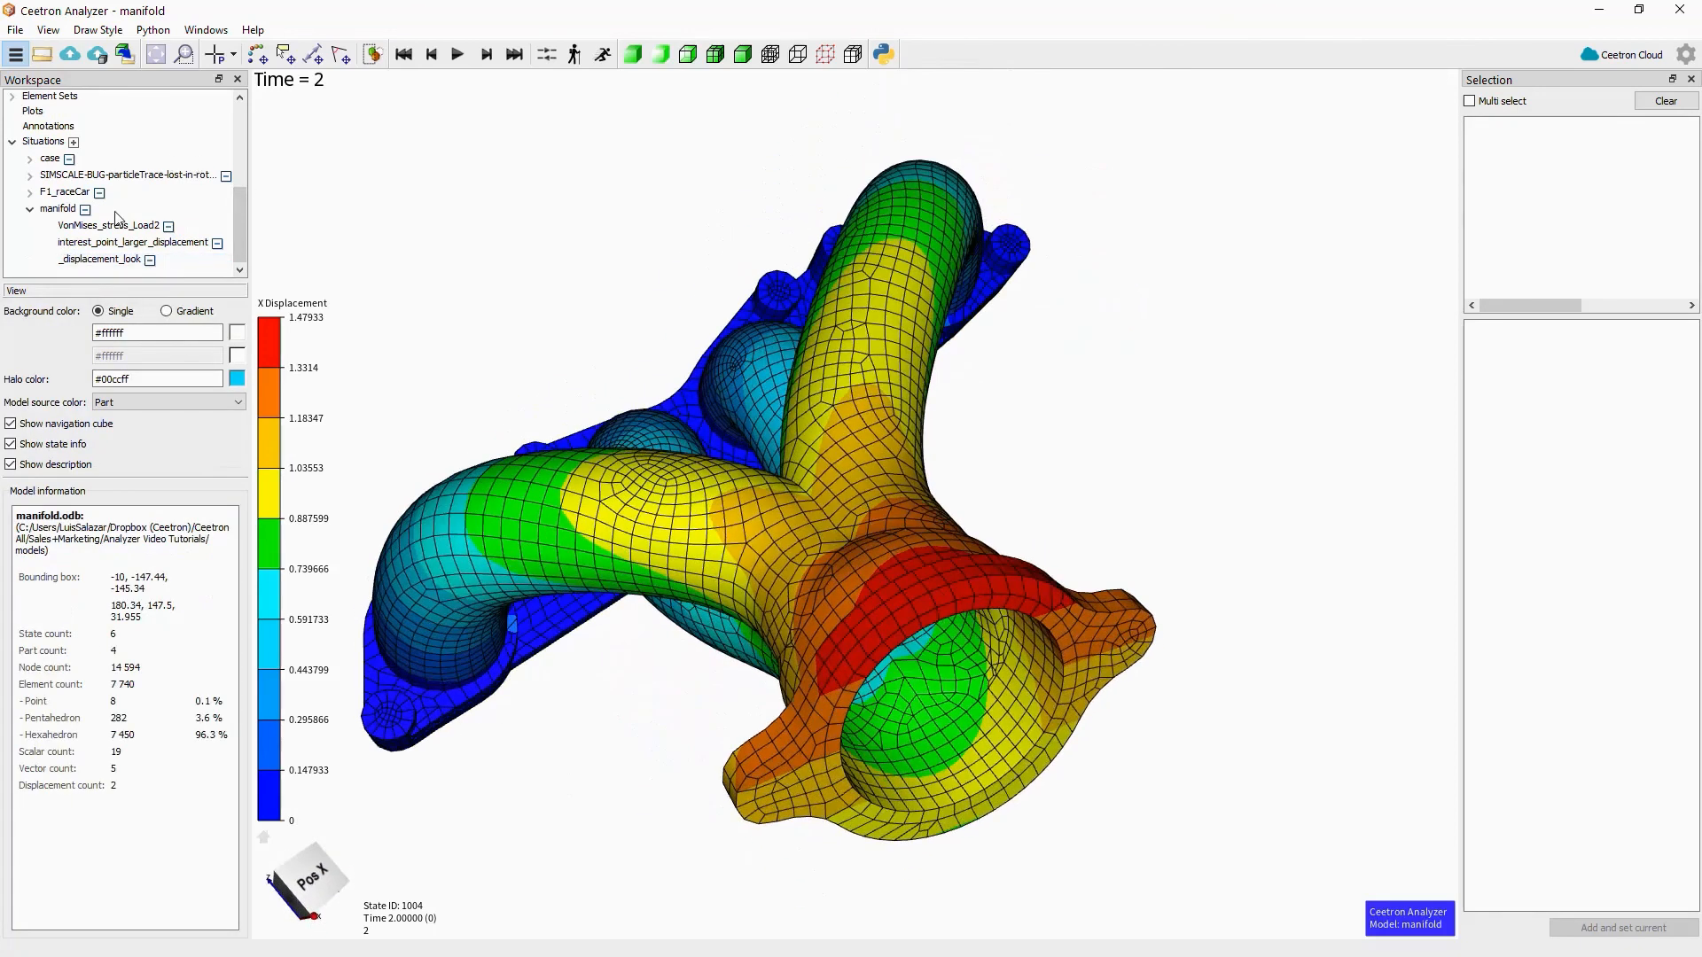
pyautogui.click(15, 30)
pyautogui.click(35, 138)
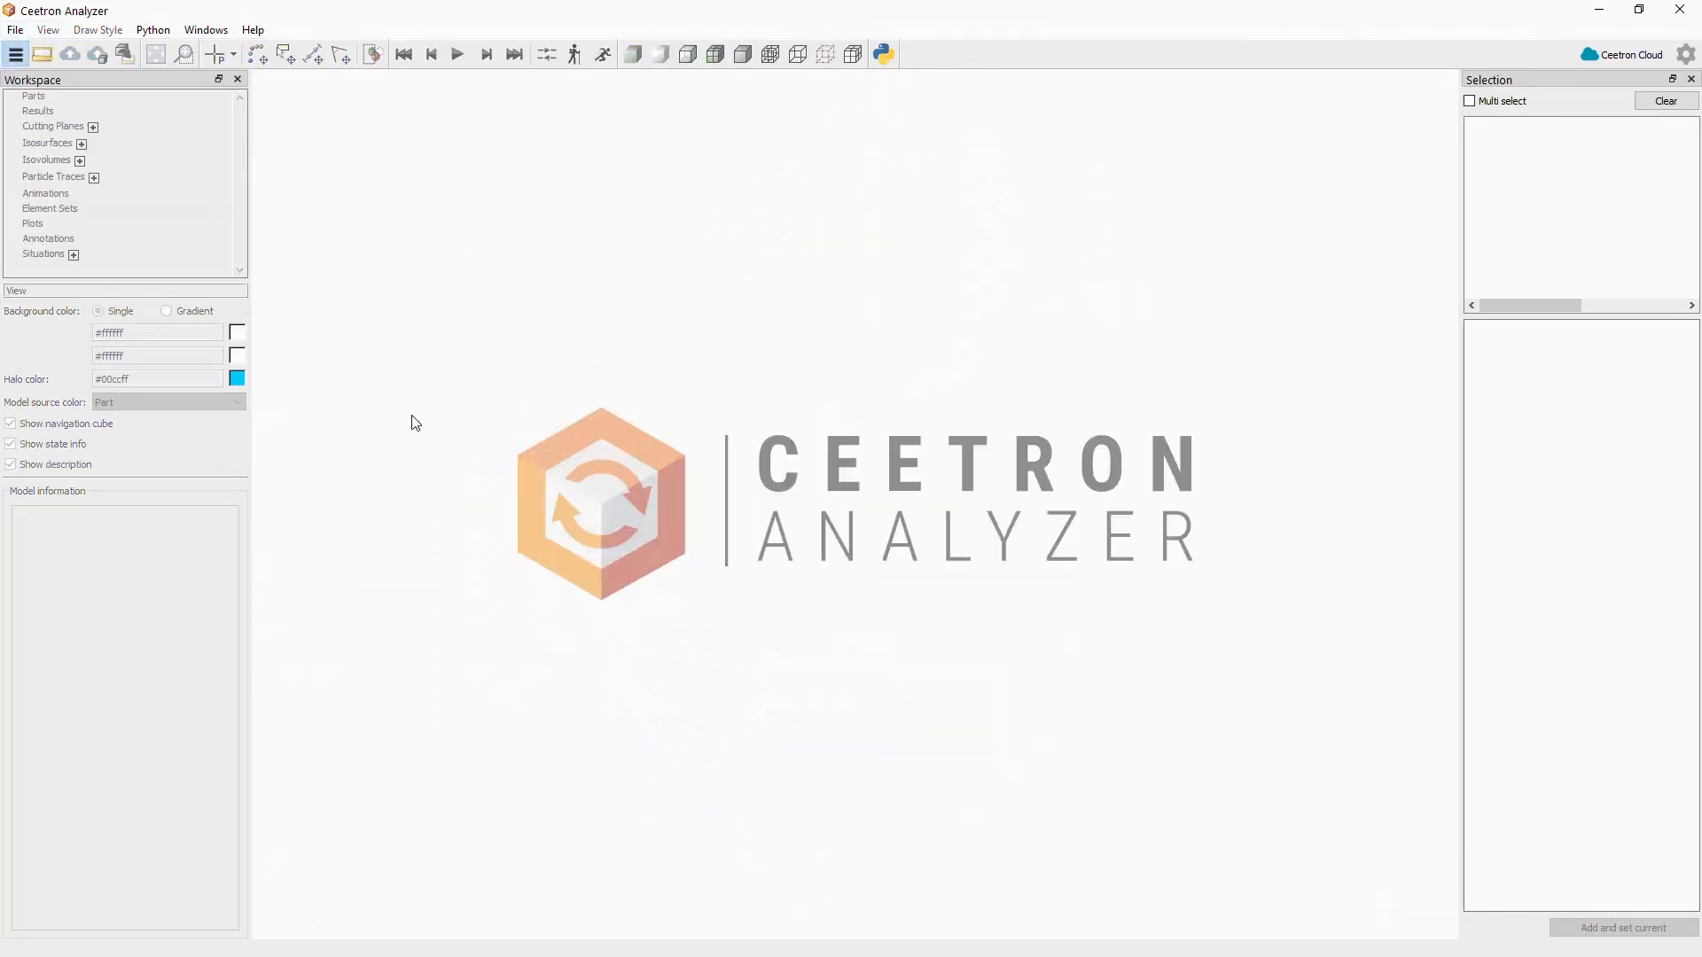
pyautogui.click(41, 55)
pyautogui.click(208, 147)
pyautogui.click(754, 526)
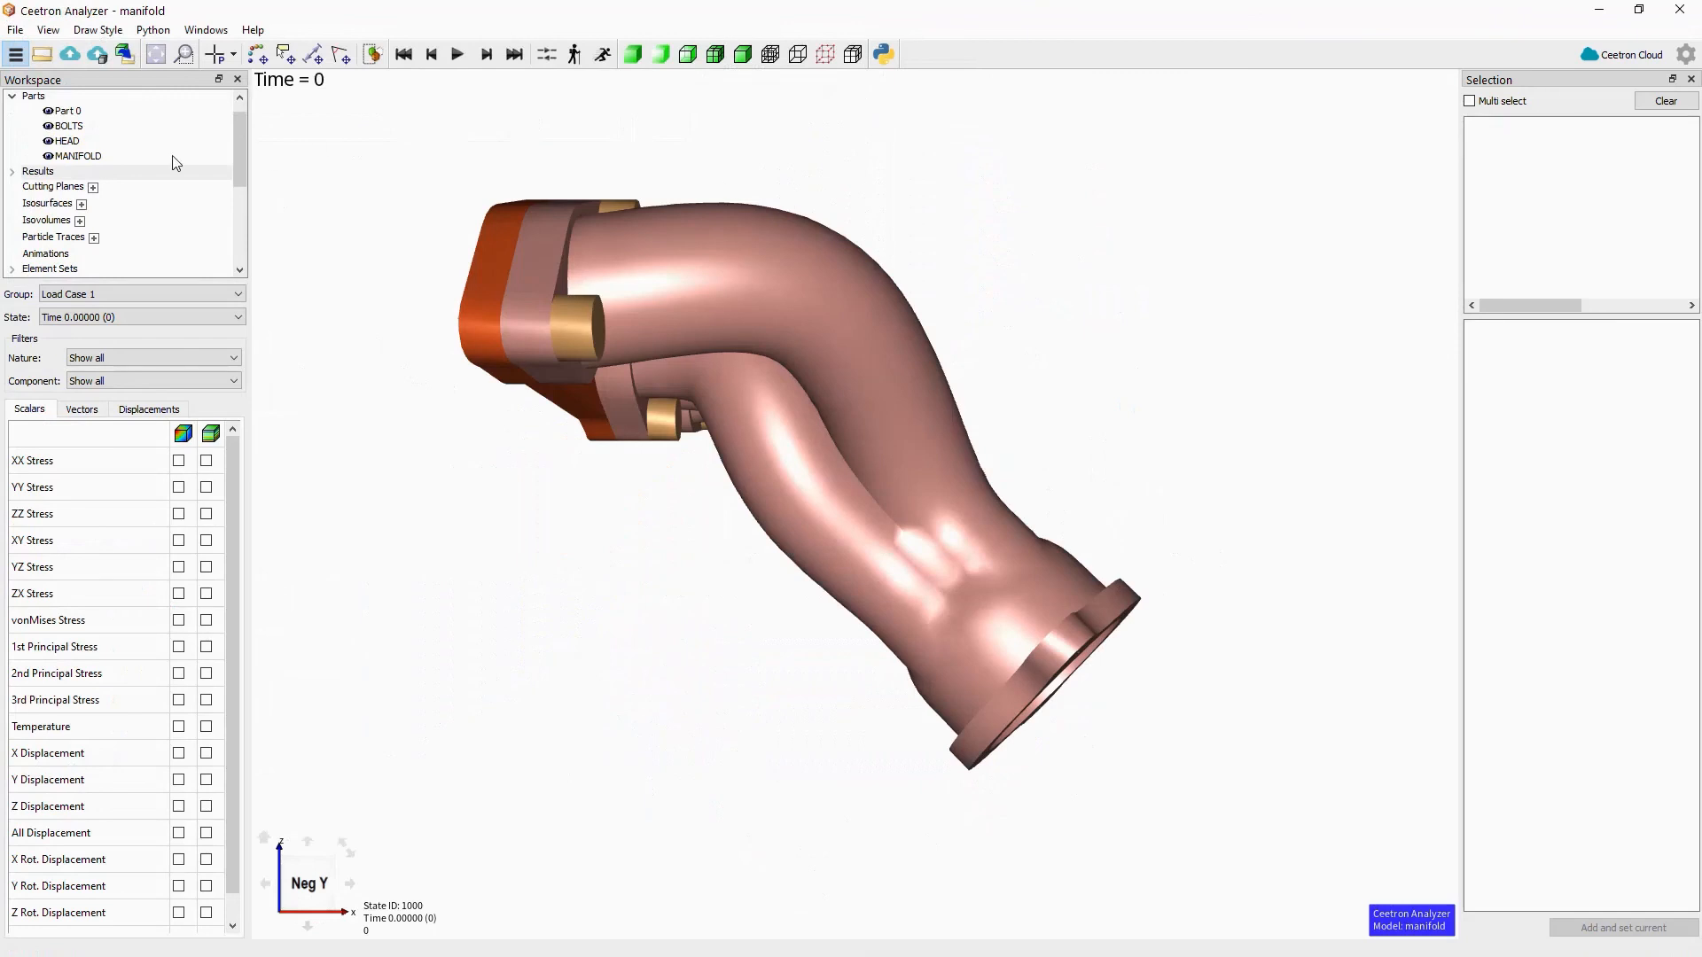
# - Apply the saved situation "_displacement_look" to the reopened manifold model
pyautogui.scroll(-4, 126, 176)
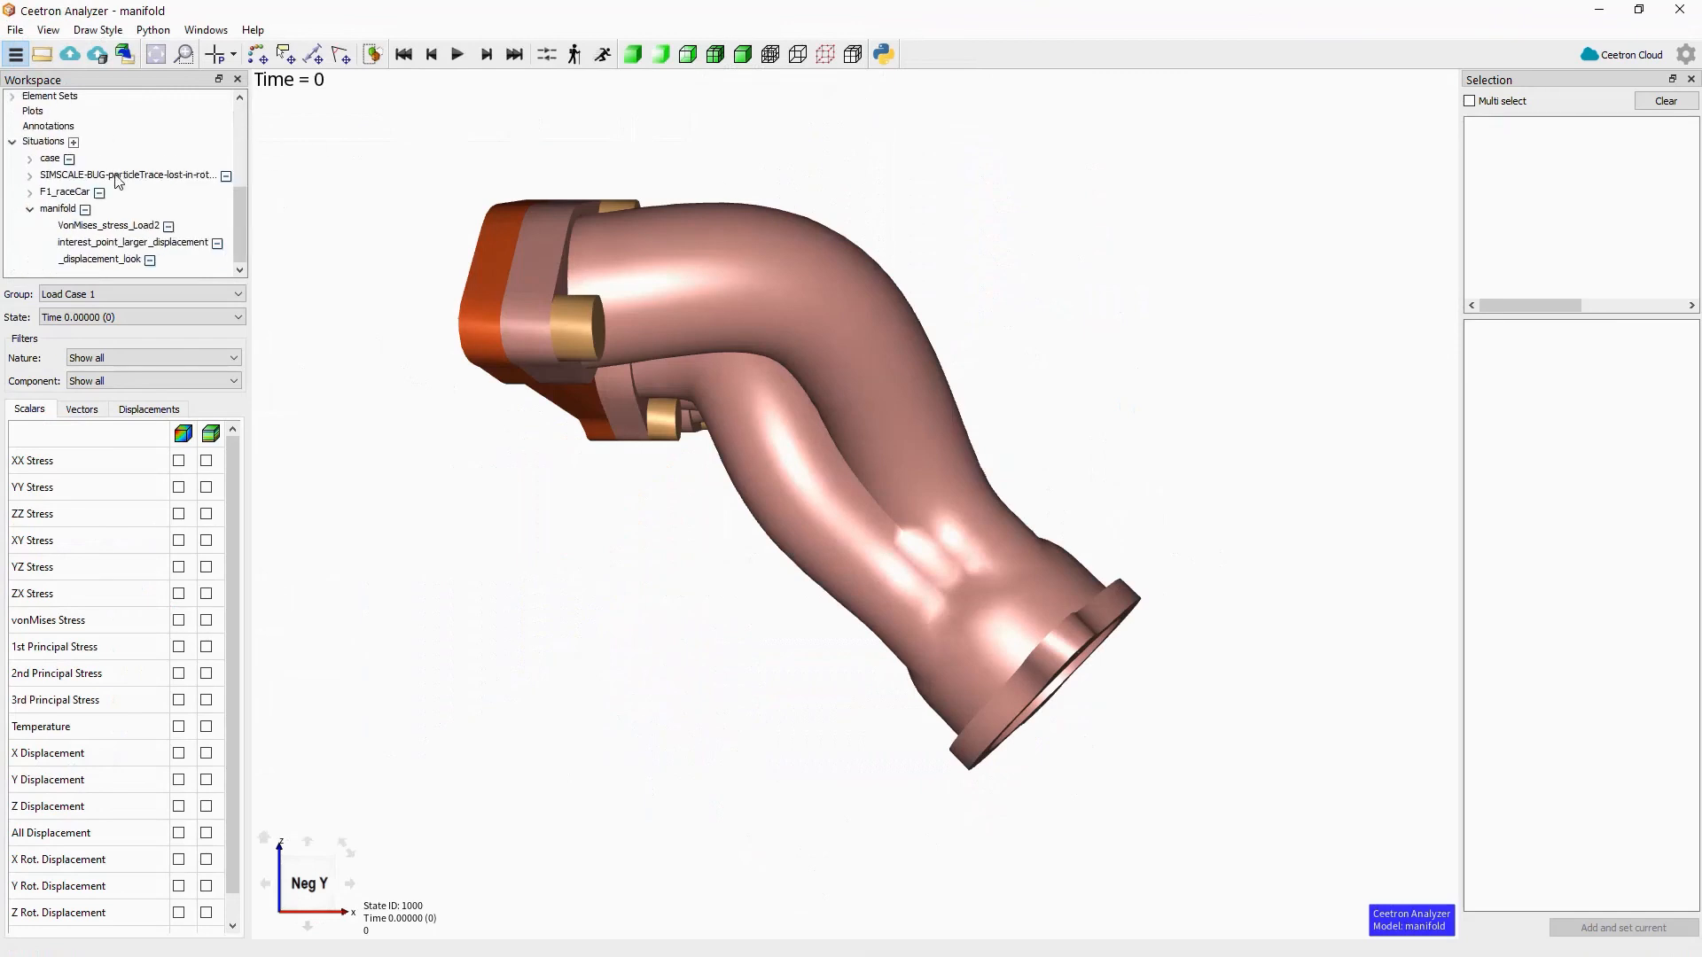
pyautogui.click(43, 209)
pyautogui.click(102, 260)
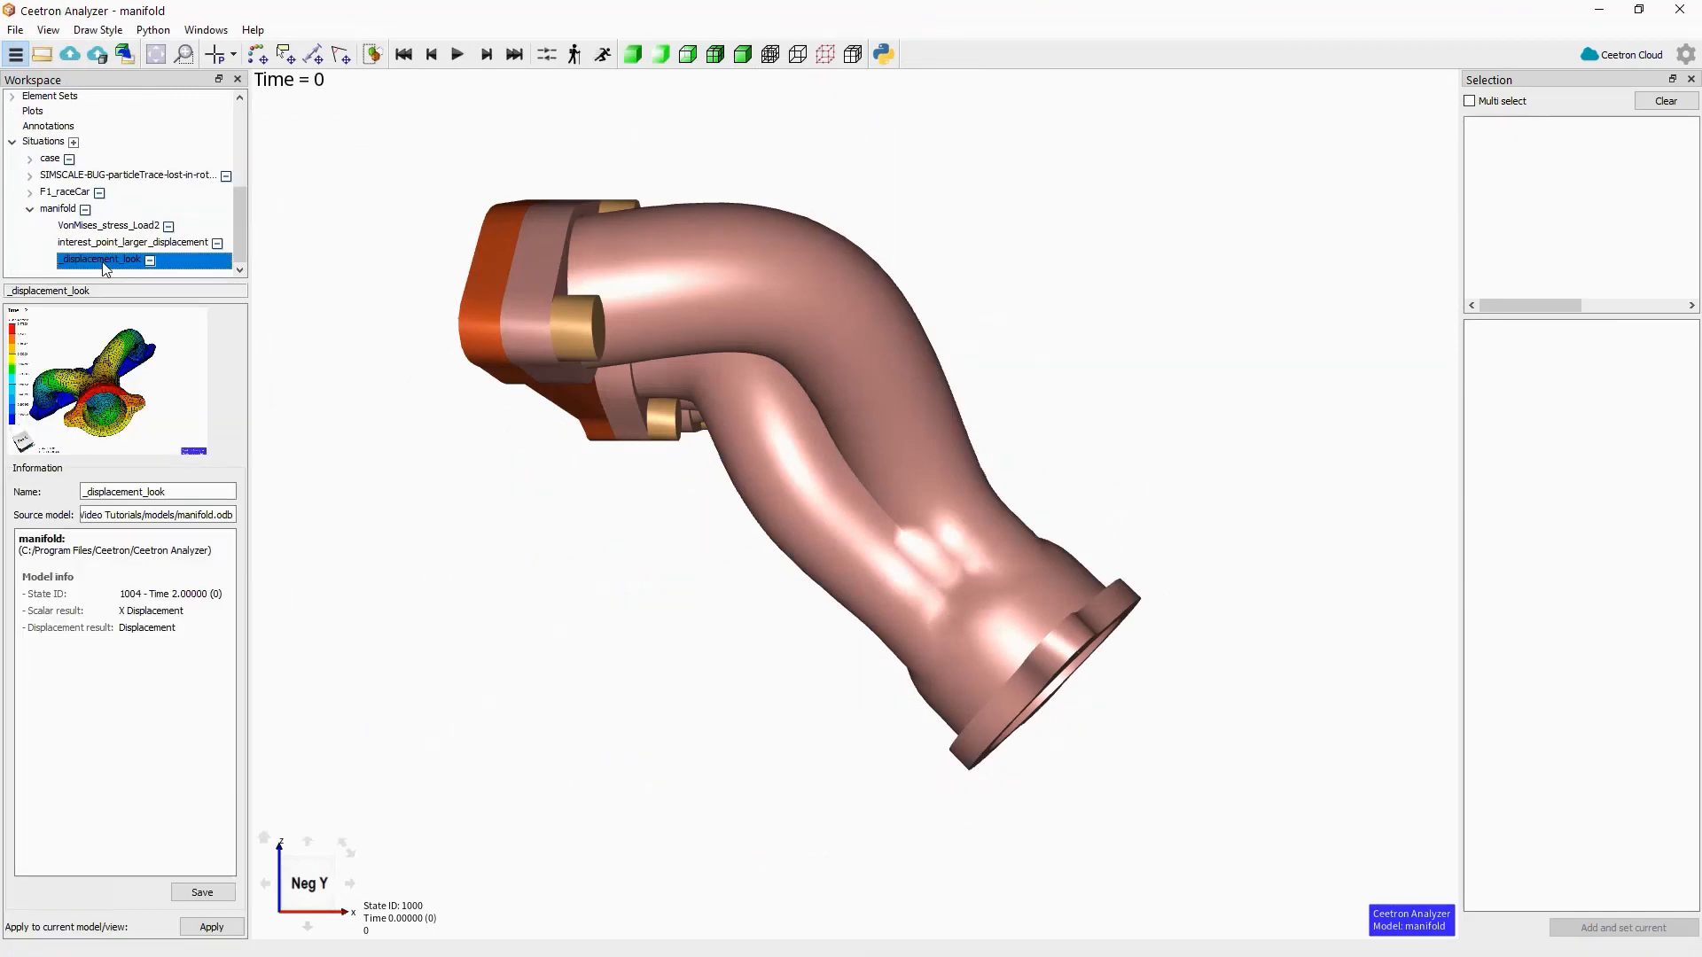
pyautogui.click(211, 927)
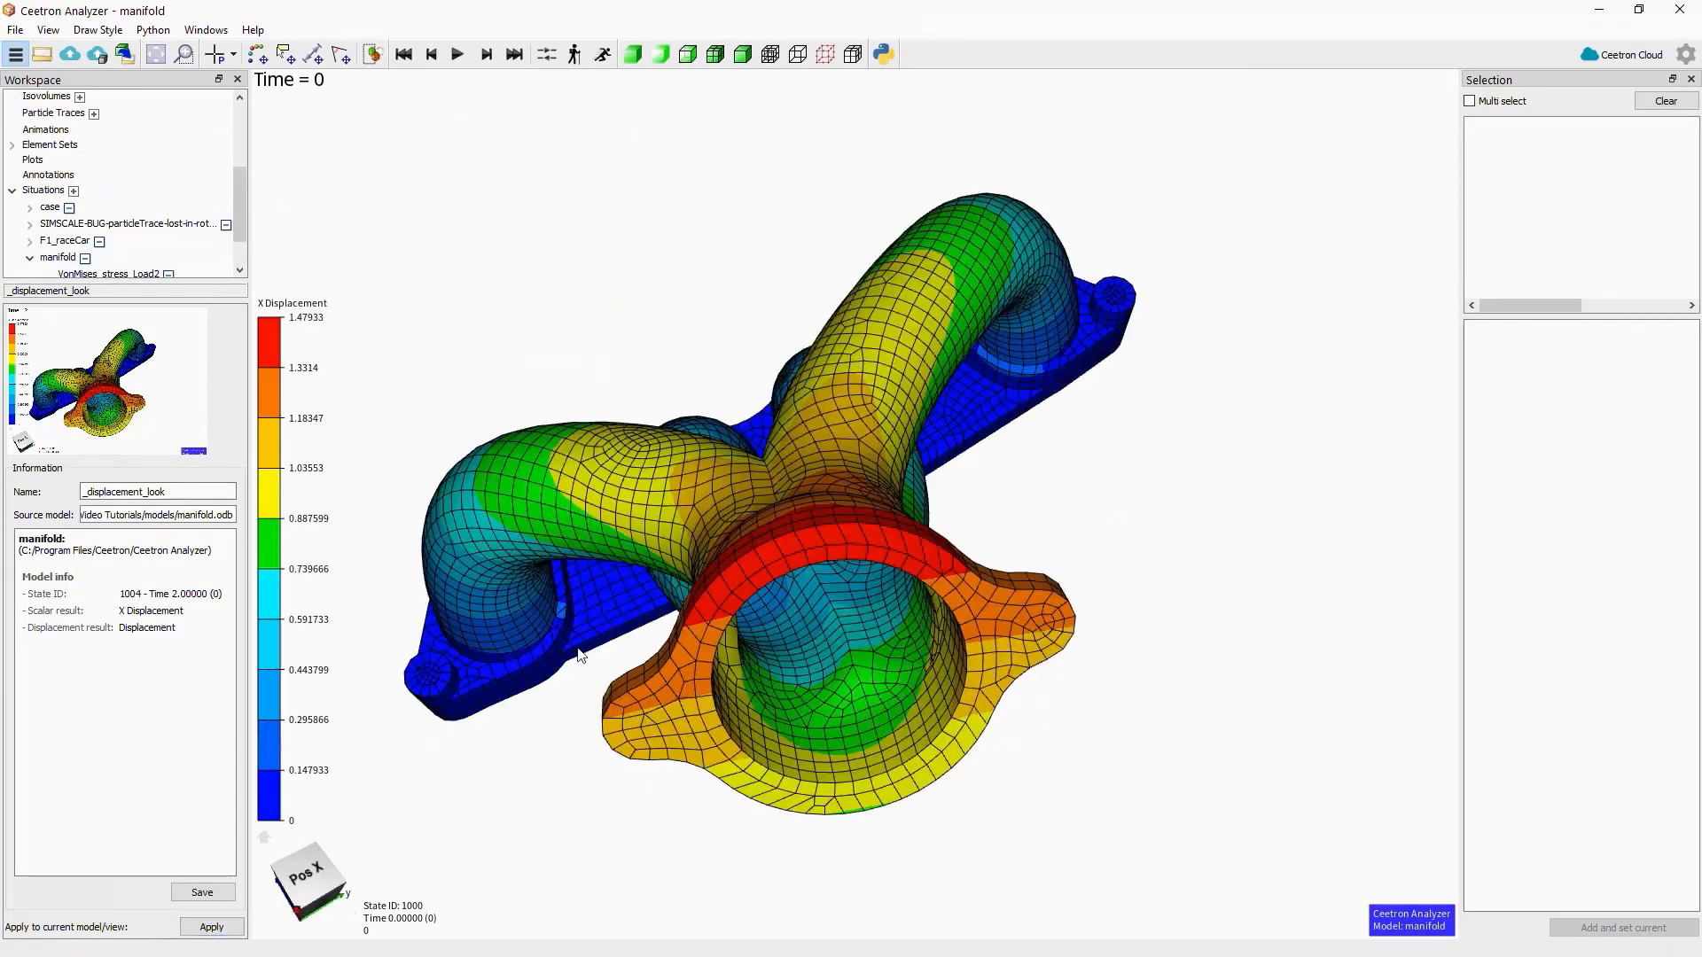
# - Apply the saved situation "VonMises_stress_Load2" to the manifold model
pyautogui.scroll(-1, 118, 253)
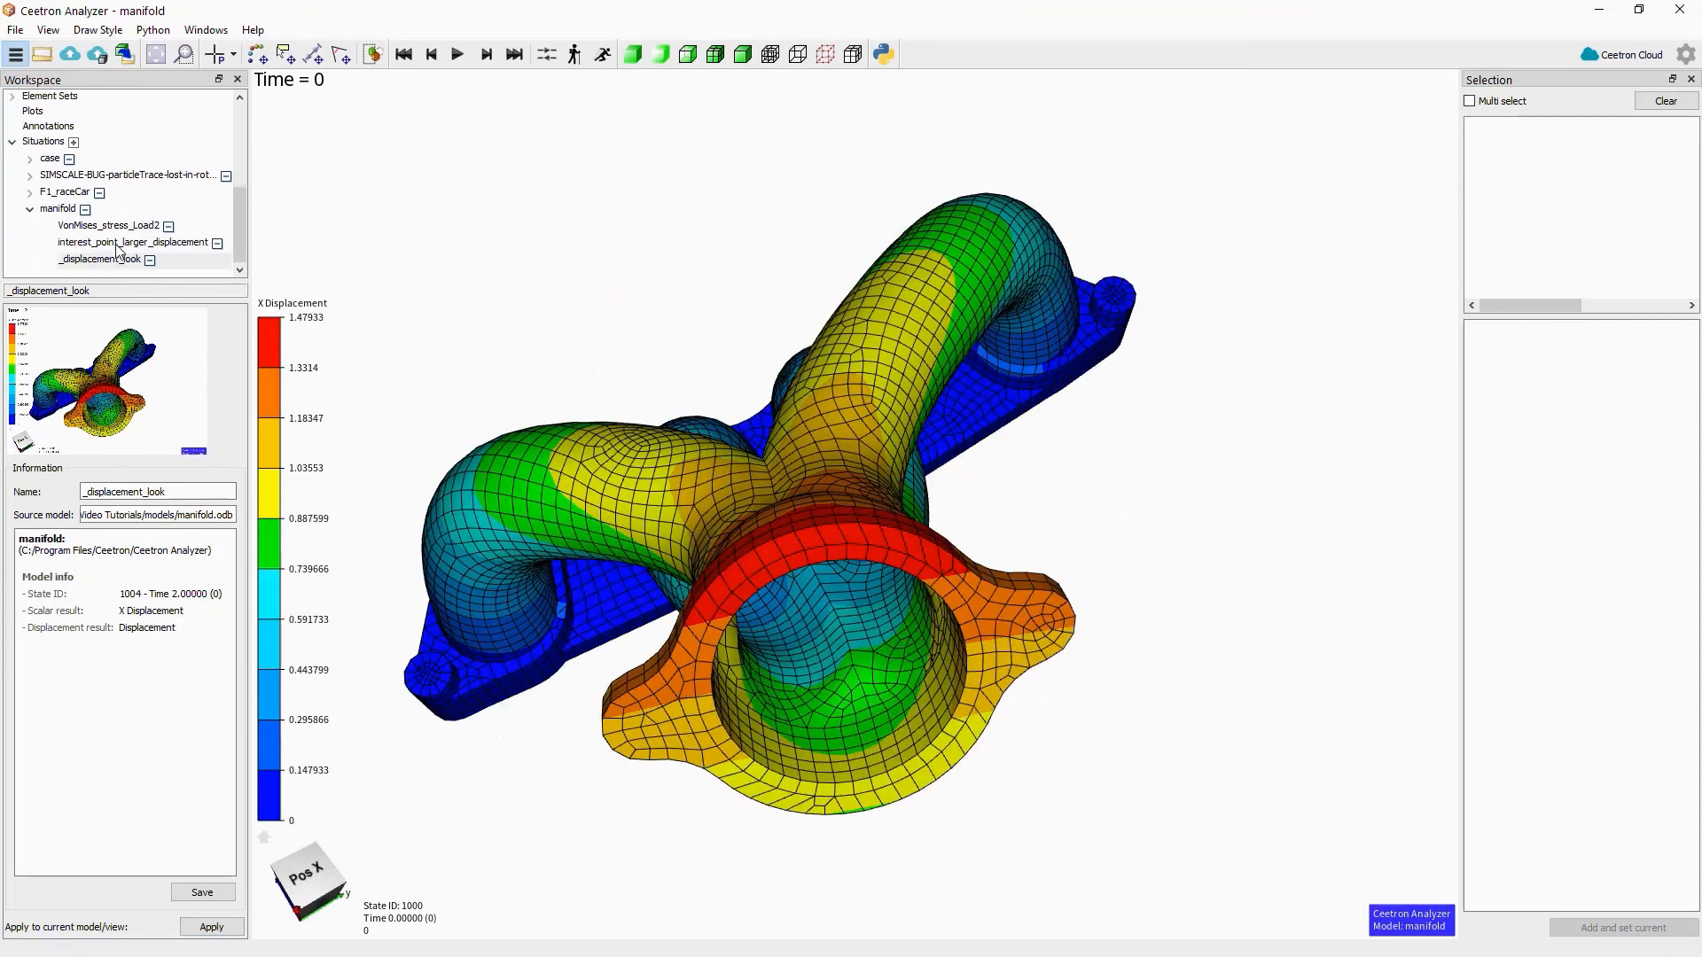
pyautogui.click(77, 226)
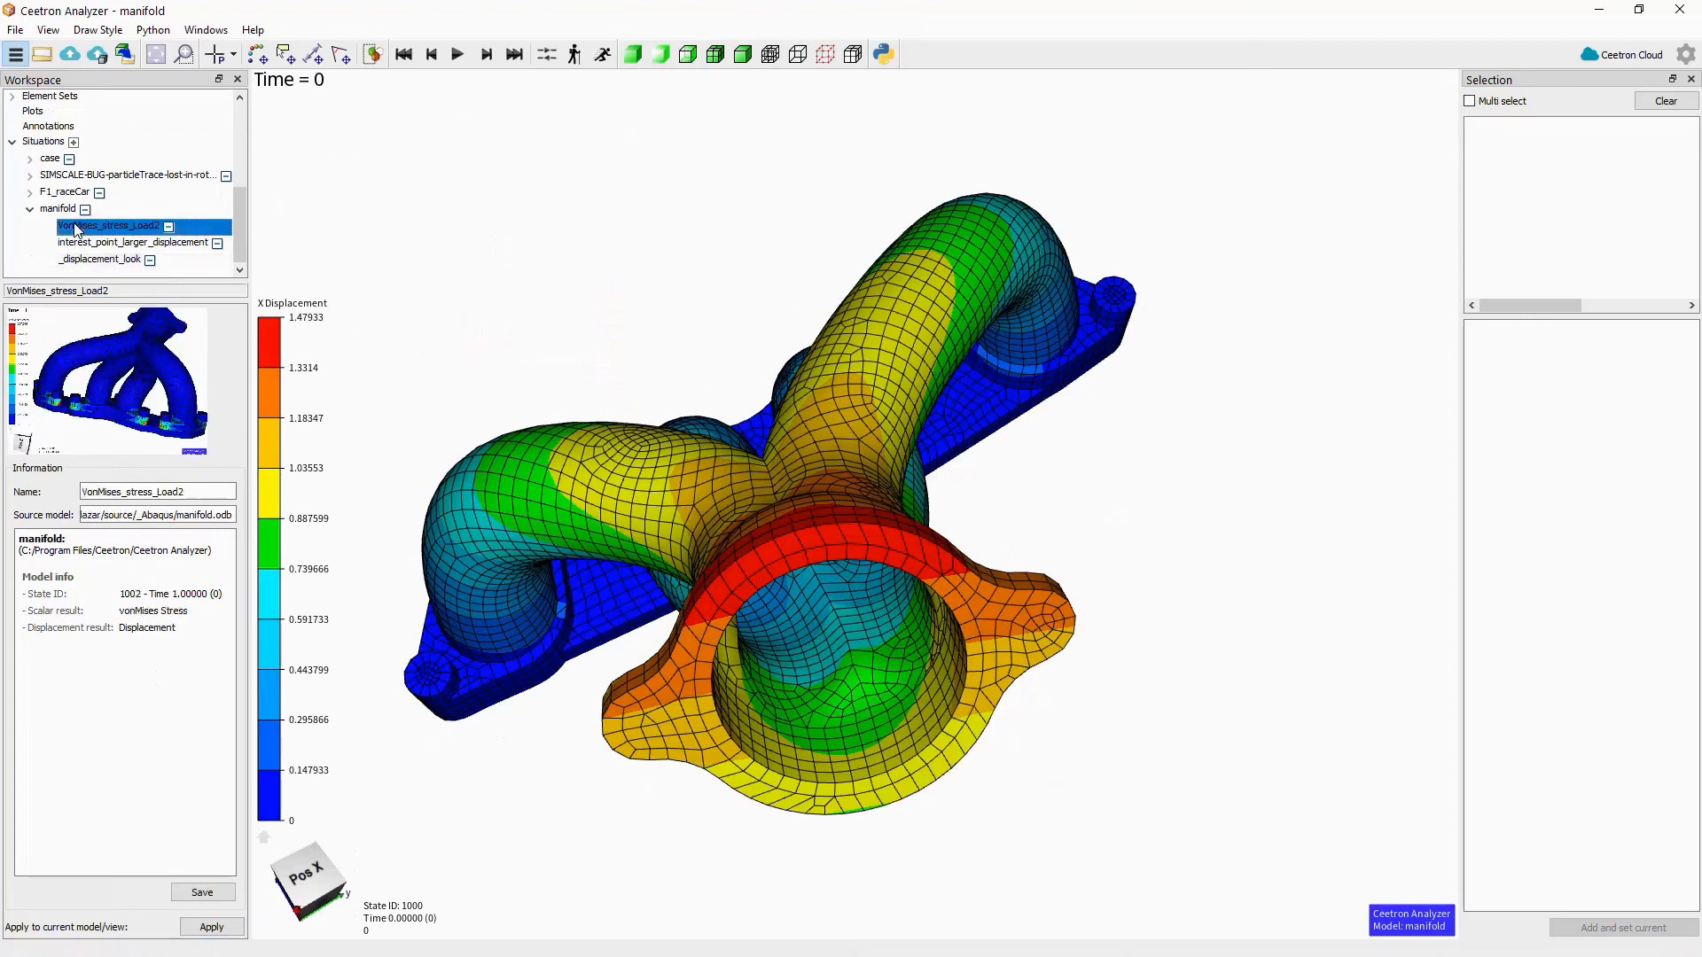
pyautogui.click(212, 927)
pyautogui.moveTo(1212, 571); pyautogui.dragTo(1112, 537, button='right')
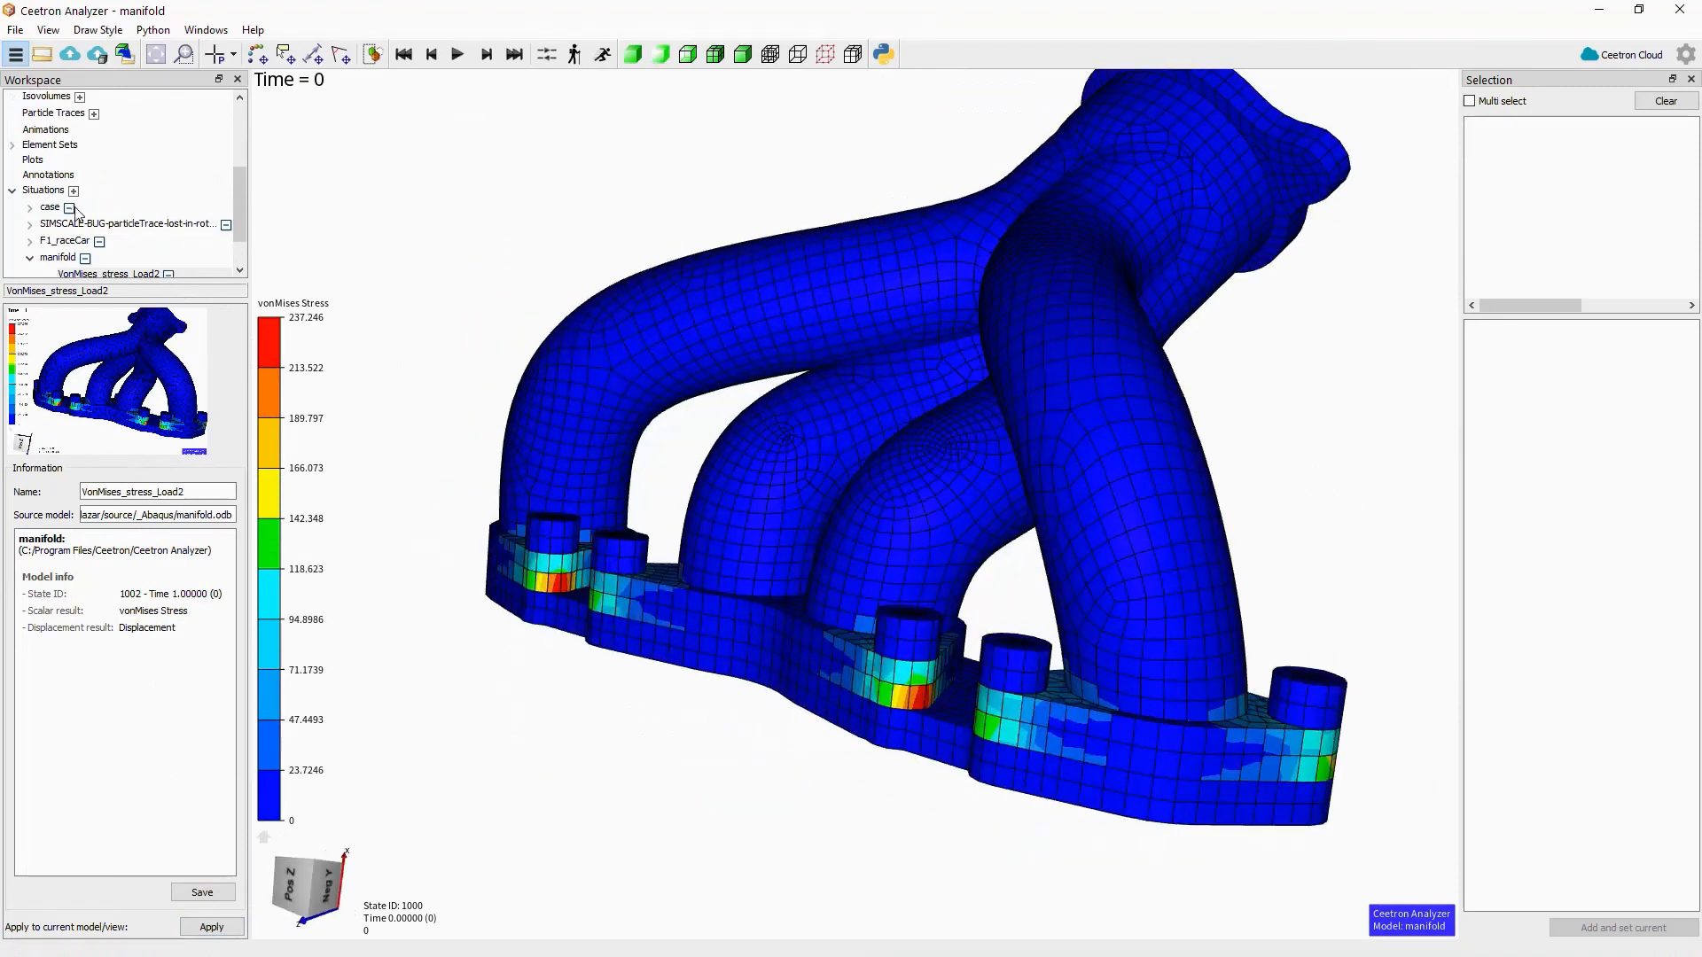
# - Apply the saved situation "interest_point_larger_displacement" to the manifold model
pyautogui.scroll(-1, 82, 226)
pyautogui.click(92, 245)
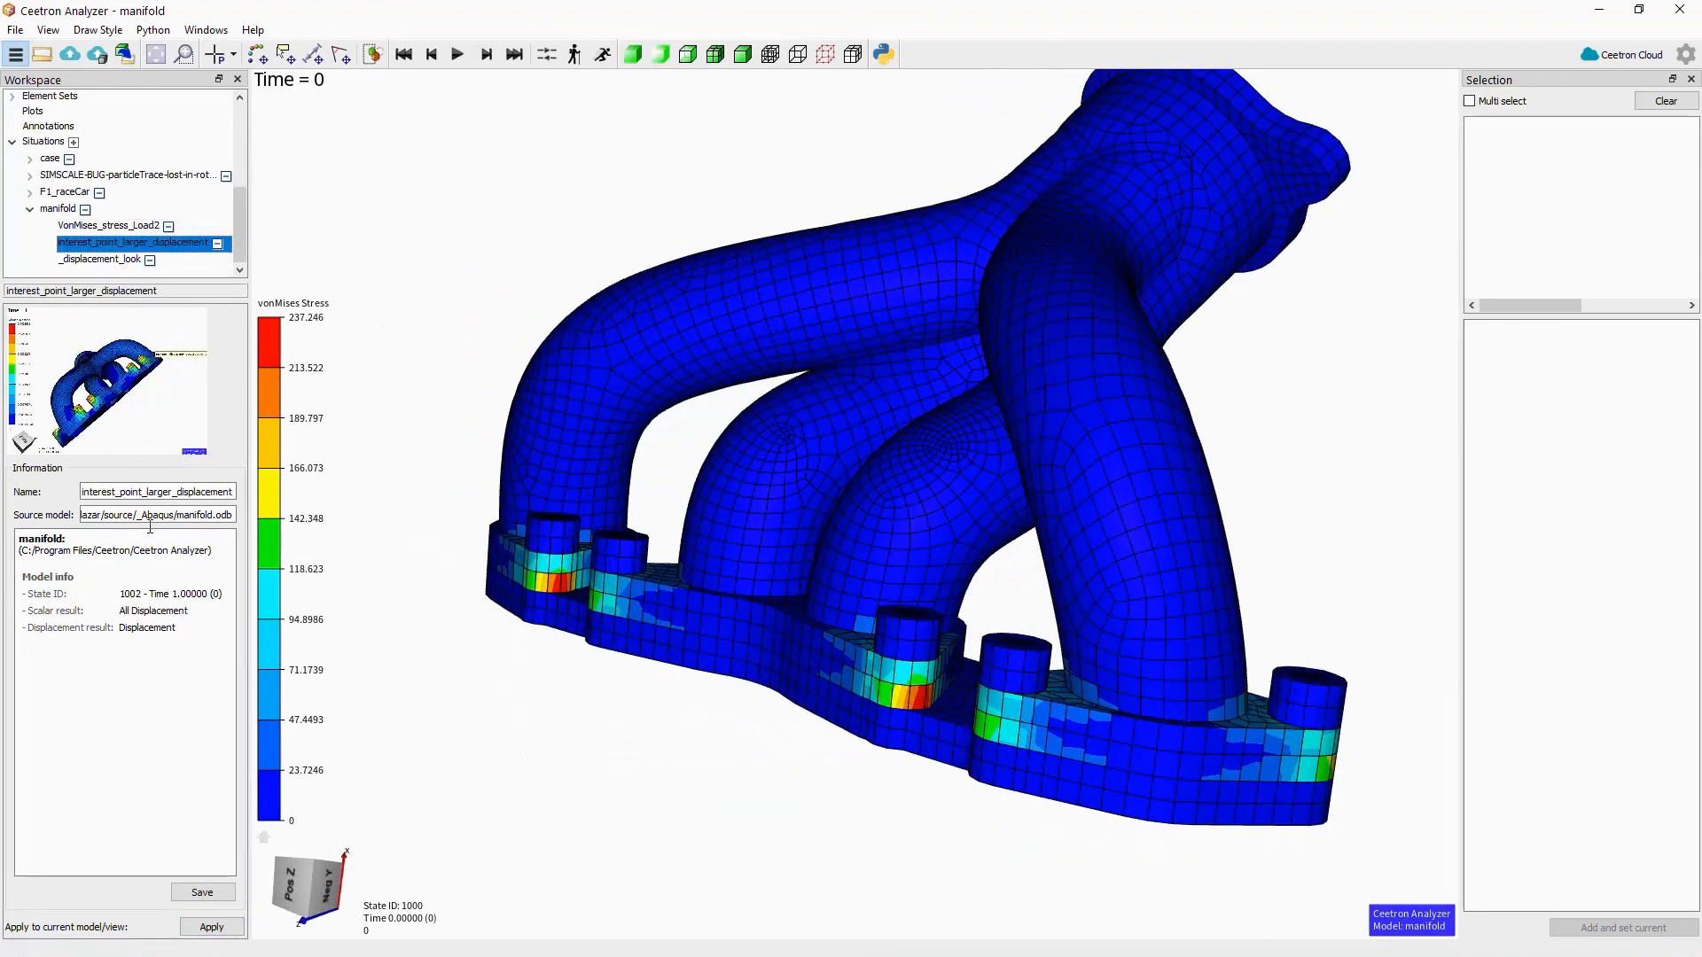
pyautogui.click(199, 927)
pyautogui.moveTo(1022, 429); pyautogui.dragTo(1045, 532, button='right')
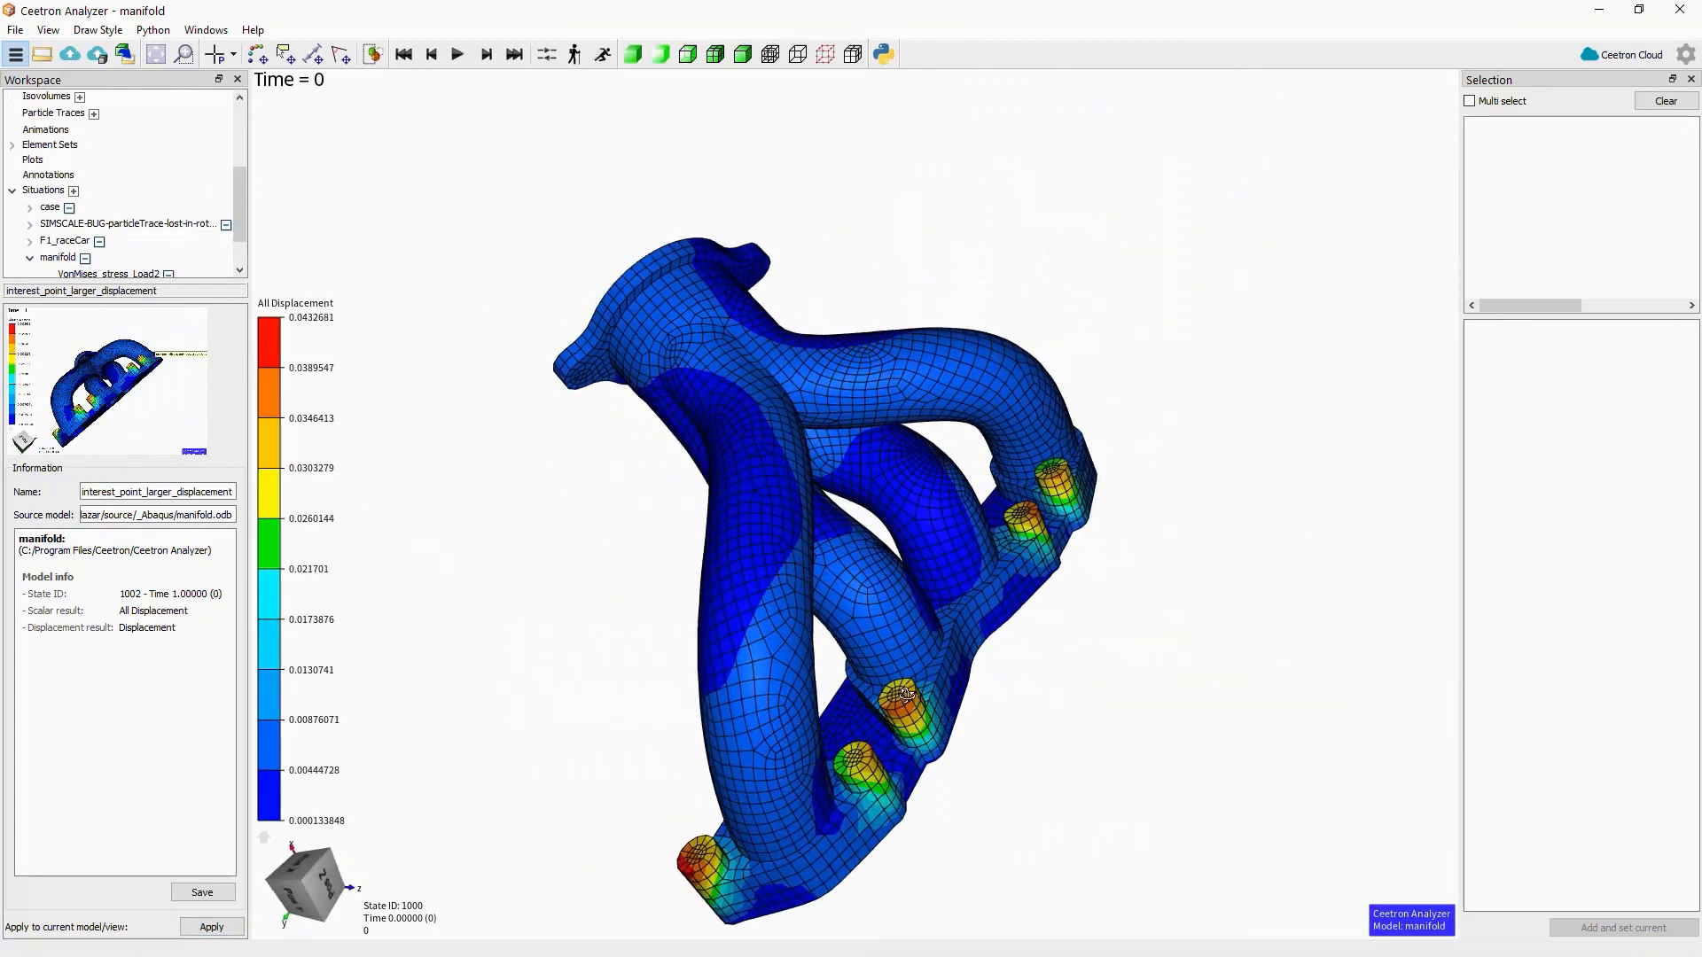
# - Apply the saved situation "_displacement_look" to the manifold model again
pyautogui.moveTo(741, 677); pyautogui.dragTo(1223, 535, button='right')
pyautogui.scroll(-1, 140, 178)
pyautogui.click(103, 260)
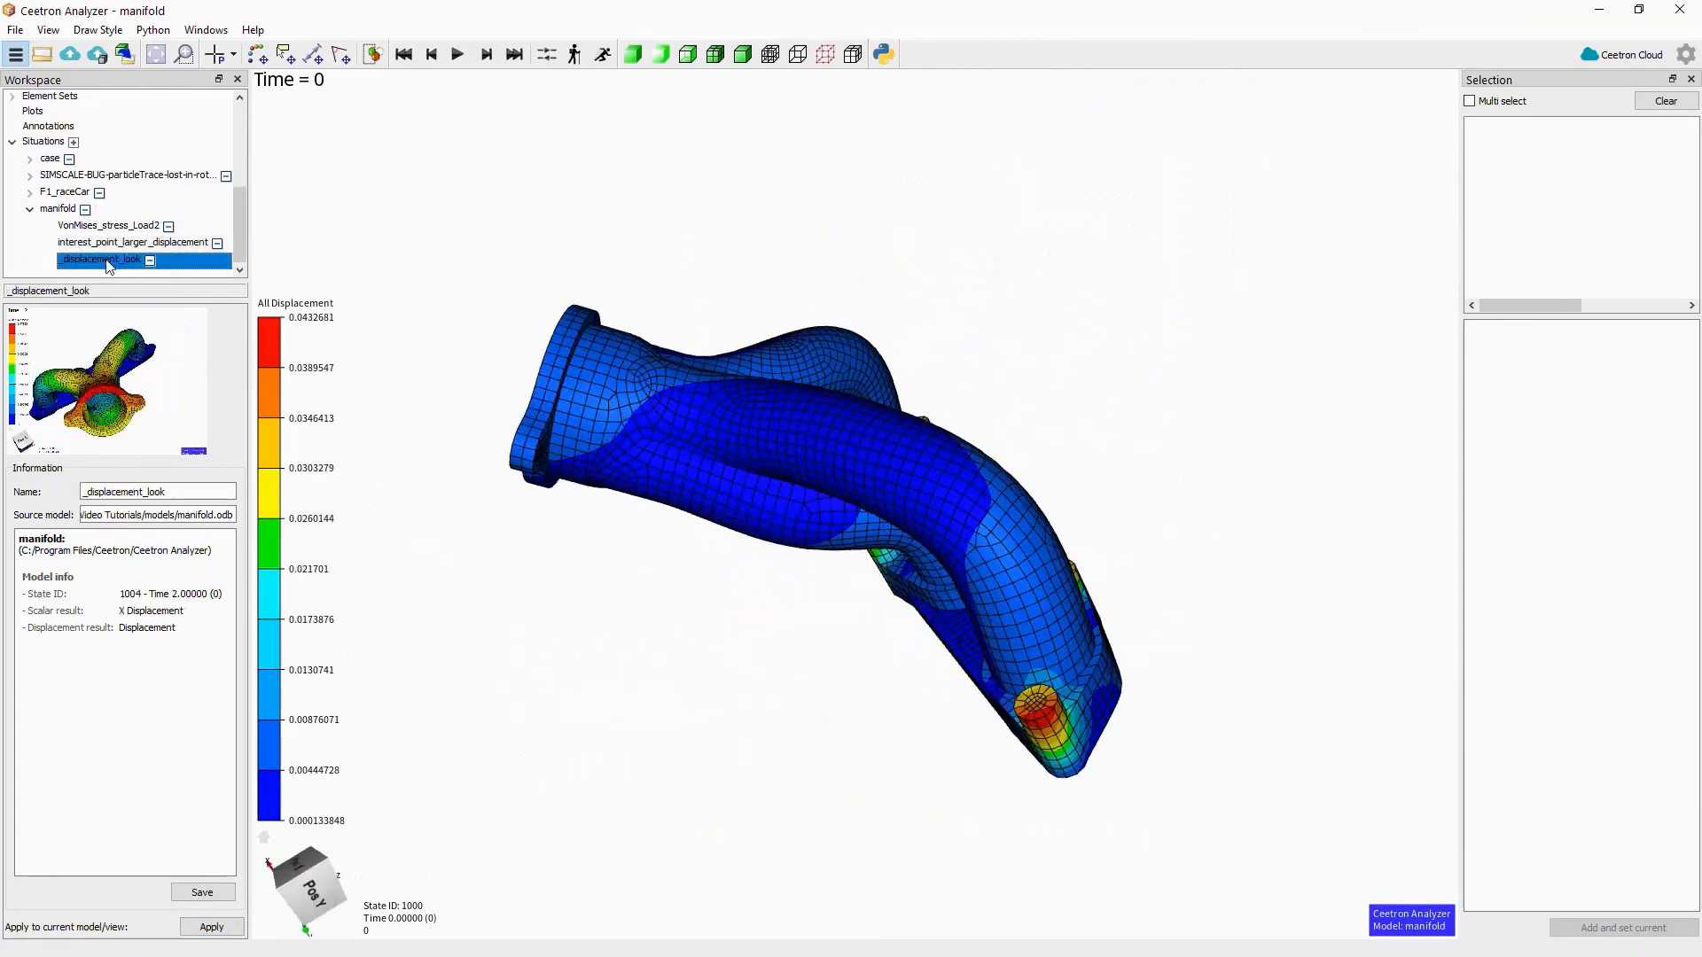
pyautogui.click(212, 927)
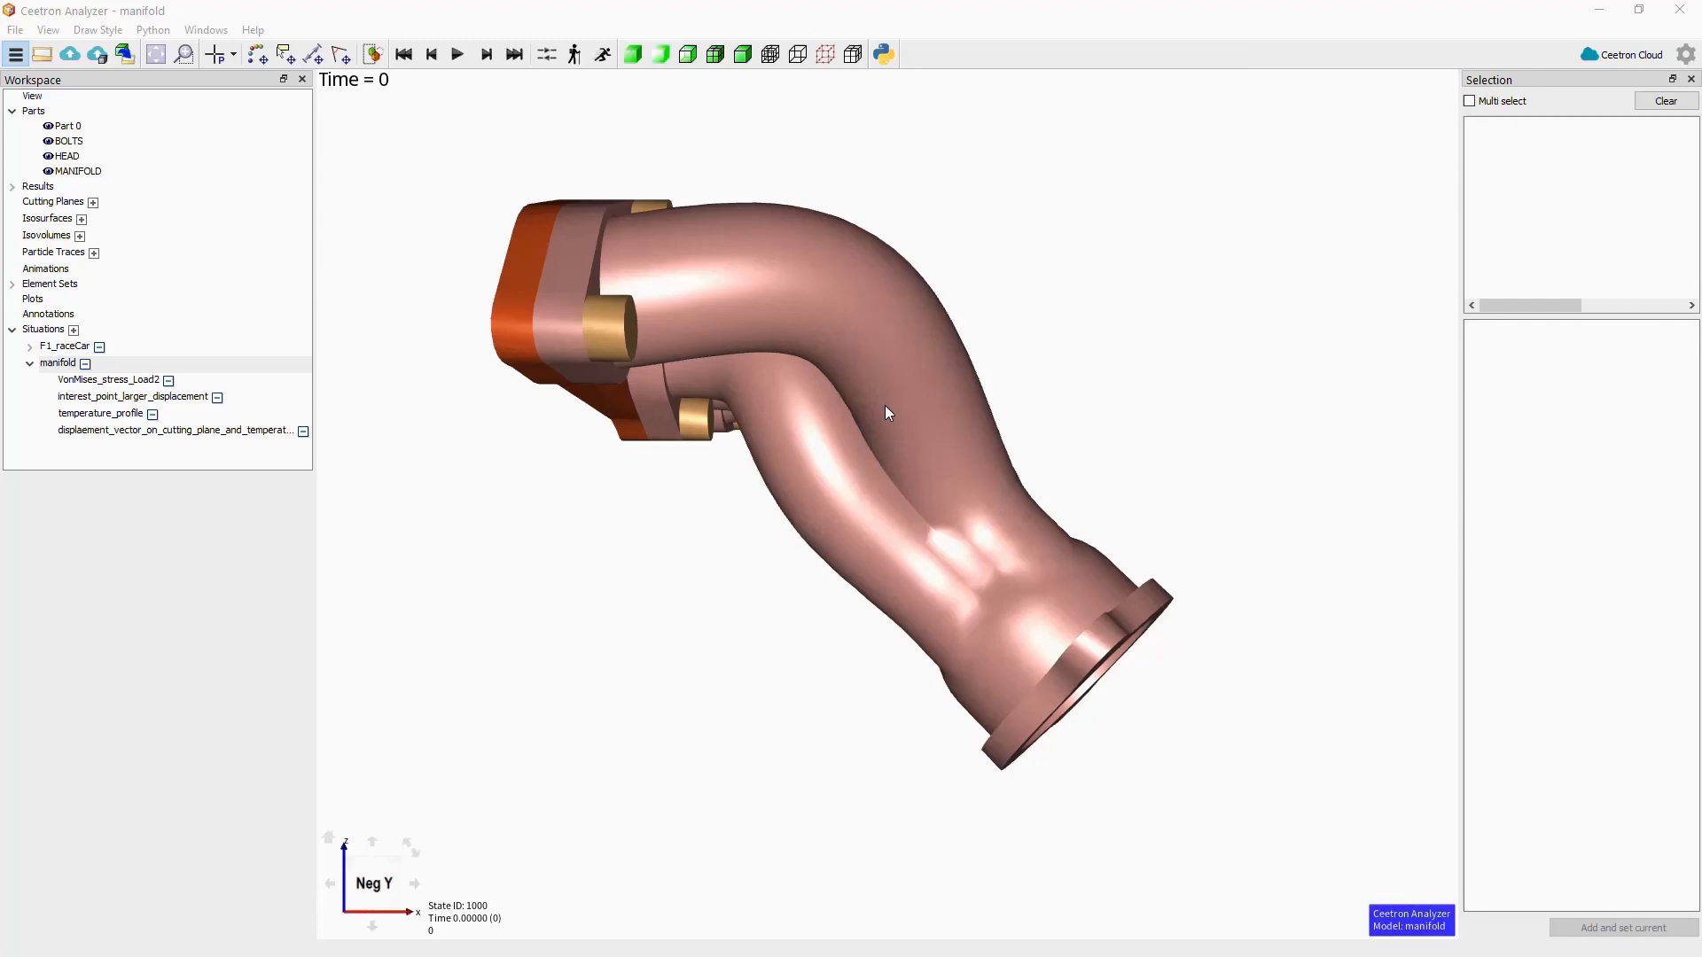
# - Apply the manifold situation "VonMises_stress_Load2", followed by "interest_point_larger_displacement"
pyautogui.click(137, 389)
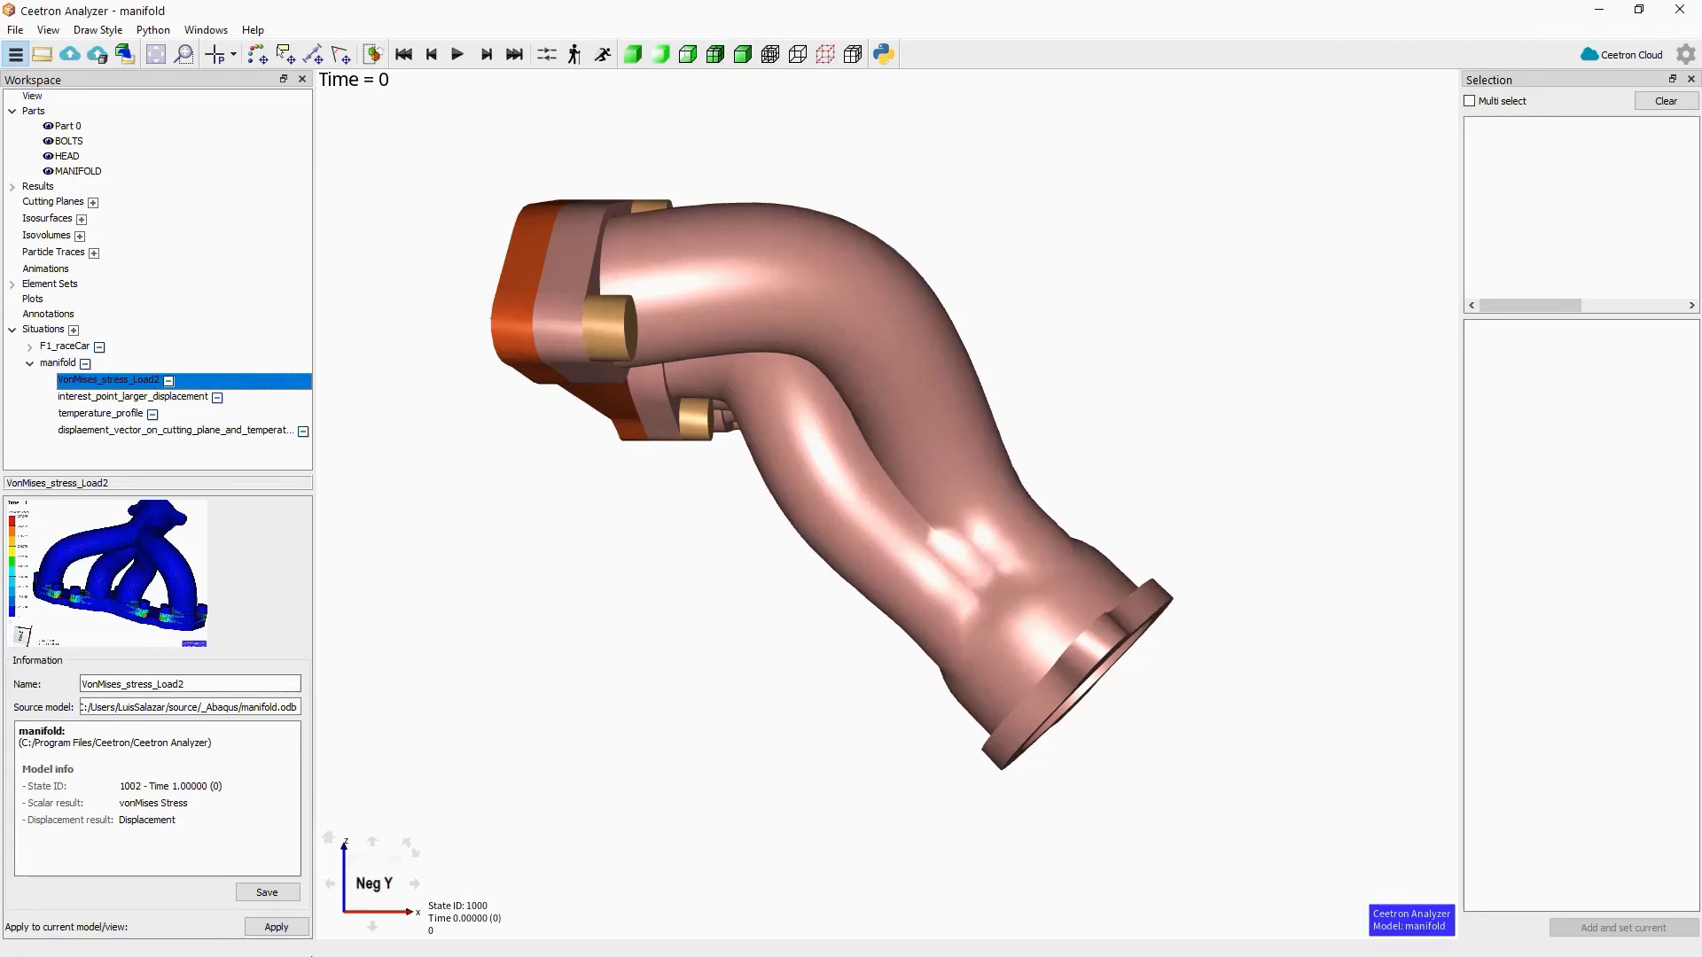
pyautogui.click(277, 926)
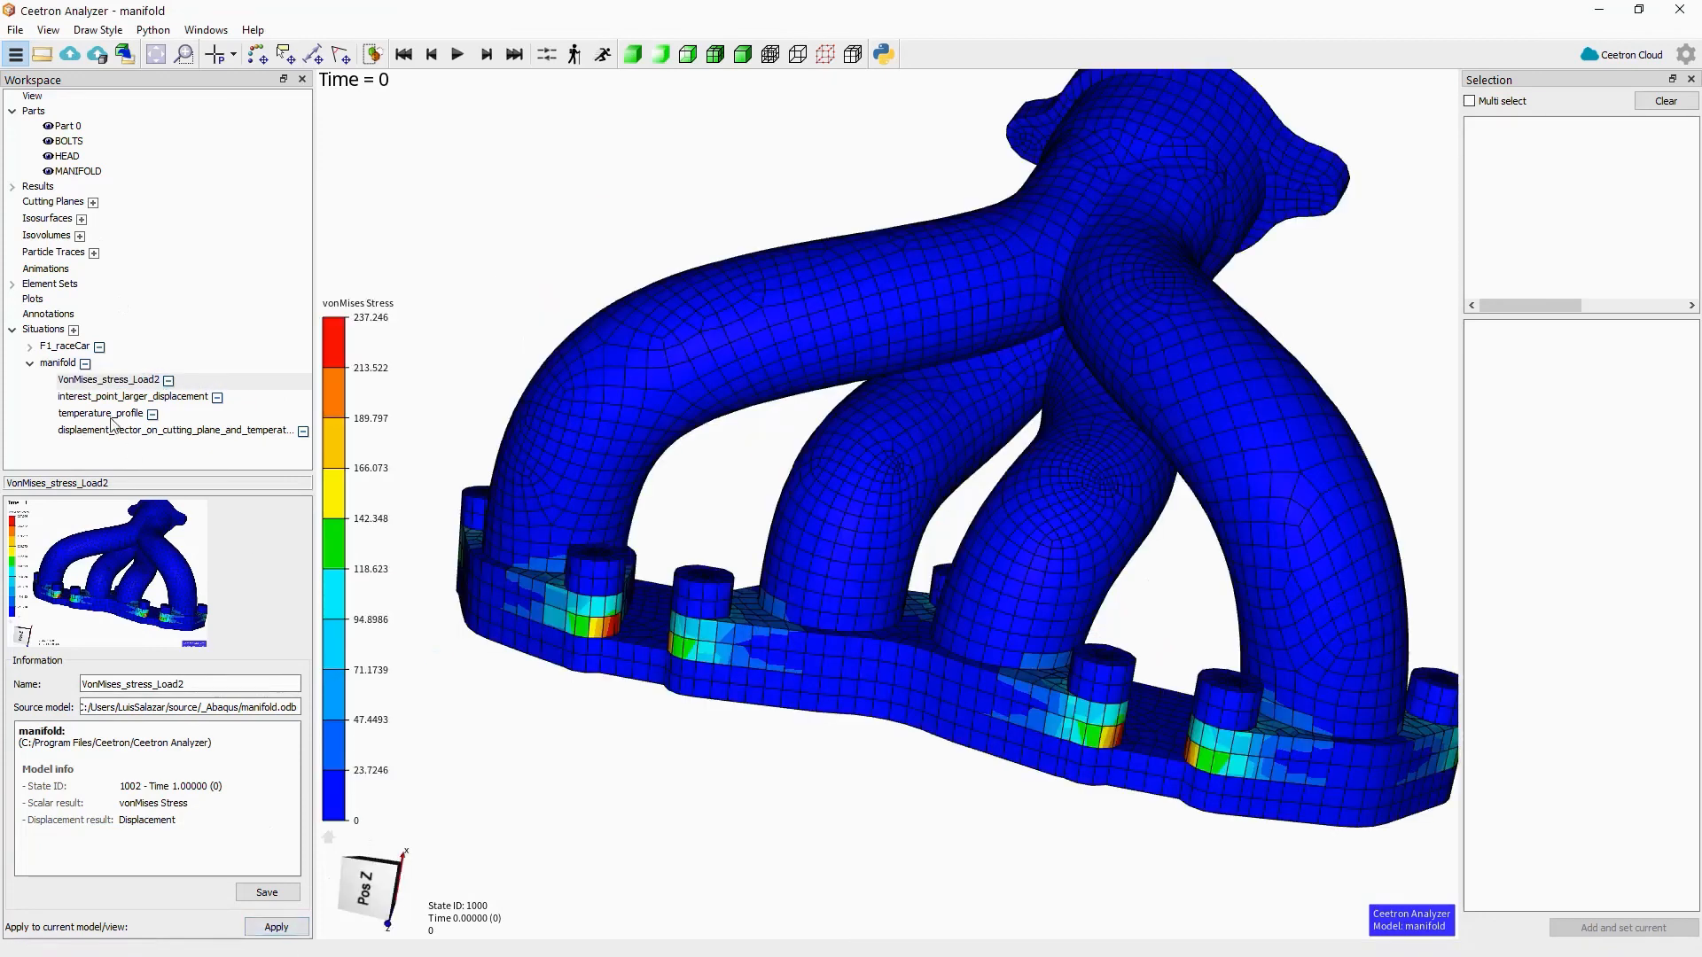
pyautogui.click(110, 398)
pyautogui.click(296, 927)
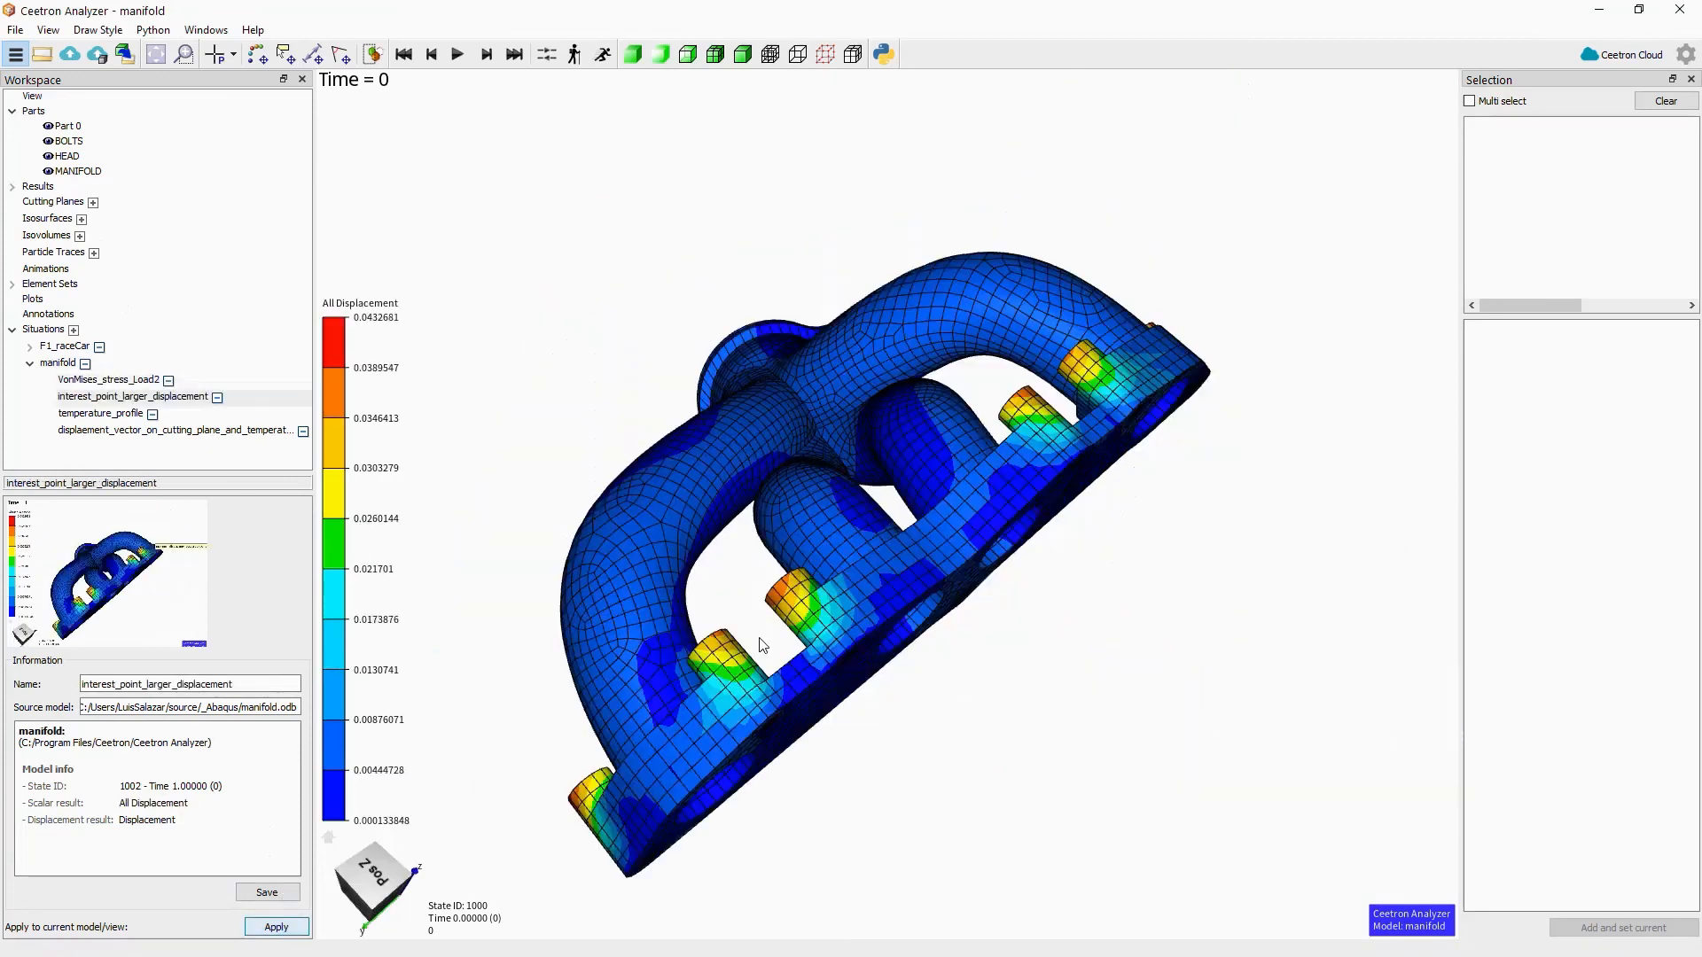
# - Apply the manifold situation "temperature_profile", followed by "displaement_vector_on_cutting_plane_and_temperature_view"
pyautogui.click(85, 414)
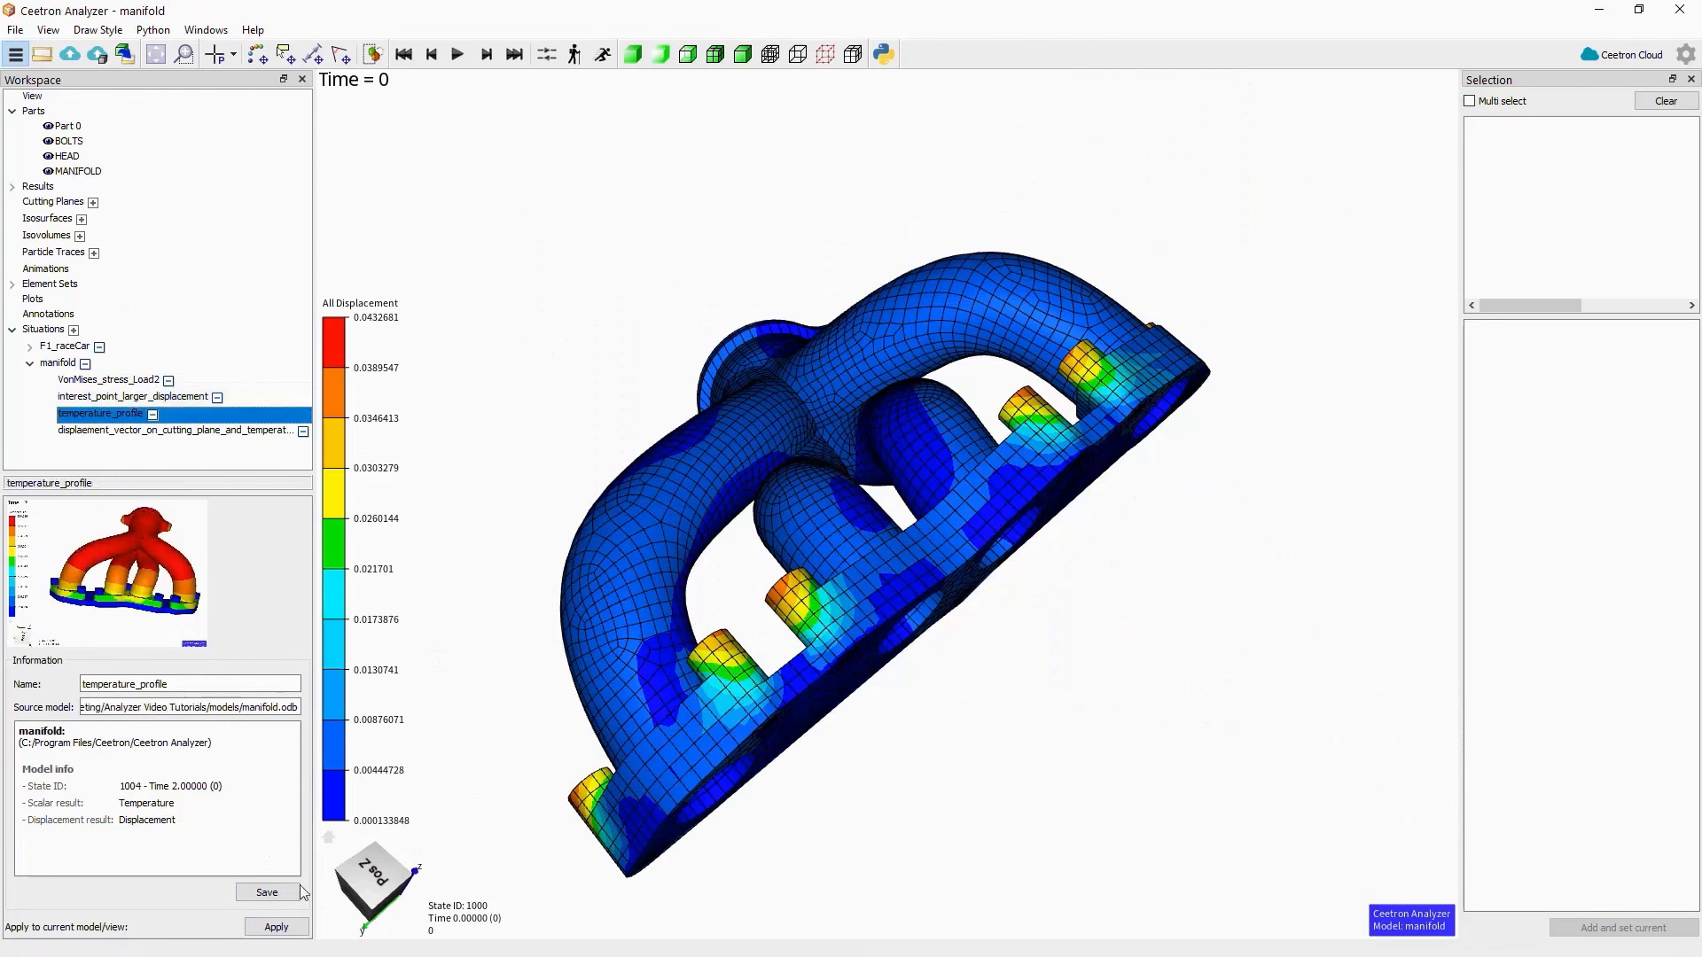
pyautogui.click(277, 926)
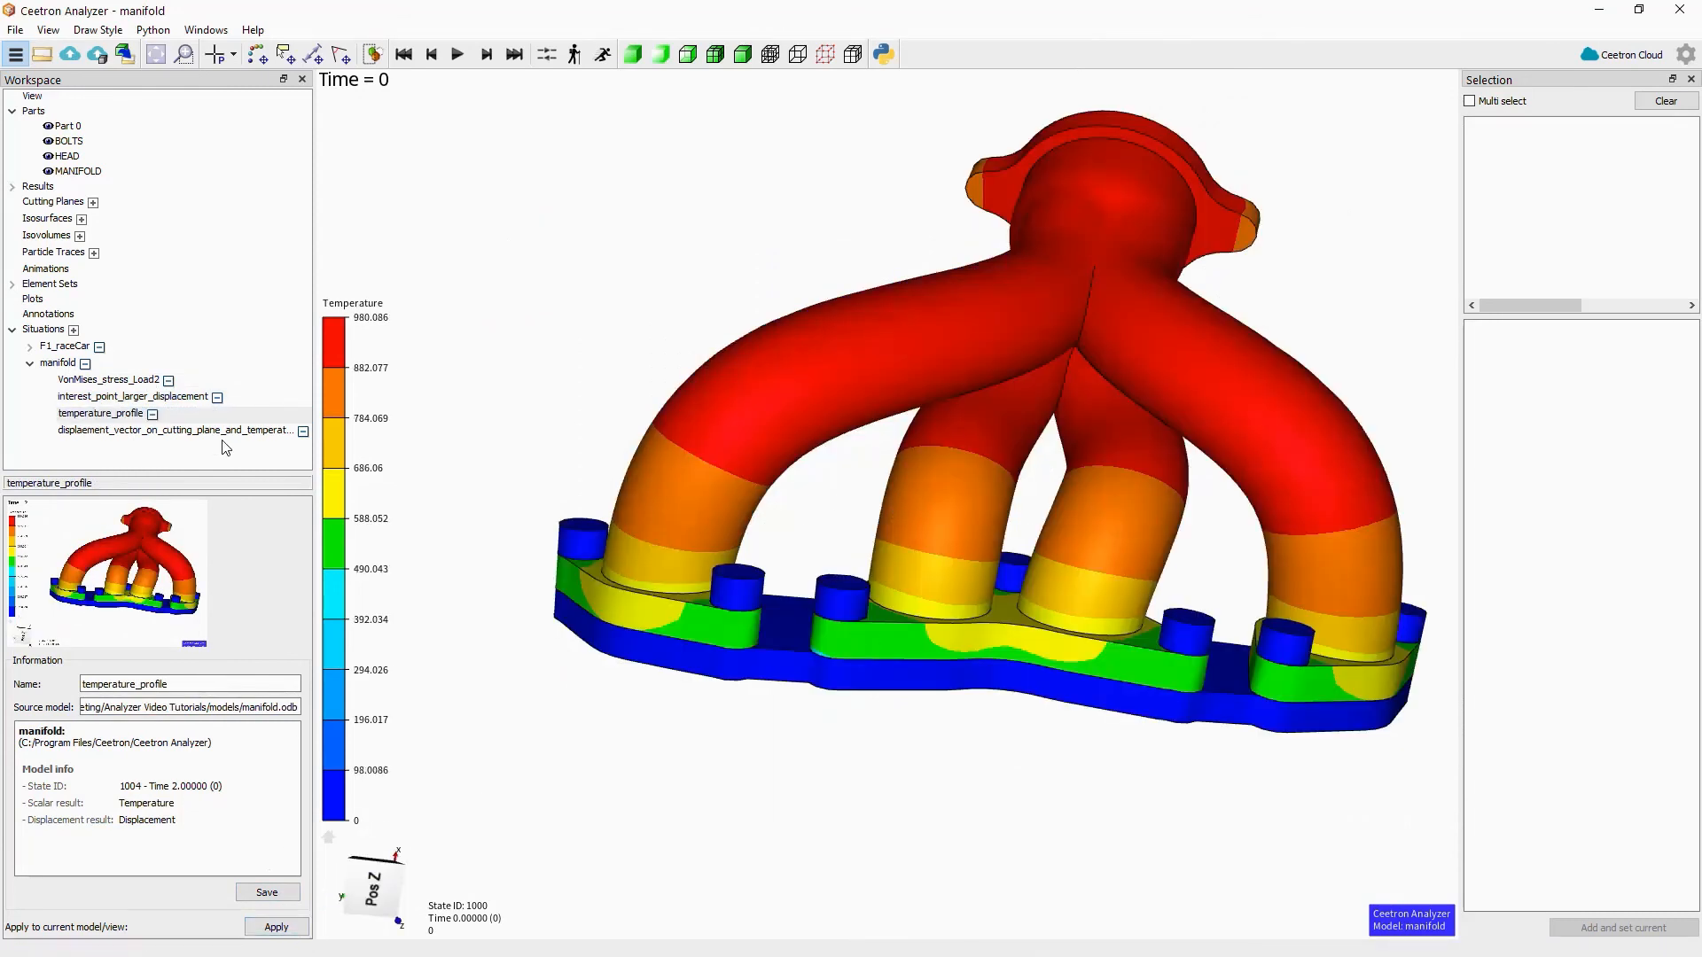
pyautogui.click(213, 432)
pyautogui.click(278, 927)
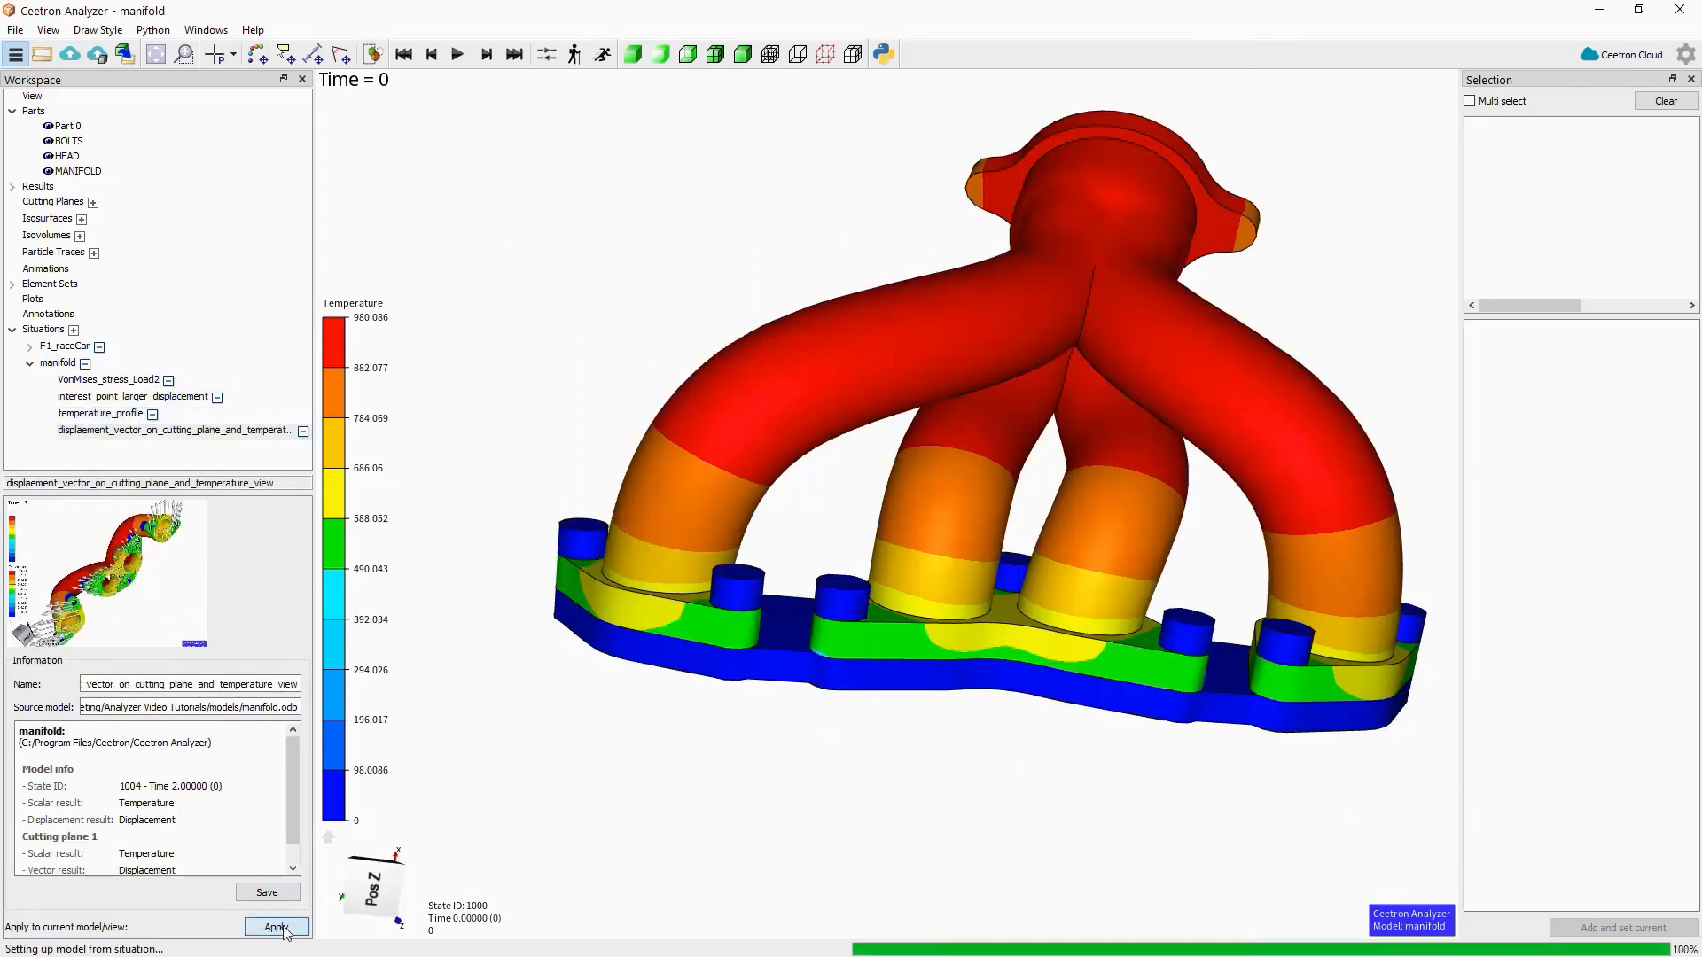
pyautogui.moveTo(942, 578); pyautogui.dragTo(902, 362)
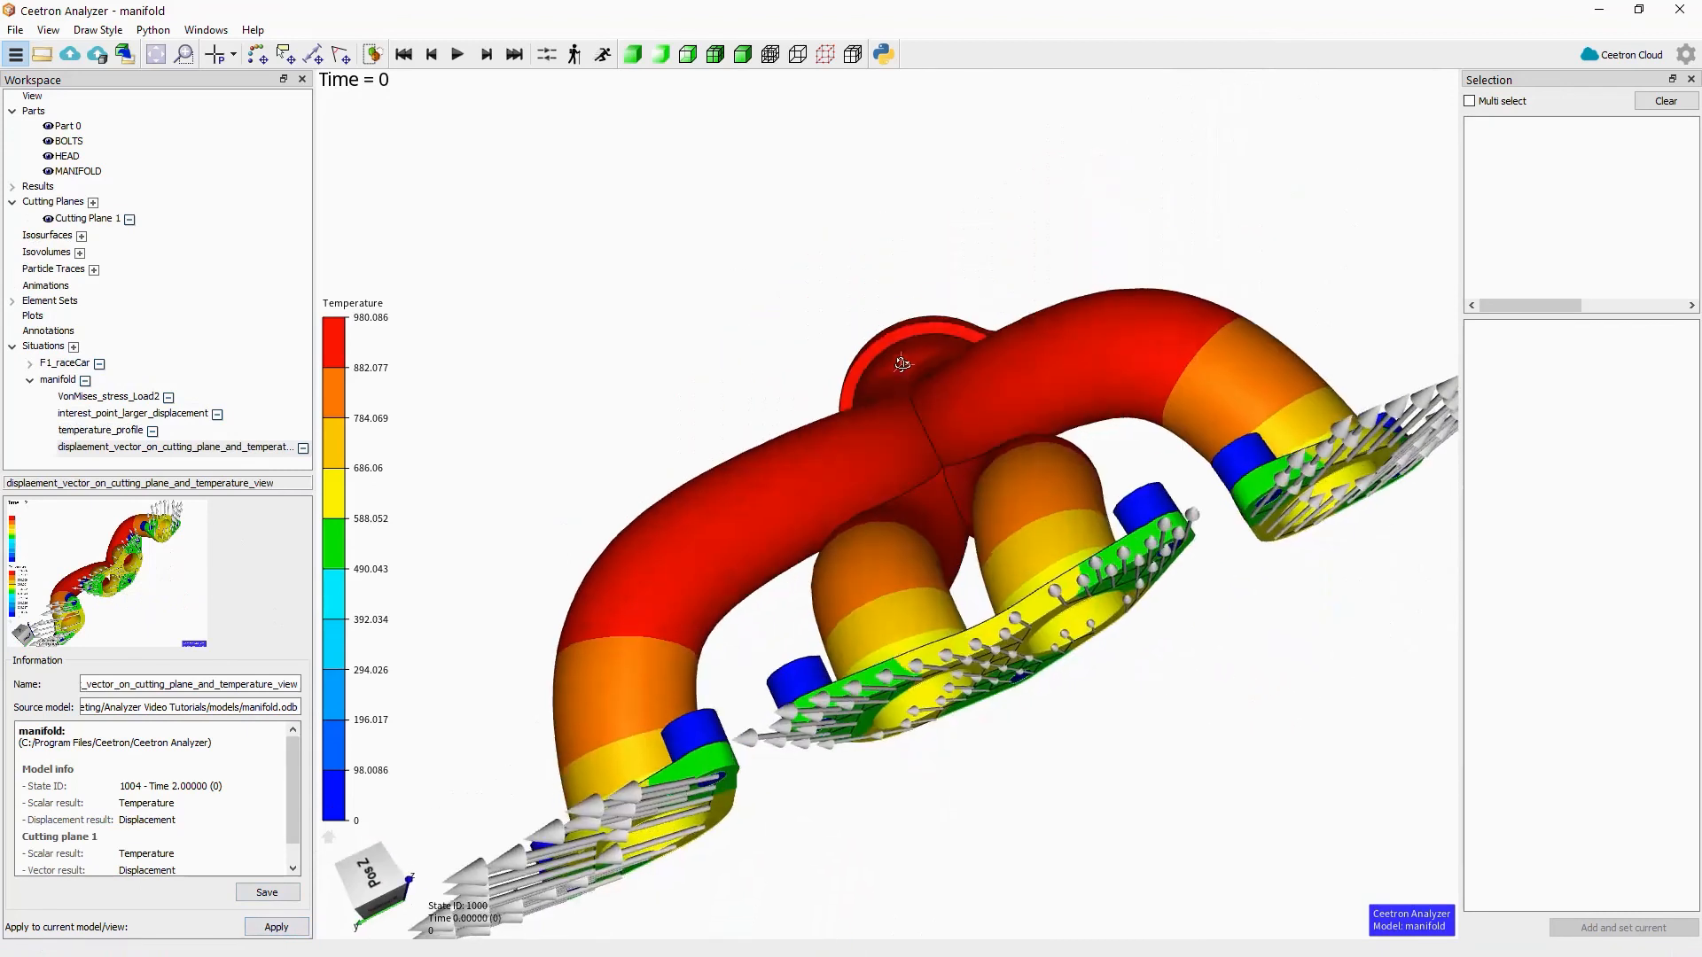
# - Start exporting situations to an archive, excluding the three F1_raceCar situations and keeping all manifold ones
pyautogui.click(50, 383)
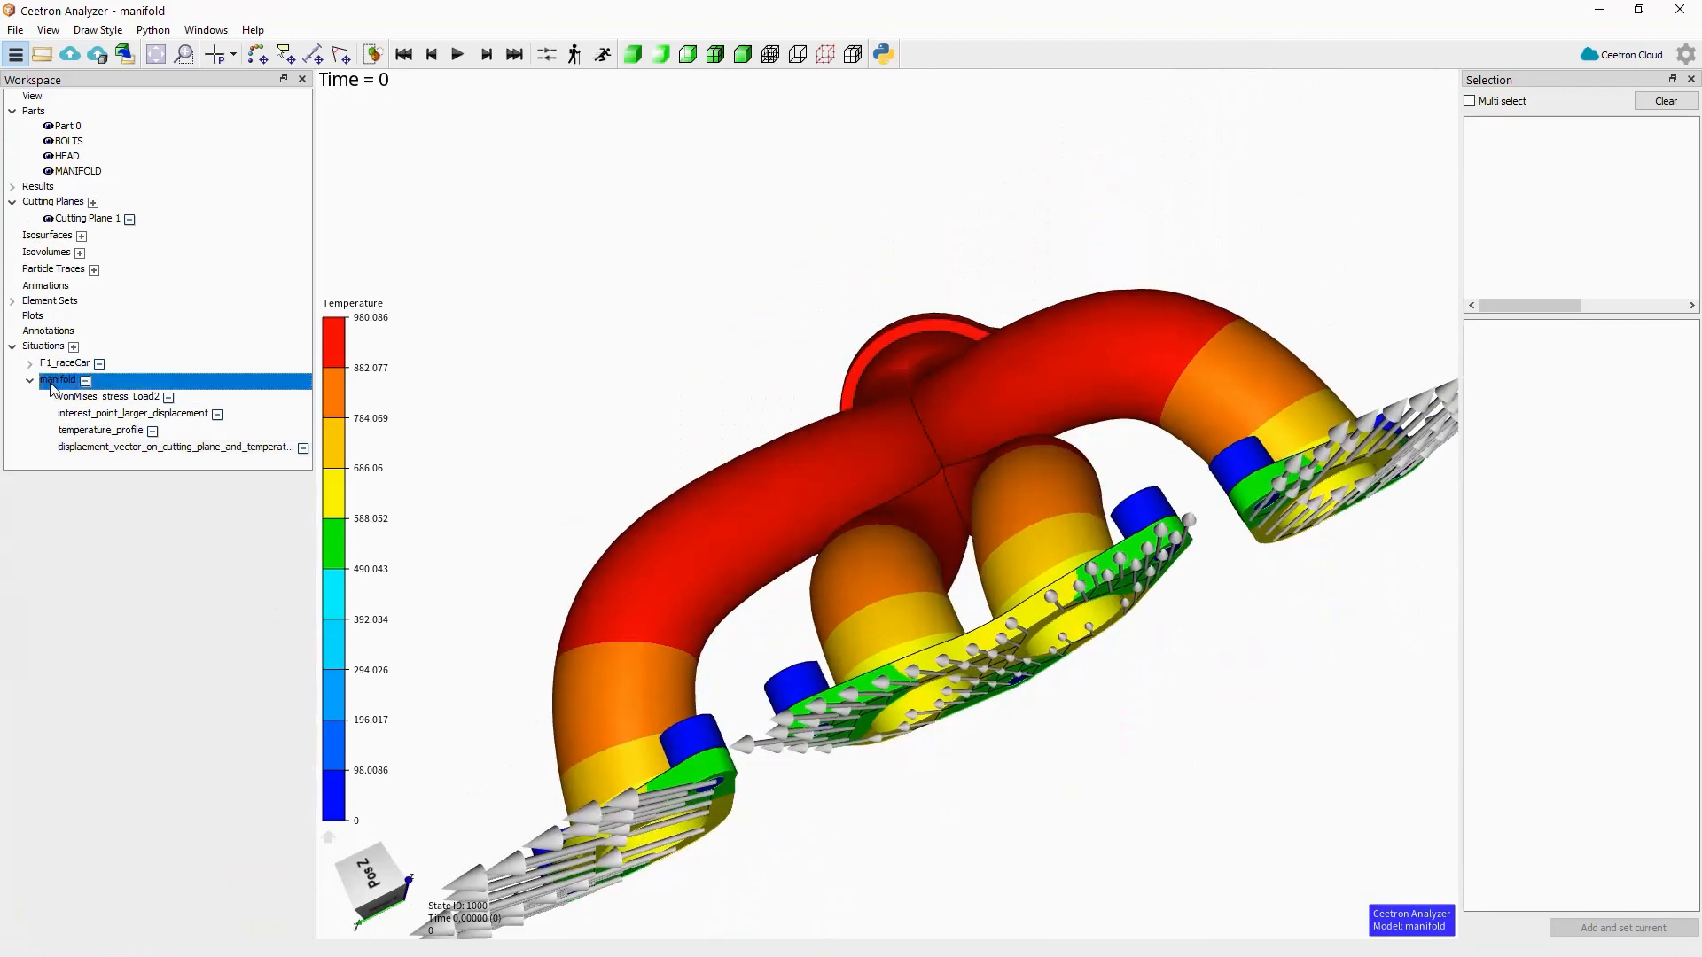
pyautogui.rightClick(53, 388)
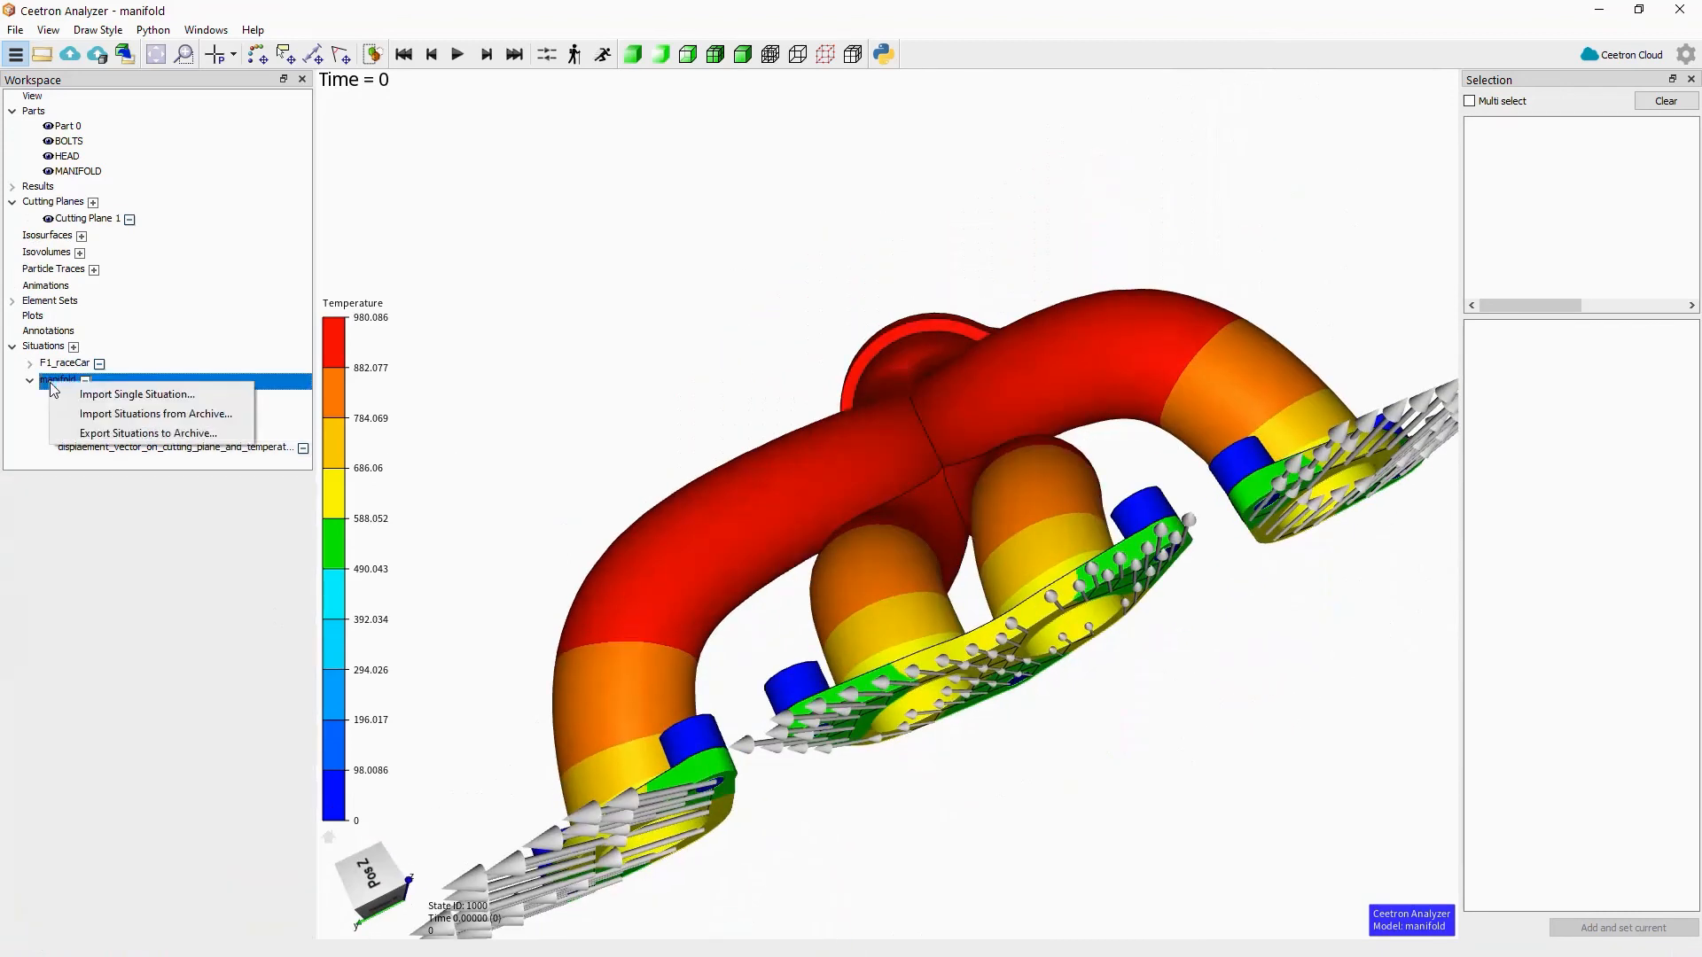
pyautogui.click(149, 434)
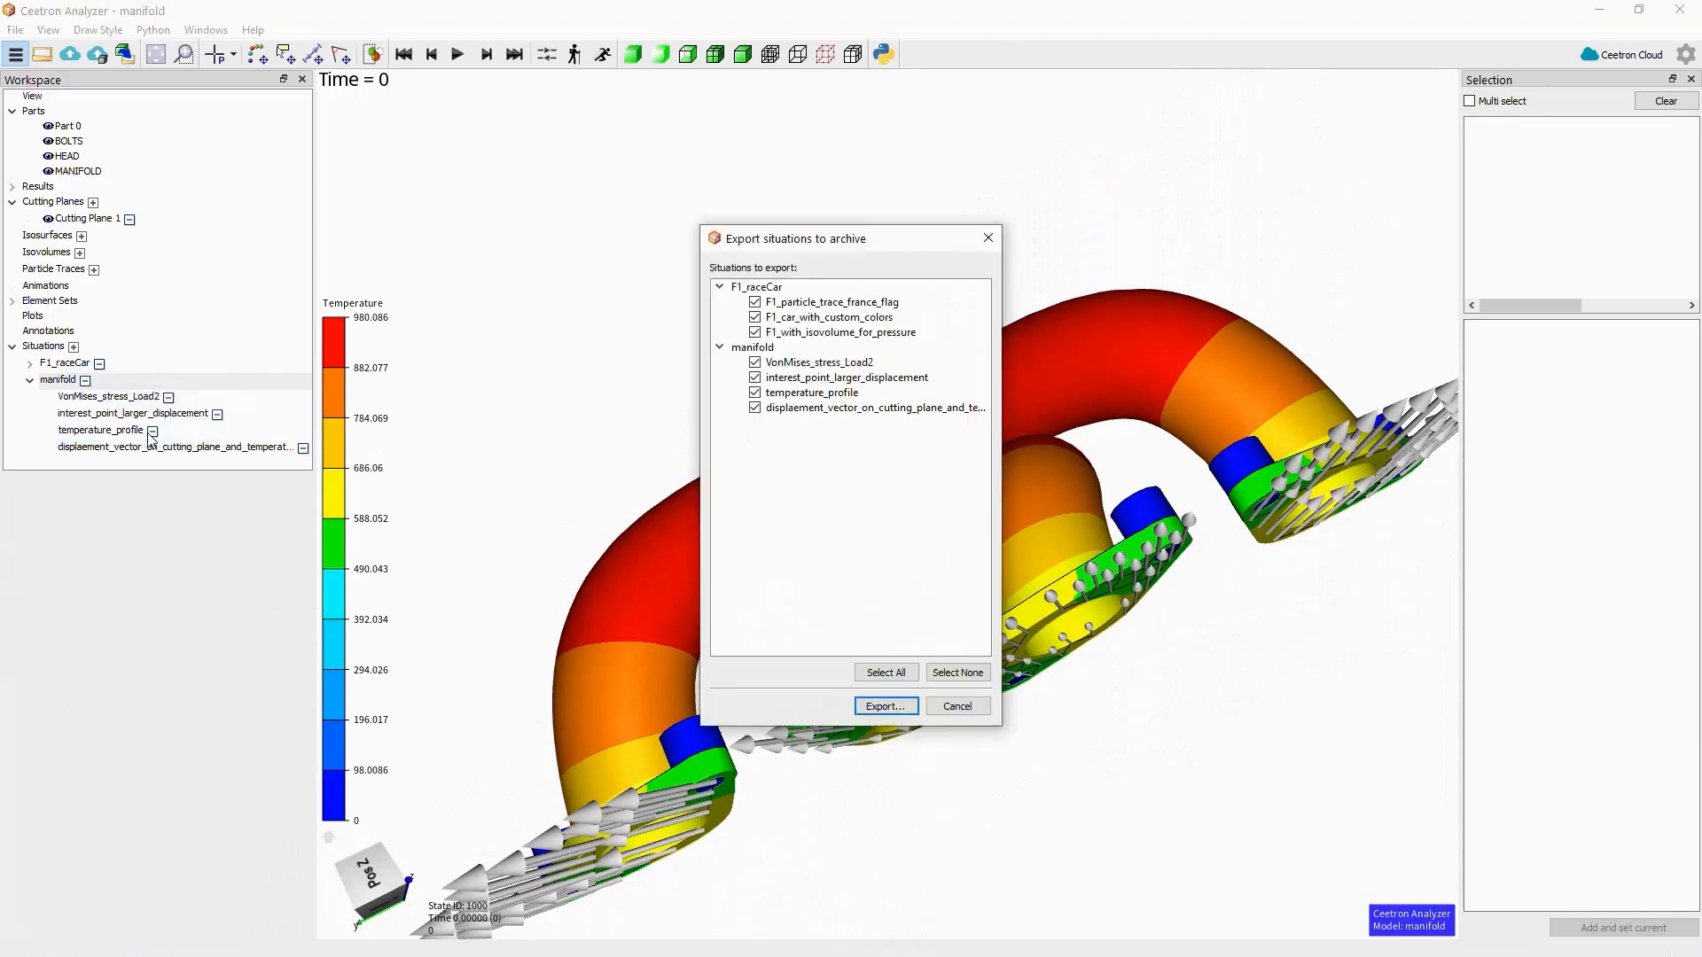
pyautogui.click(754, 302)
pyautogui.click(754, 317)
pyautogui.click(755, 332)
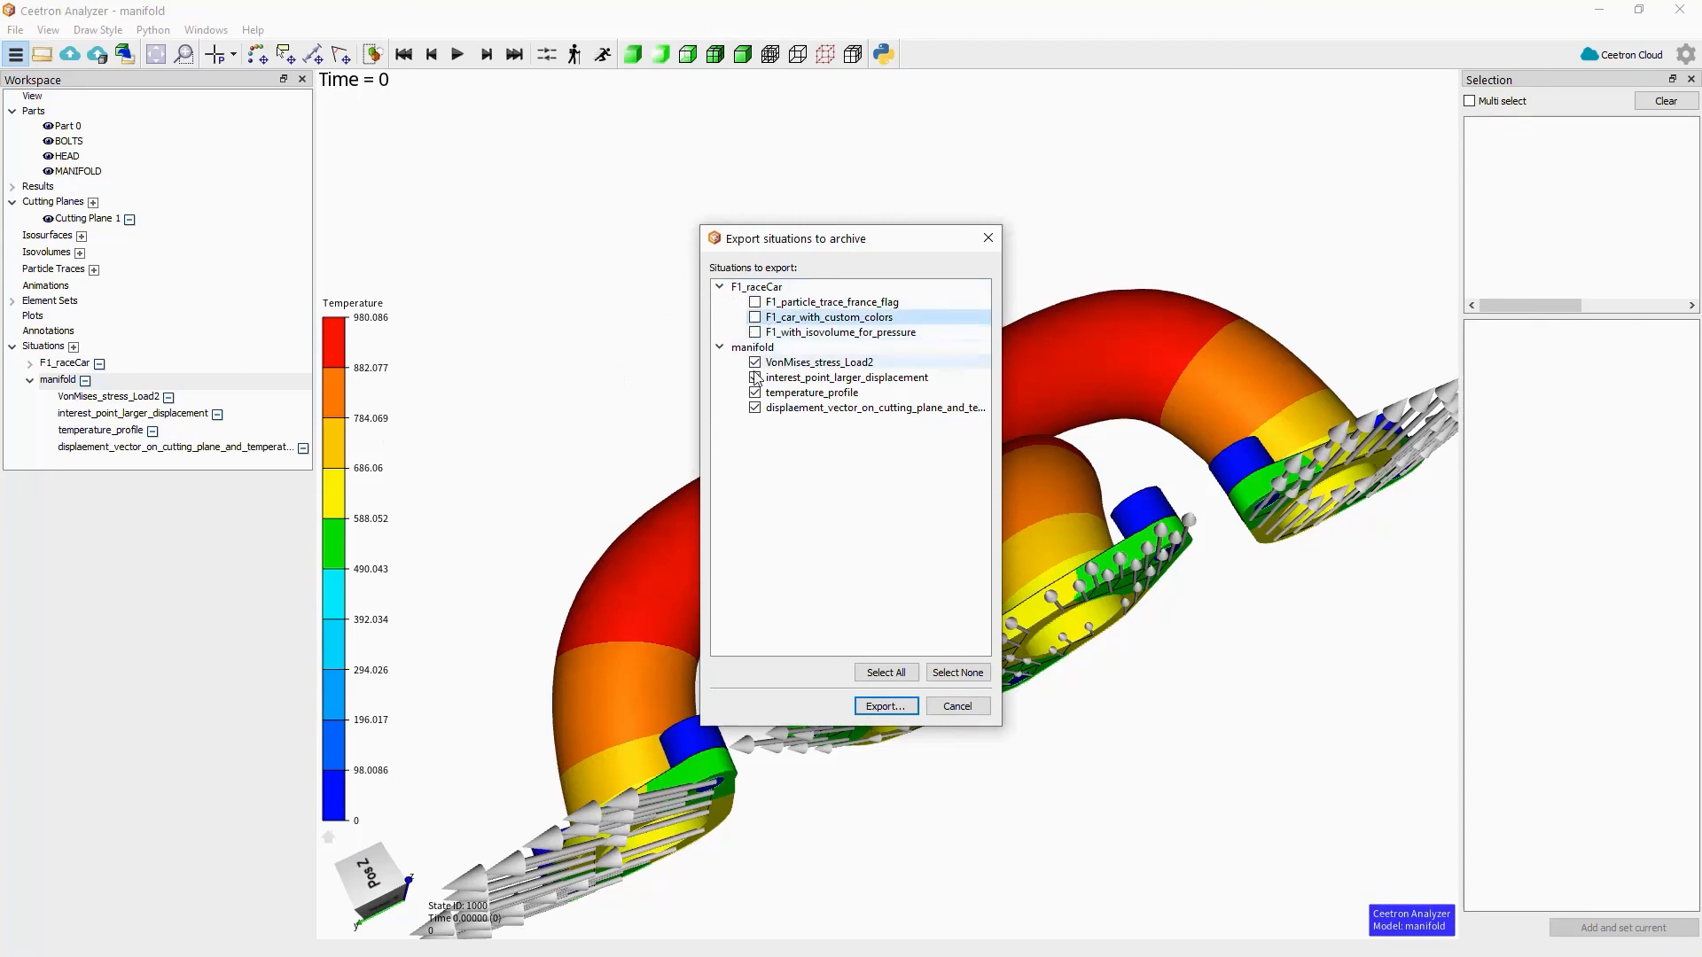
# - Export the chosen situations to the models folder as the archive "my_situations_to_share_with_my_collegues"
pyautogui.click(885, 706)
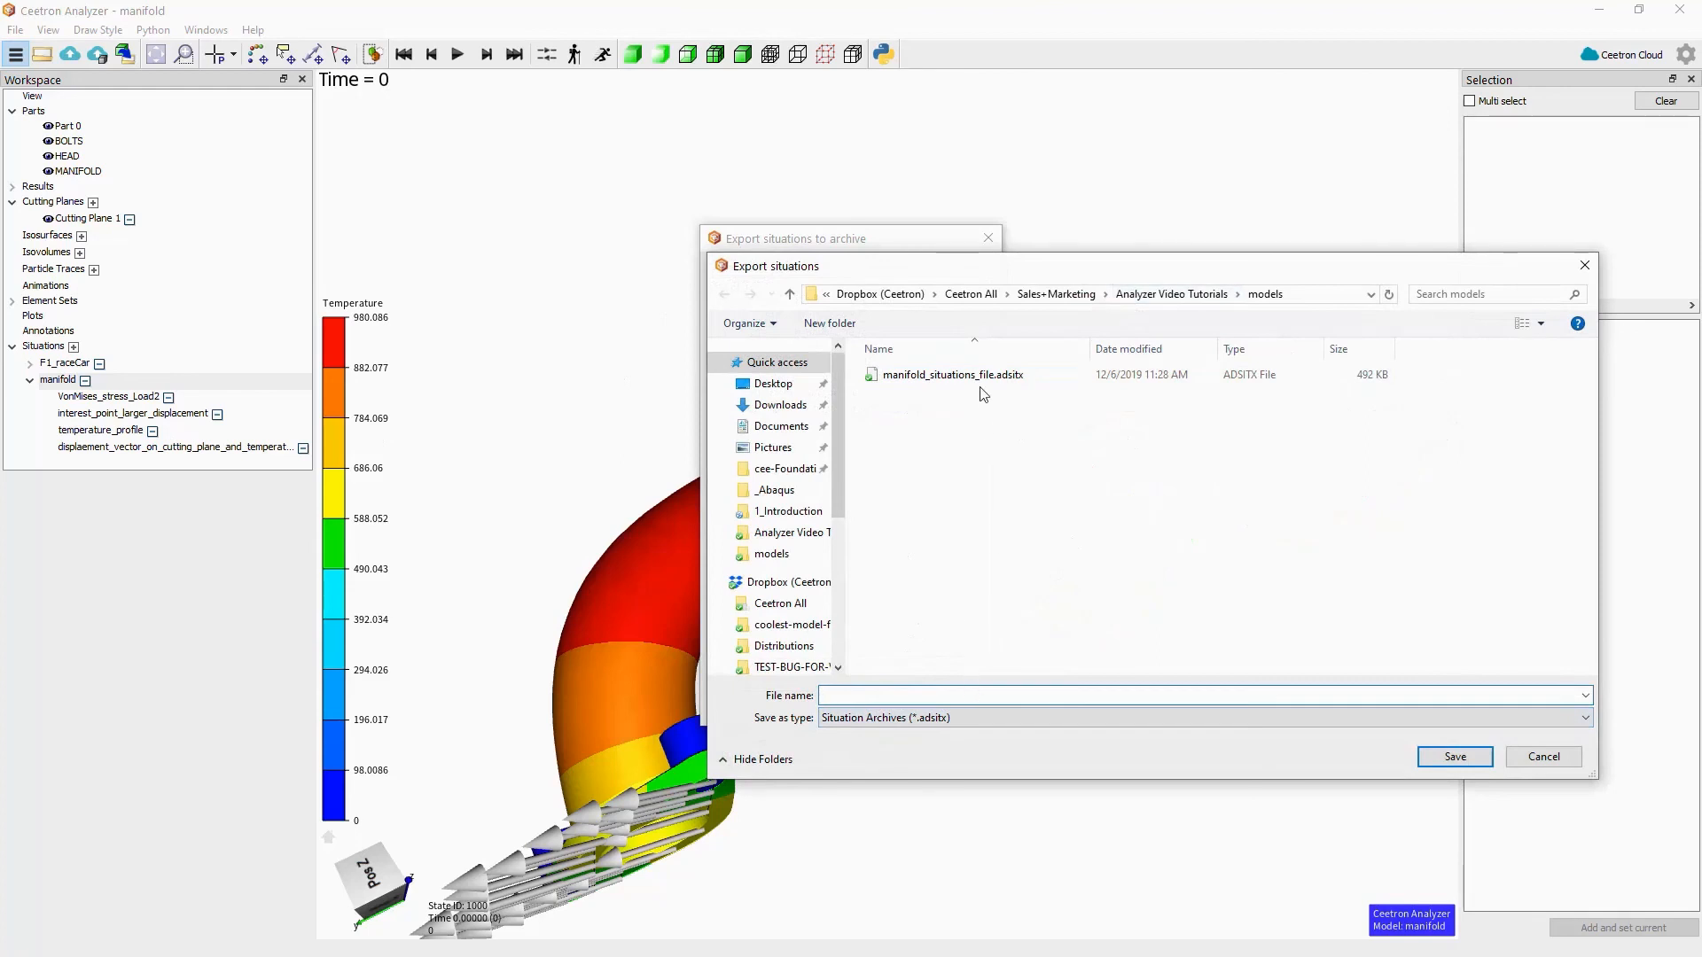
pyautogui.write('my_situations_to_share_with_my_colleagues')
pyautogui.click(1462, 758)
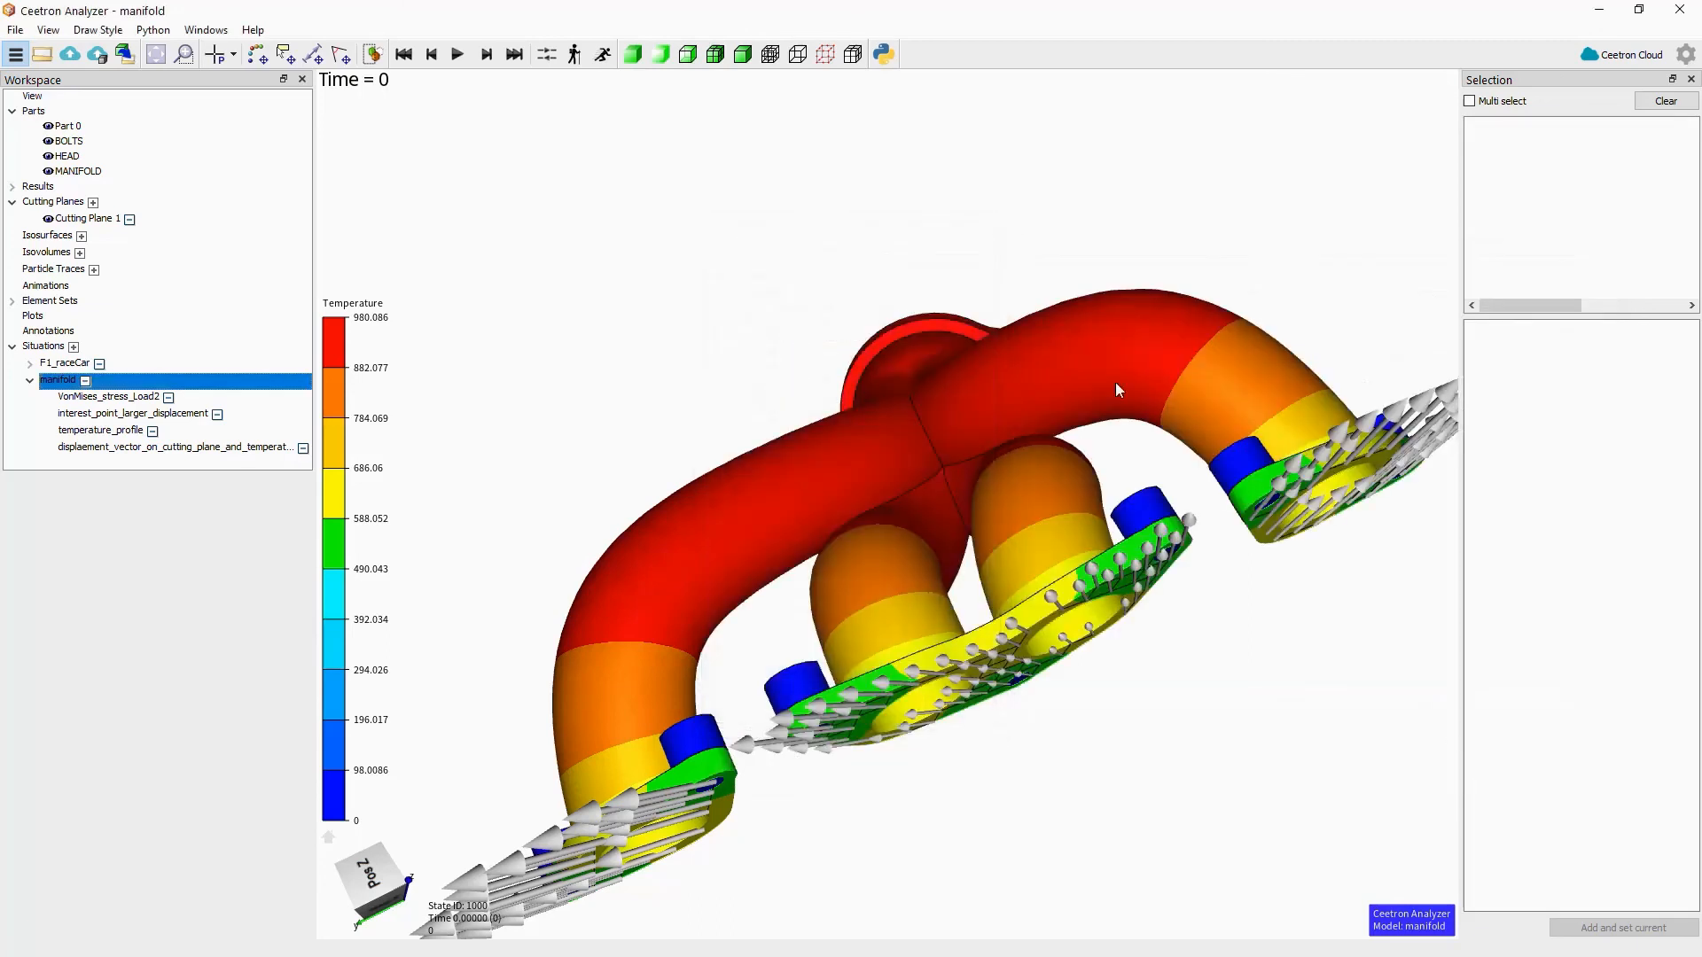
# - Delete all situations in the manifold group and reopen the last model file
pyautogui.click(86, 381)
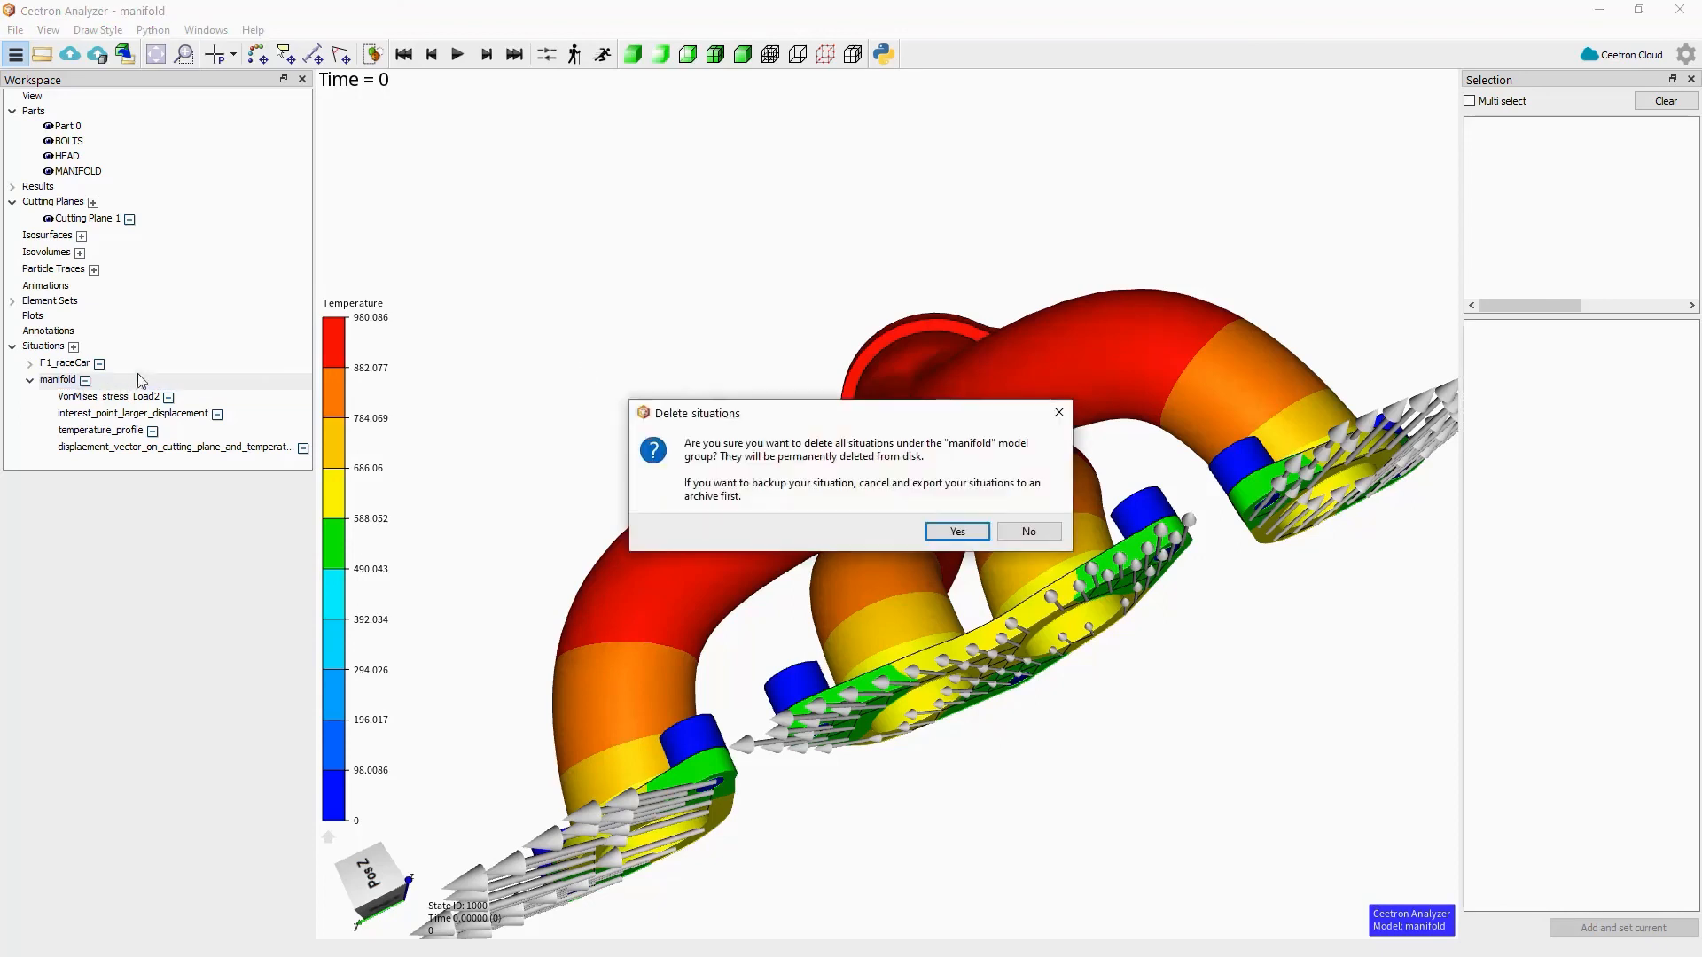
pyautogui.click(944, 536)
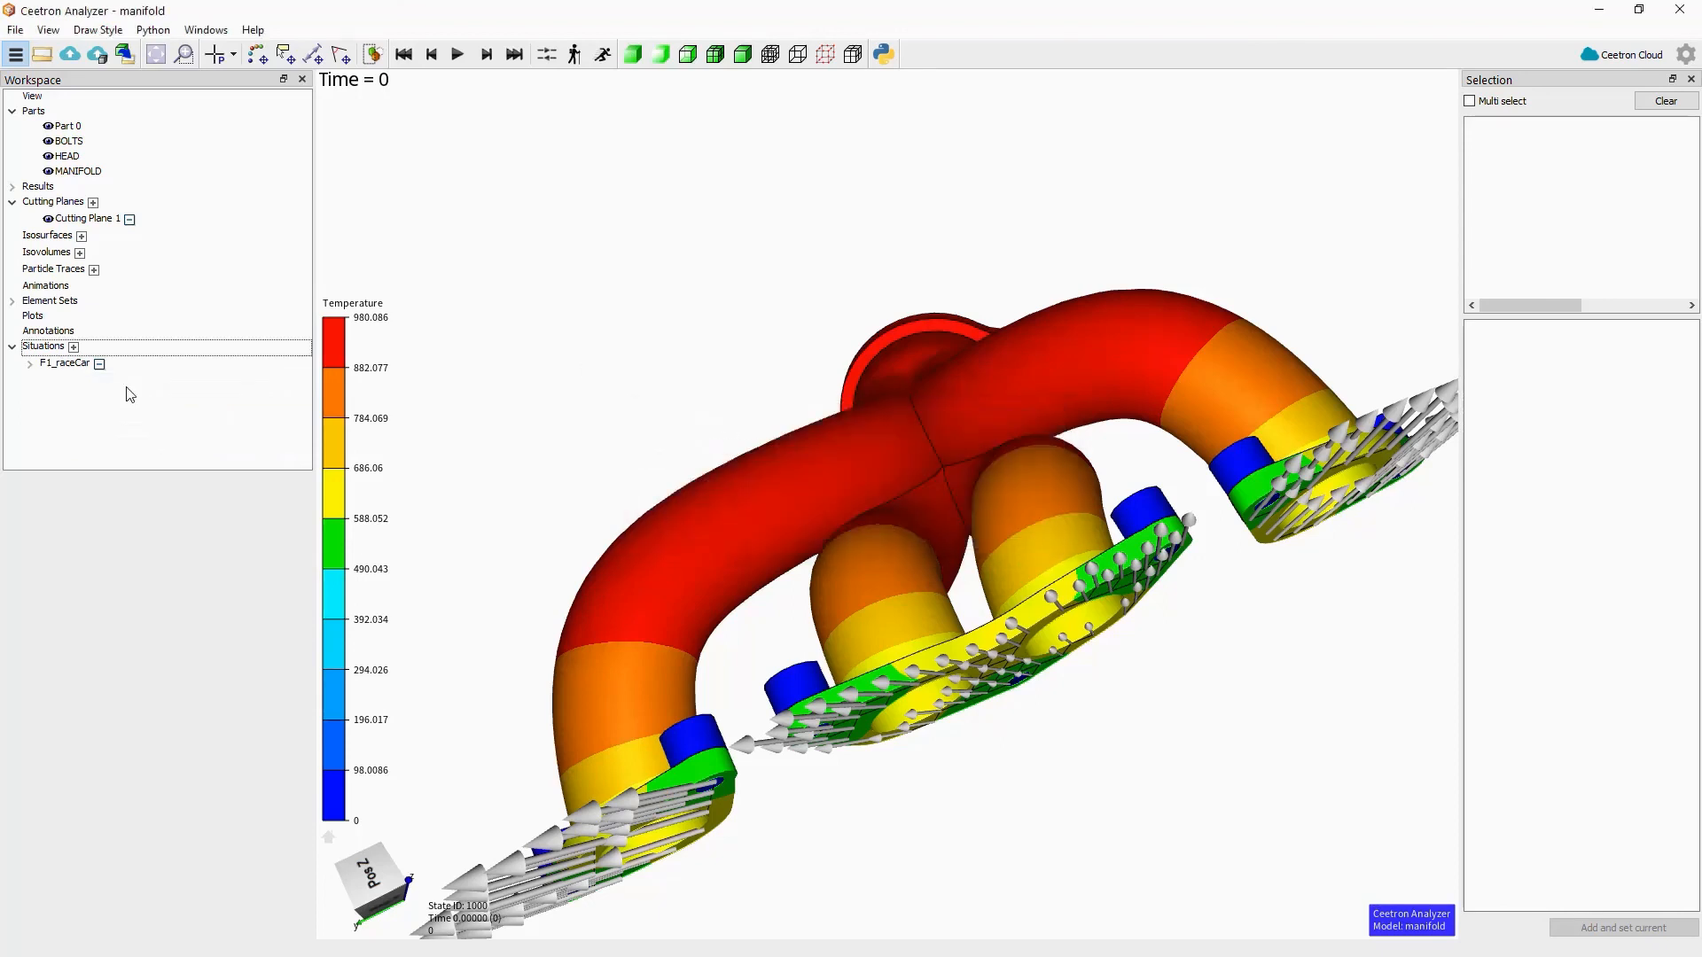
pyautogui.click(16, 31)
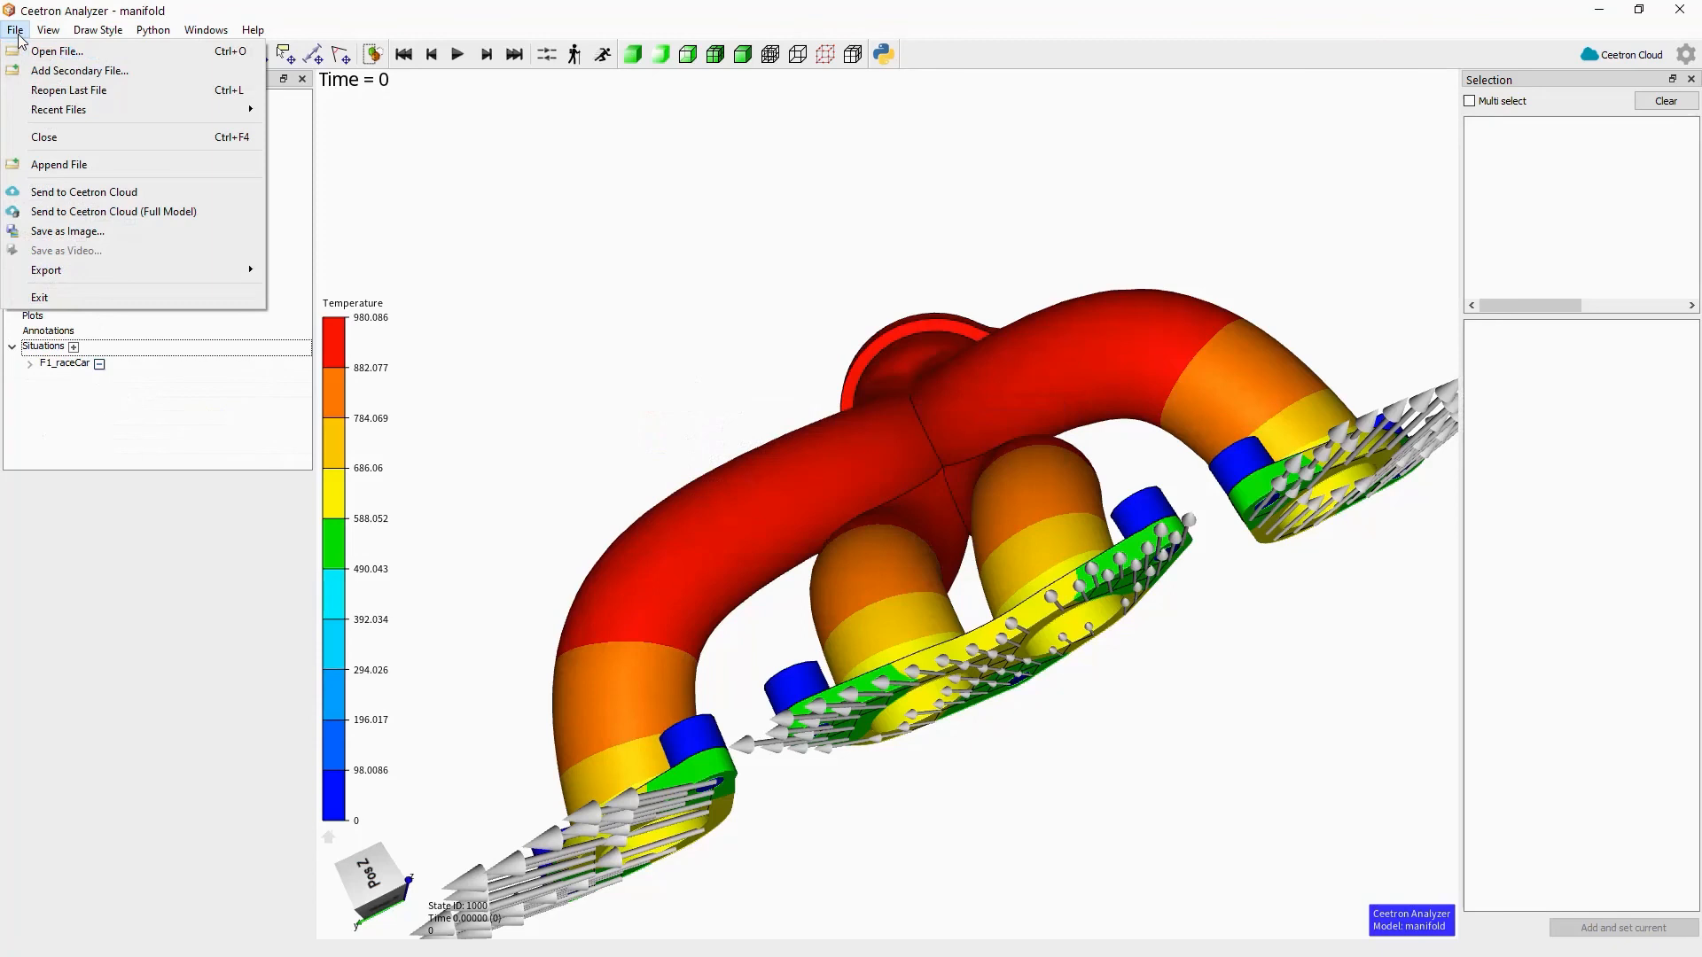
pyautogui.click(60, 92)
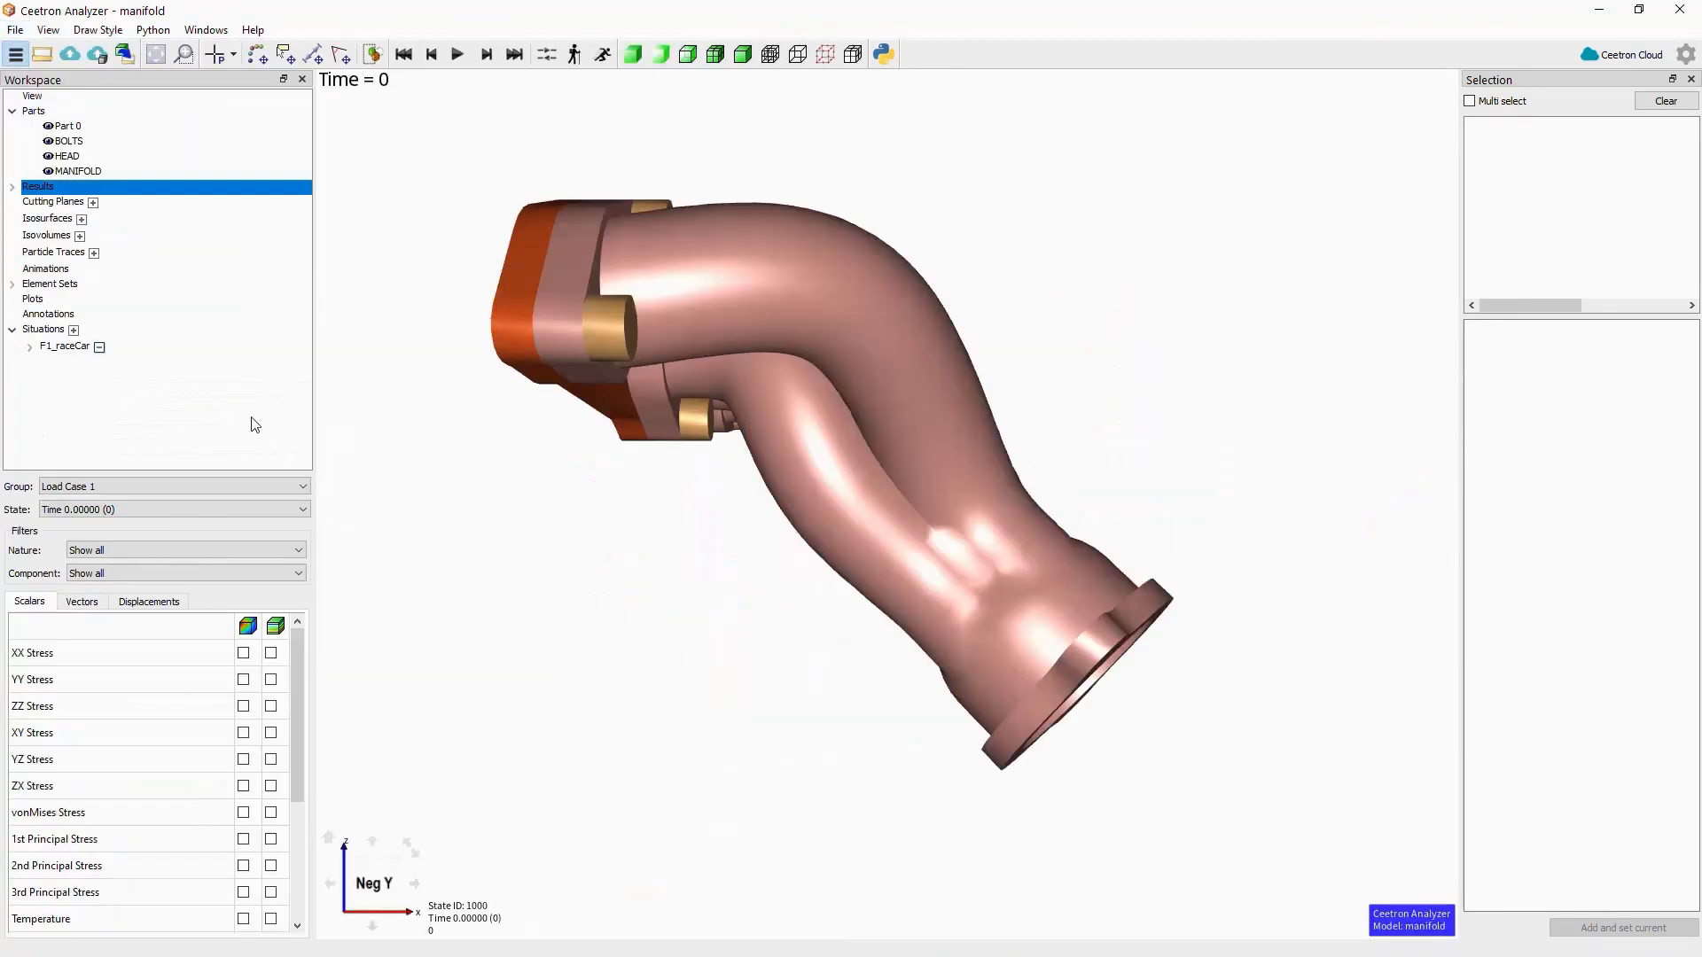
# - Import the situations from the archive "my_situations_to_share_with_my_collegues.adsitx"
pyautogui.click(51, 331)
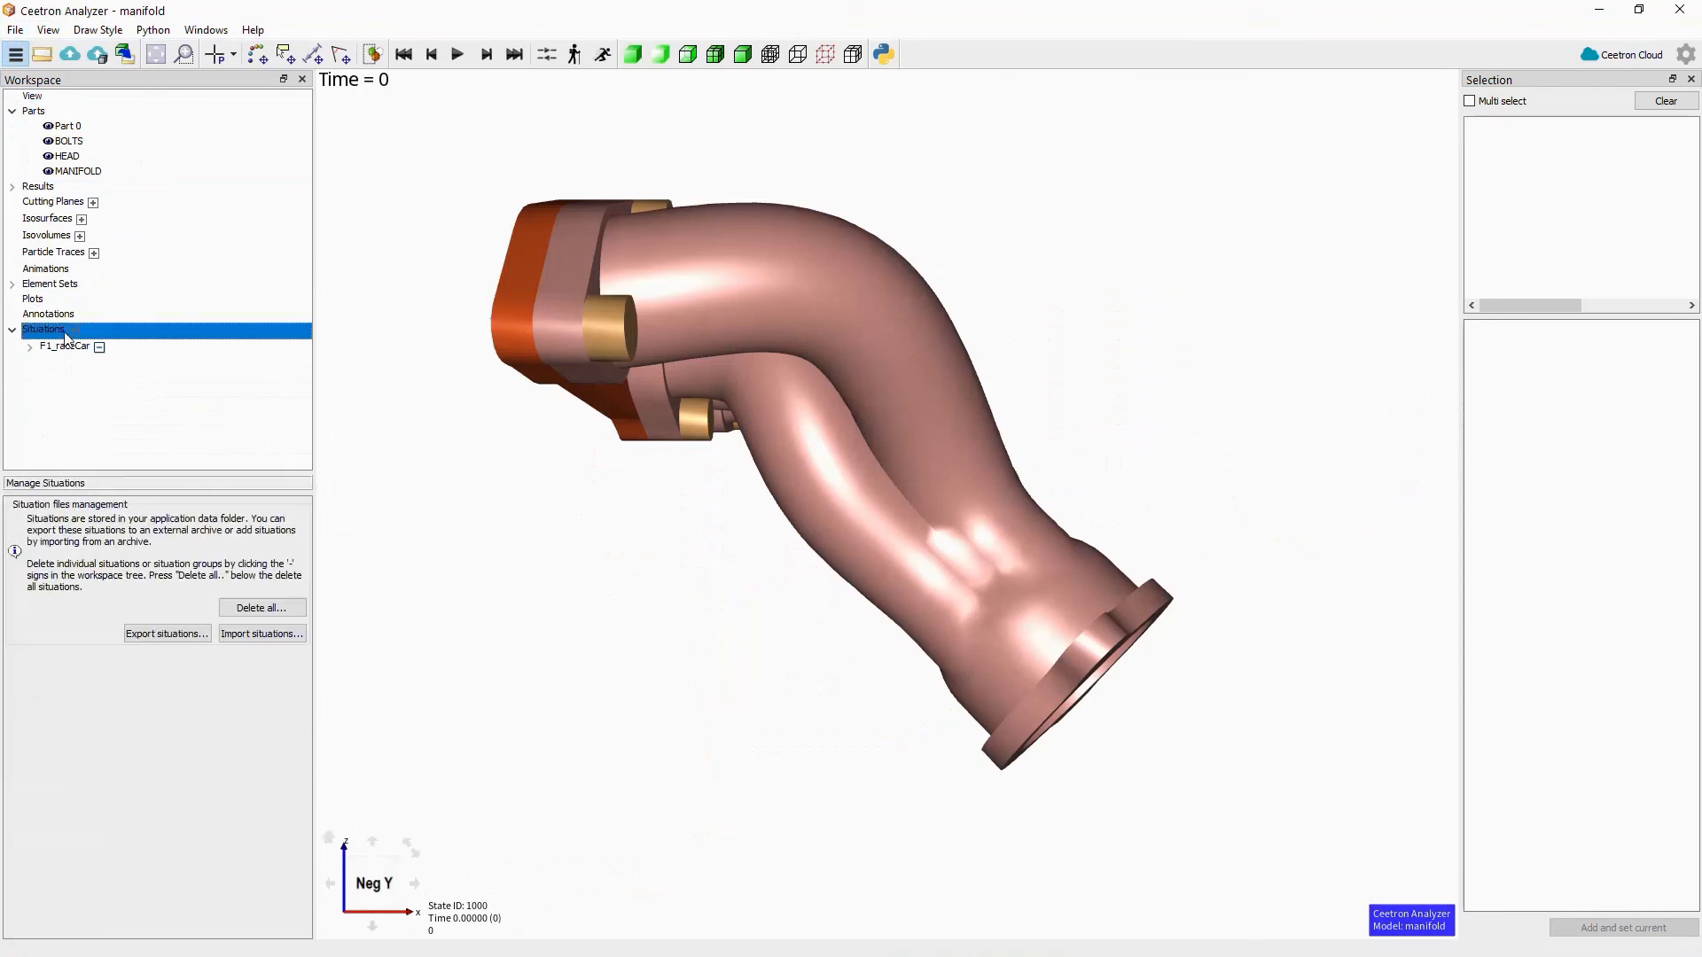
pyautogui.rightClick(36, 335)
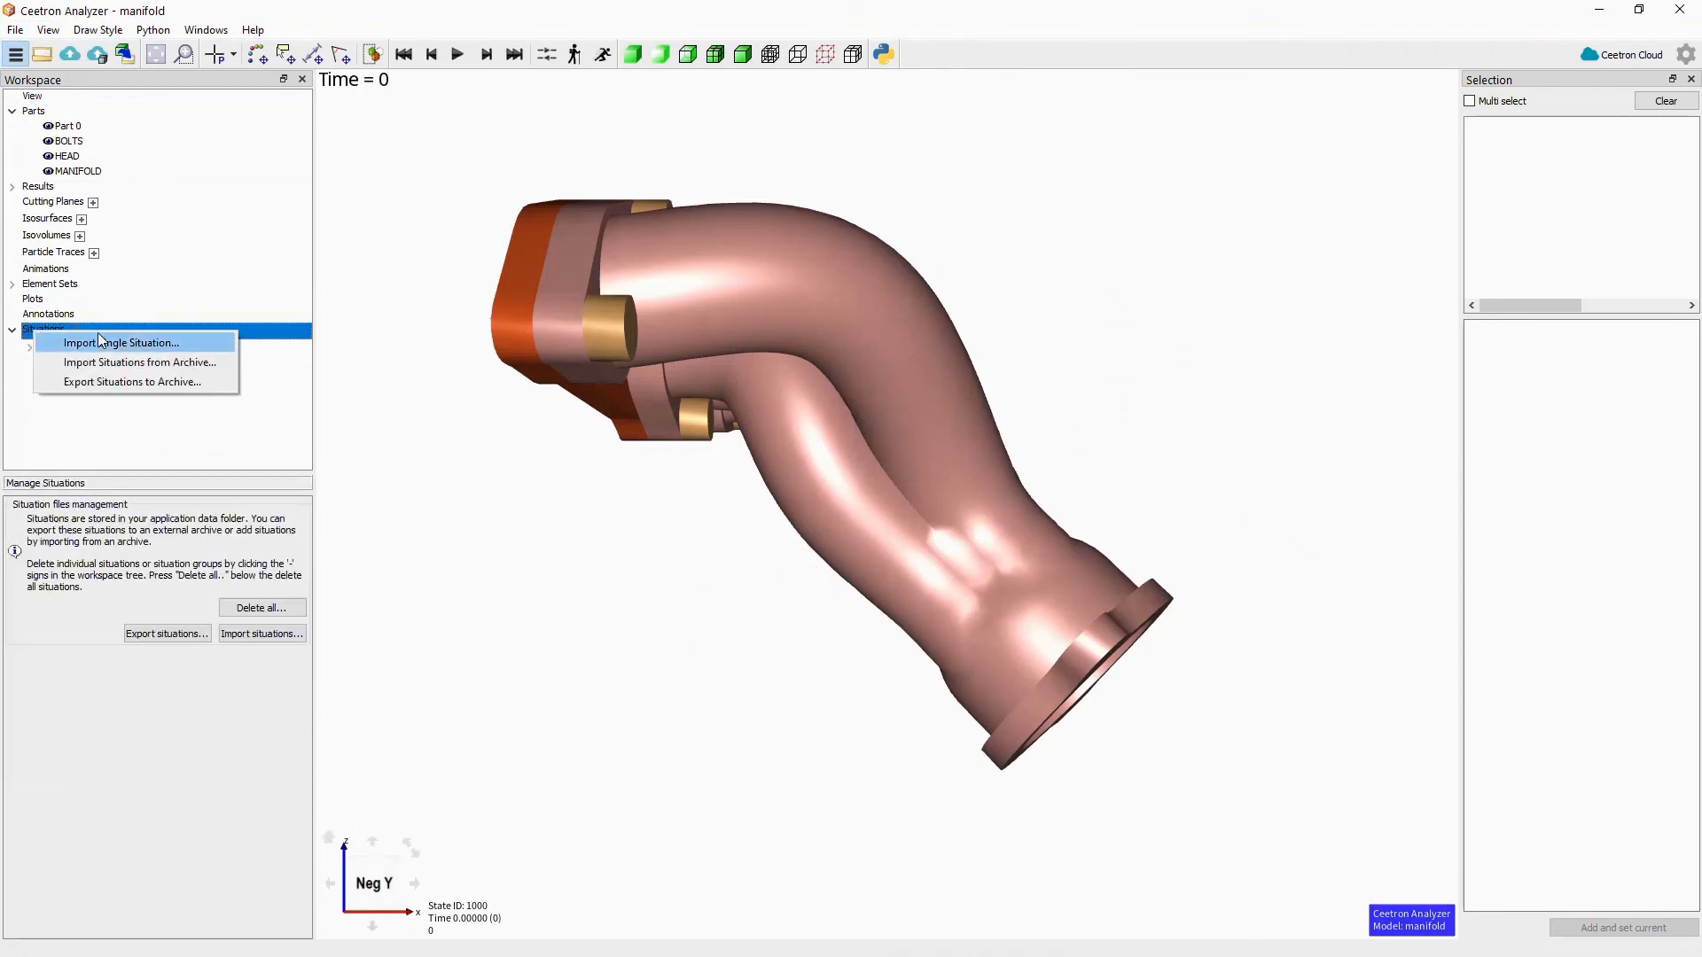
pyautogui.click(193, 364)
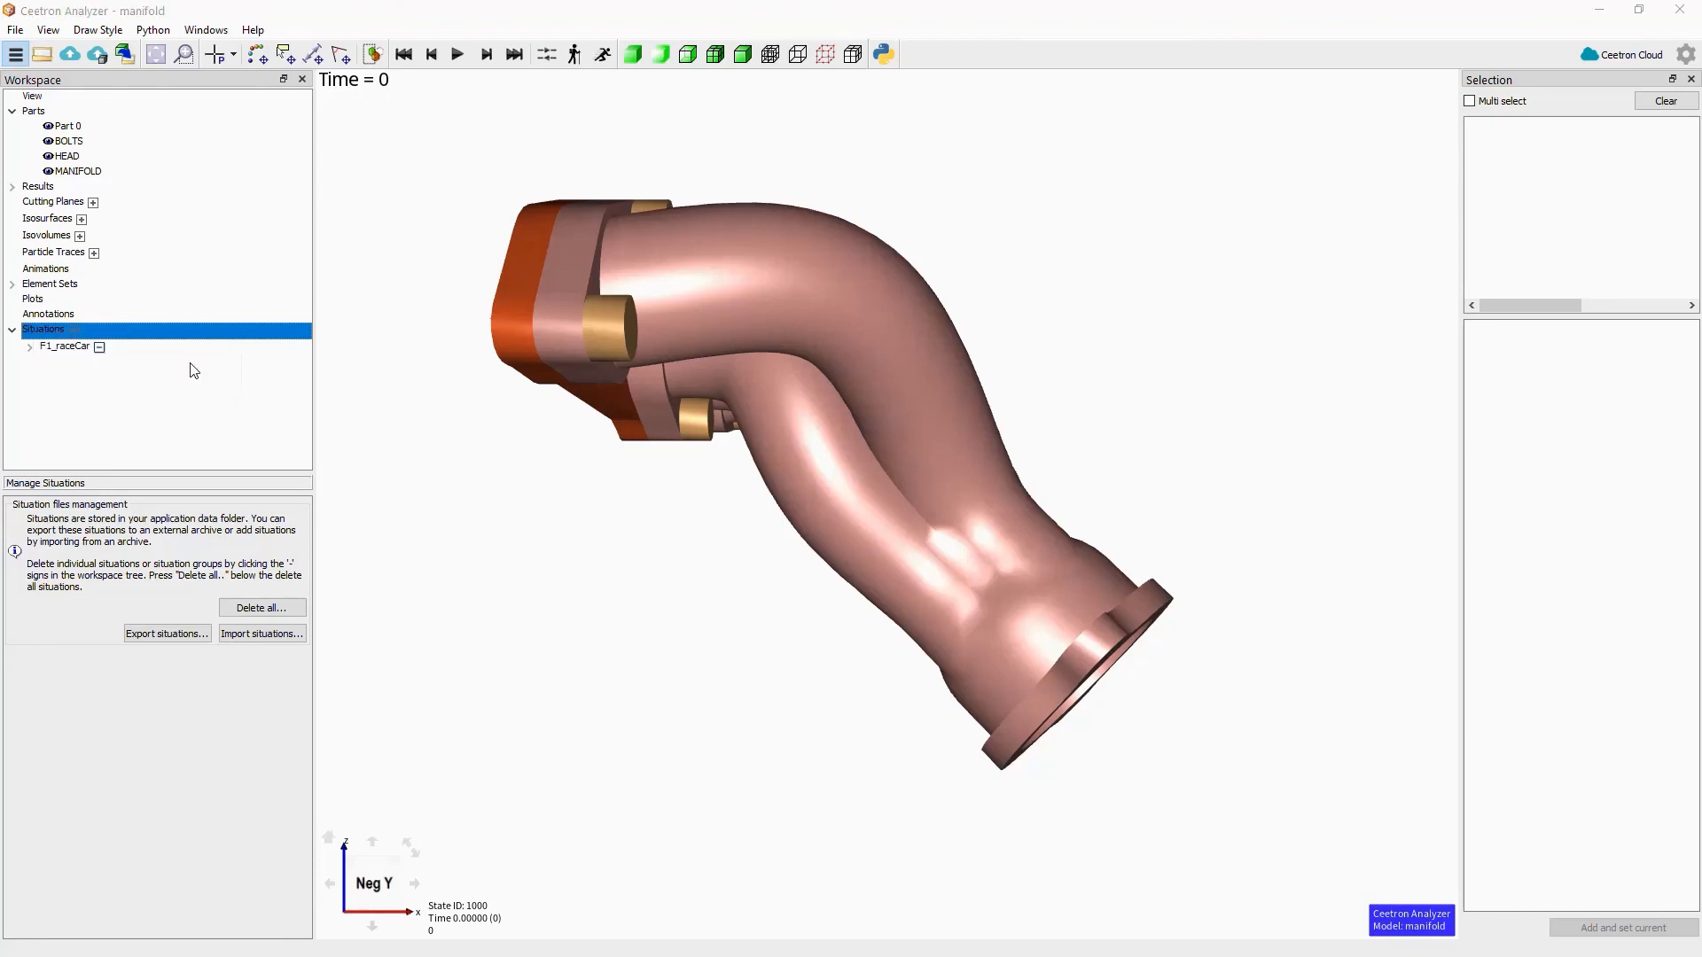
pyautogui.click(233, 163)
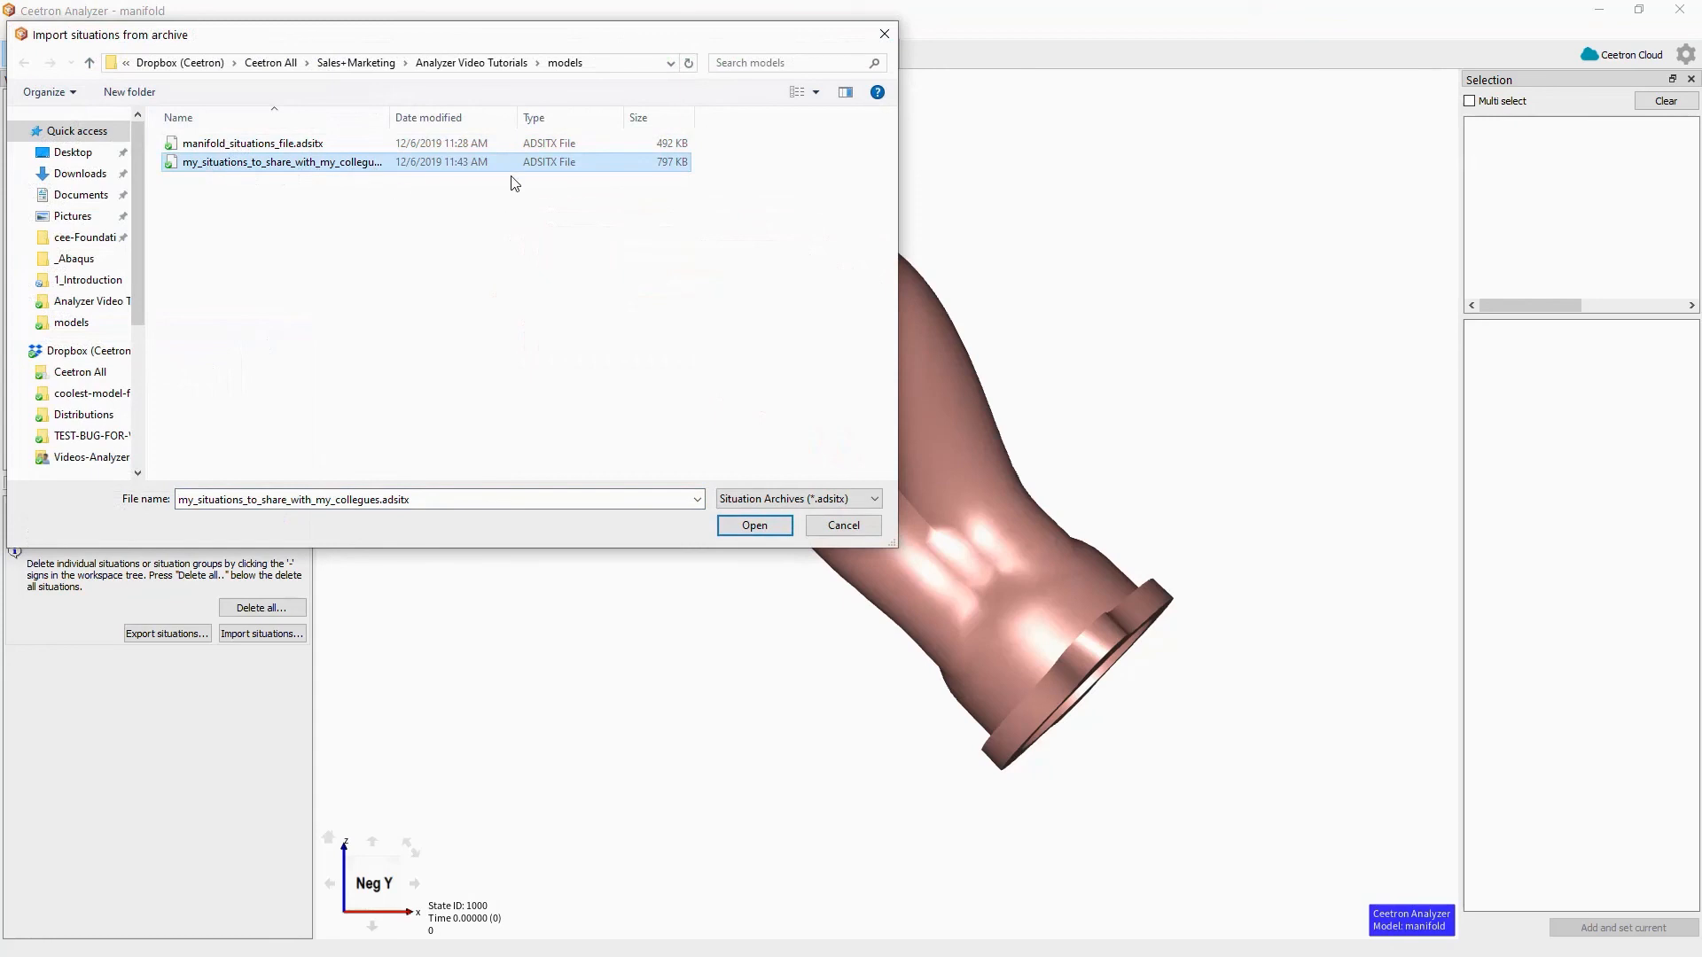
pyautogui.click(754, 525)
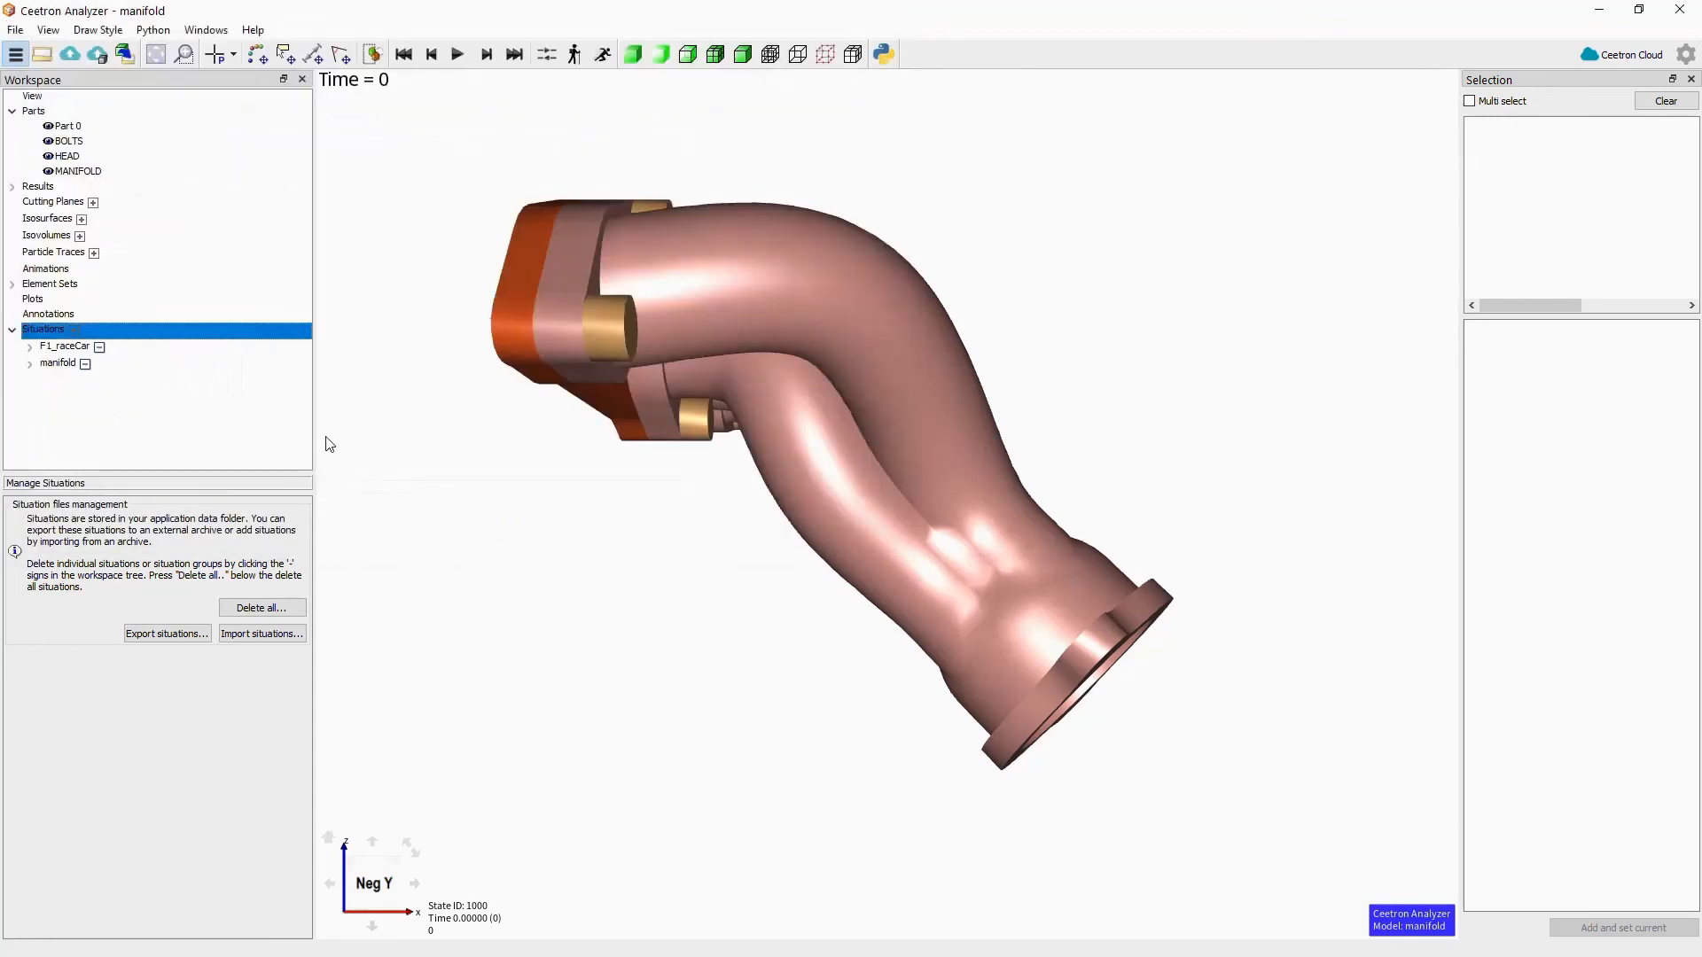
# - Expand the imported manifold group and apply its situation "VonMises_stress_Load2", followed by "temperature_profile"
pyautogui.click(30, 363)
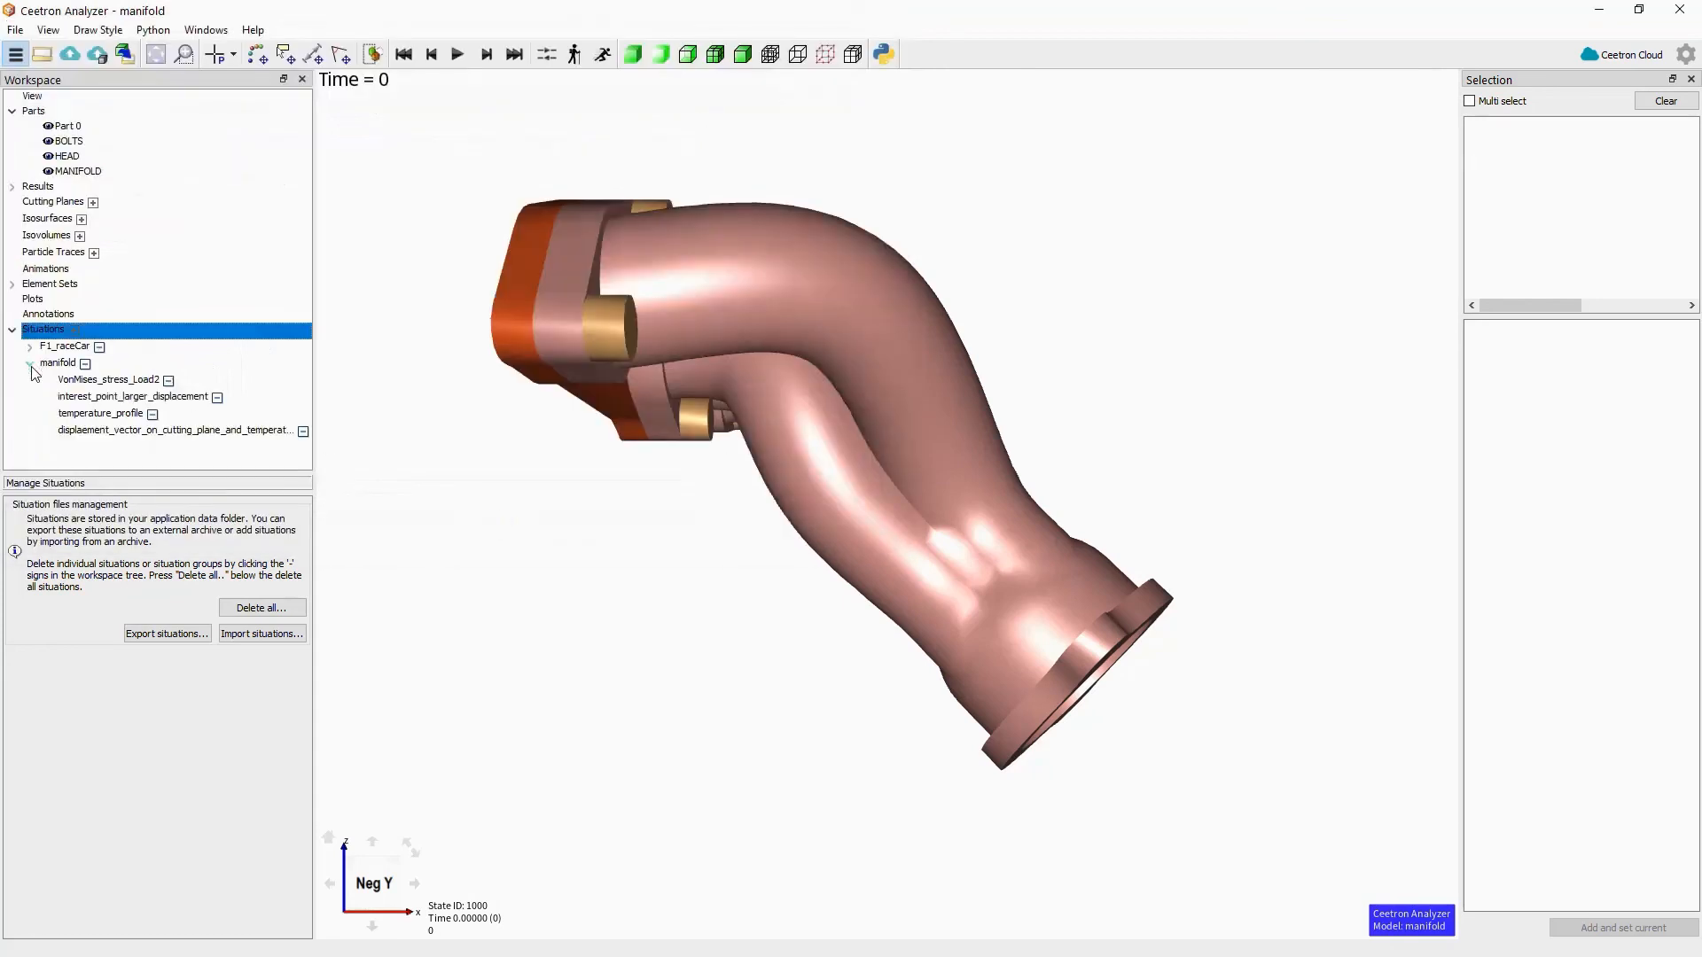
pyautogui.click(121, 381)
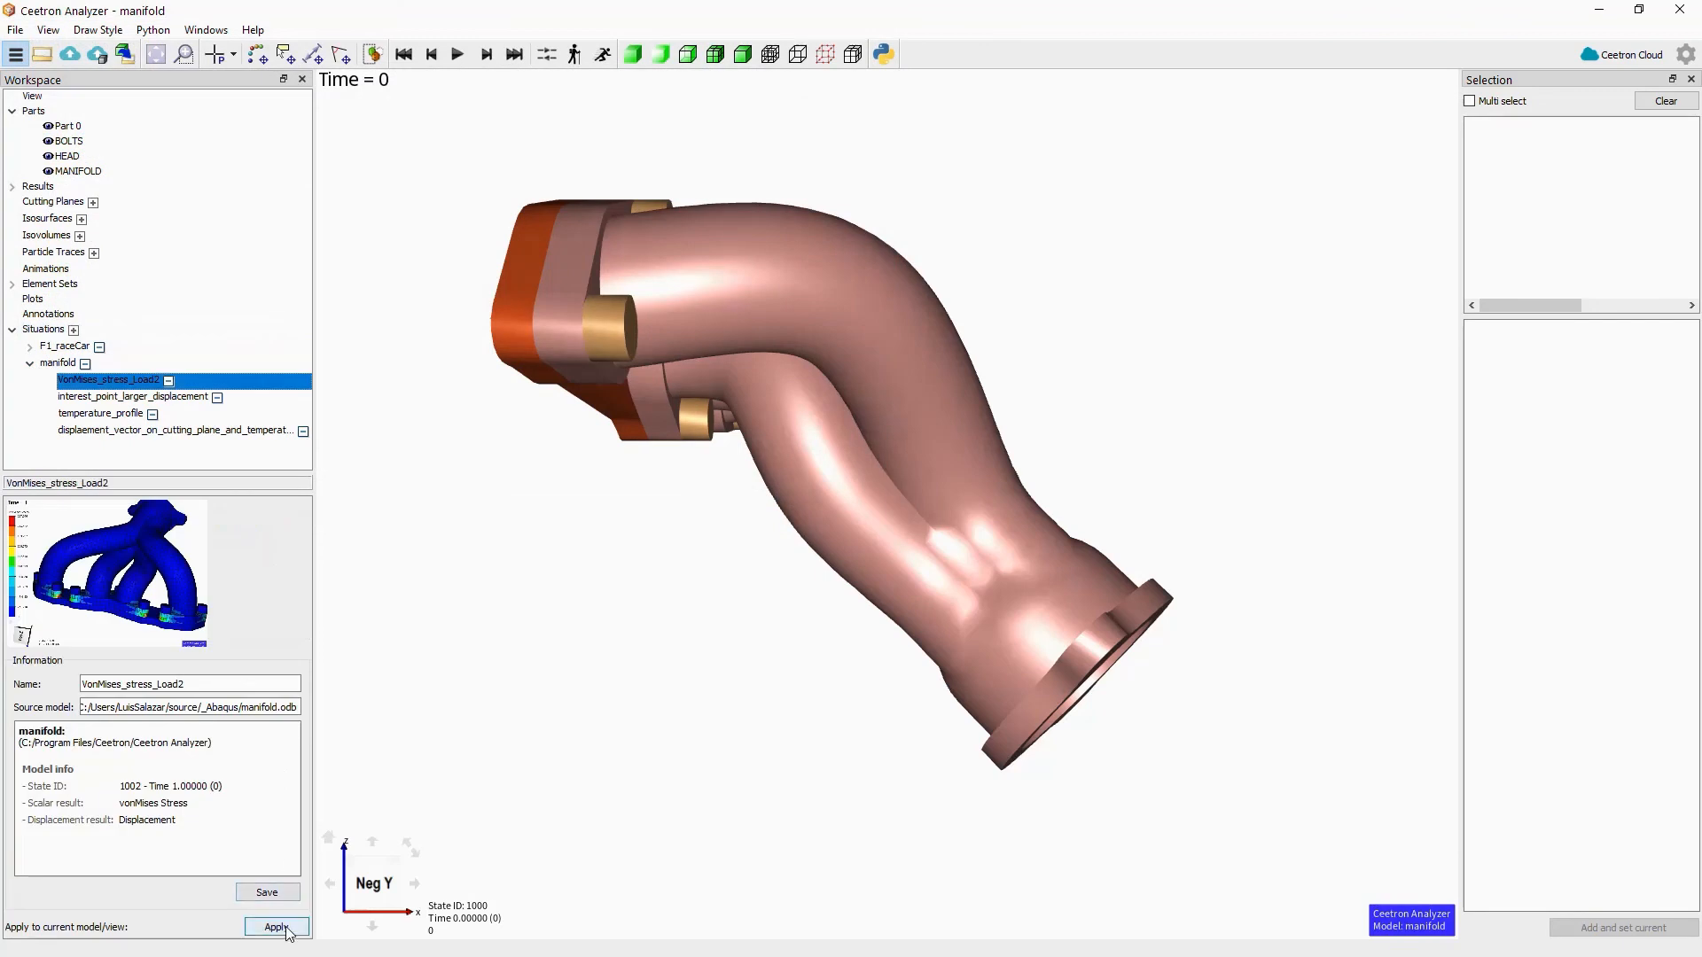
pyautogui.click(288, 927)
pyautogui.click(124, 414)
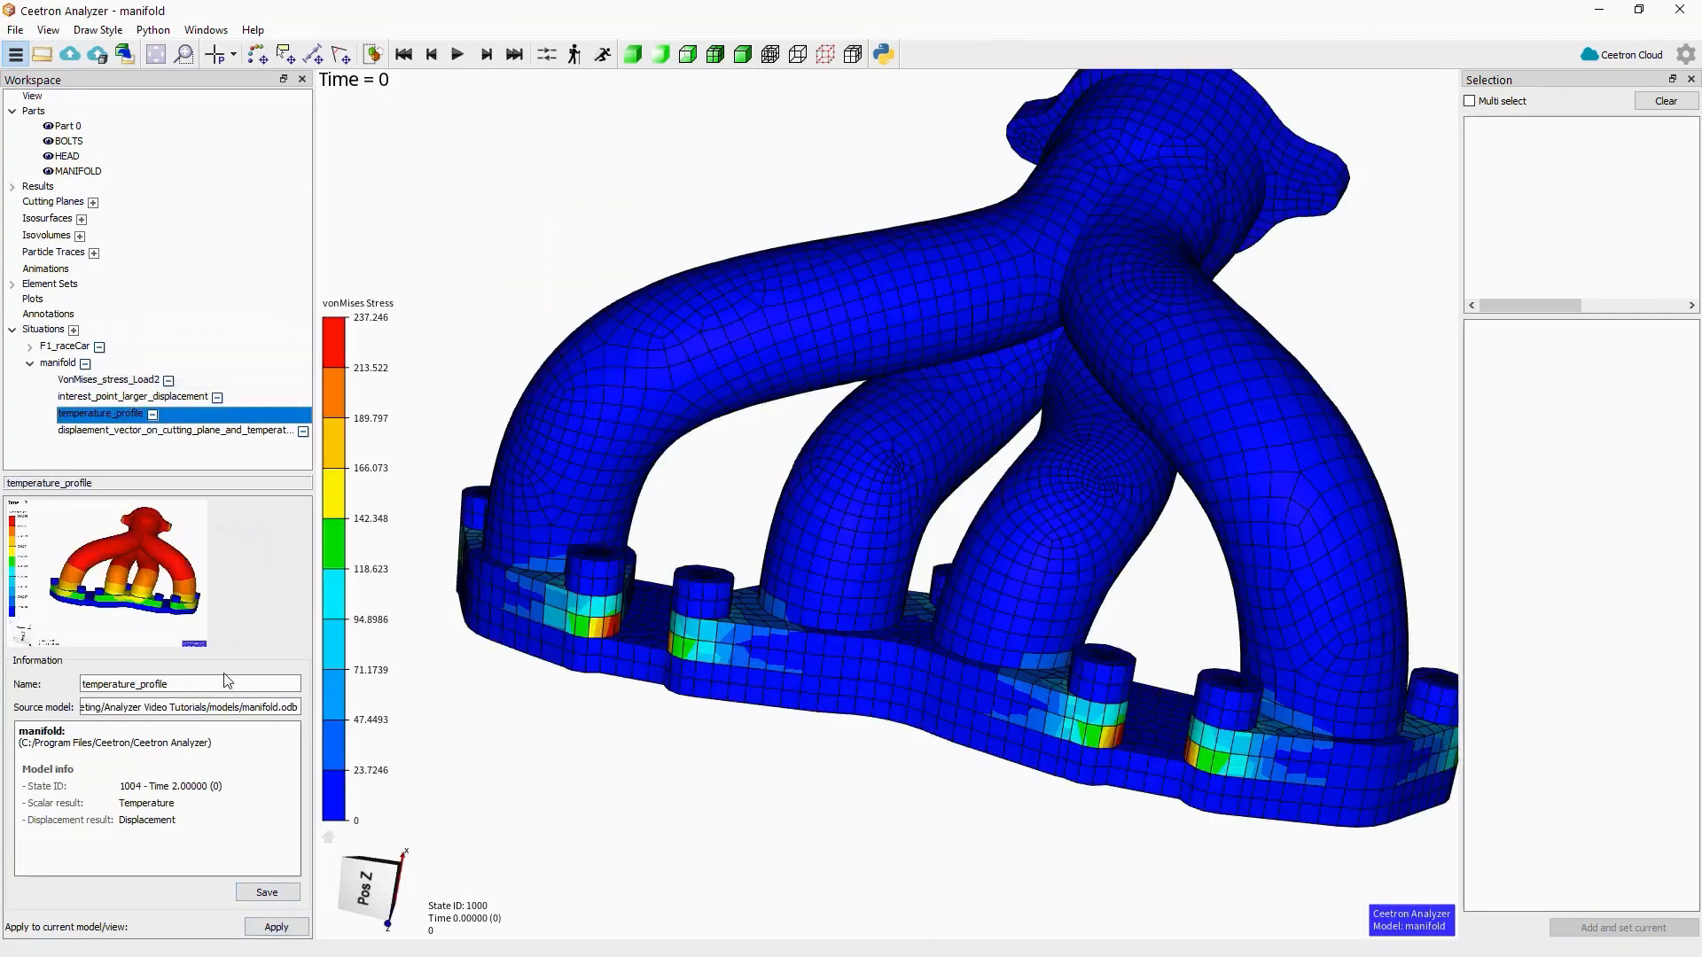
pyautogui.click(277, 928)
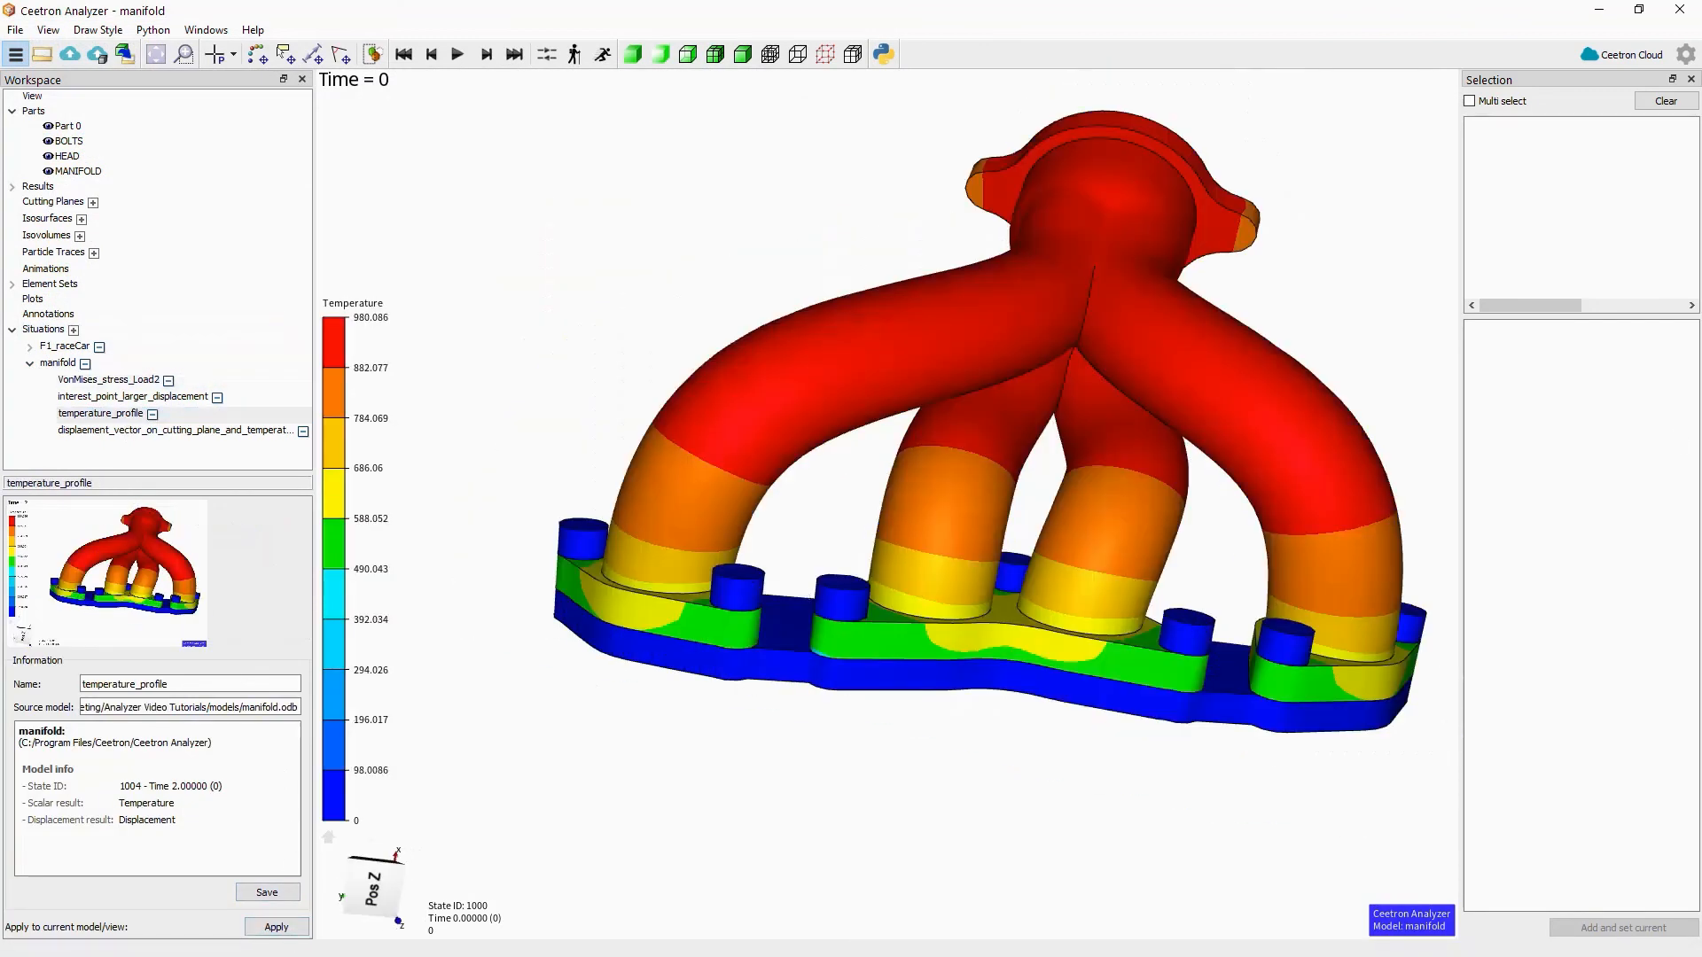